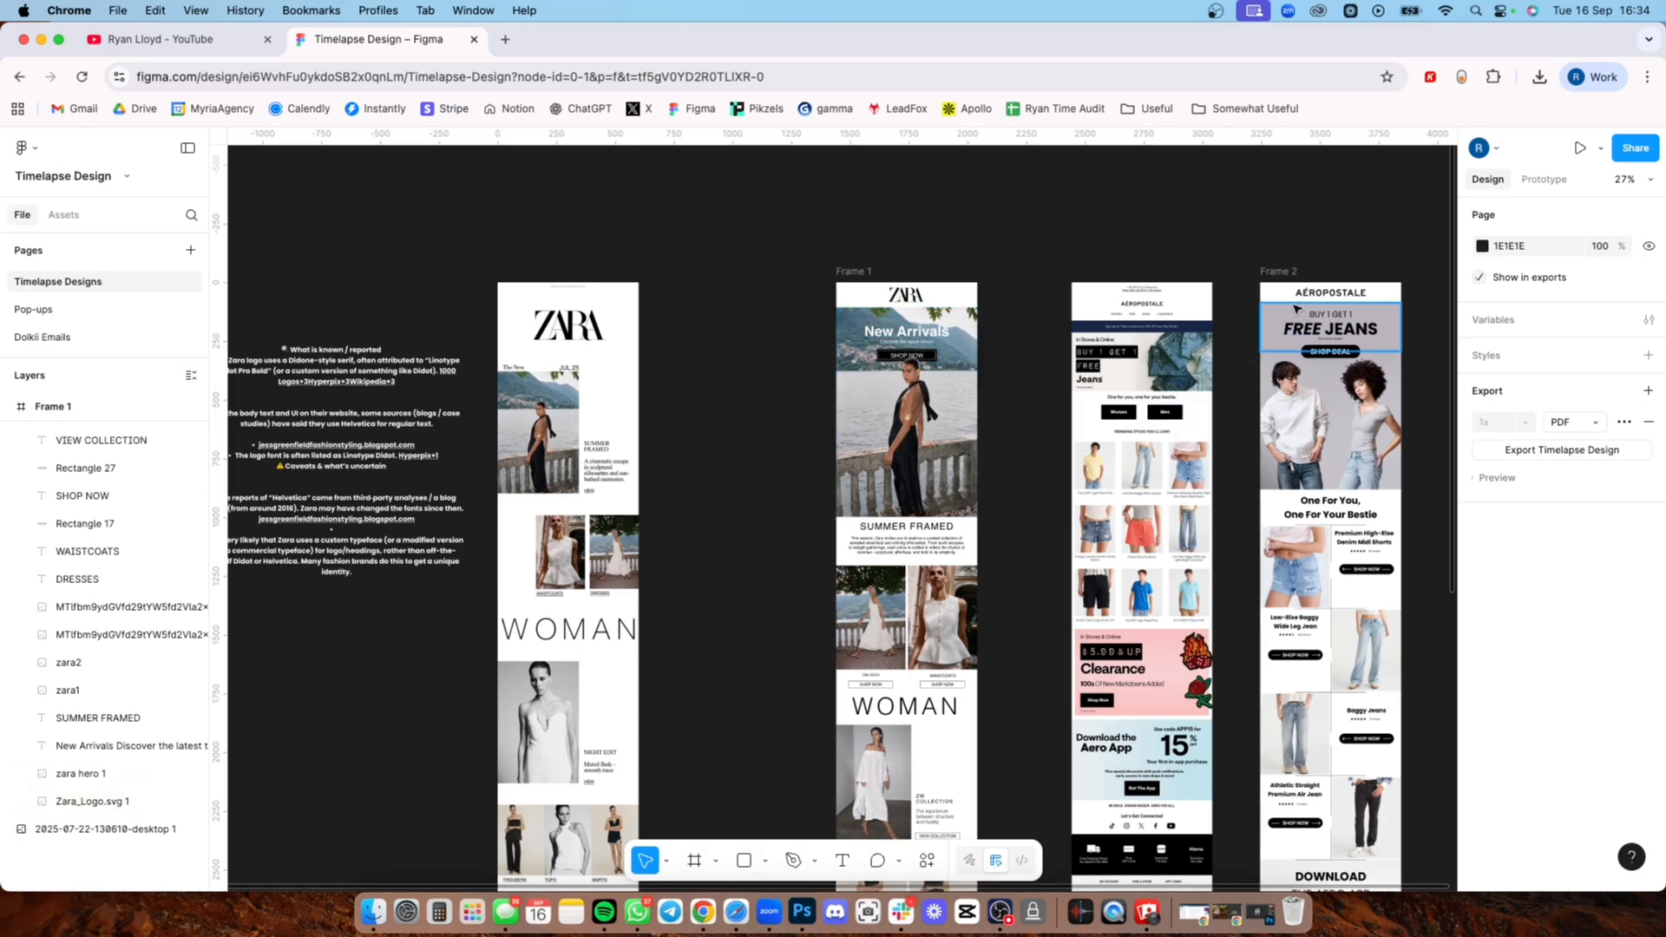
# Step: Move Frame 1, the redesigned Zara email, slightly to the right, away from the original Zara email
pyautogui.hscroll(-2, 631, 439)
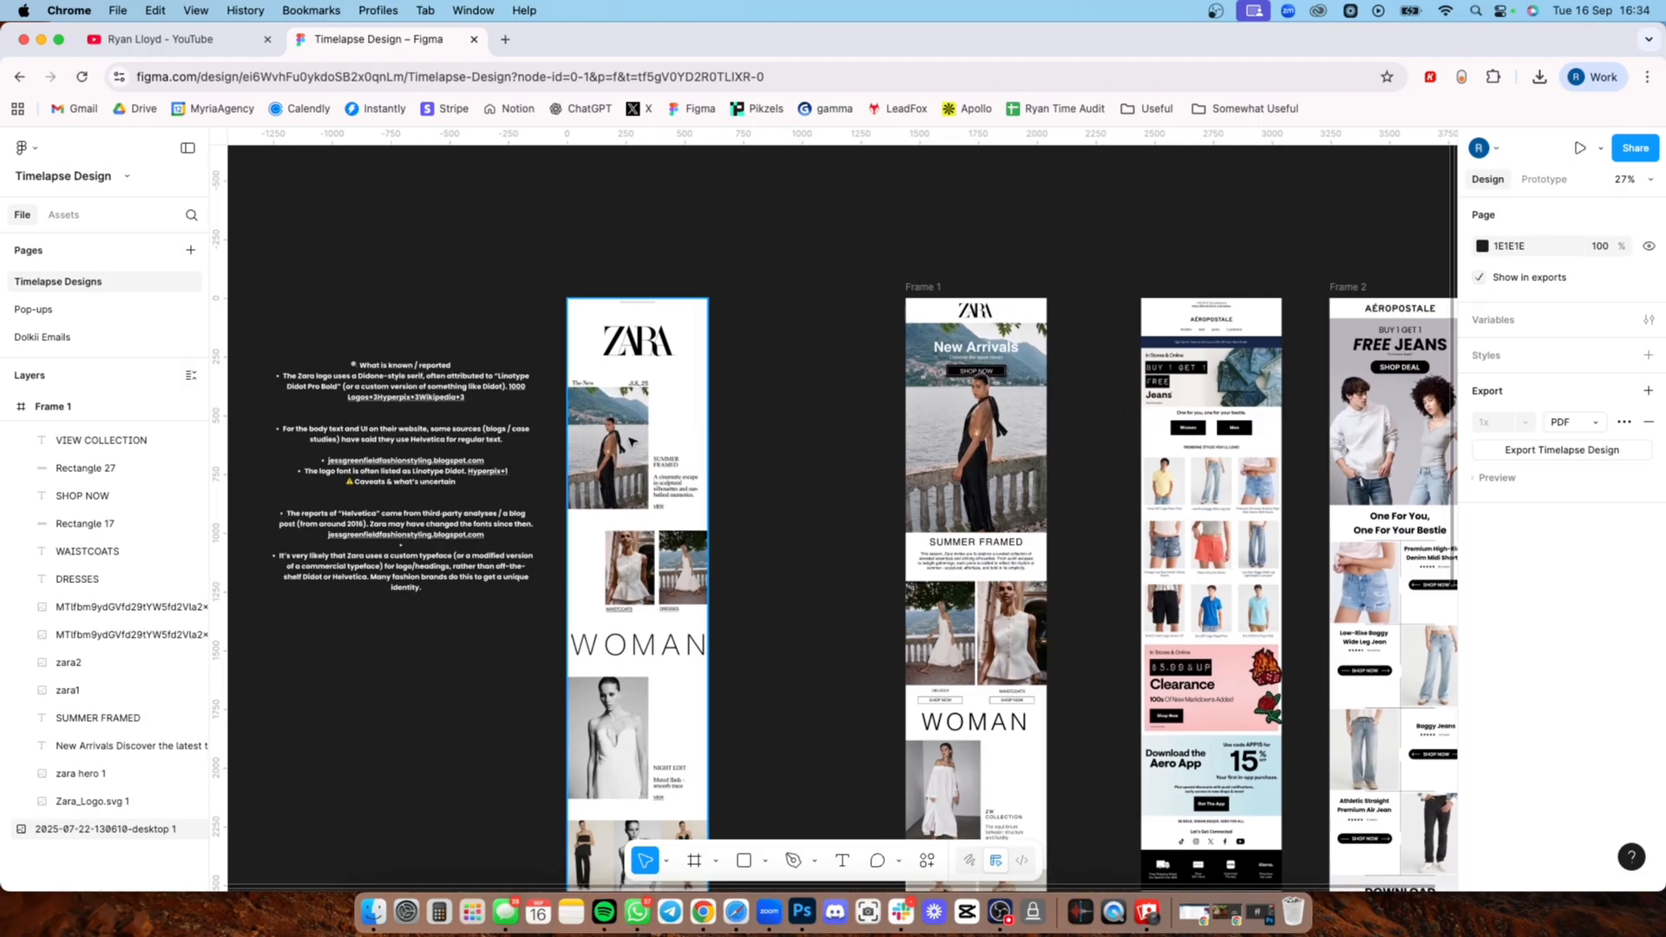
pyautogui.scroll(5, 631, 439)
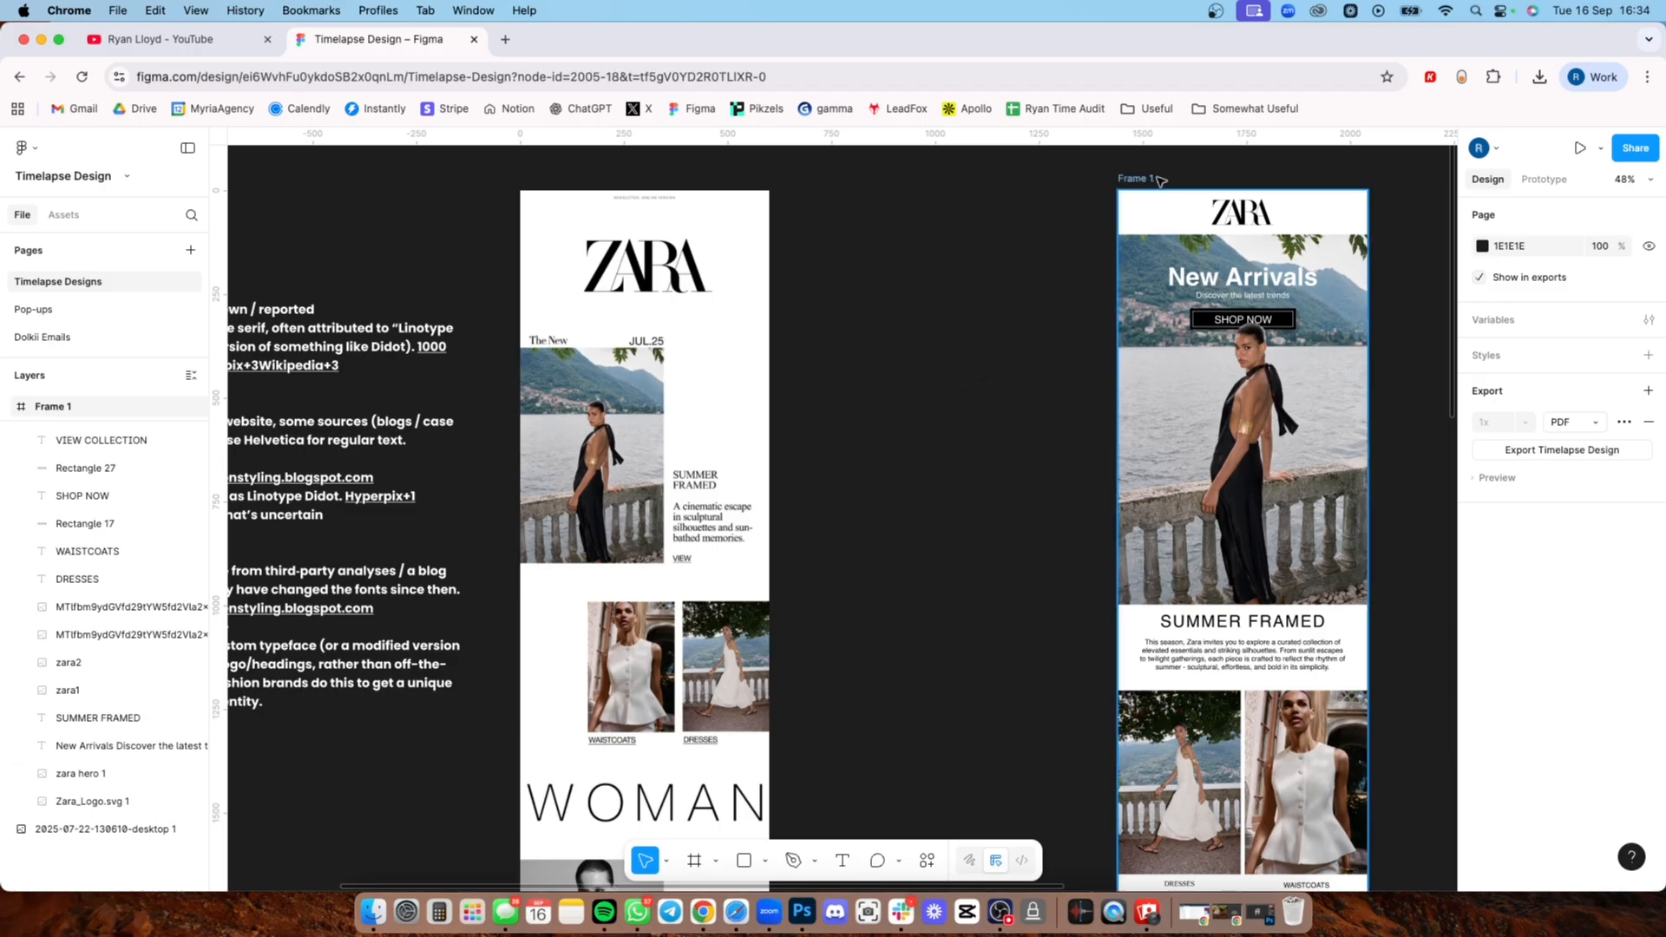
pyautogui.moveTo(1132, 238); pyautogui.dragTo(1145, 238)
pyautogui.click(1035, 239)
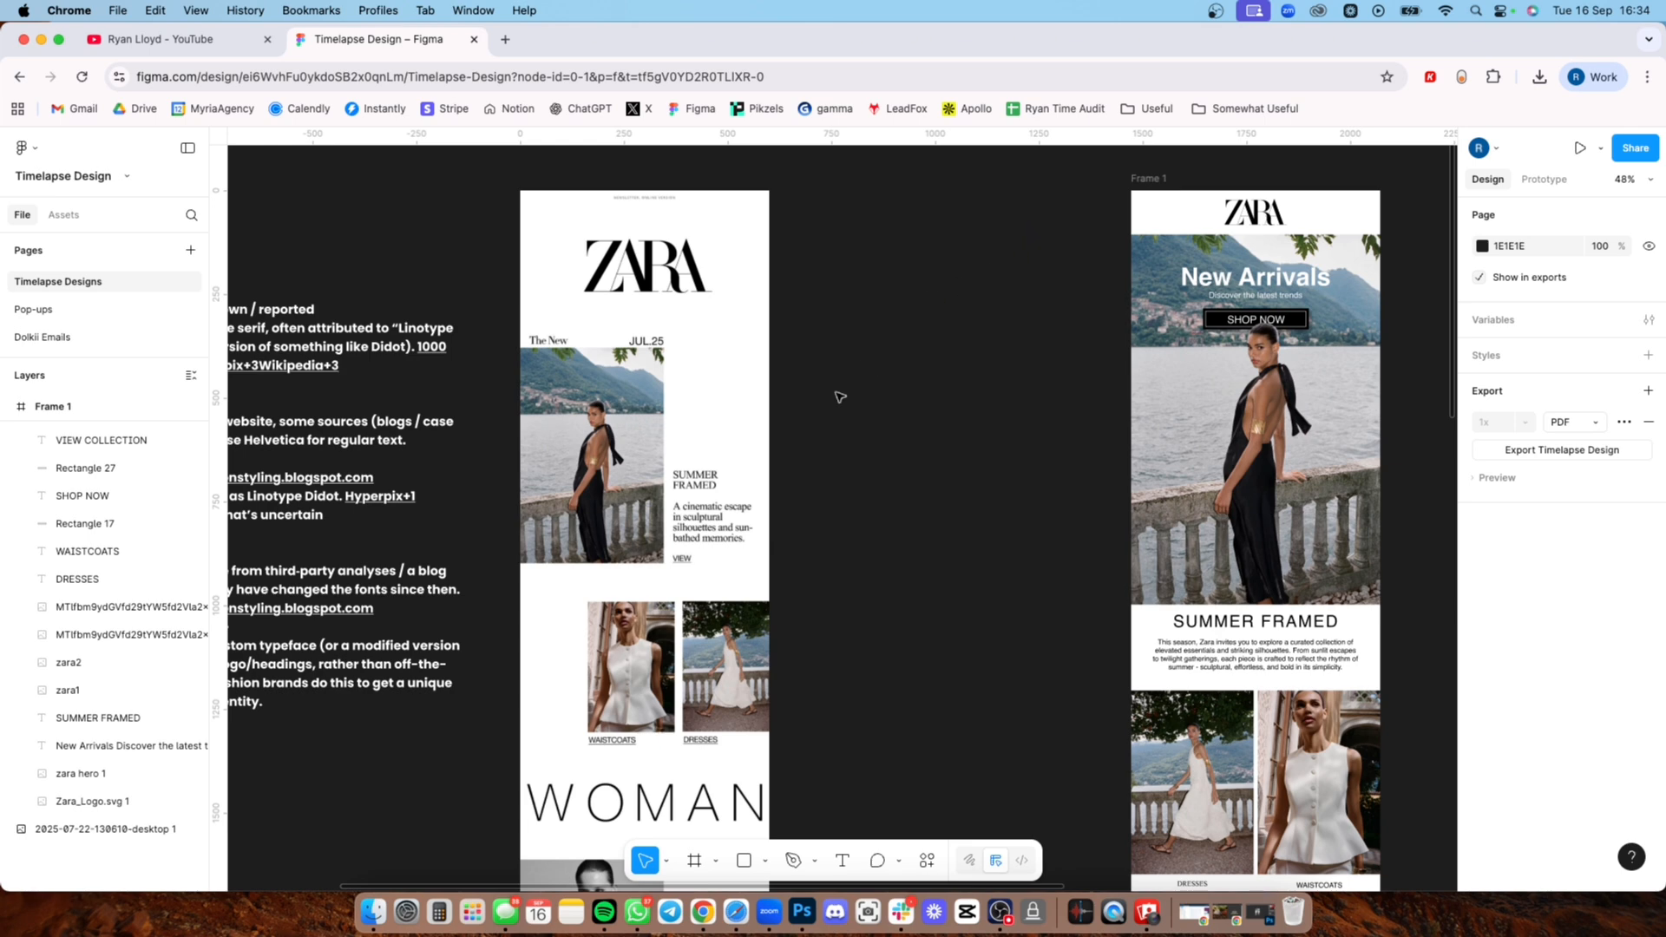
# Step: Examine the original Zara email from its logo and hero down to the ZW Collection section, alongside the redesign
pyautogui.moveTo(841, 397); pyautogui.dragTo(895, 373)
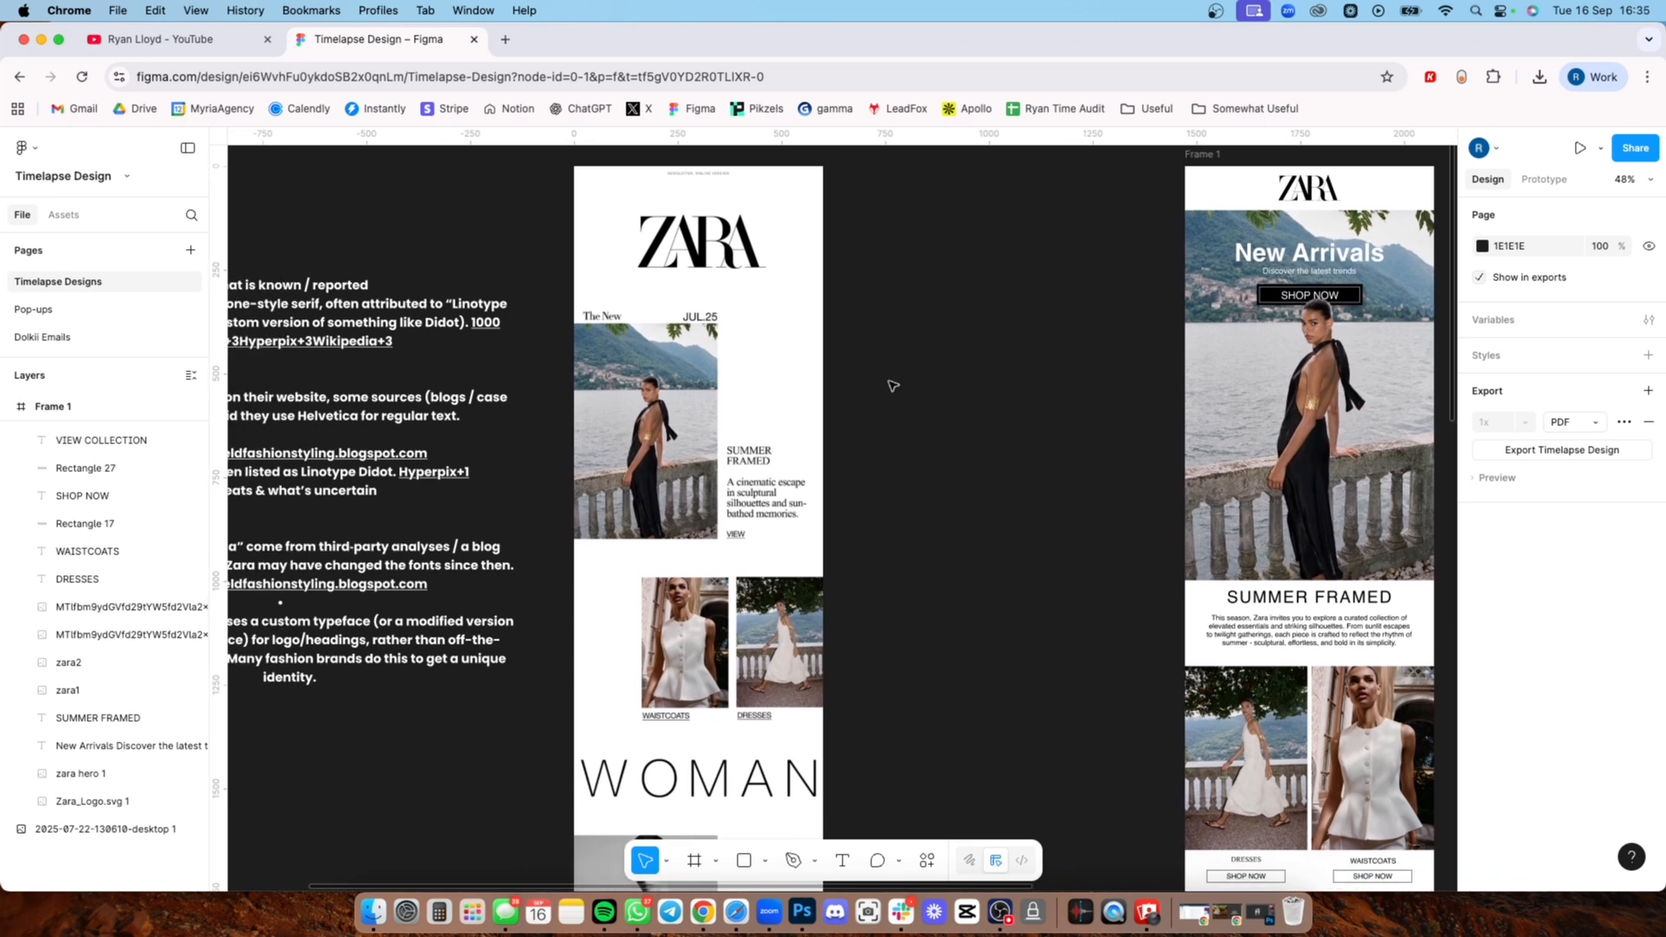
pyautogui.moveTo(900, 428); pyautogui.dragTo(928, 386)
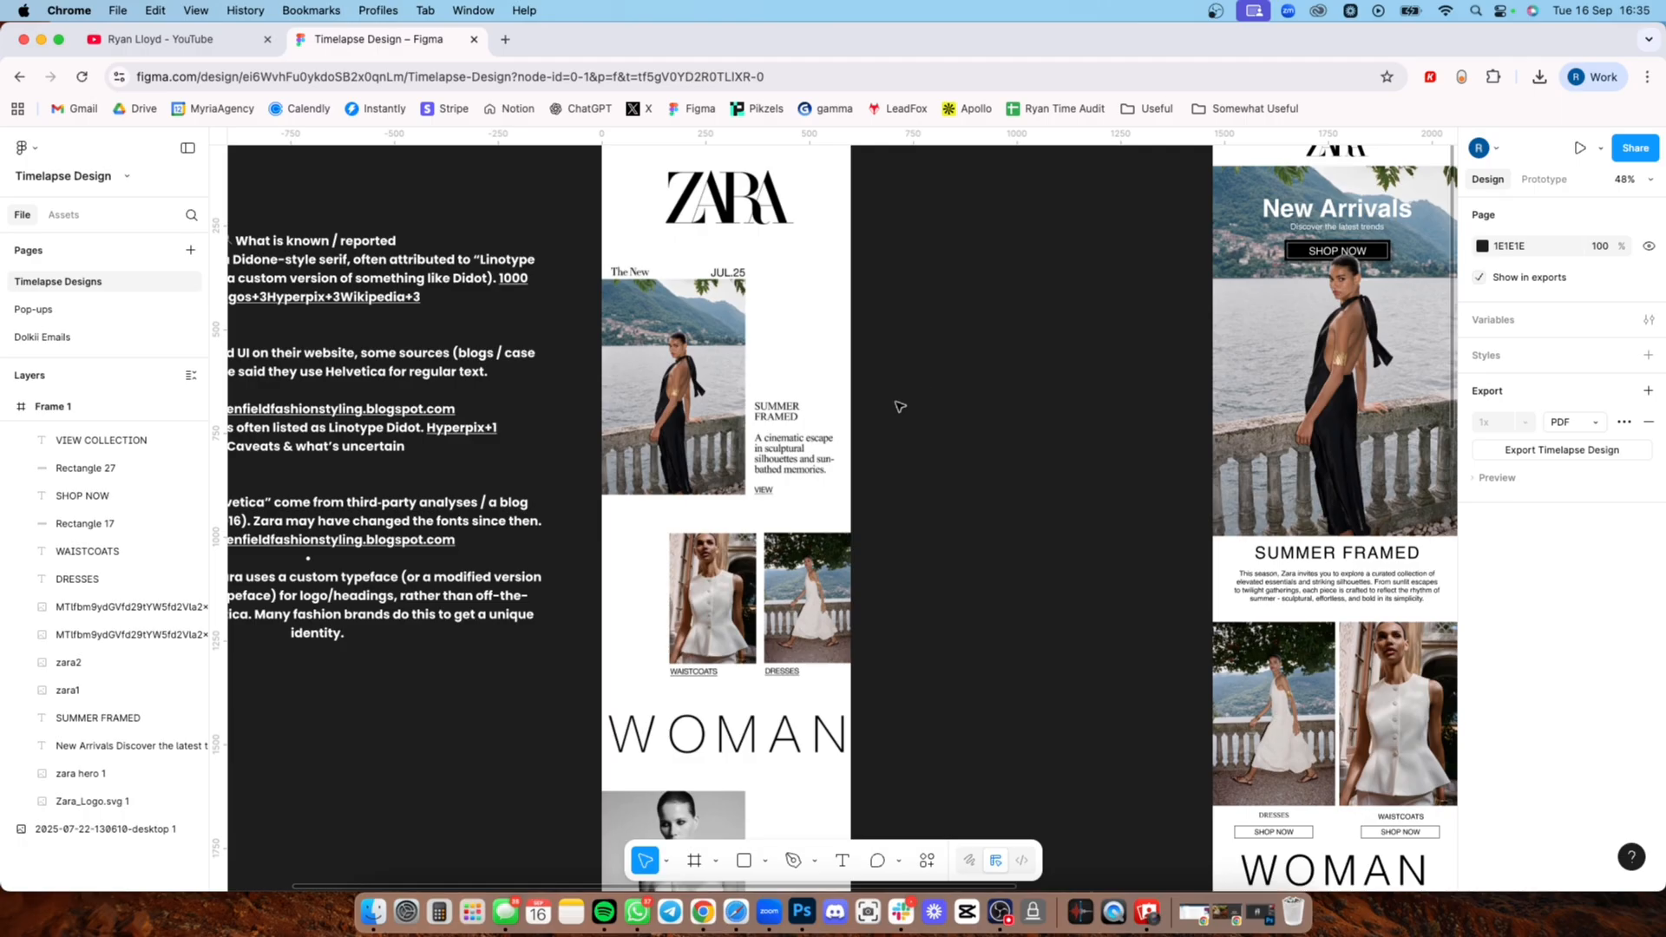
pyautogui.keyDown('ctrl'); pyautogui.scroll(-5, 900, 407); pyautogui.keyUp('ctrl')
pyautogui.scroll(-2, 892, 417)
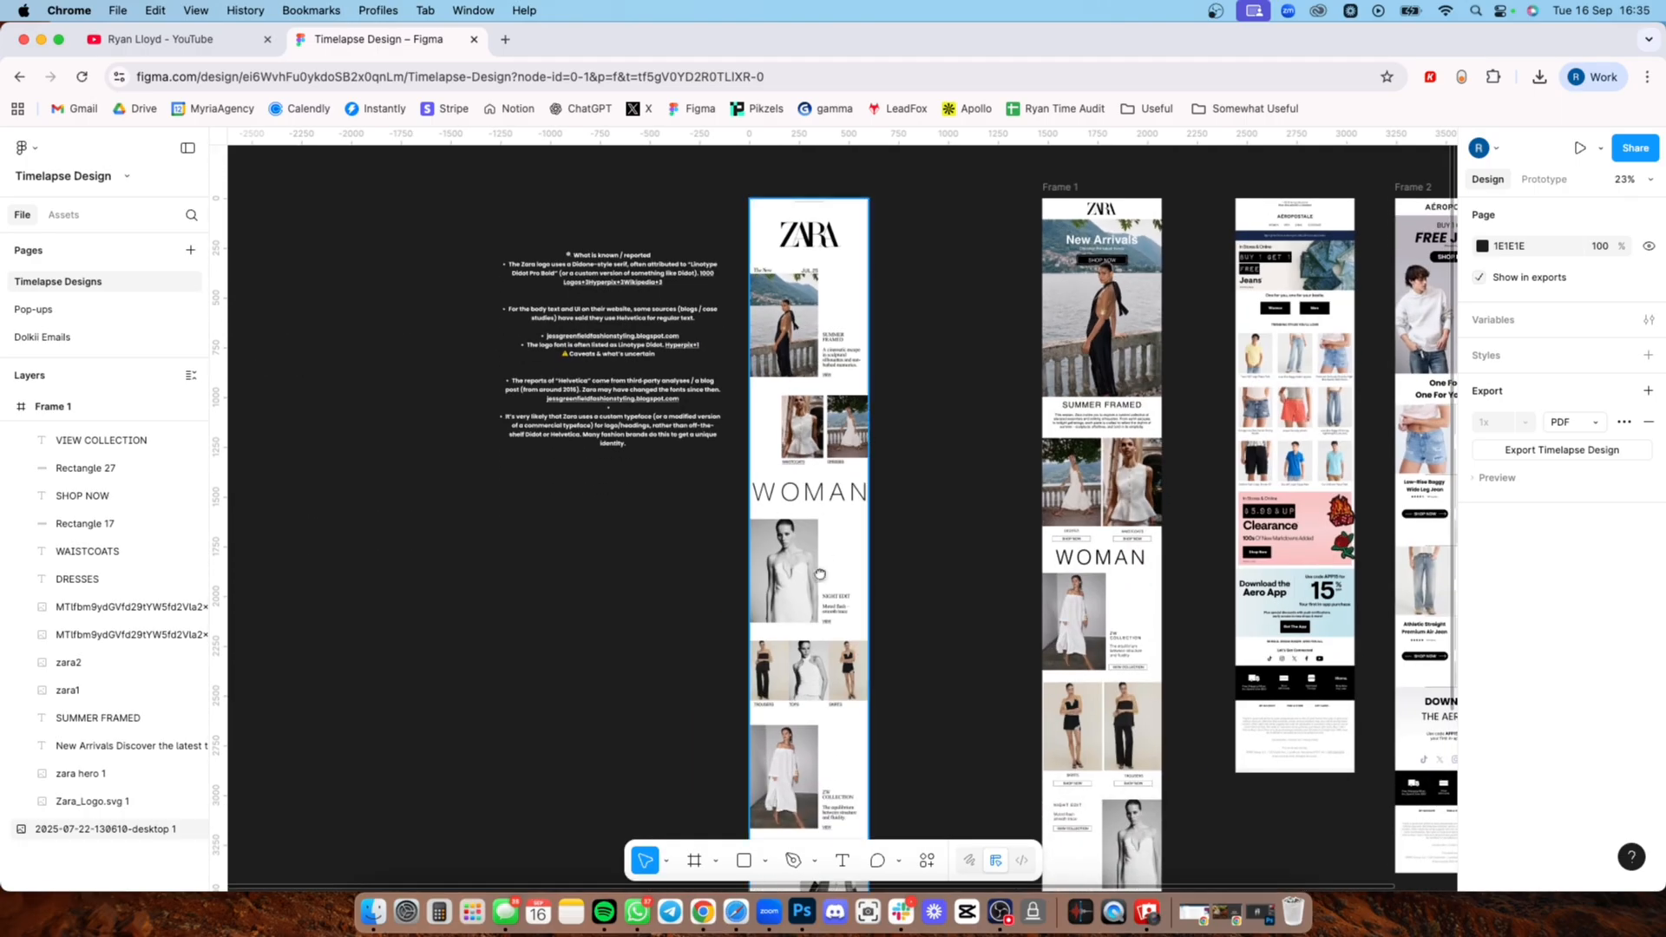
pyautogui.scroll(-5, 820, 575)
pyautogui.keyDown('ctrl'); pyautogui.scroll(2, 833, 599); pyautogui.keyUp('ctrl')
pyautogui.scroll(2, 853, 626)
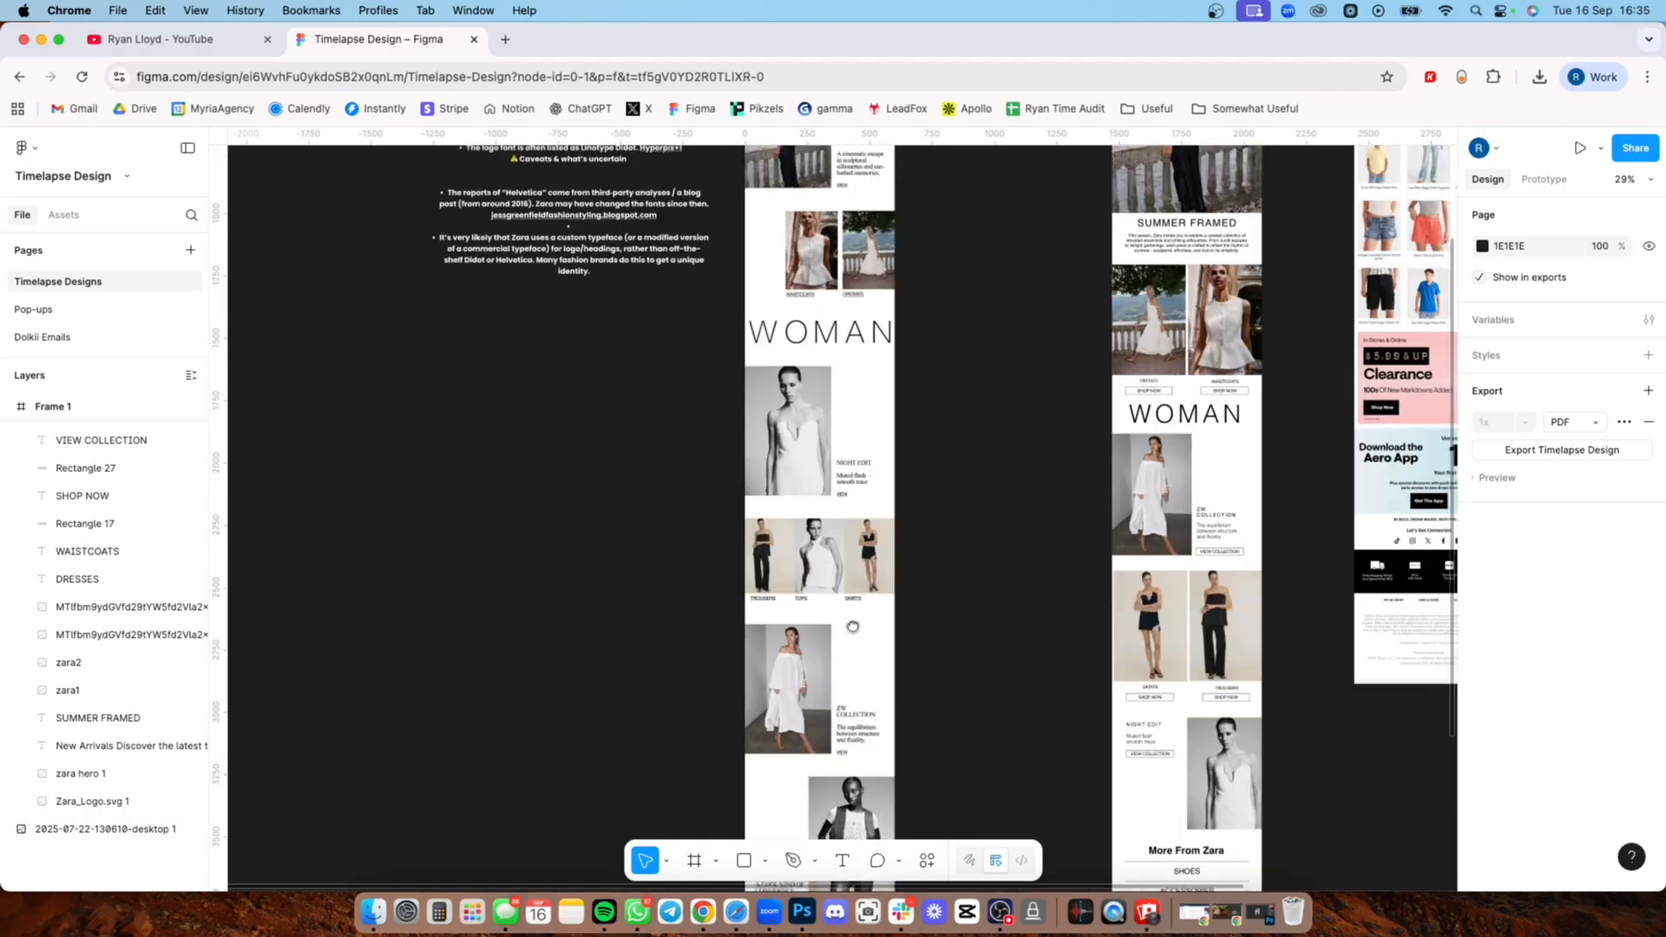
pyautogui.scroll(10, 852, 626)
pyautogui.keyDown('ctrl'); pyautogui.scroll(3, 820, 639); pyautogui.keyUp('ctrl')
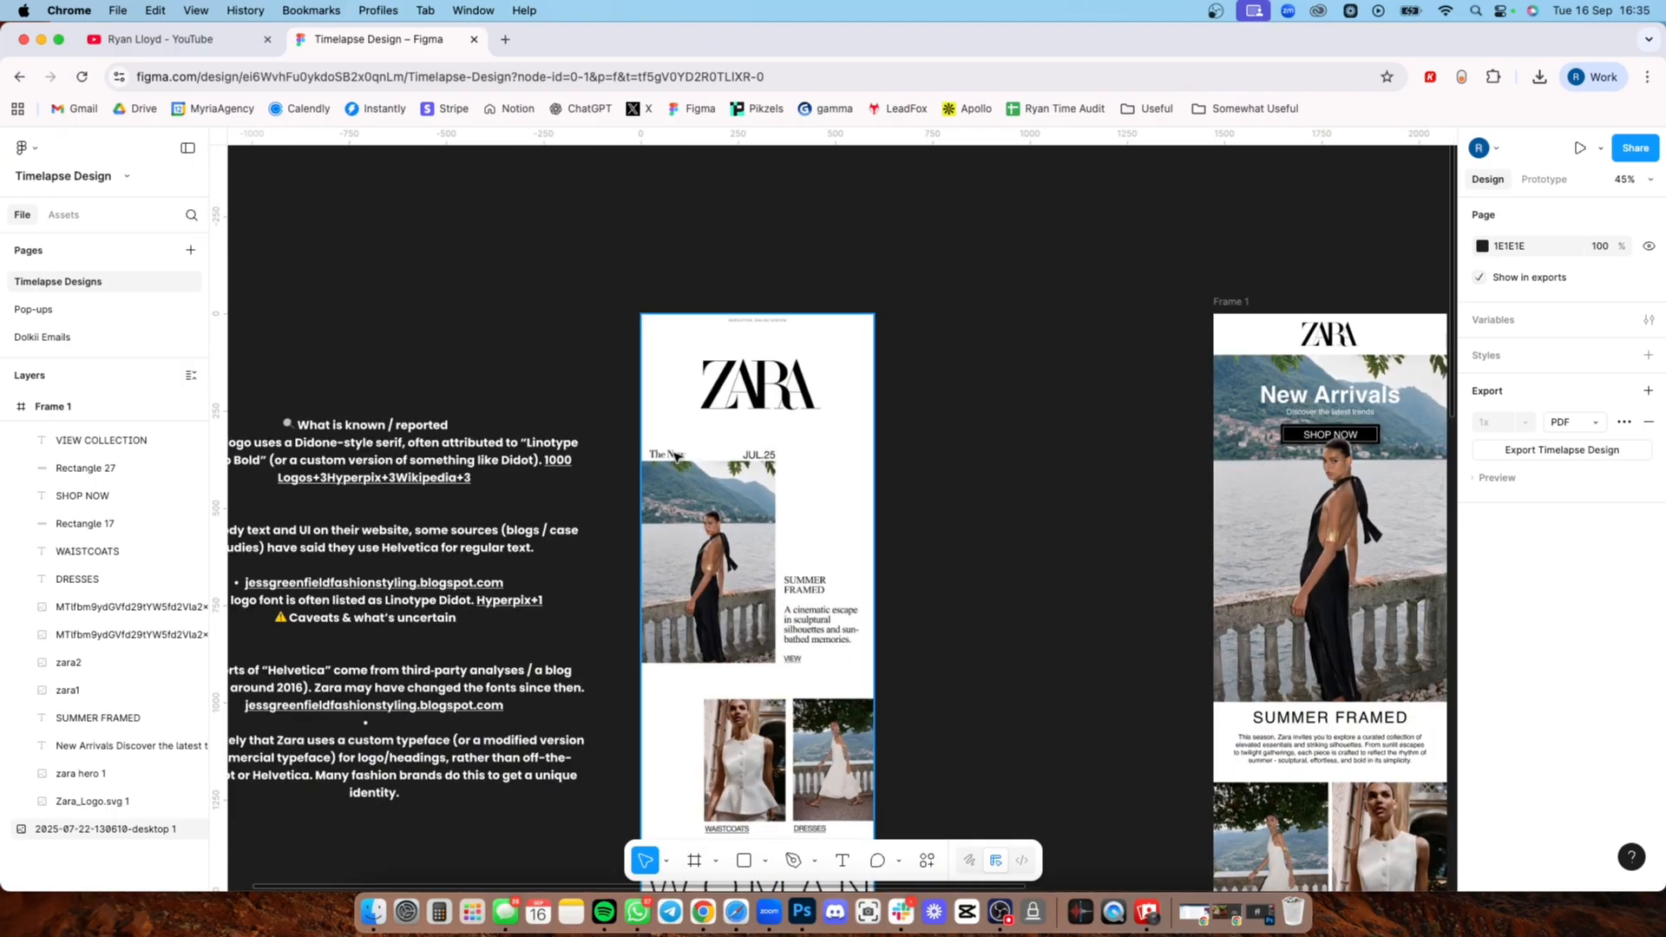
# Step: Examine the original email's logo header, Summer Framed hero text and VIEW link, and the Waistcoats and Dresses images
pyautogui.click(759, 461)
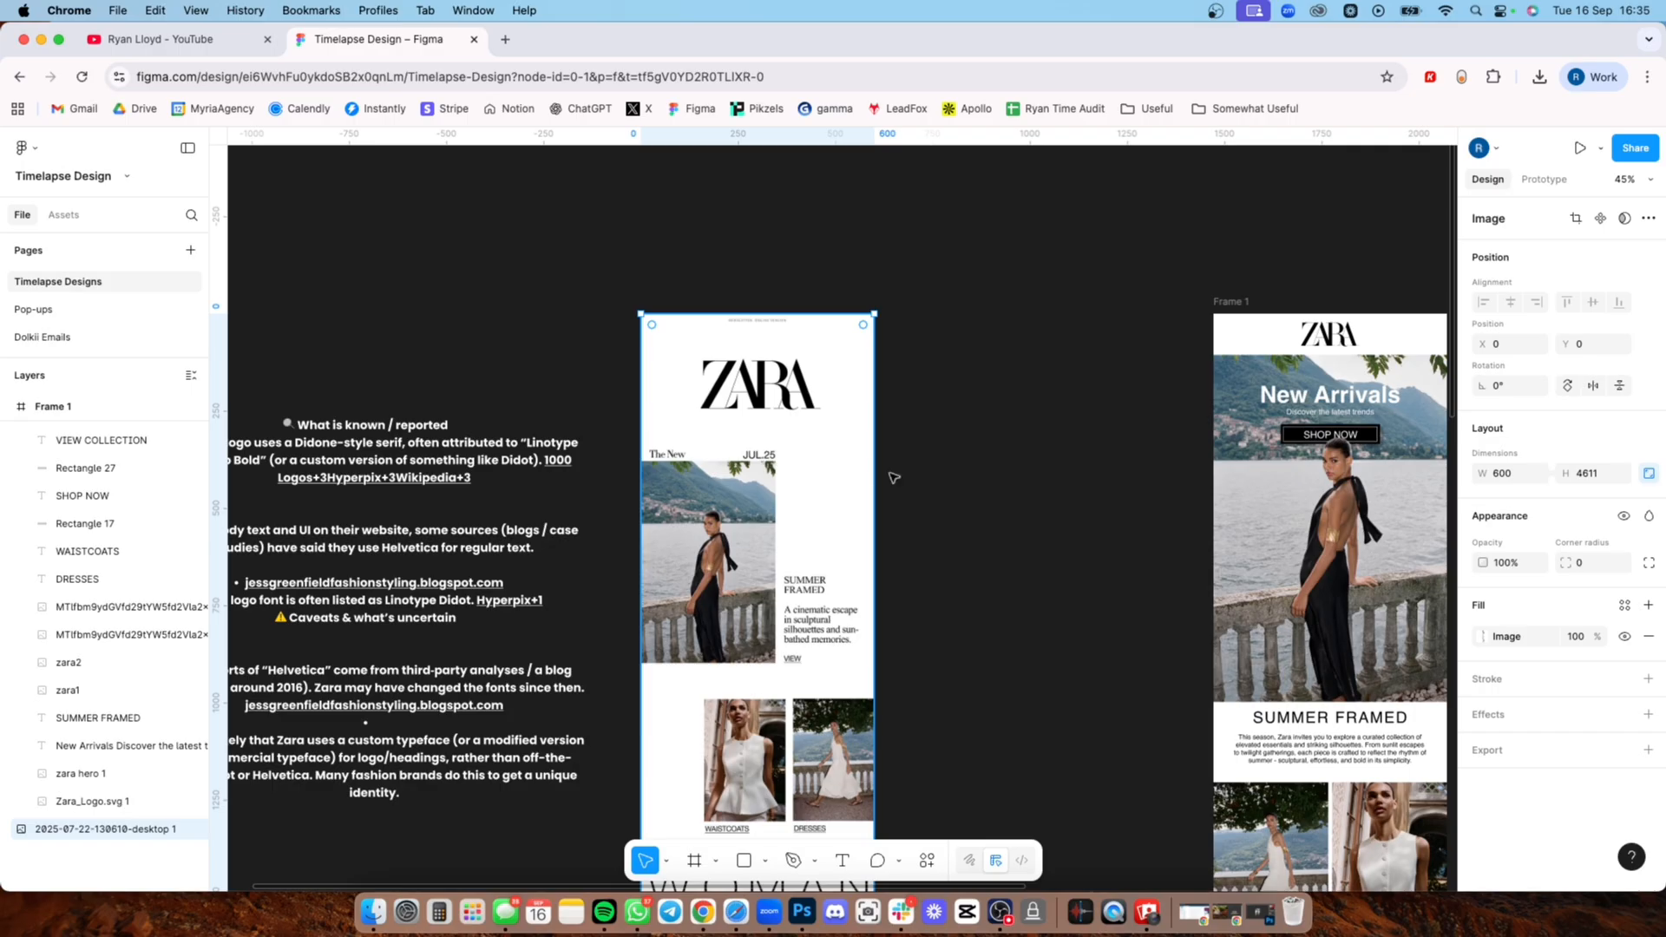
pyautogui.click(930, 485)
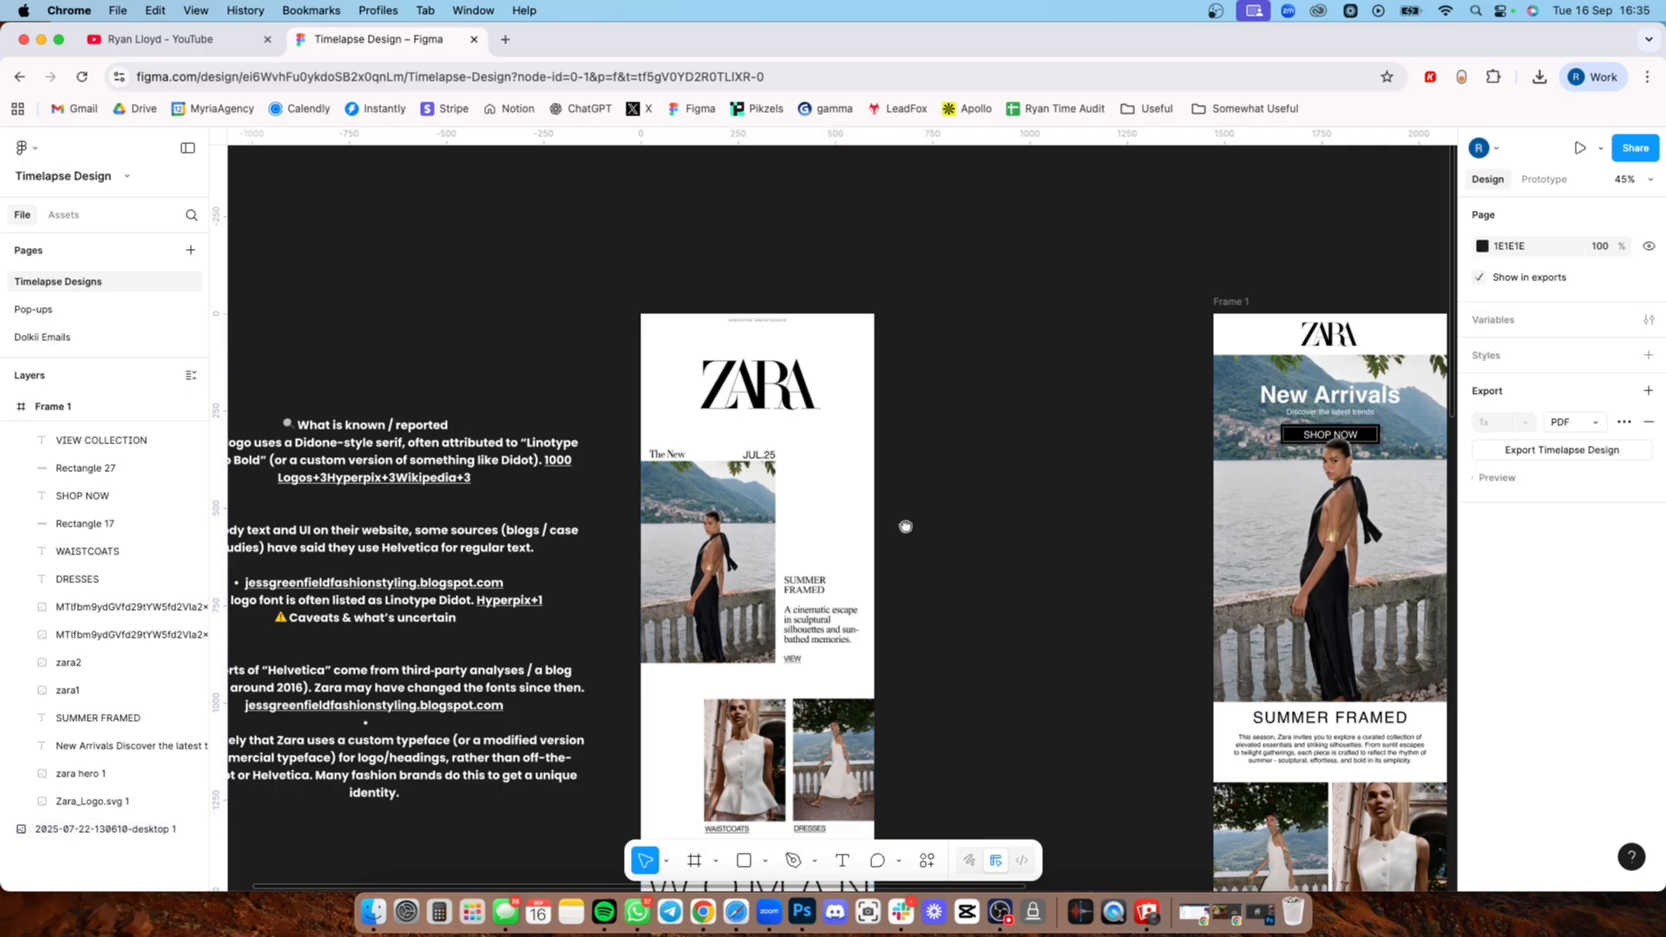
pyautogui.scroll(-3, 903, 524)
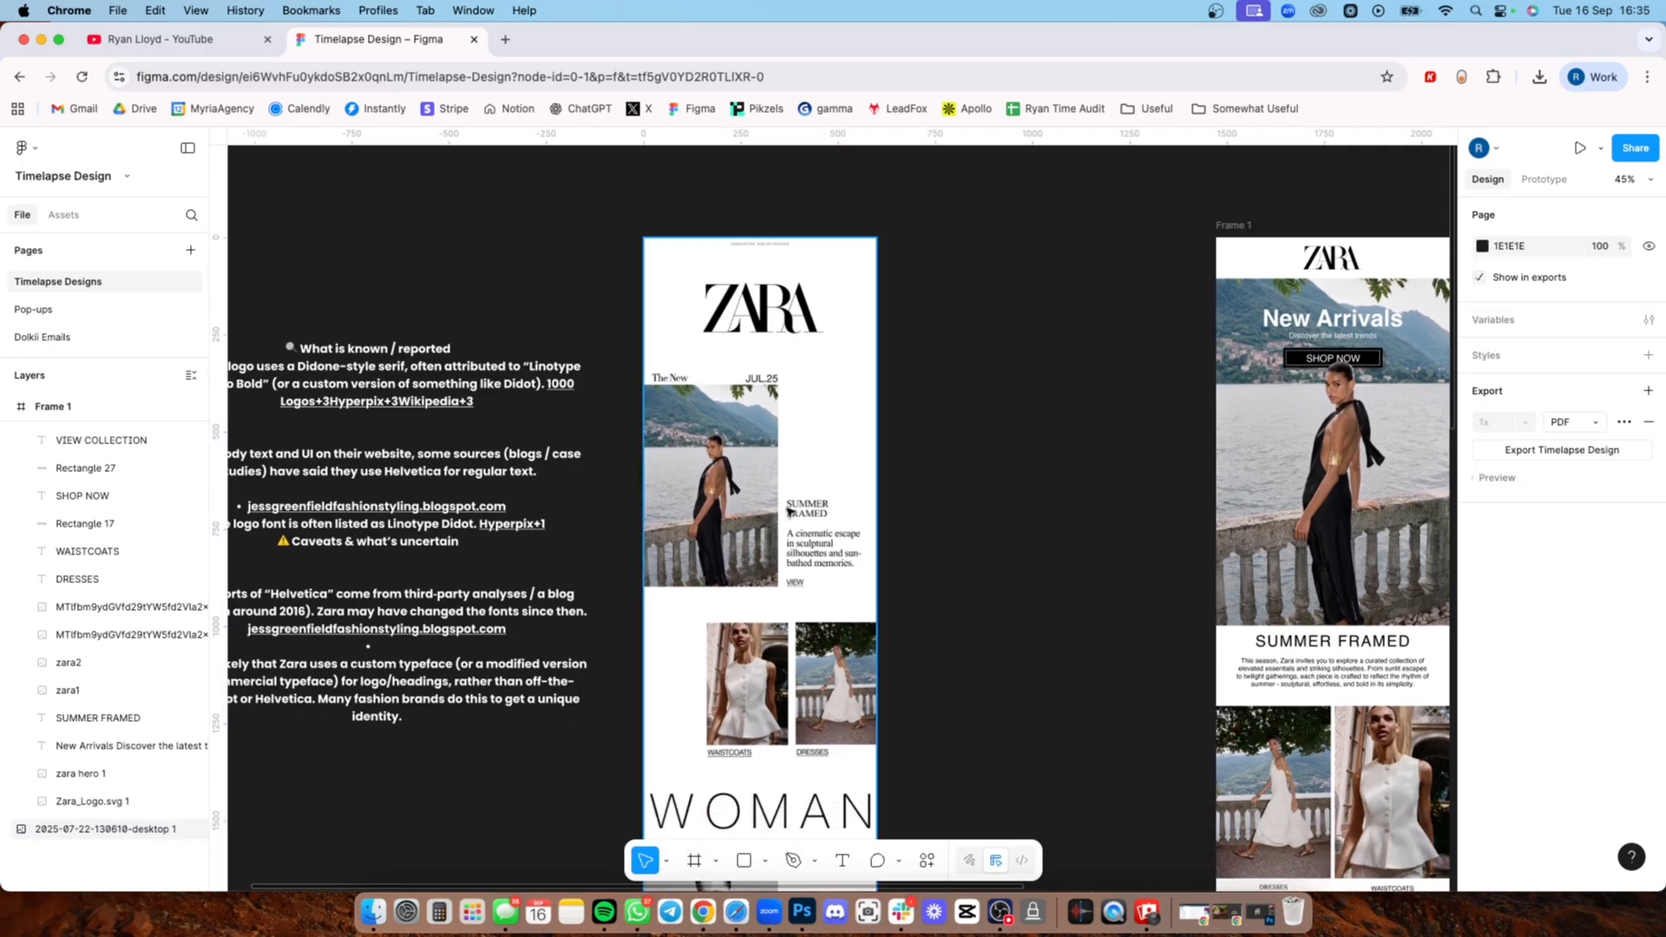
pyautogui.hotkey('shift', '0')
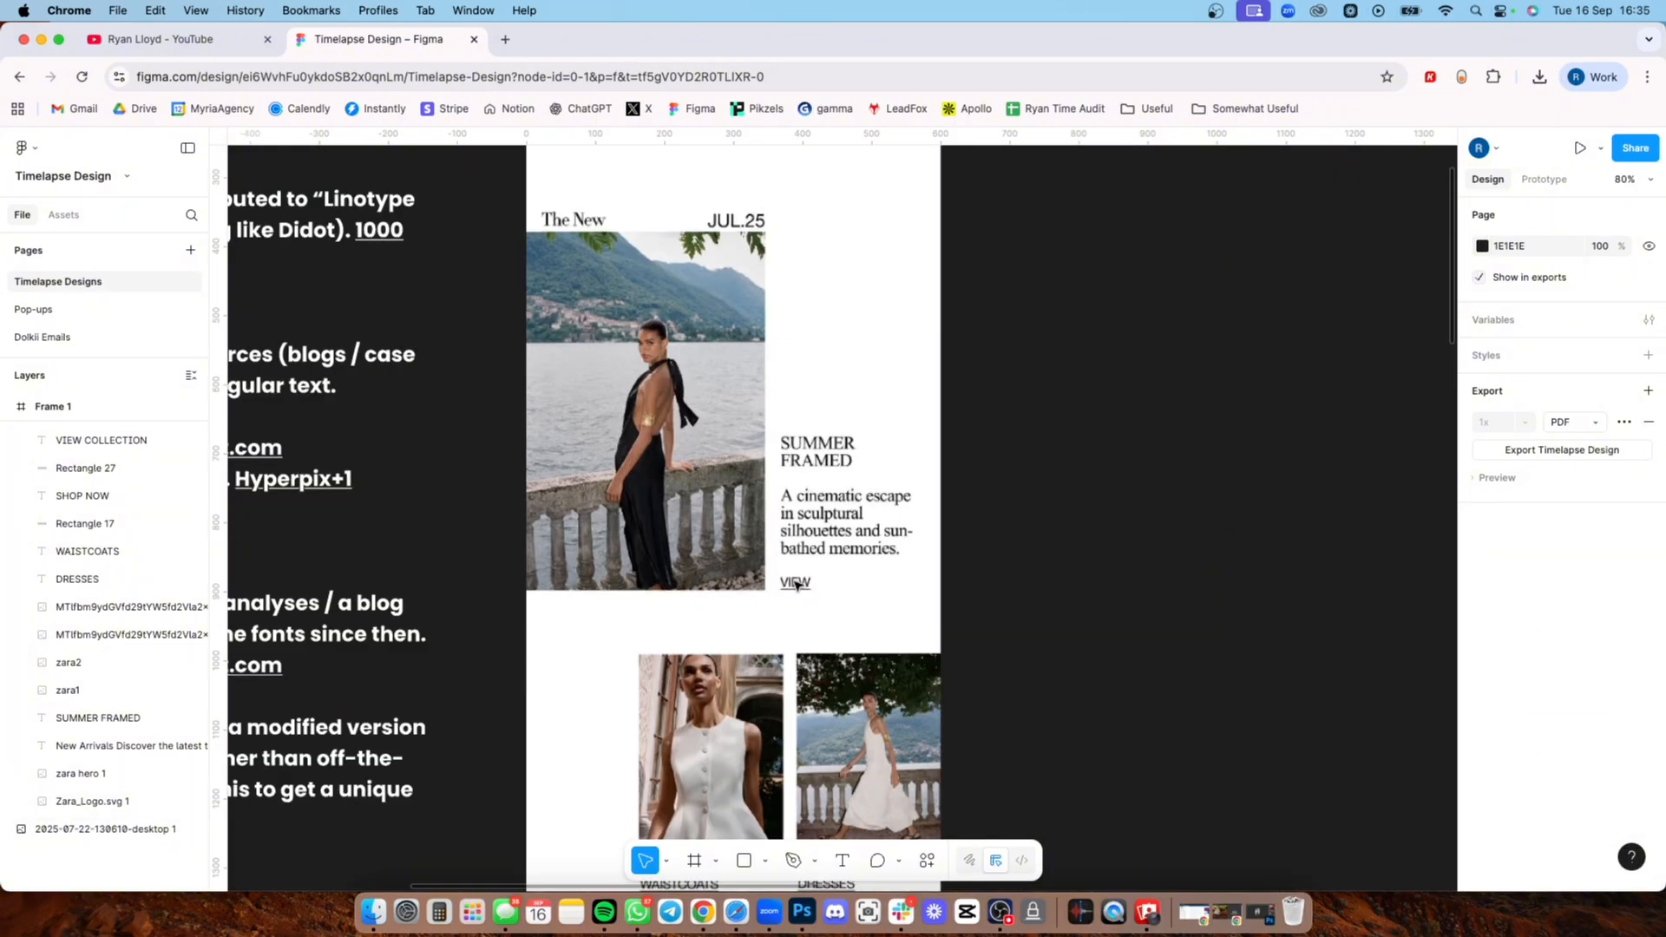
pyautogui.scroll(-5, 815, 583)
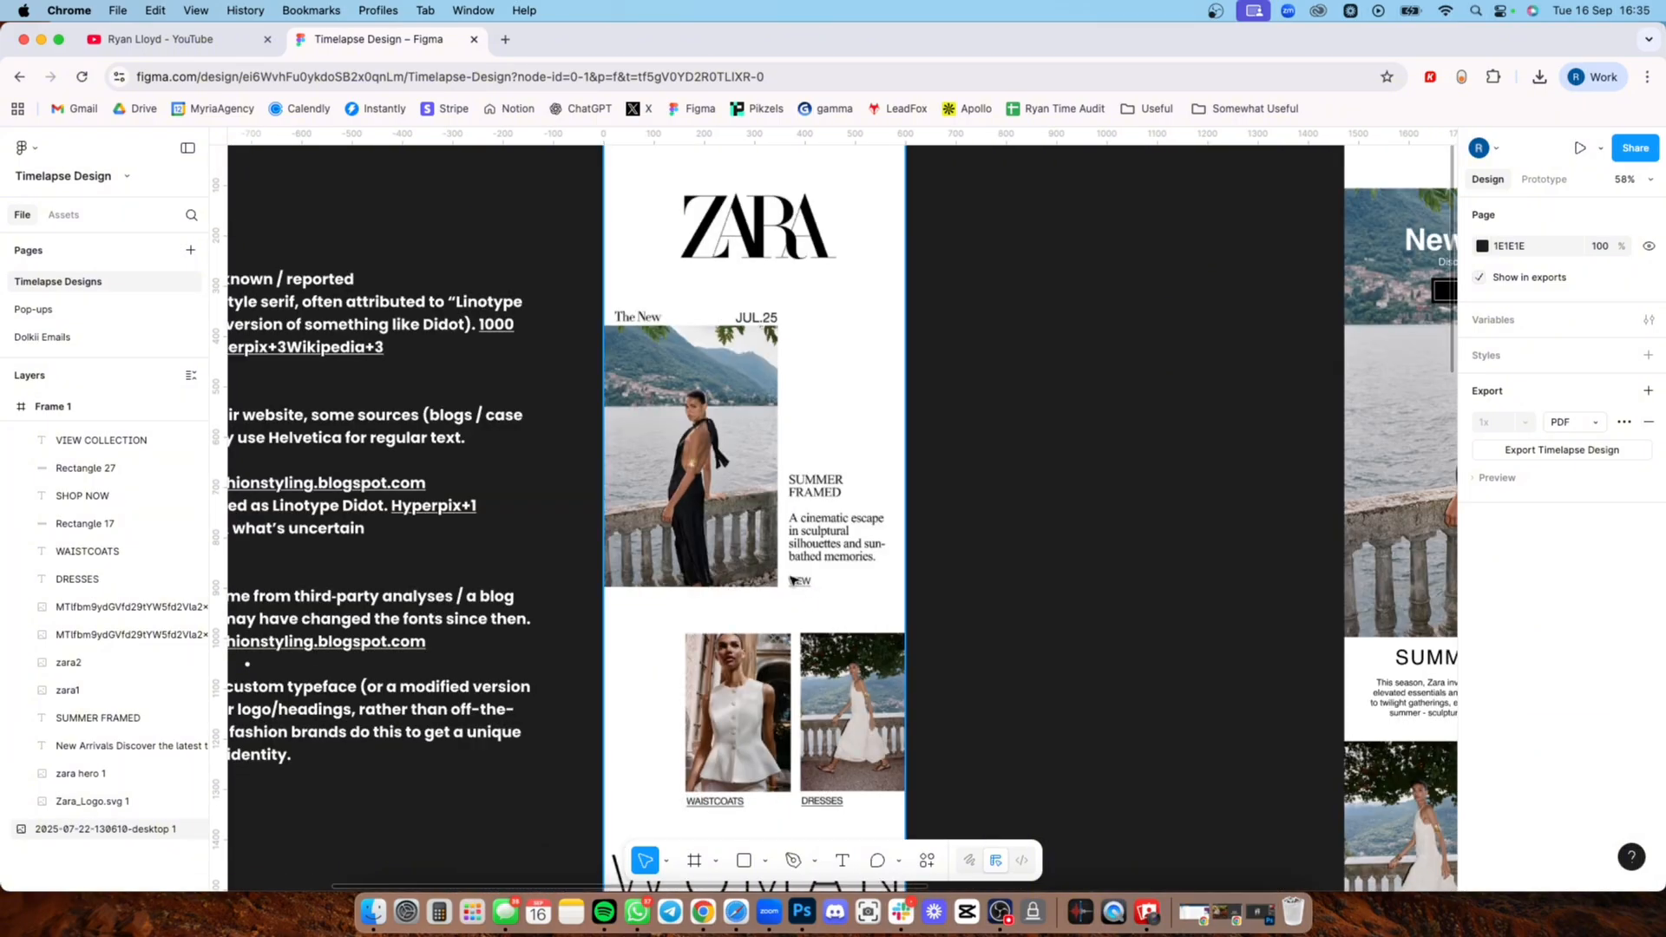
pyautogui.scroll(-2, 792, 584)
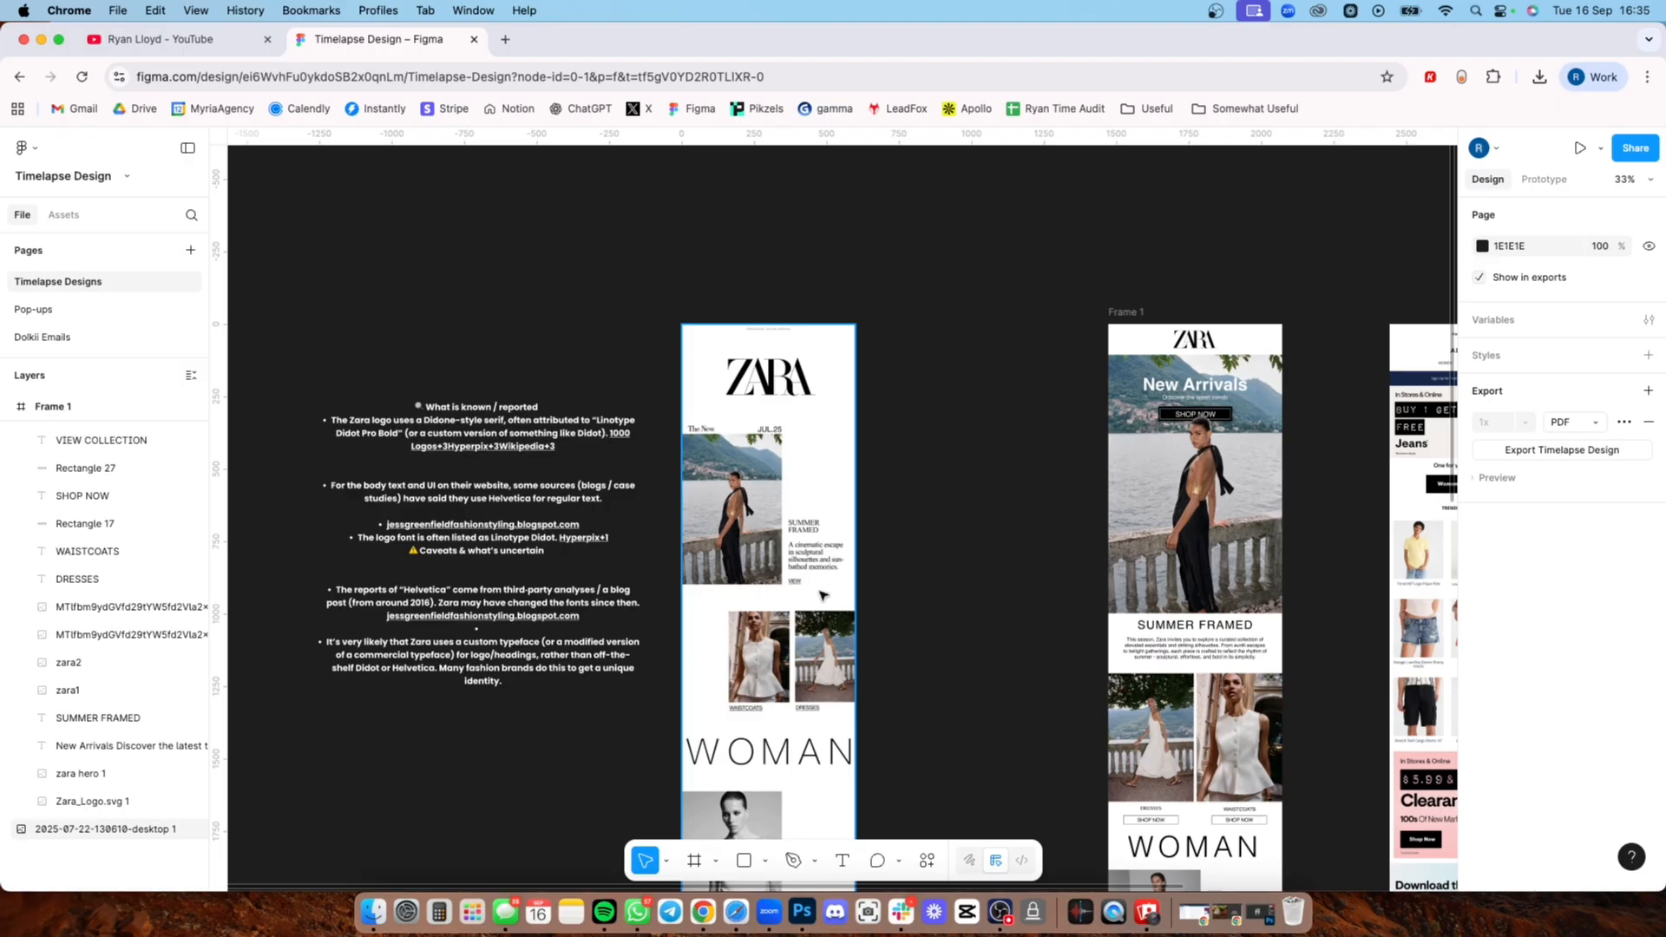
pyautogui.scroll(-2, 888, 569)
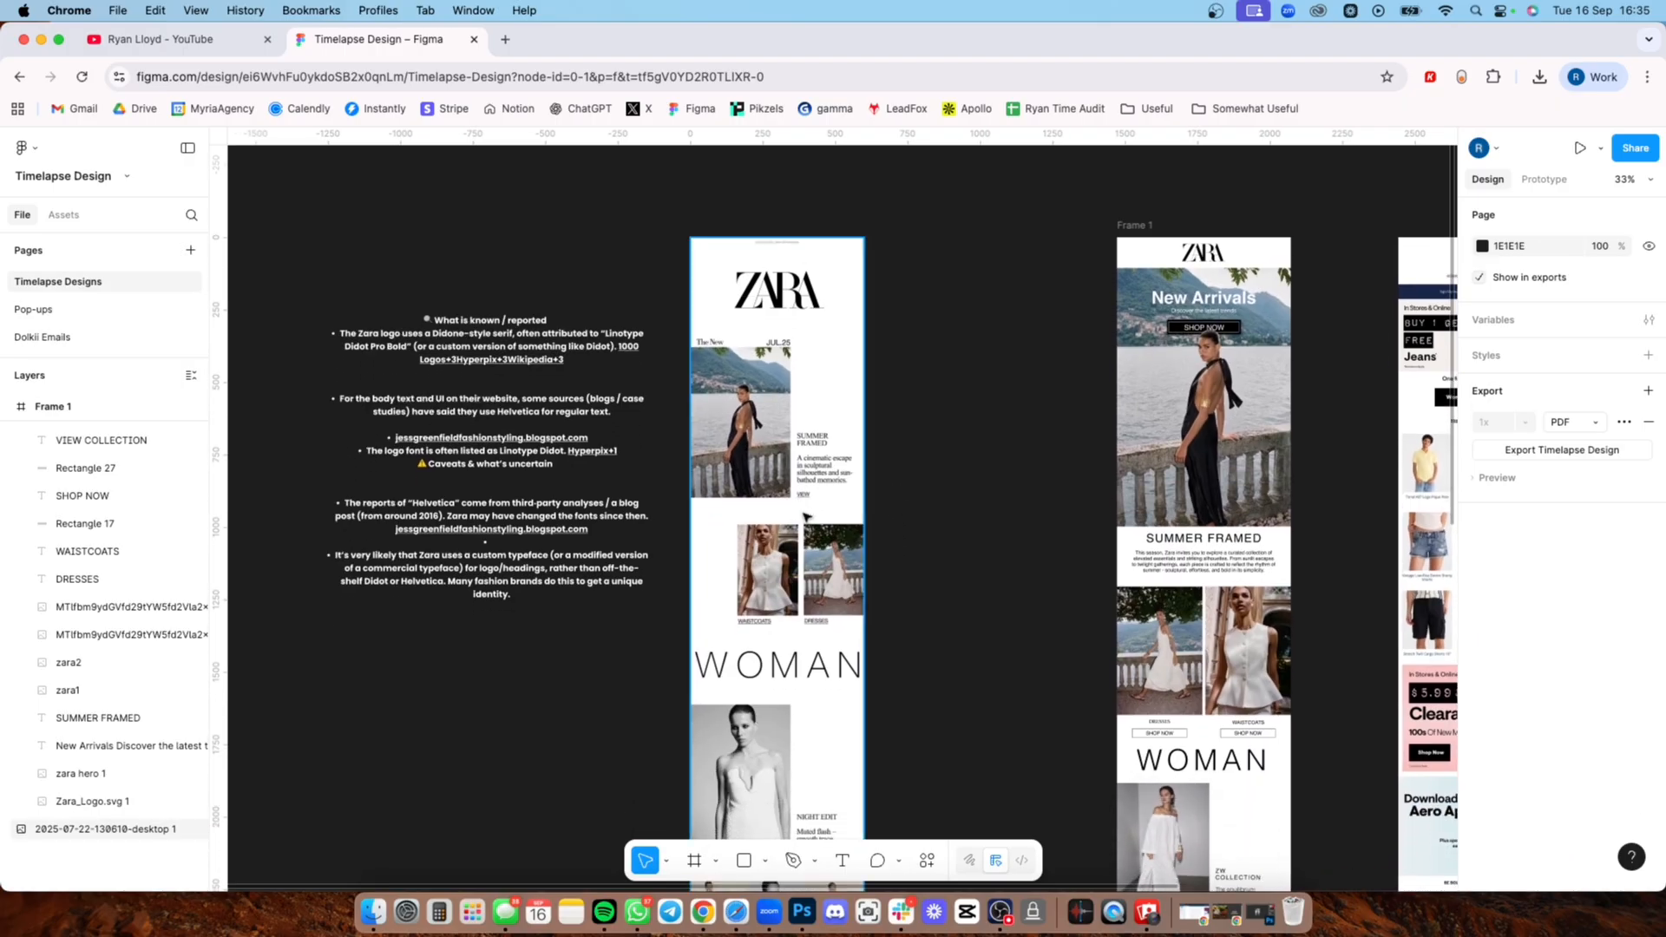
pyautogui.scroll(-2, 791, 564)
pyautogui.scroll(2, 791, 497)
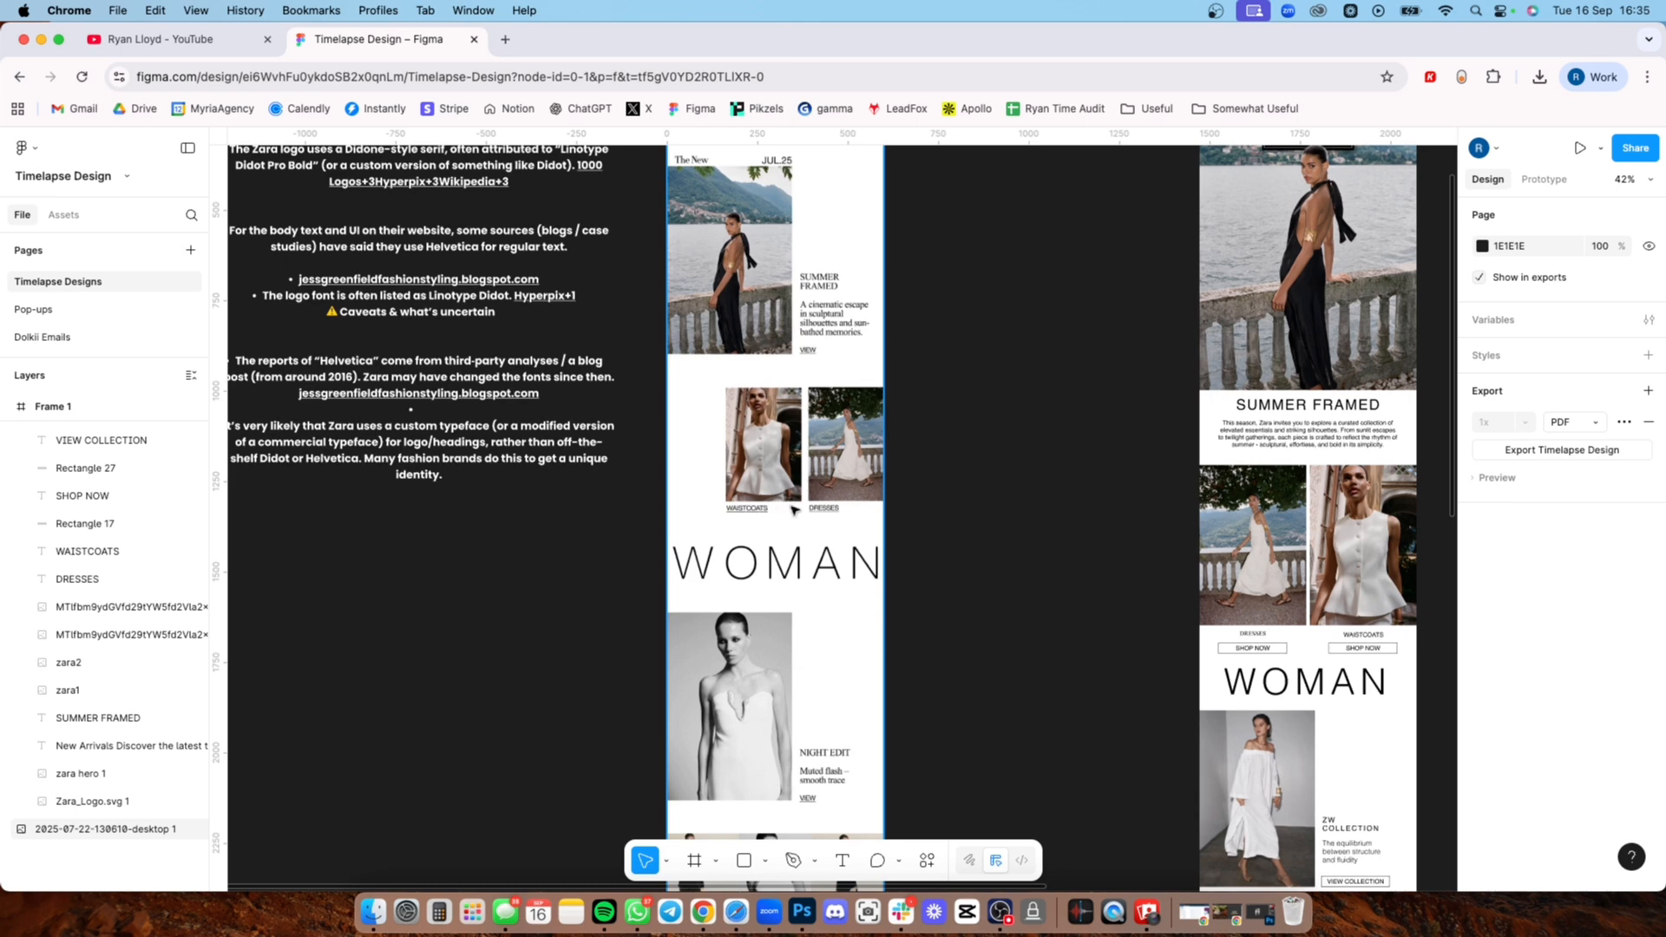
pyautogui.scroll(3, 793, 512)
# Step: Examine the original email's full length, focusing on the Night Edit, Trousers, Tops and Skirts, and ZW Collection sections
pyautogui.scroll(-5, 830, 619)
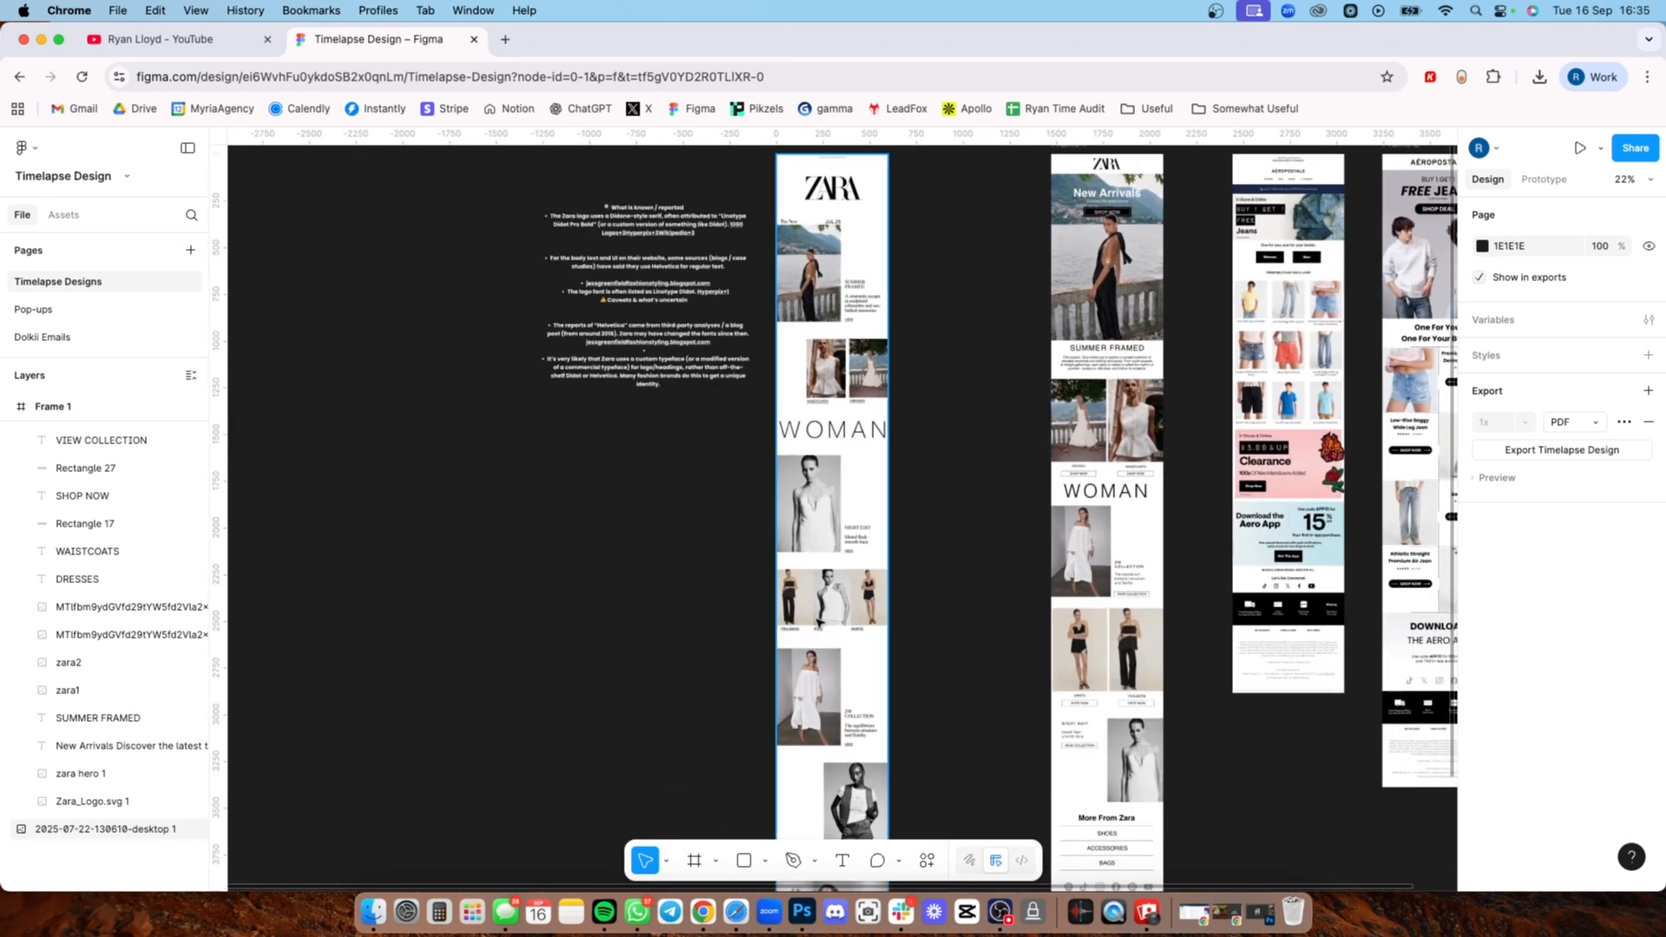
pyautogui.scroll(-3, 819, 621)
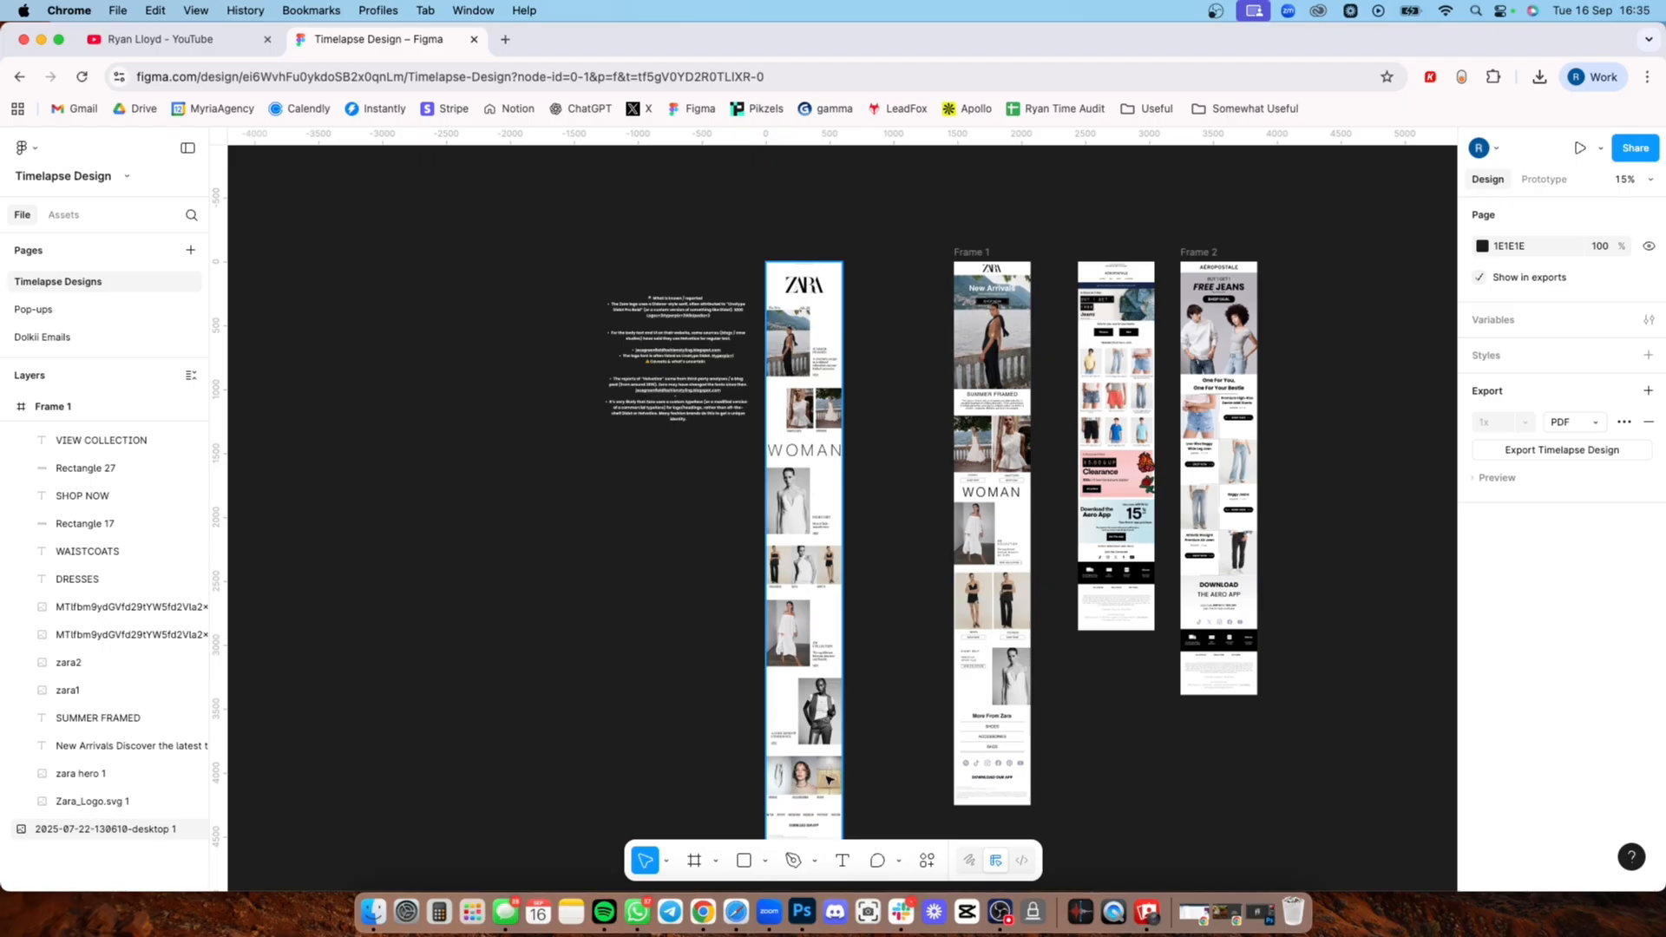
pyautogui.scroll(5, 807, 707)
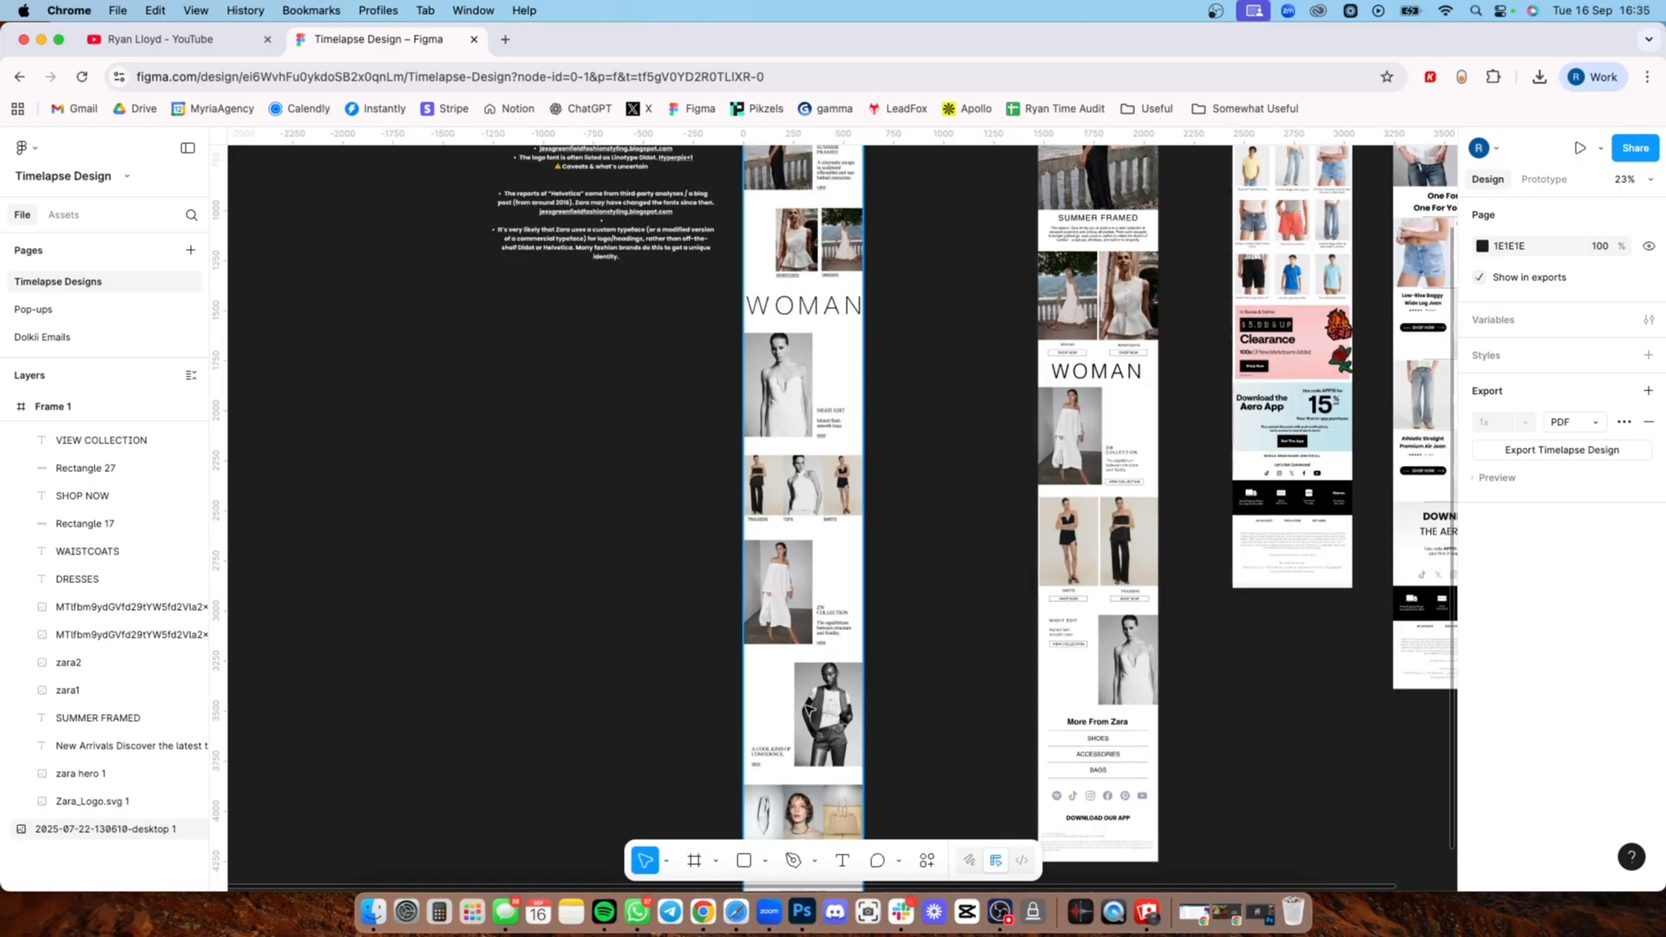
pyautogui.scroll(2, 791, 691)
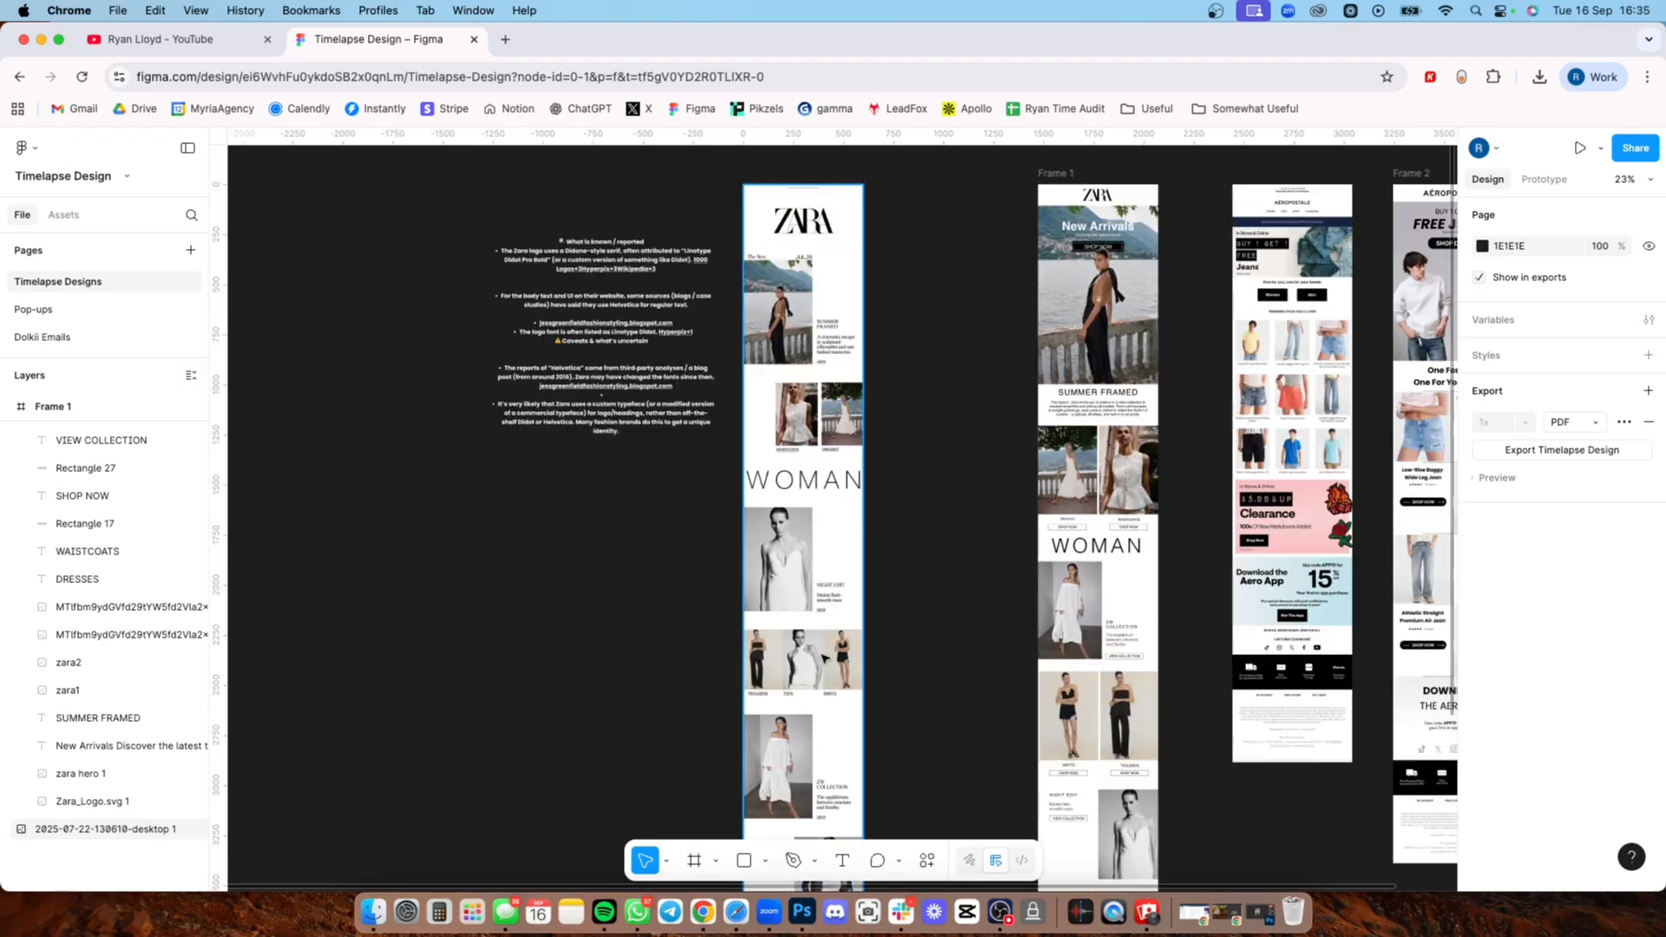
pyautogui.scroll(3, 833, 642)
pyautogui.scroll(4, 844, 631)
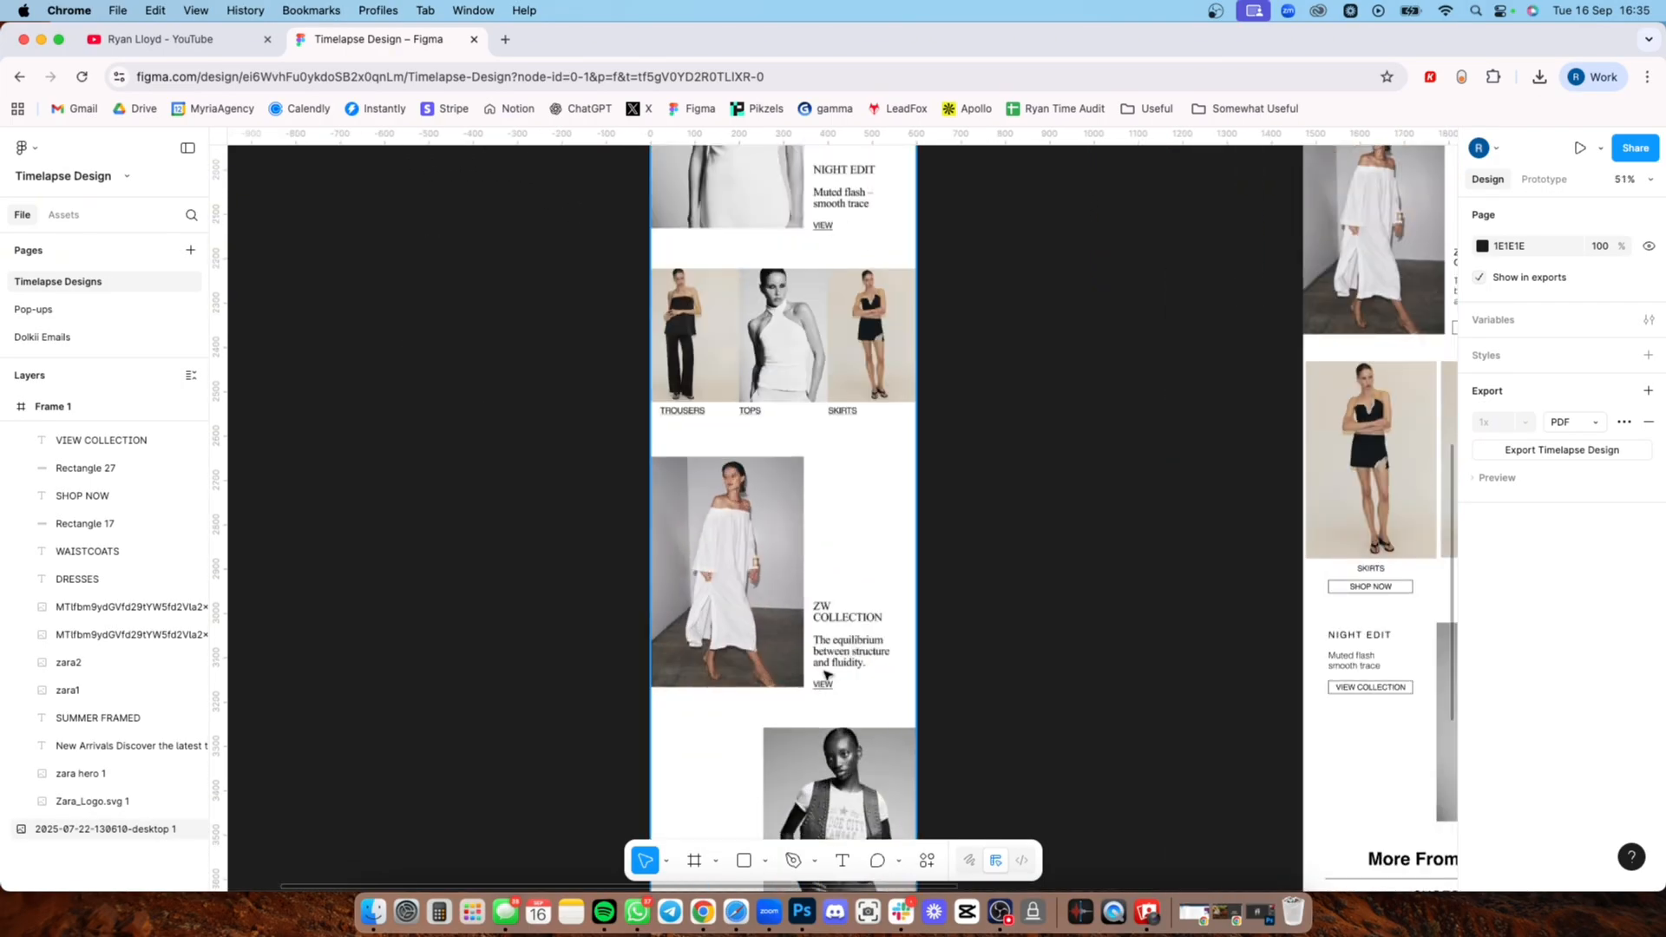
pyautogui.scroll(5, 820, 677)
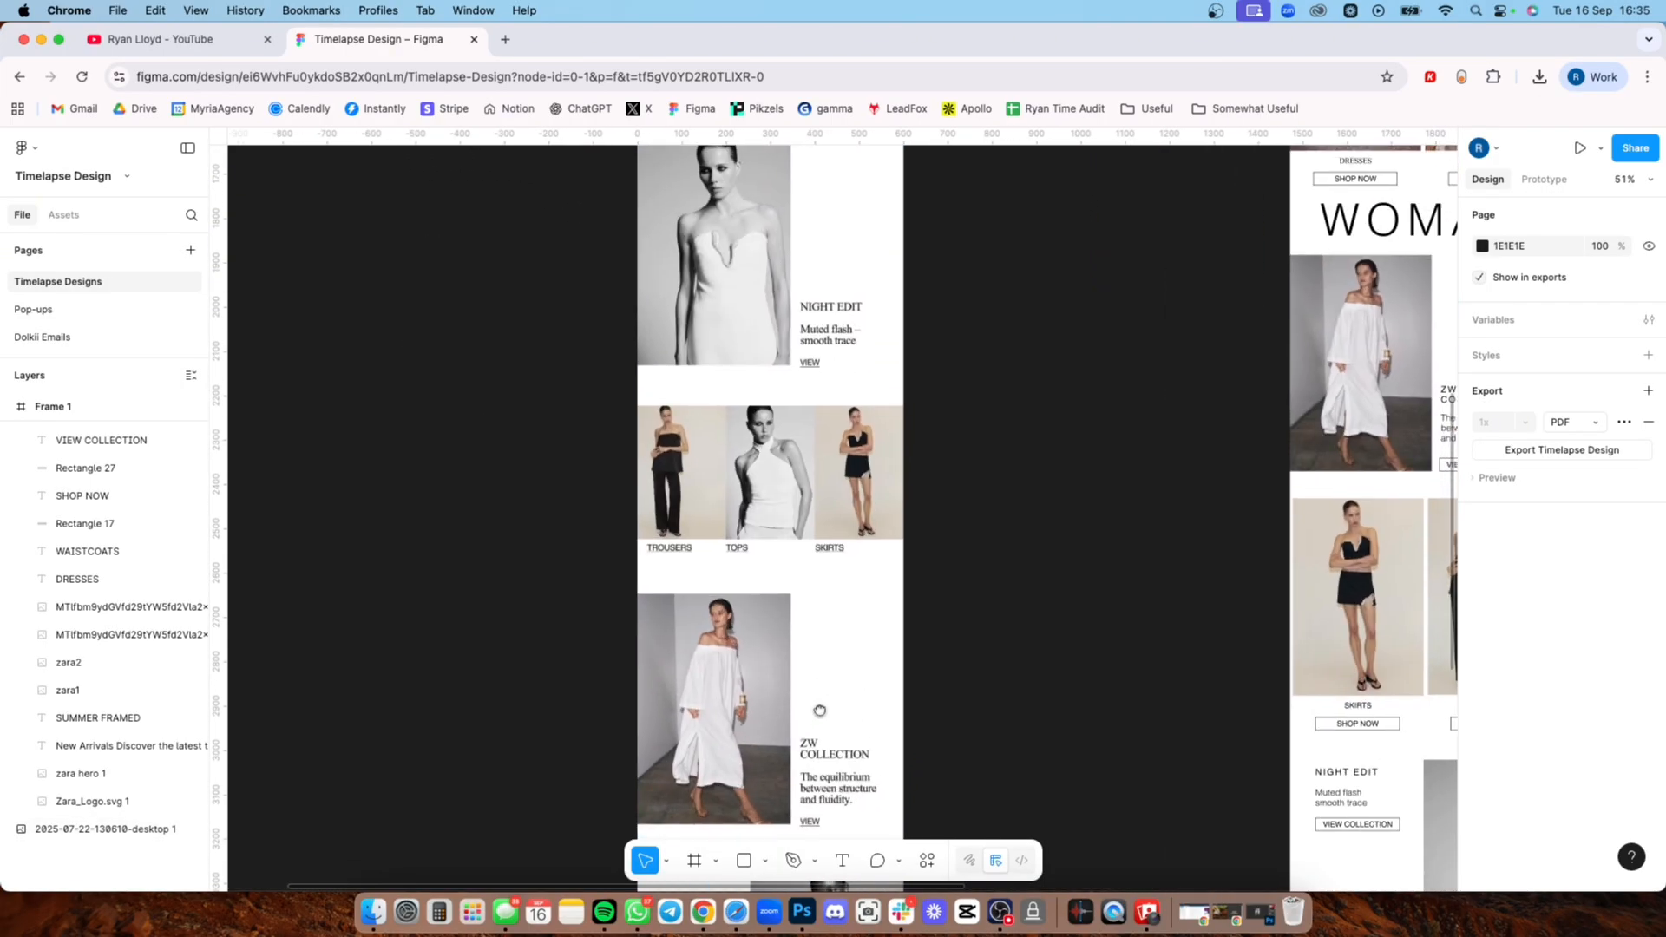
pyautogui.scroll(-2, 753, 653)
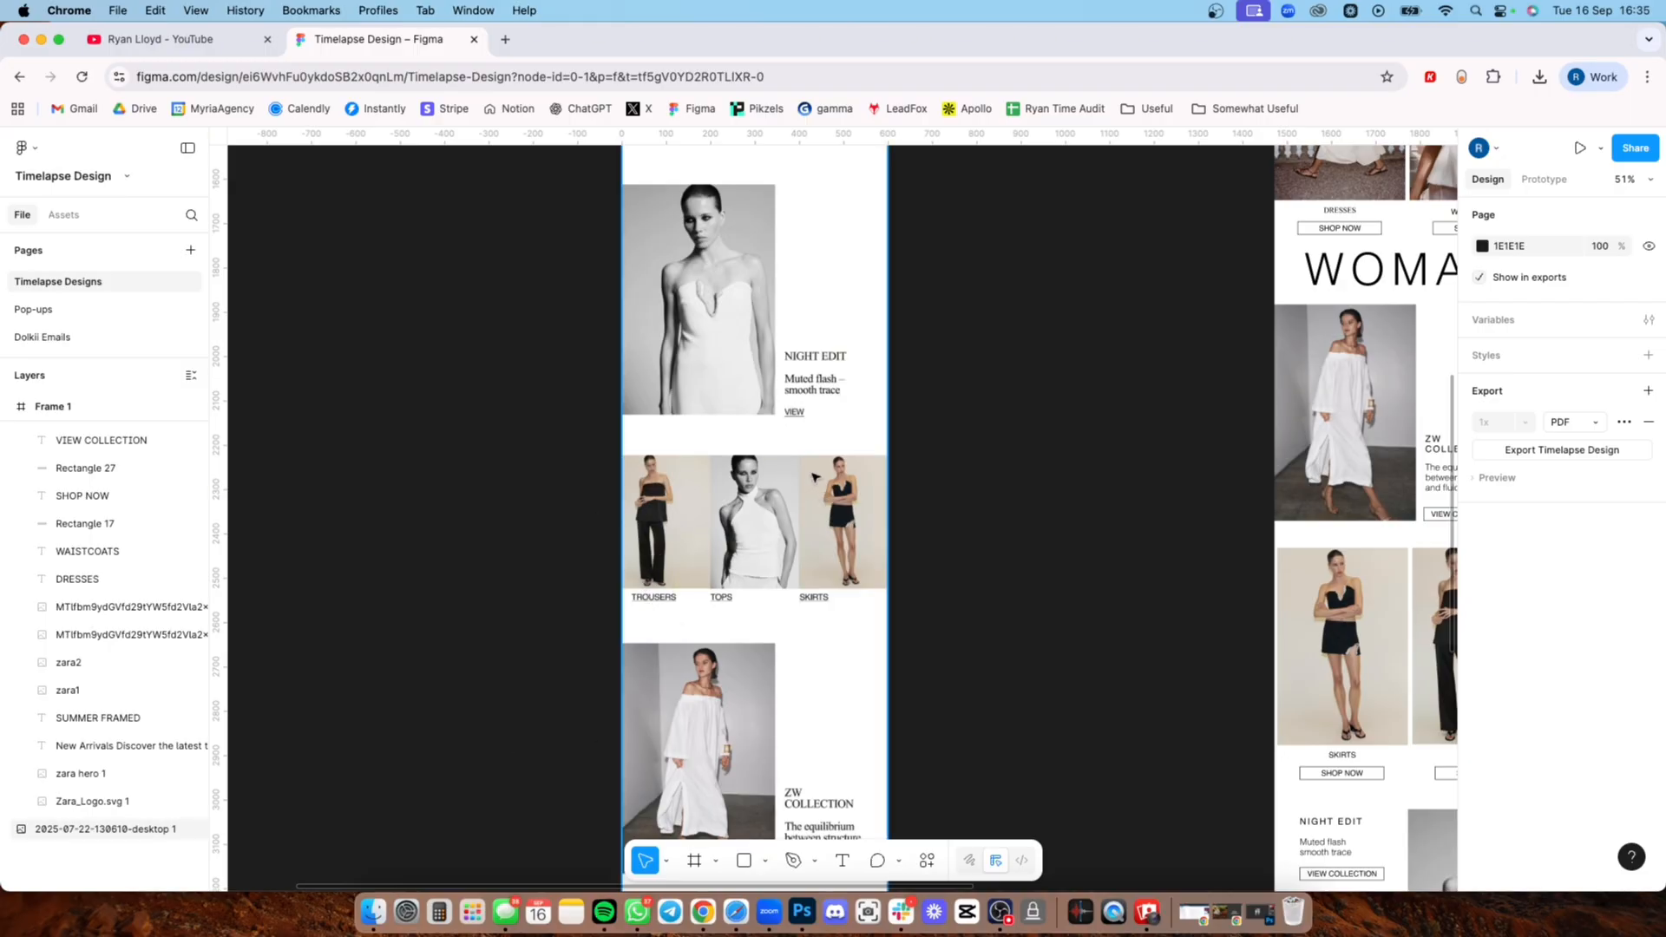
pyautogui.scroll(5, 798, 451)
pyautogui.scroll(-5, 775, 521)
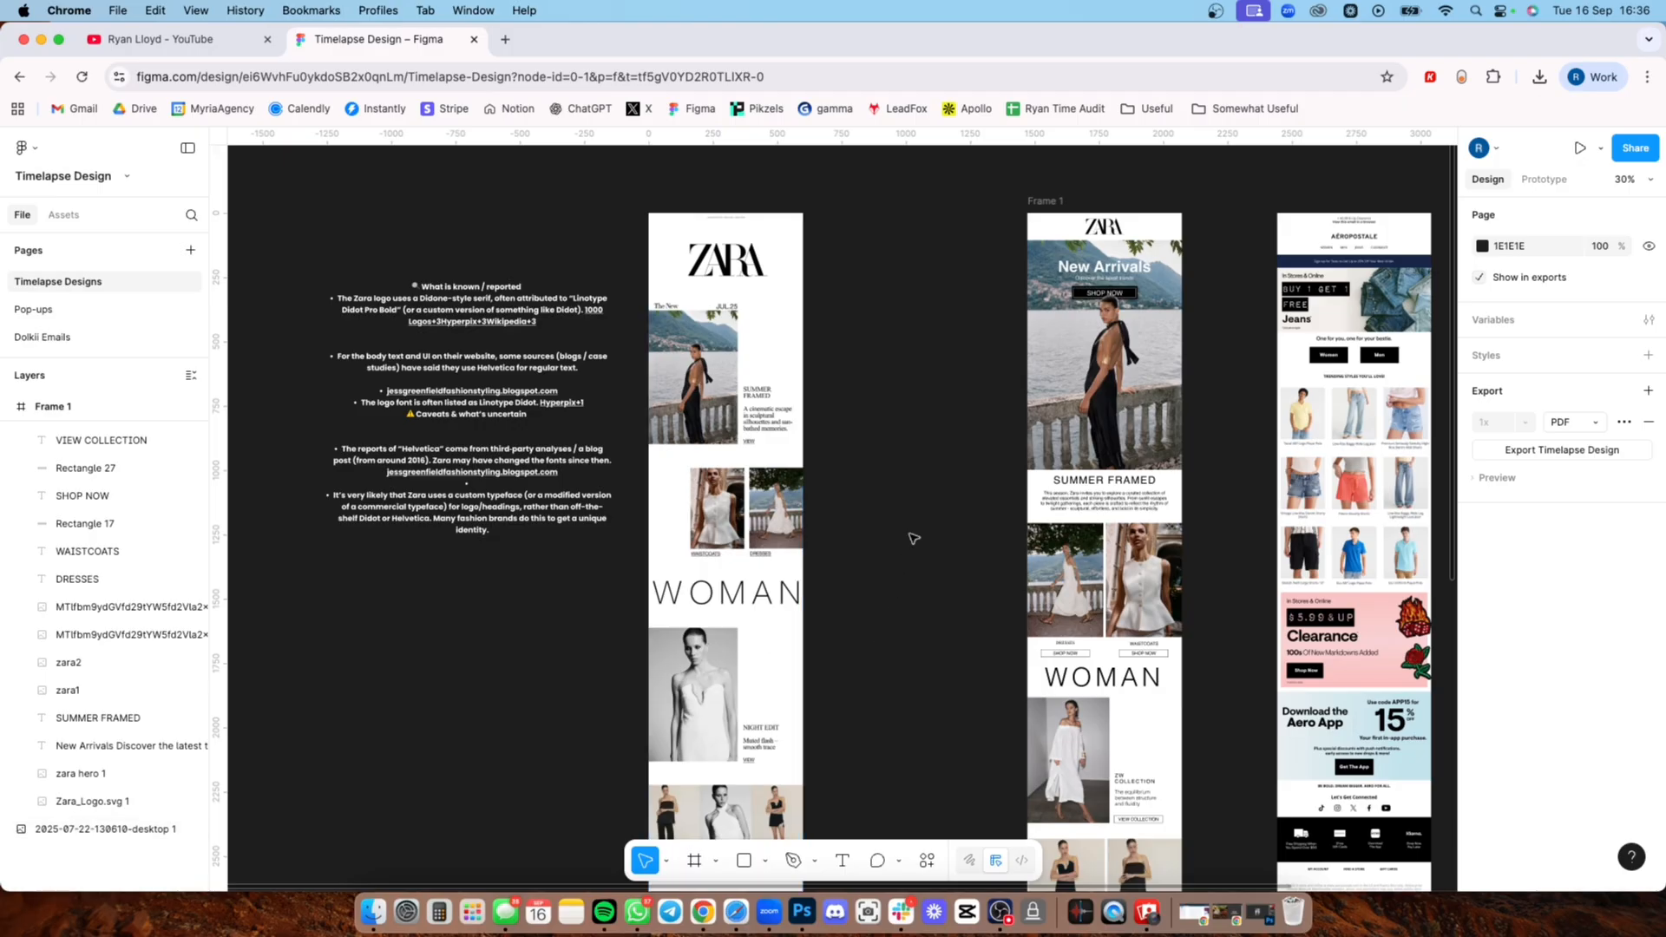
# Step: Compare the Zara and Aéropostale emails side by side and inspect the original Zara email's header and Summer Framed block
pyautogui.moveTo(918, 499); pyautogui.dragTo(831, 483)
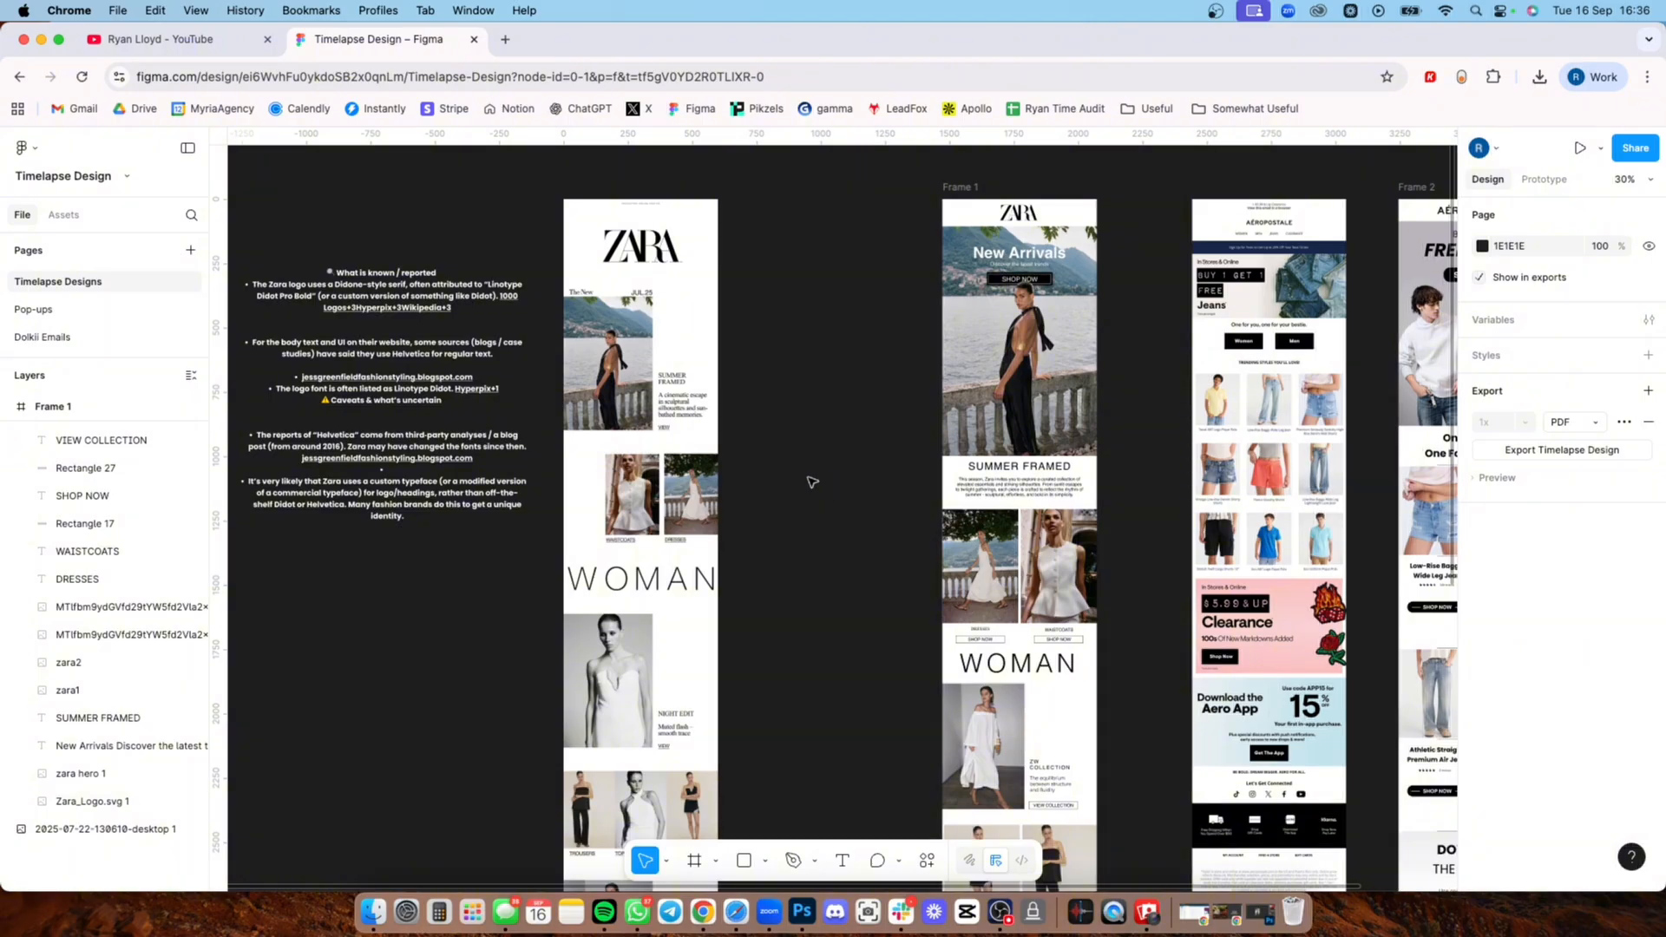
pyautogui.moveTo(1012, 467); pyautogui.dragTo(773, 342)
pyautogui.hscroll(-3, 452, 468)
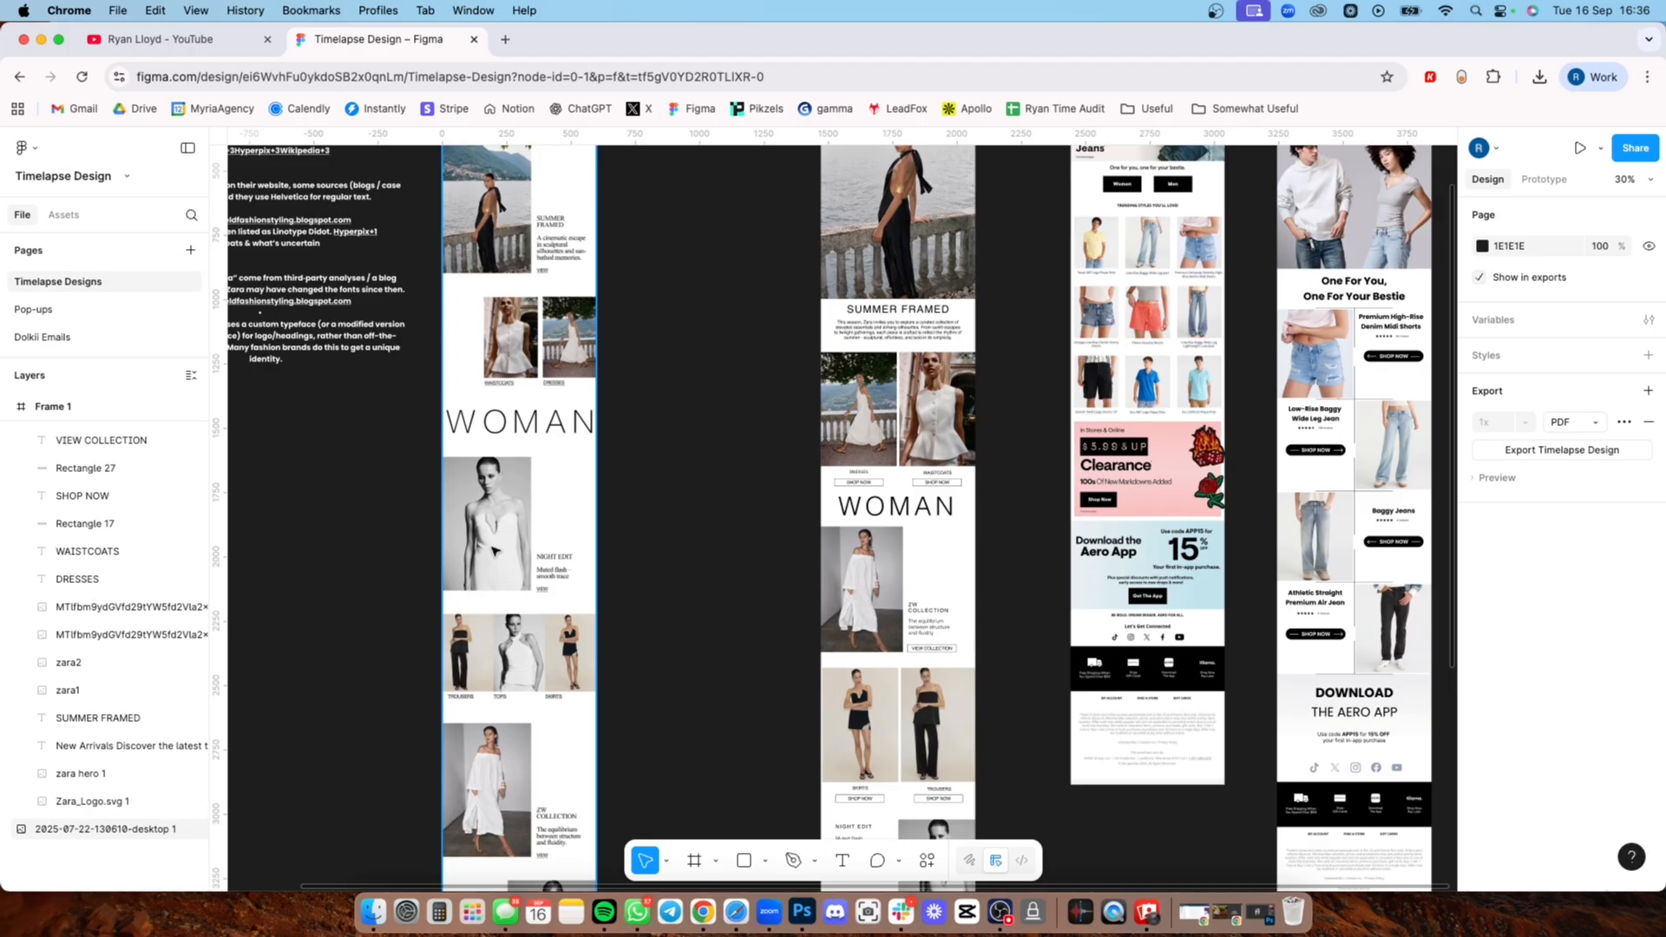
pyautogui.moveTo(935, 411); pyautogui.dragTo(912, 524)
pyautogui.moveTo(612, 435); pyautogui.dragTo(1039, 569)
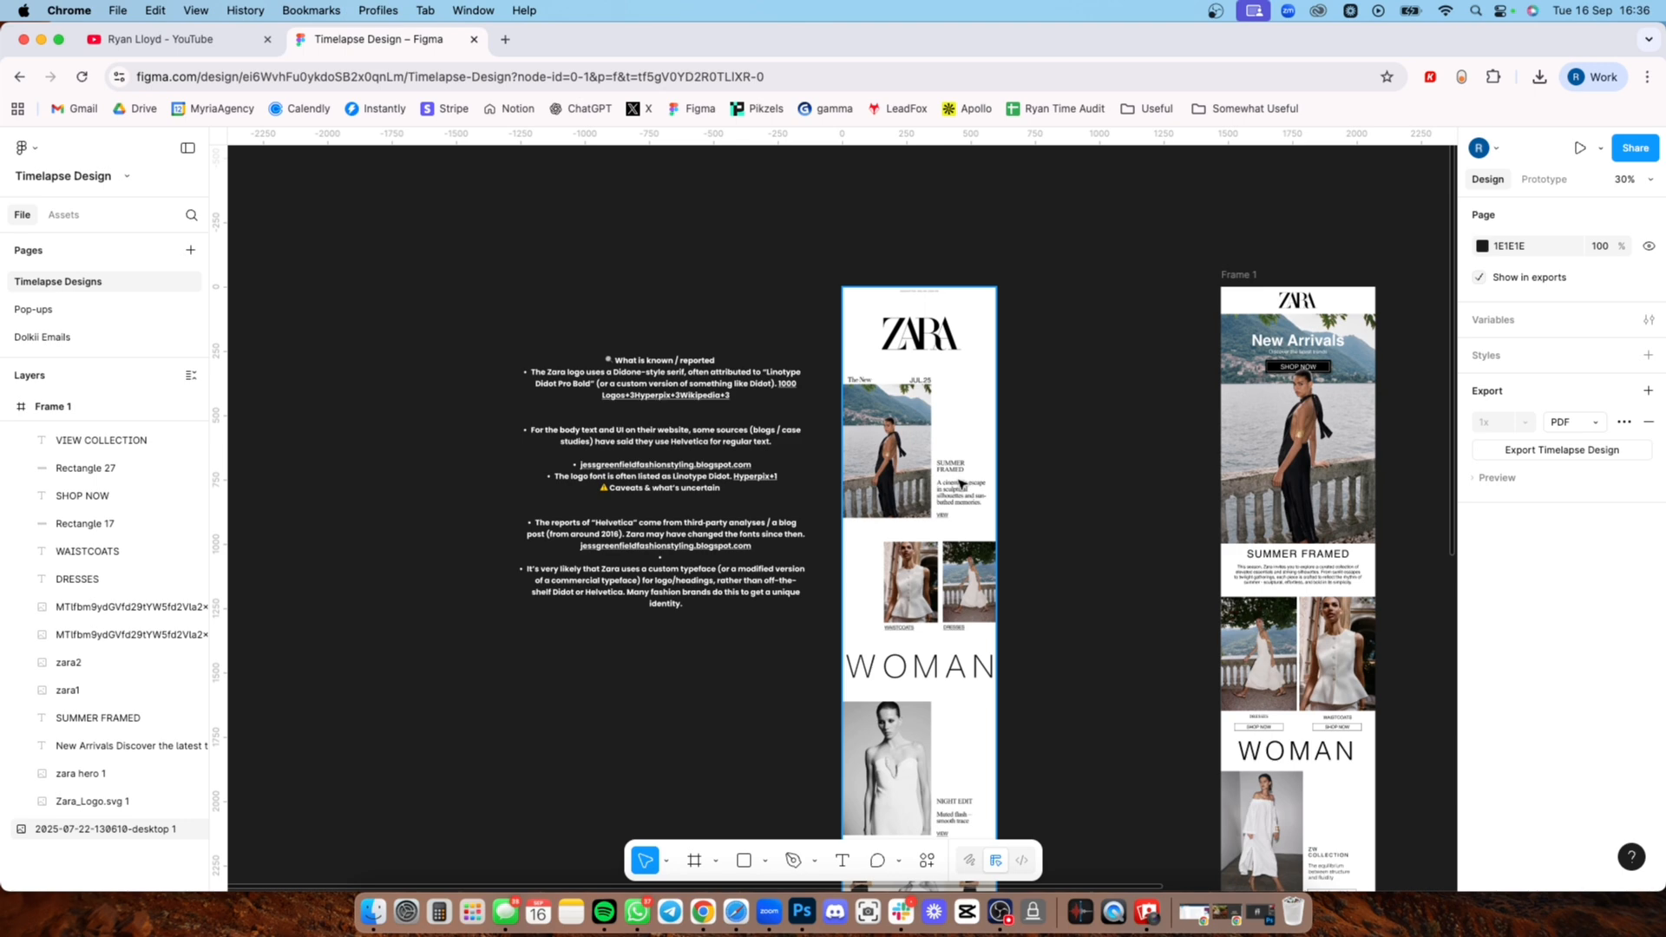
pyautogui.scroll(5, 870, 518)
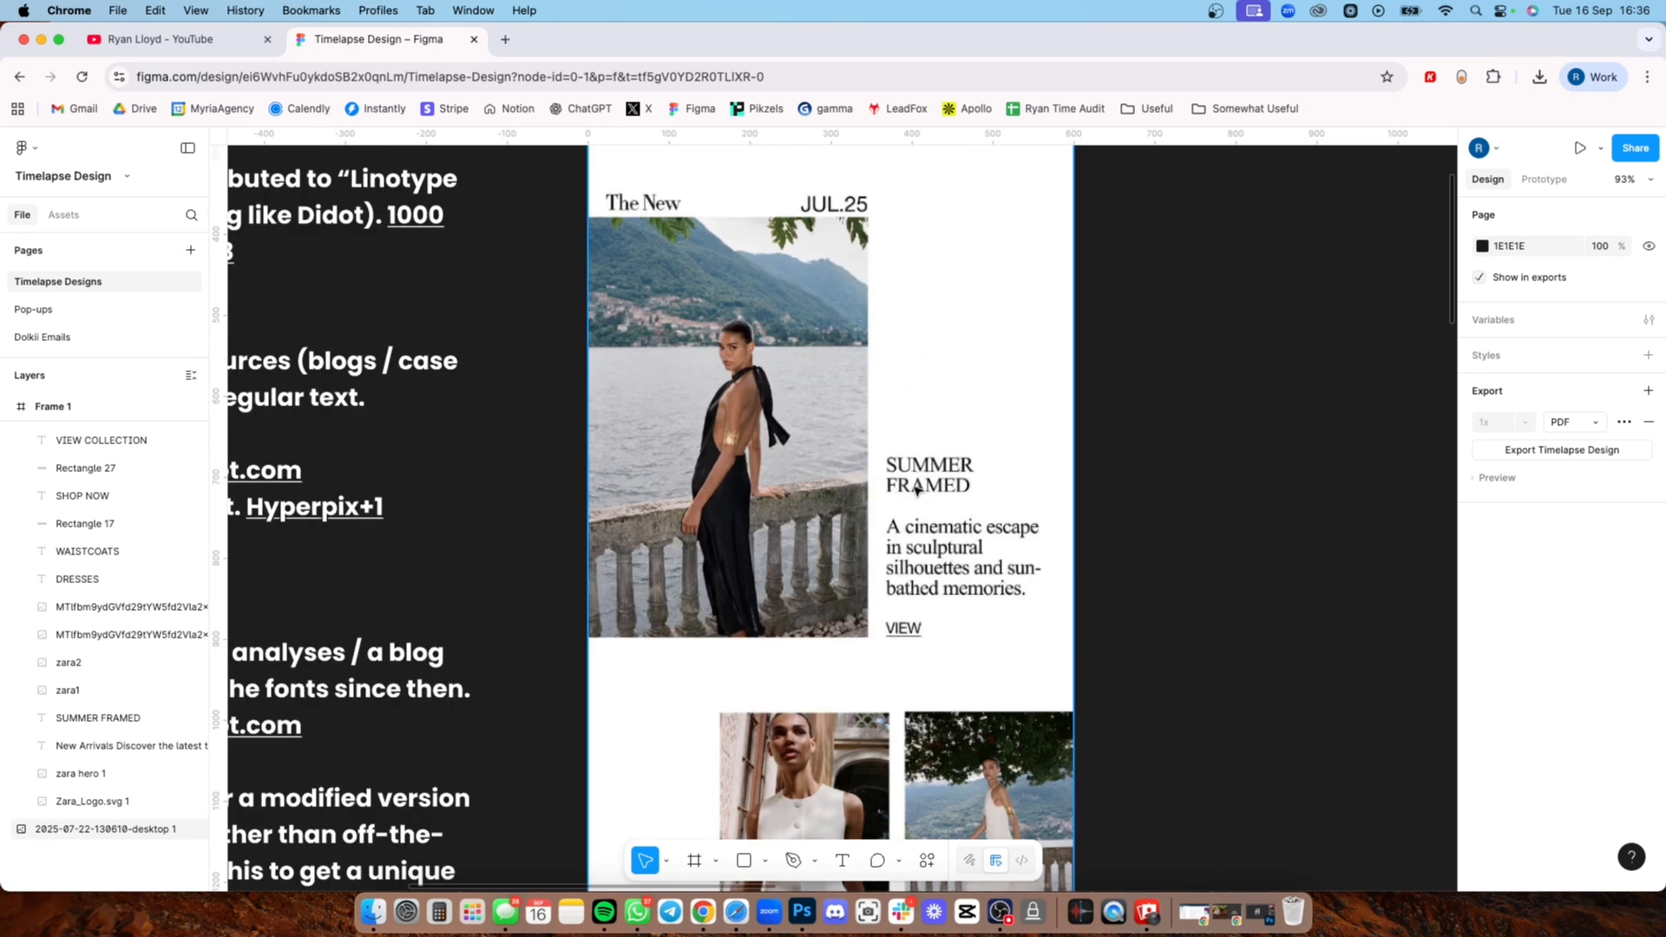
pyautogui.scroll(-2, 921, 500)
pyautogui.scroll(3, 945, 489)
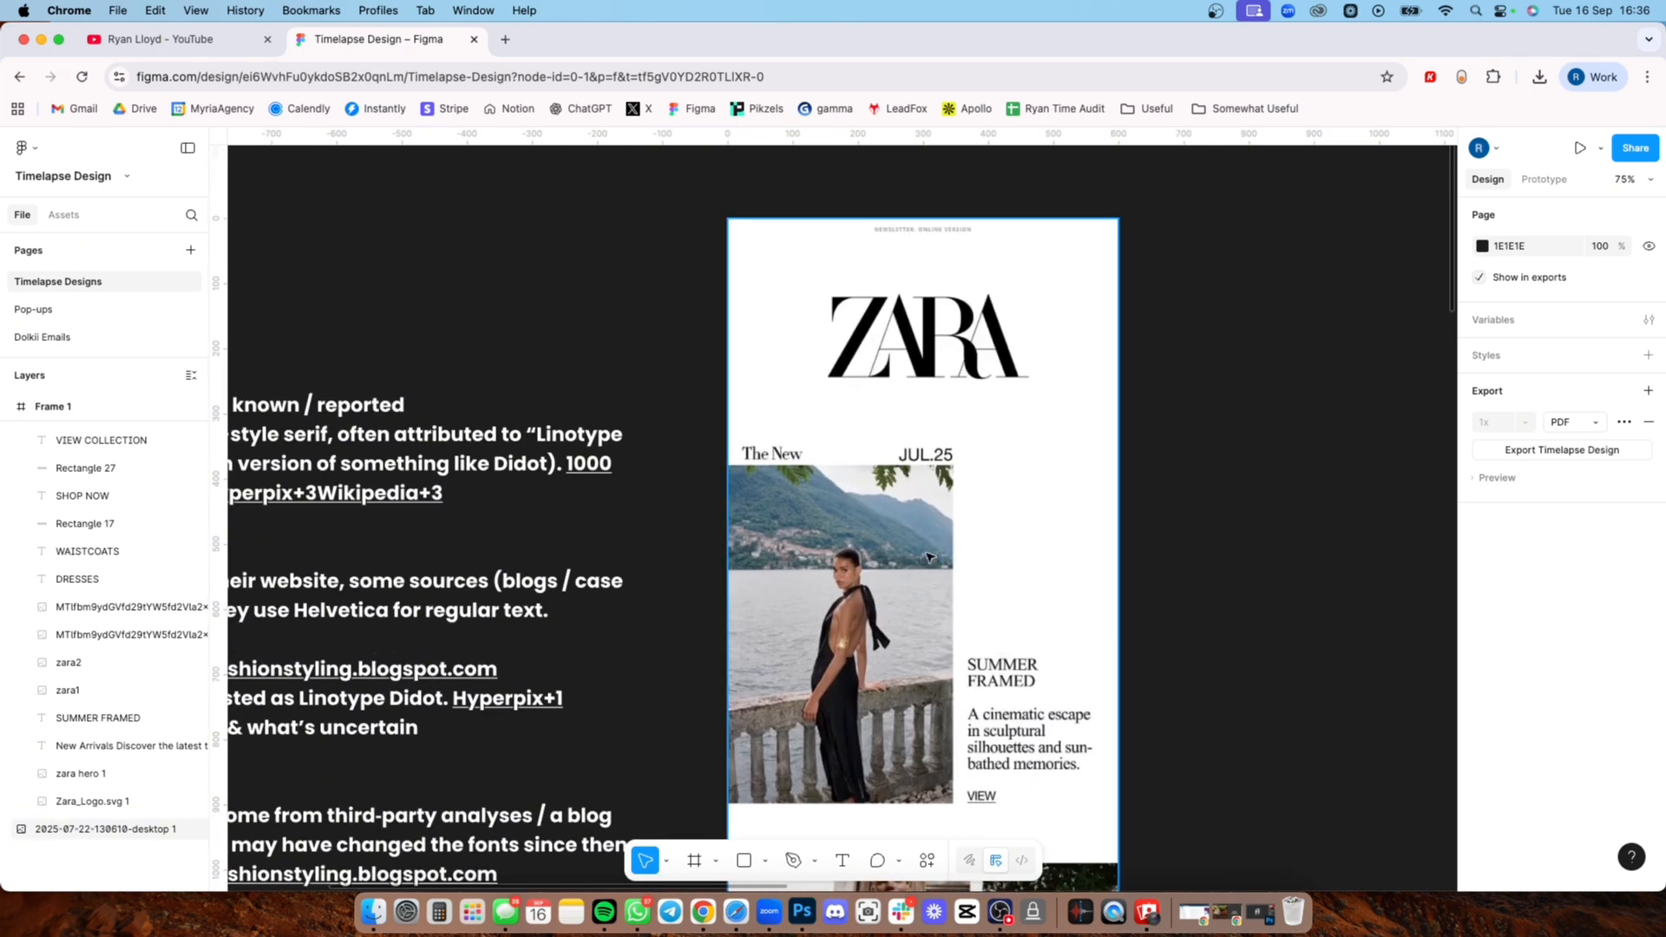
# Step: Open the text block of Zara font research notes beside the original email and read it
pyautogui.scroll(-3, 927, 556)
pyautogui.scroll(-3, 889, 555)
pyautogui.hscroll(-5, 824, 555)
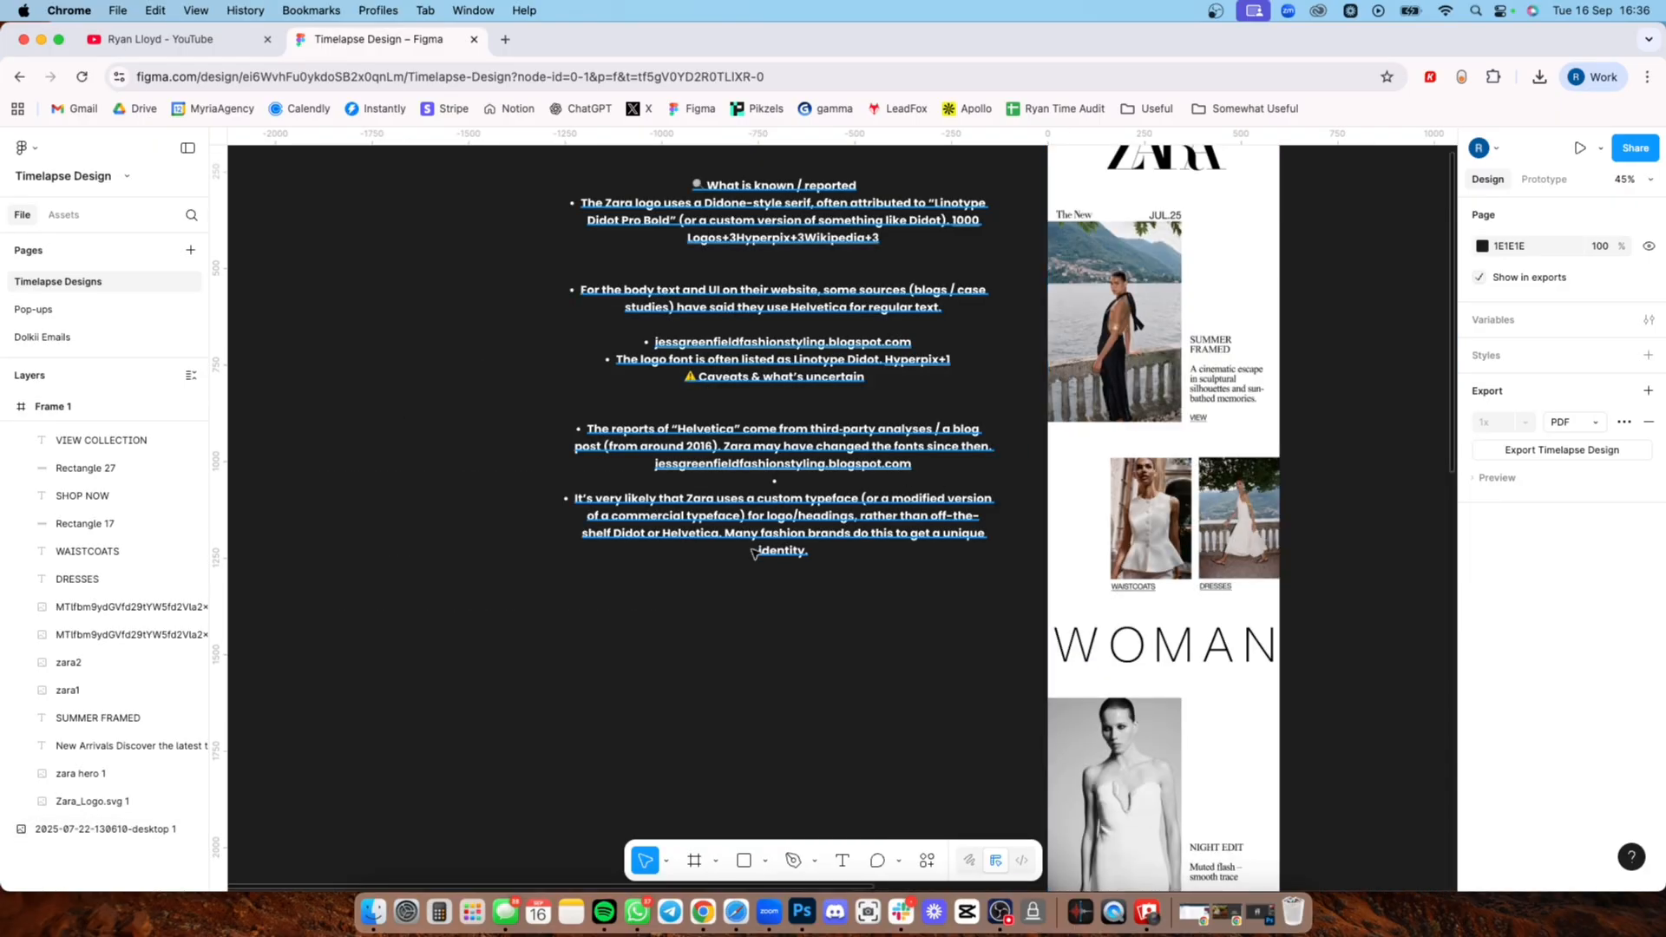
pyautogui.click(688, 539)
pyautogui.press('Return')
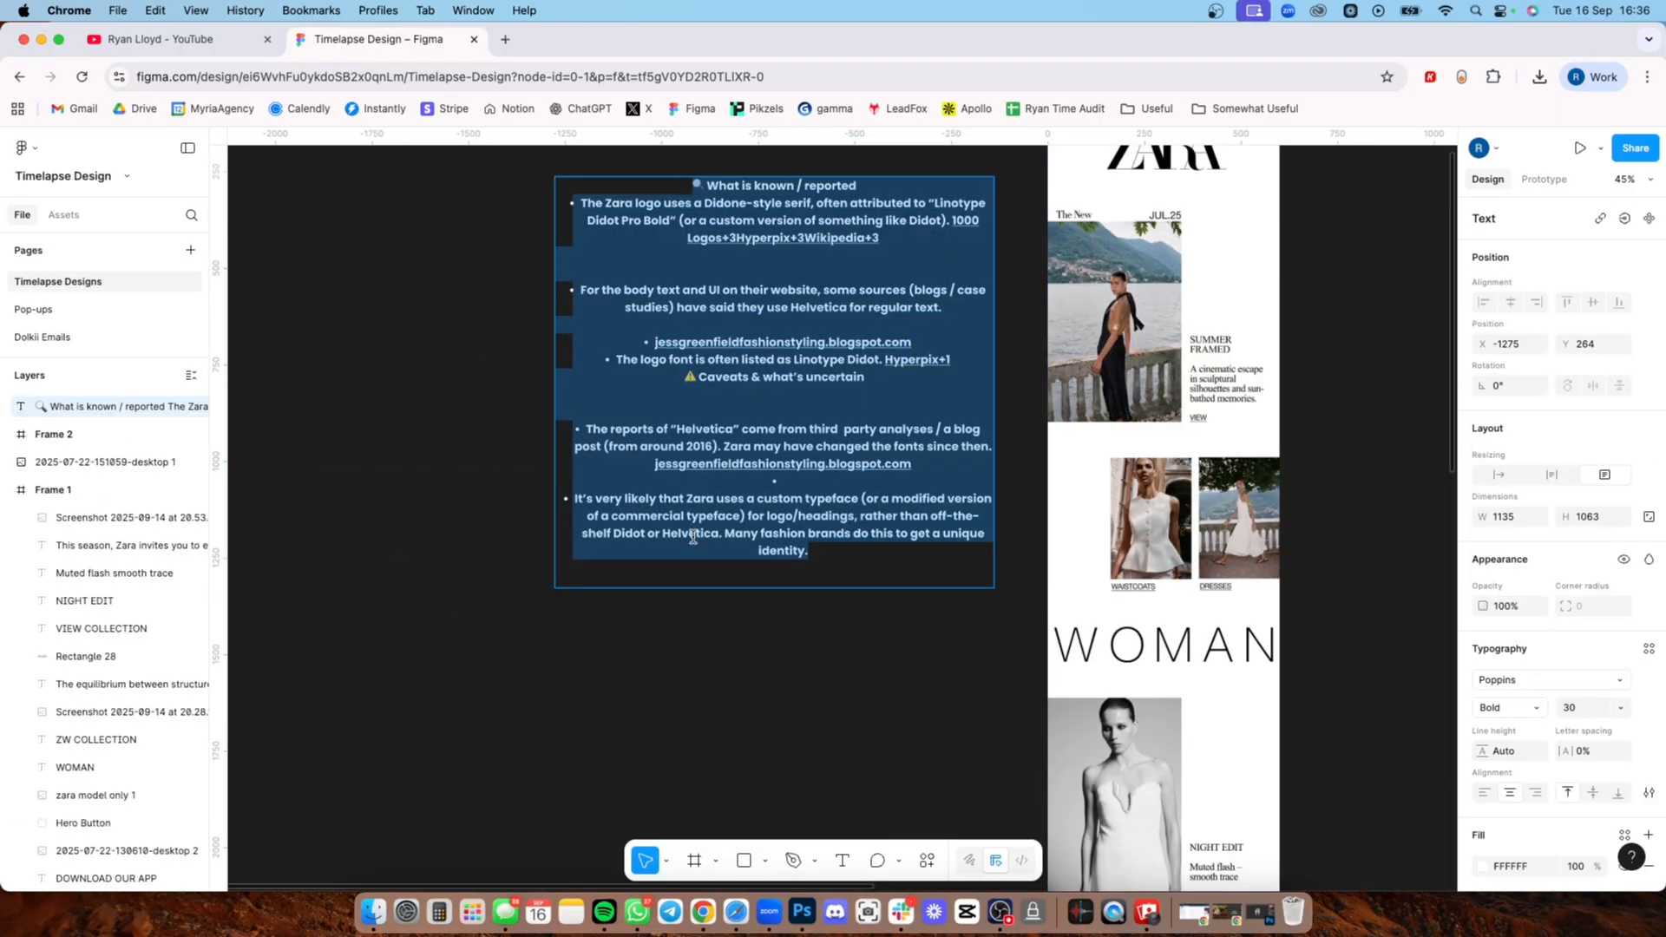
# Step: Examine the redesigned Zara email's New Arrivals hero and the product sections below it against the original
pyautogui.hscroll(10, 684, 587)
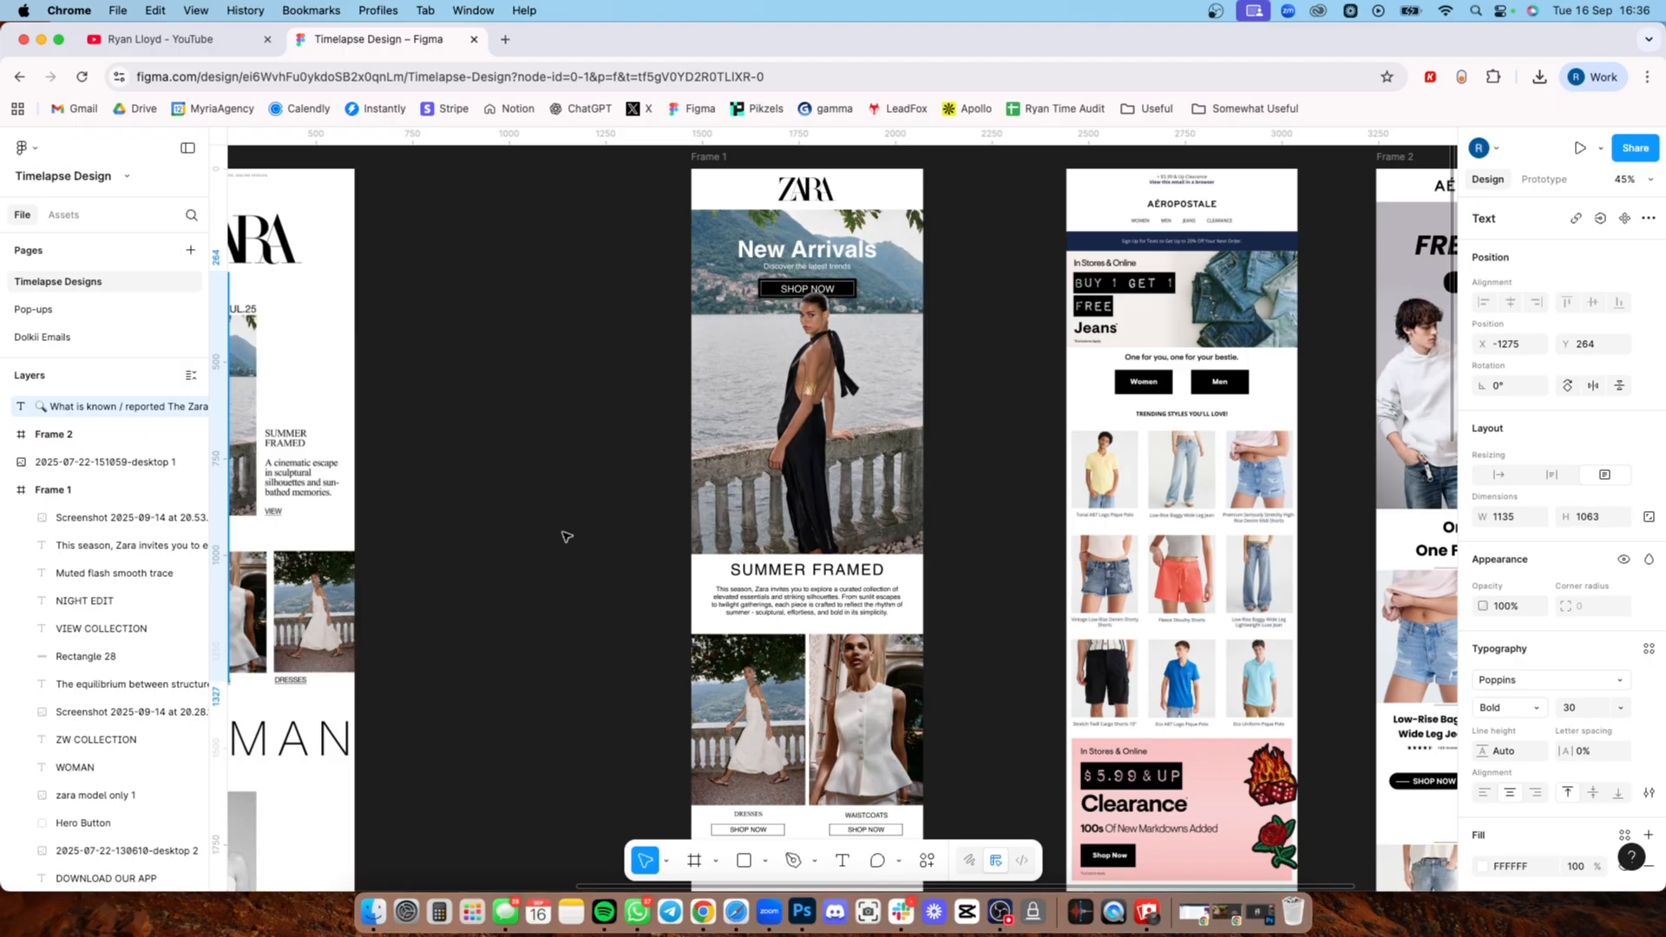
pyautogui.scroll(-5, 622, 461)
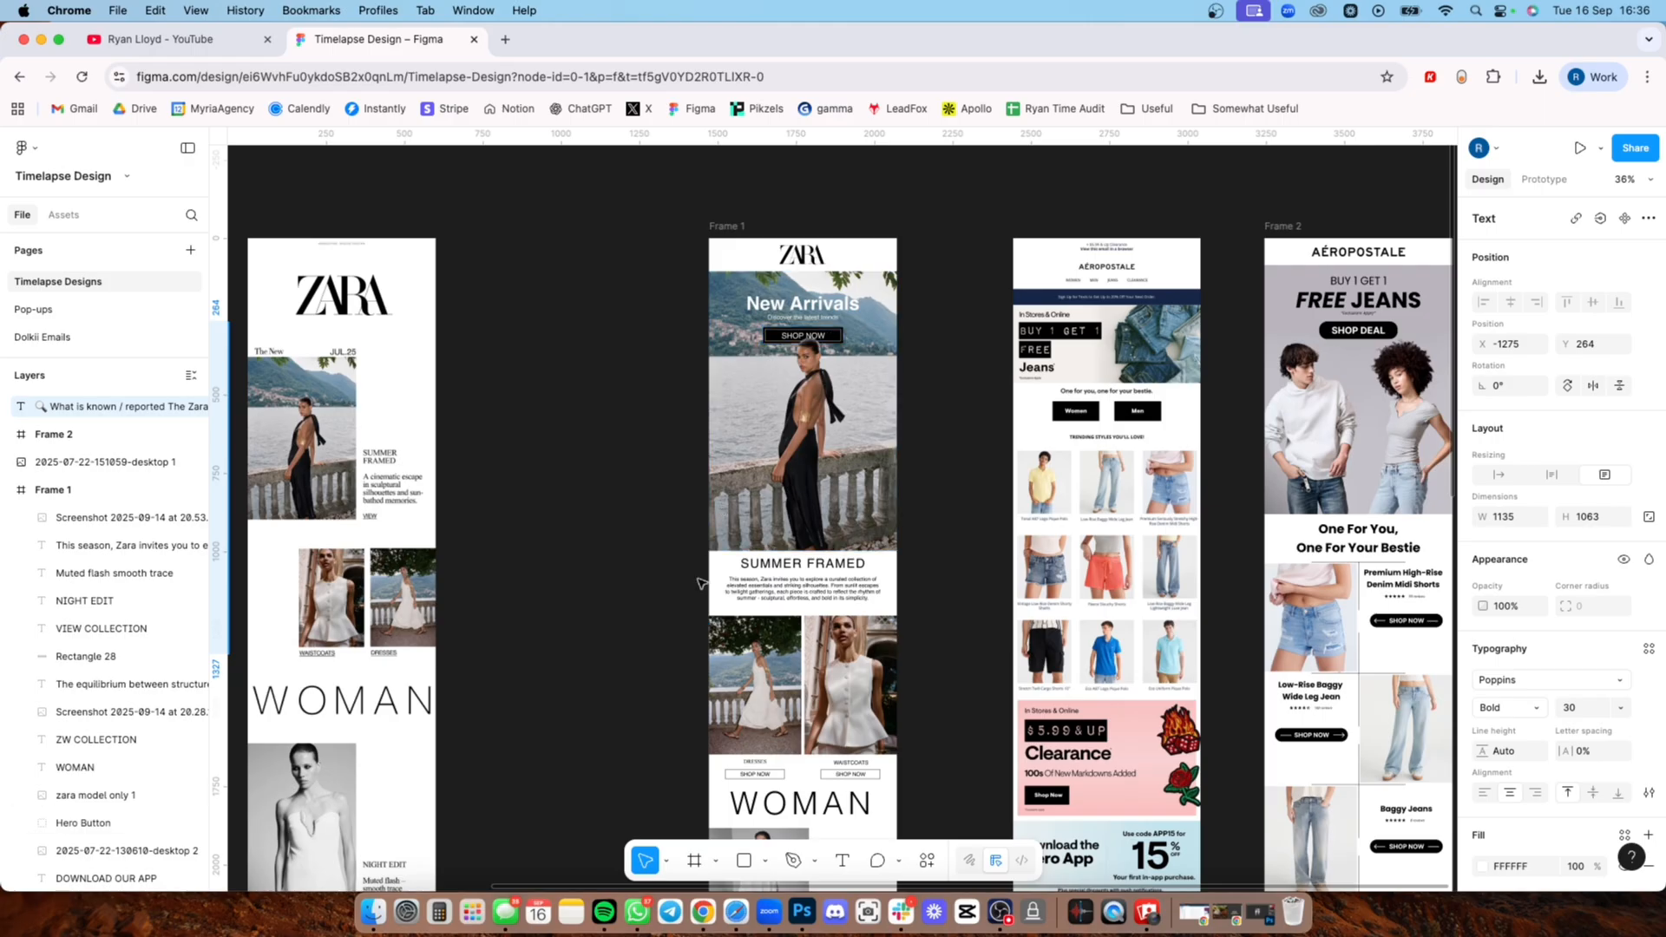
pyautogui.moveTo(651, 199)
pyautogui.mouseDown()
pyautogui.moveTo(946, 714)
pyautogui.moveTo(906, 760)
pyautogui.moveTo(916, 620)
pyautogui.mouseUp()
pyautogui.click(656, 469)
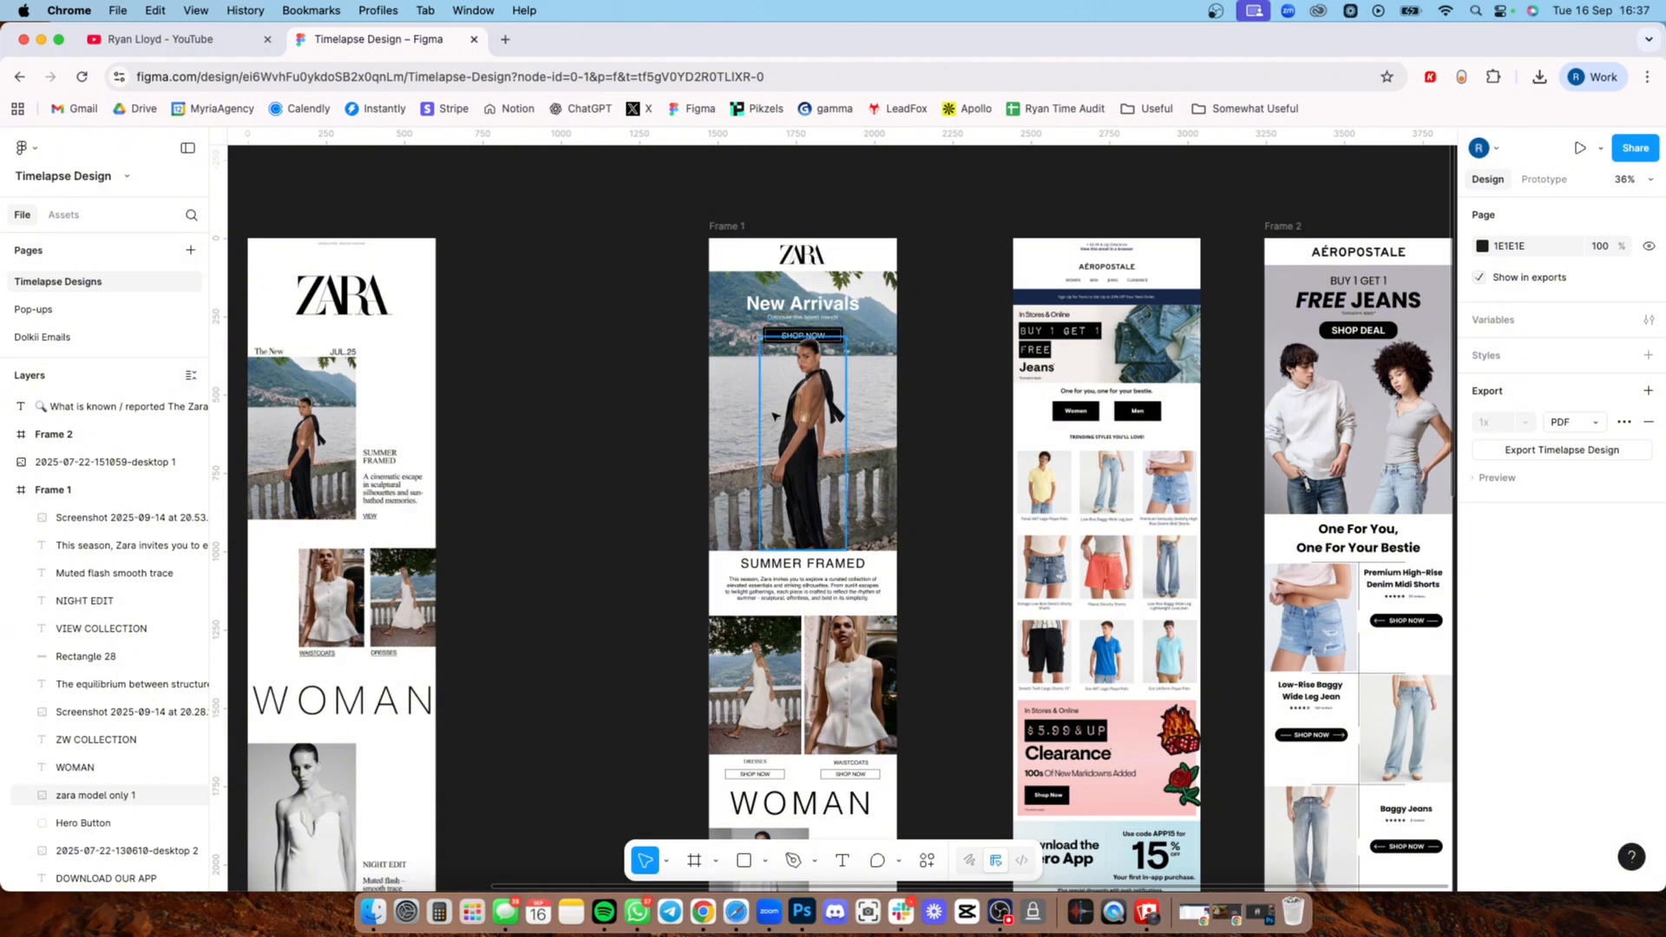
pyautogui.scroll(-10, 659, 455)
pyautogui.hscroll(-2, 660, 456)
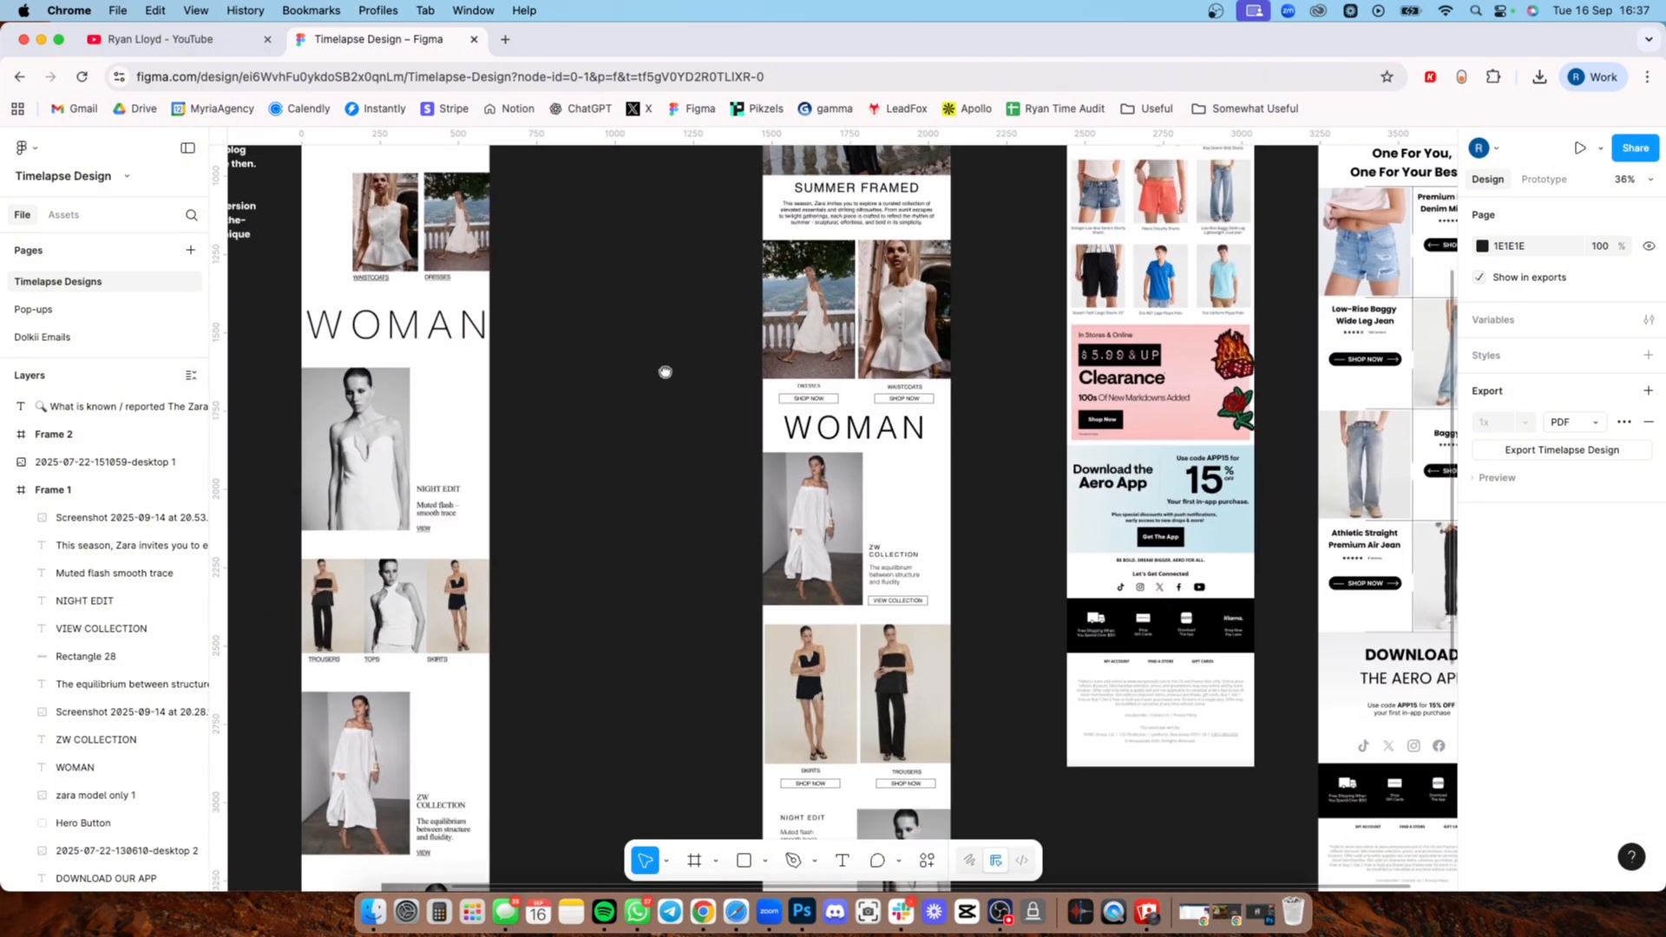
# Step: Compare the WOMAN, ZW Collection, Skirts, Trousers and Night Edit sections of the redesigned Zara email with the original
pyautogui.scroll(-1, 690, 339)
pyautogui.scroll(-3, 720, 468)
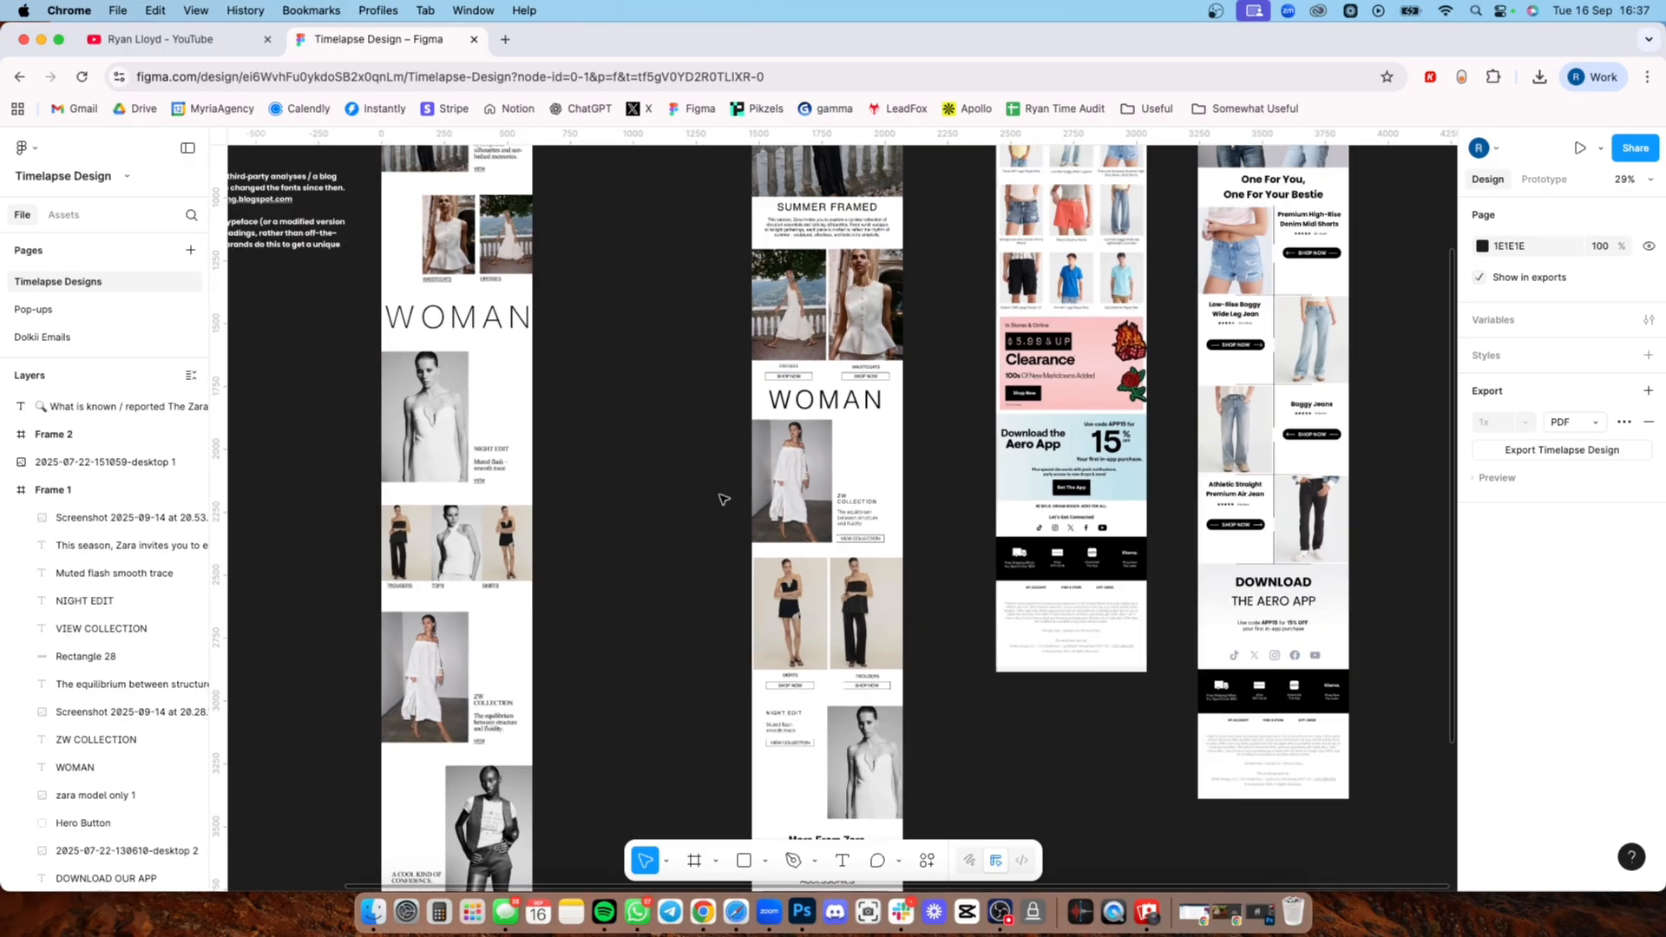
pyautogui.scroll(-5, 723, 499)
pyautogui.scroll(-3, 669, 286)
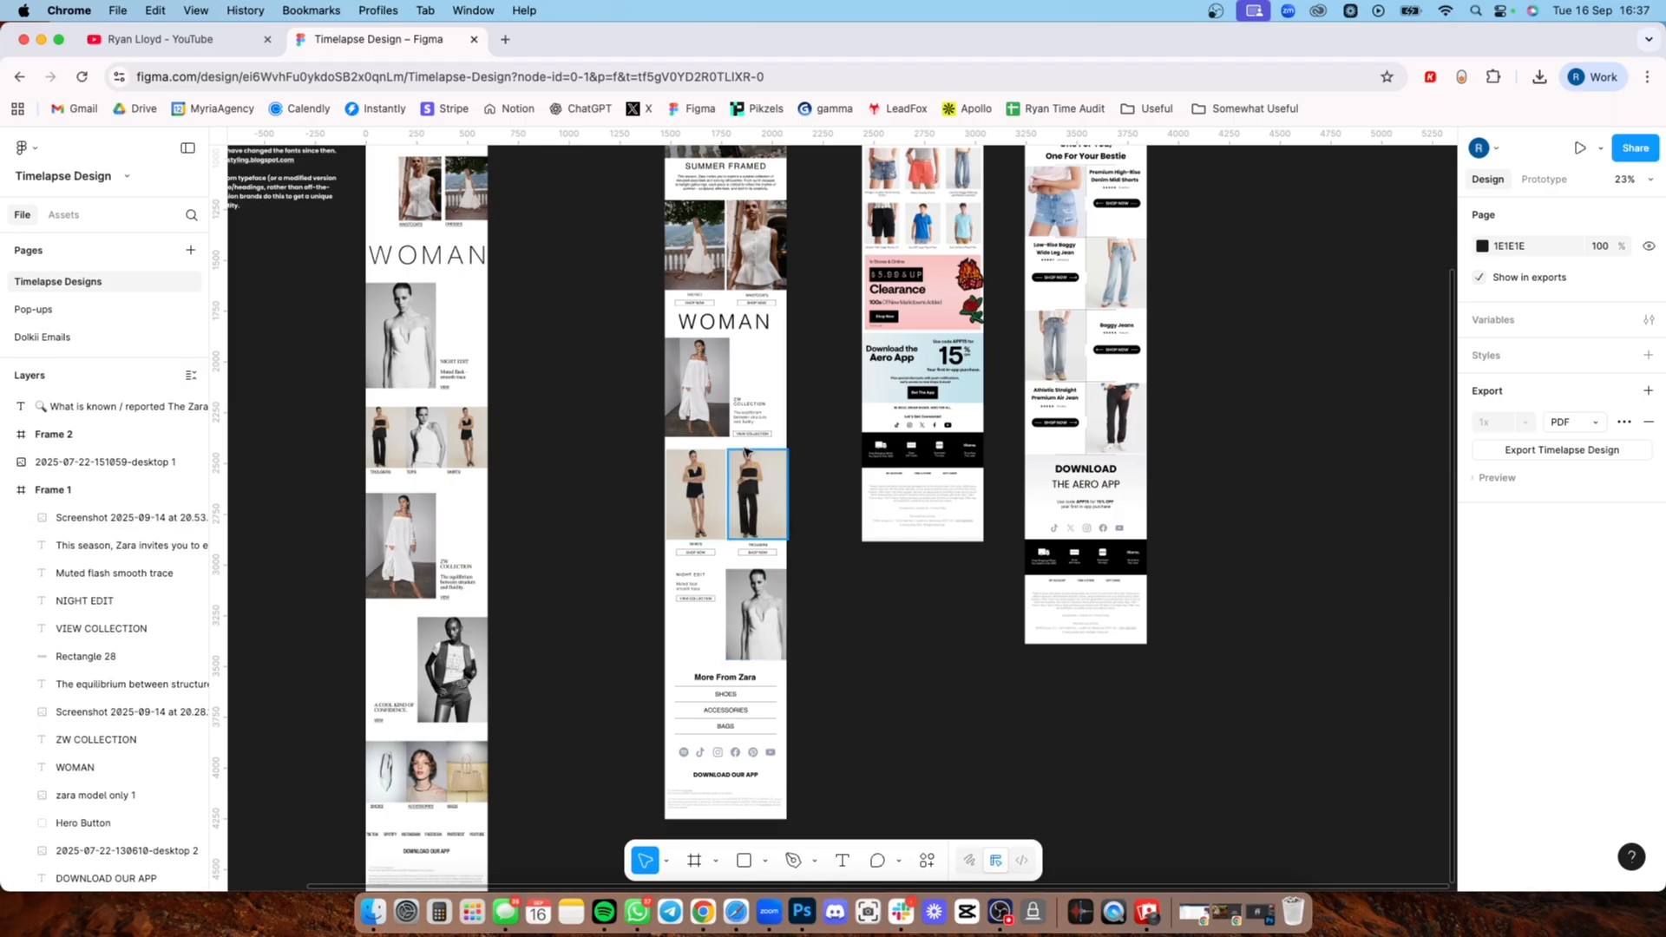
pyautogui.scroll(5, 735, 483)
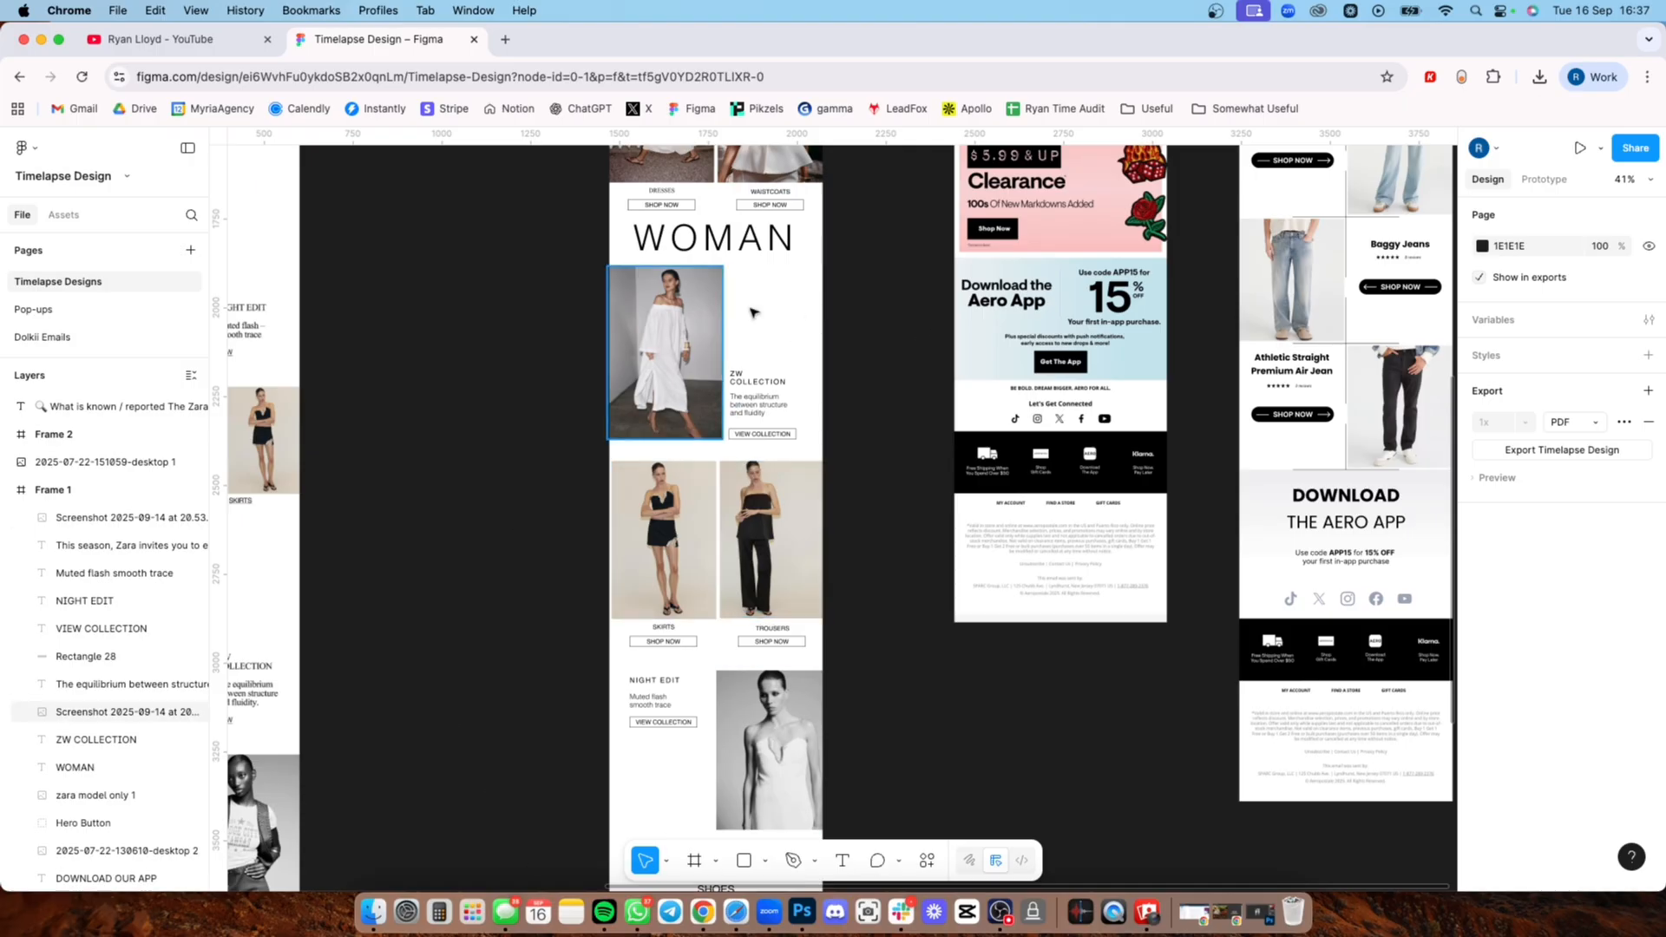
# Step: Compare the original email's shoes, accessories, bags and social links with the redesign's More From Zara block and footer
pyautogui.scroll(-10, 808, 612)
pyautogui.hscroll(-3, 867, 556)
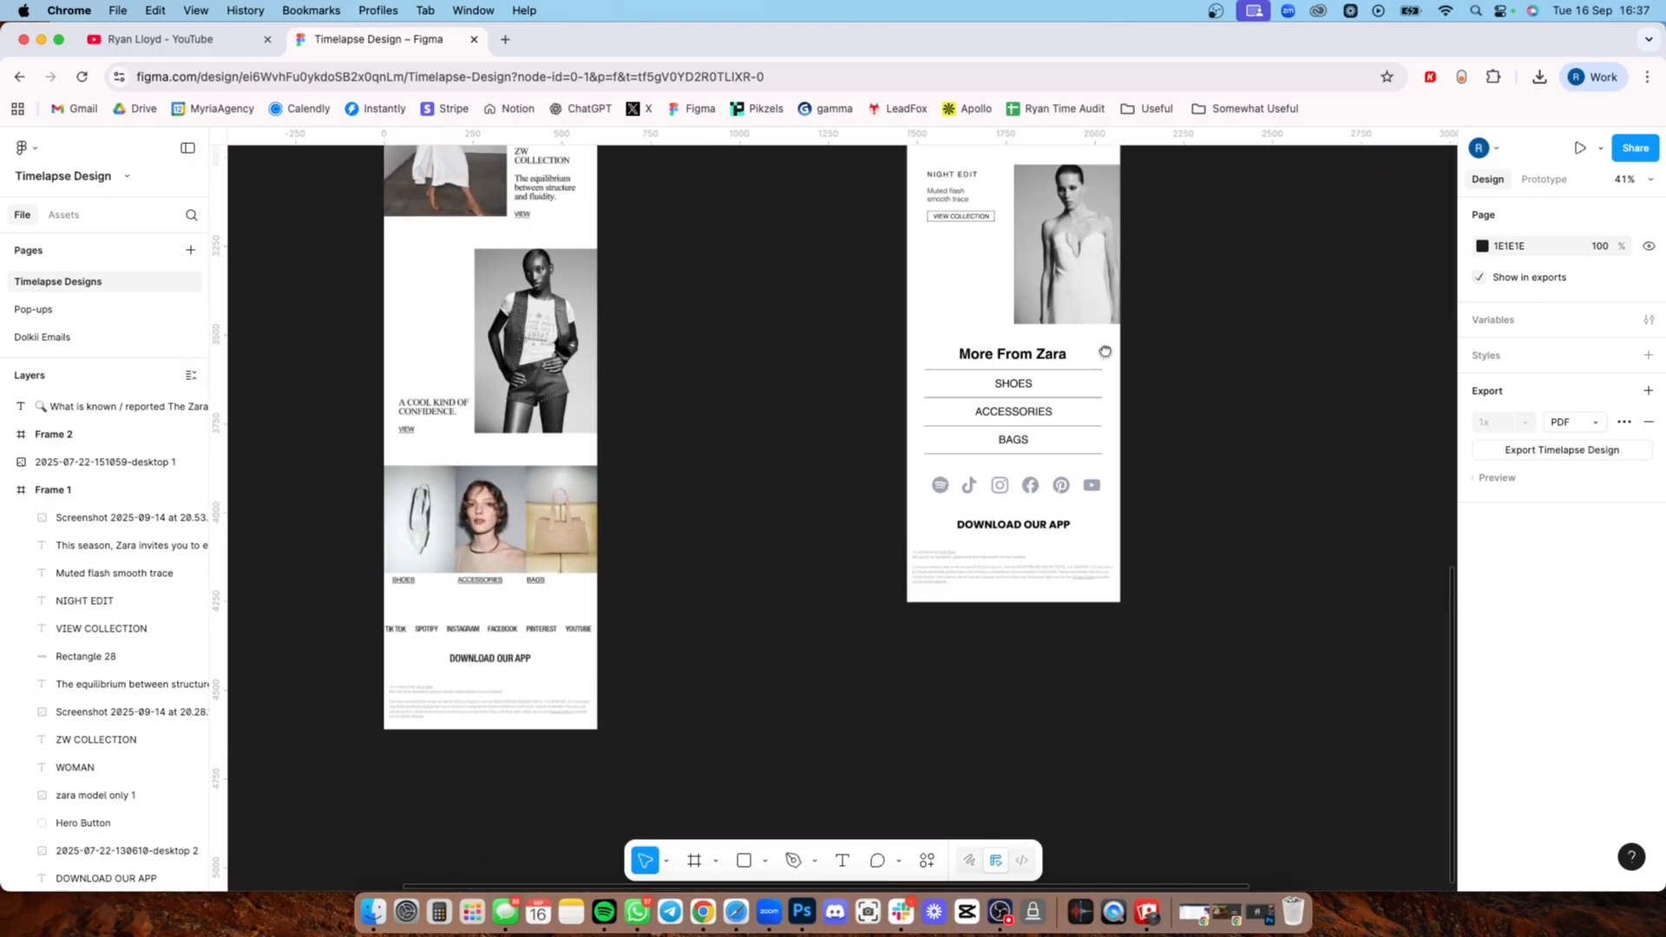
pyautogui.hscroll(1, 868, 460)
pyautogui.hscroll(-4, 954, 451)
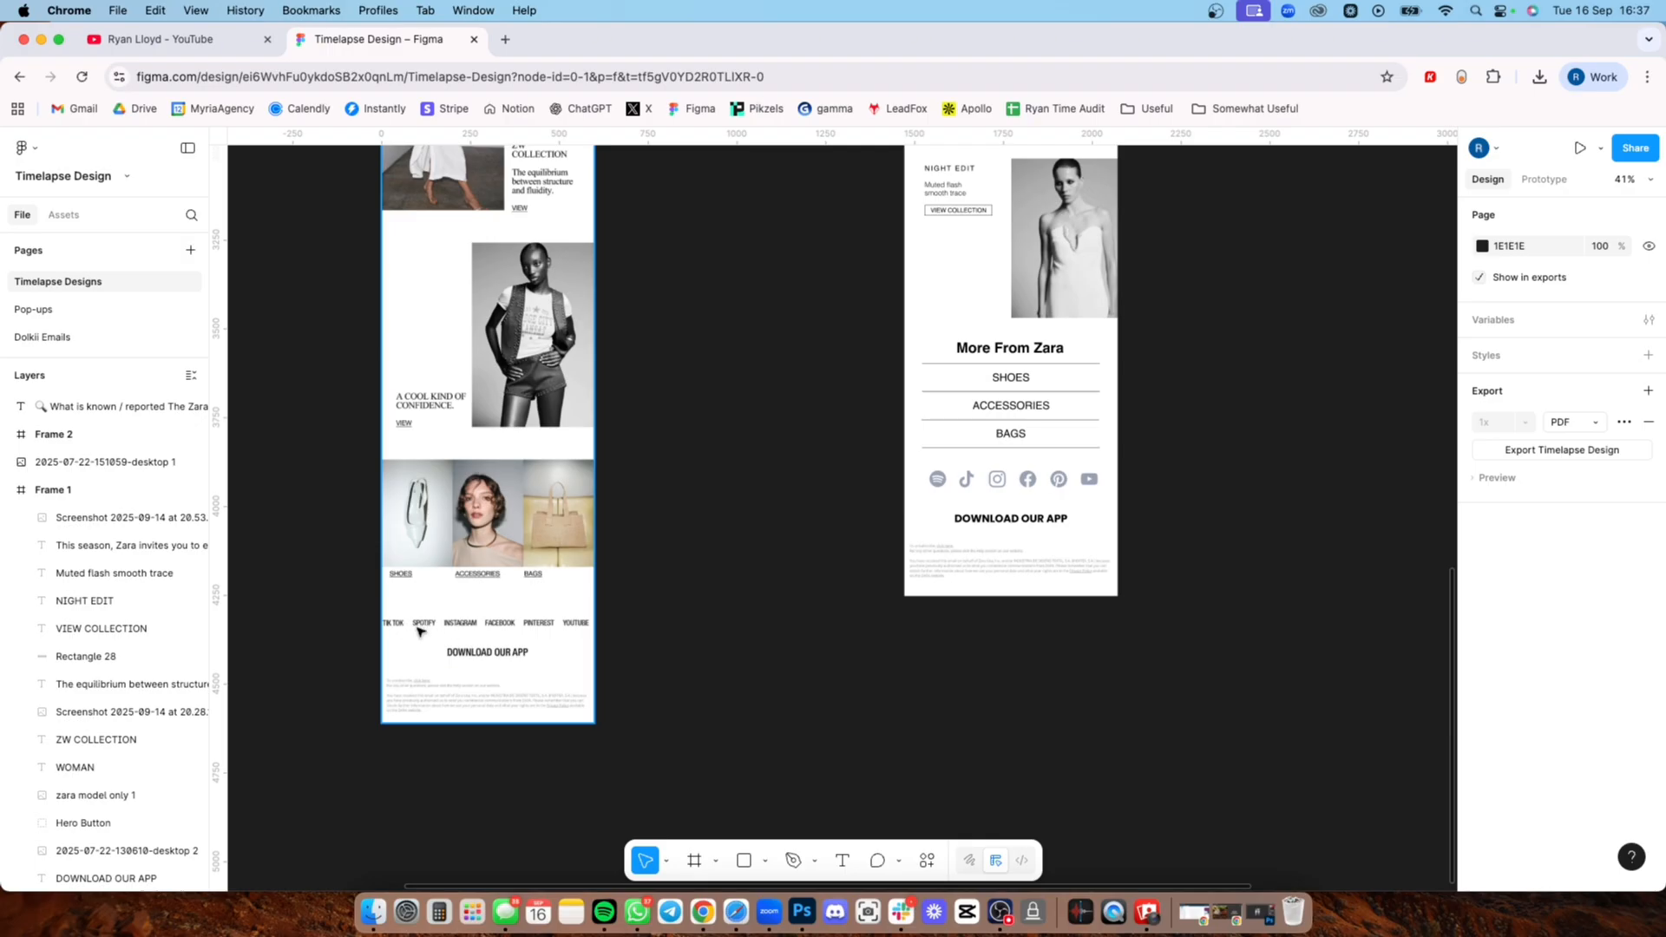
pyautogui.scroll(5, 415, 629)
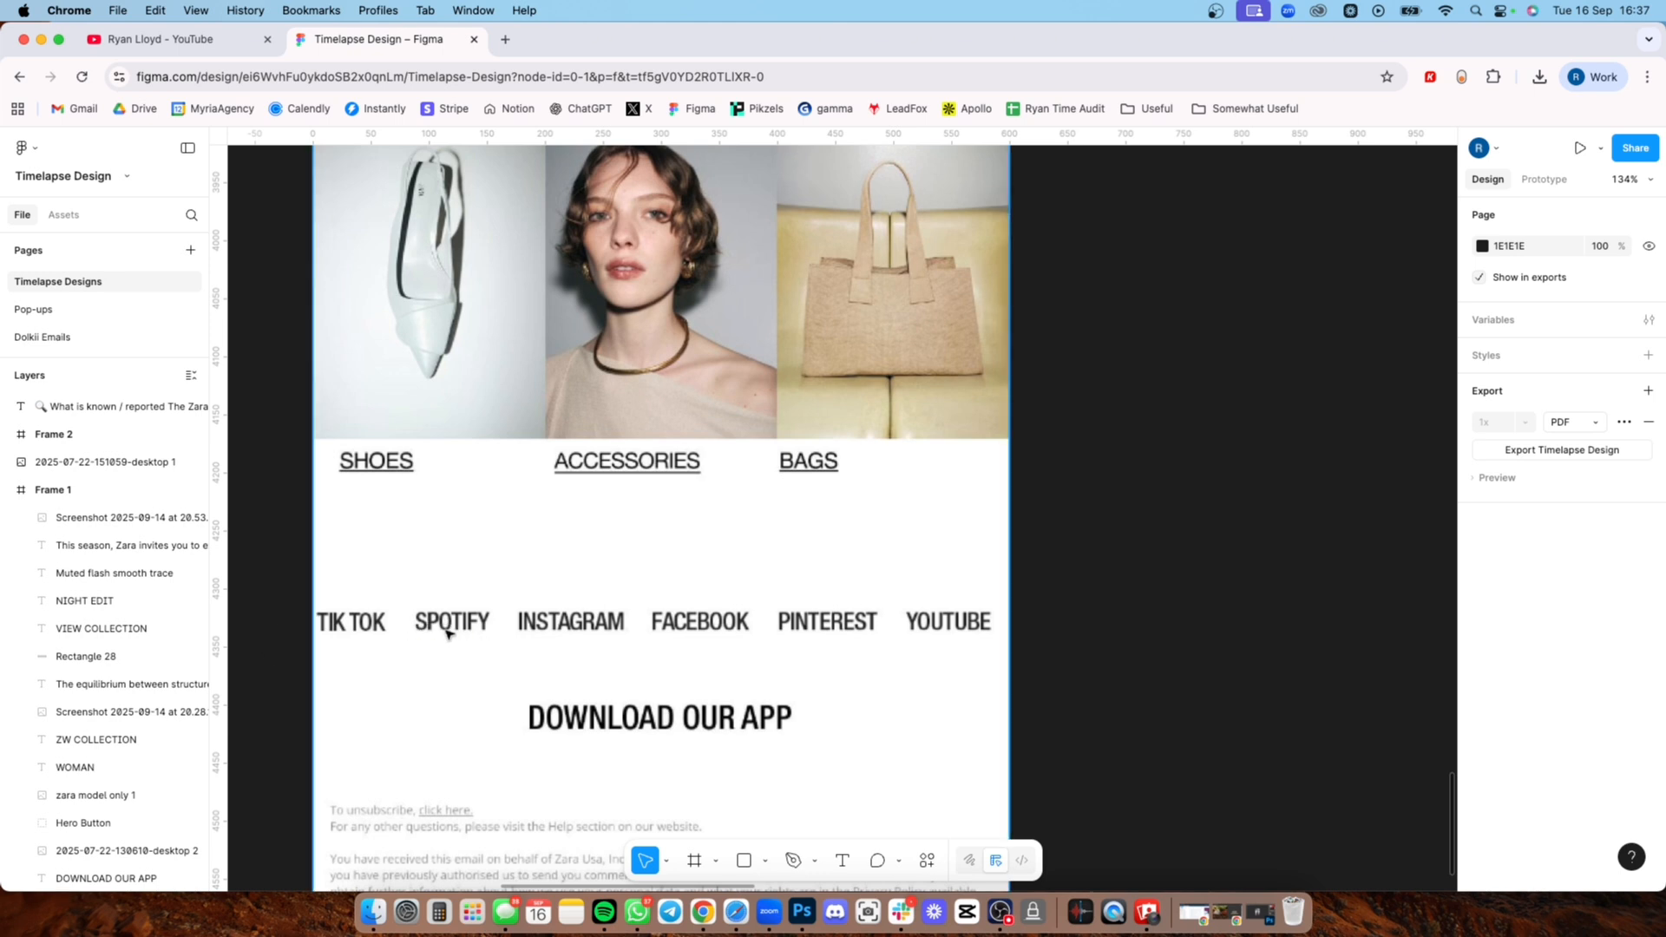
pyautogui.scroll(-5, 451, 629)
pyautogui.scroll(-2, 699, 593)
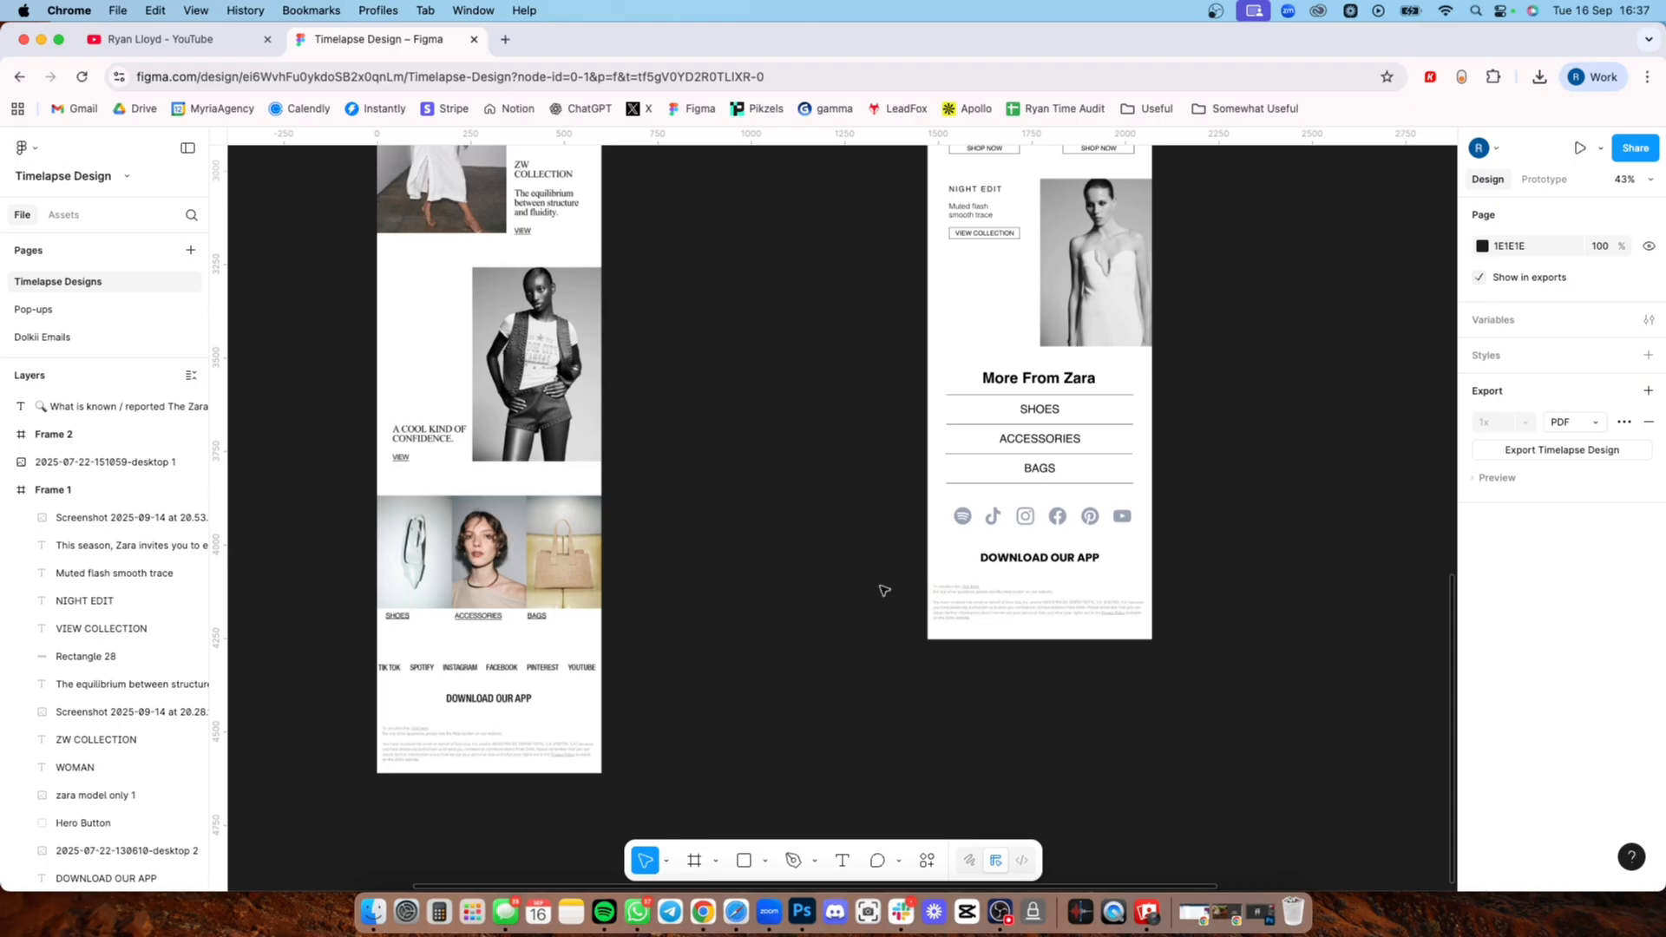
pyautogui.scroll(2, 883, 590)
pyautogui.hscroll(2, 884, 590)
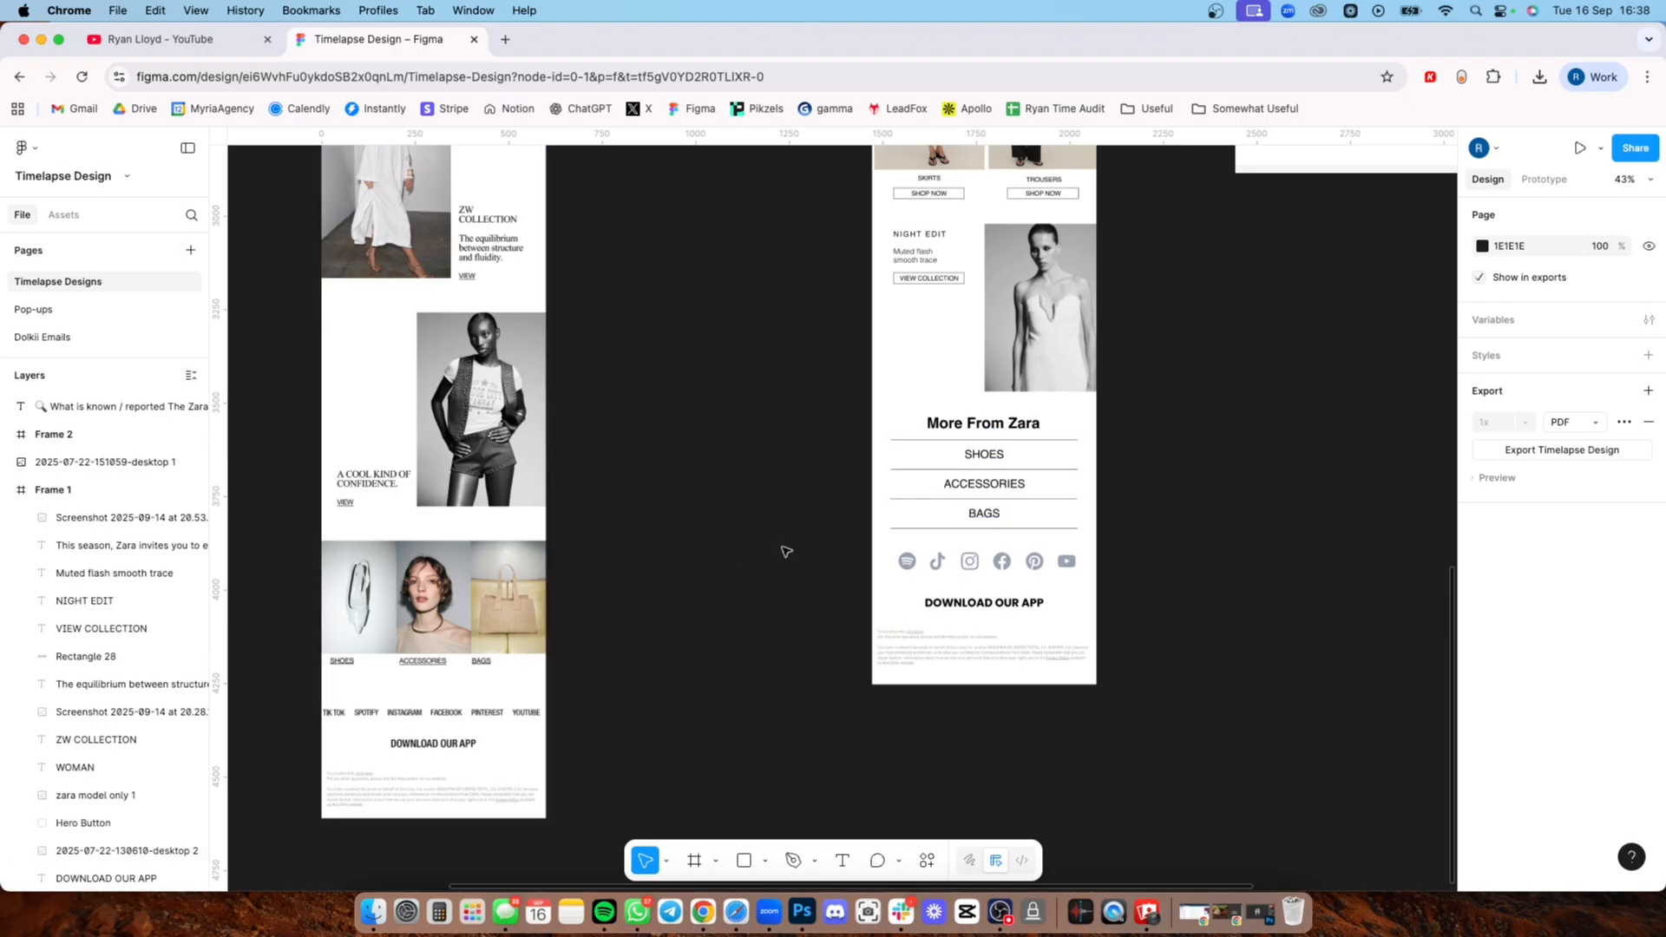
# Step: Examine the redesigned email's Dresses and Waistcoats images and their Shop Now buttons against the original's layout
pyautogui.scroll(5, 751, 532)
pyautogui.scroll(-5, 737, 558)
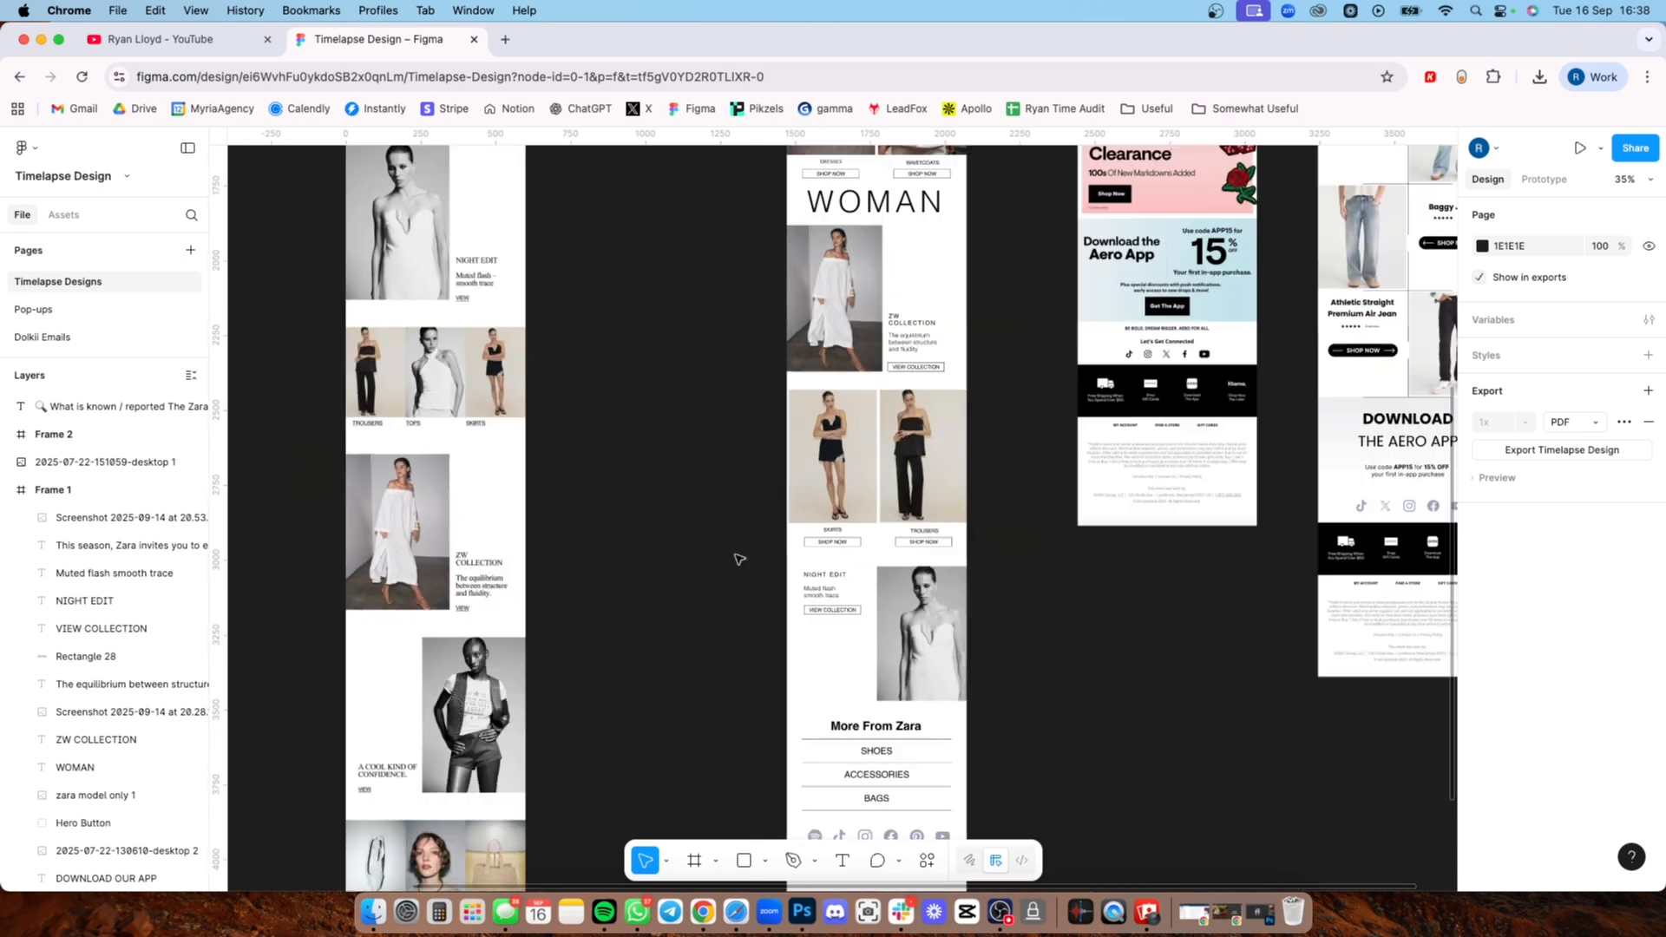
pyautogui.scroll(-3, 716, 574)
pyautogui.scroll(5, 737, 607)
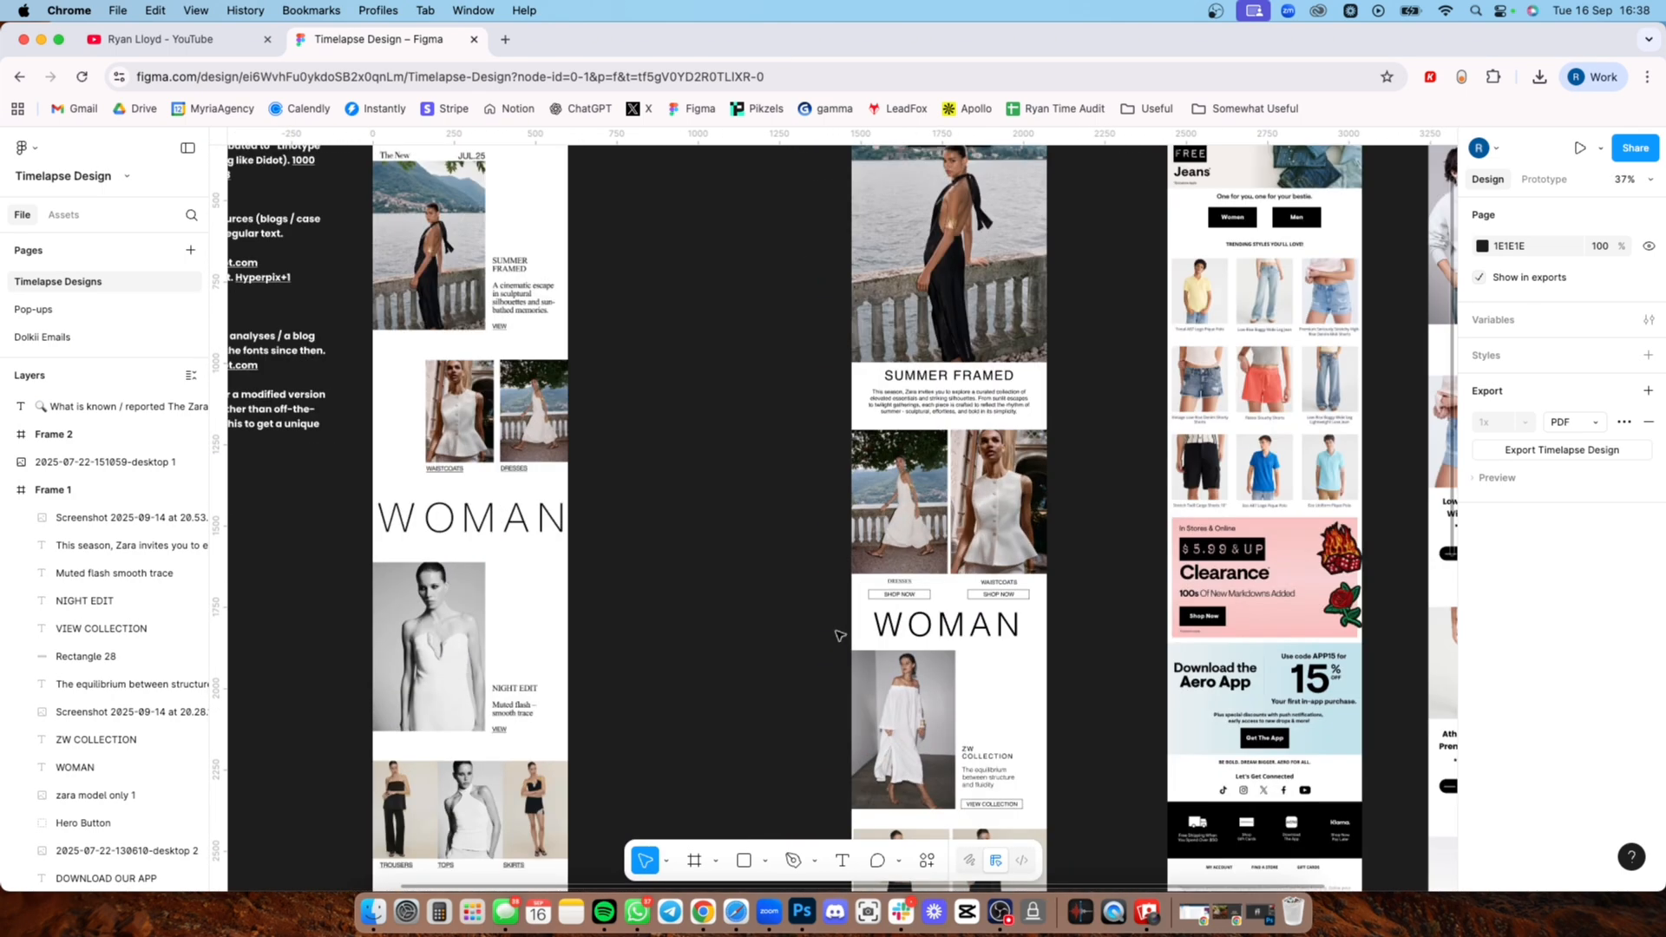
pyautogui.scroll(-2, 833, 635)
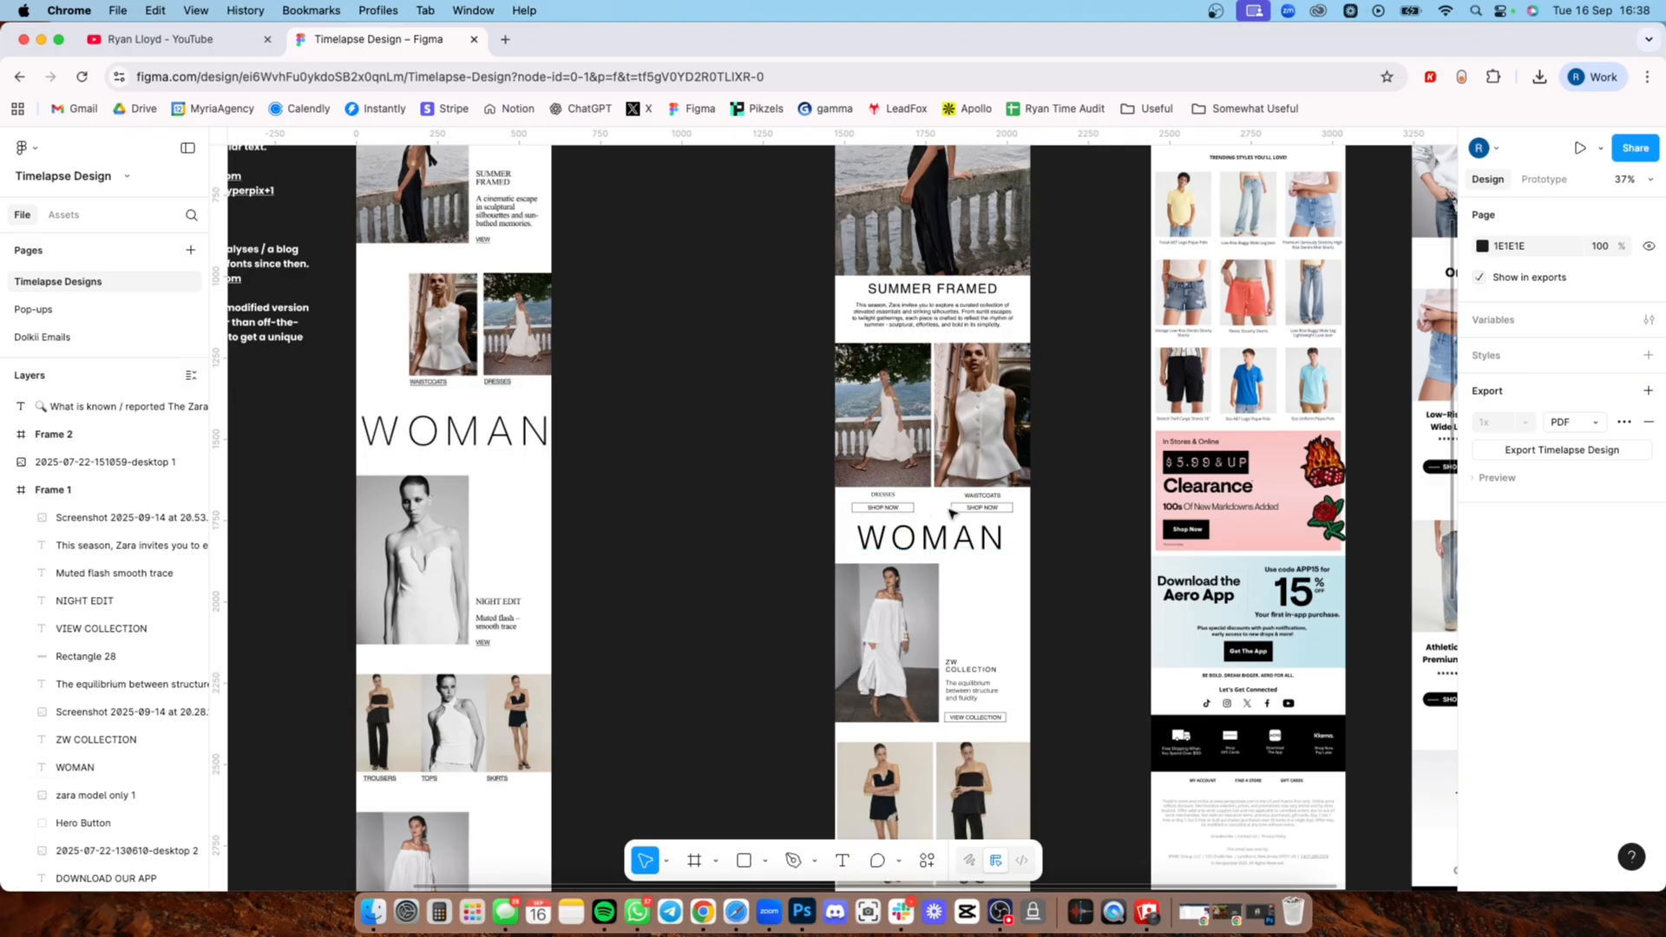
pyautogui.scroll(-2, 893, 472)
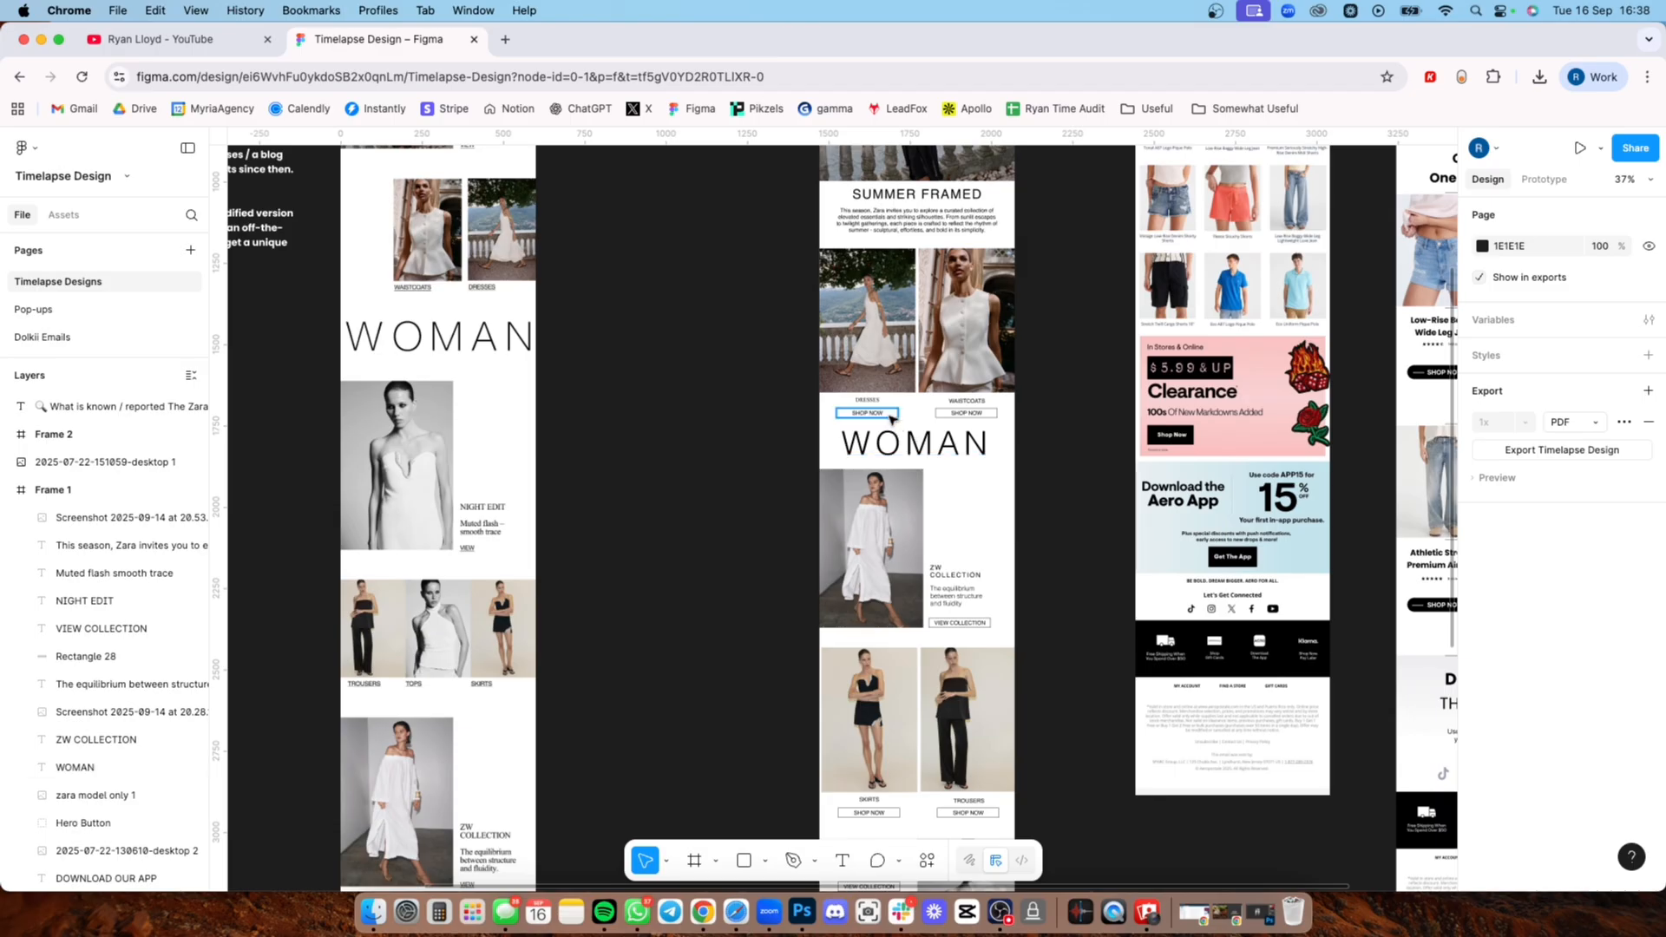
pyautogui.scroll(5, 891, 415)
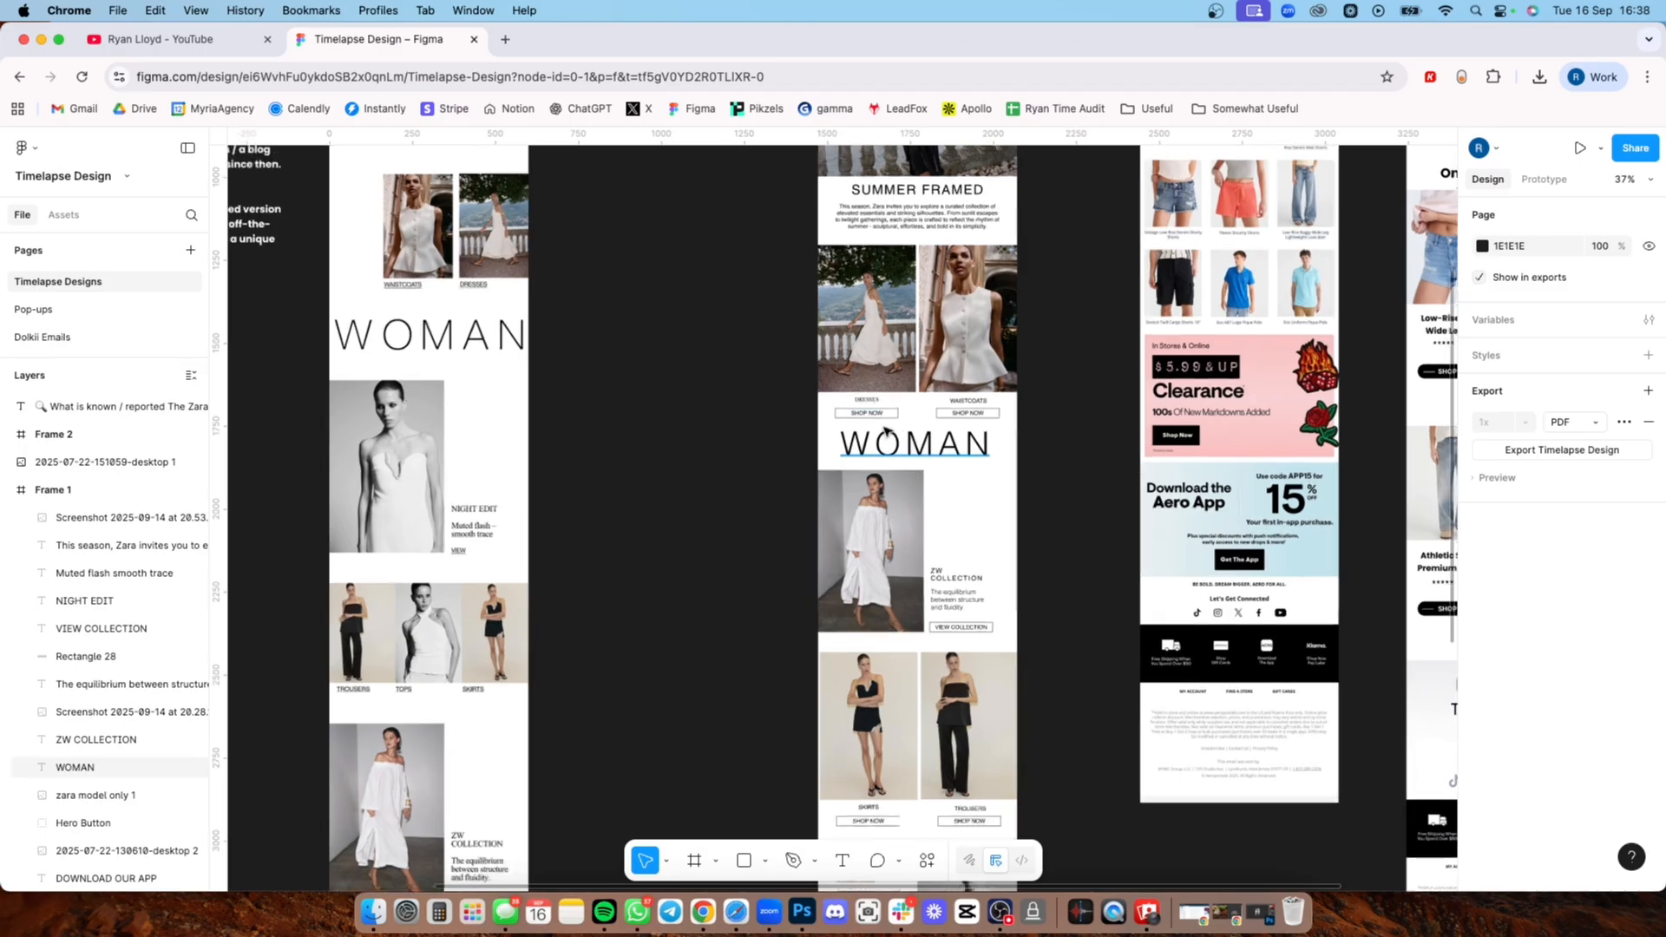
pyautogui.scroll(5, 845, 432)
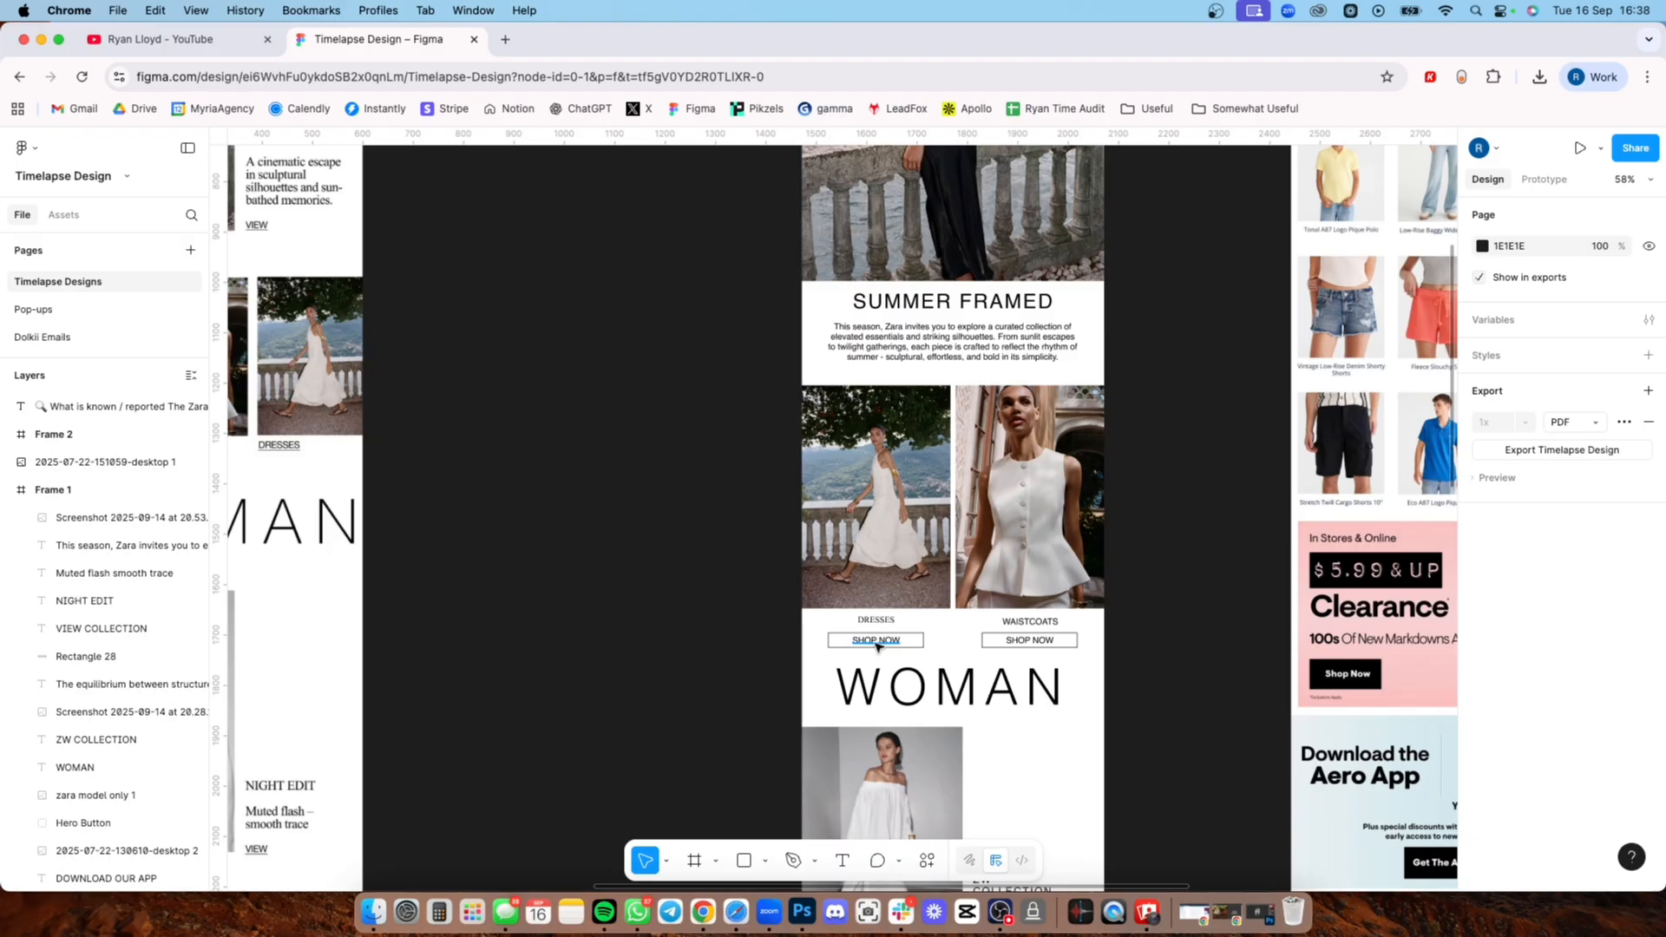
# Step: Draw a new white frame between the original and redesigned Zara emails and set its width to 600
pyautogui.scroll(-2, 833, 599)
pyautogui.scroll(-5, 784, 541)
pyautogui.scroll(1, 775, 516)
pyautogui.moveTo(765, 555); pyautogui.dragTo(817, 589)
pyautogui.scroll(-4, 753, 454)
pyautogui.moveTo(749, 428); pyautogui.dragTo(759, 513)
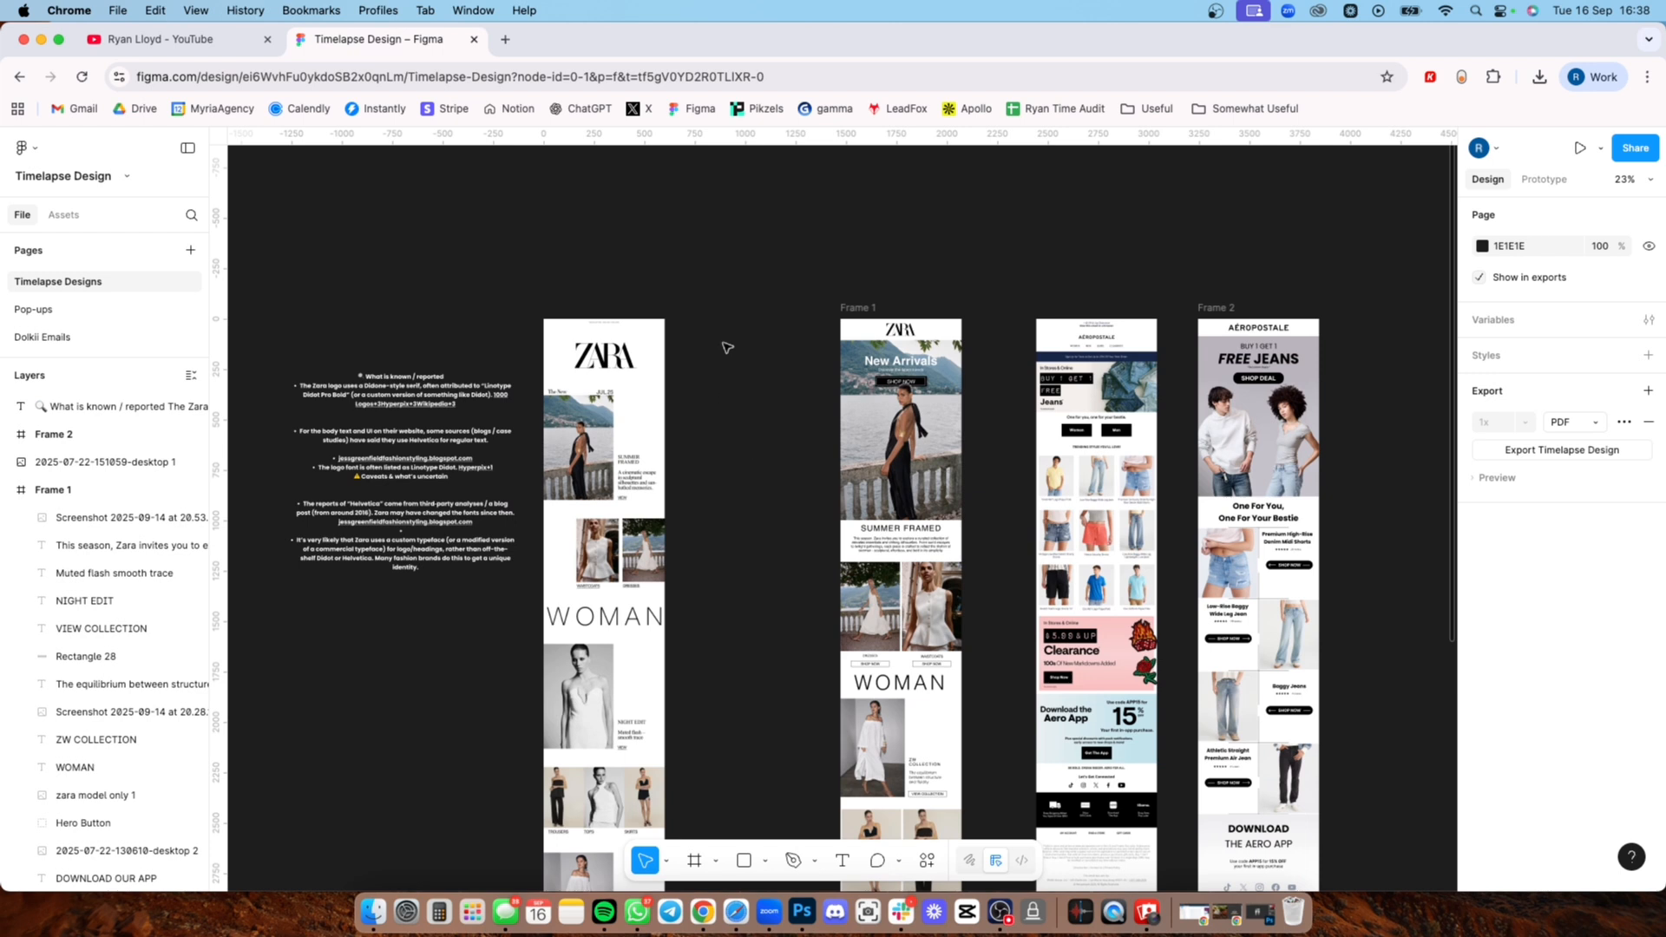
pyautogui.press('f')
pyautogui.moveTo(694, 319); pyautogui.dragTo(800, 648)
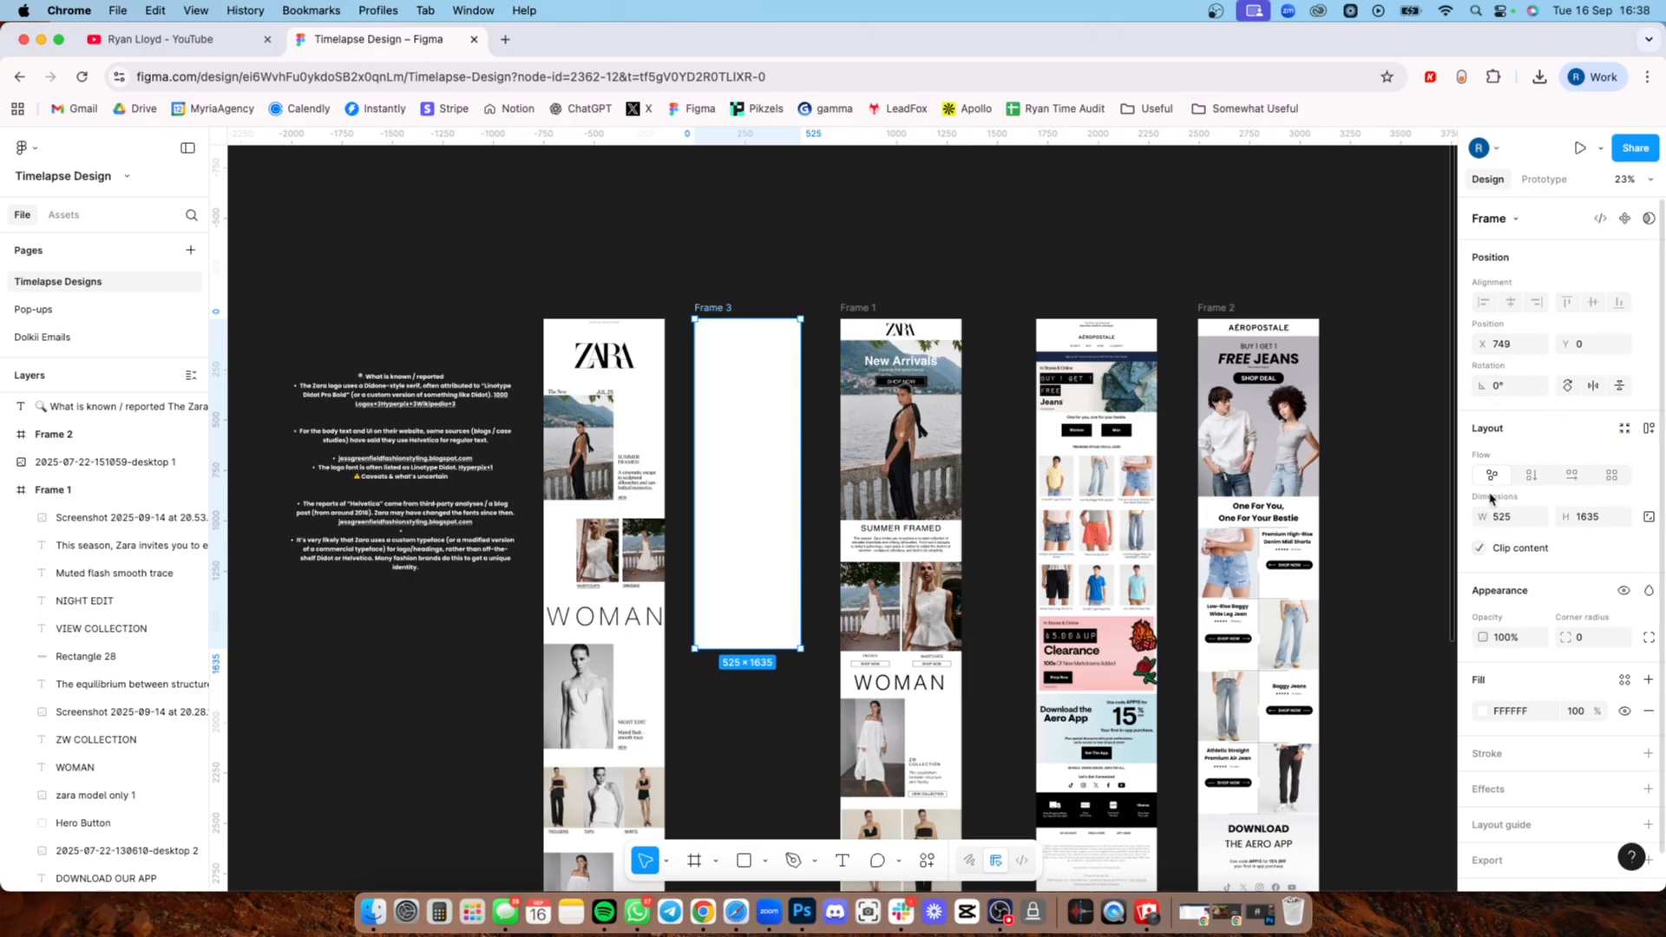
pyautogui.click(1513, 520)
pyautogui.write('600')
pyautogui.press('Return')
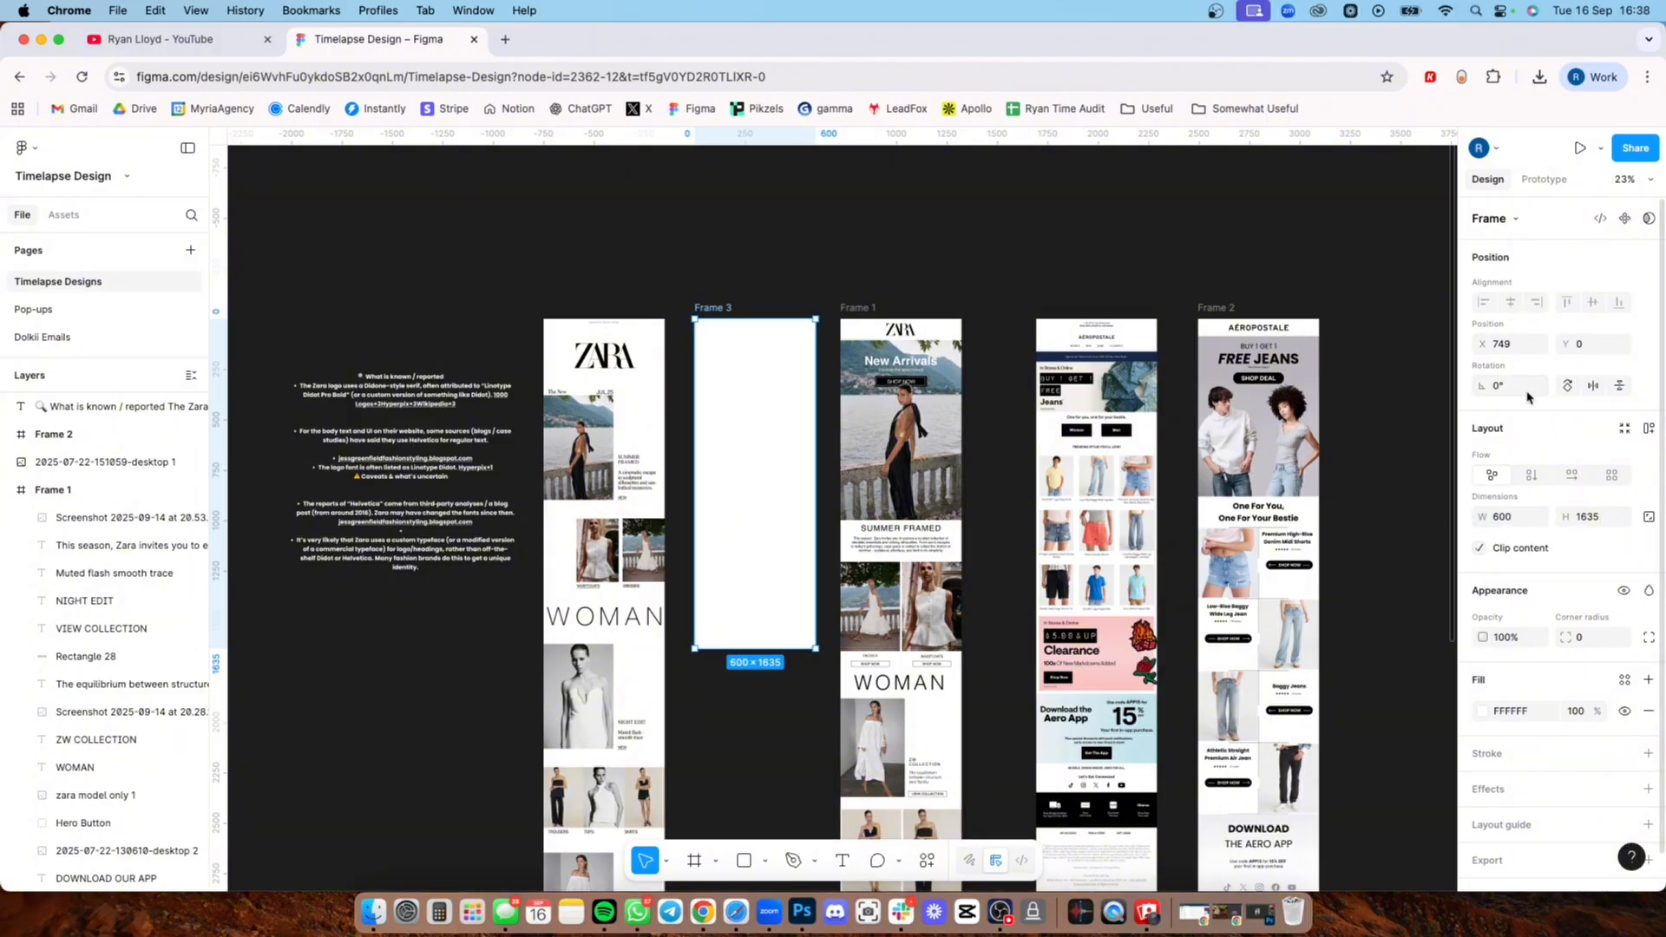
# Step: Stretch the new frame's lower edge down until its height is about 4188, close to the full email length
pyautogui.click(1502, 519)
pyautogui.click(1515, 519)
pyautogui.click(807, 503)
pyautogui.moveTo(699, 725); pyautogui.dragTo(739, 386)
pyautogui.moveTo(764, 300); pyautogui.dragTo(751, 659)
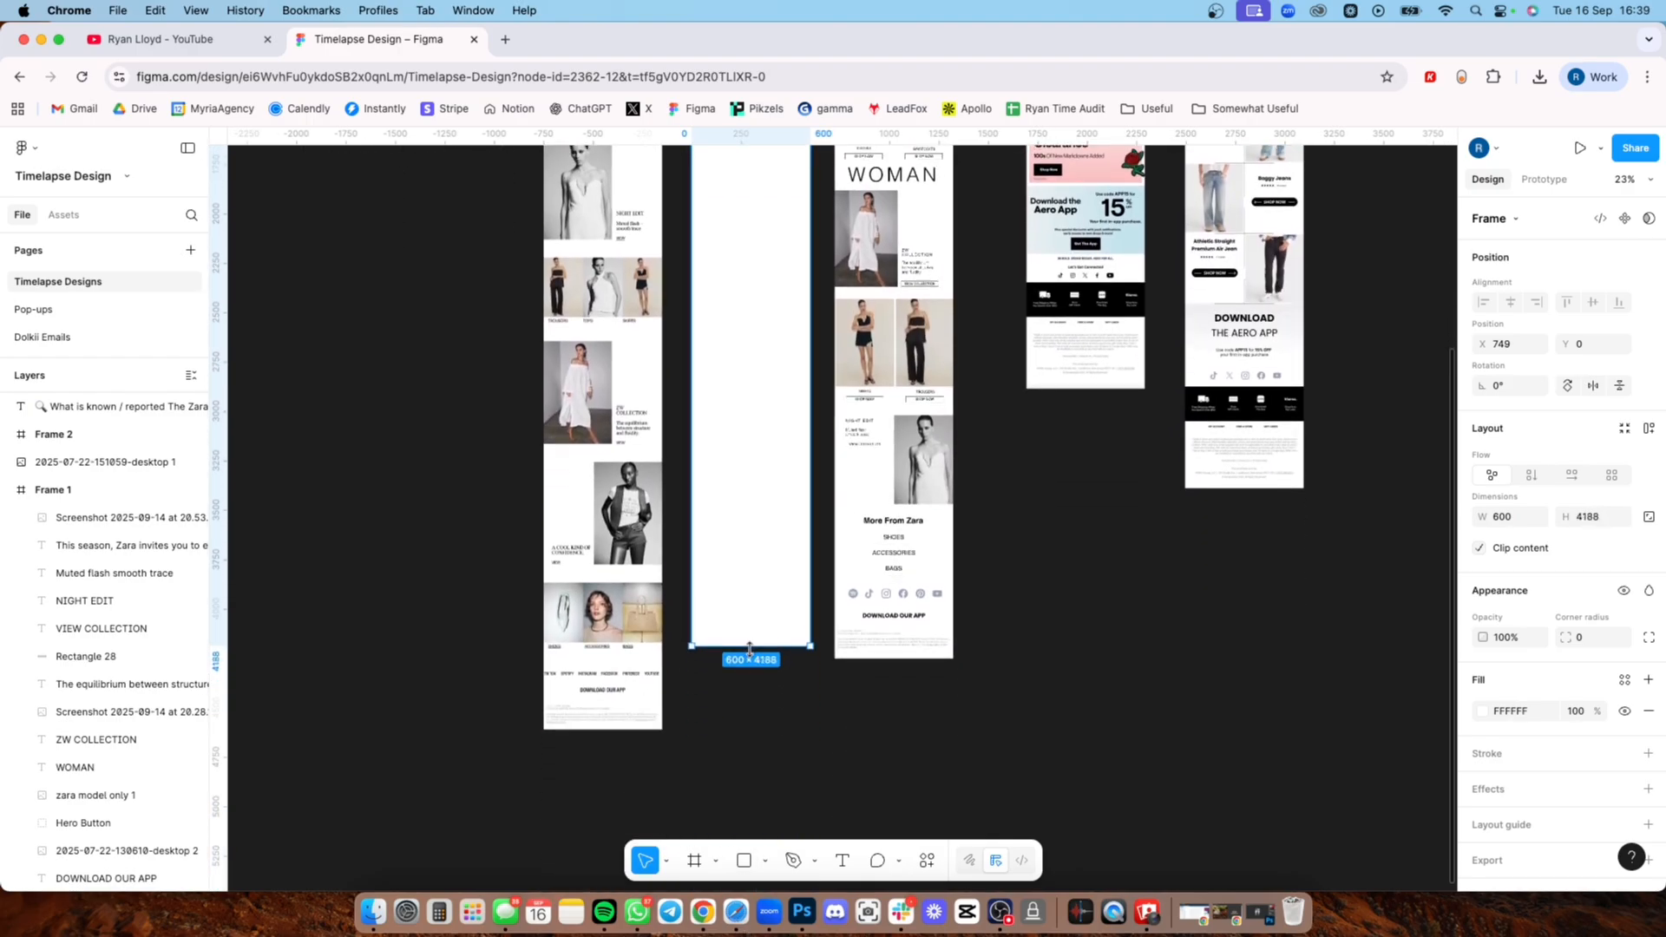
pyautogui.scroll(5, 769, 558)
pyautogui.click(977, 304)
# Step: Copy the small Zara logo from the redesigned email into the new frame, centred horizontally near its upper edge
pyautogui.scroll(6, 977, 305)
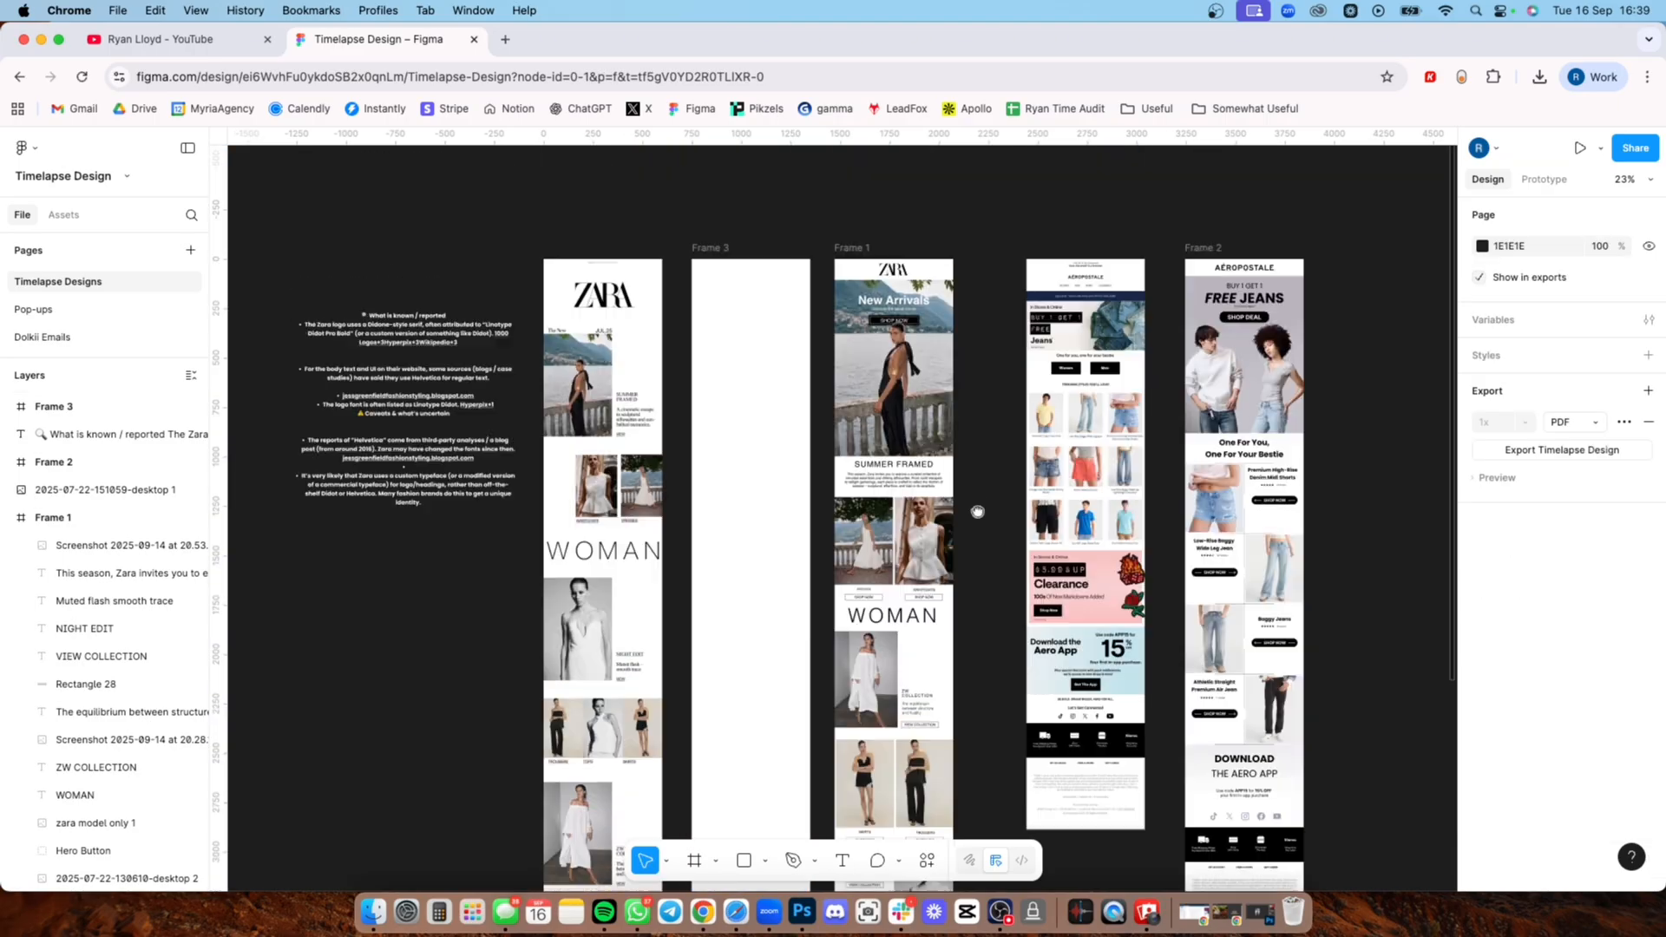
pyautogui.scroll(-1, 755, 439)
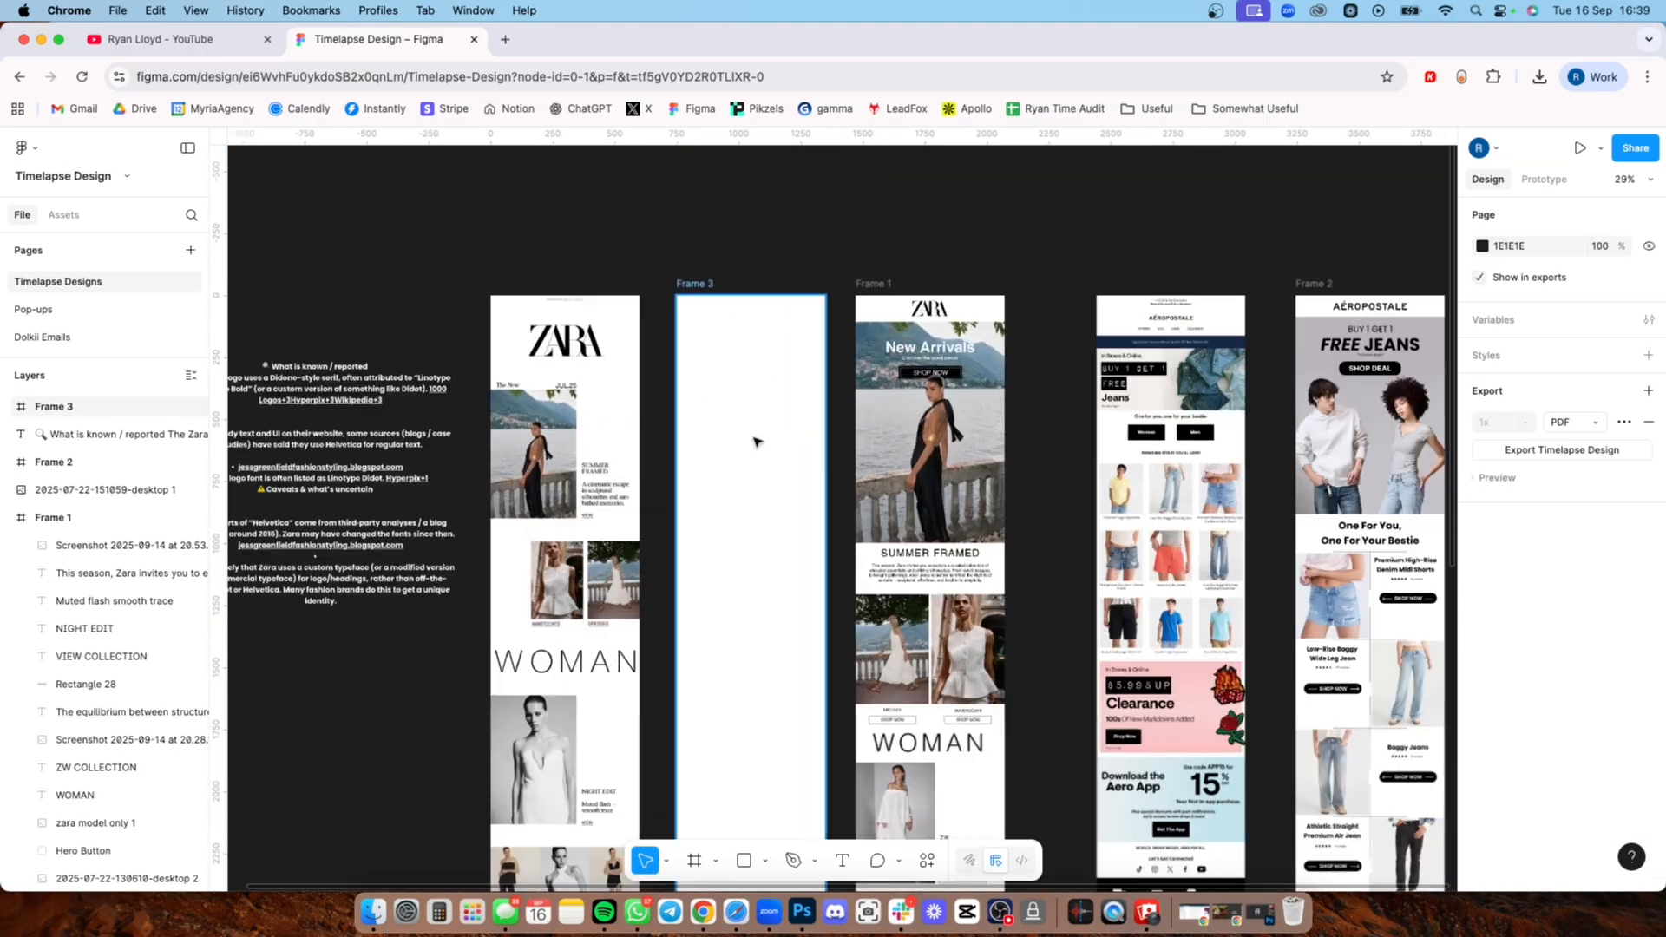
pyautogui.scroll(1, 754, 439)
pyautogui.scroll(5, 753, 434)
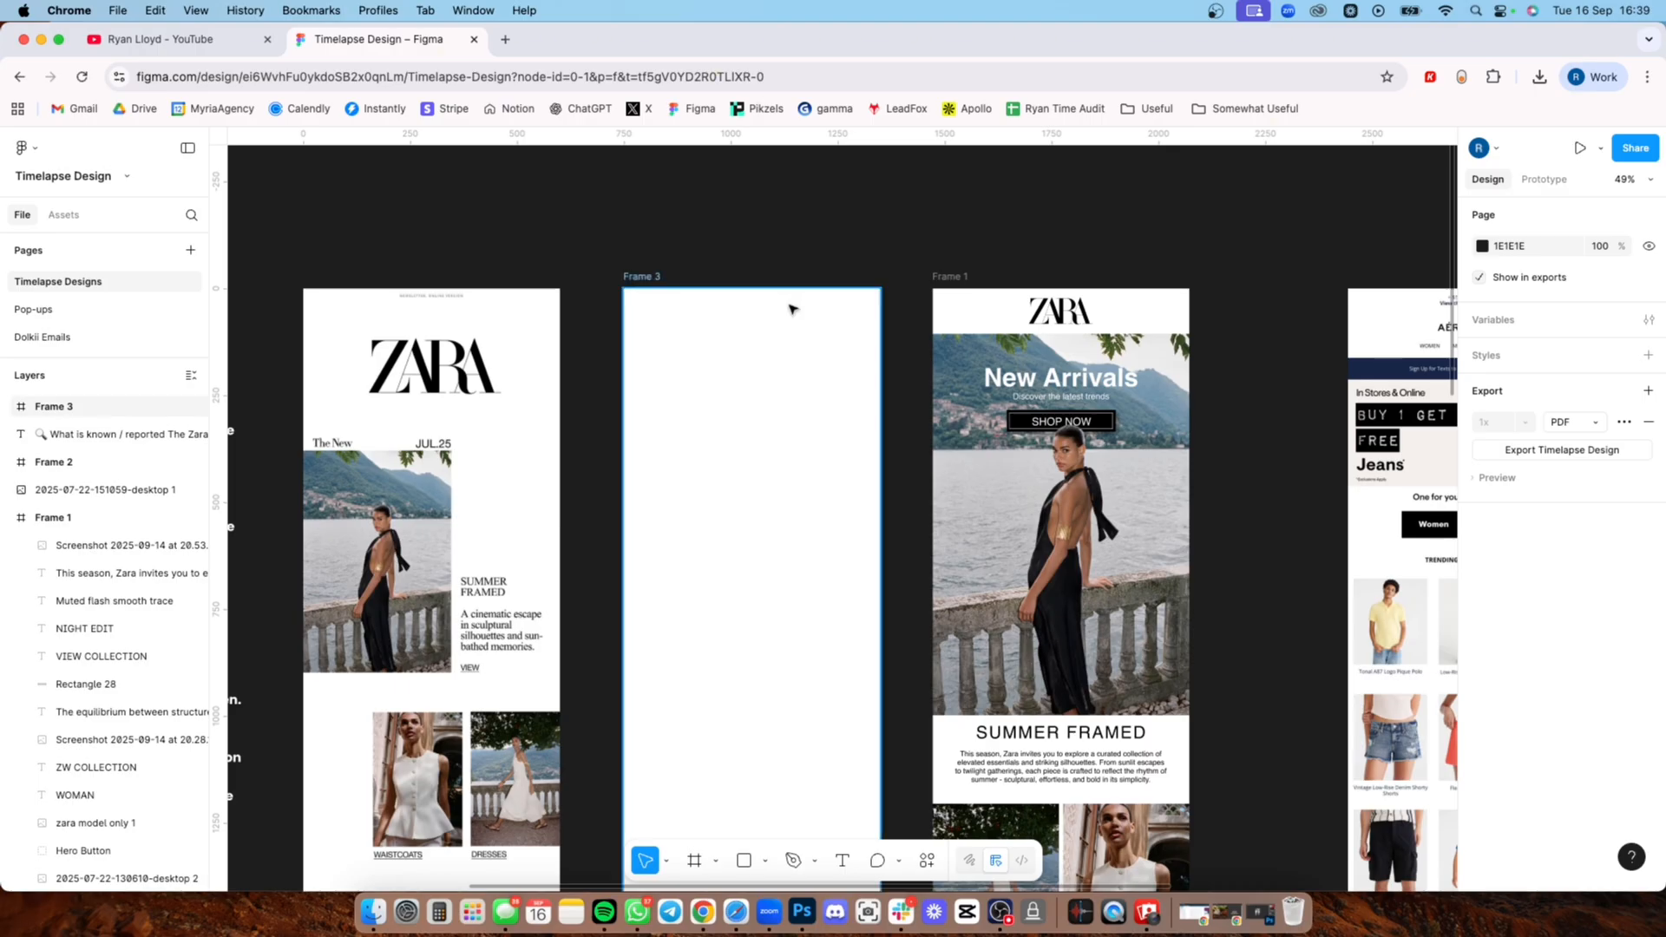
pyautogui.click(1030, 319)
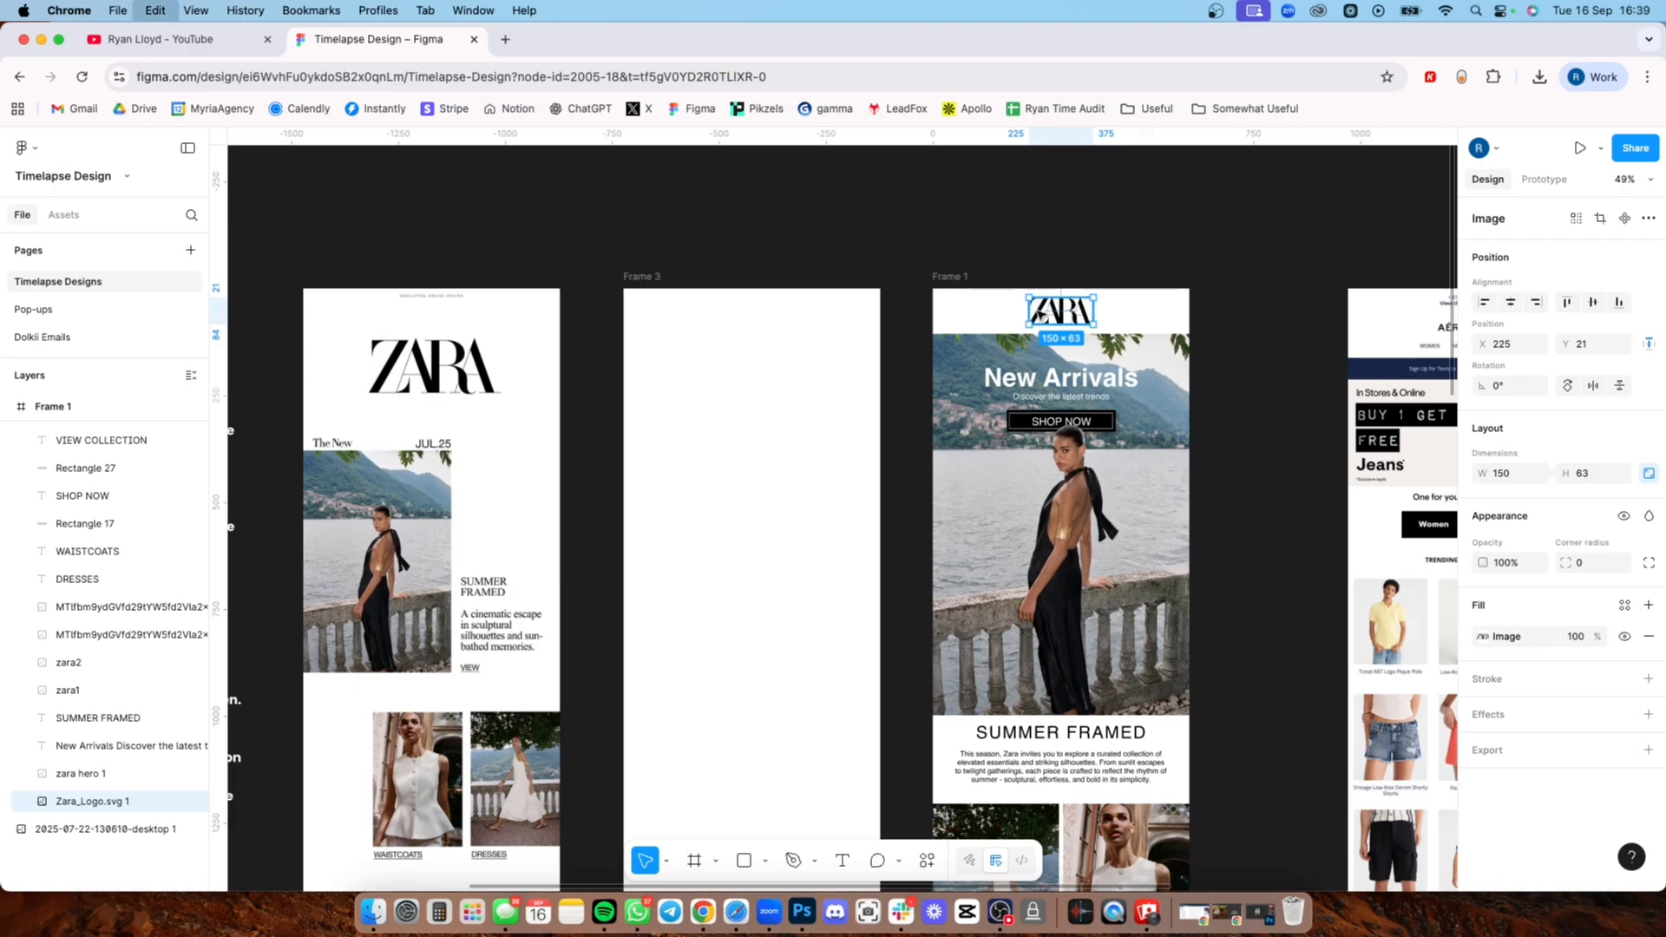
pyautogui.moveTo(1035, 317); pyautogui.dragTo(769, 327)
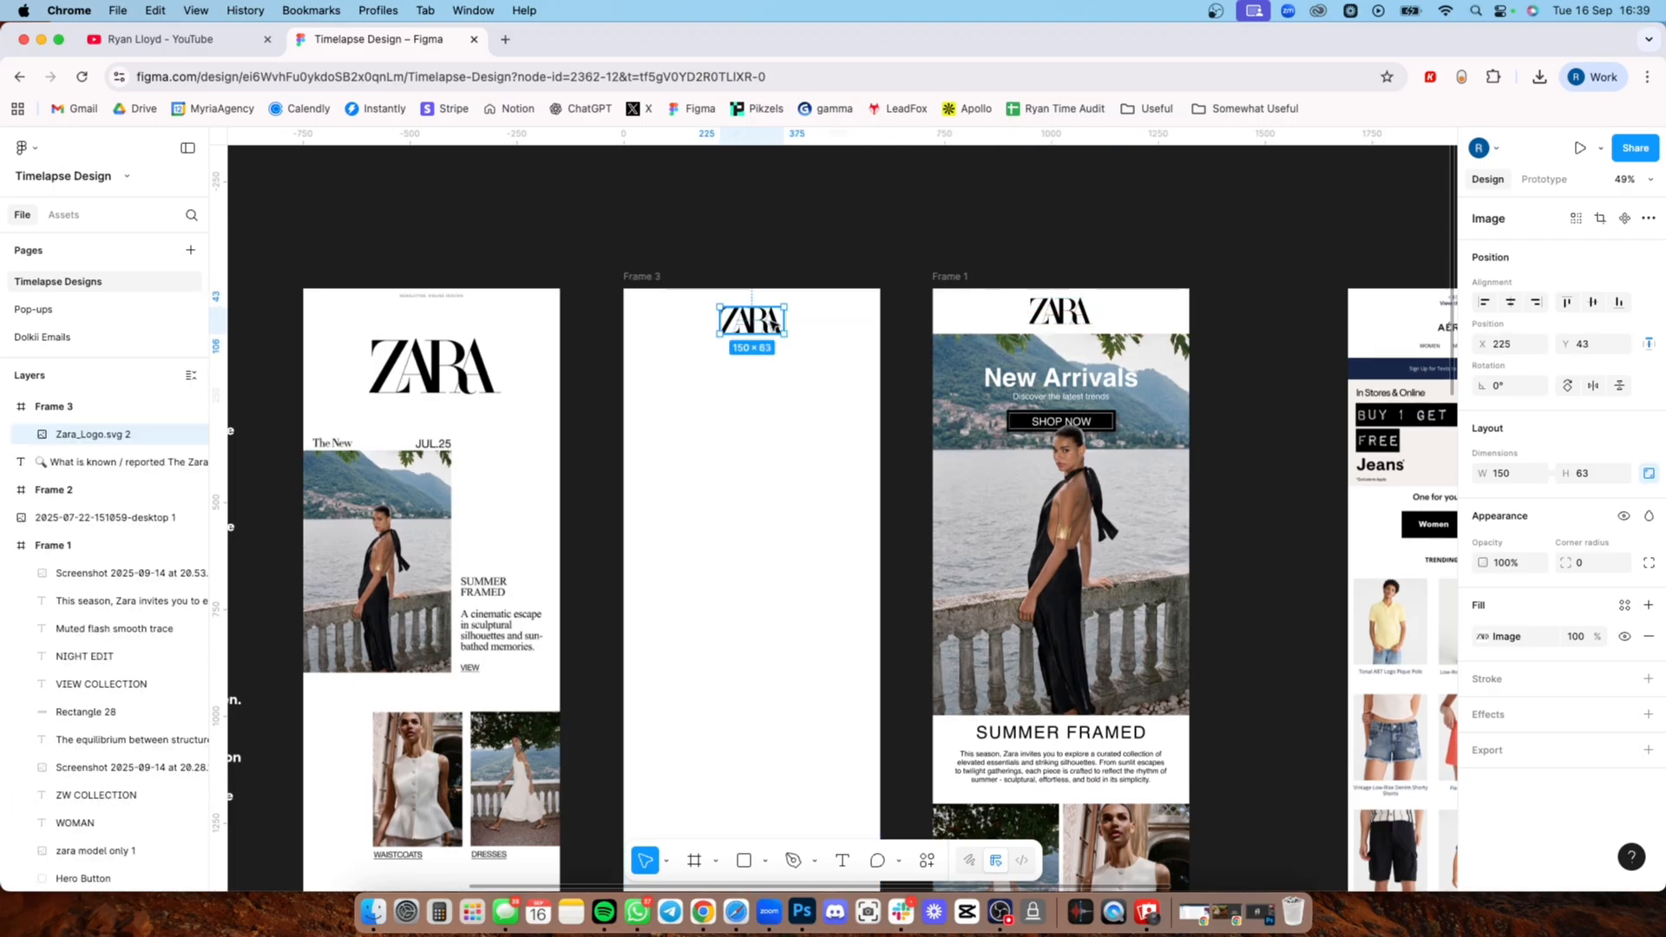
pyautogui.click(785, 271)
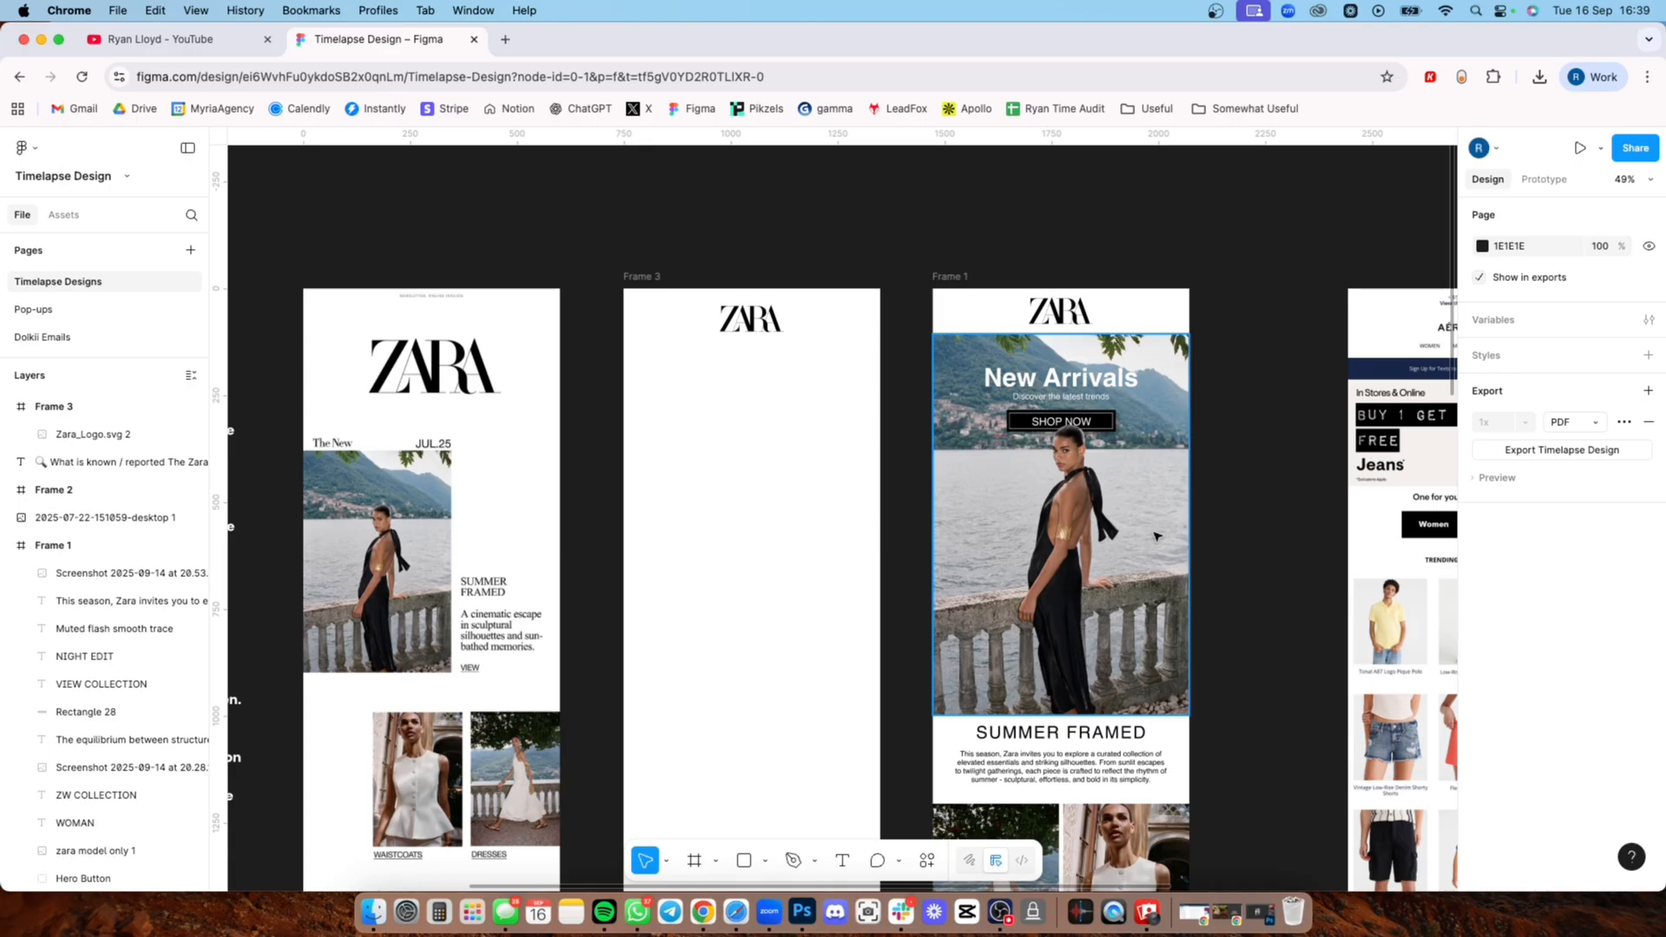
# Step: Copy the redesign's hero image to just below the logo in the new frame and move the logo up to Y 23
pyautogui.scroll(-3, 1124, 536)
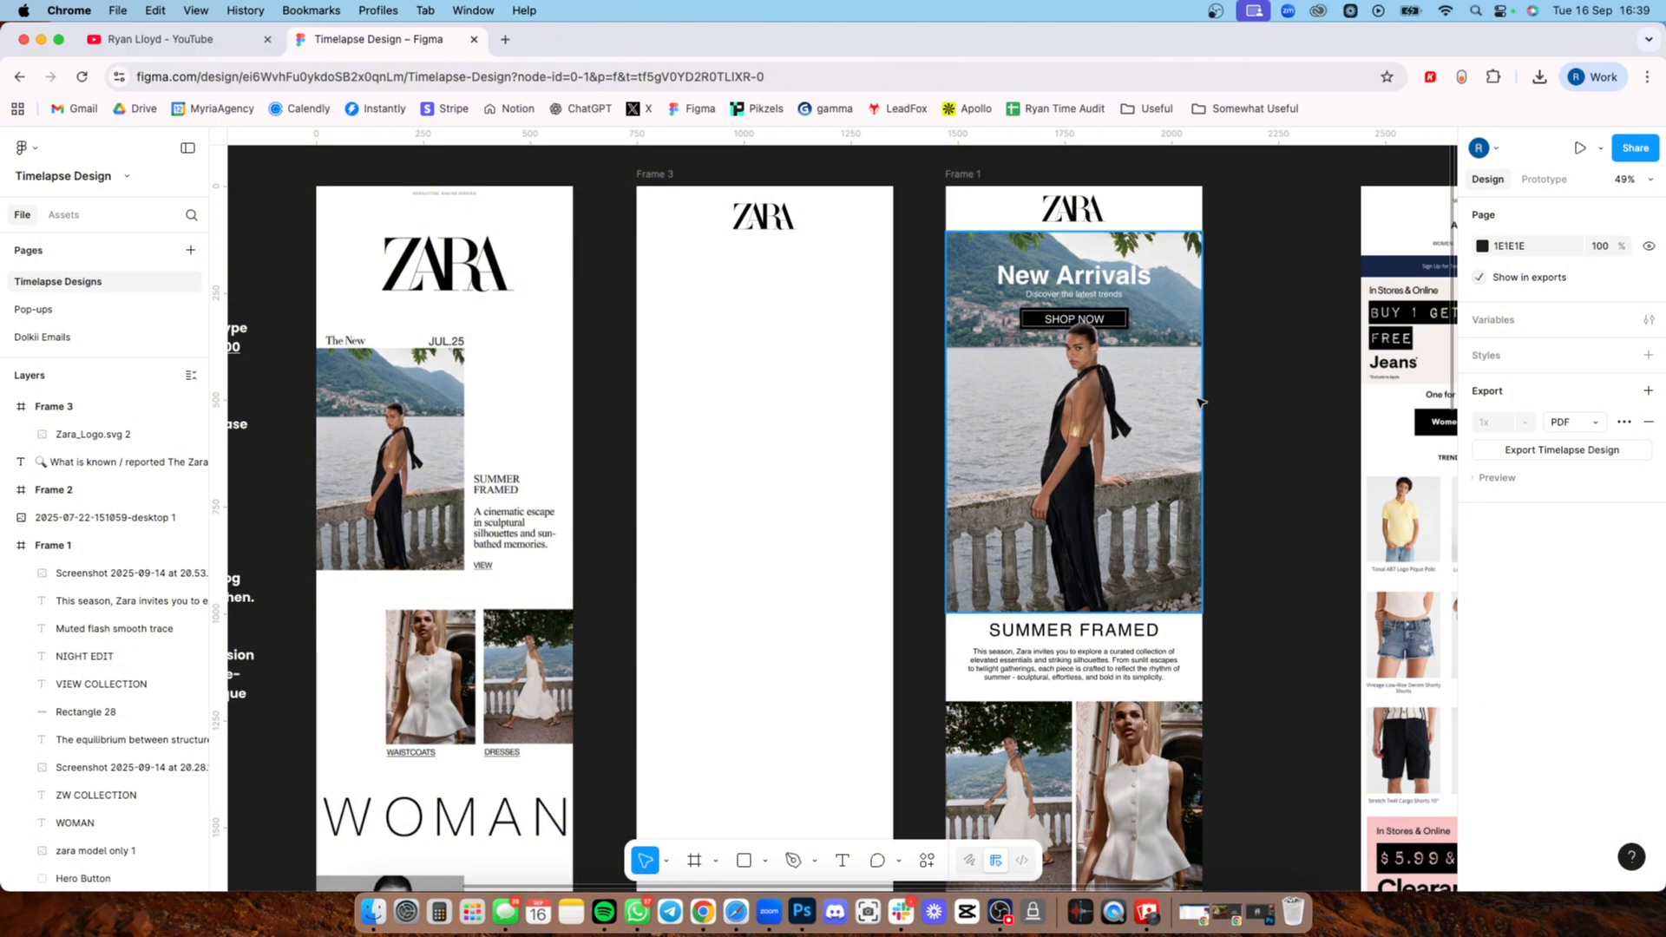
pyautogui.click(1180, 406)
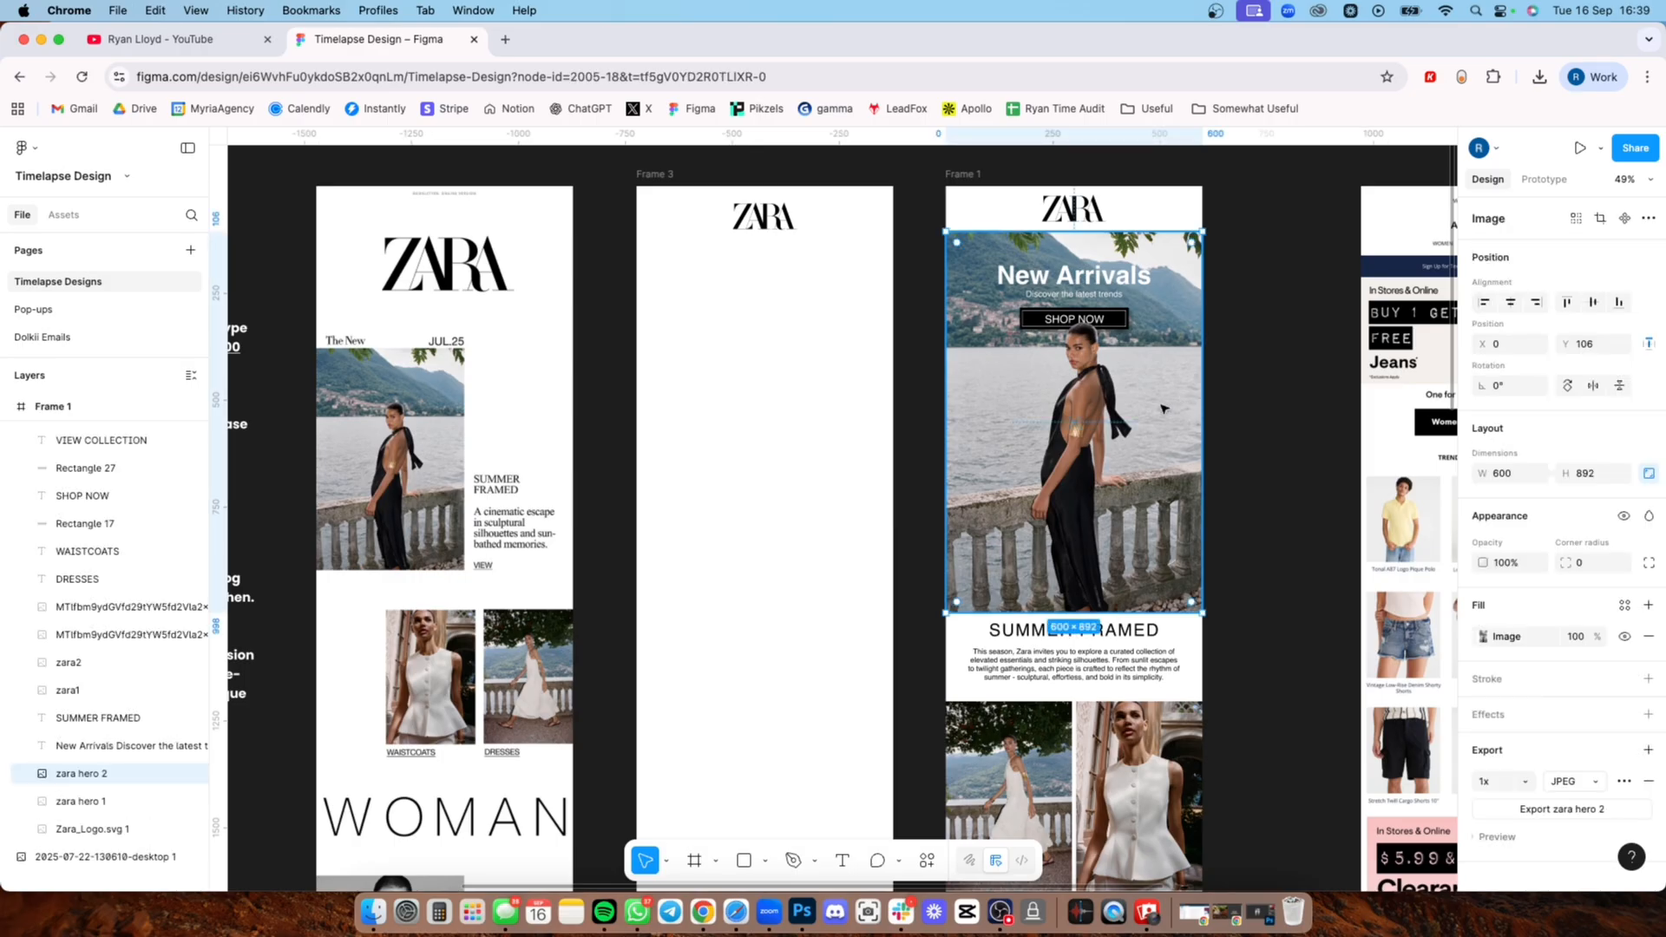
pyautogui.moveTo(1159, 417); pyautogui.dragTo(847, 423)
pyautogui.click(922, 345)
pyautogui.moveTo(778, 205); pyautogui.dragTo(770, 212)
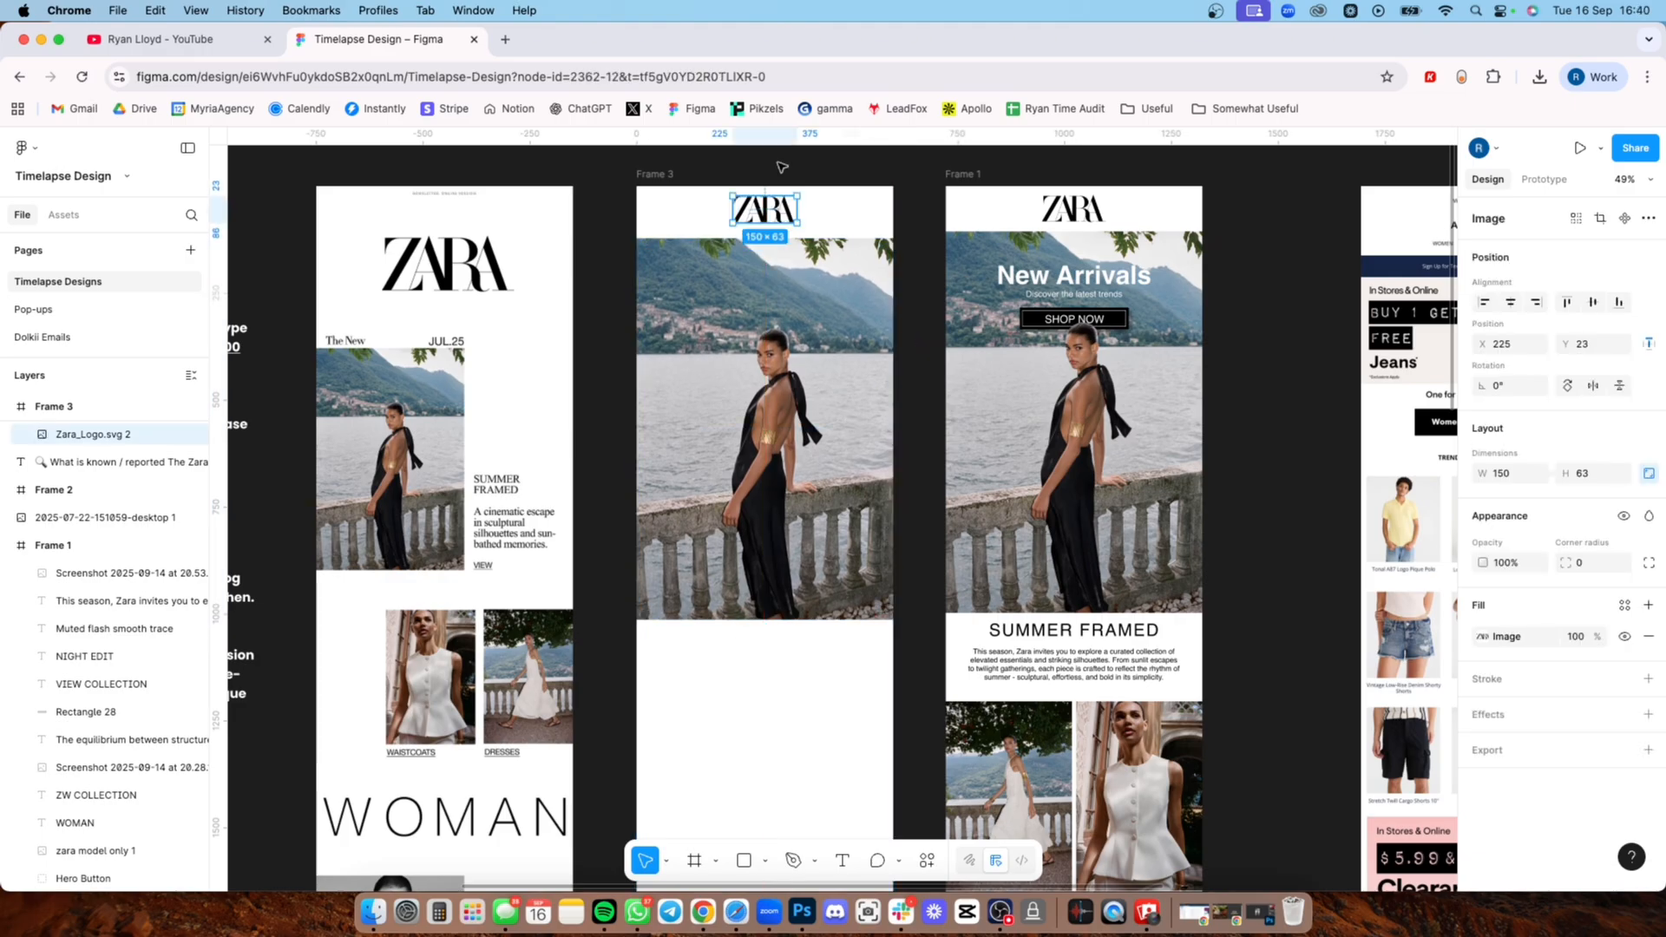
pyautogui.click(807, 177)
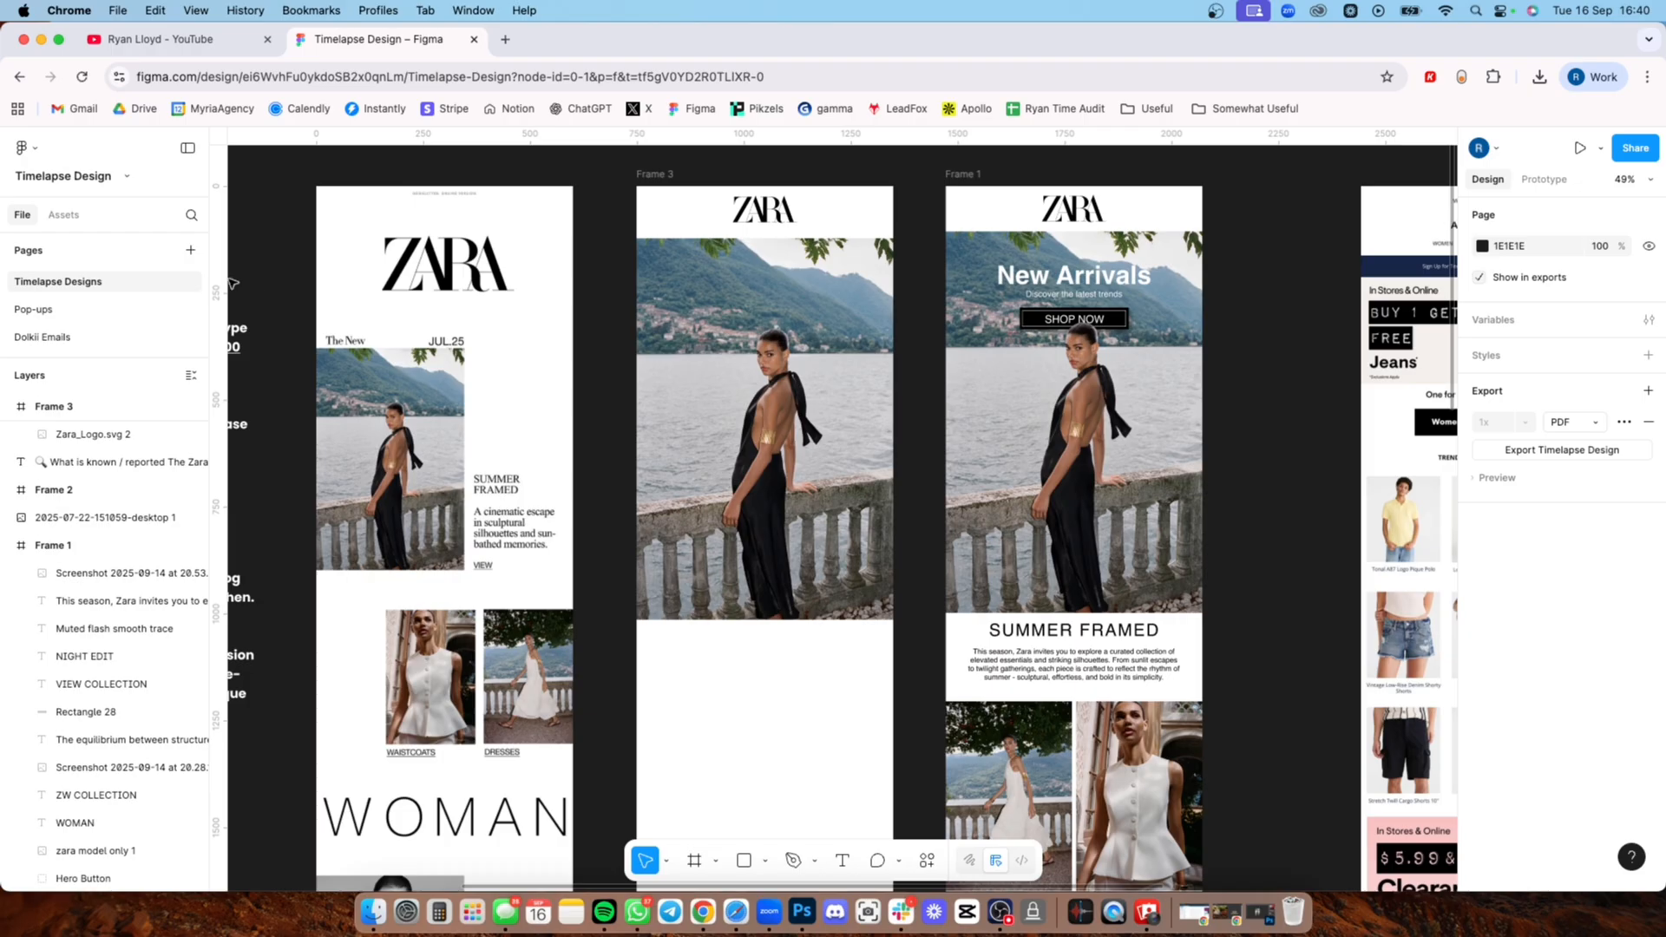
# Step: Place a vertical guide at X 300, down the centre of the new frame
pyautogui.moveTo(220, 274); pyautogui.dragTo(763, 302)
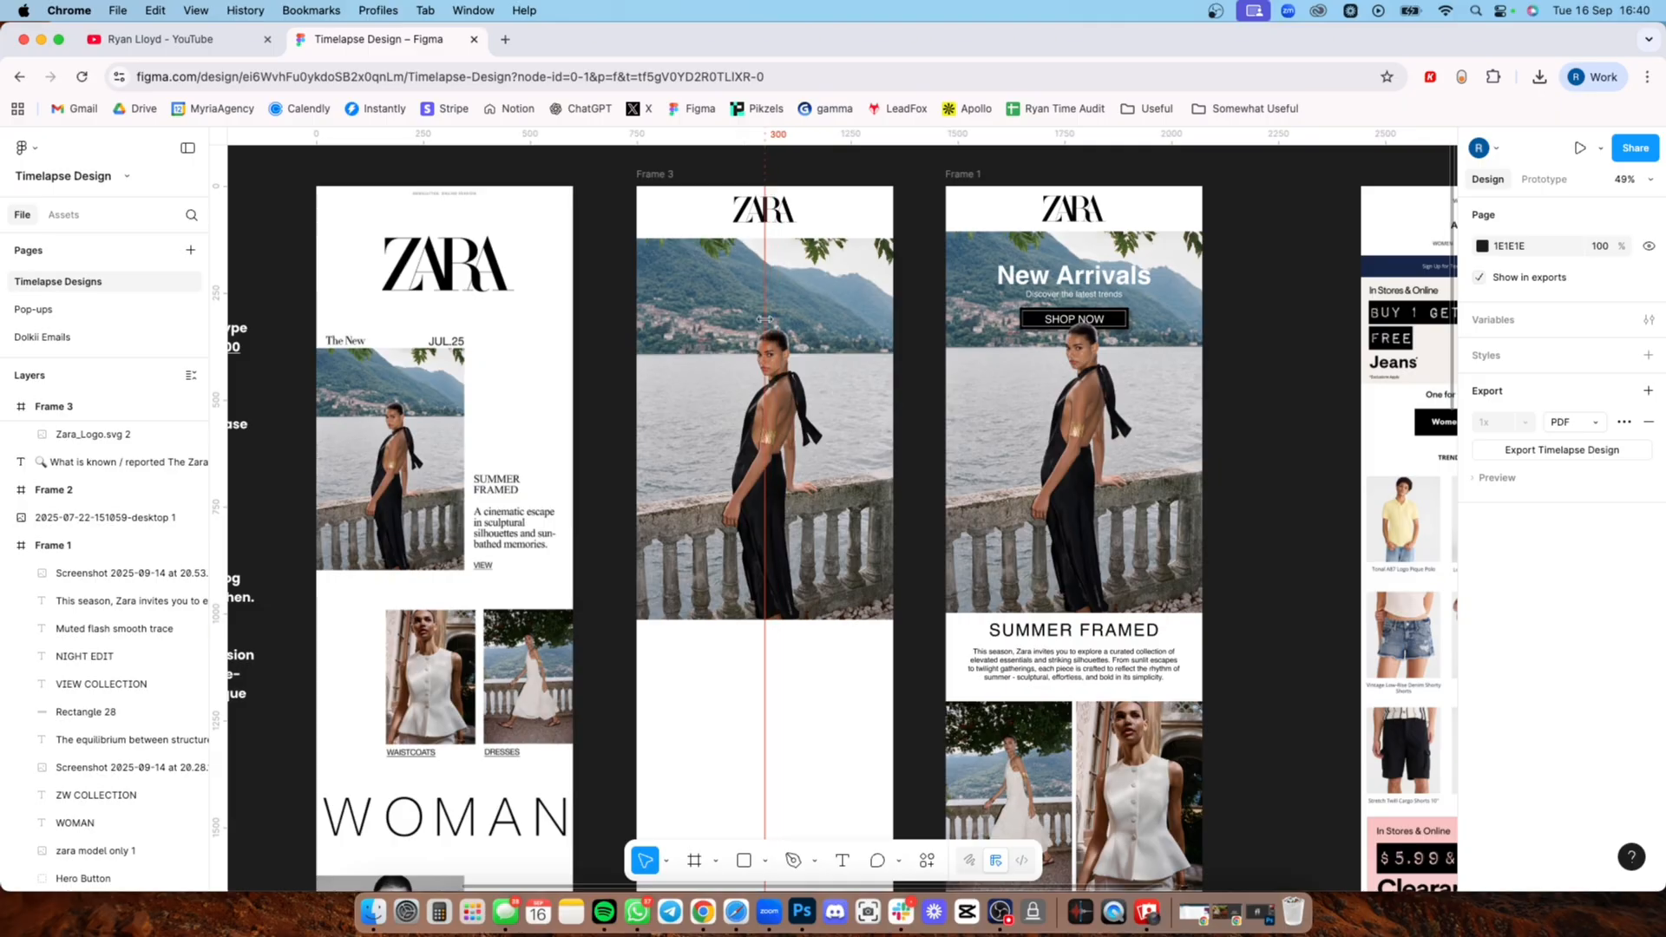
pyautogui.moveTo(770, 799); pyautogui.dragTo(778, 461)
pyautogui.moveTo(770, 586); pyautogui.dragTo(739, 824)
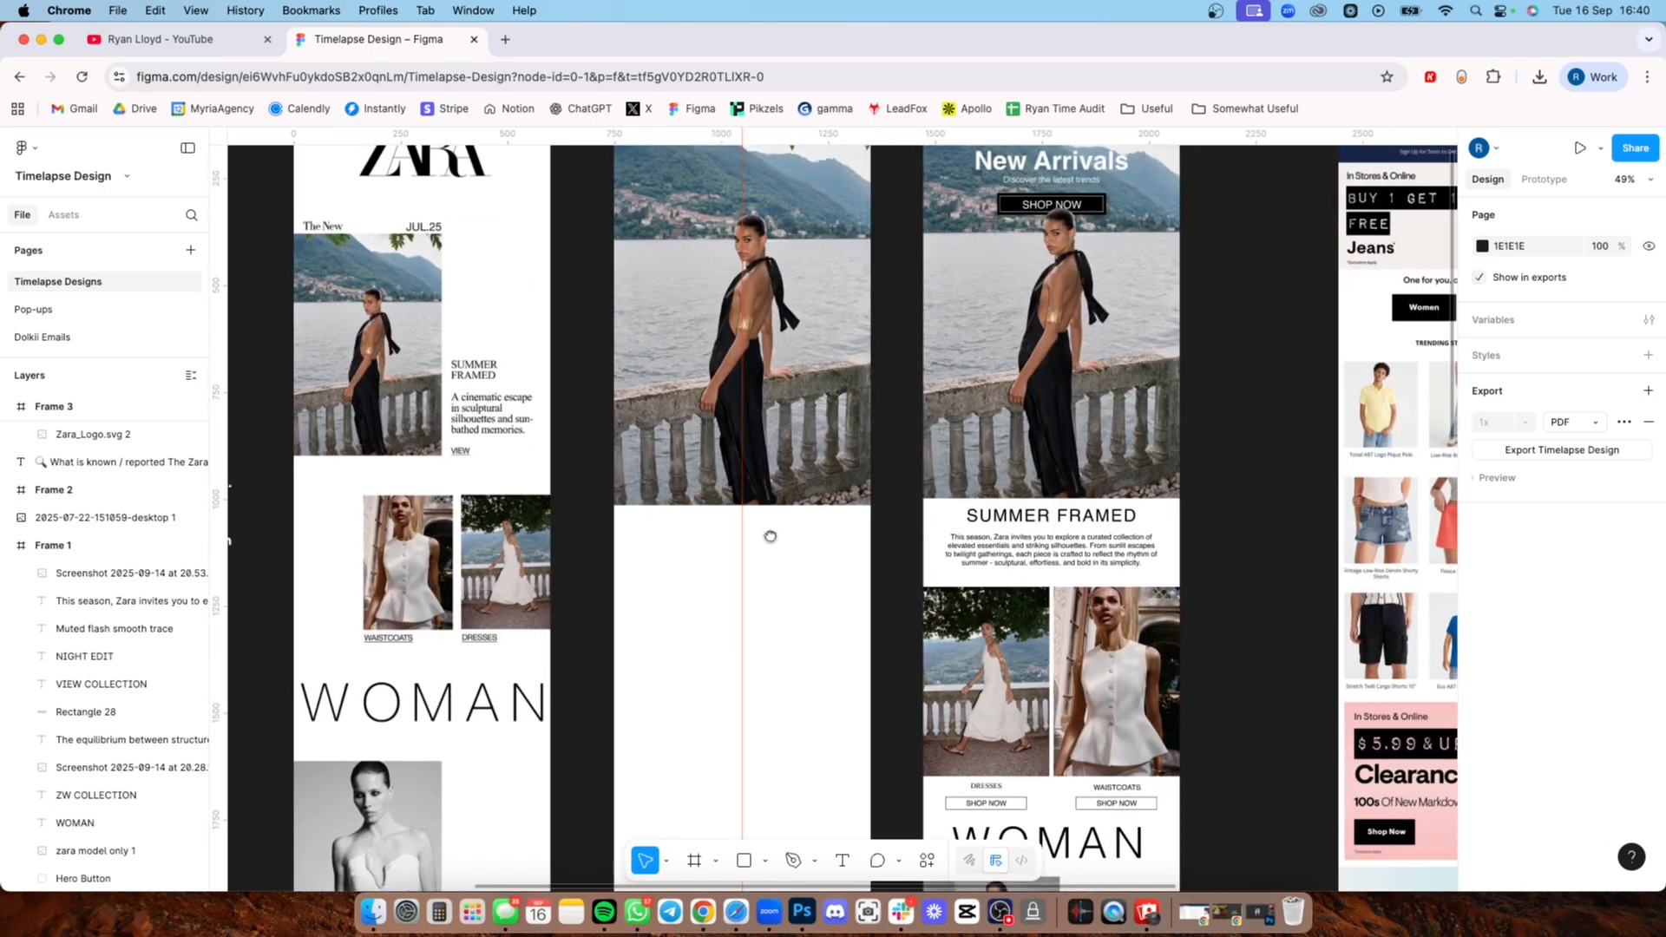
pyautogui.moveTo(770, 535); pyautogui.dragTo(770, 710)
pyautogui.scroll(-2, 811, 469)
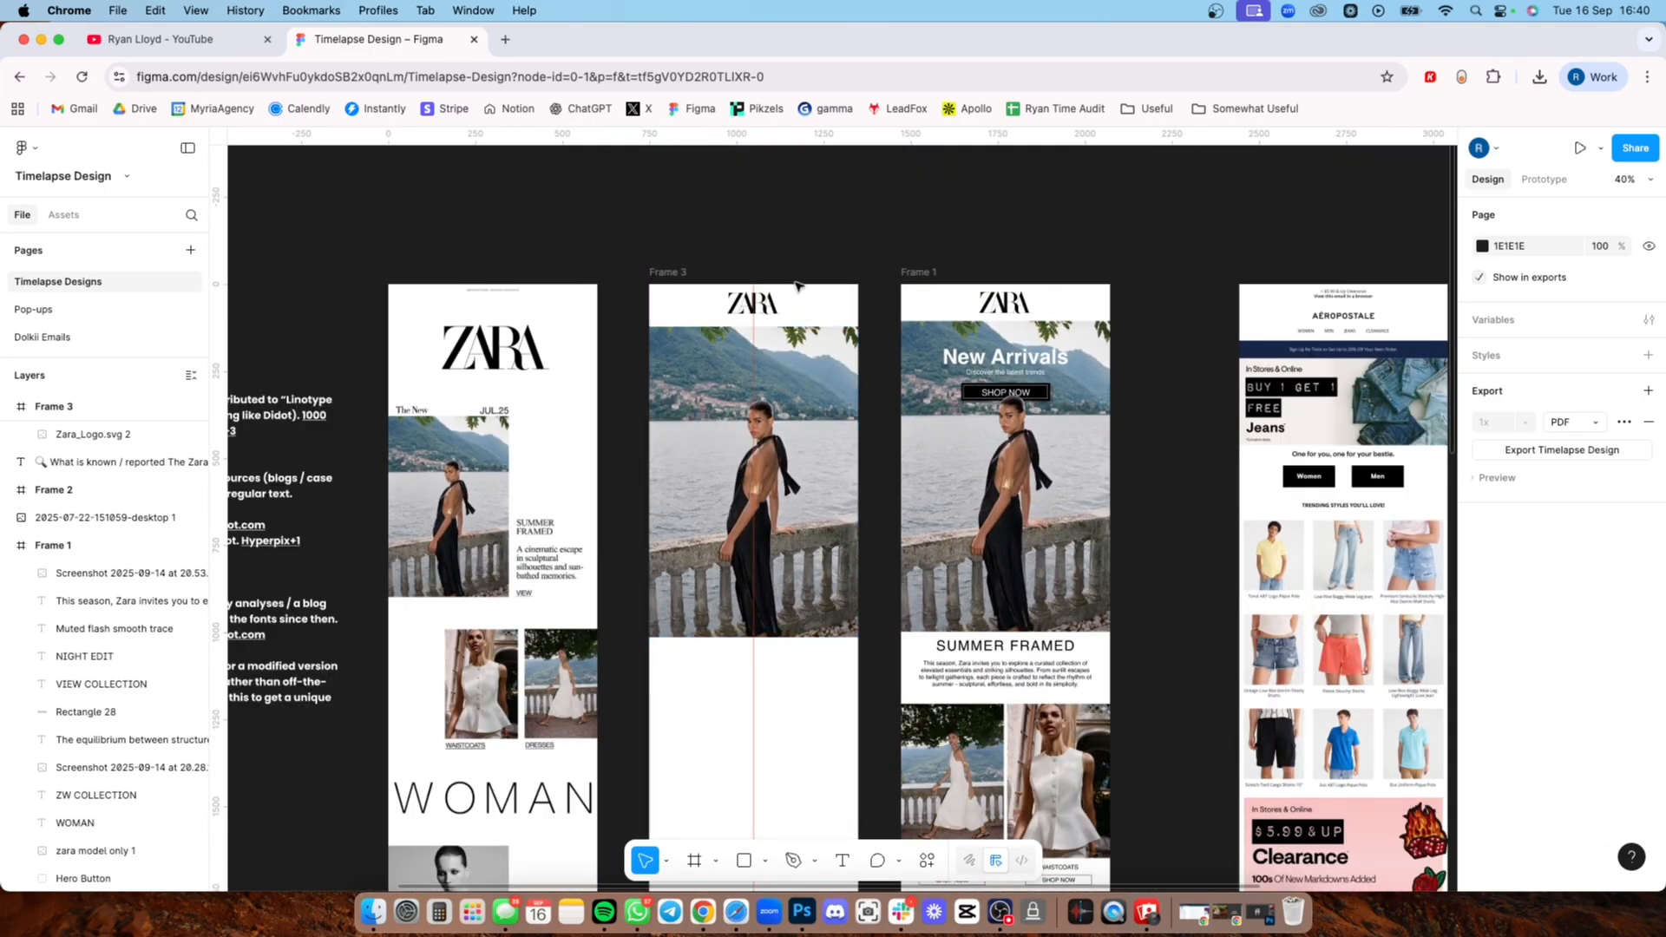
# Step: Paste the hero image into the new frame and raise it closer to the logo, level with the redesign's hero
pyautogui.scroll(2, 774, 362)
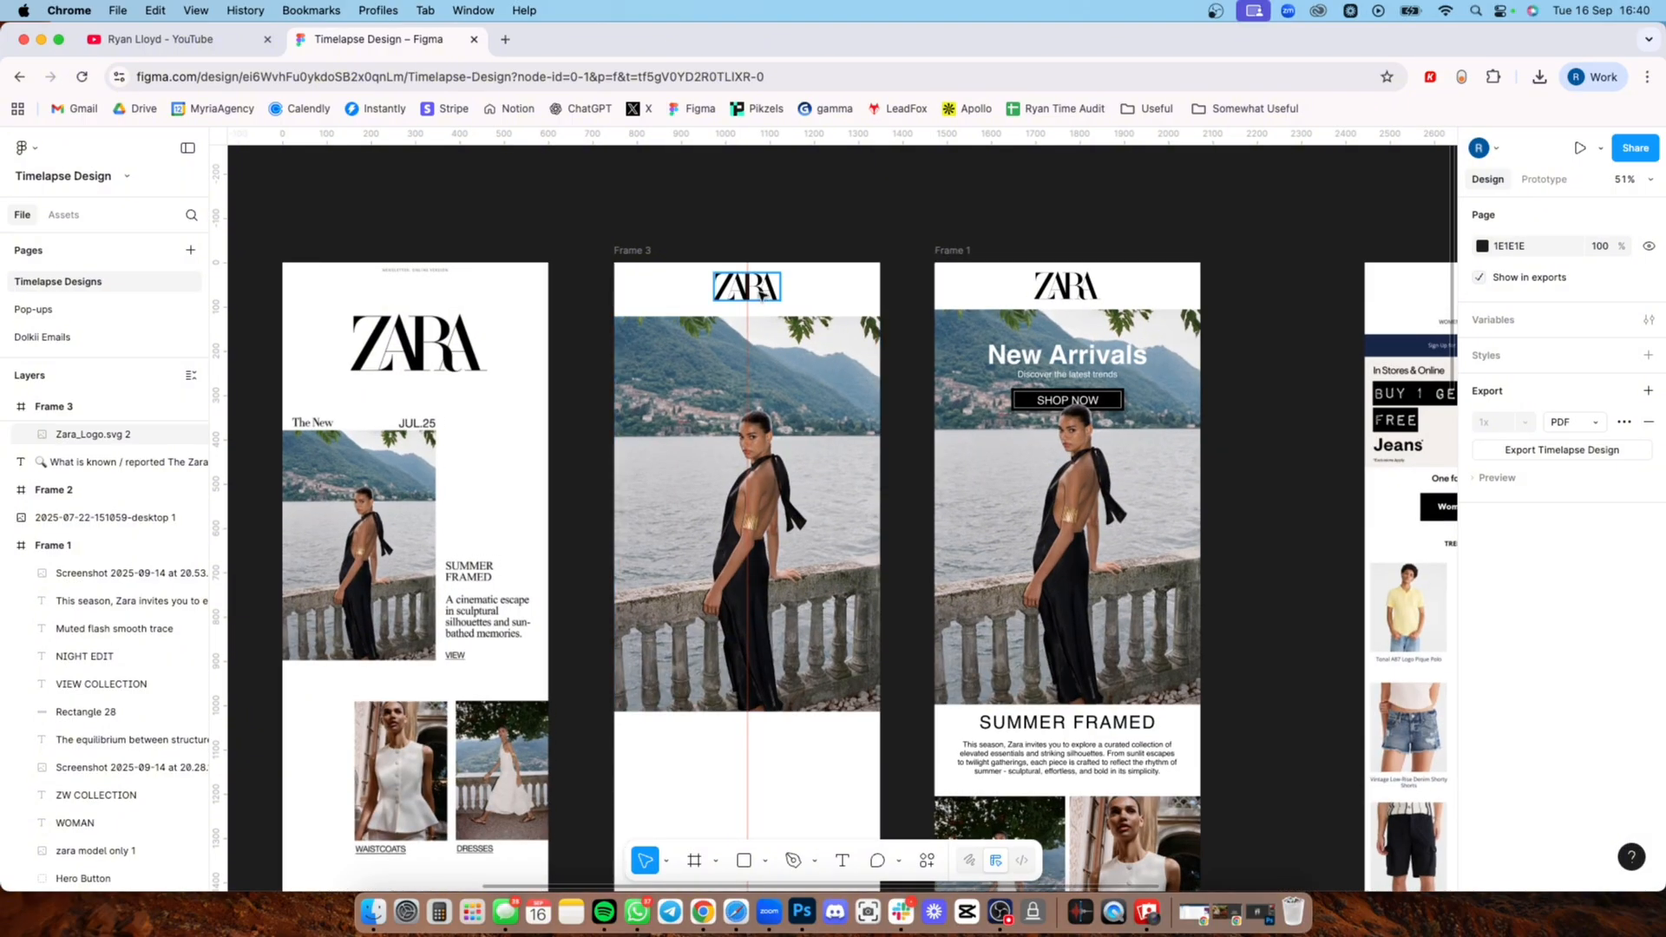
pyautogui.click(762, 295)
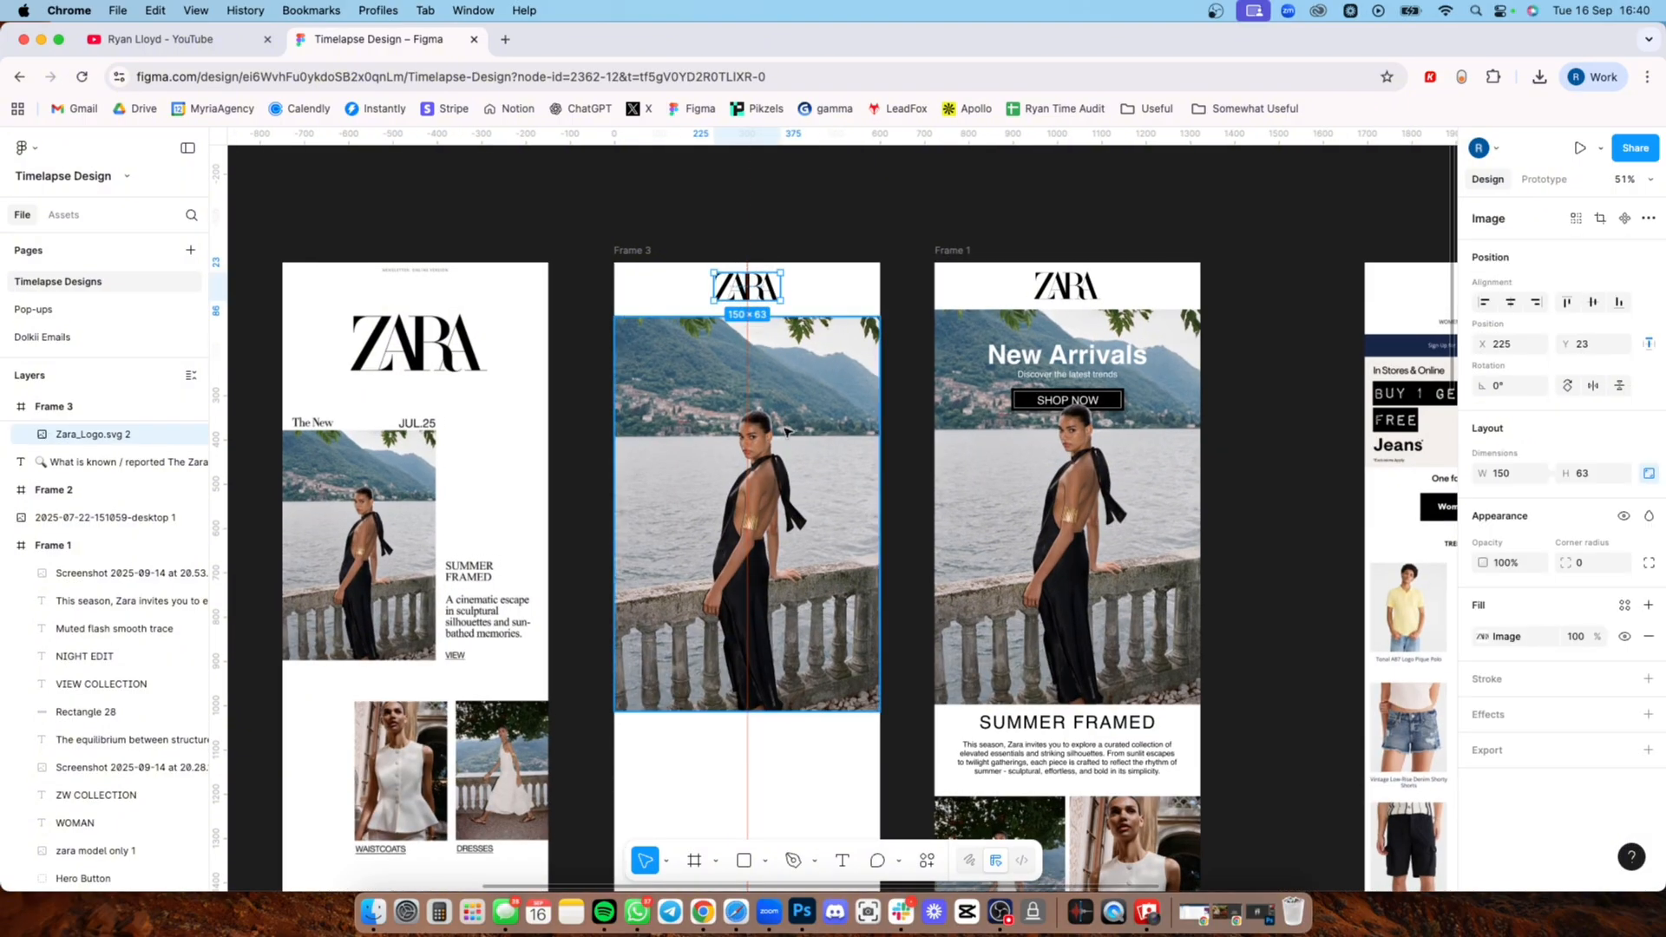
pyautogui.press('super+v')
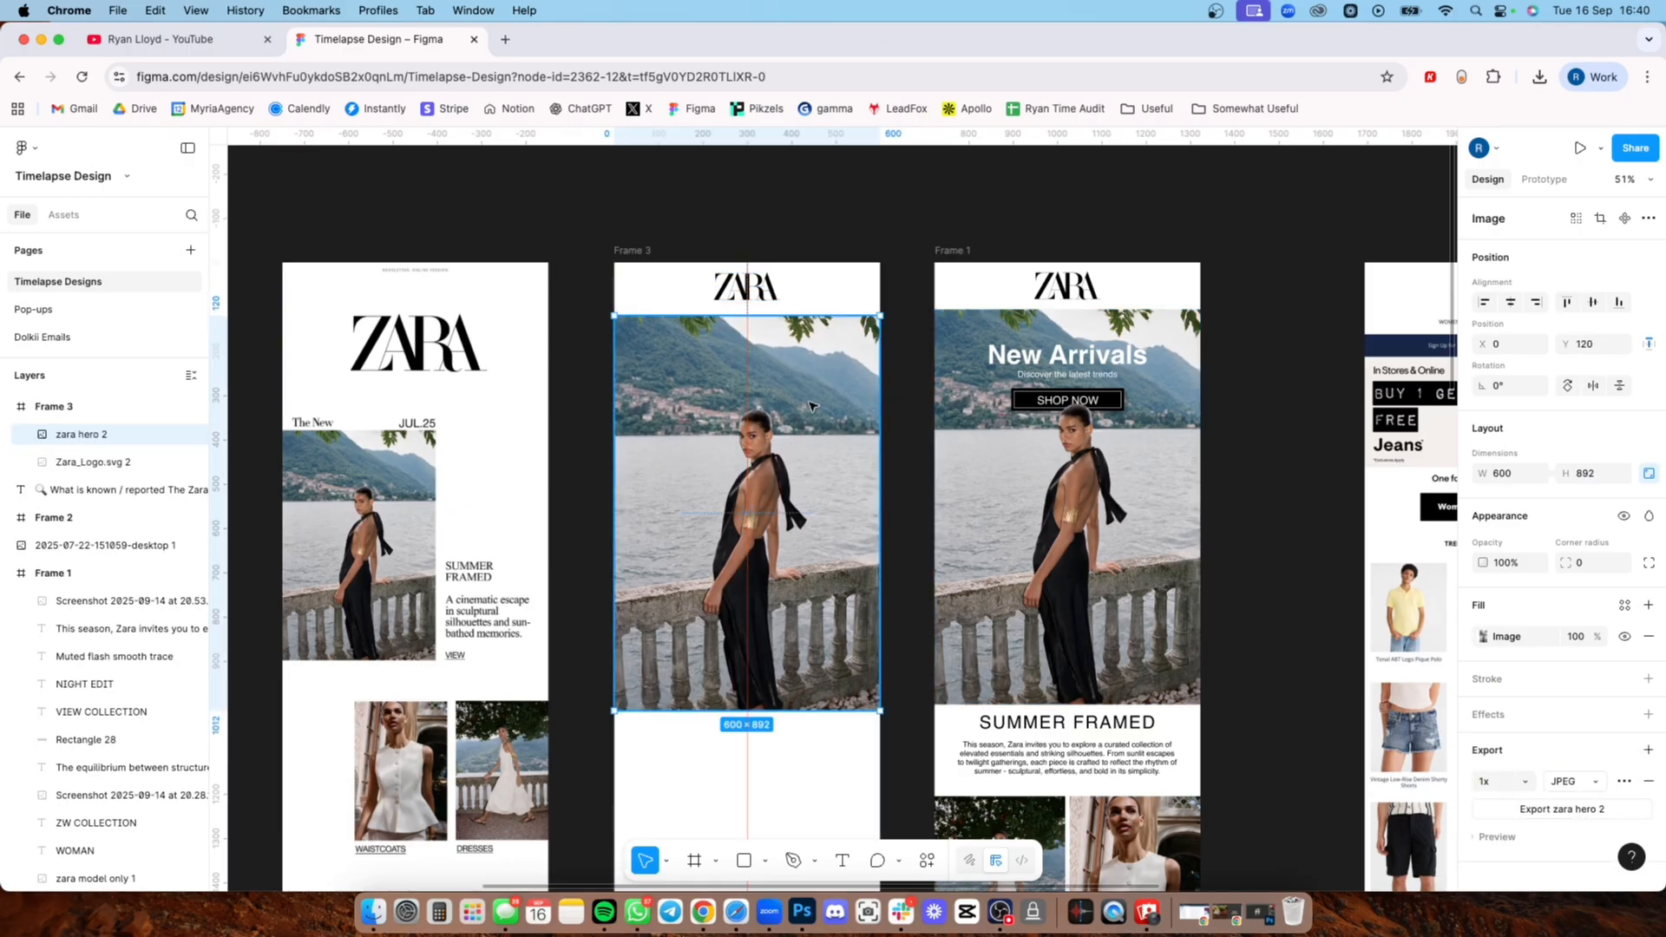
pyautogui.moveTo(813, 411); pyautogui.dragTo(810, 406)
pyautogui.click(893, 401)
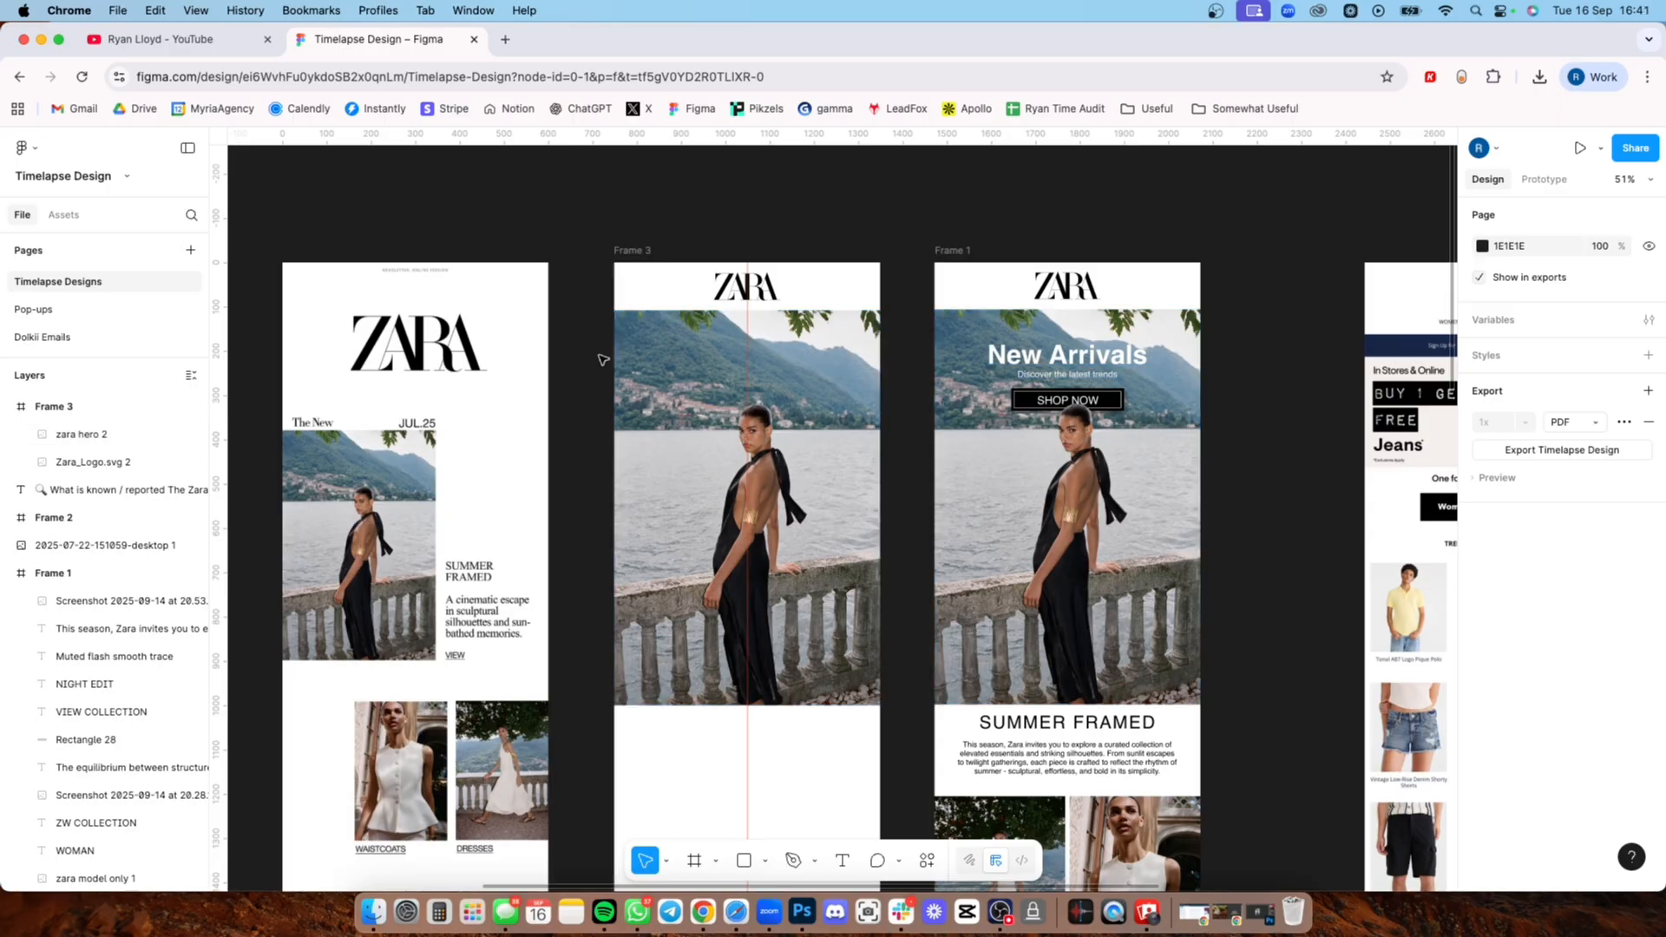
# Step: Add a text box about 315 × 114 over the upper part of the new frame's hero image, reading "New Arrival"
pyautogui.press('t')
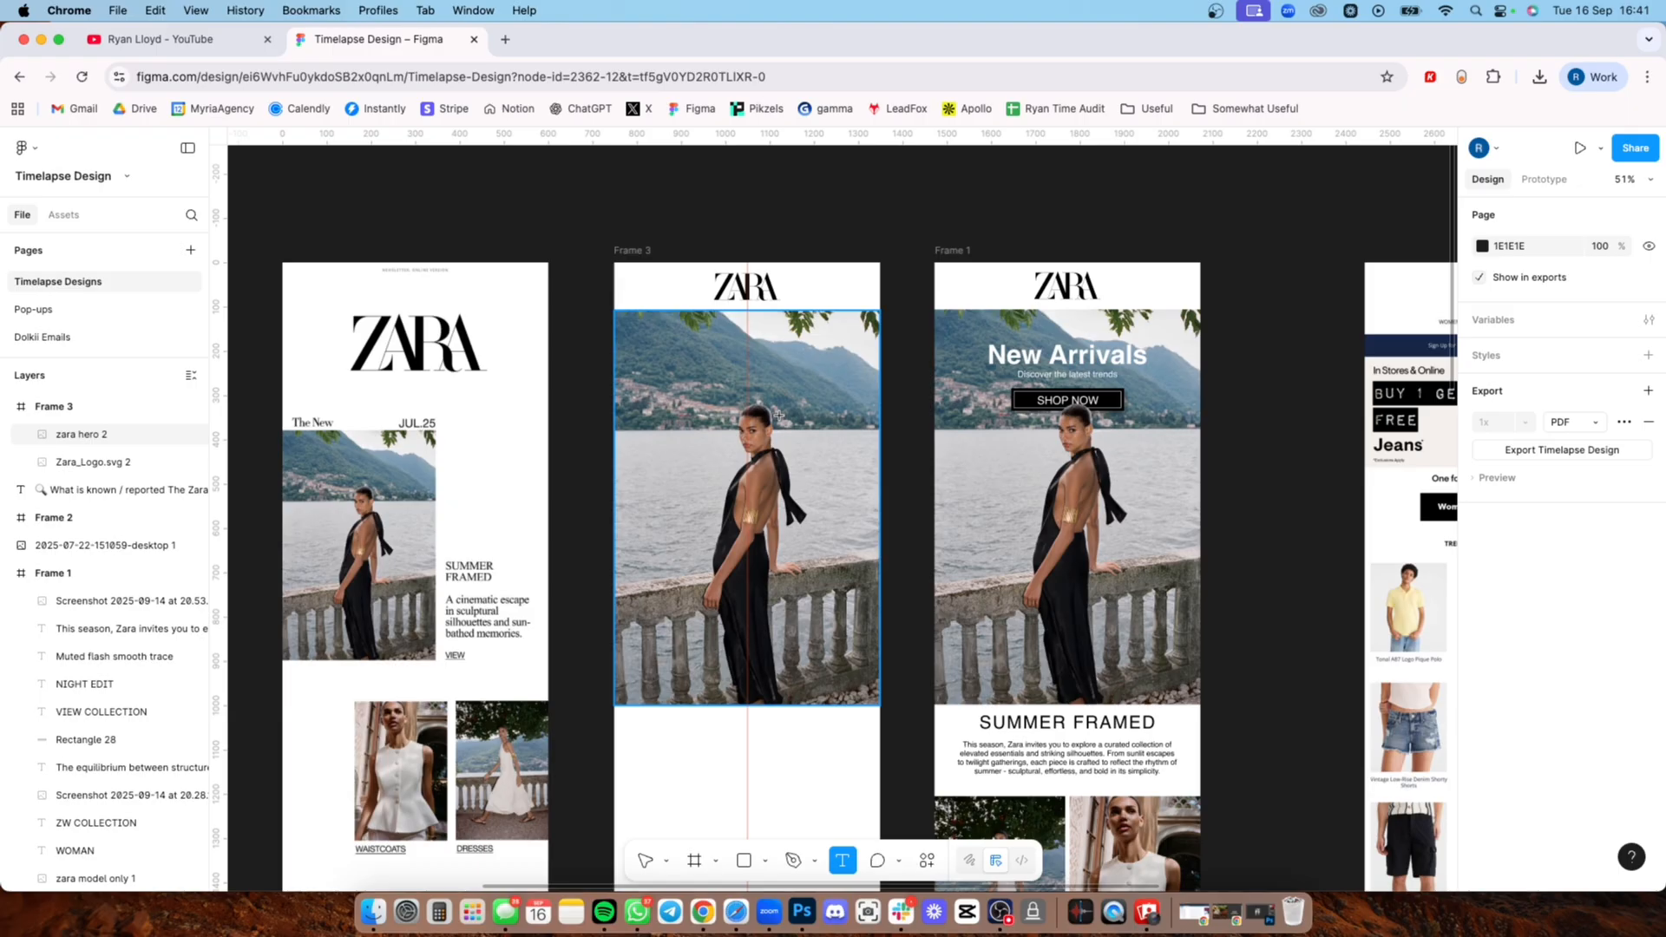
pyautogui.moveTo(677, 343); pyautogui.dragTo(818, 395)
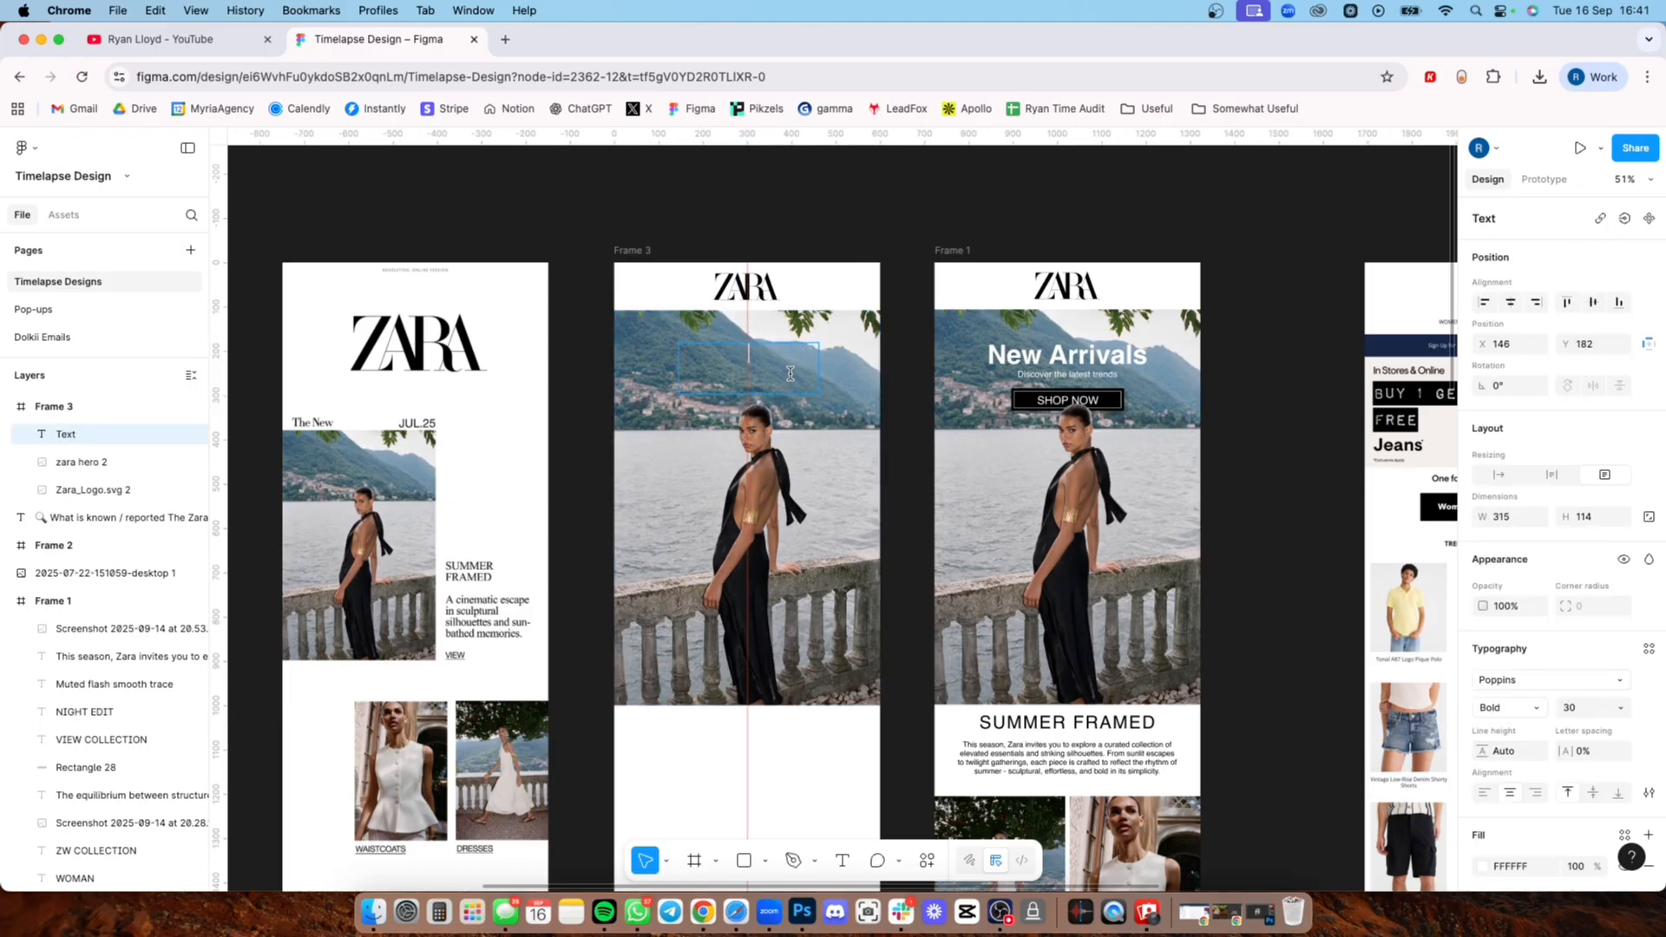
pyautogui.write('New')
pyautogui.press('capslock')
pyautogui.write('Arrival')
pyautogui.press('Escape')
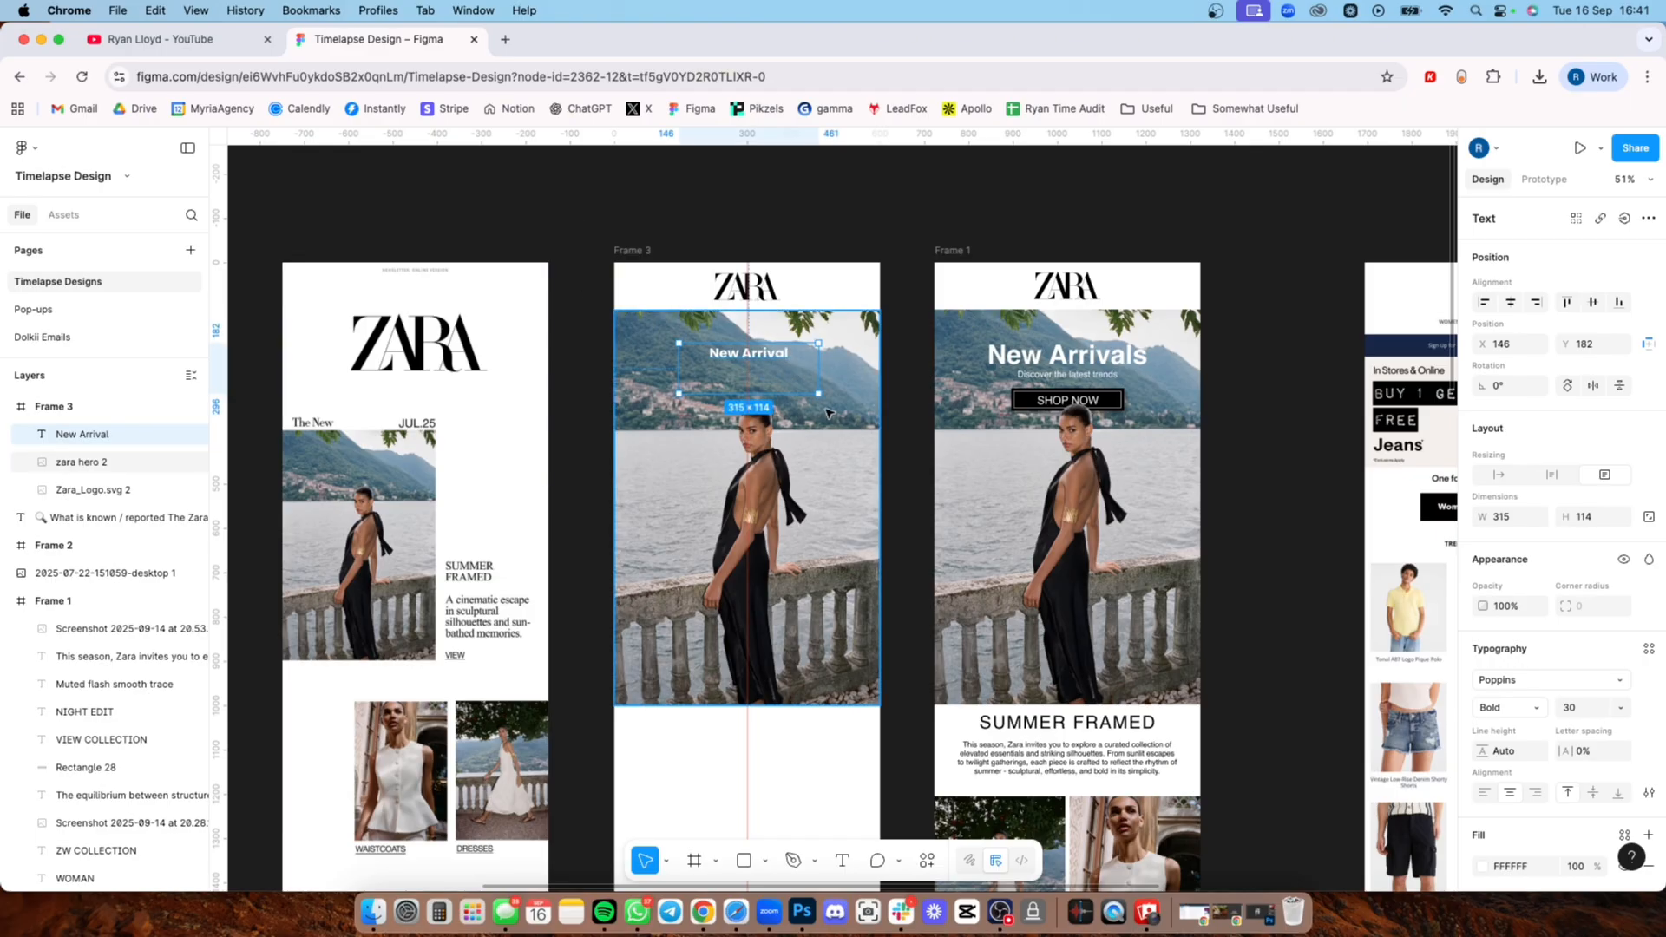
# Step: Shorten the New Arrival text box to a height of 45 and set its font to Helvetica
pyautogui.scroll(5, 781, 382)
pyautogui.scroll(2, 781, 382)
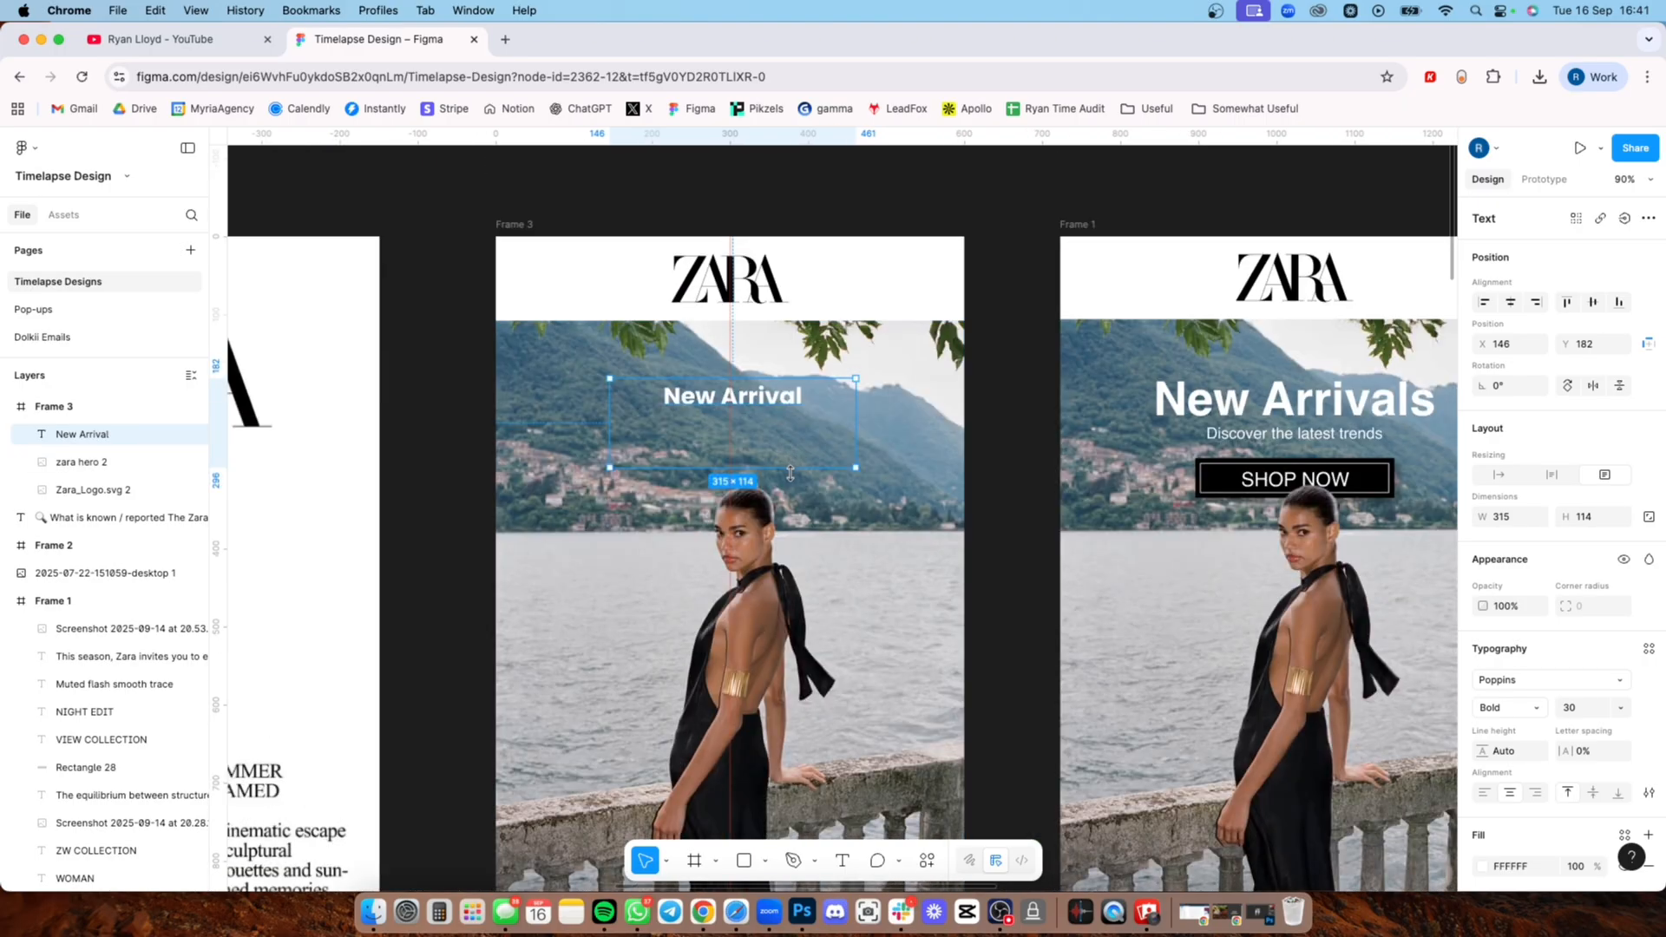
pyautogui.moveTo(784, 466); pyautogui.dragTo(783, 410)
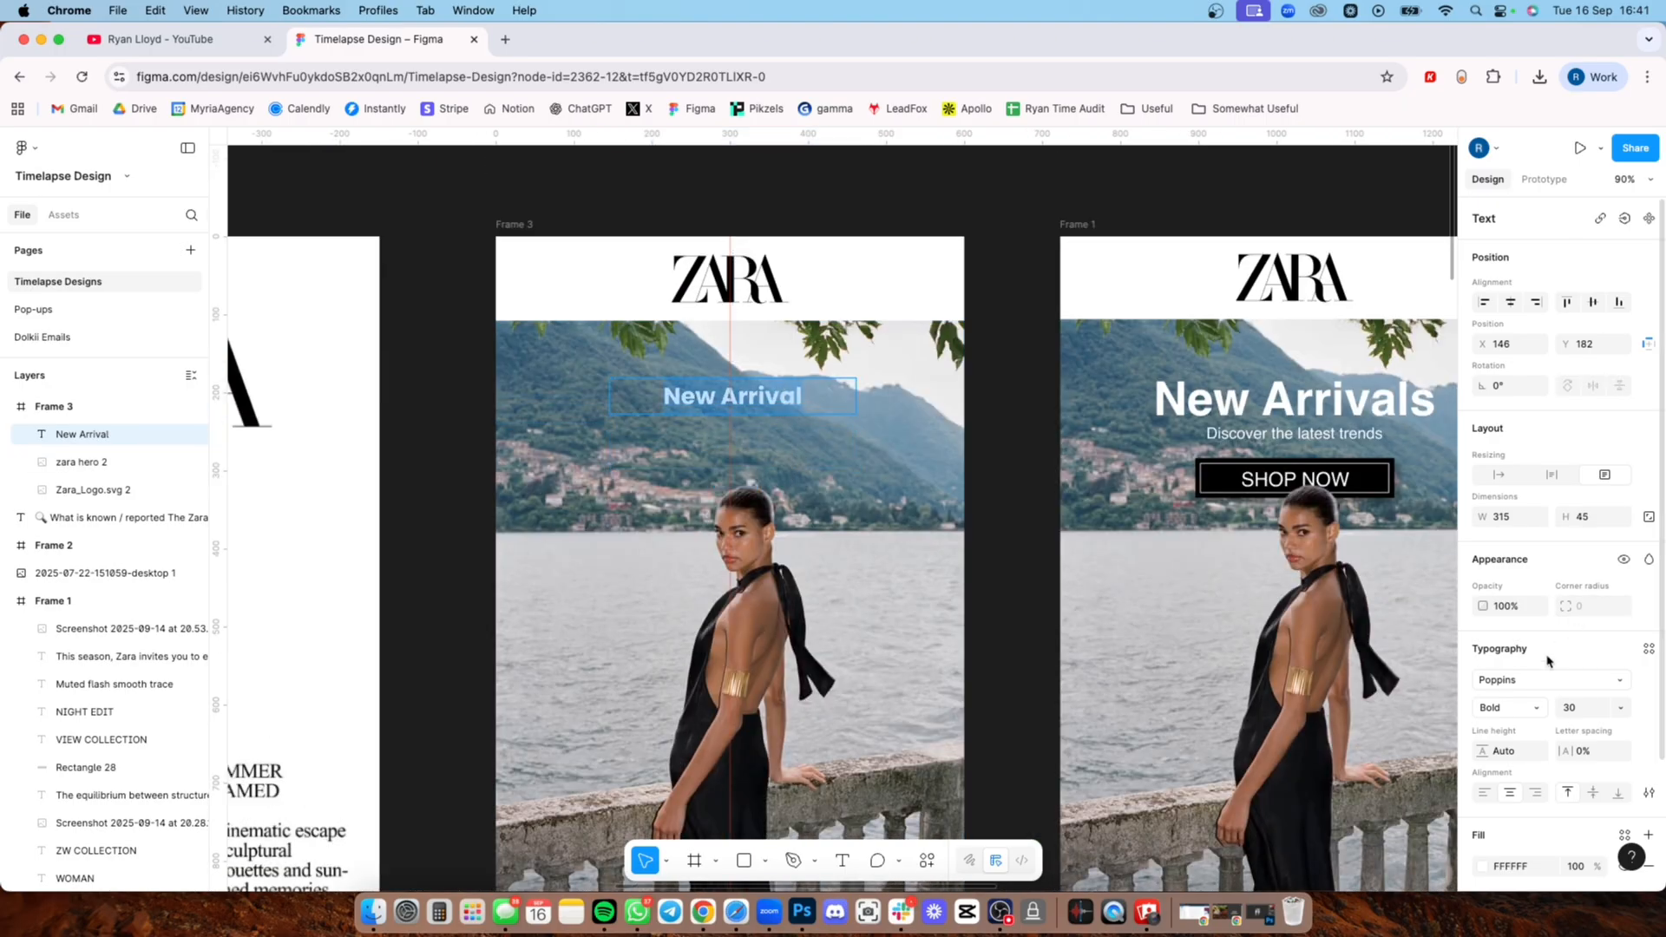
pyautogui.click(1529, 679)
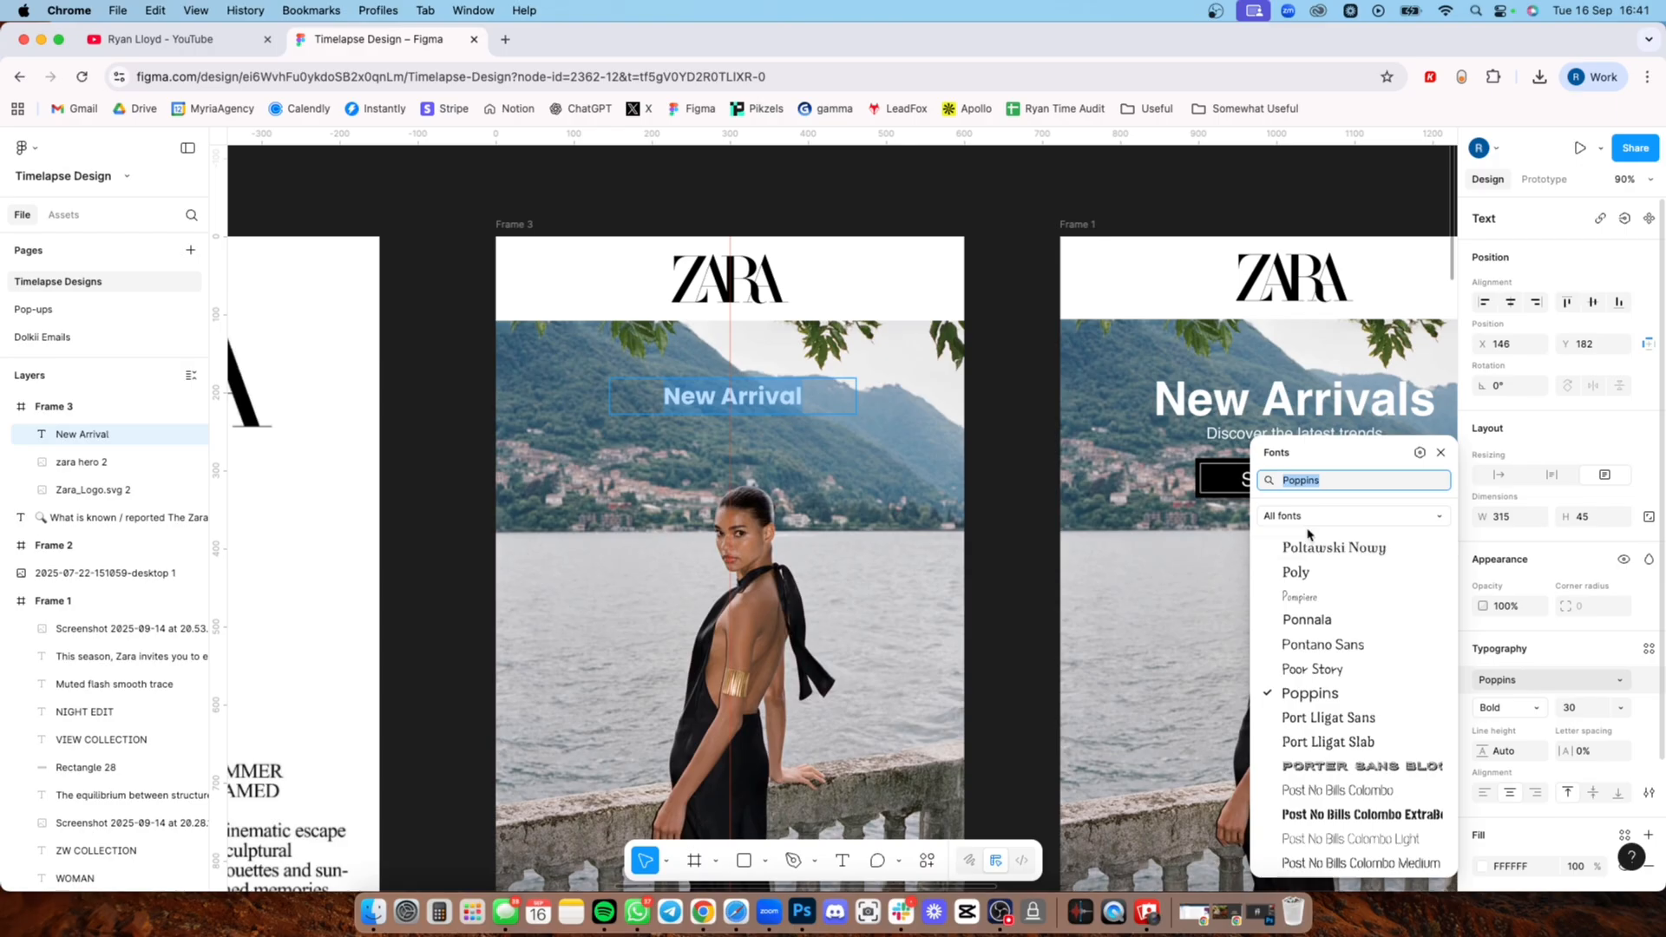
pyautogui.write('hav')
pyautogui.press('BackSpace')
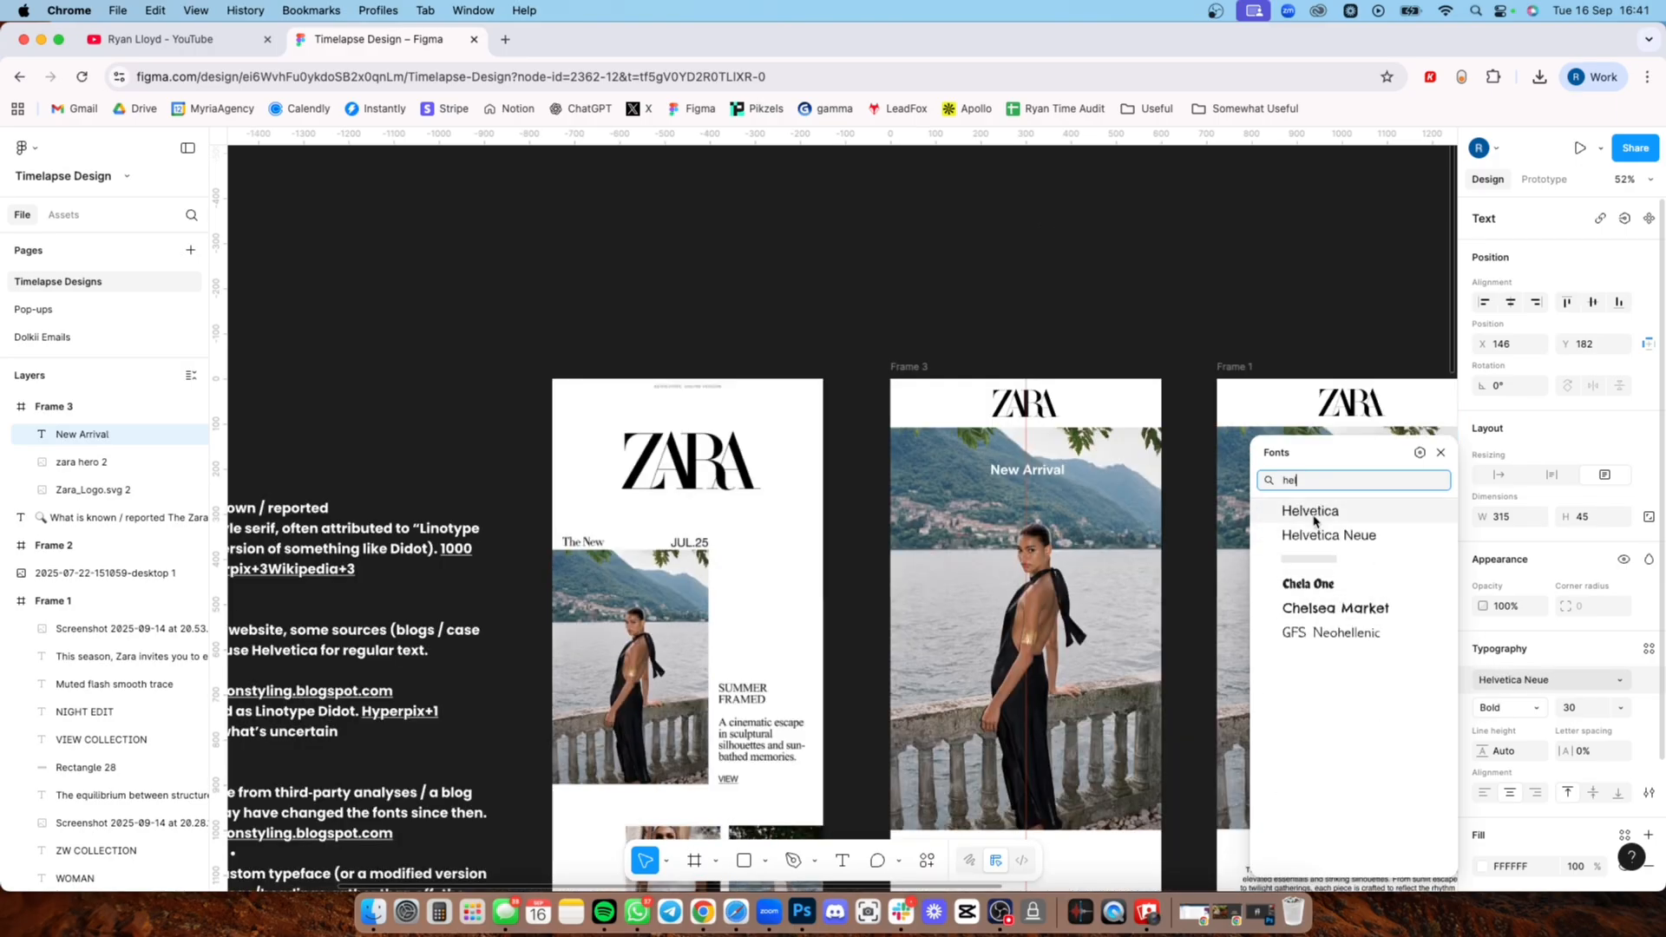
pyautogui.click(1316, 515)
pyautogui.click(1038, 545)
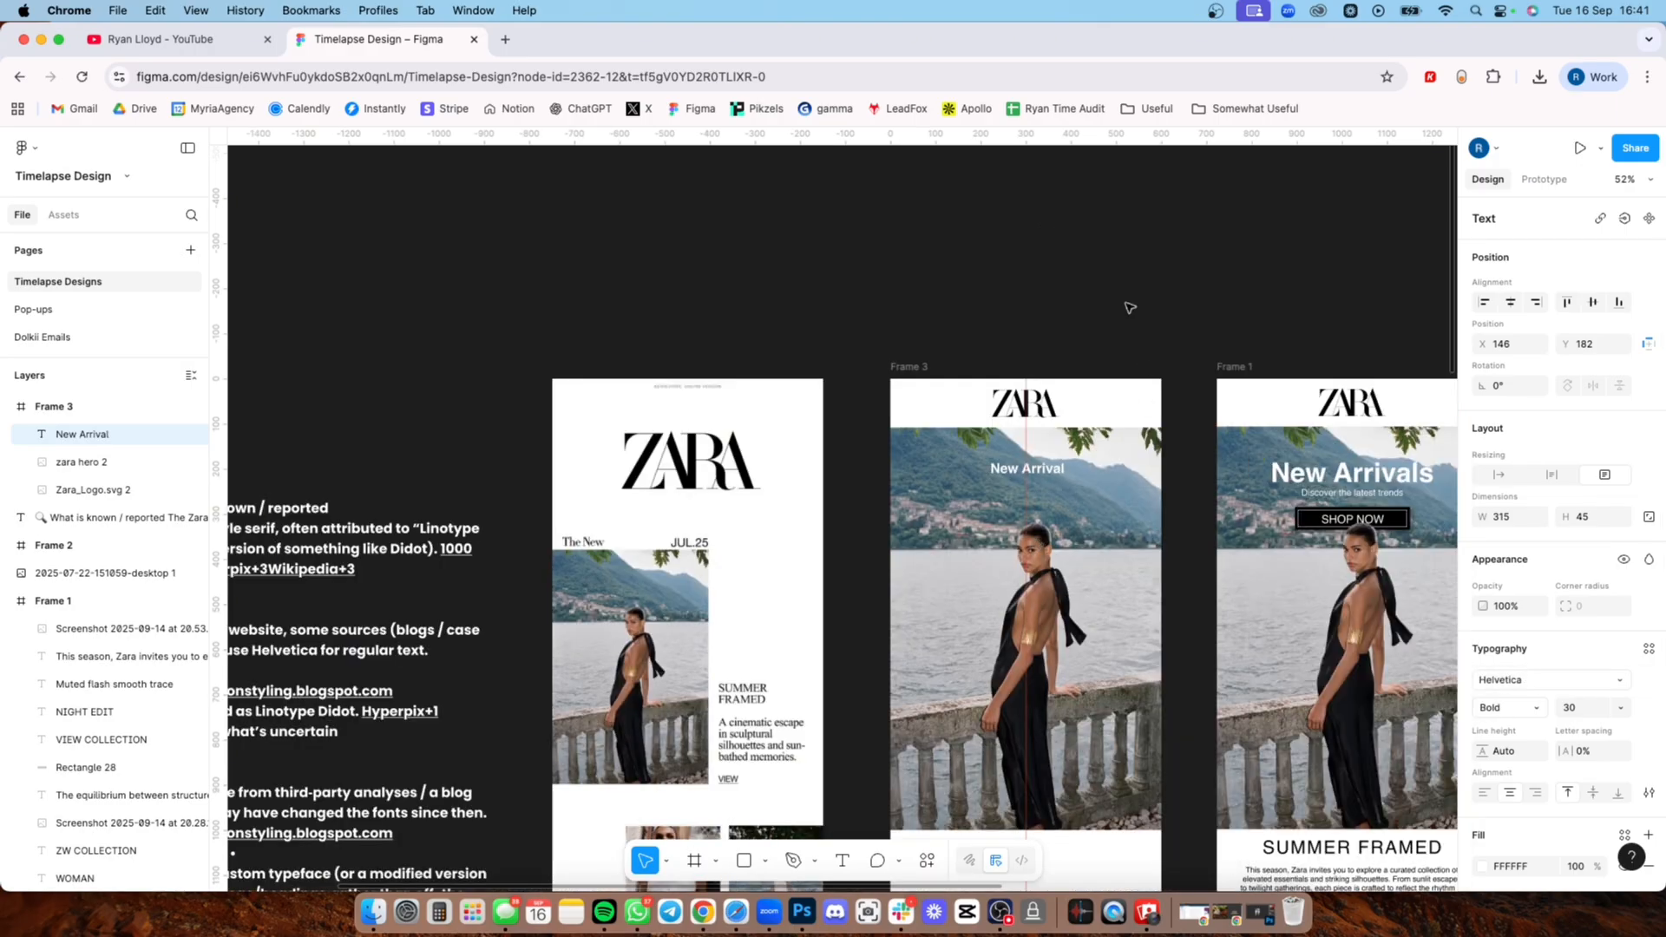
# Step: Try the Regular and Light weights on the New Arrival heading, and return it to Bold
pyautogui.scroll(3, 1129, 307)
pyautogui.scroll(5, 874, 488)
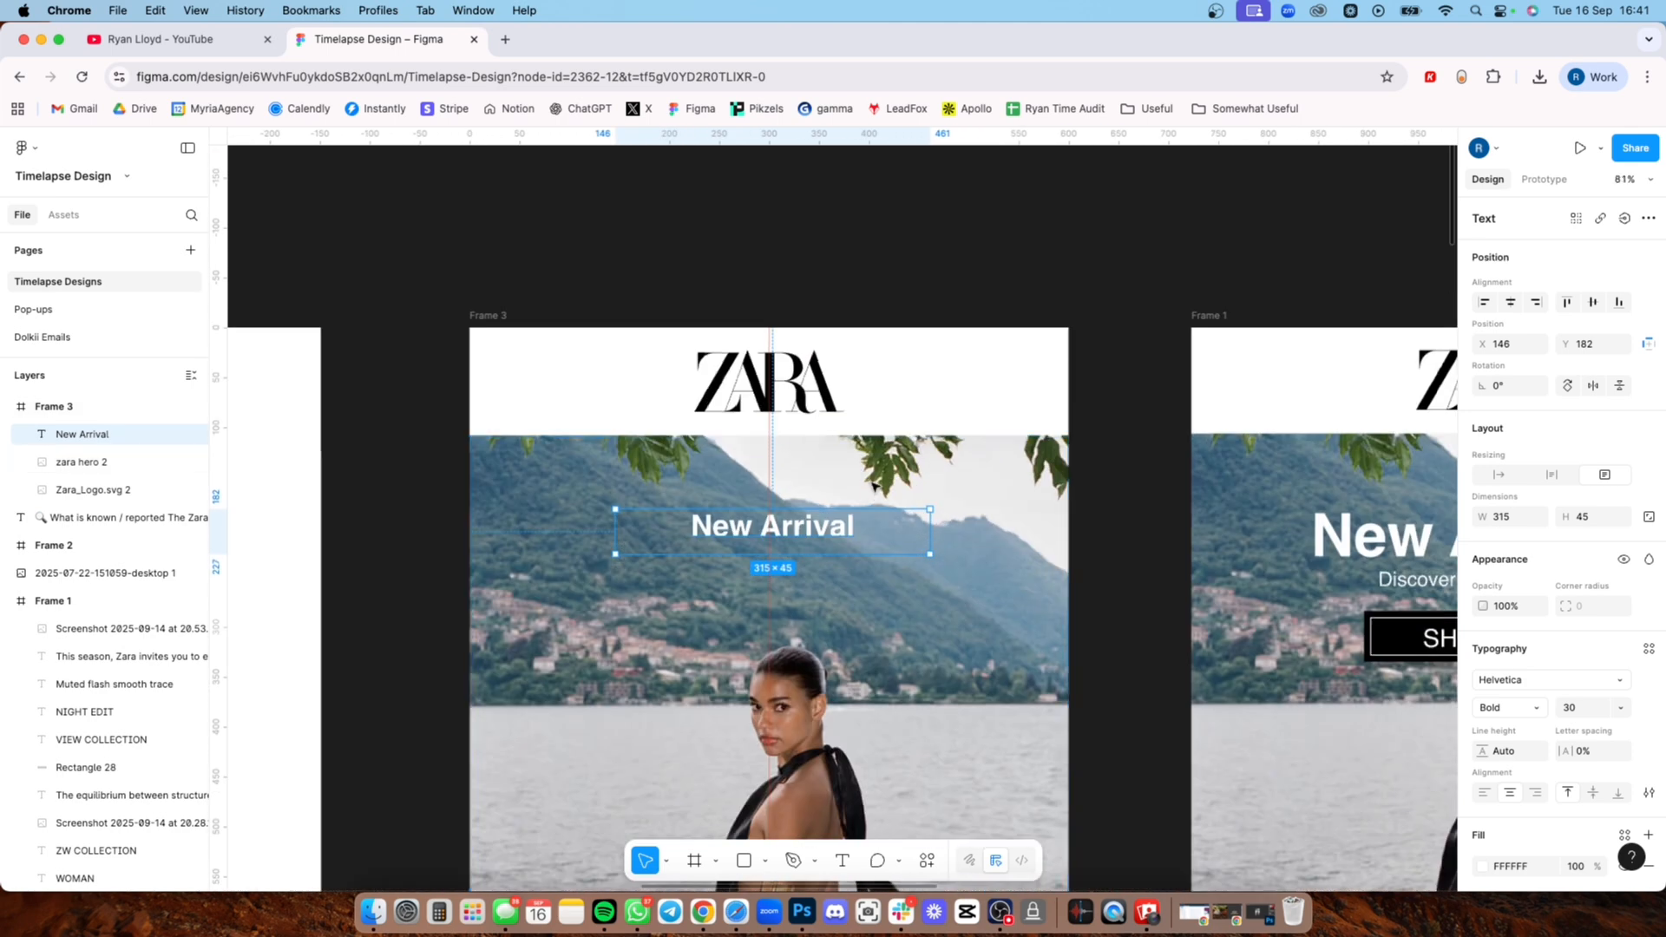
pyautogui.doubleClick(809, 523)
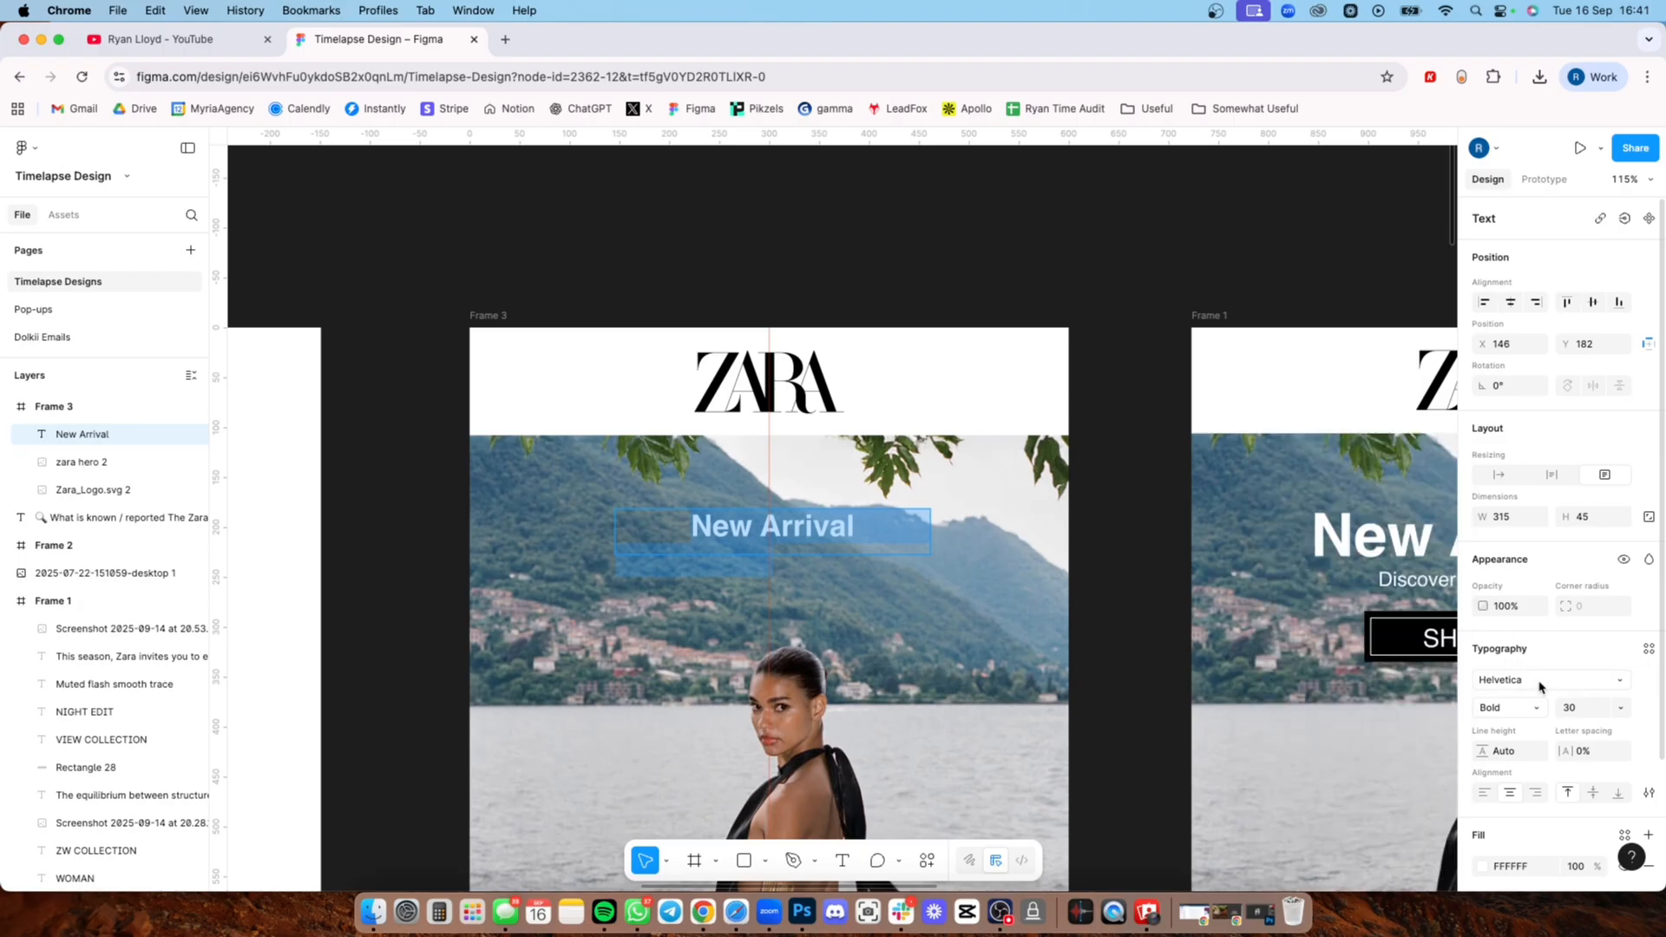
pyautogui.click(1508, 709)
pyautogui.click(1515, 690)
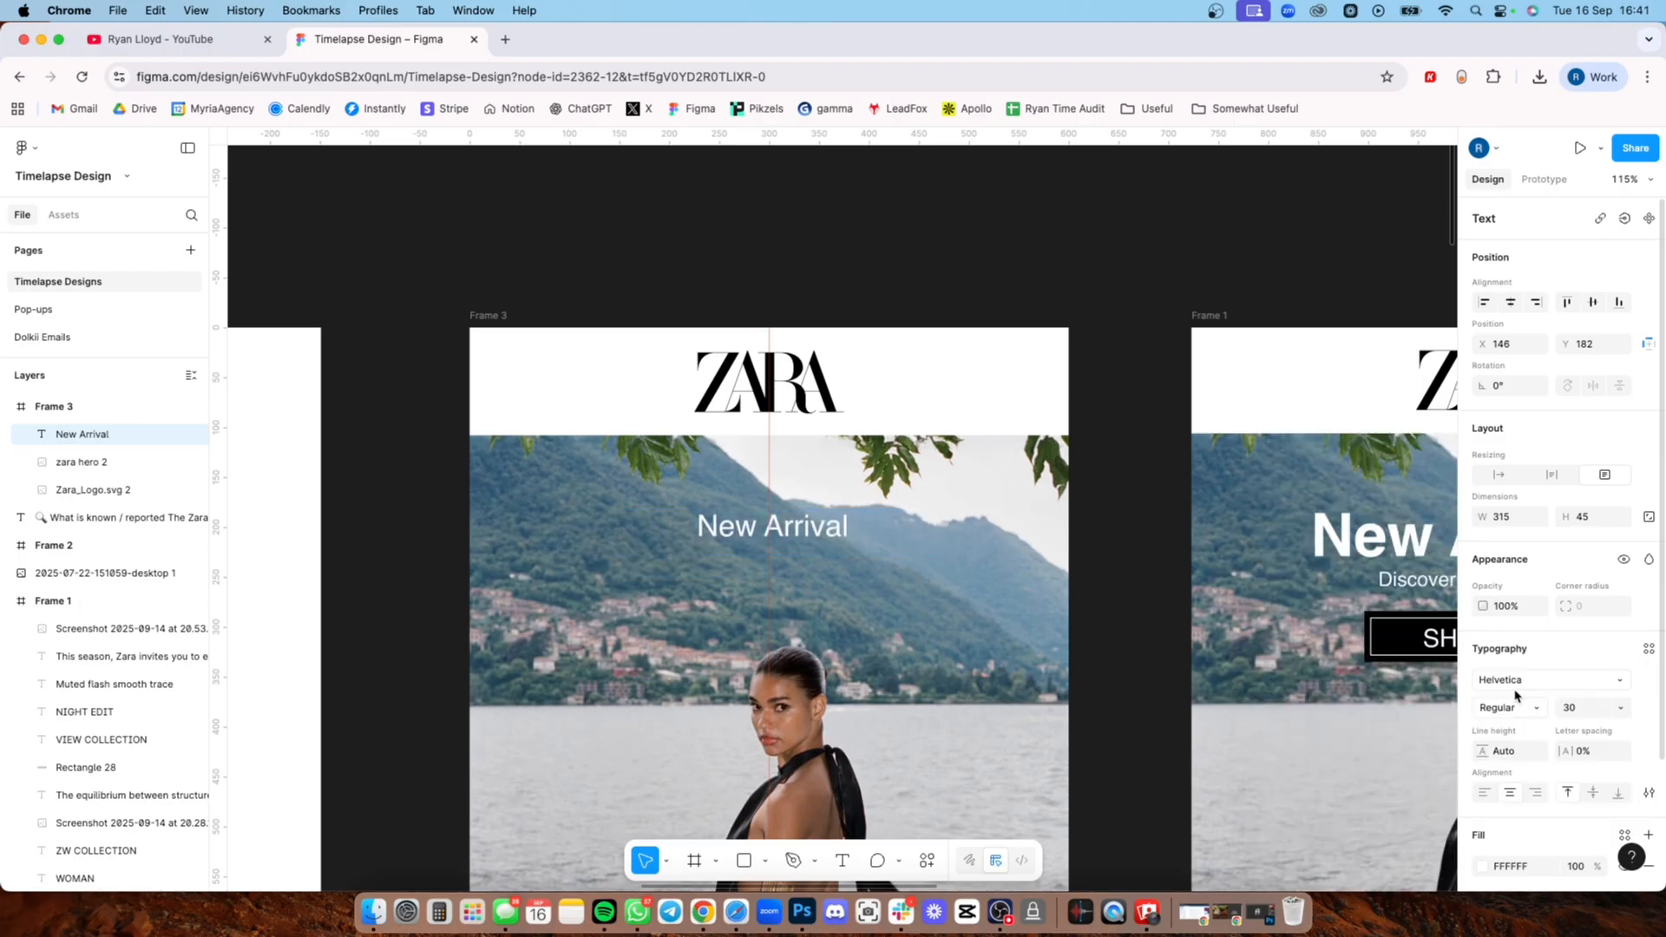
pyautogui.click(1503, 709)
pyautogui.click(1512, 687)
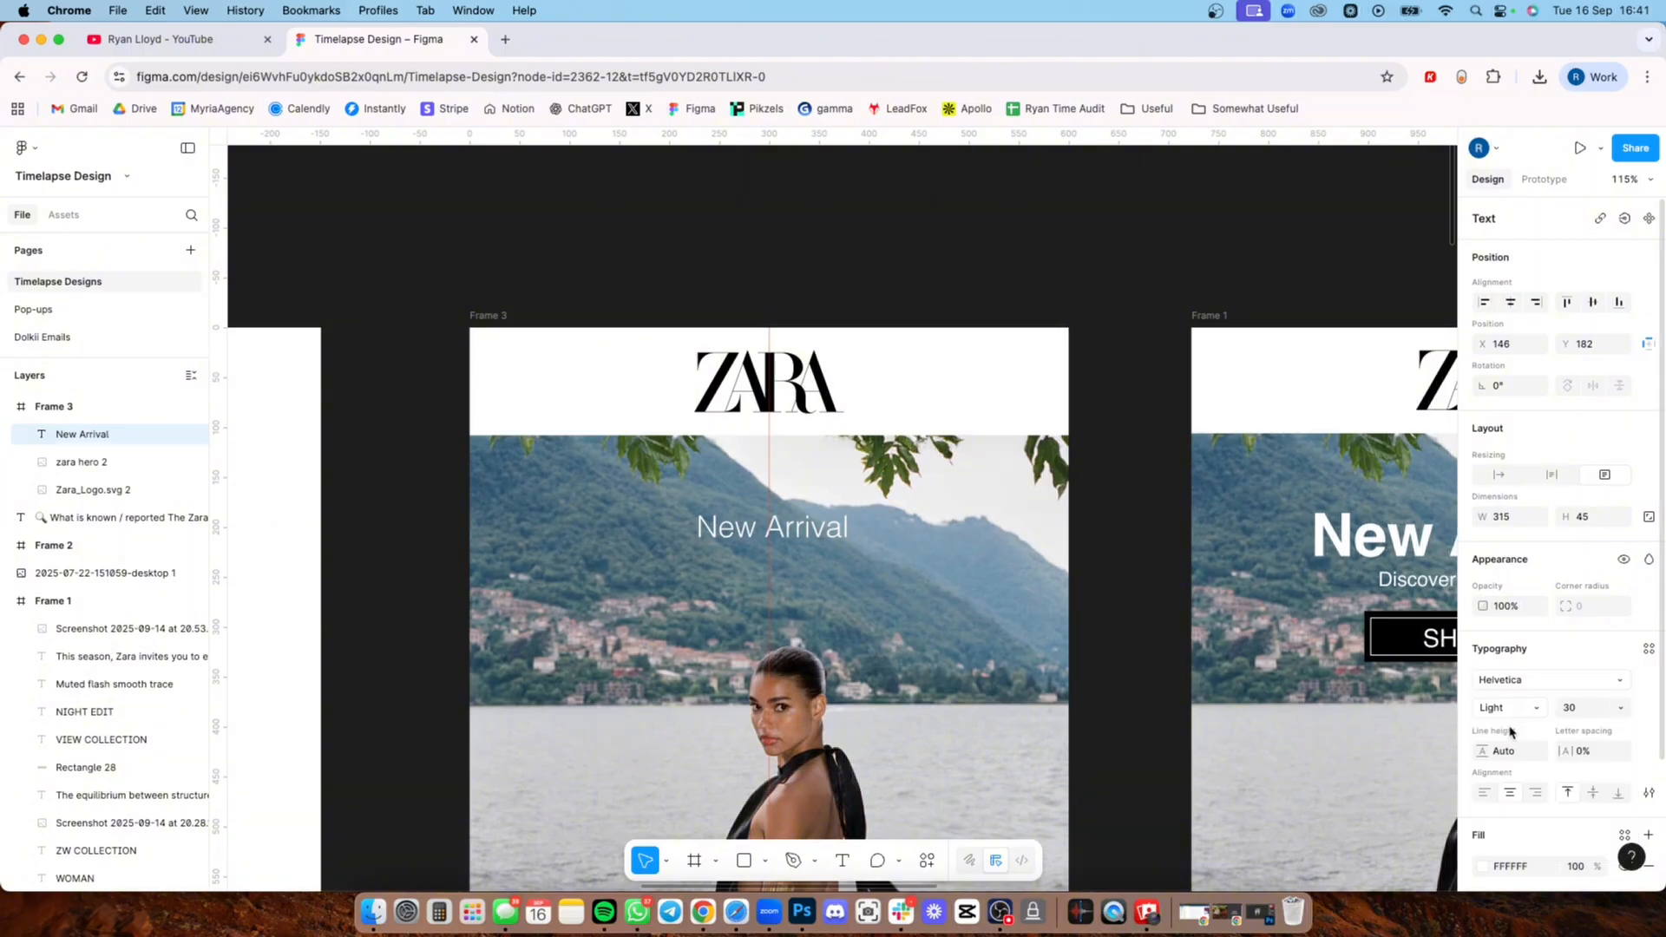
pyautogui.click(1509, 710)
pyautogui.click(1512, 748)
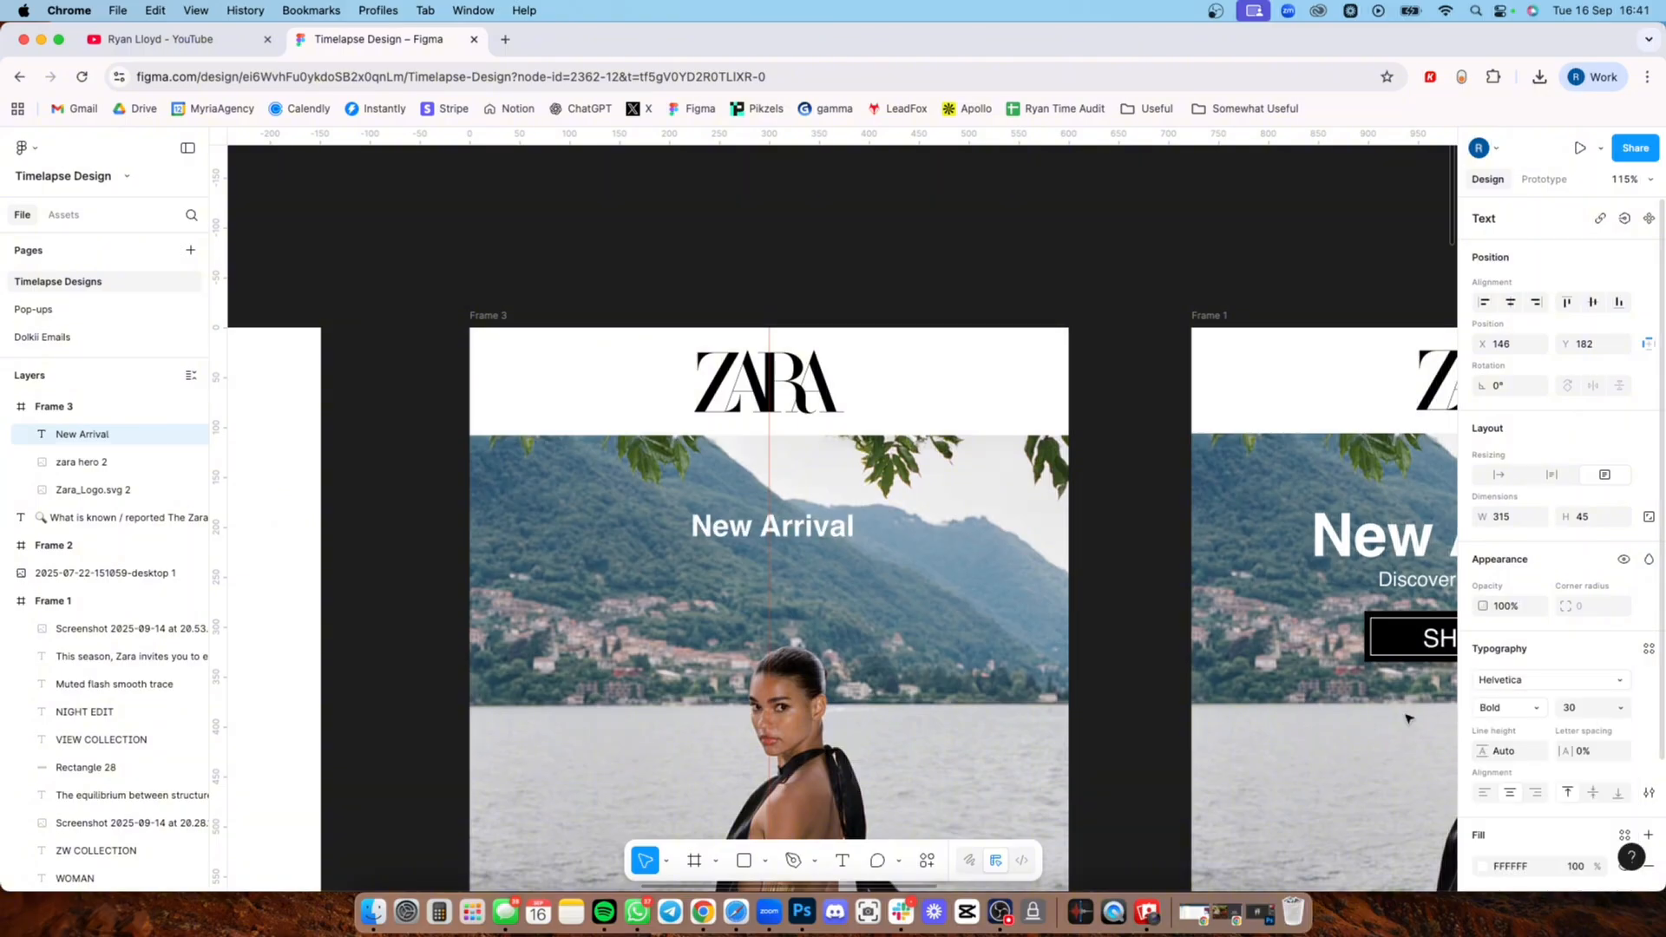
# Step: Try font sizes 40 and 50 on the New Arrival heading
pyautogui.doubleClick(775, 531)
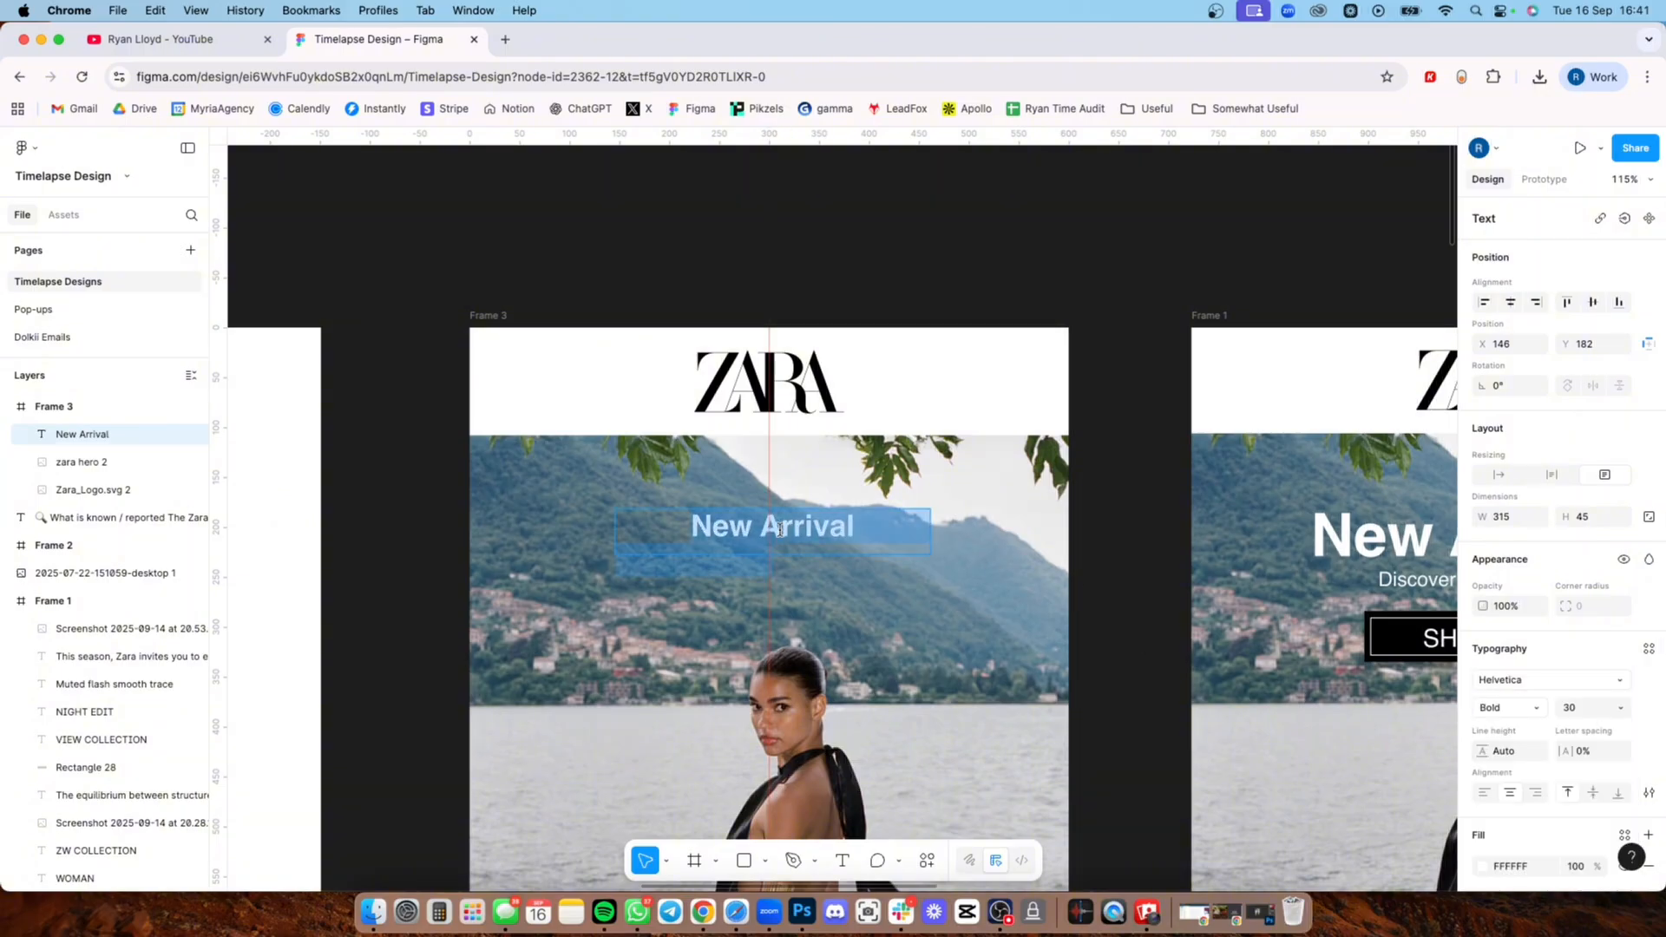
pyautogui.click(1576, 712)
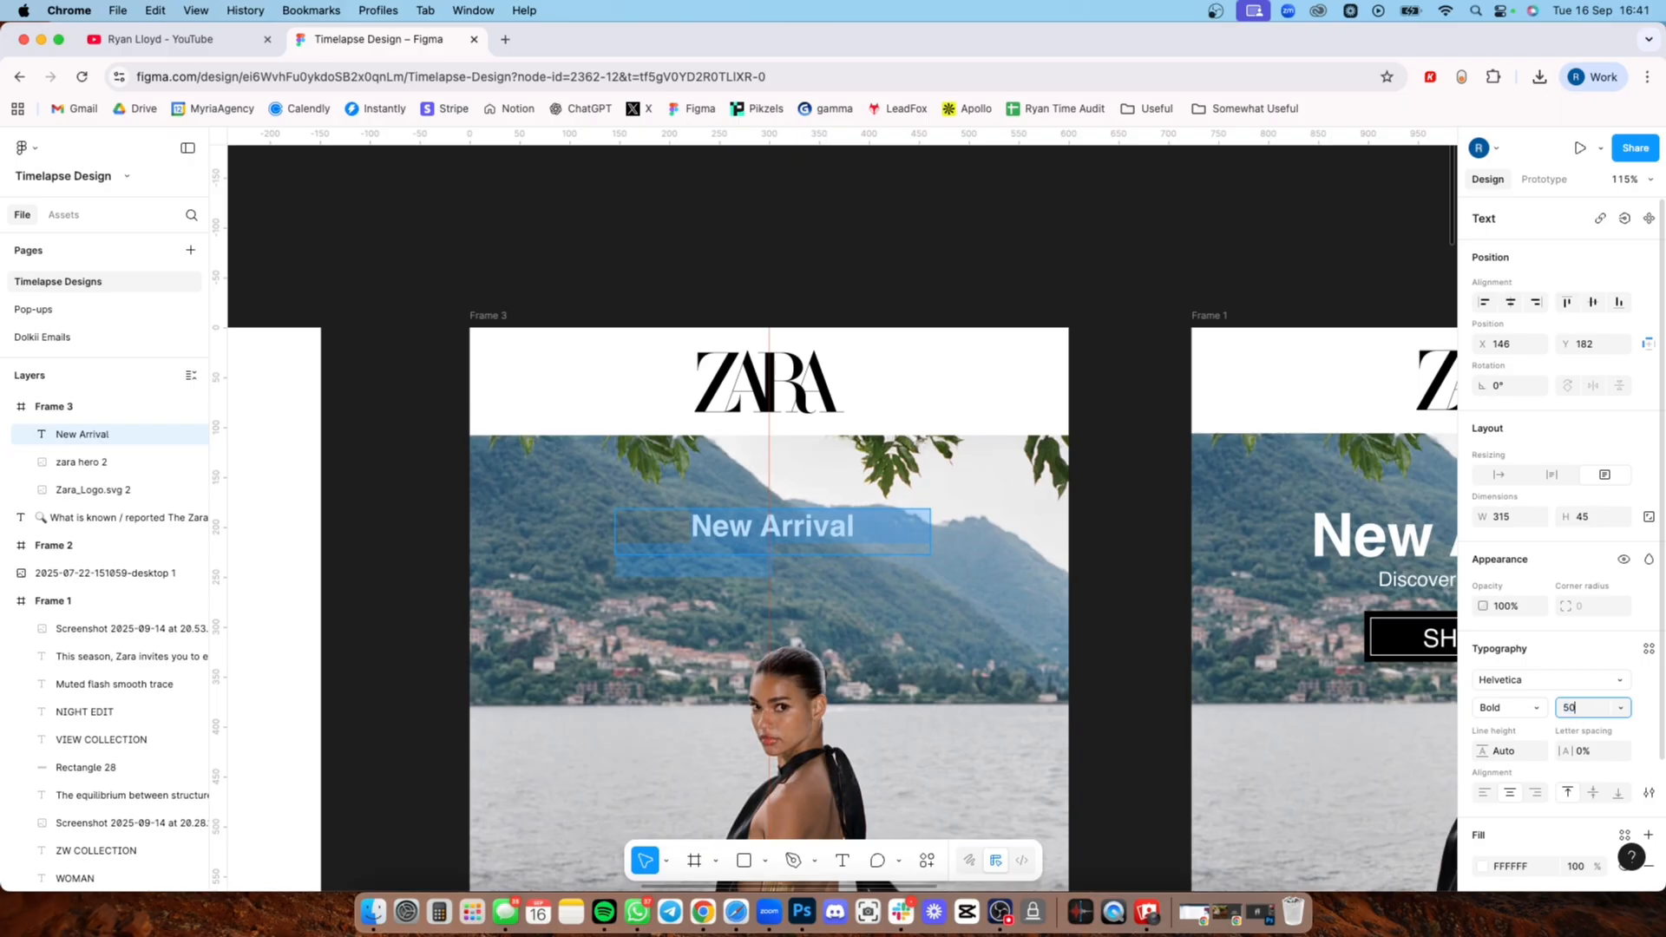
pyautogui.write('40')
pyautogui.press('Return')
pyautogui.write('50')
pyautogui.press('Return')
# Step: Check the font size of the redesign's heading and set the New Arrival heading to size 60
pyautogui.click(1351, 537)
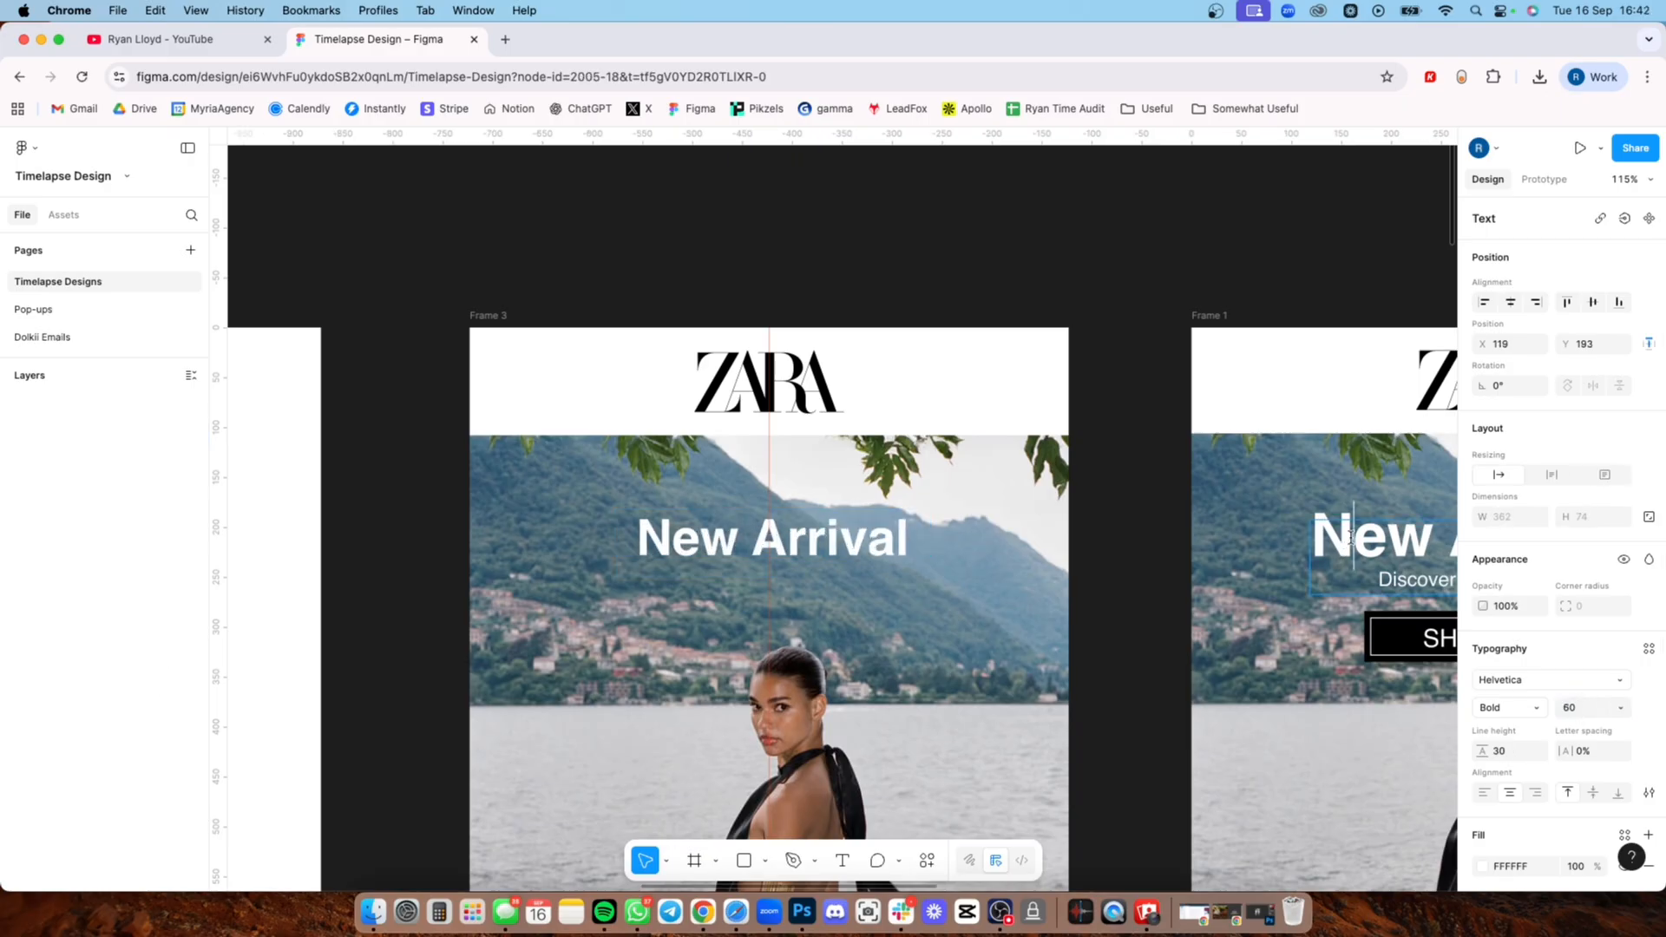
pyautogui.doubleClick(816, 546)
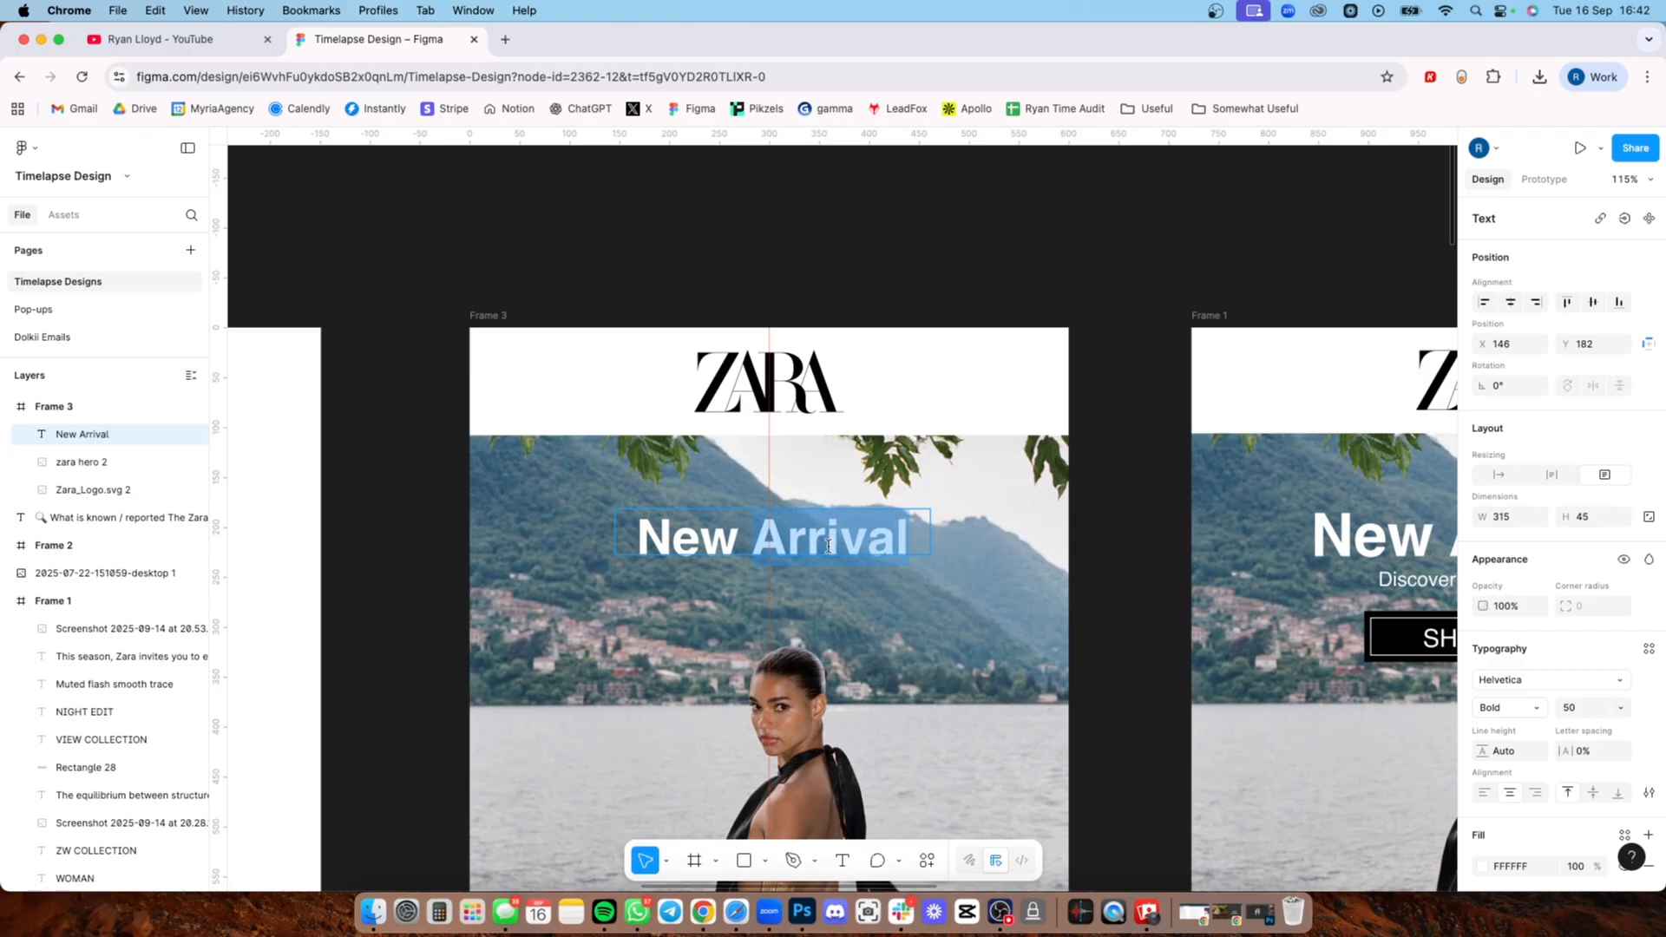
pyautogui.press('super+a')
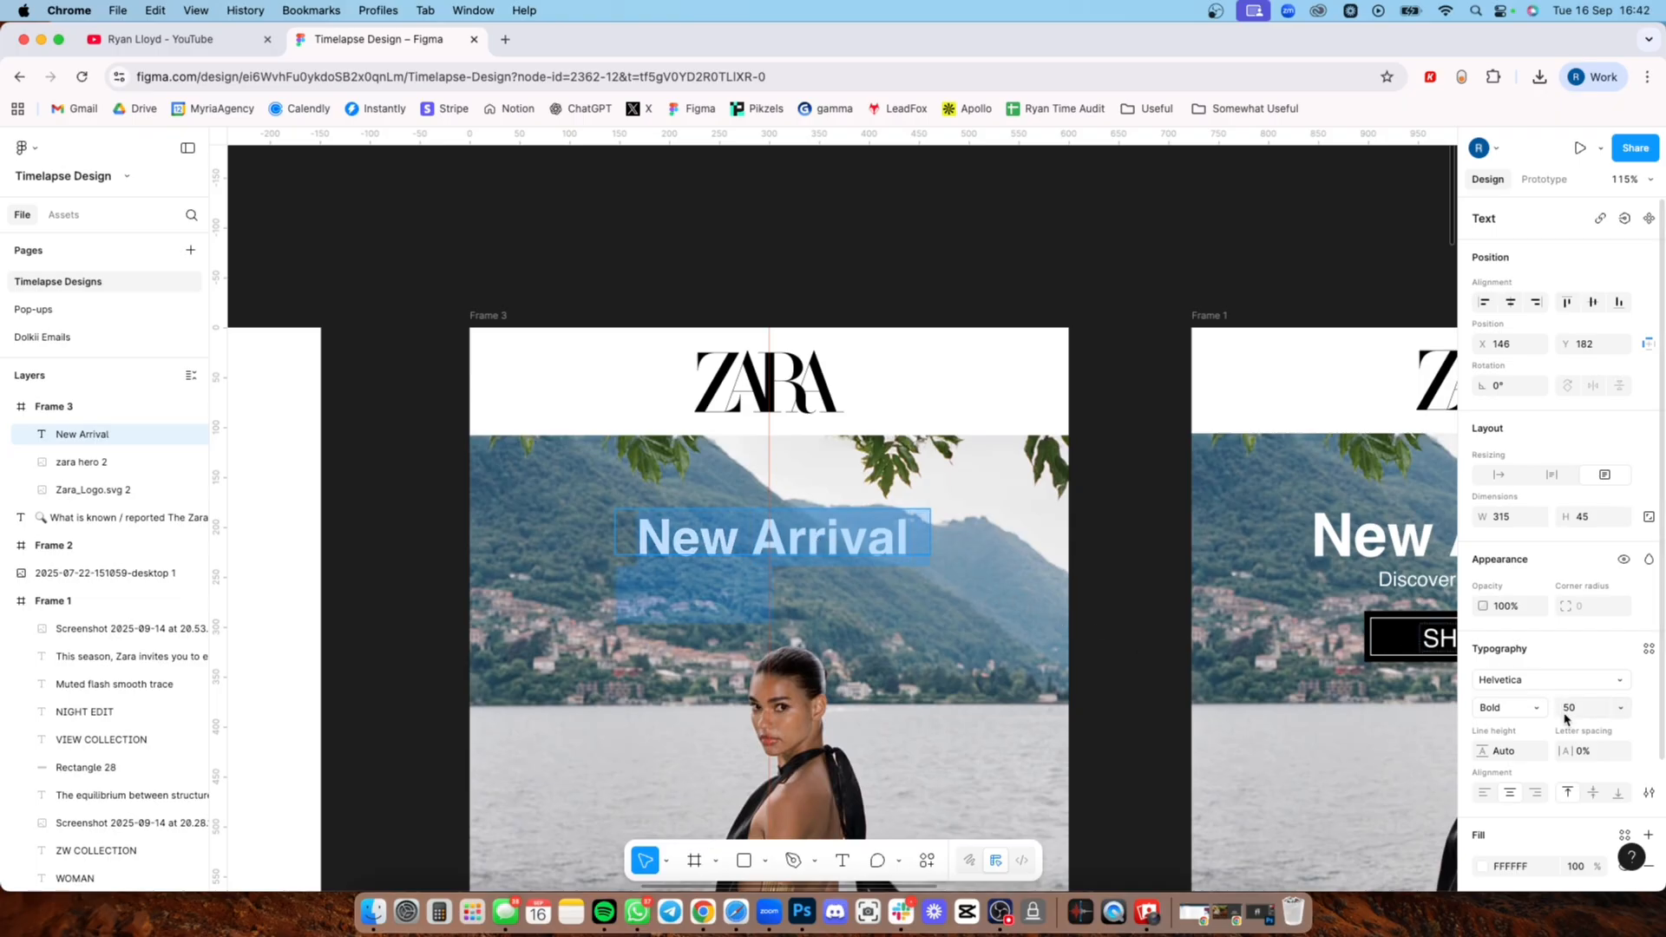
pyautogui.click(1620, 708)
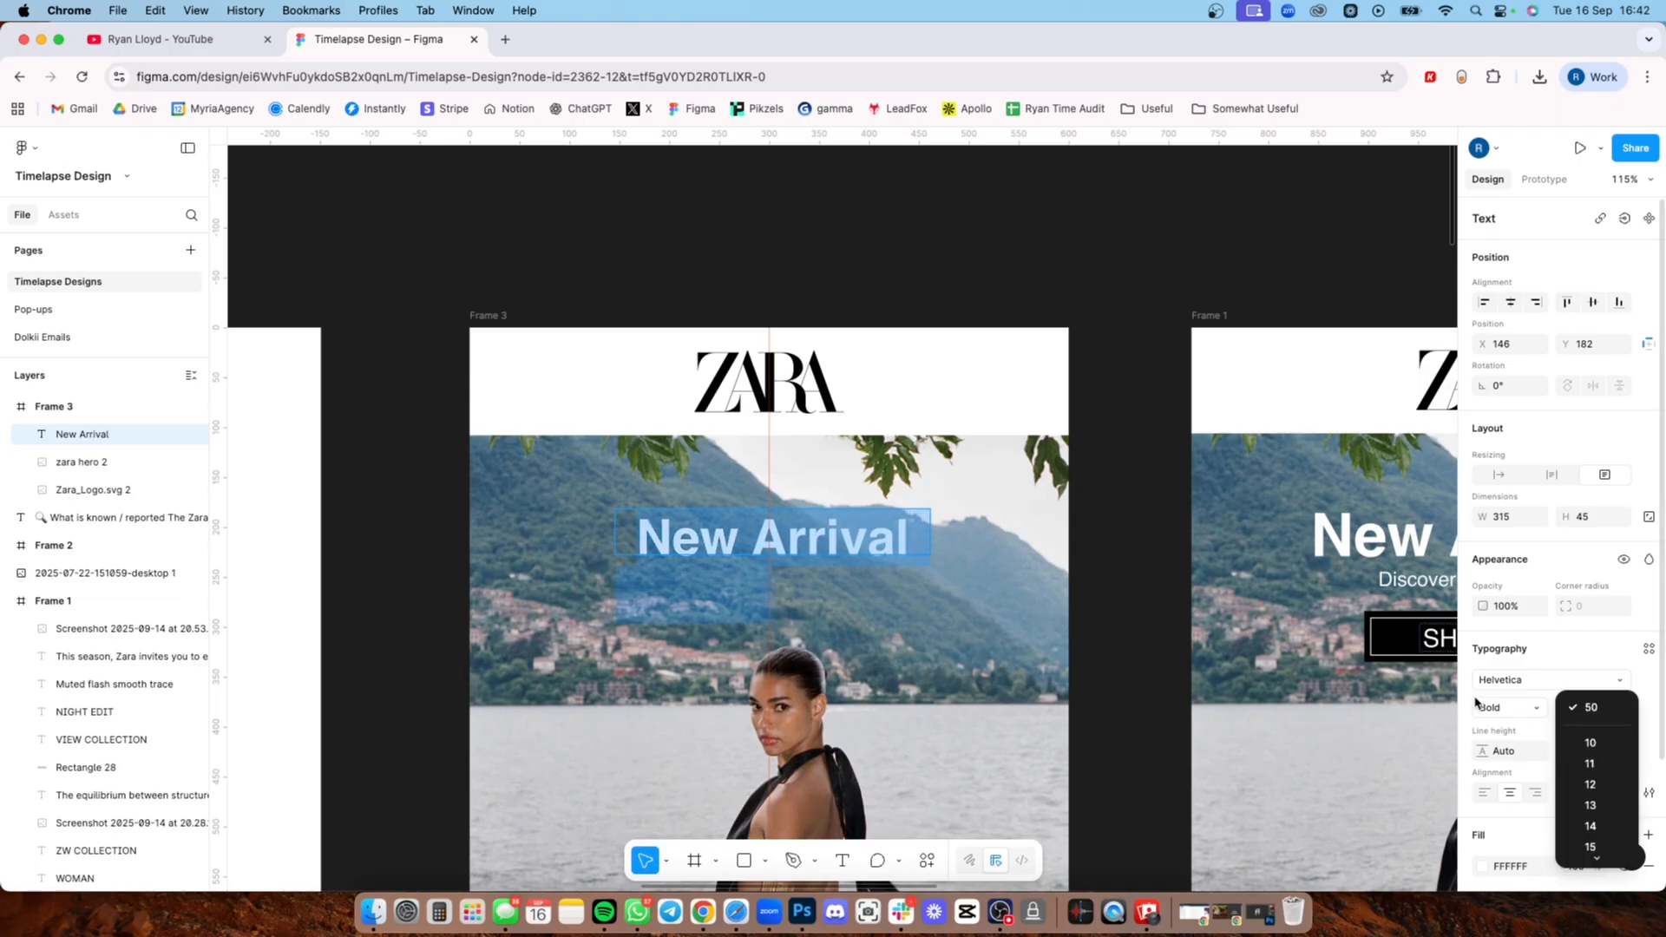
pyautogui.click(1579, 708)
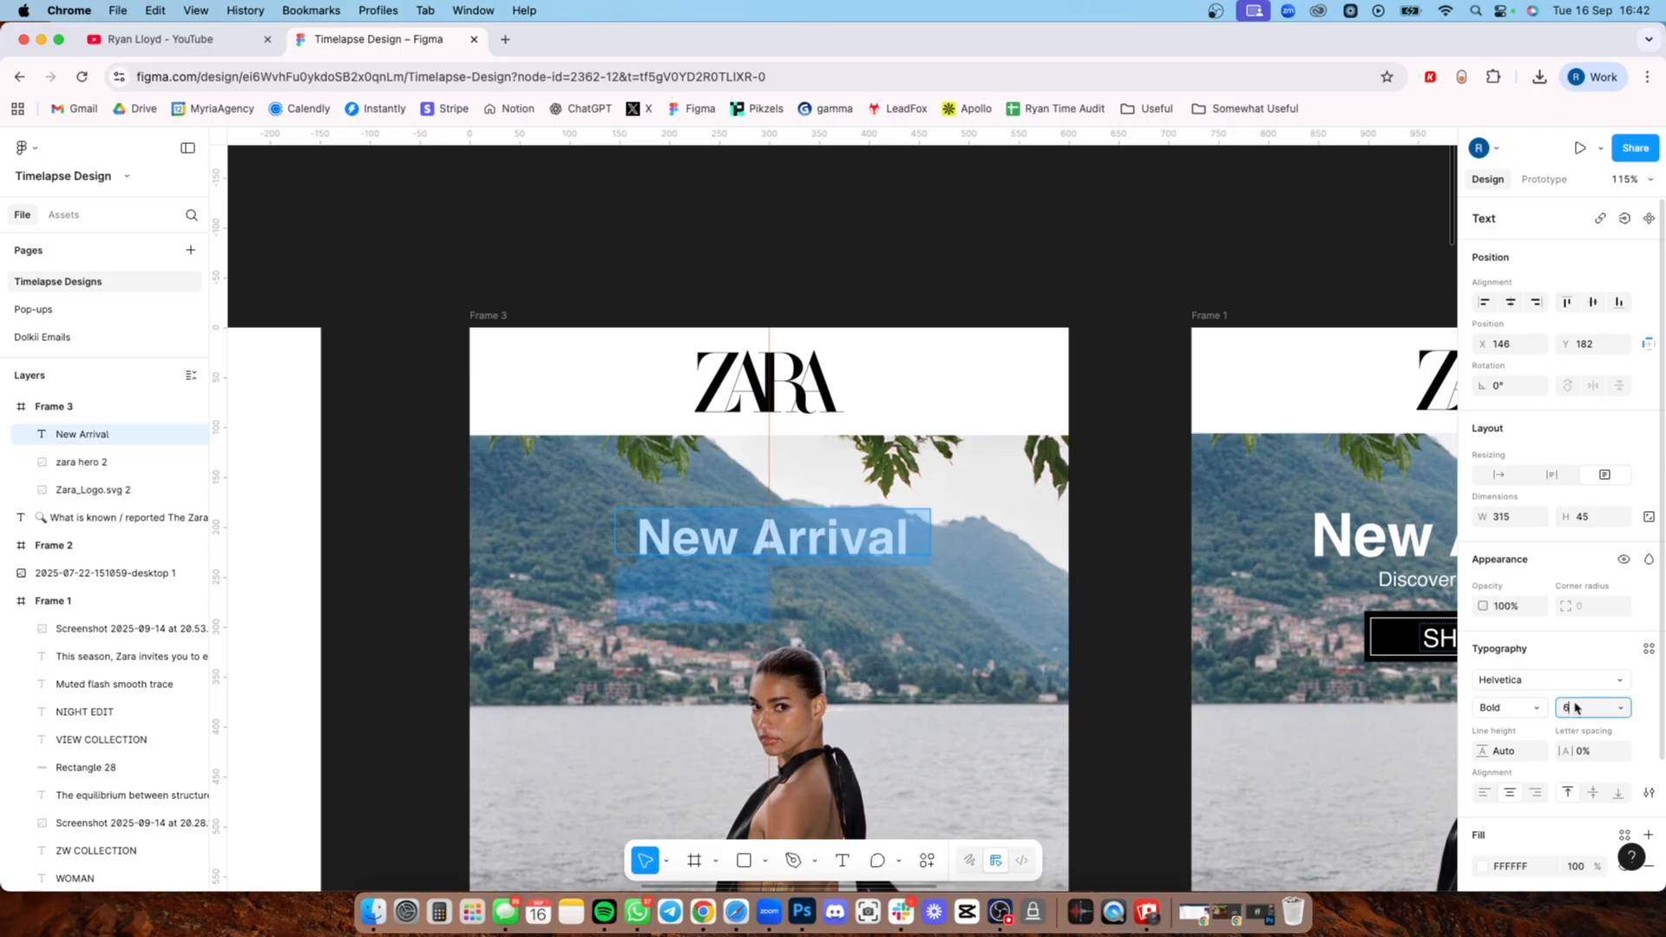
pyautogui.write('60')
pyautogui.press('Return')
pyautogui.press('Escape')
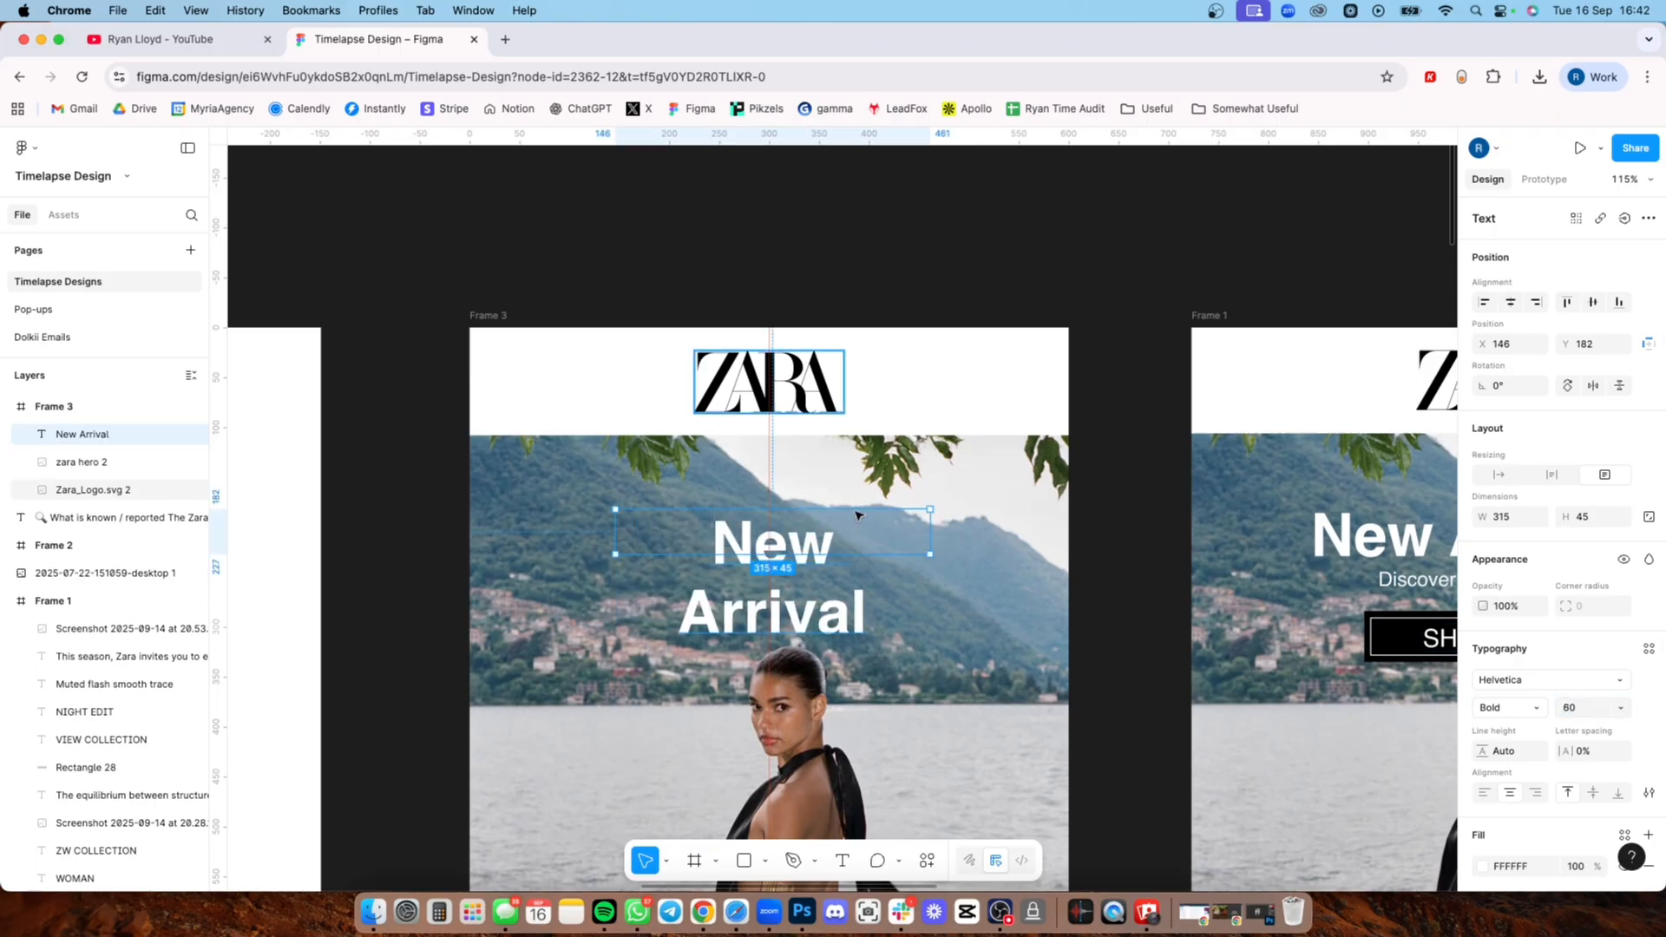
# Step: Resize the New Arrival text box to 331 × 57 so the heading fits on one line
pyautogui.moveTo(928, 533); pyautogui.dragTo(945, 539)
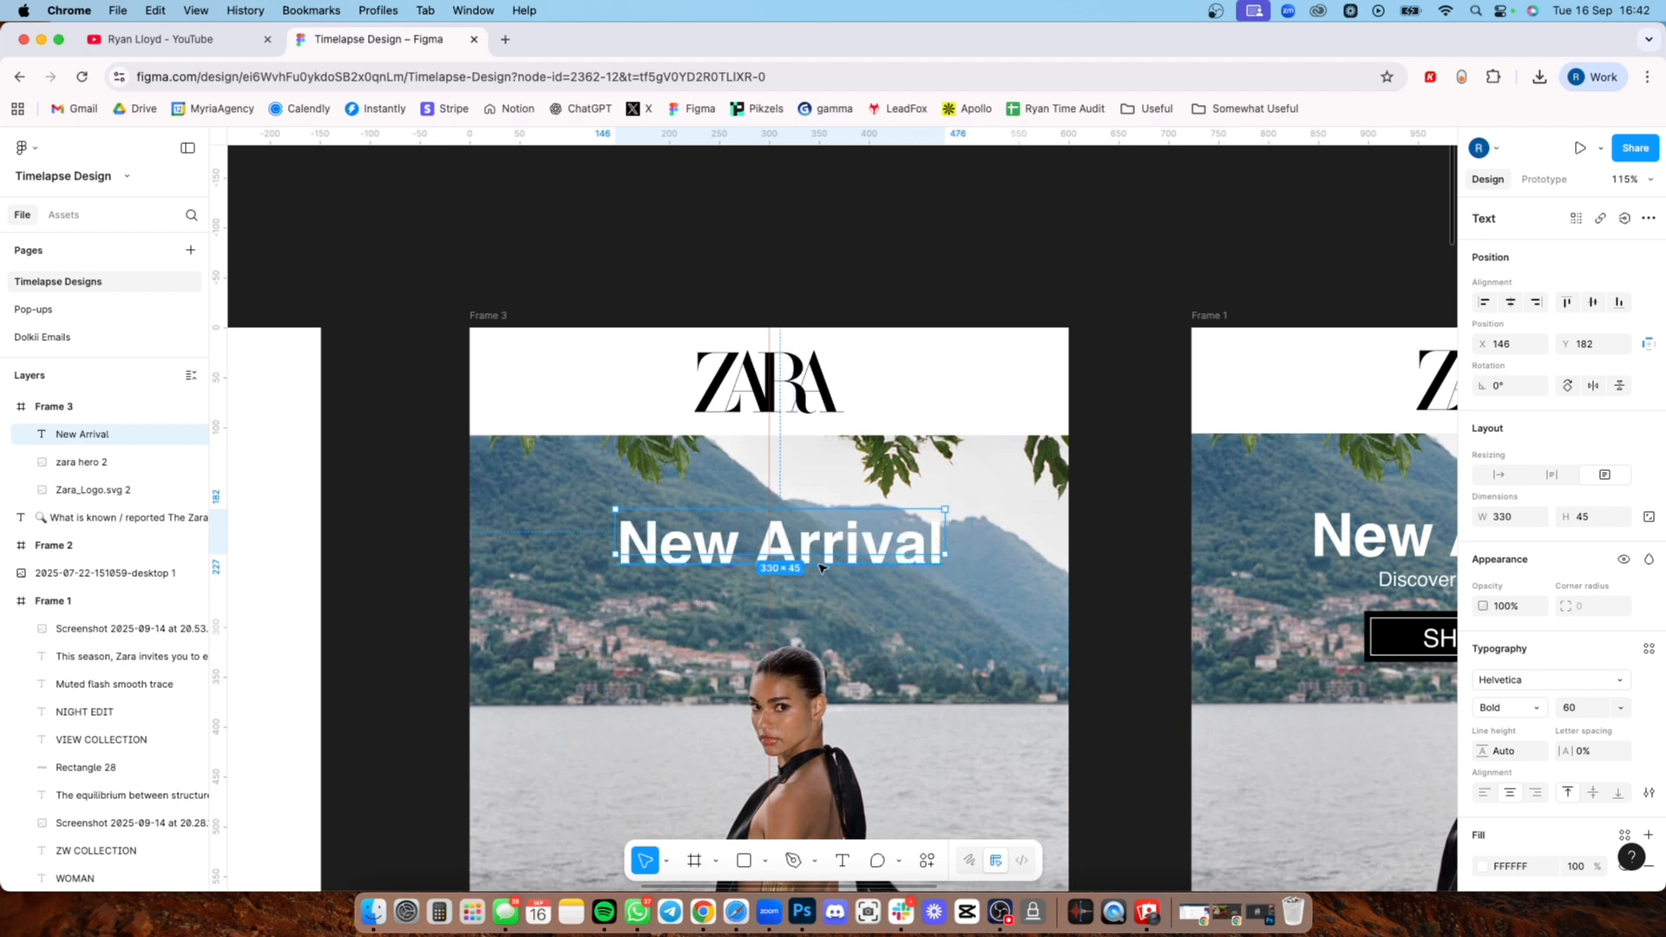
pyautogui.moveTo(811, 569); pyautogui.dragTo(811, 579)
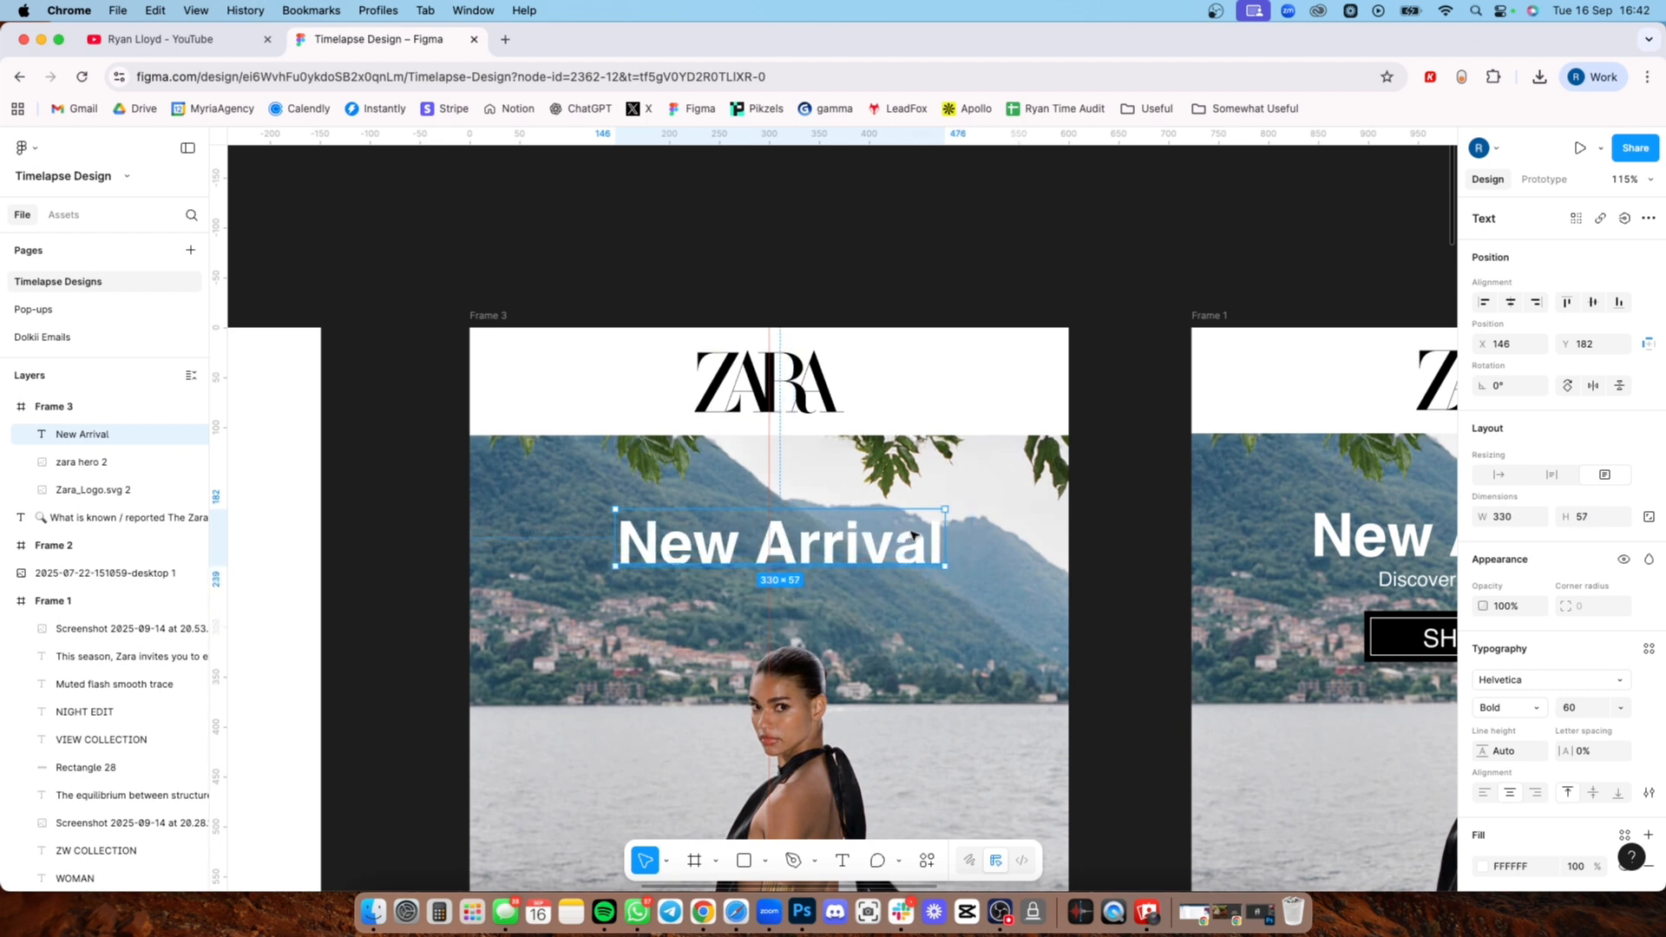
pyautogui.click(823, 180)
pyautogui.scroll(3, 749, 564)
pyautogui.click(785, 548)
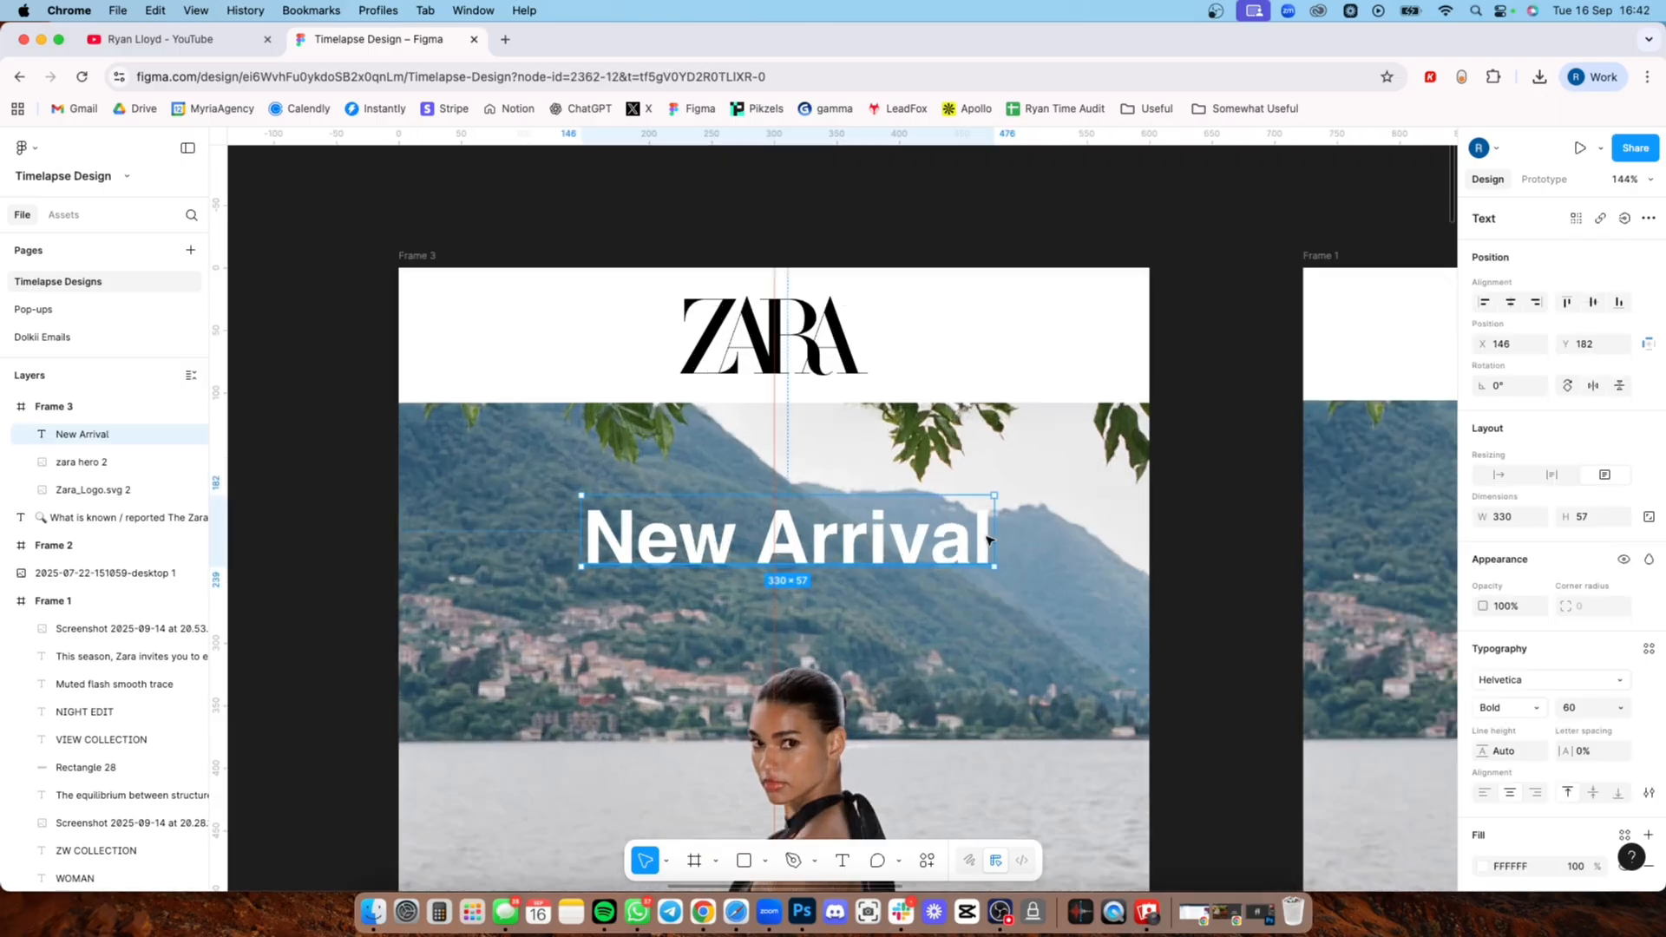
pyautogui.moveTo(993, 532)
pyautogui.mouseDown()
pyautogui.moveTo(1018, 532)
pyautogui.moveTo(973, 531)
pyautogui.moveTo(1148, 532)
pyautogui.moveTo(963, 534)
pyautogui.moveTo(995, 544)
pyautogui.mouseUp()
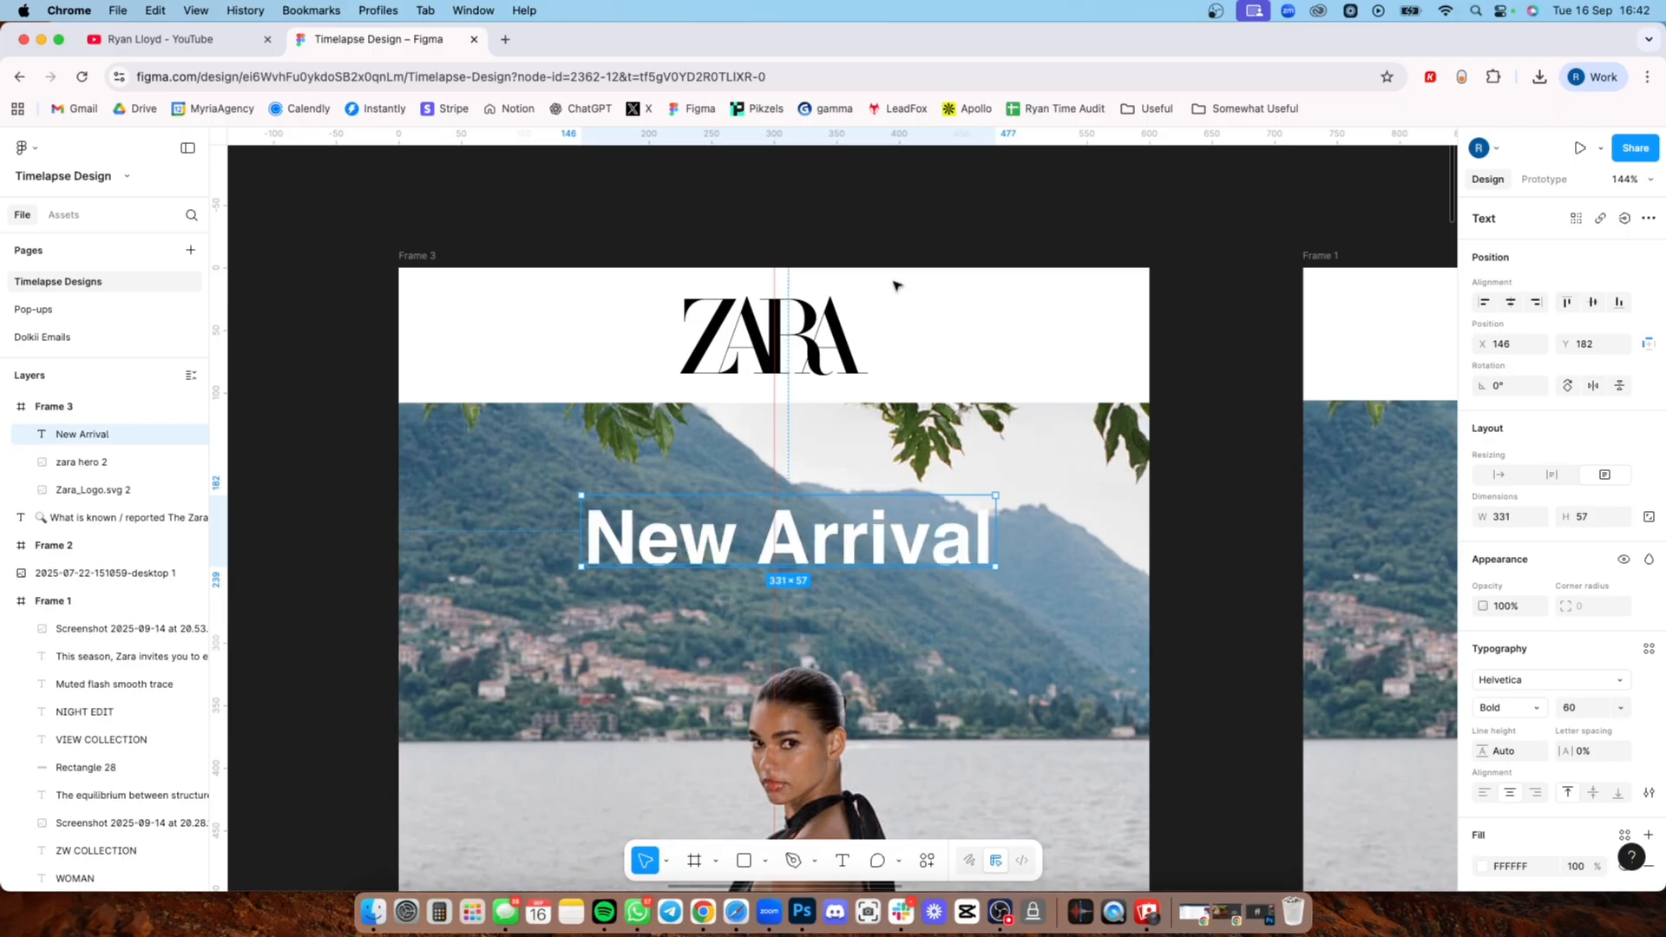
# Step: Move the New Arrival heading up and centre it on the vertical guide, at X 134 and Y 159
pyautogui.click(864, 205)
pyautogui.scroll(-3, 866, 507)
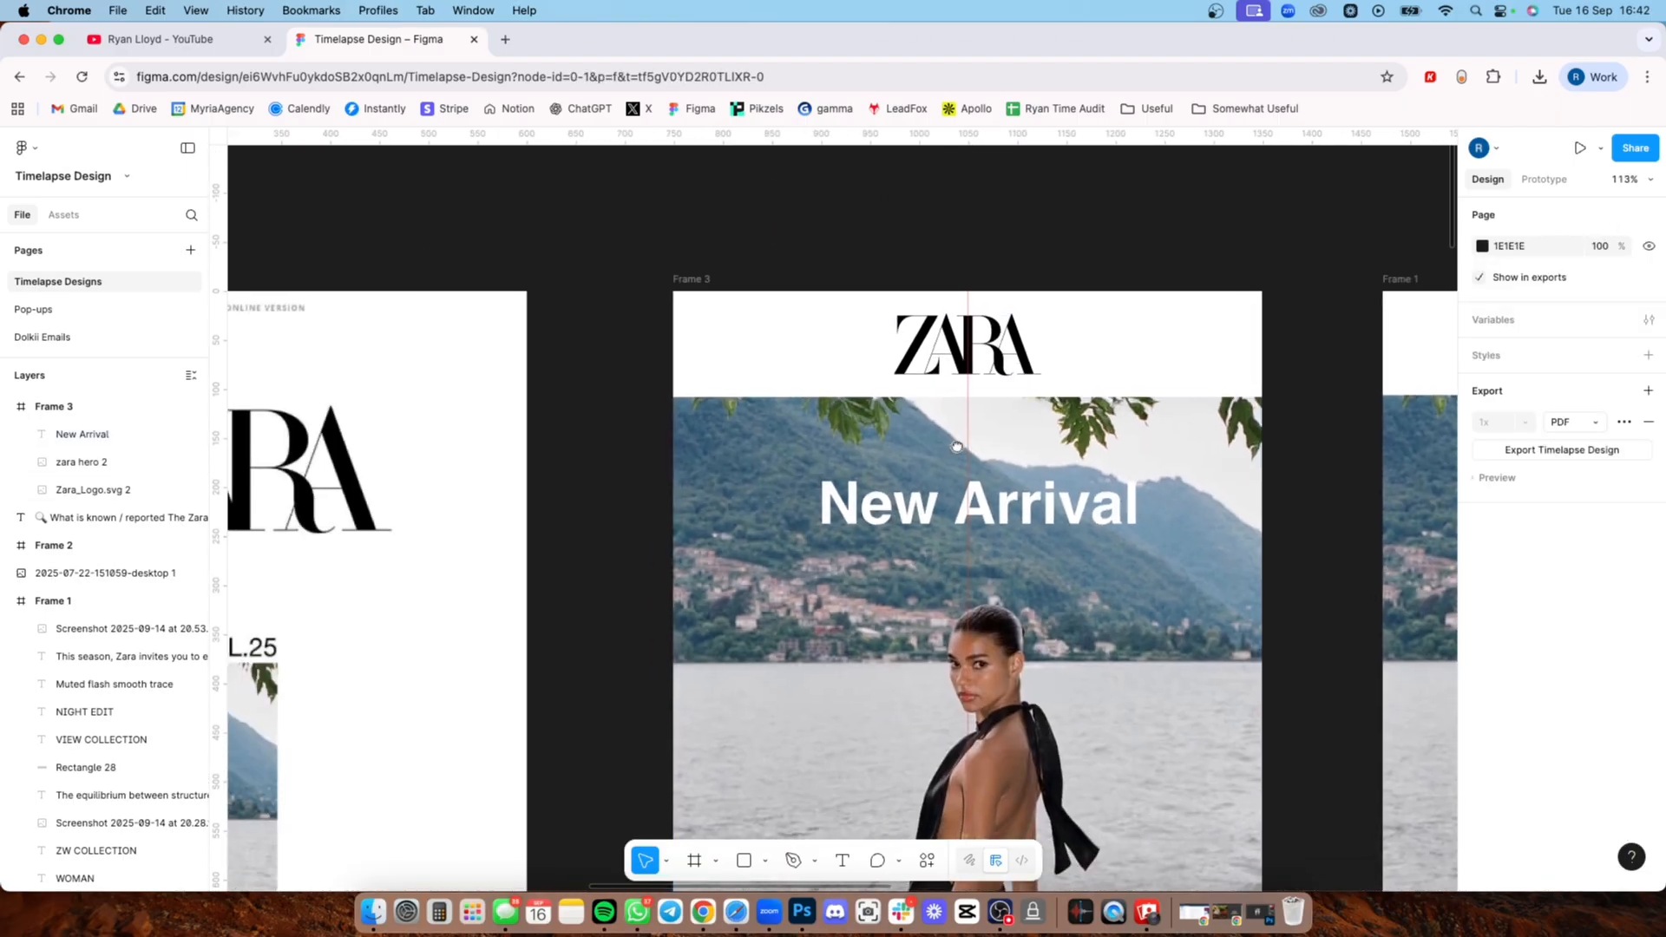
pyautogui.hscroll(5, 866, 508)
pyautogui.click(631, 428)
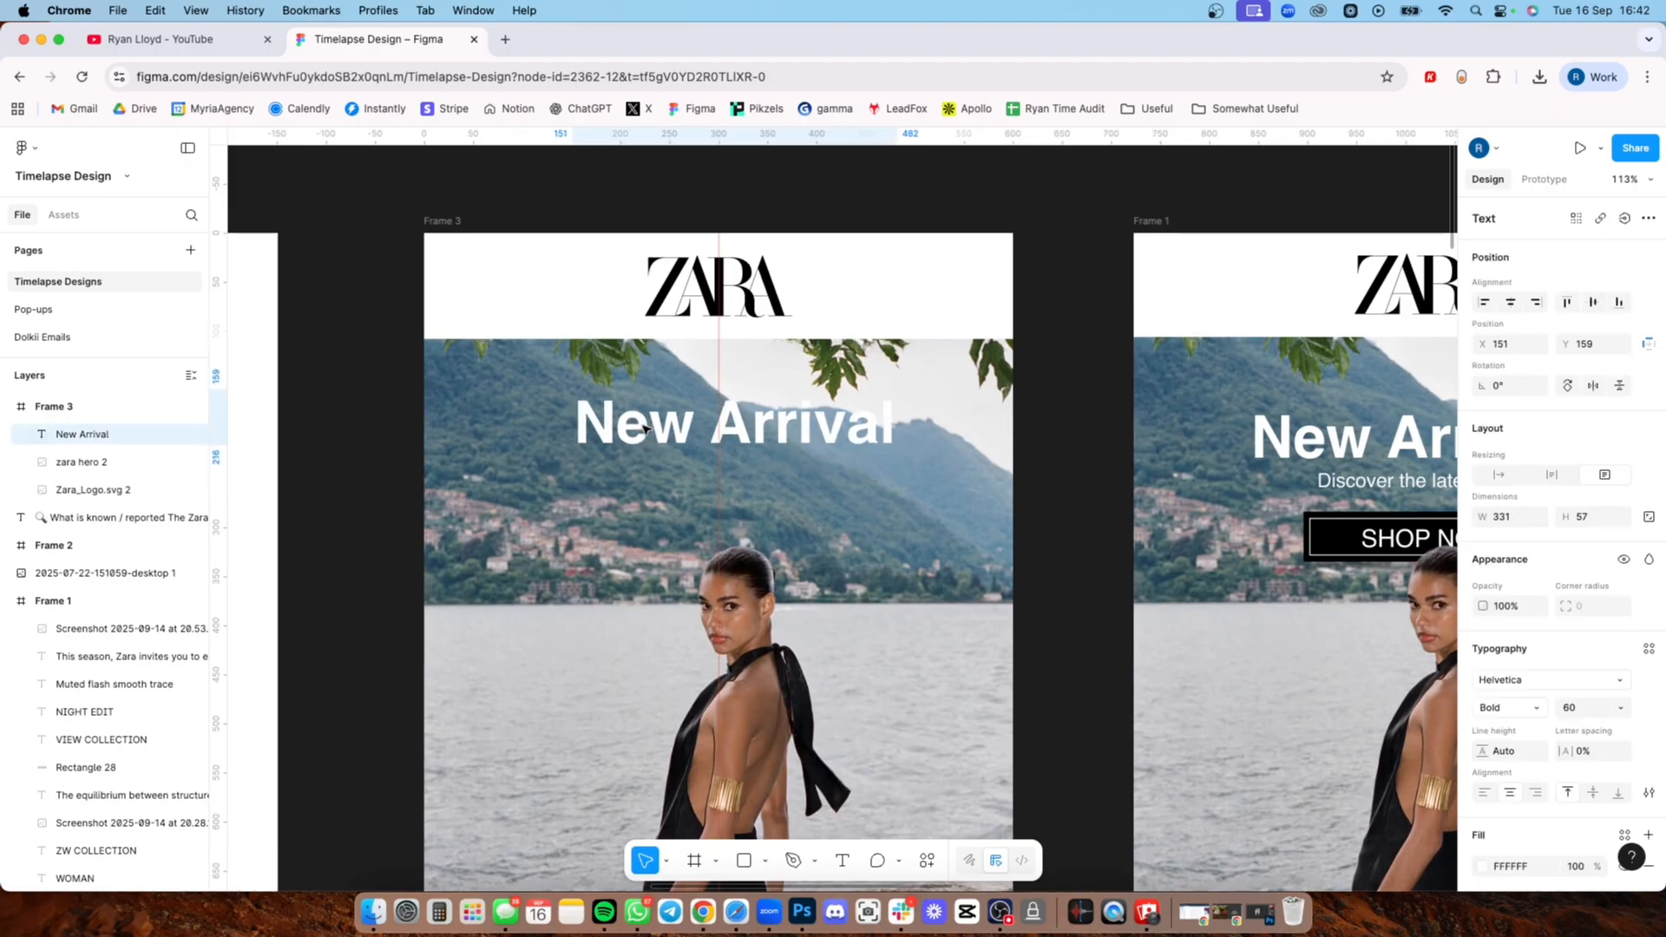
pyautogui.moveTo(631, 429); pyautogui.dragTo(626, 428)
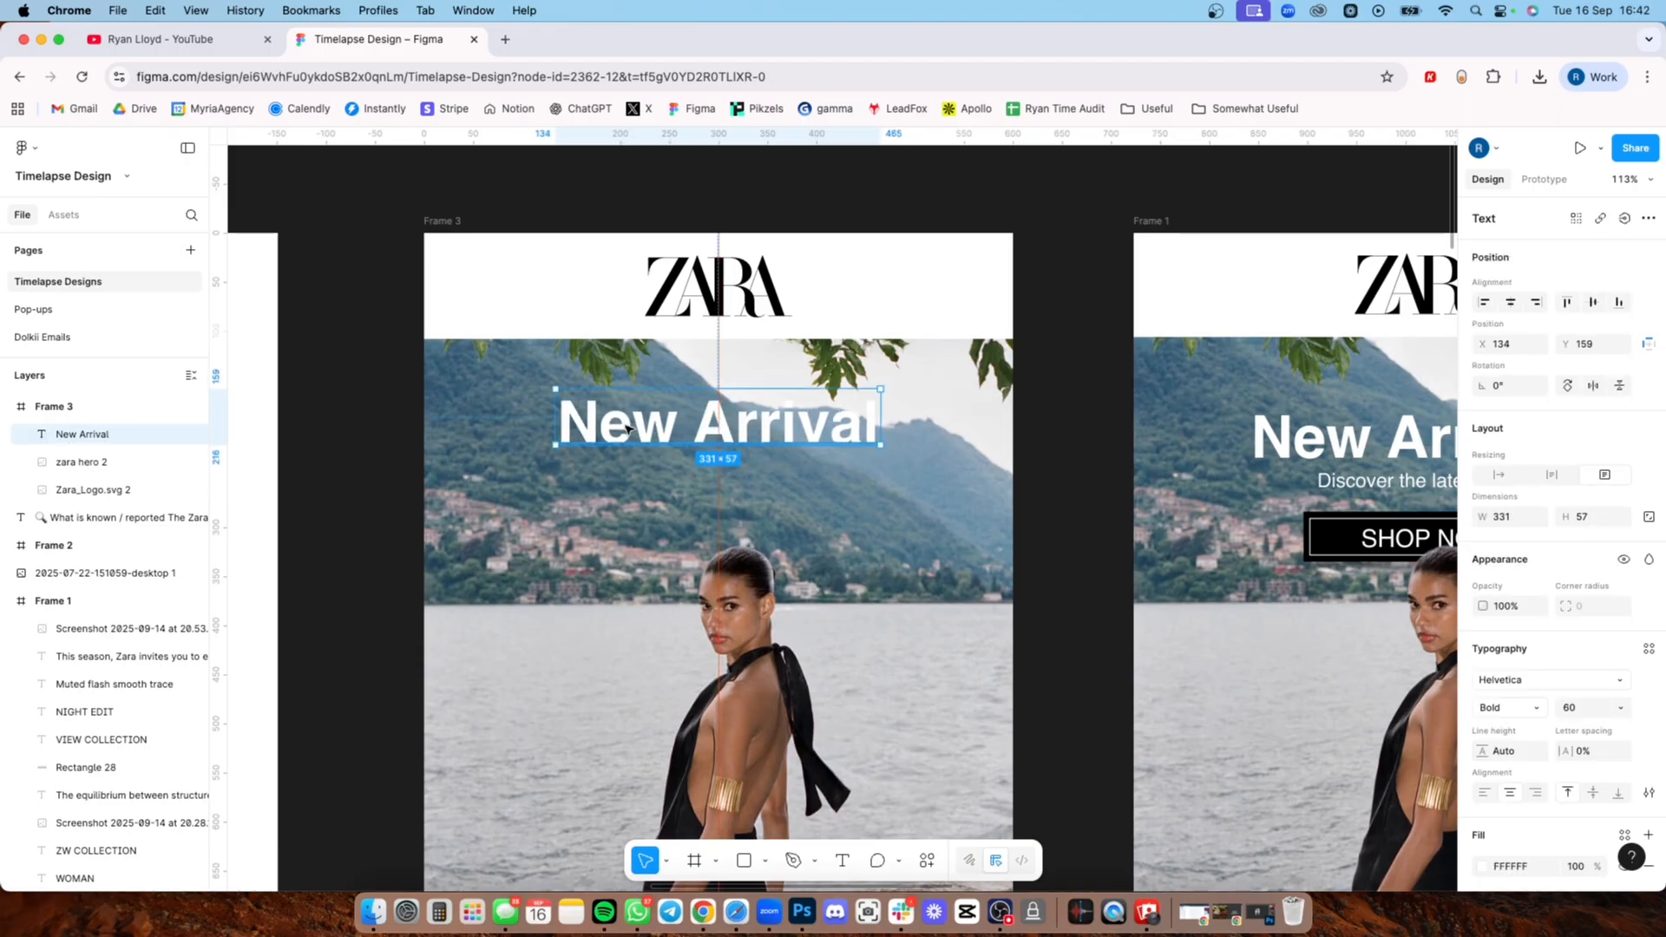
# Step: Change the heading text to "New Arrivals"
pyautogui.scroll(-3, 637, 445)
pyautogui.scroll(-3, 640, 445)
pyautogui.scroll(2, 648, 444)
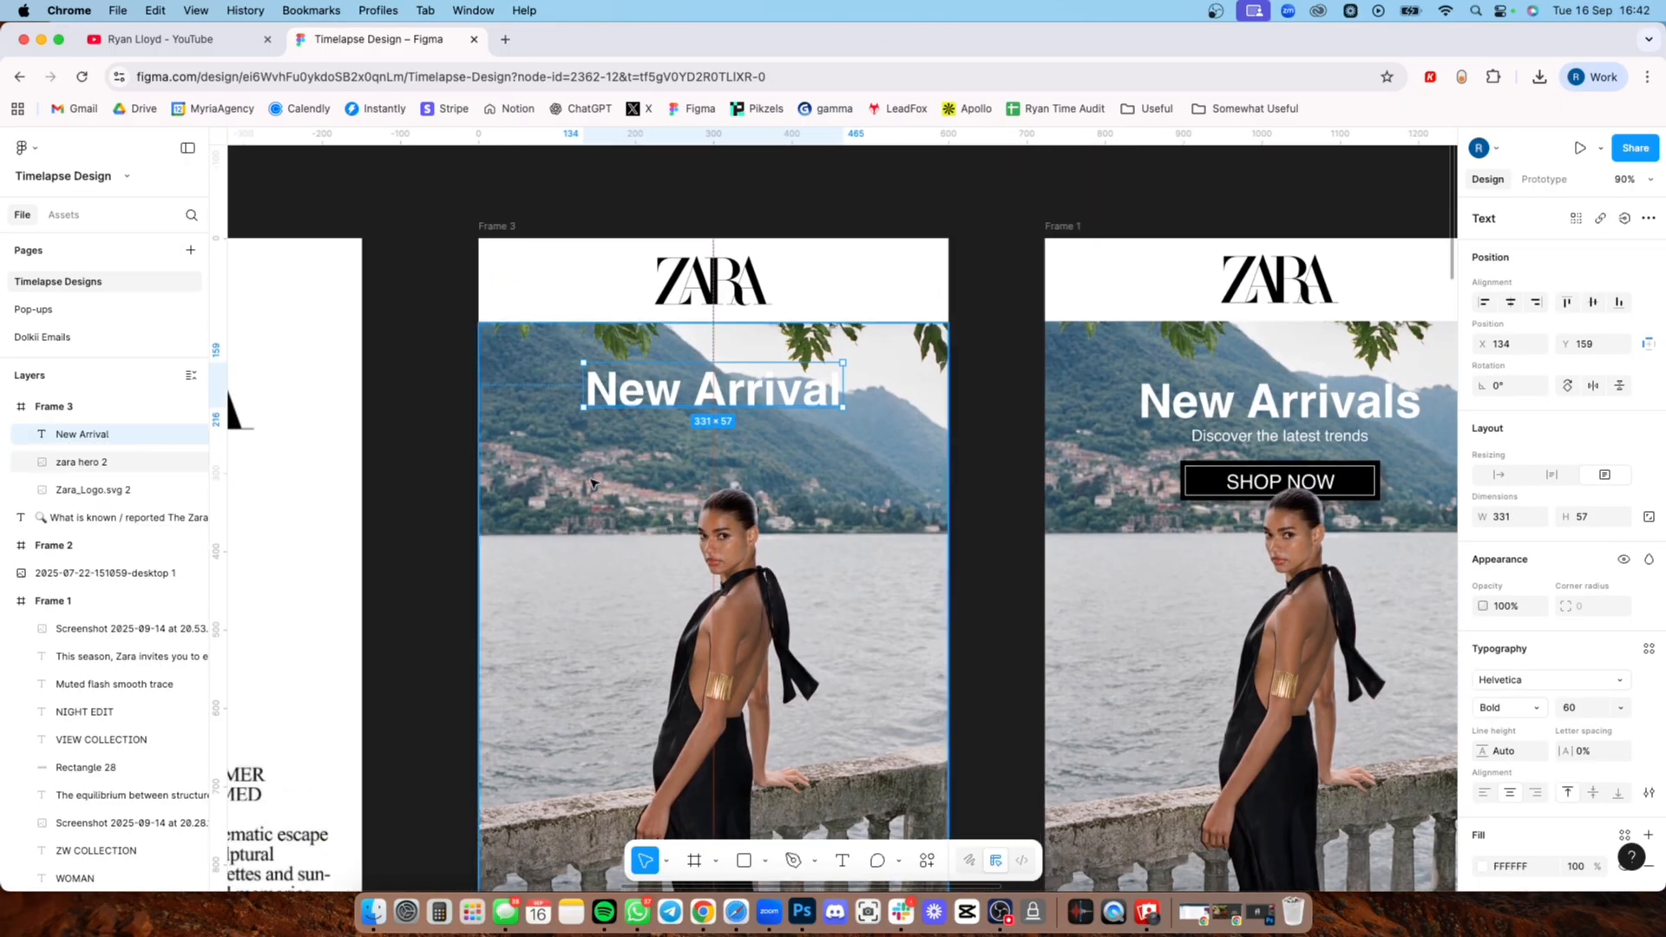
pyautogui.click(451, 429)
pyautogui.doubleClick(813, 389)
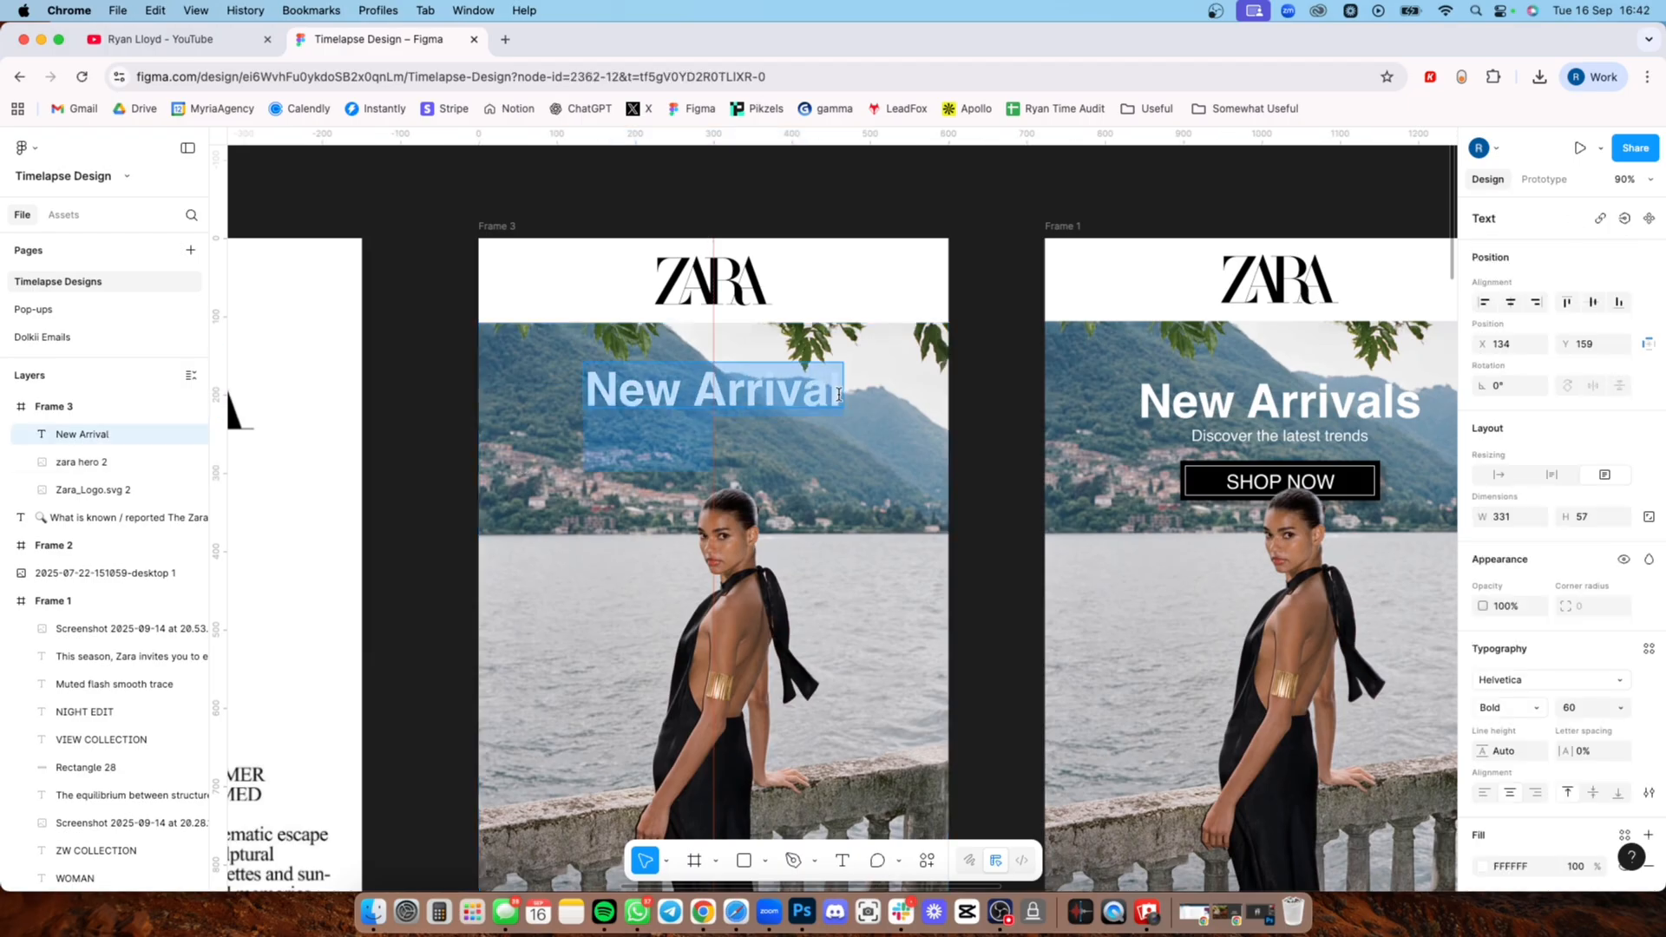
pyautogui.click(836, 390)
pyautogui.write('s')
pyautogui.click(799, 309)
# Step: Add a line of text below the heading reading "discover the latest trends" and set its weight to Regular
pyautogui.scroll(-2, 799, 309)
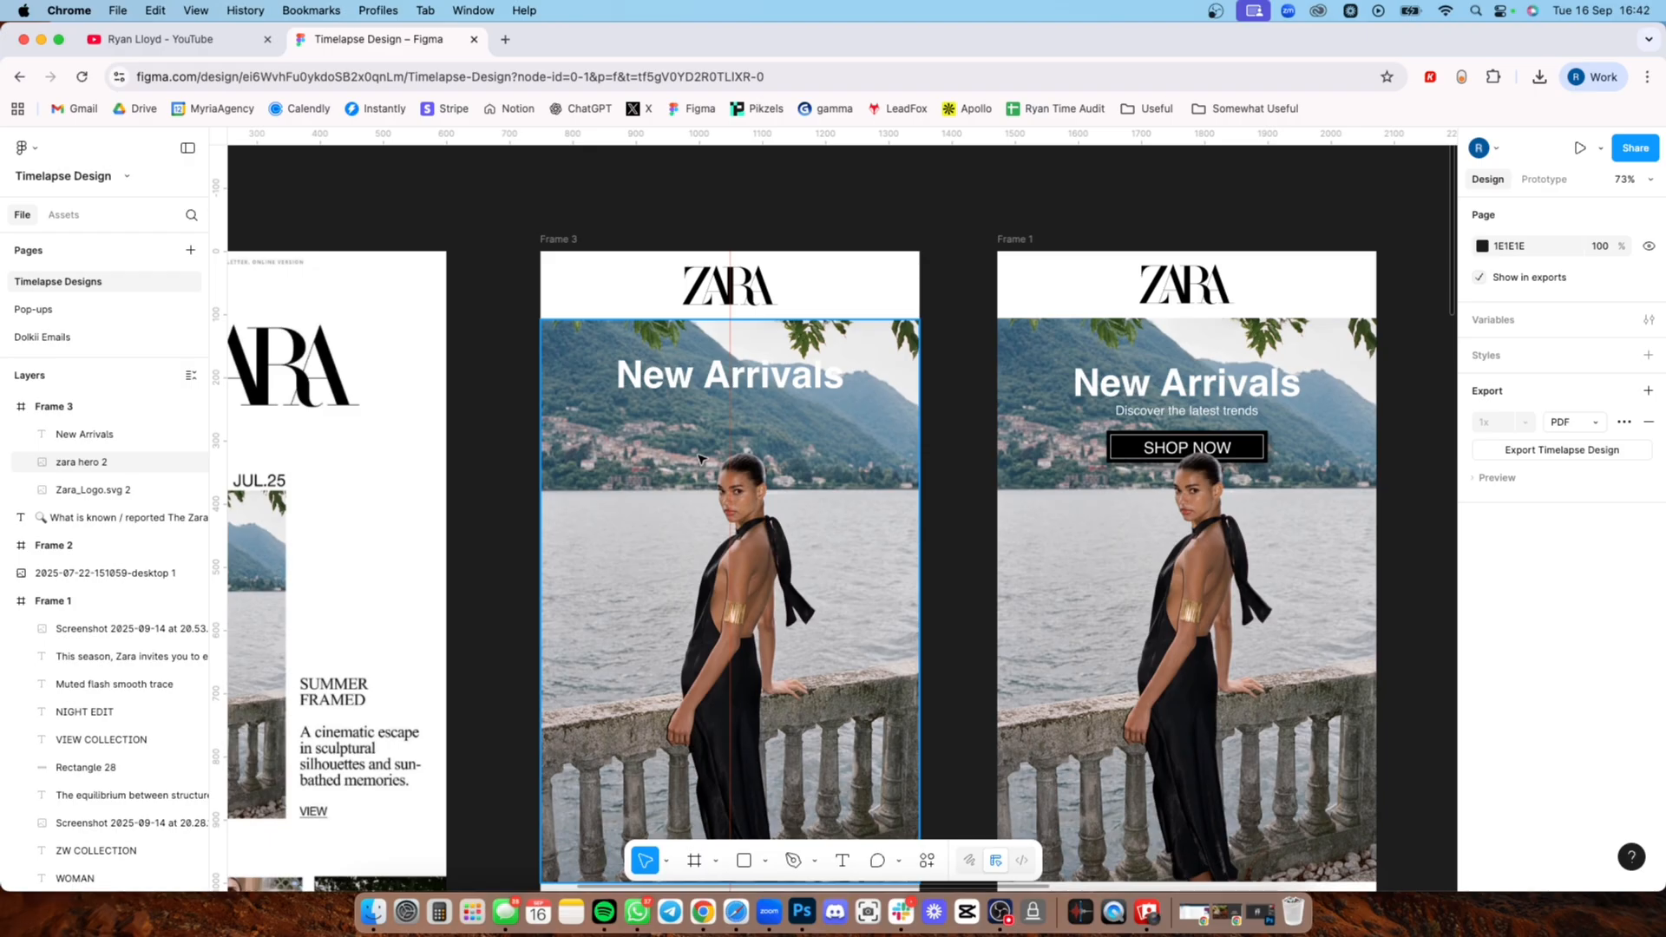
pyautogui.press('super+v')
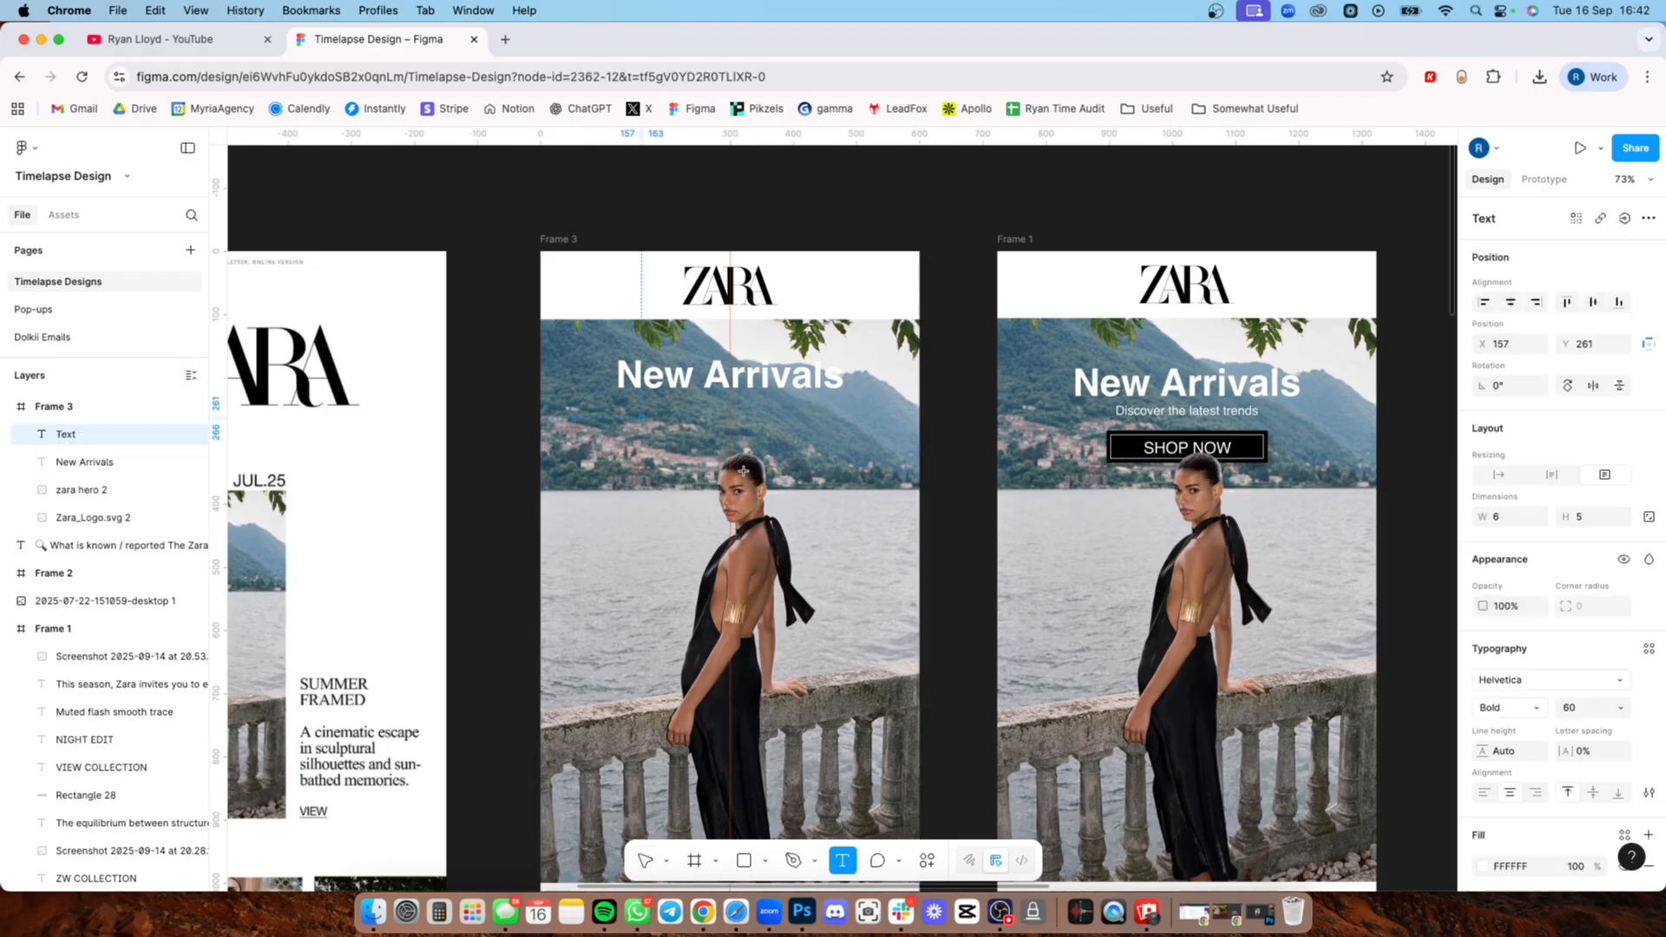
pyautogui.click(1512, 710)
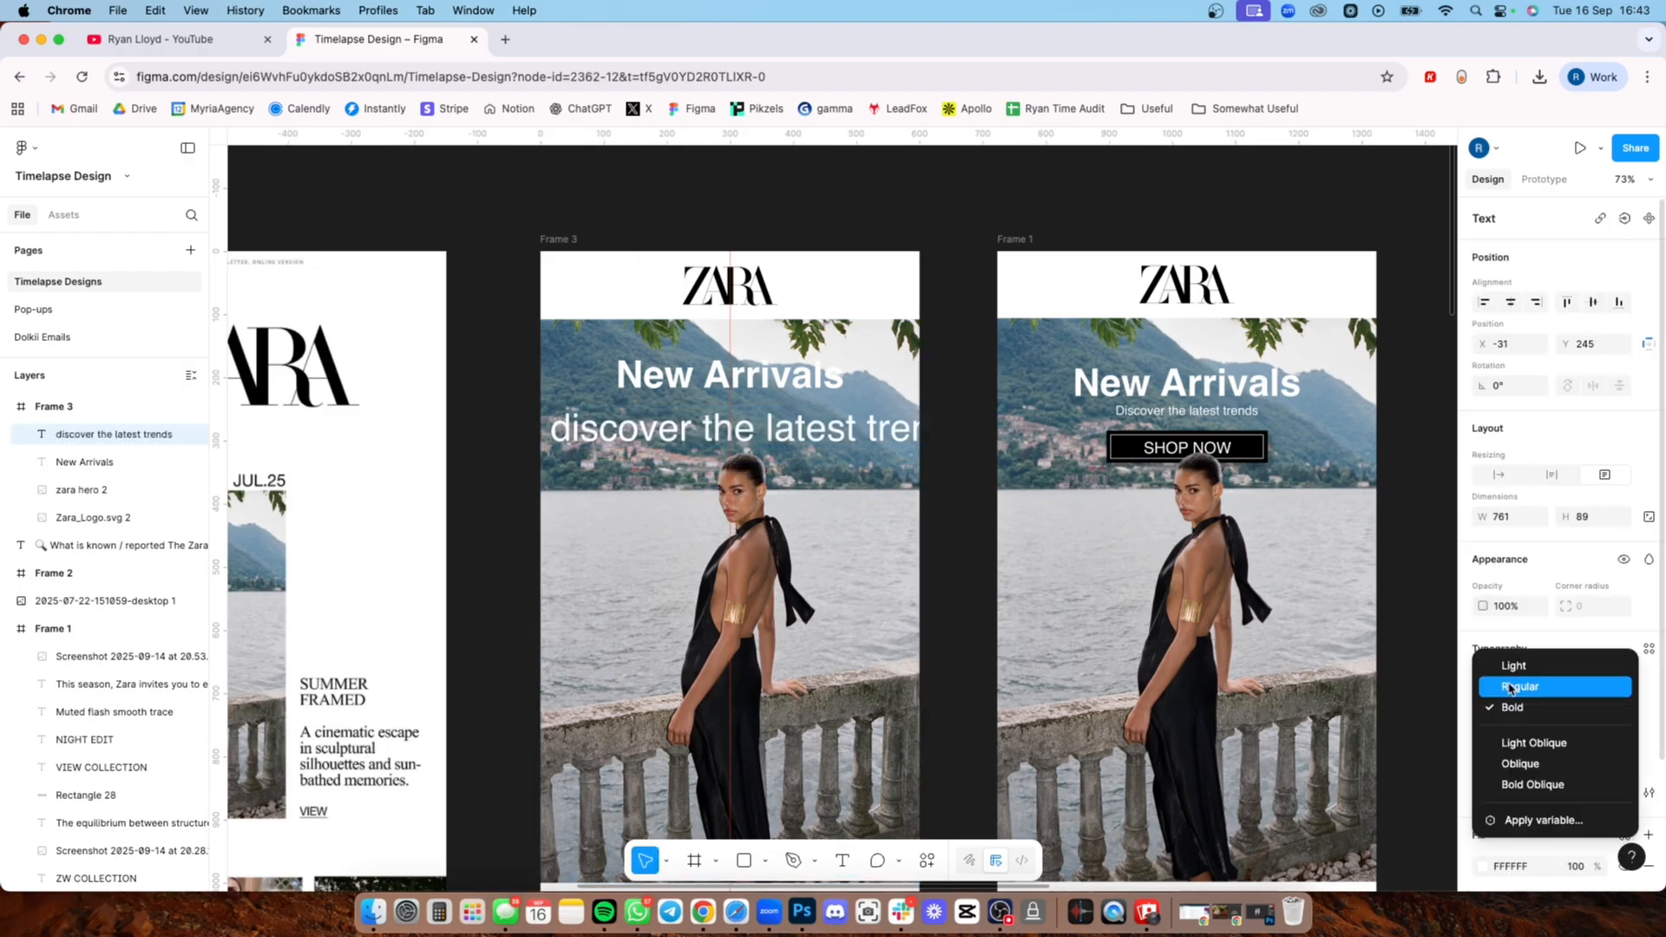
pyautogui.click(1510, 688)
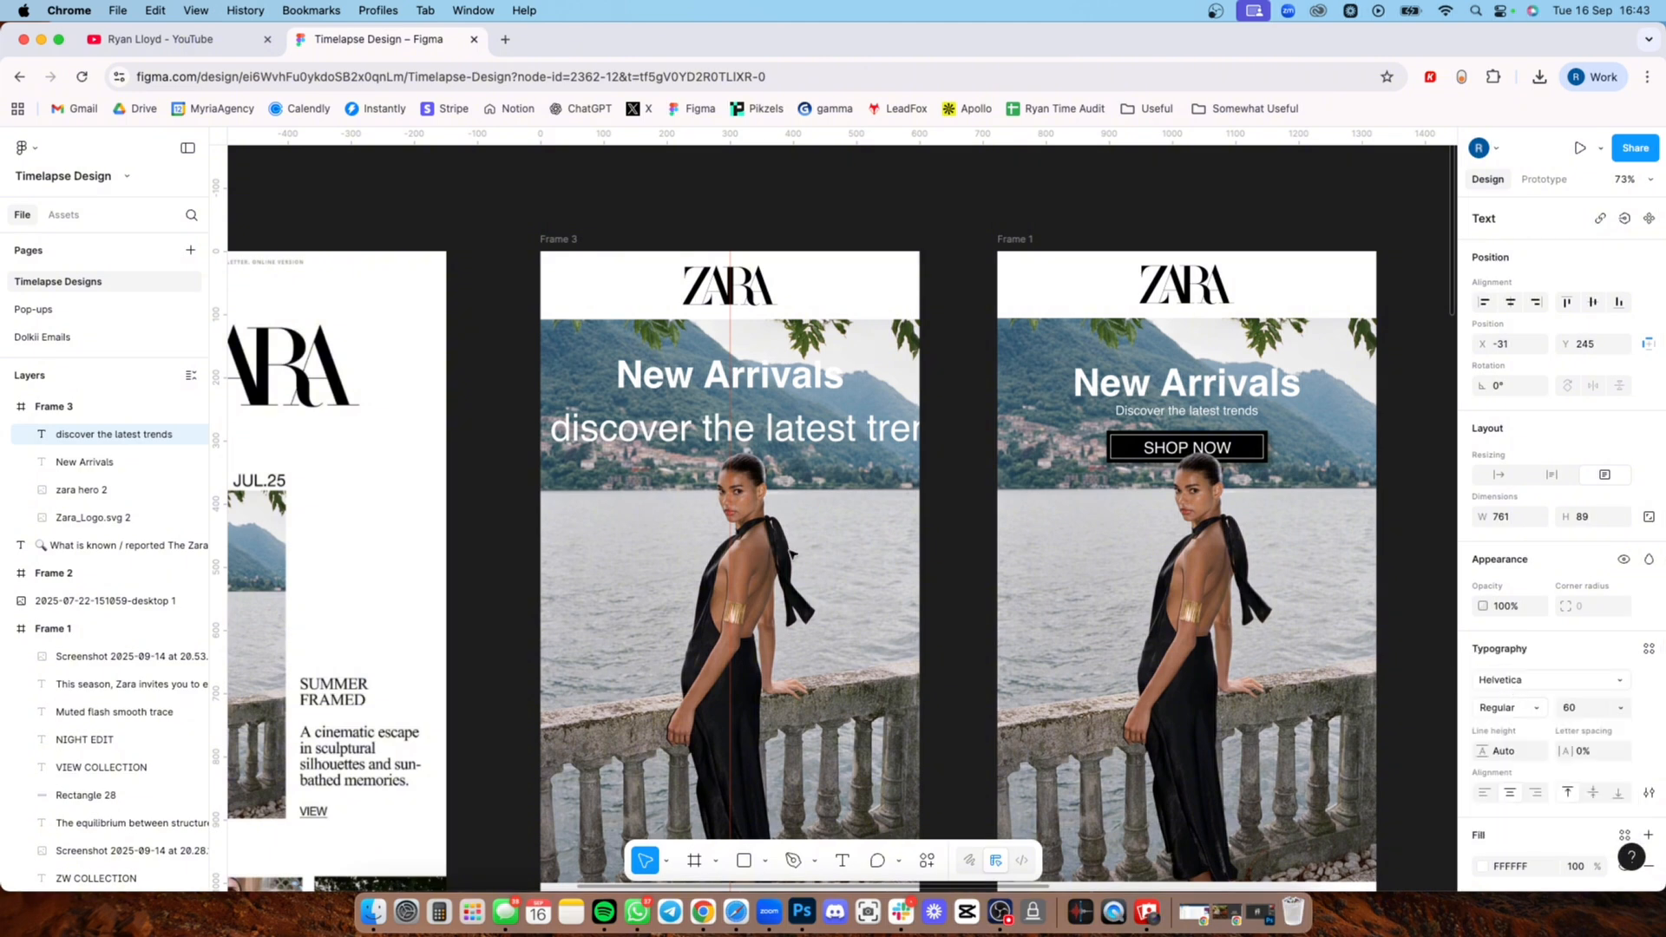
# Step: Set the font size of the "discover the latest trends" subheading in Frame 3 to 20
pyautogui.doubleClick(792, 437)
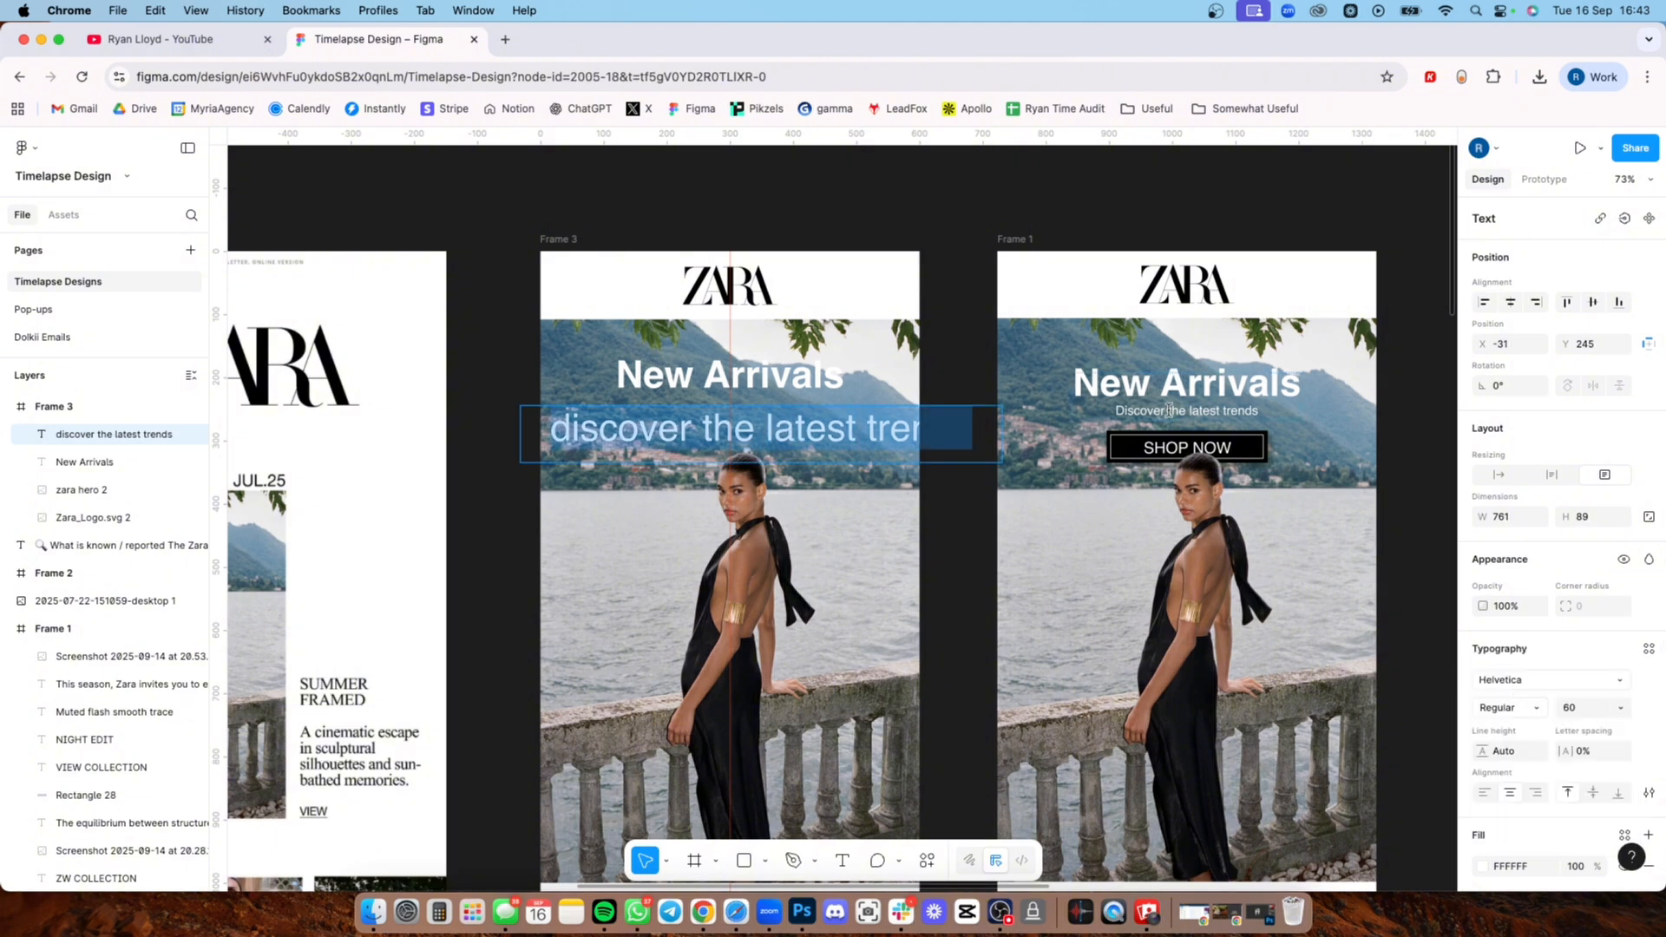
pyautogui.click(1147, 427)
pyautogui.doubleClick(784, 438)
pyautogui.click(1577, 706)
pyautogui.write('2')
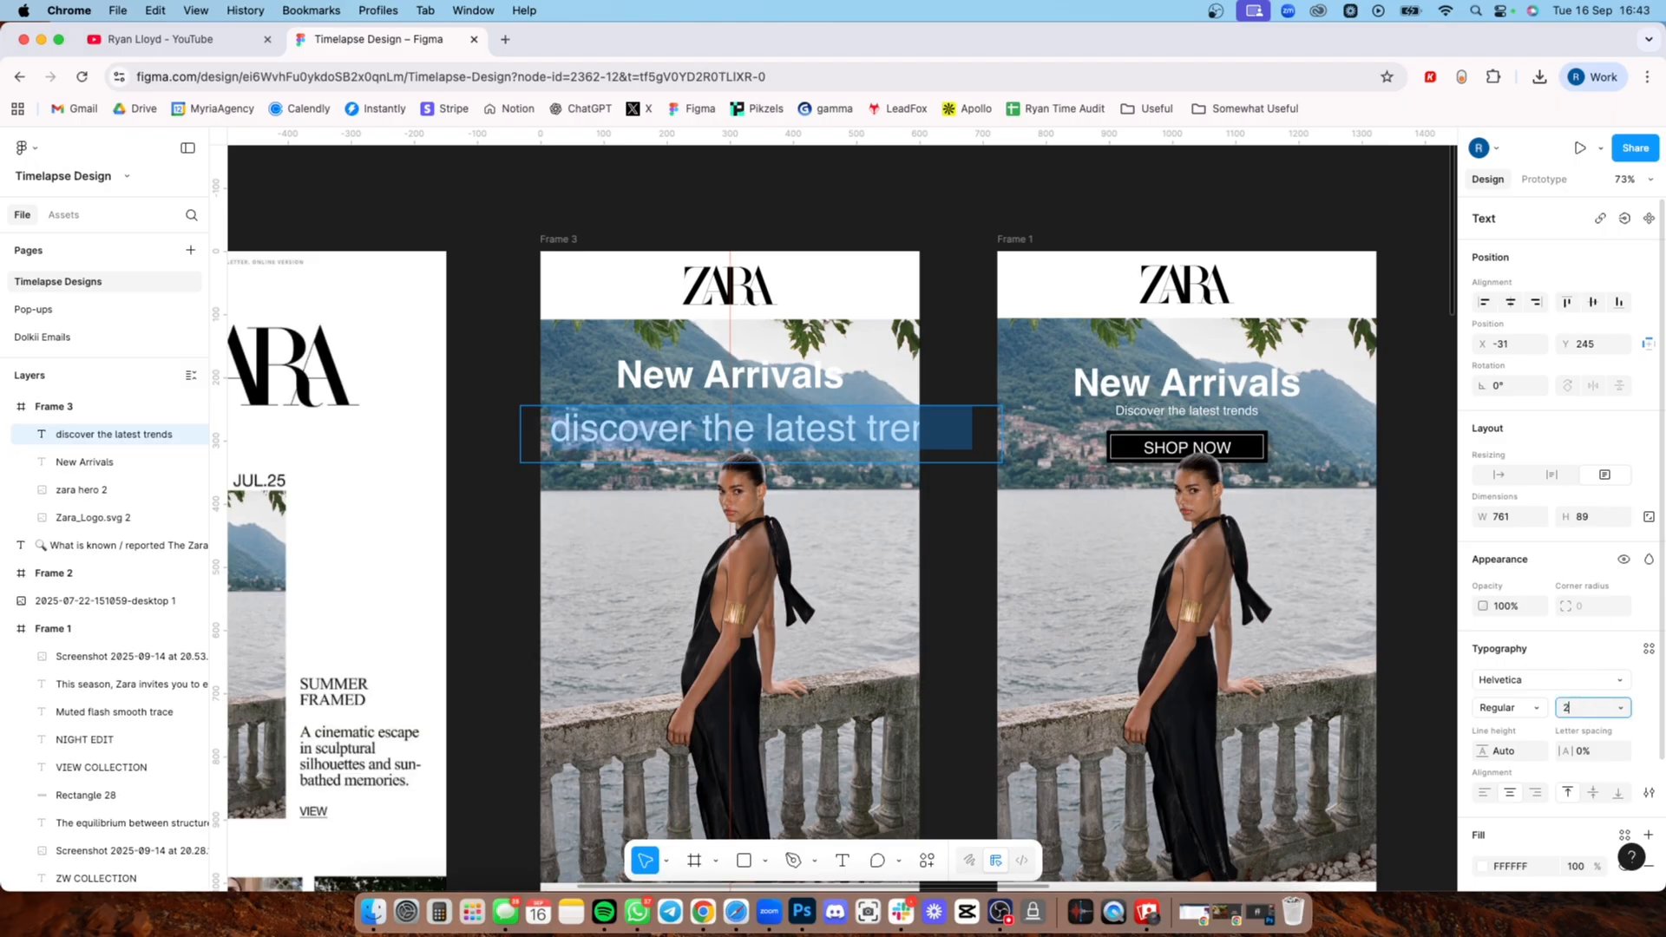
pyautogui.press('Return')
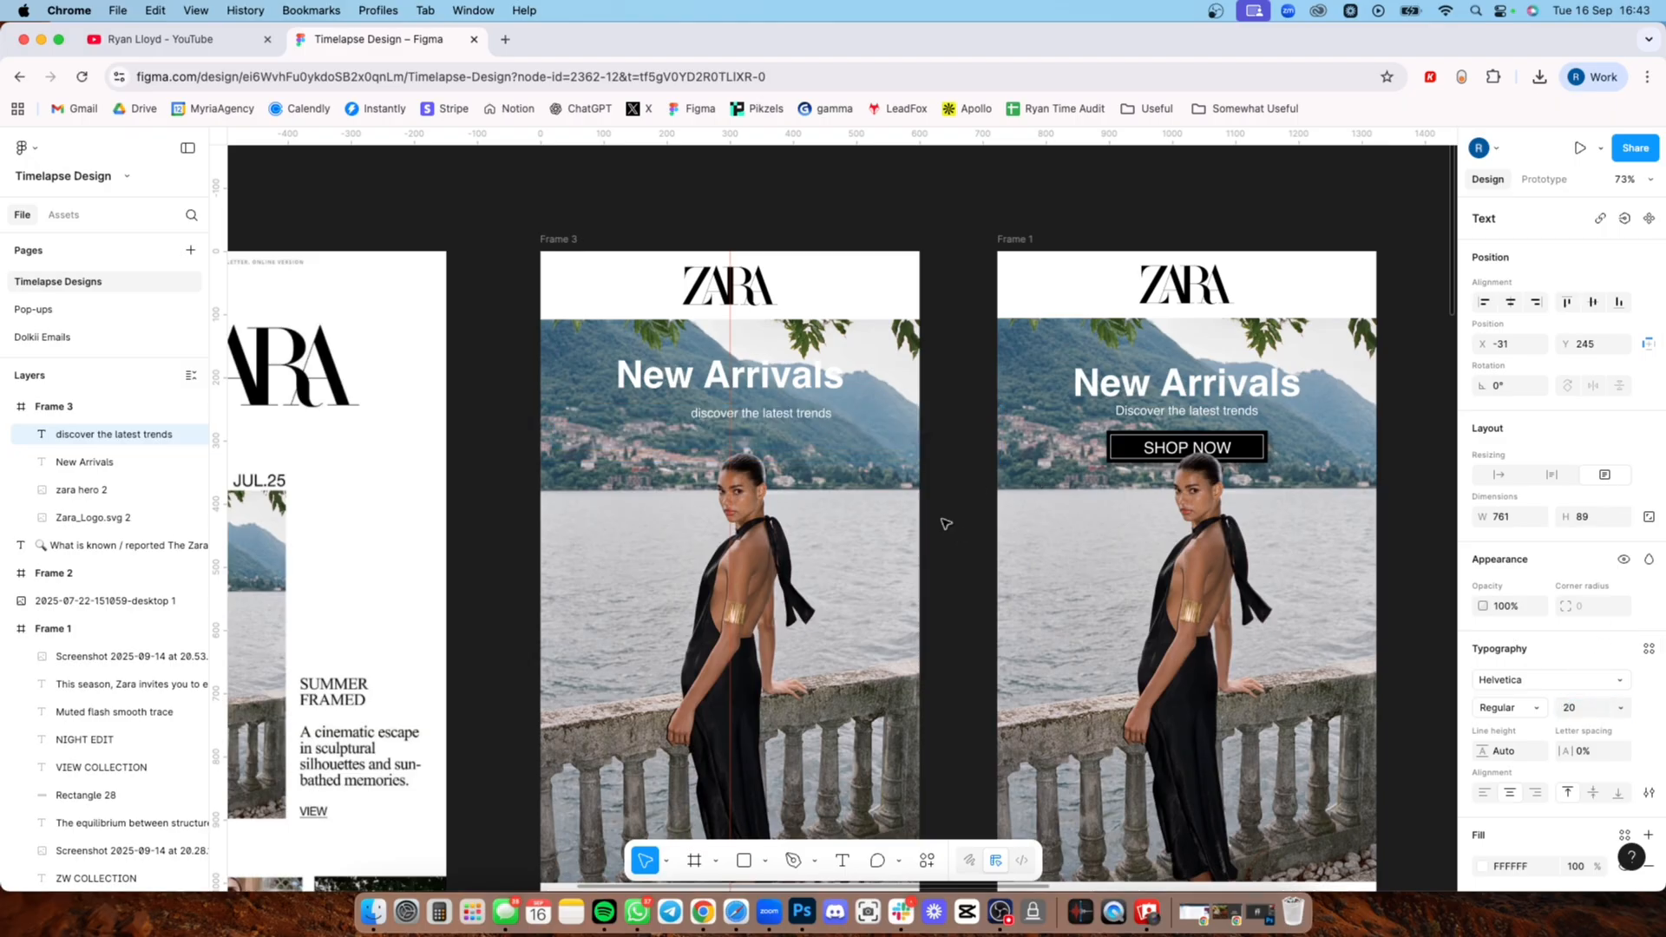
# Step: Capitalise the subheading to read "Discover the latest trends" and centre it closely beneath the New Arrivals heading
pyautogui.doubleClick(768, 414)
pyautogui.press('BackSpace')
pyautogui.write('D')
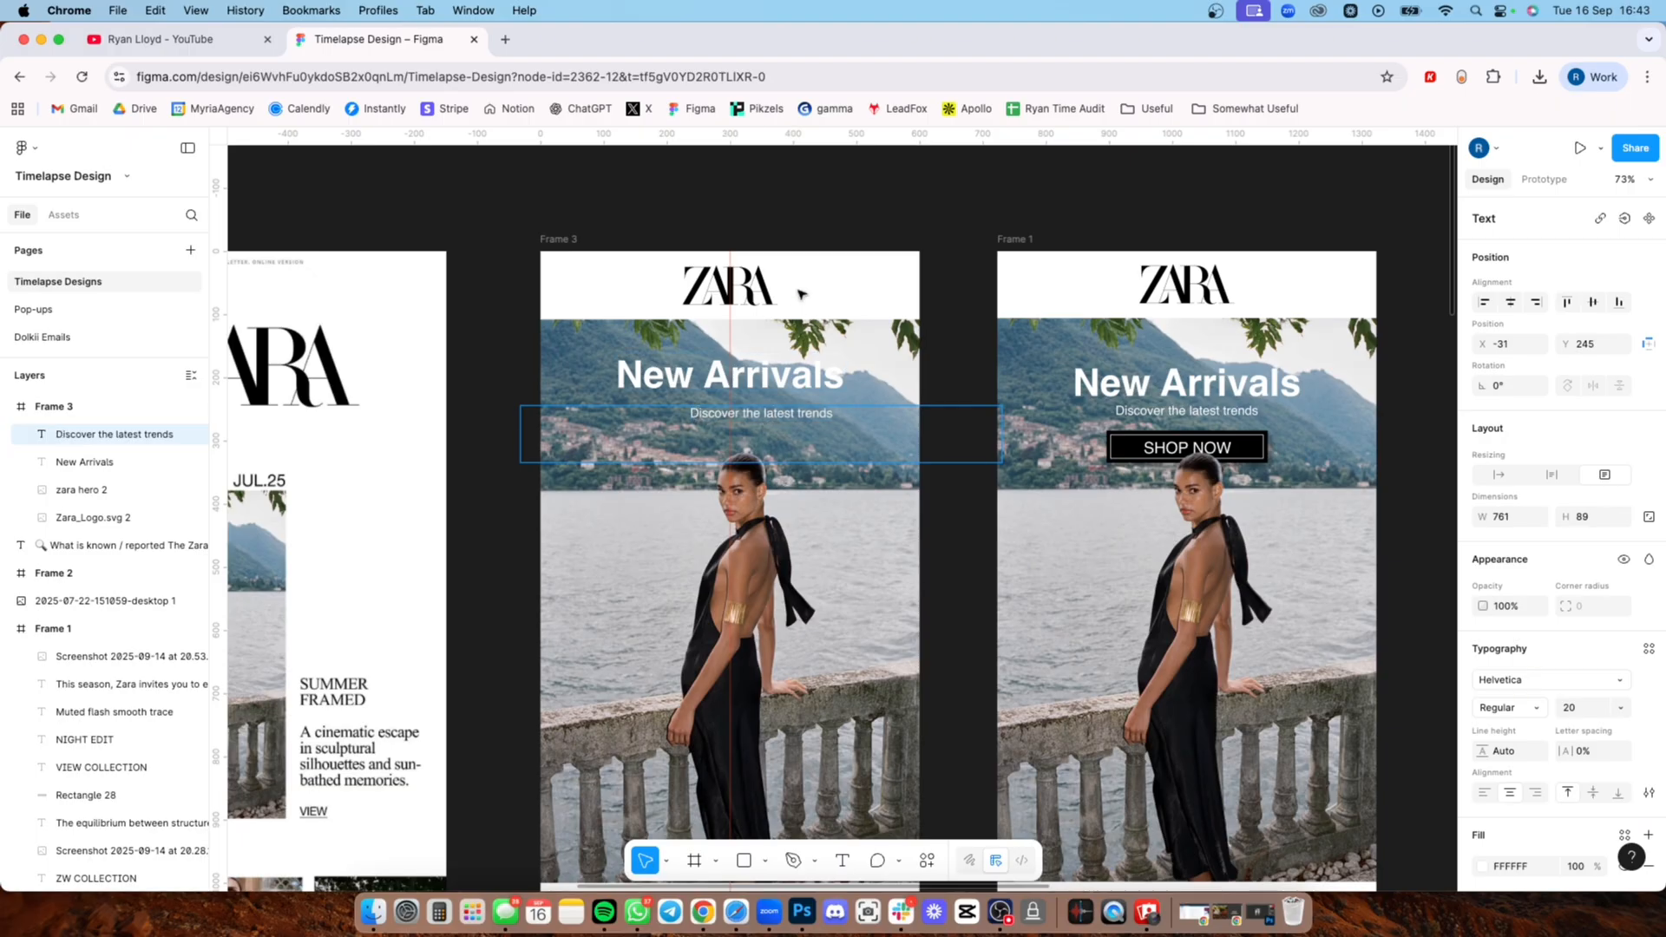
pyautogui.press('Escape')
pyautogui.moveTo(1003, 431); pyautogui.dragTo(781, 407)
pyautogui.click(799, 234)
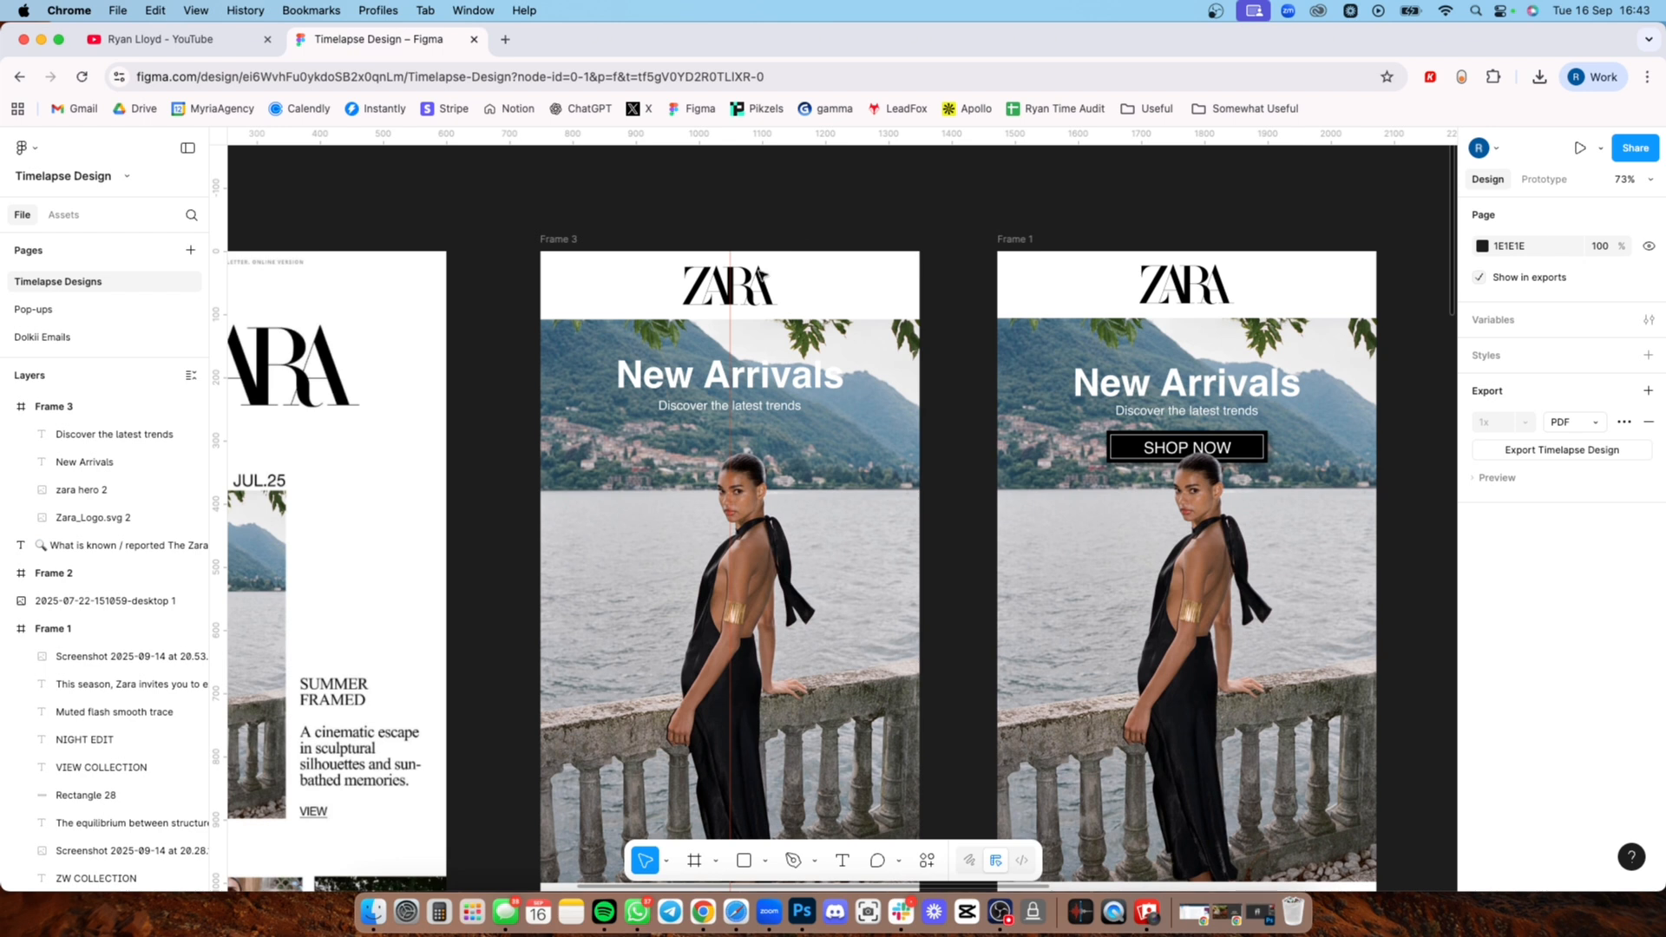
pyautogui.click(755, 363)
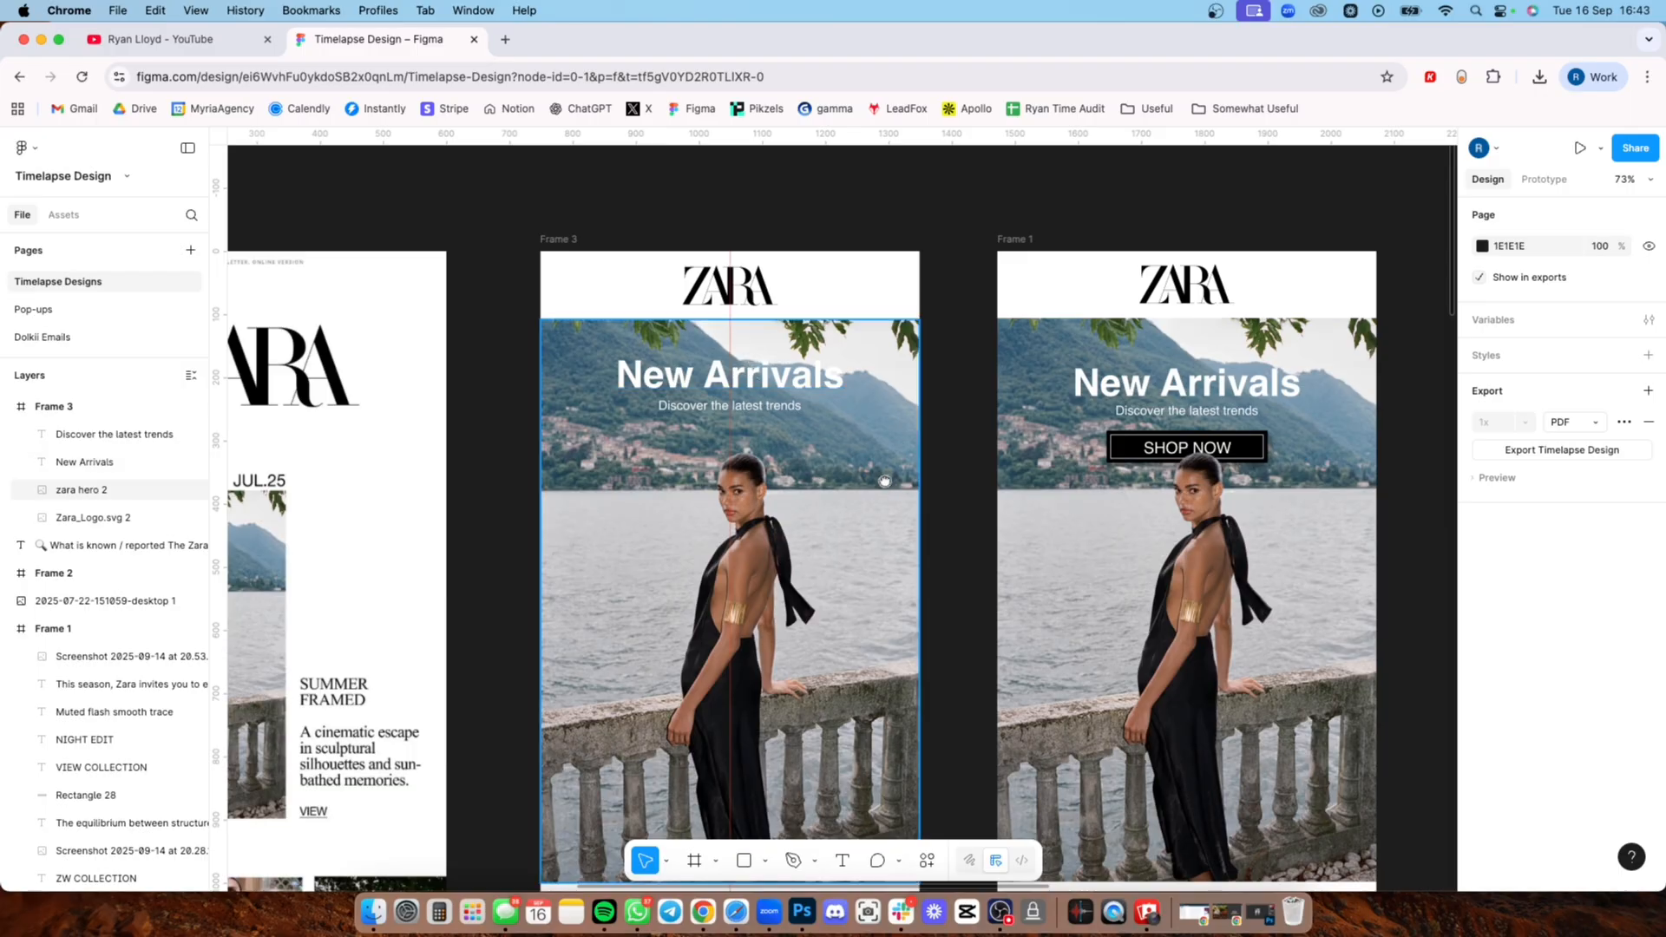
# Step: Draw a button rectangle of about 251 × 55 beneath the subheading on Frame 3's hero image
pyautogui.scroll(-3, 685, 329)
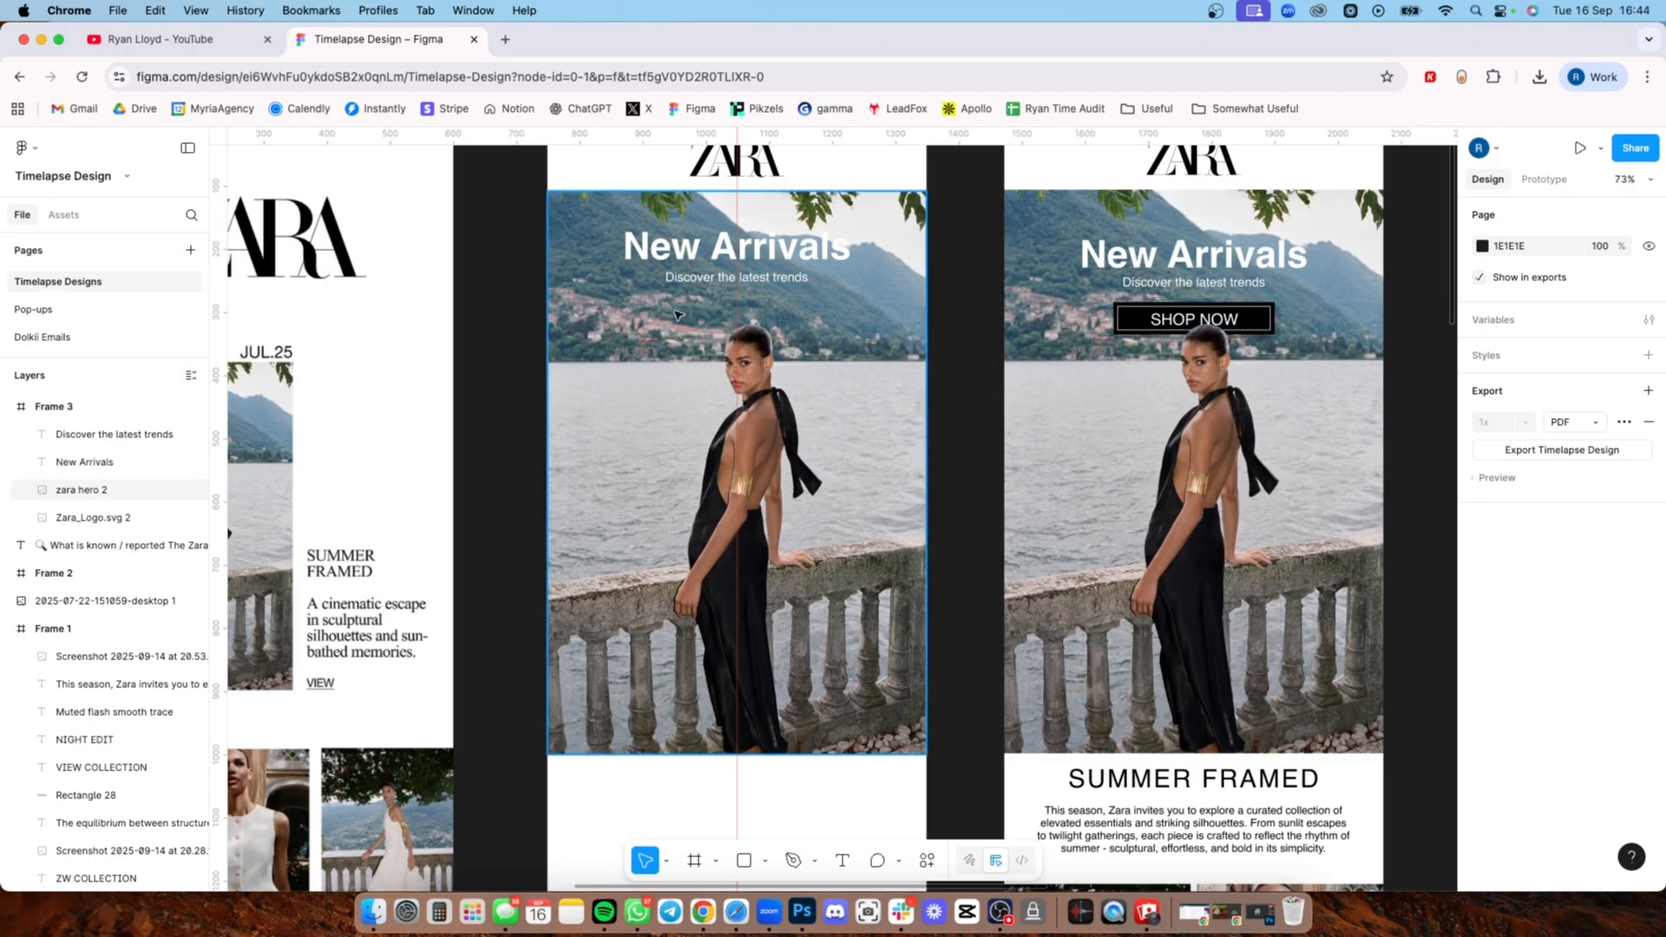
pyautogui.press('r')
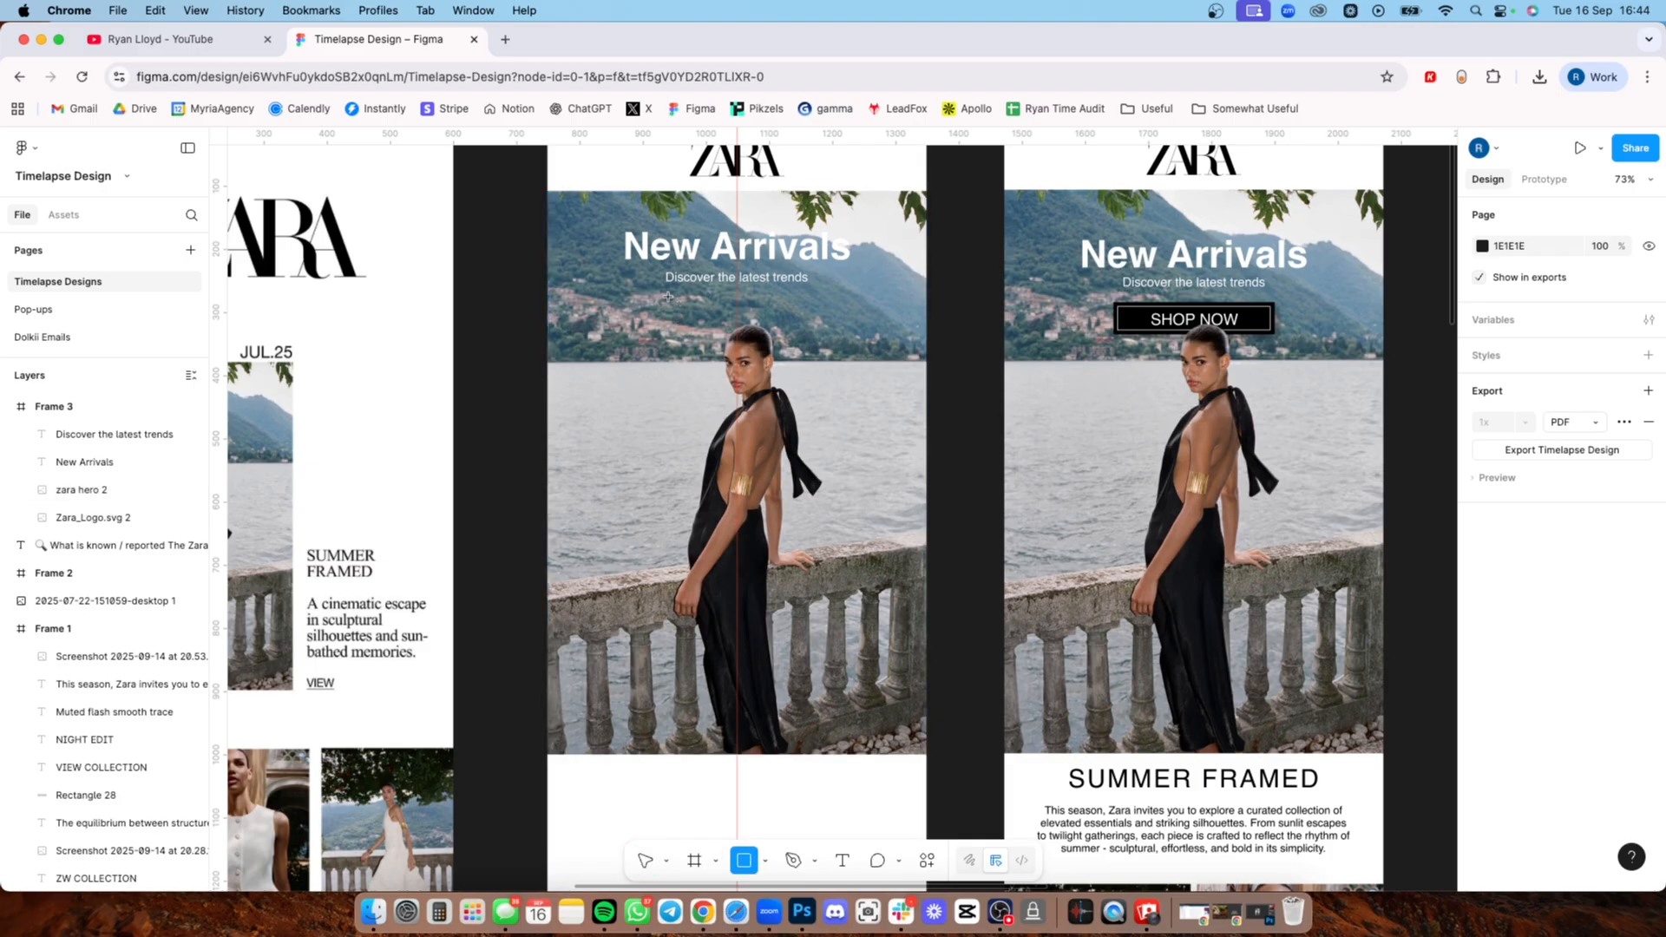
pyautogui.moveTo(668, 297); pyautogui.dragTo(827, 331)
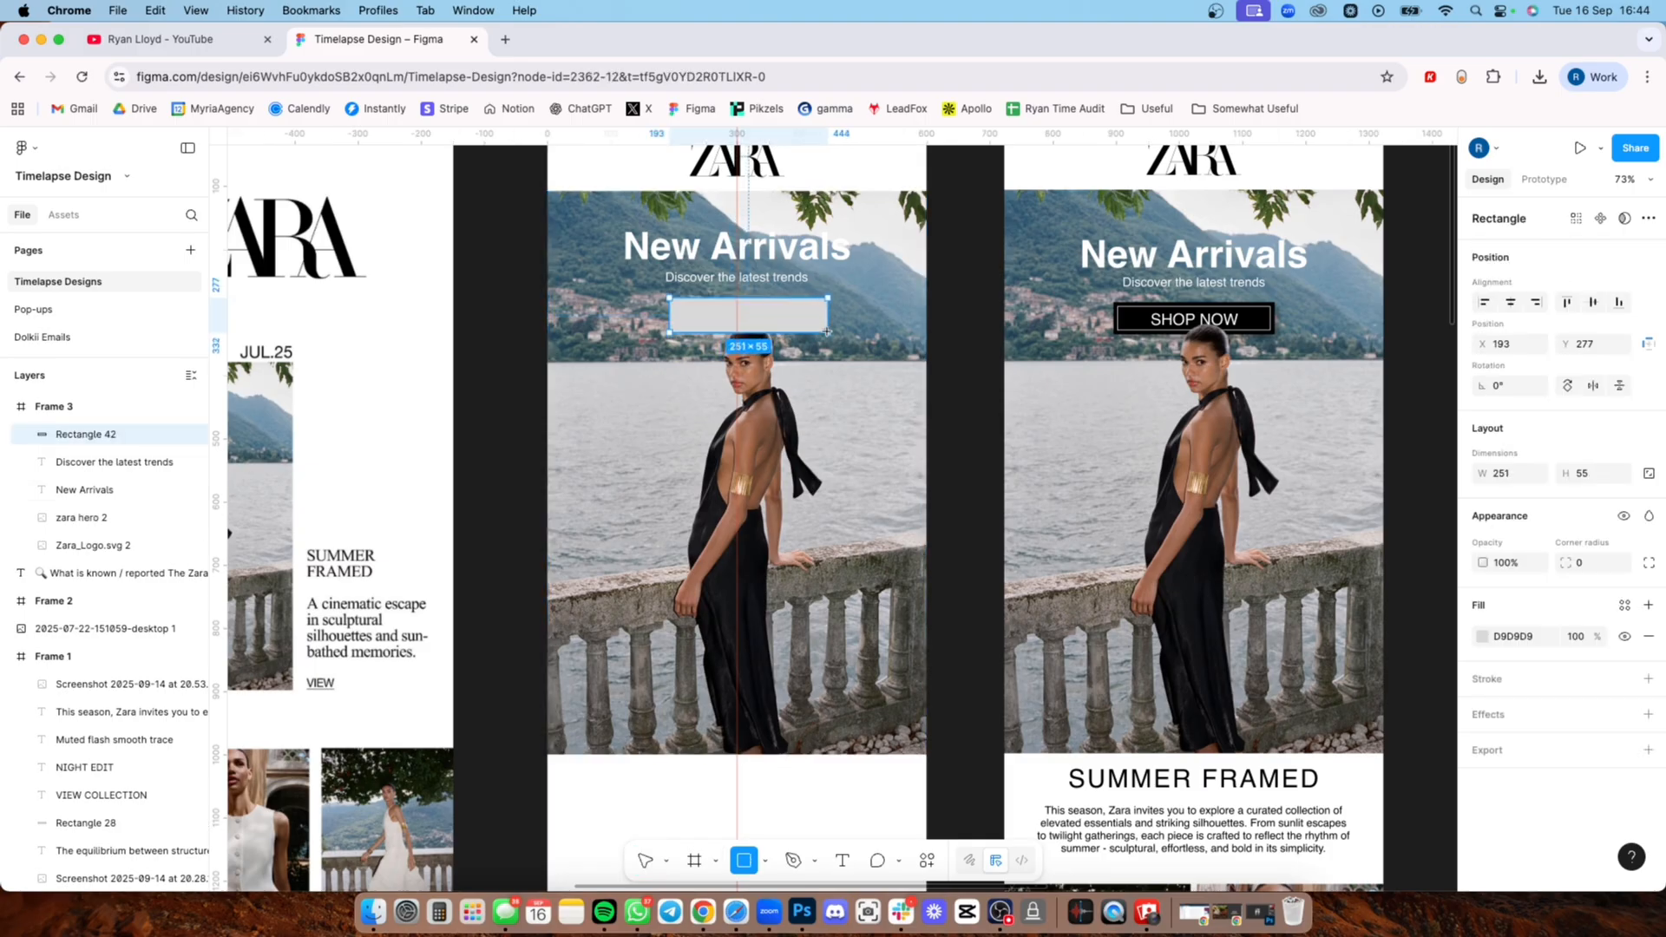
# Step: Open the Zara website in a new browser tab, examine the button style on a product page, and return to the Figma design
pyautogui.click(505, 39)
pyautogui.write('zara')
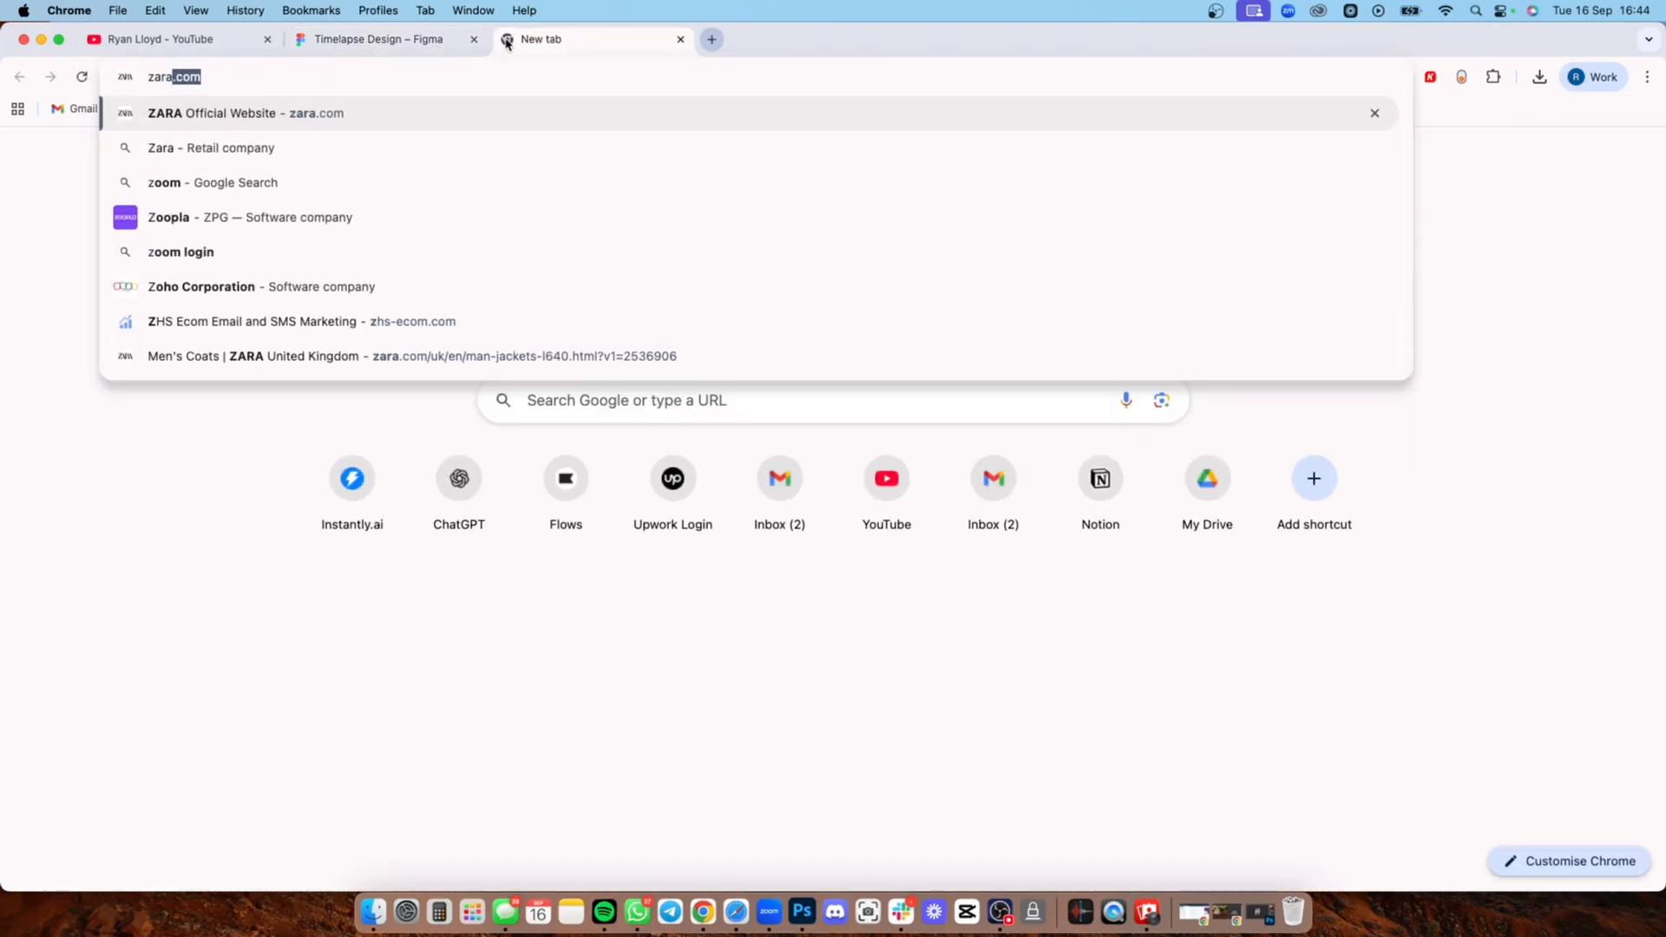
pyautogui.press('Return')
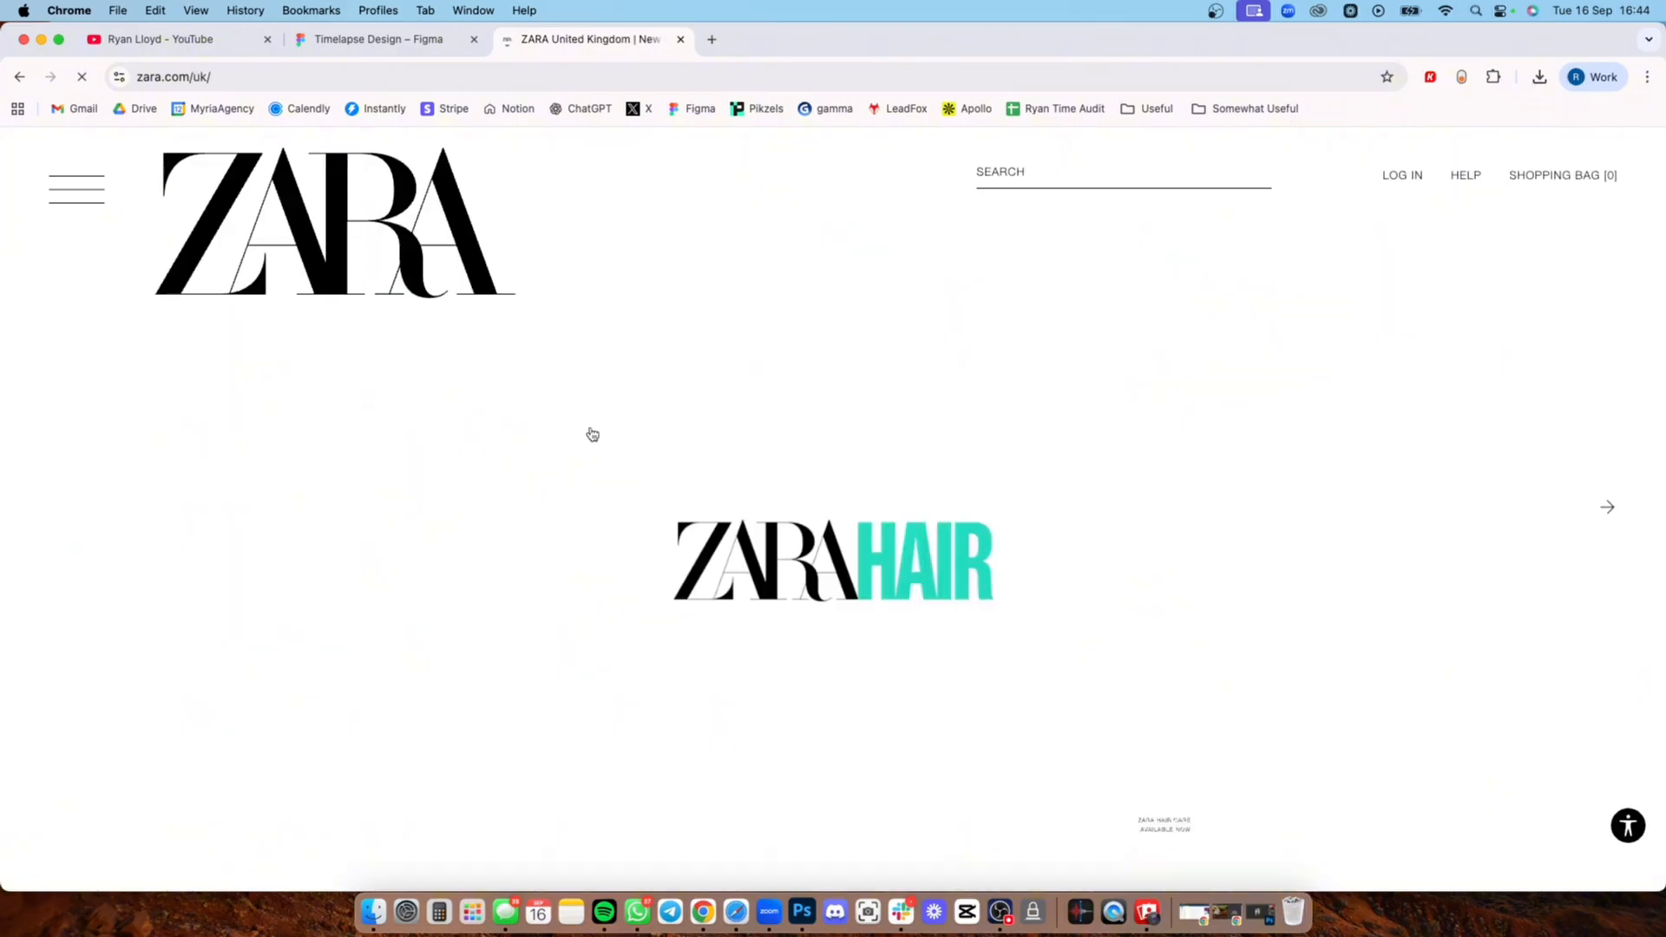
pyautogui.click(116, 234)
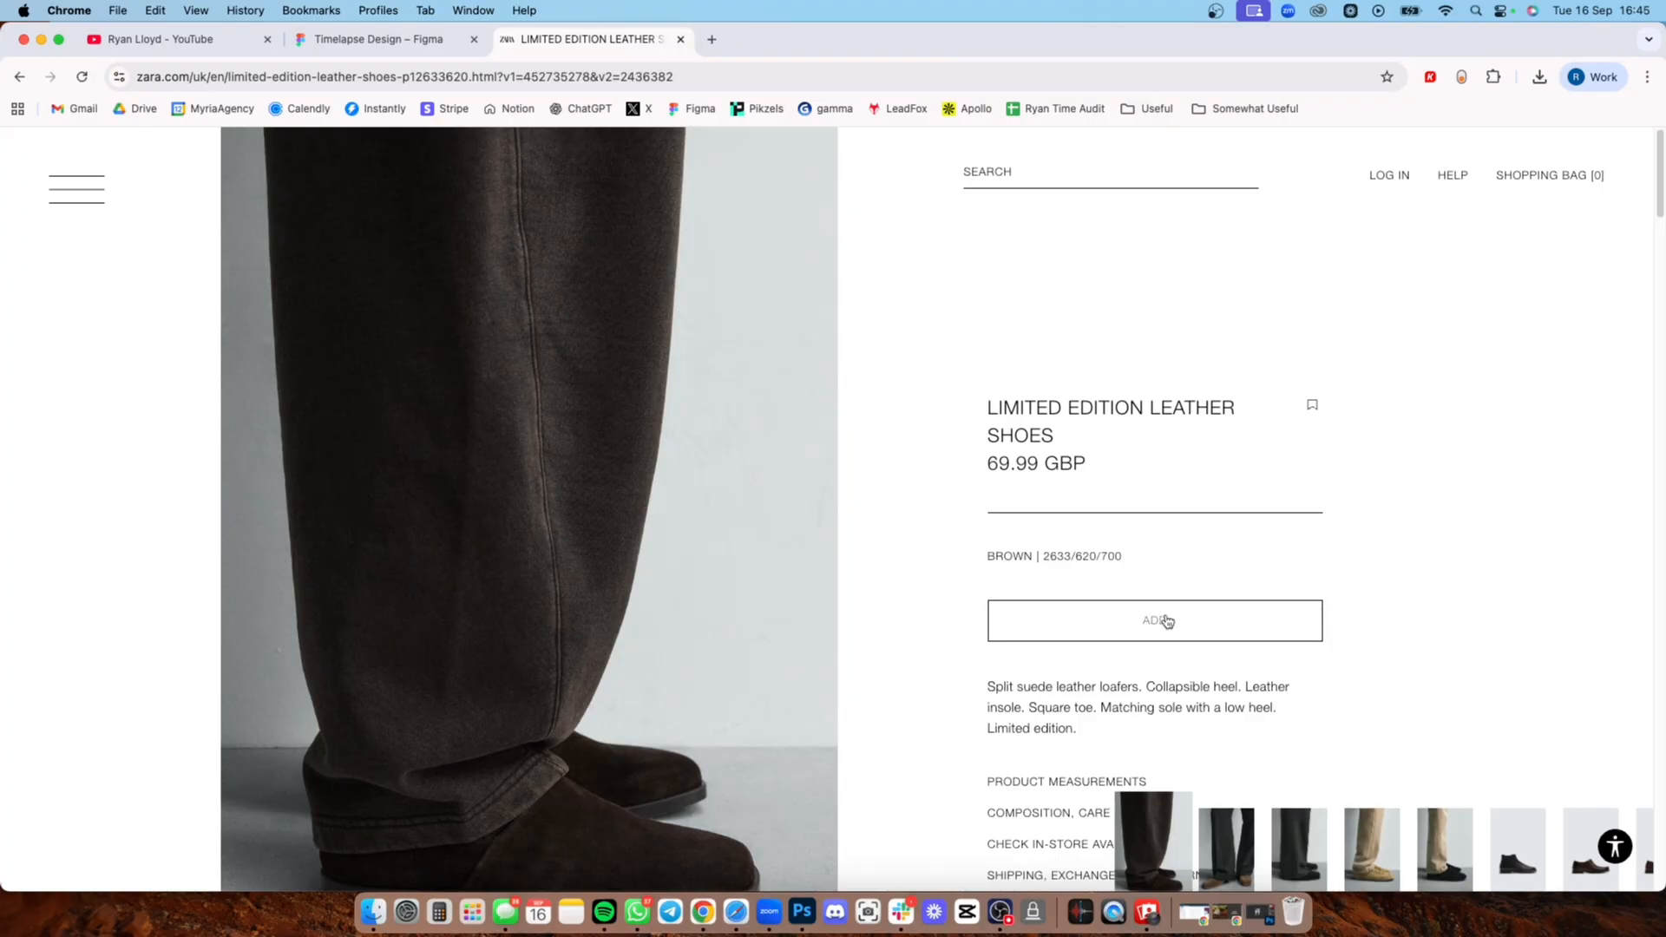
pyautogui.click(424, 40)
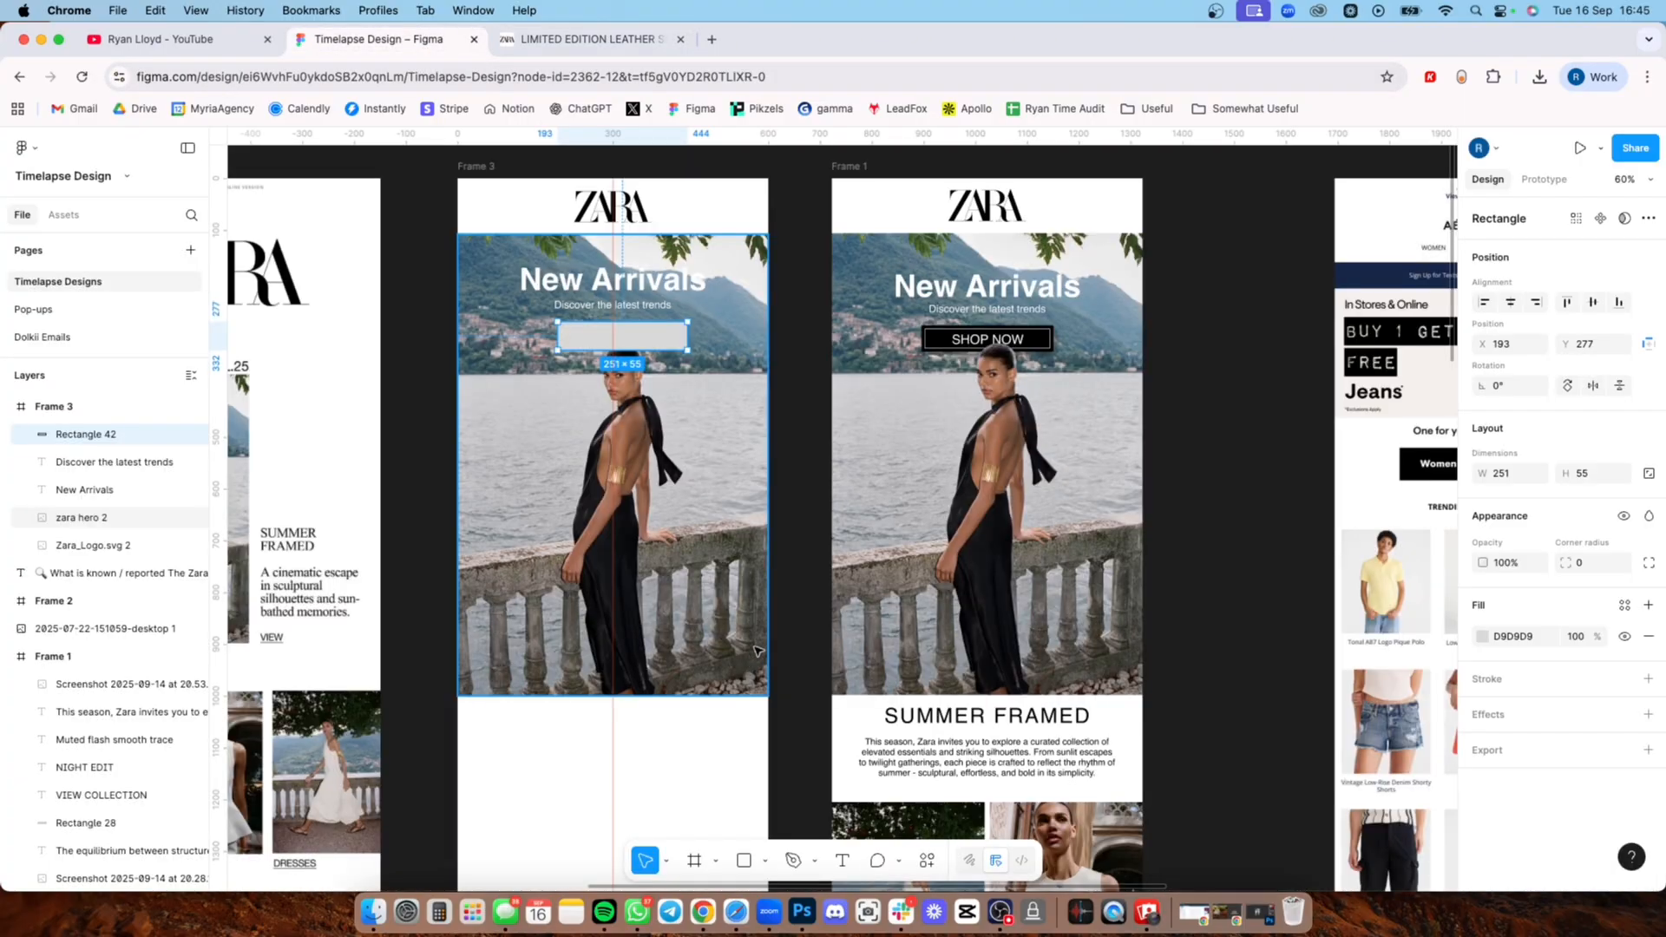
# Step: Move the button rectangle in Frame 3 to X 149, Y 271
pyautogui.scroll(3, 623, 392)
pyautogui.hscroll(-3, 623, 392)
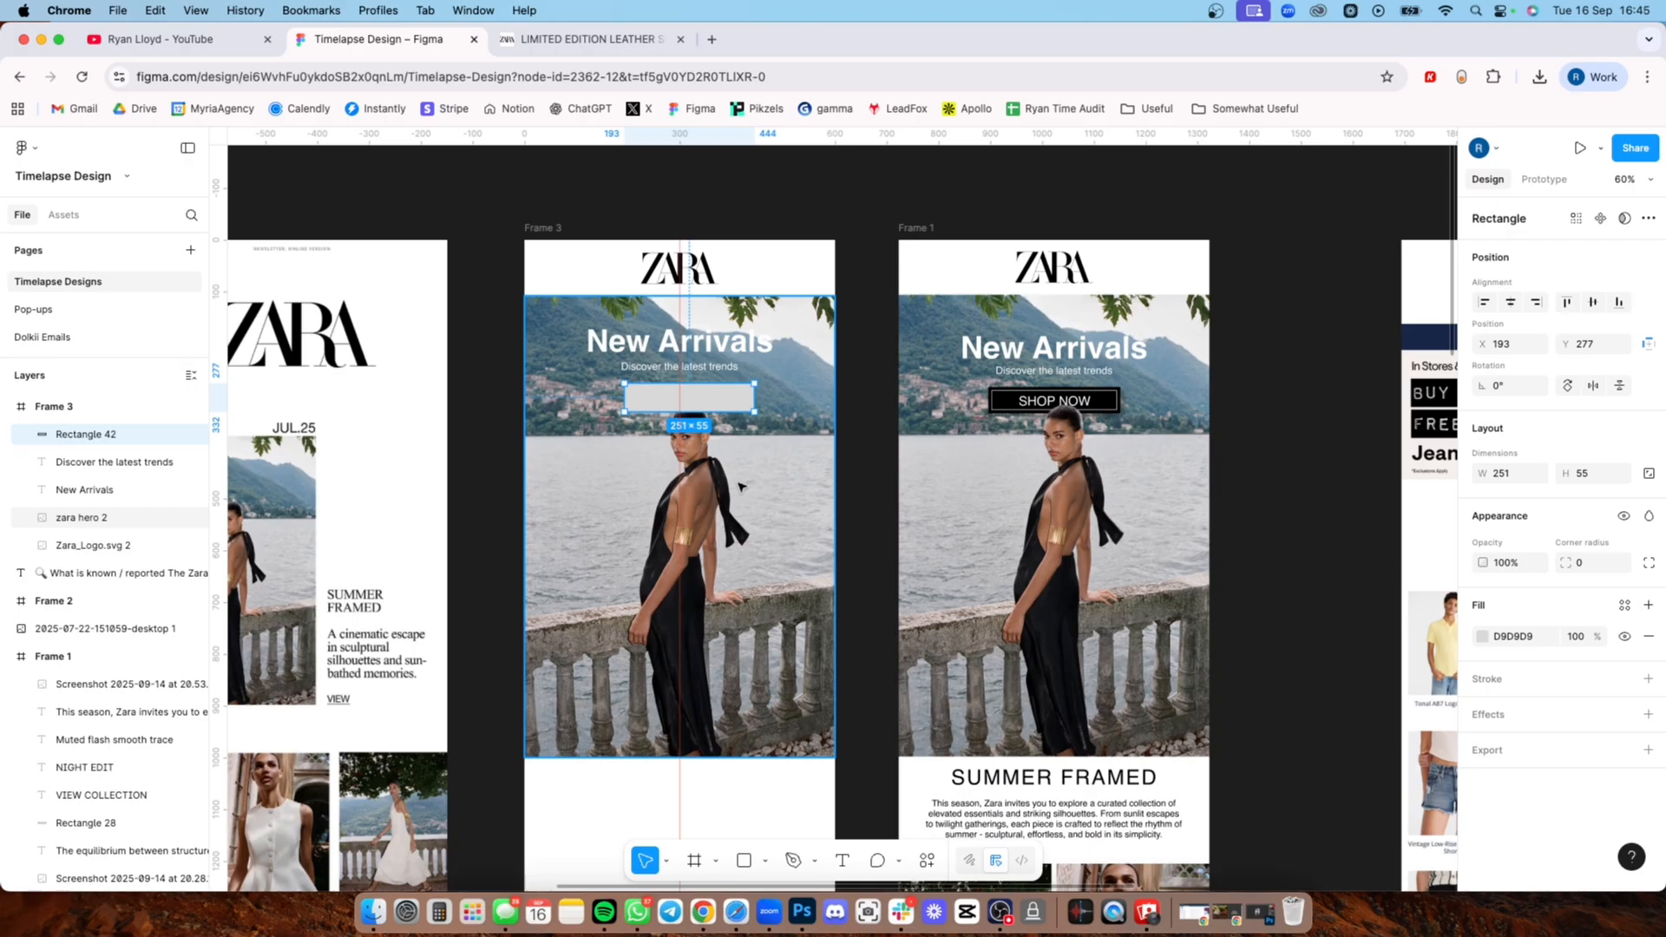
pyautogui.hscroll(-3, 737, 486)
pyautogui.scroll(-1, 738, 486)
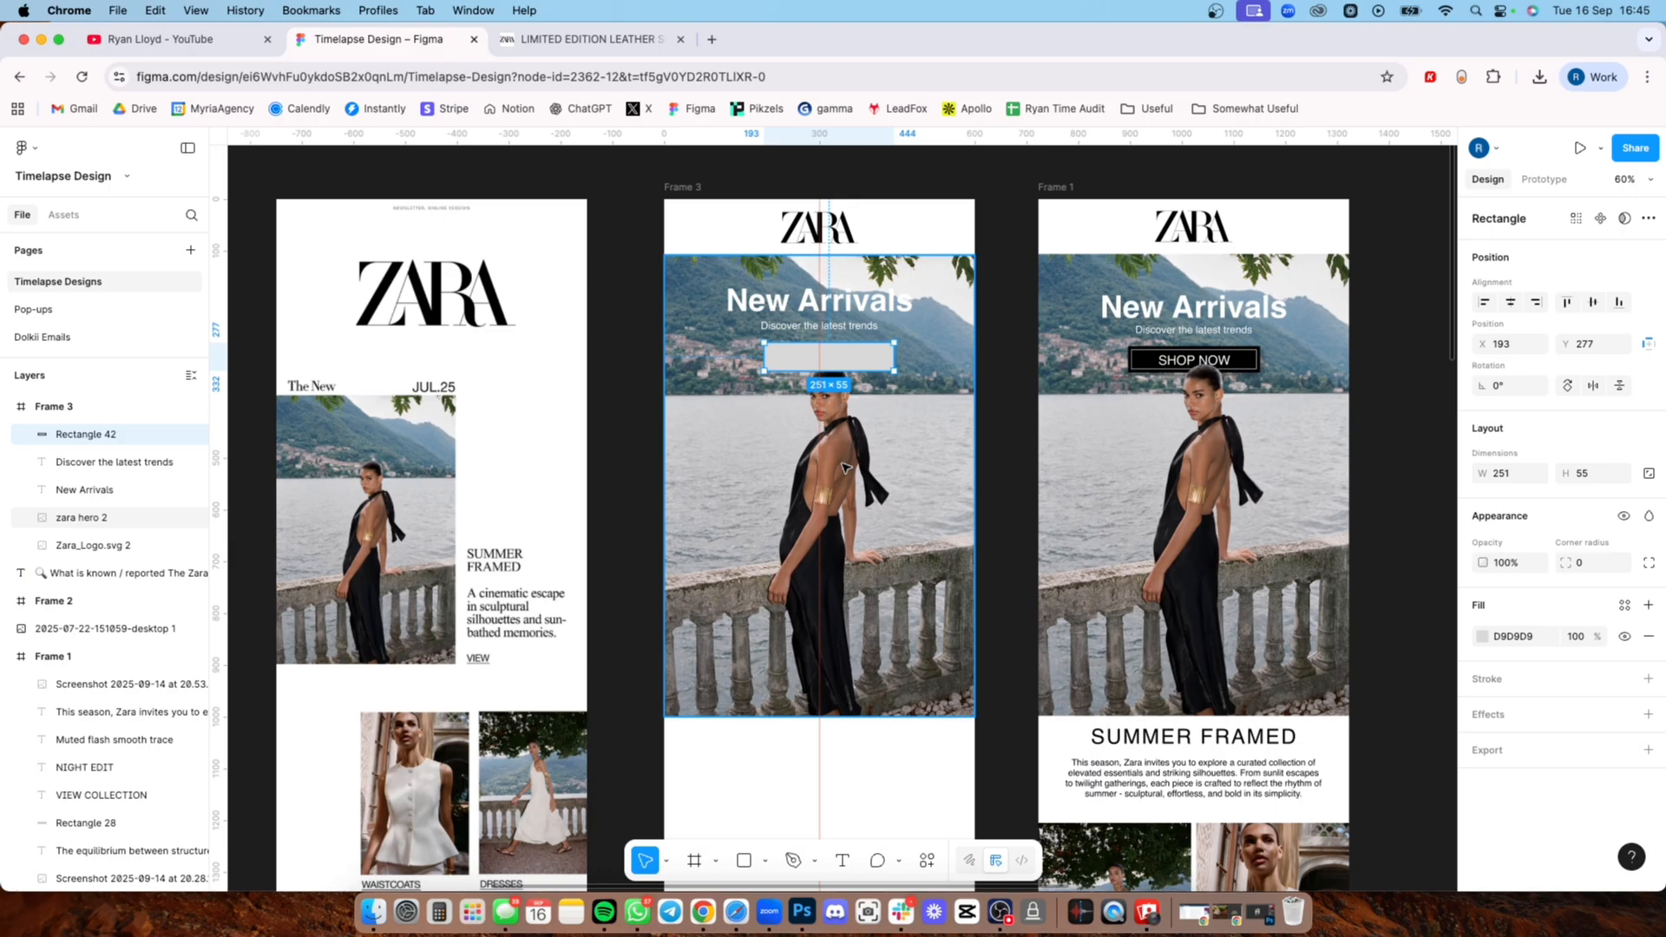
pyautogui.press('Escape')
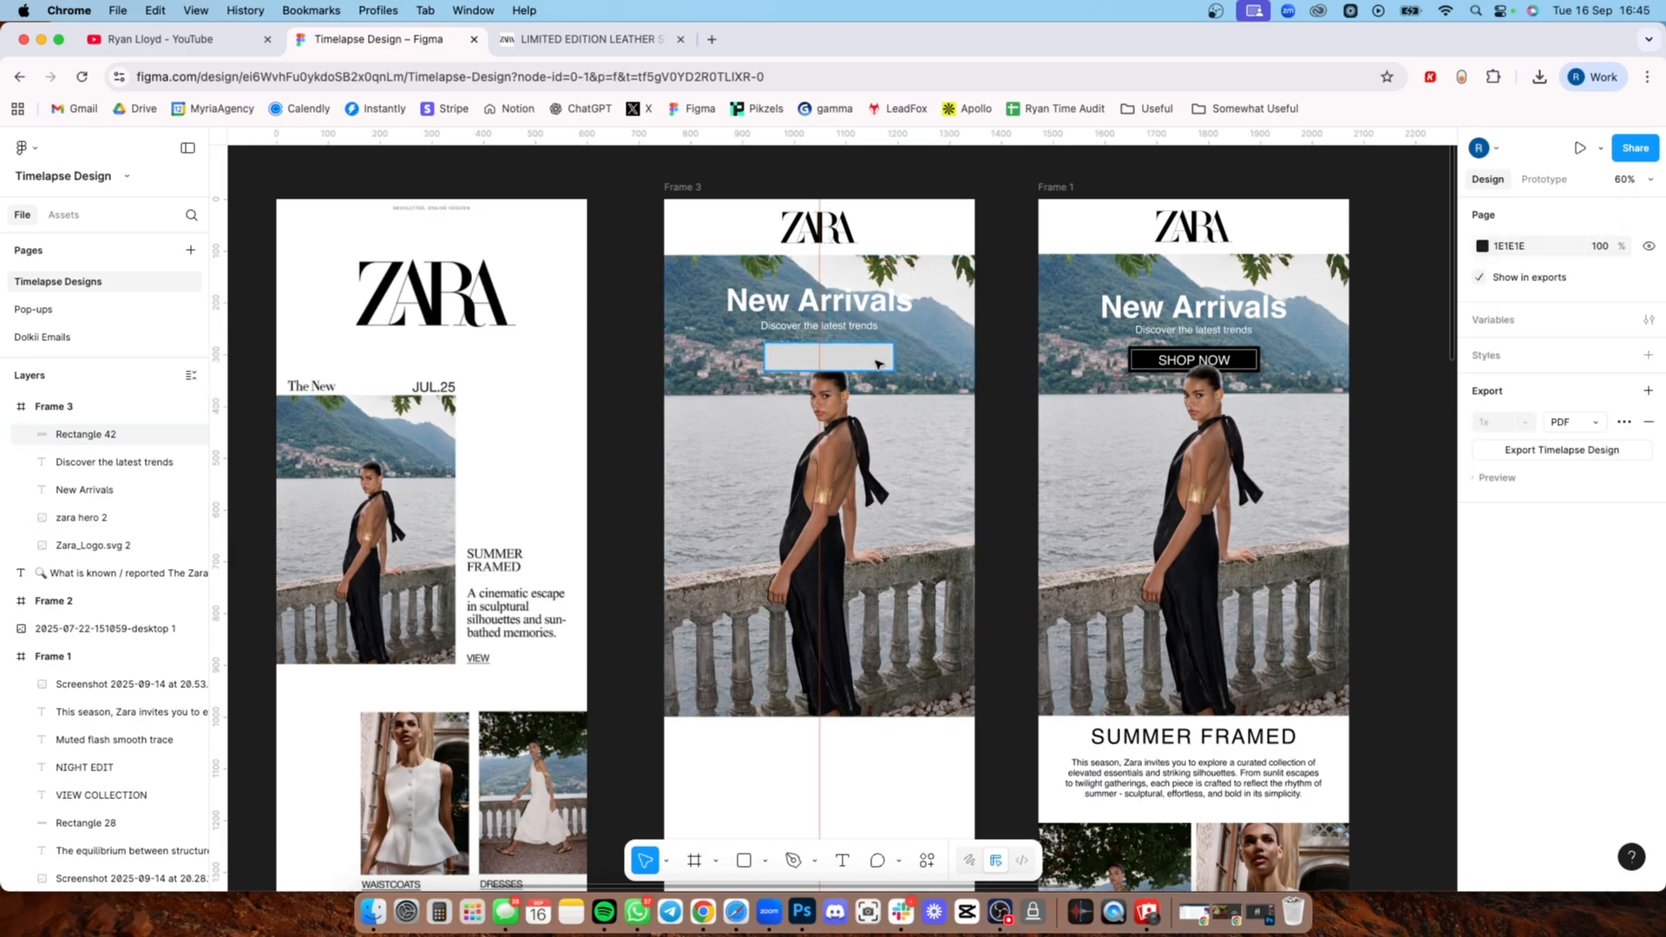
pyautogui.moveTo(878, 363); pyautogui.dragTo(855, 360)
# Step: Examine the SHOP NOW button in Frame 1 and how the model's head overlaps it
pyautogui.scroll(5, 1212, 382)
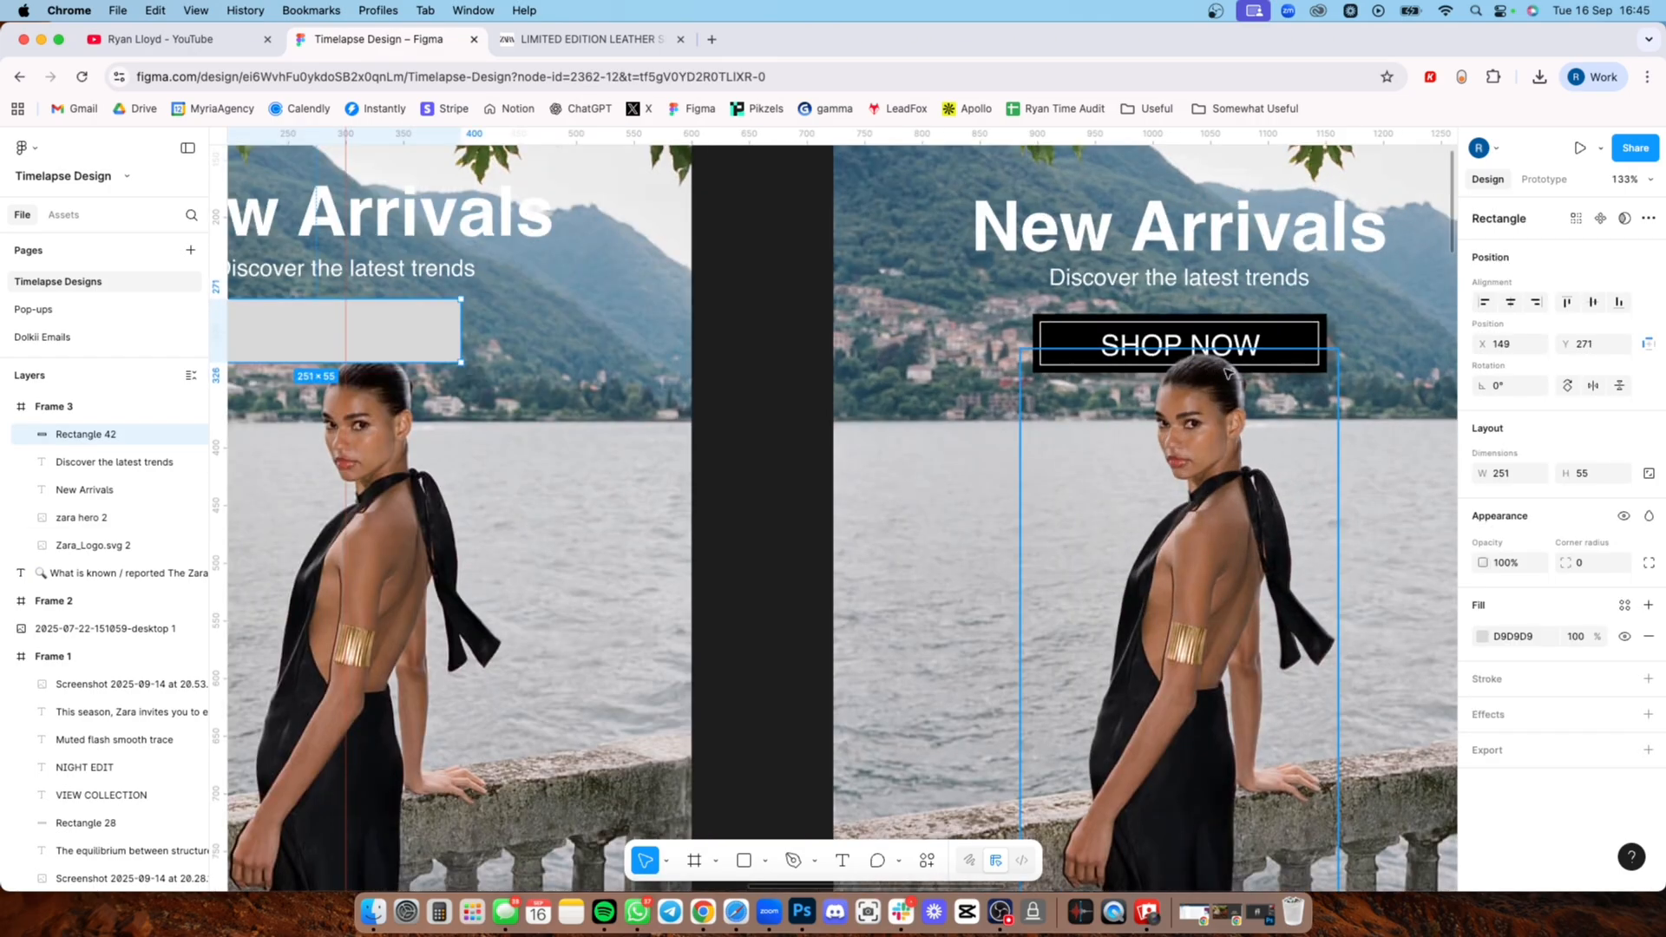
pyautogui.hscroll(3, 983, 430)
pyautogui.scroll(4, 984, 430)
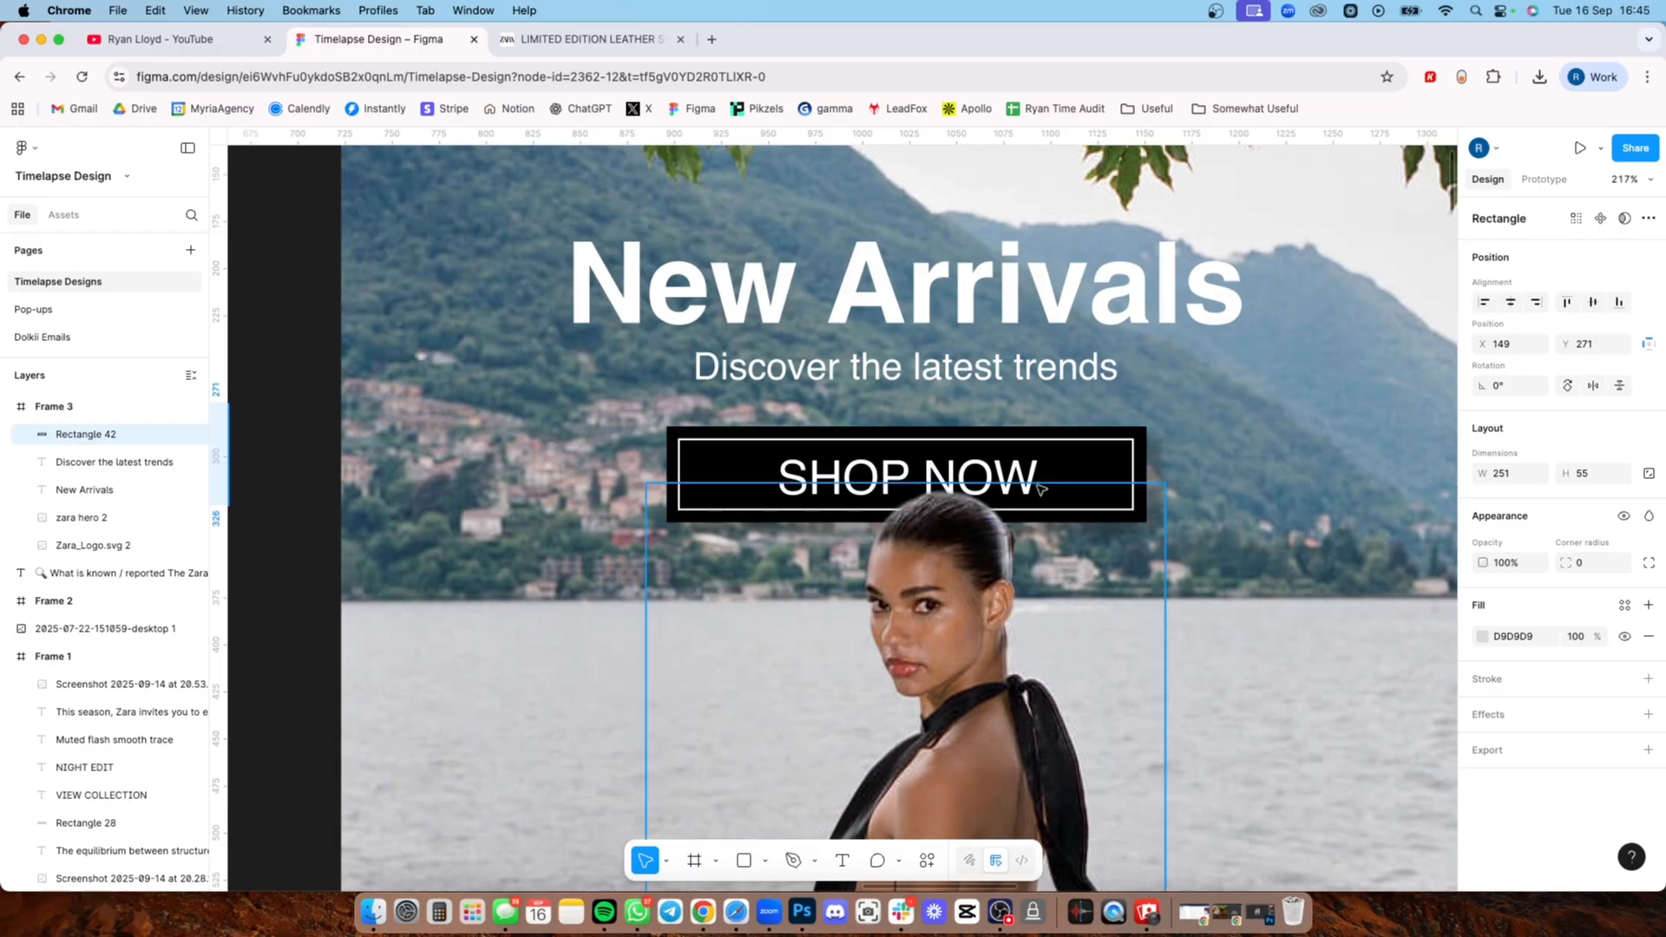
pyautogui.scroll(-10, 951, 484)
pyautogui.hscroll(-2, 984, 476)
pyautogui.scroll(4, 941, 484)
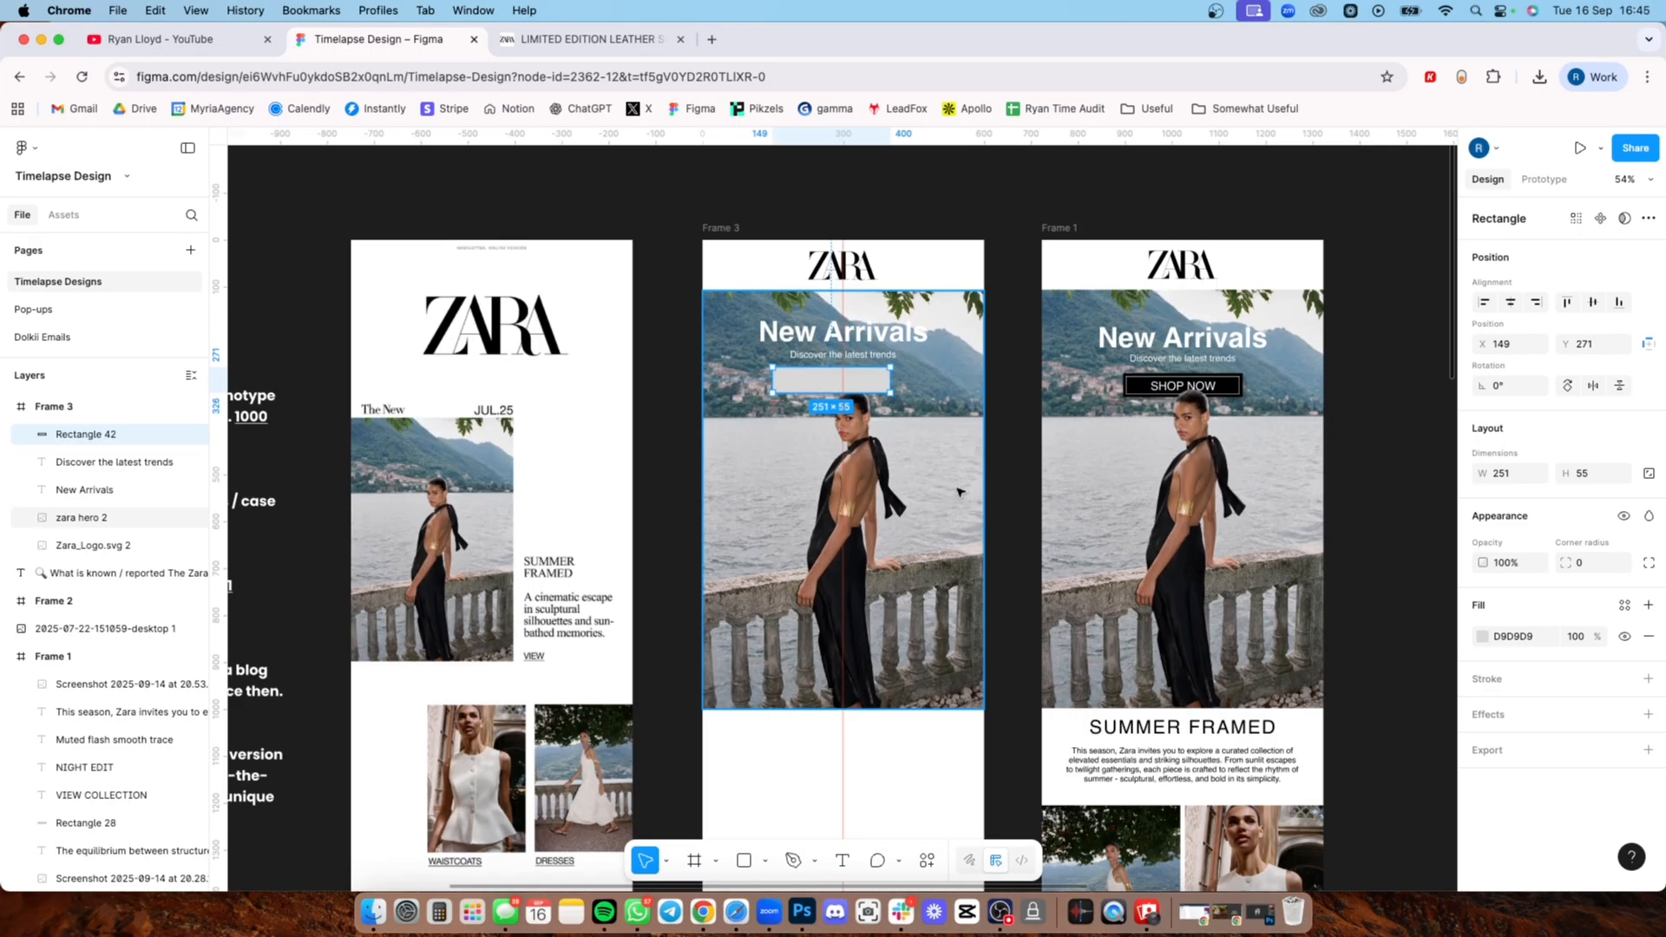
# Step: Switch to Photoshop to work on the zara hero 1.jpg image
pyautogui.click(802, 911)
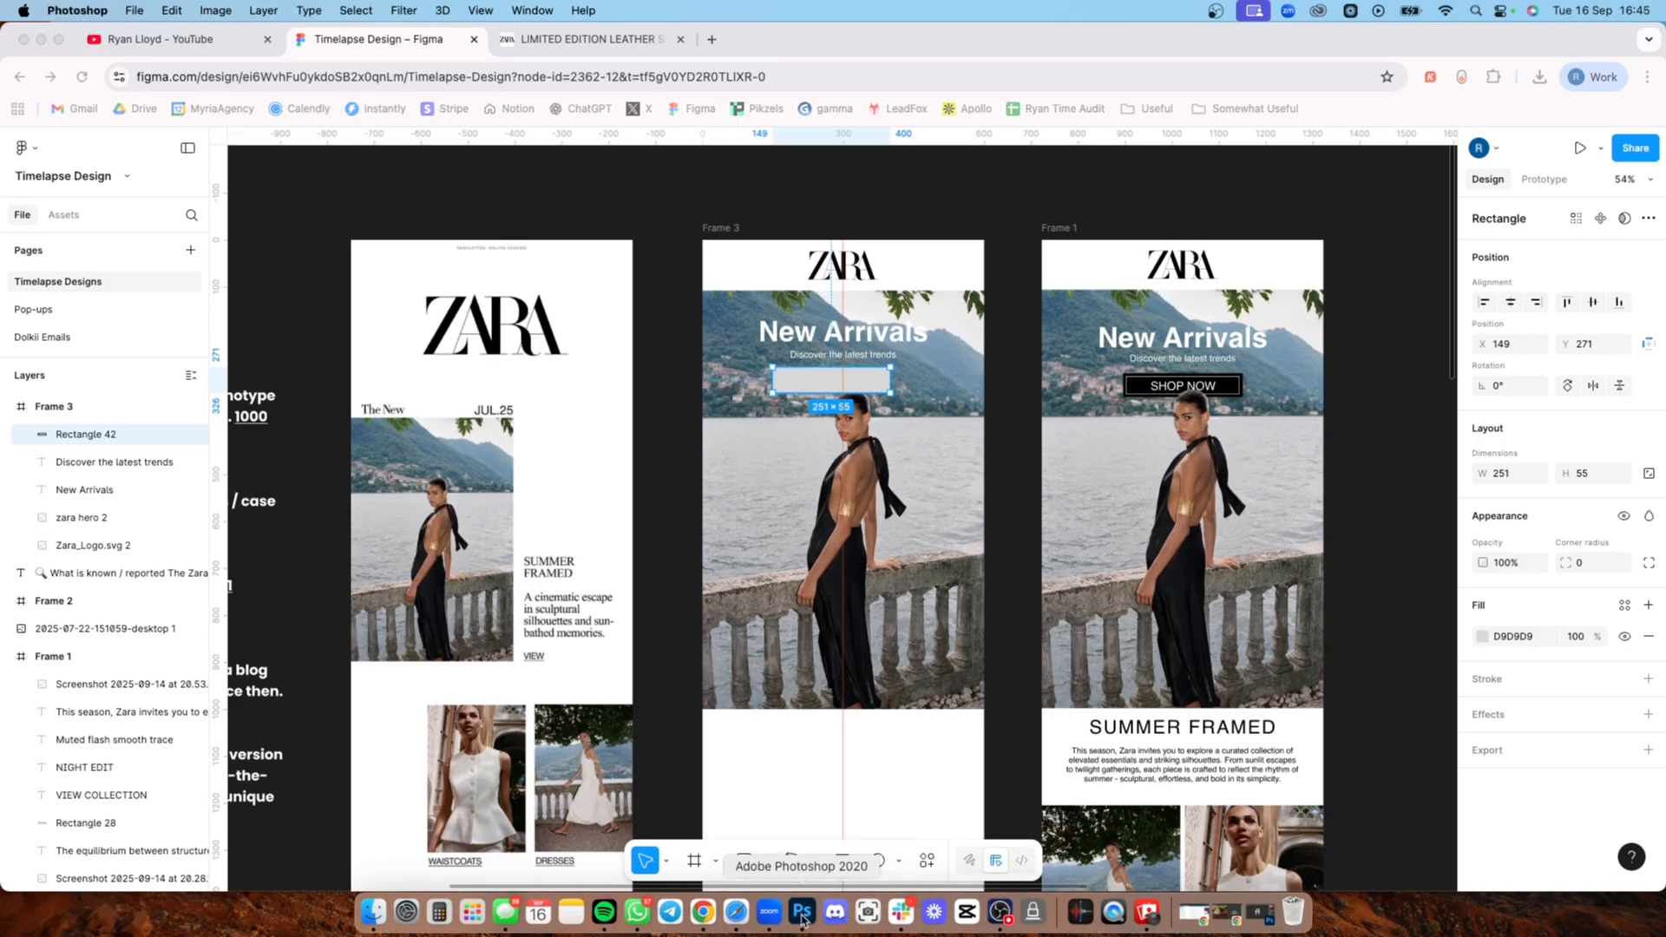
pyautogui.click(675, 434)
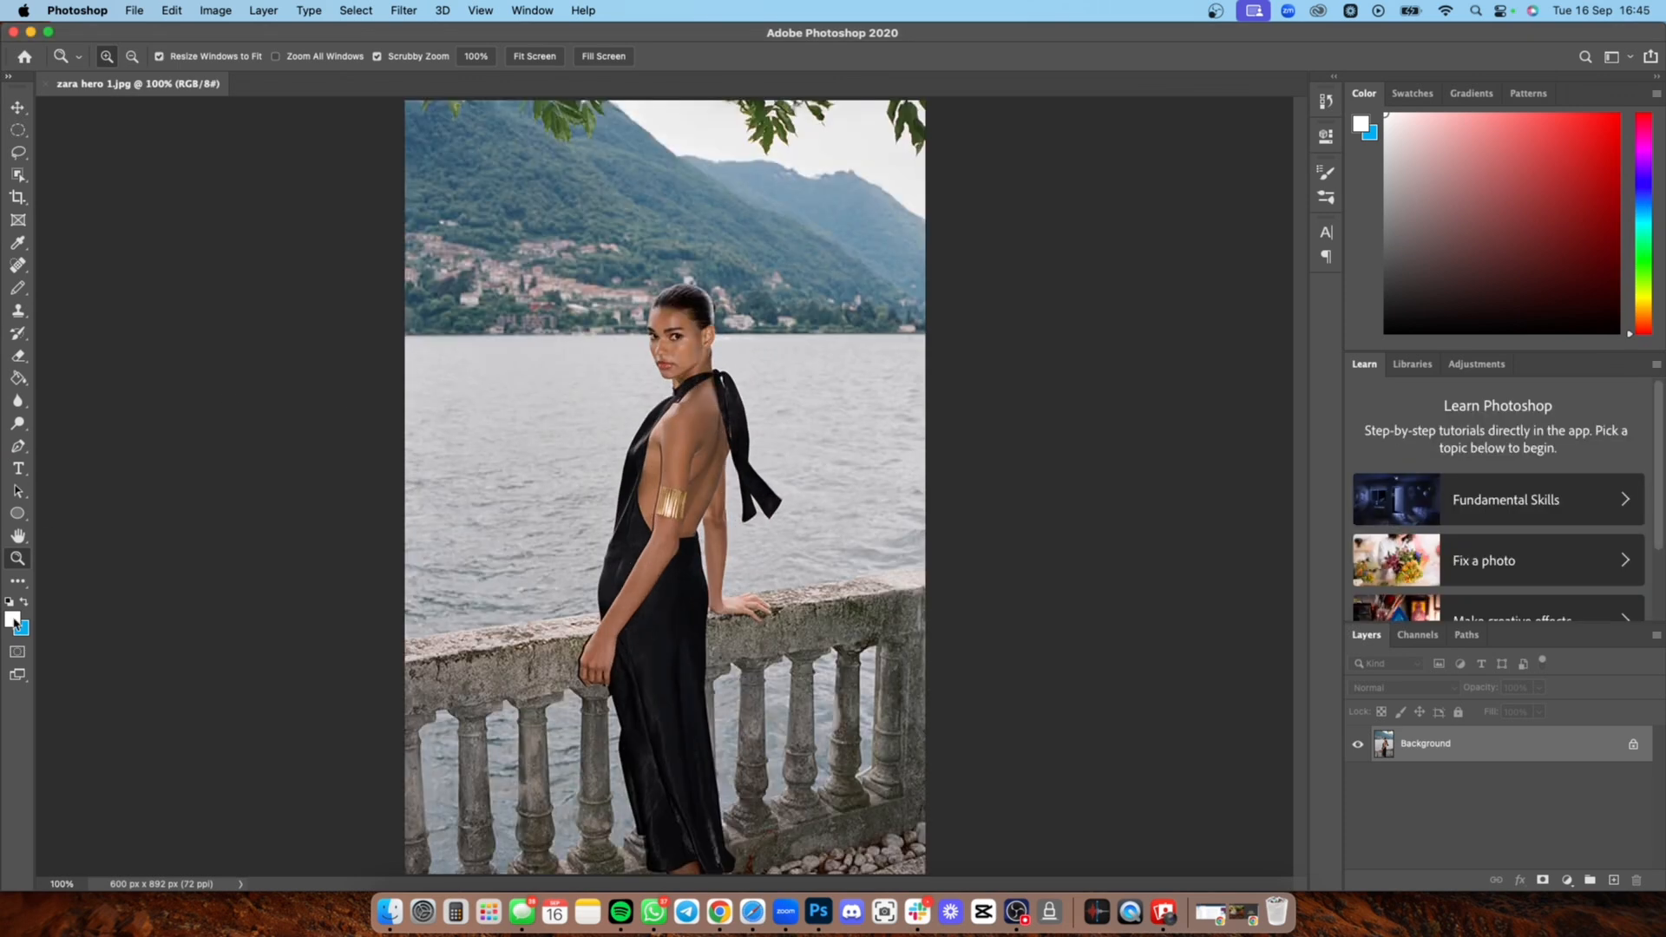
pyautogui.click(19, 536)
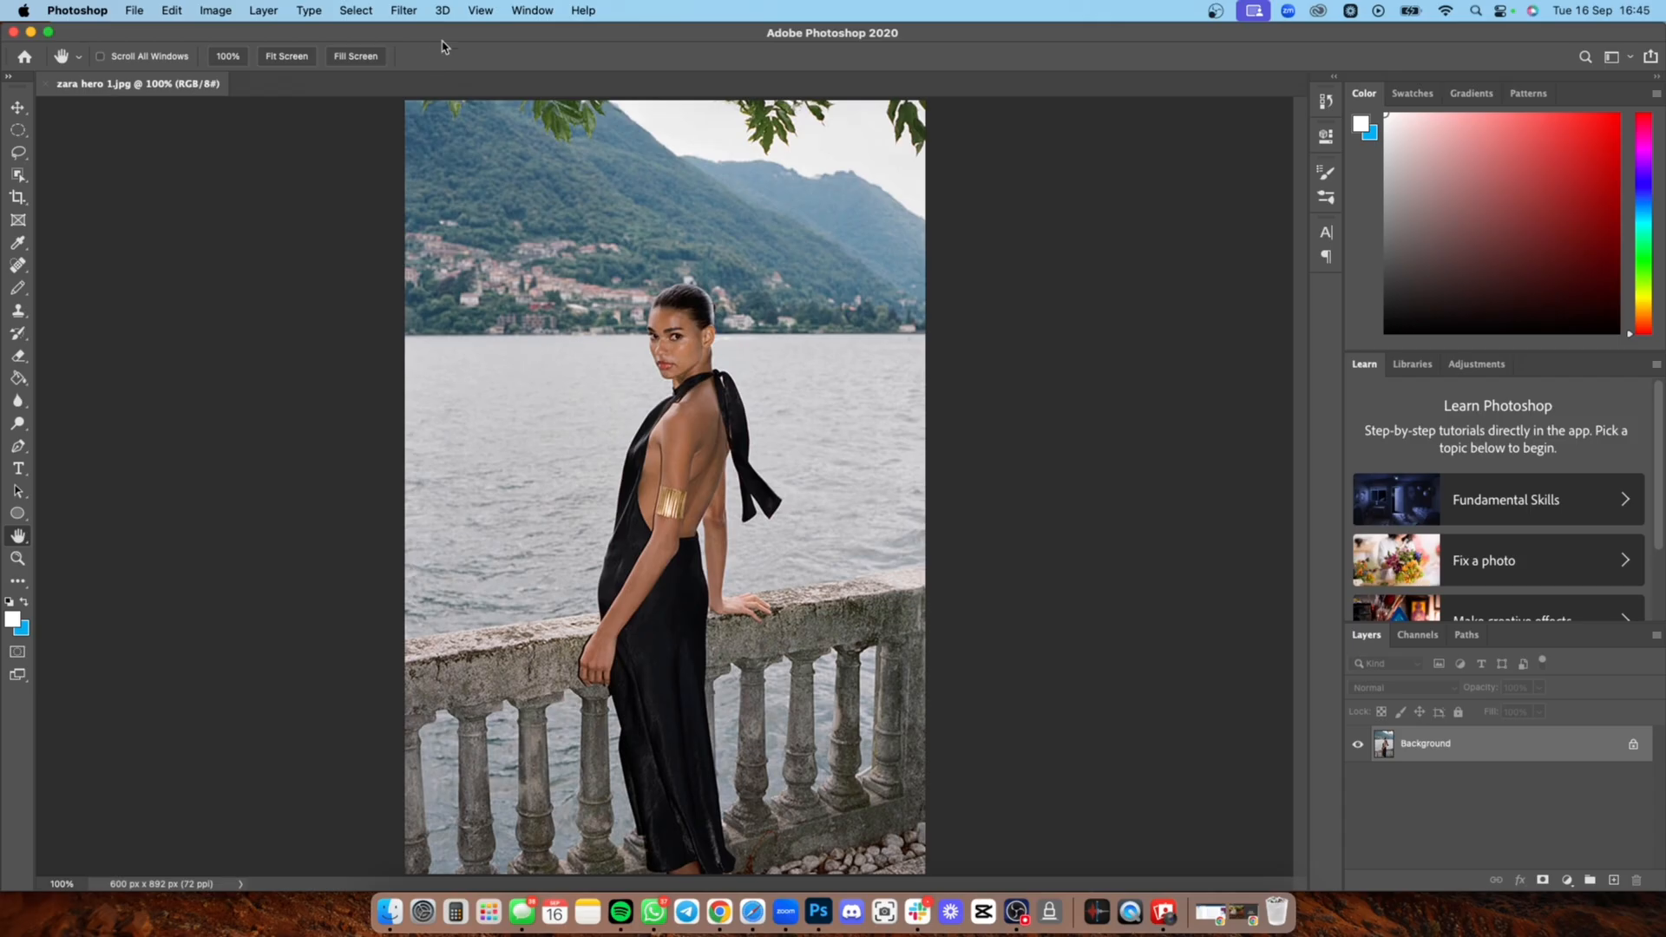
pyautogui.click(404, 11)
pyautogui.click(405, 11)
pyautogui.click(357, 10)
pyautogui.click(386, 256)
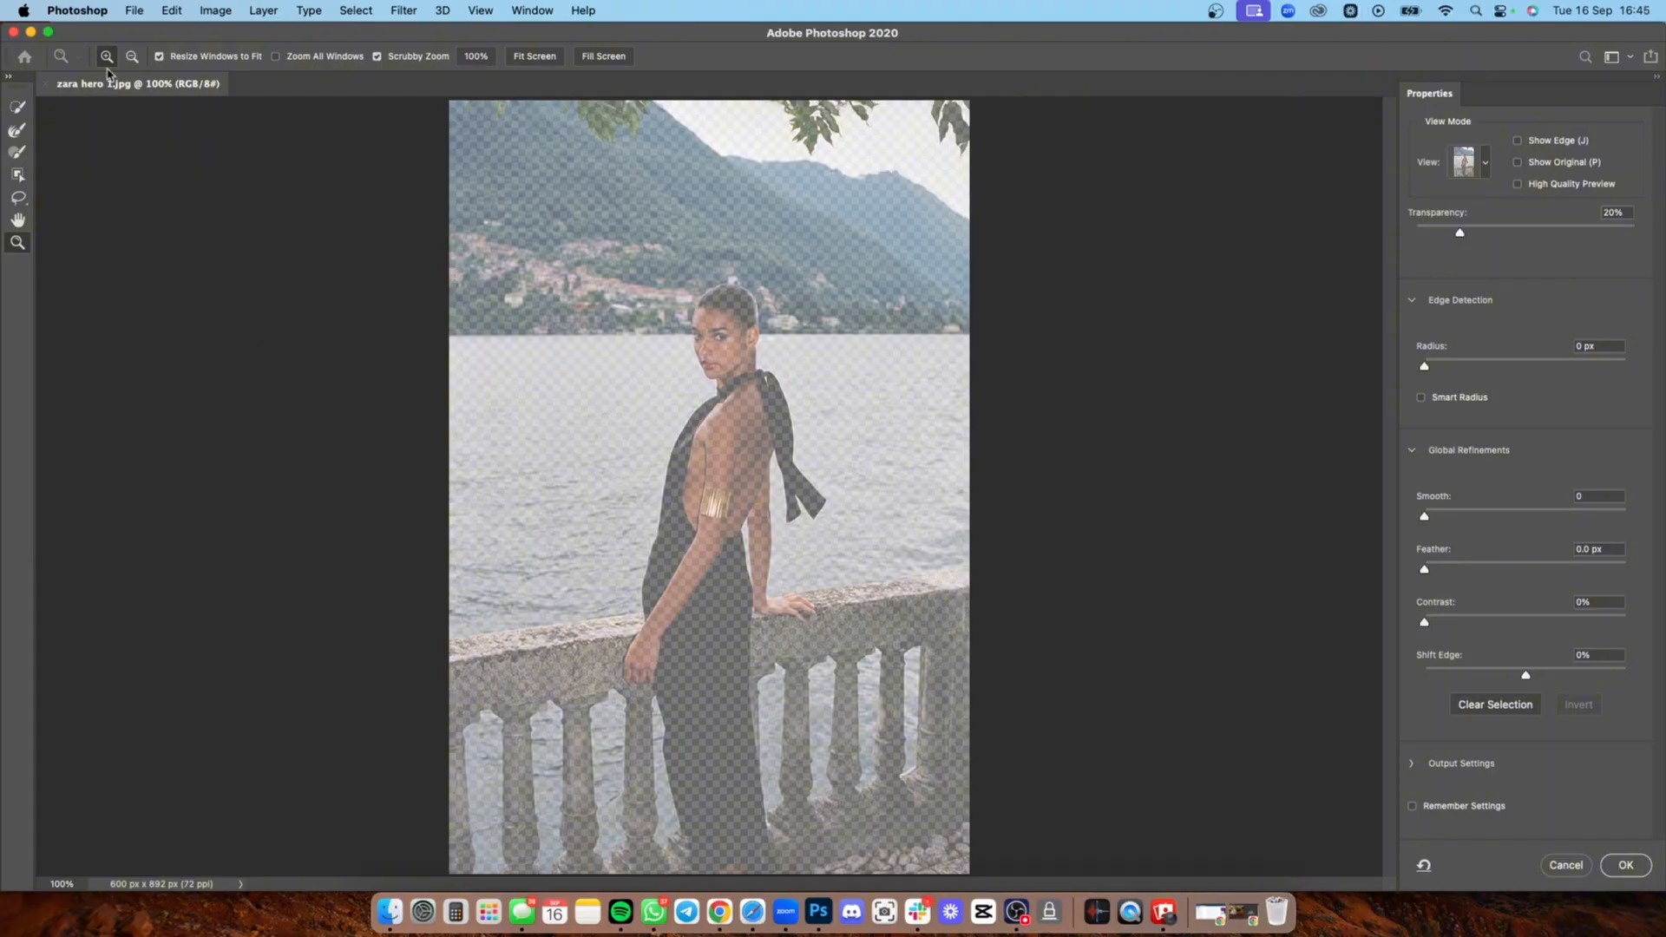
pyautogui.click(18, 107)
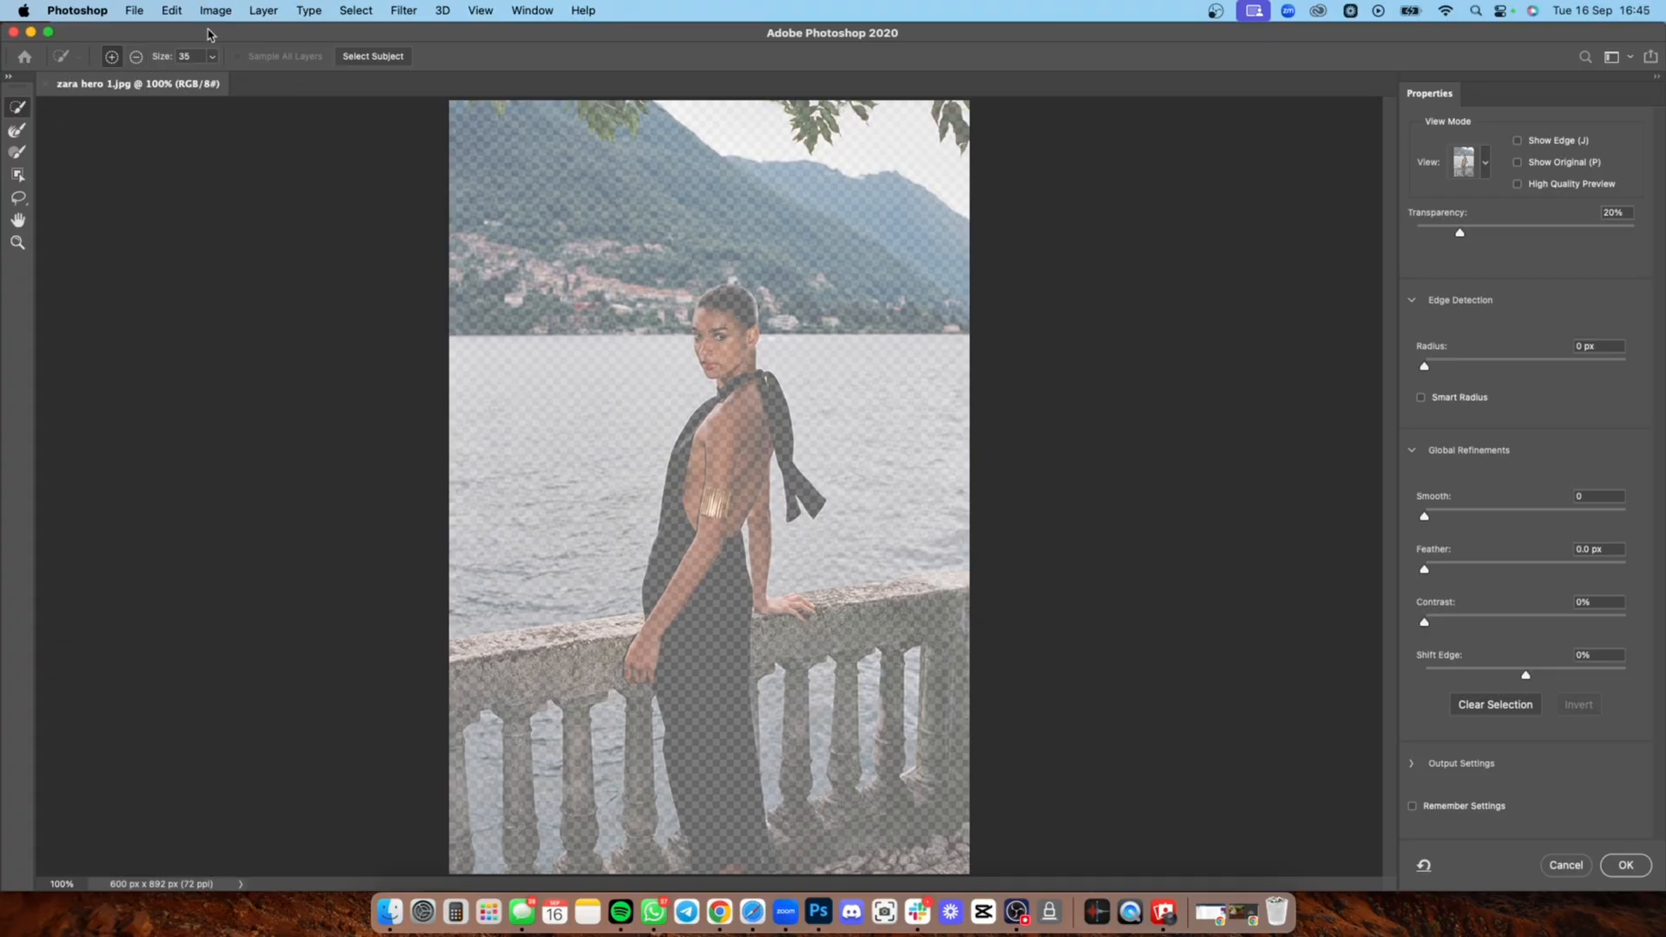
pyautogui.click(351, 10)
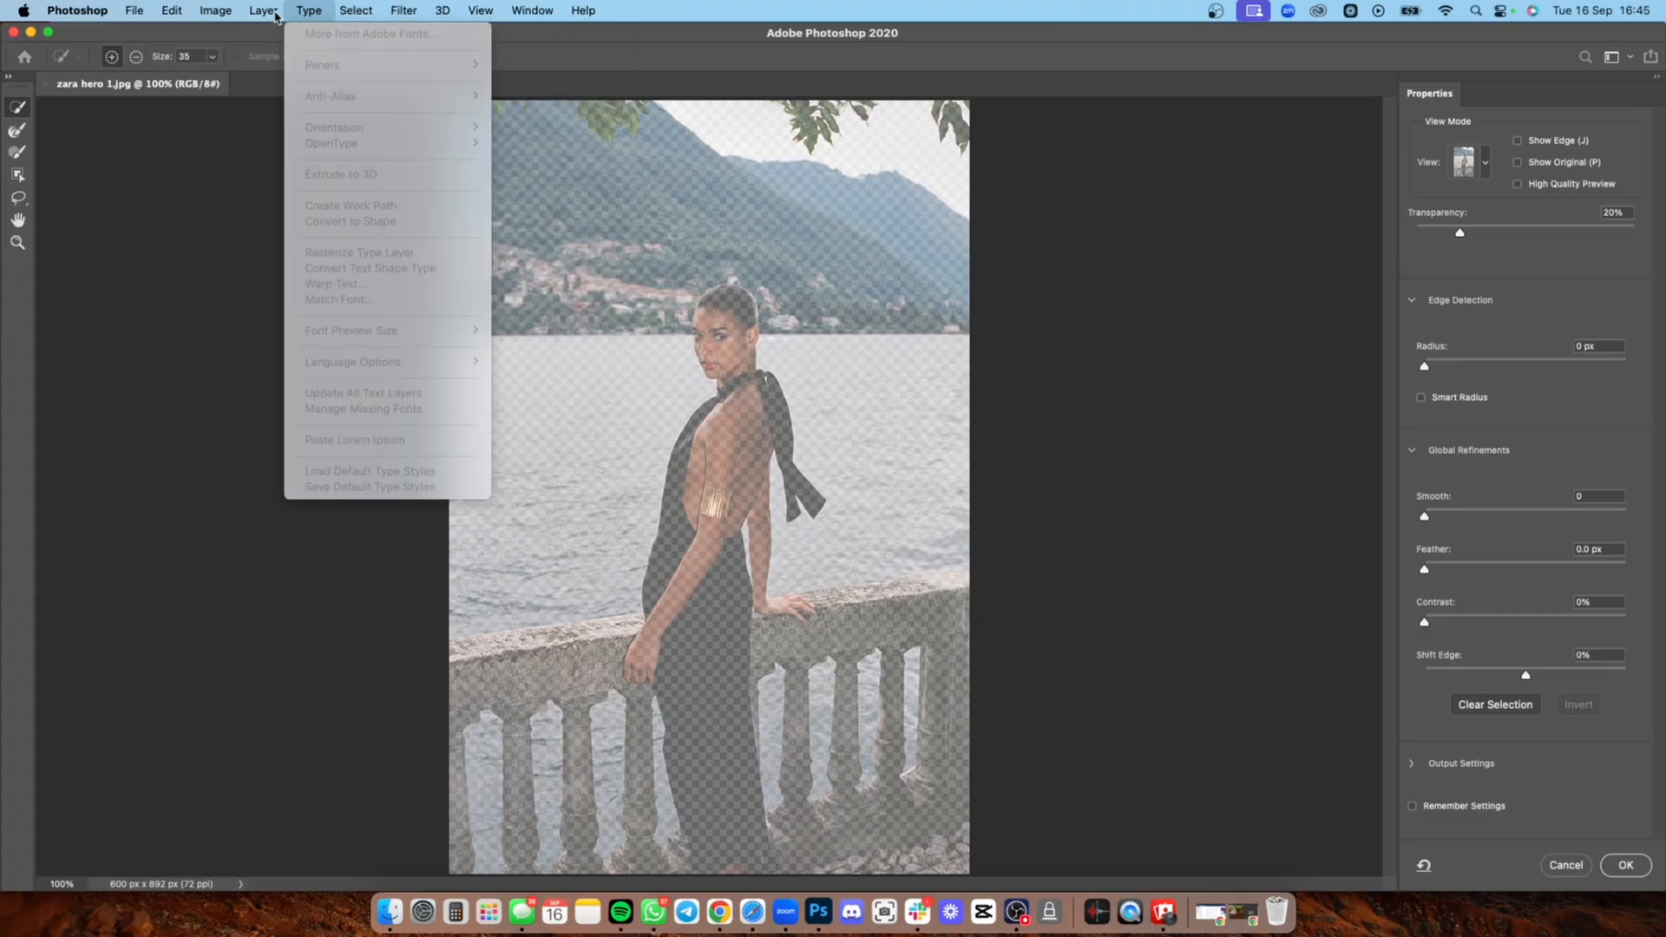
pyautogui.moveTo(366, 14)
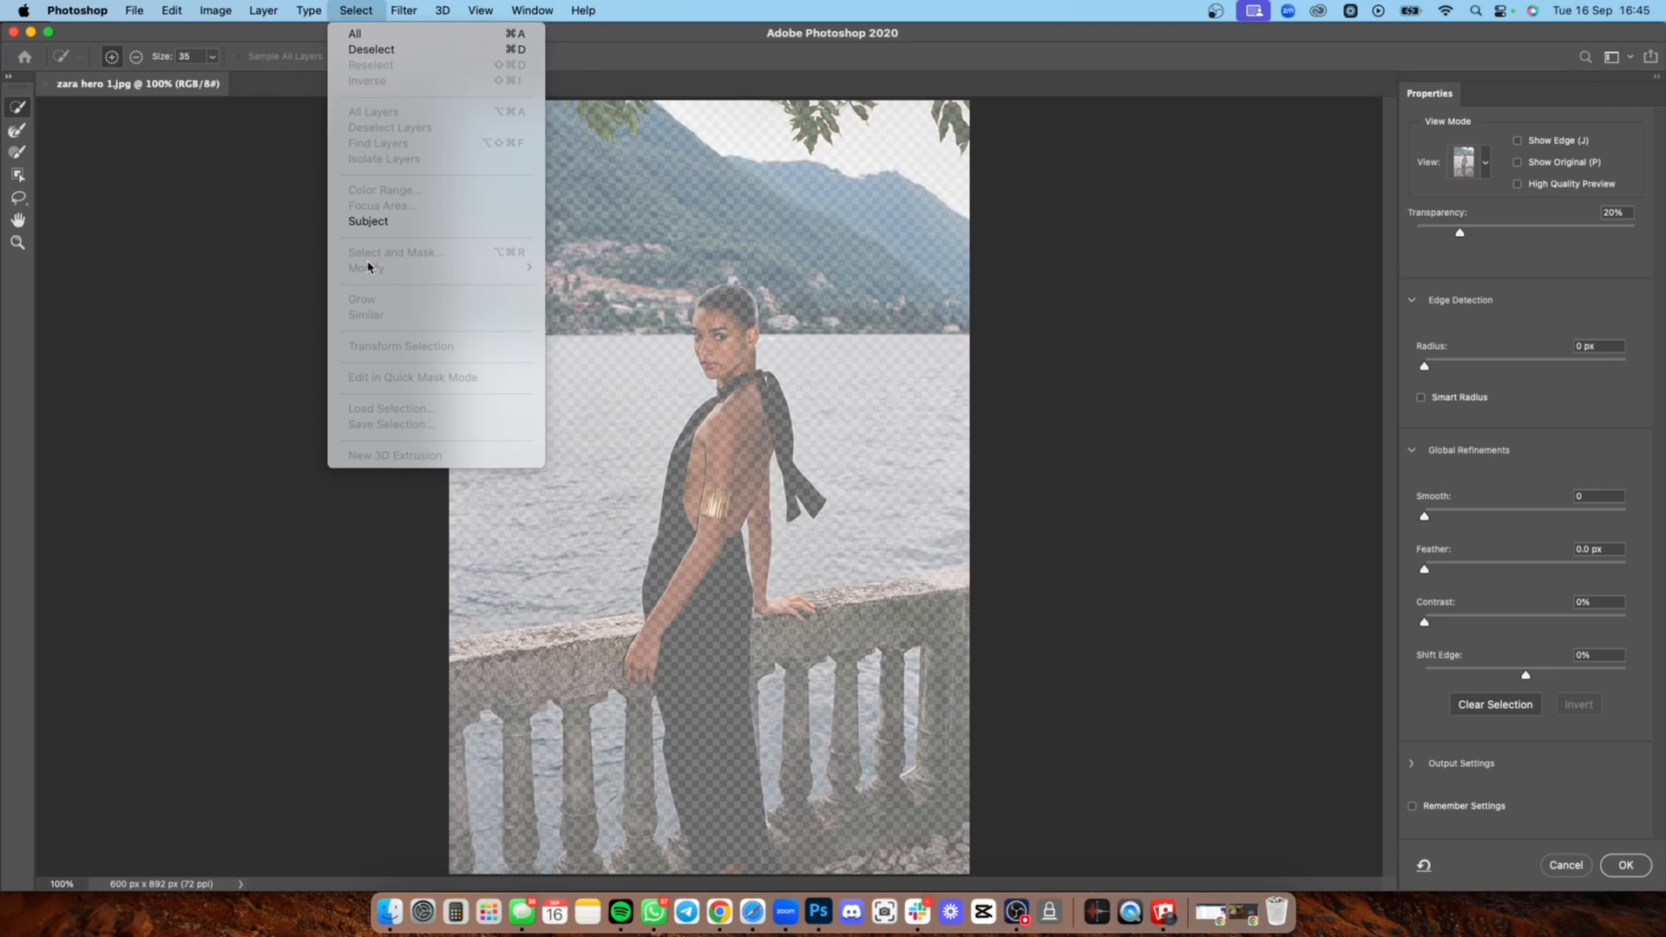
pyautogui.click(958, 137)
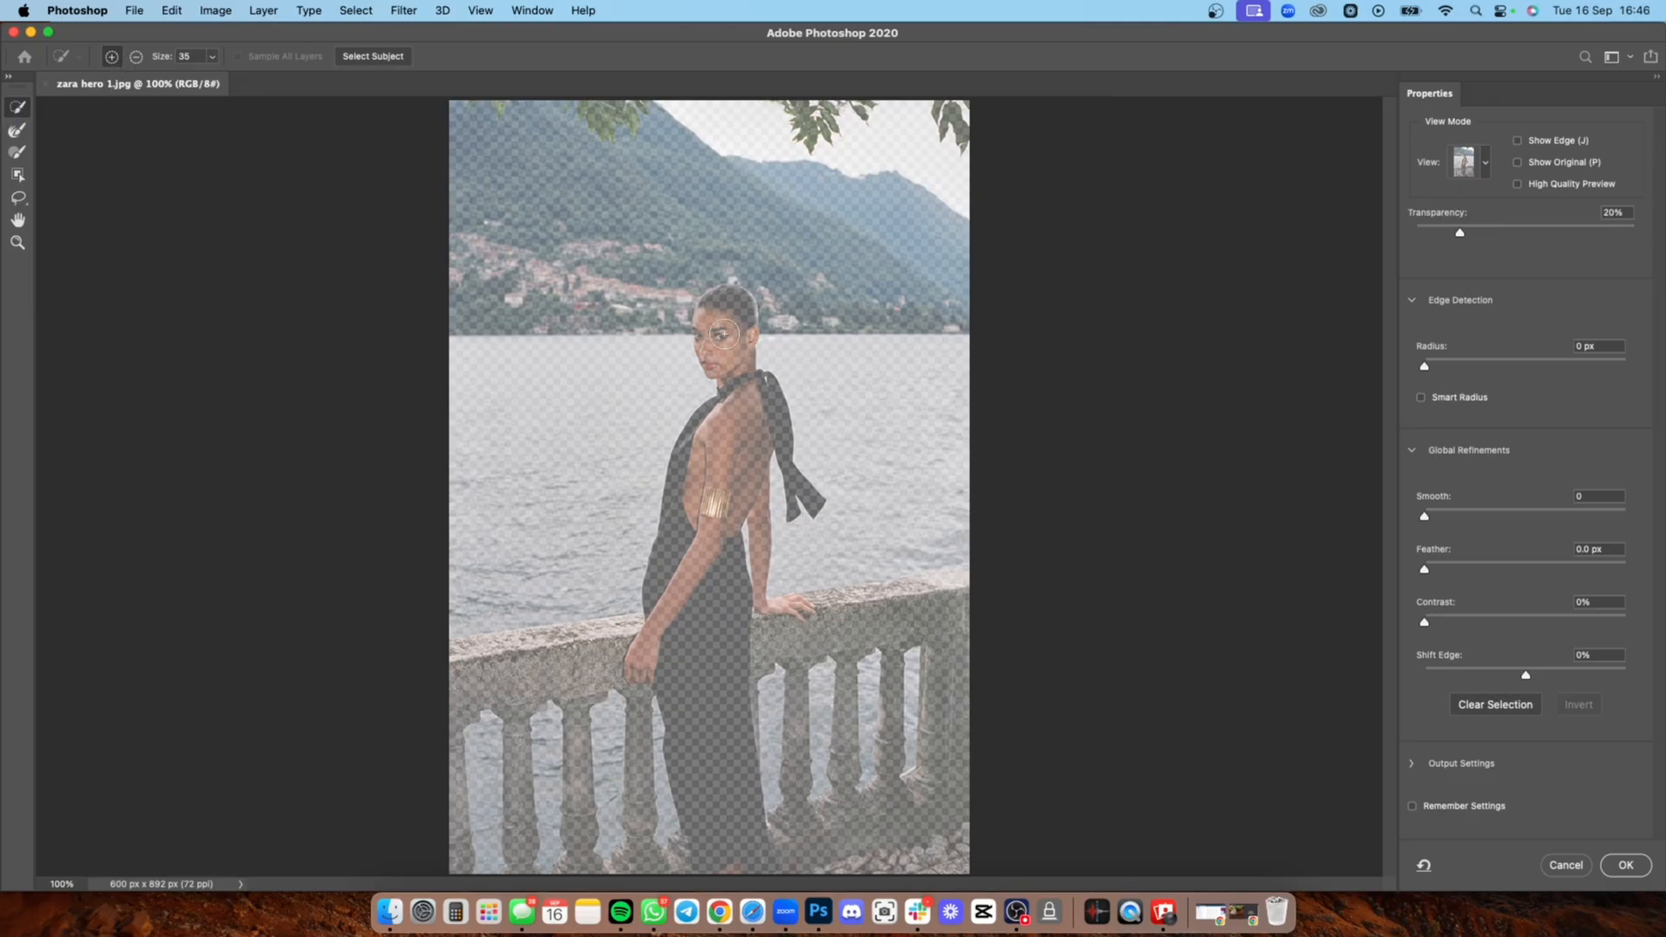
pyautogui.moveTo(737, 334); pyautogui.dragTo(727, 349)
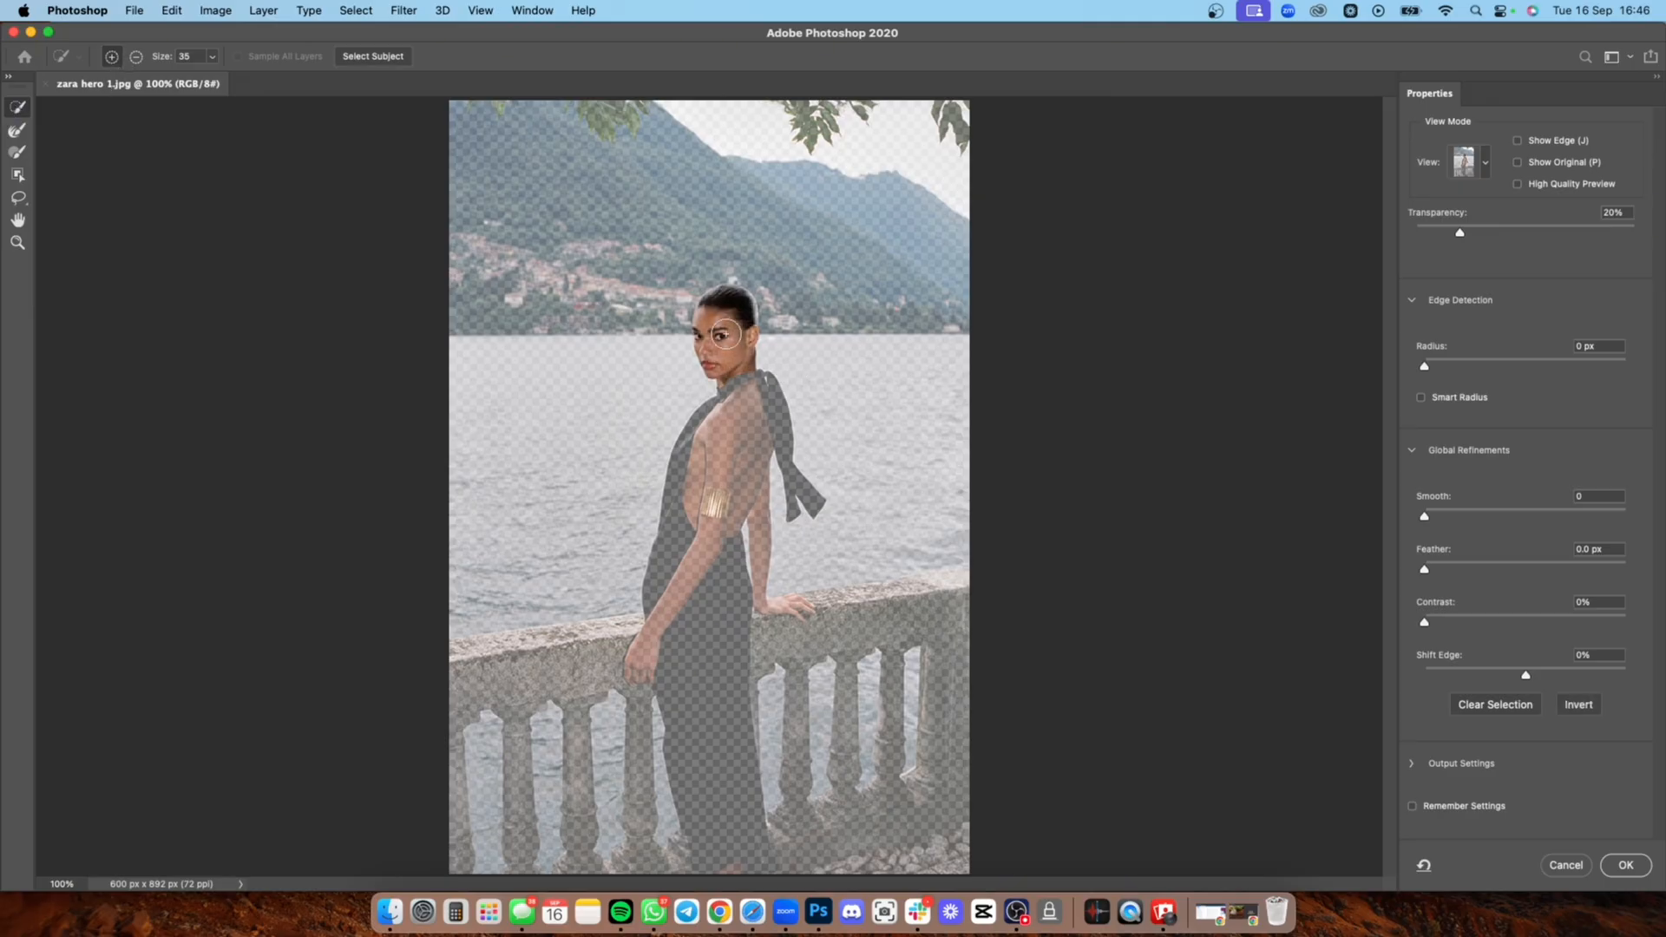
pyautogui.click(746, 421)
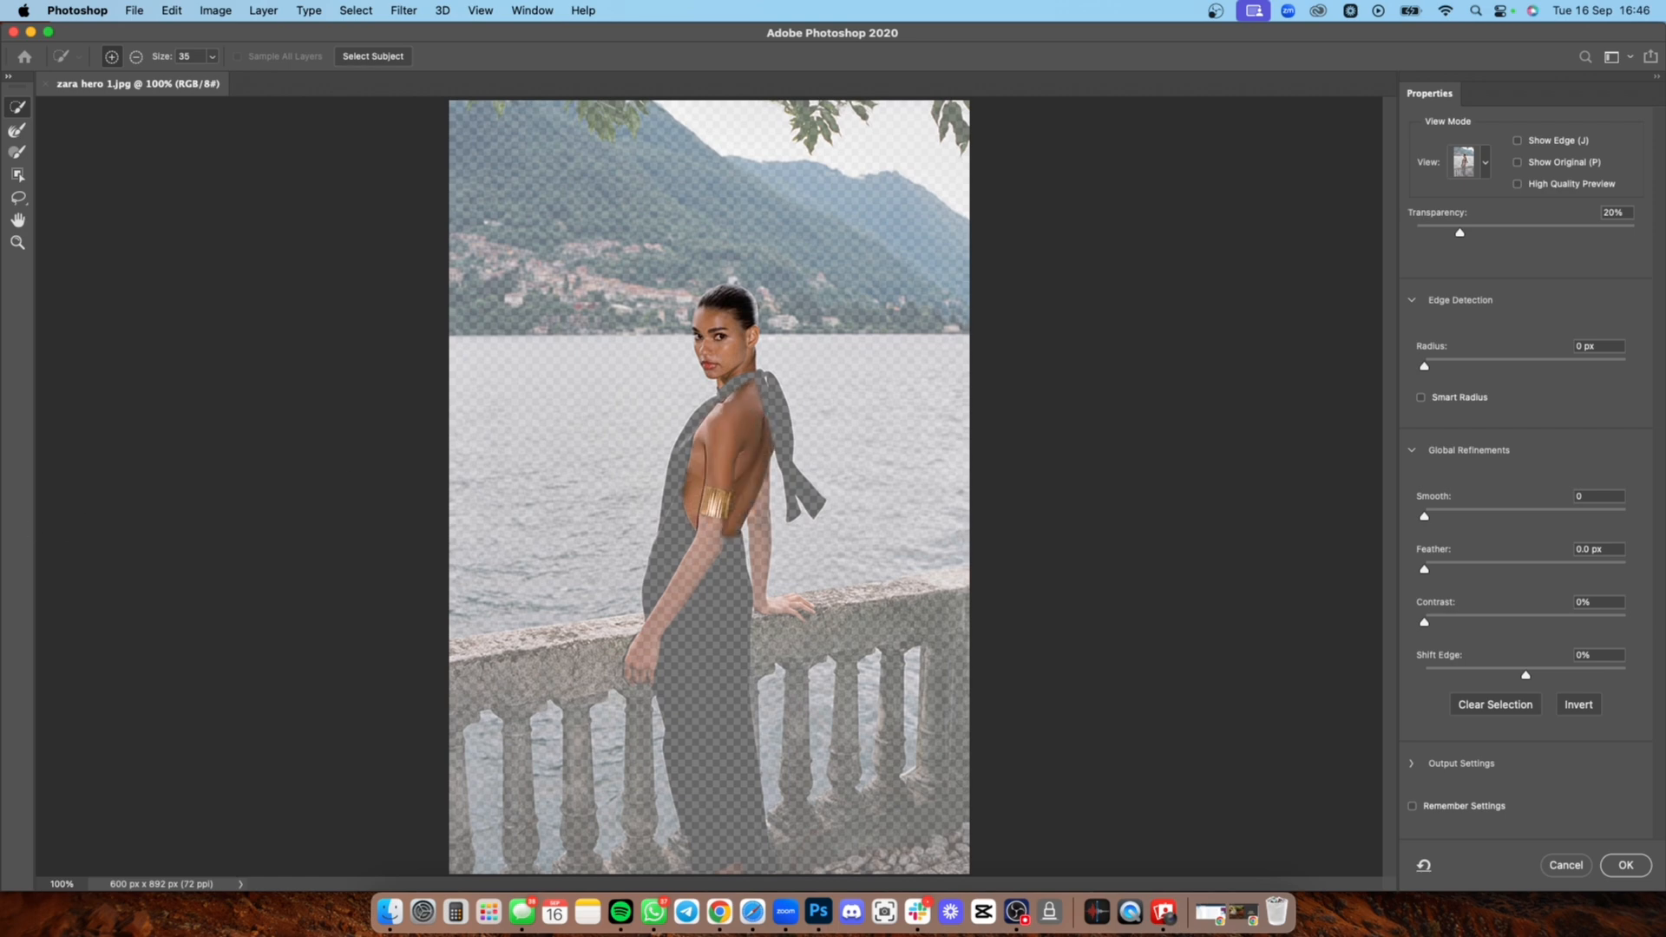
pyautogui.click(17, 243)
pyautogui.click(837, 489)
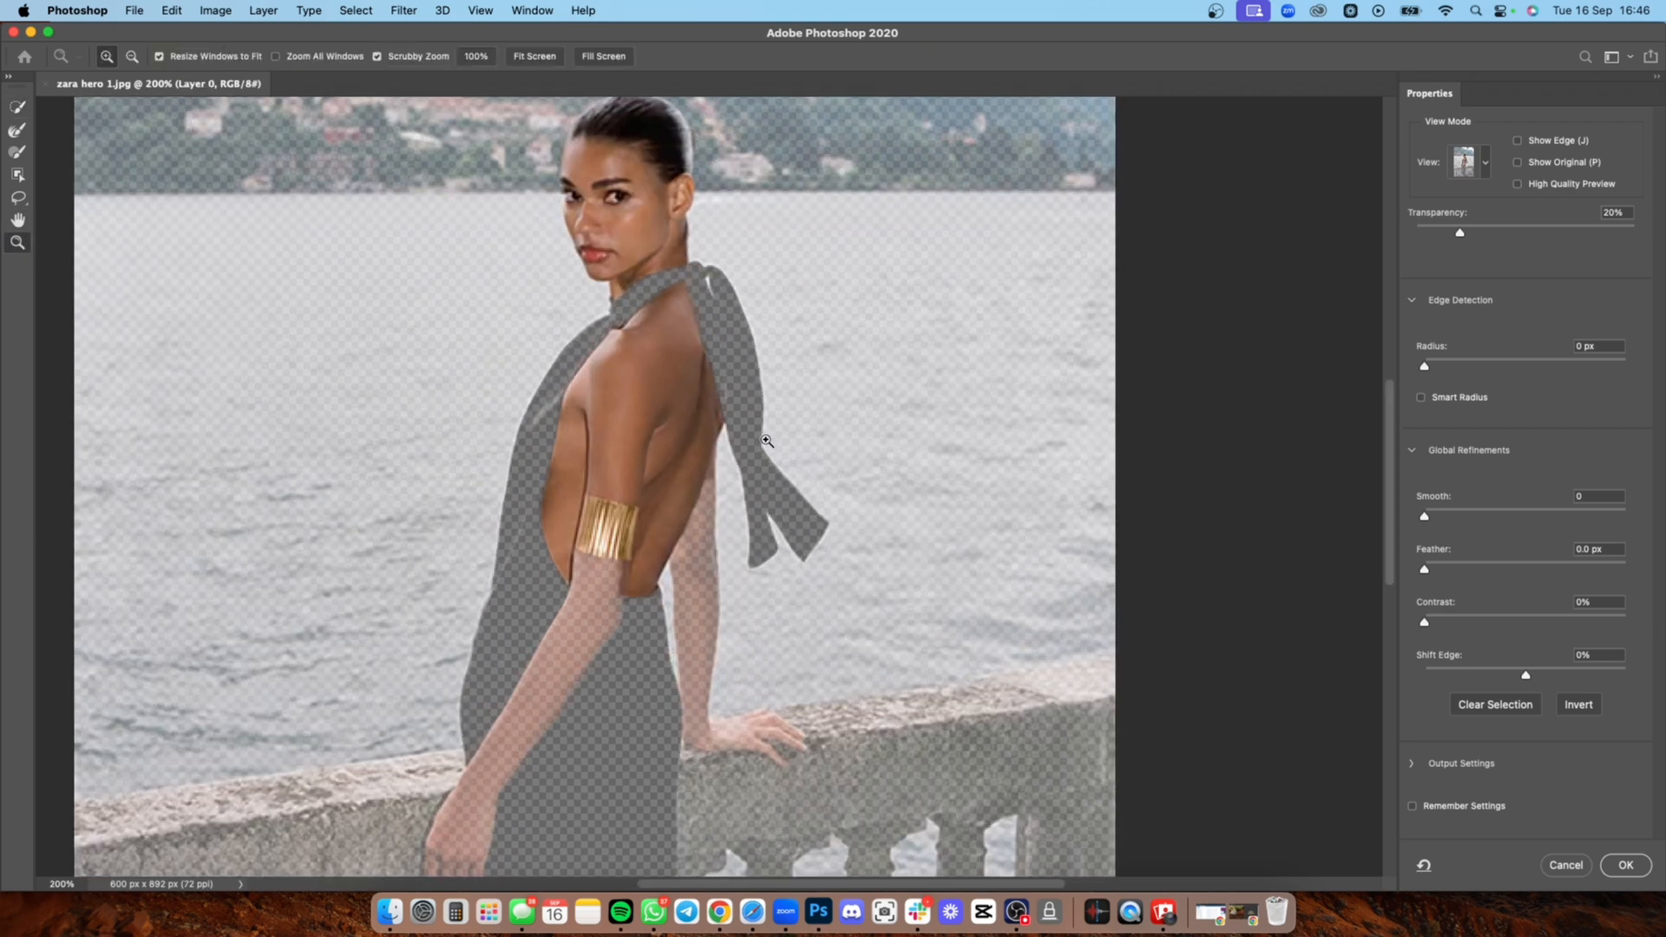
pyautogui.click(763, 439)
pyautogui.scroll(3, 753, 521)
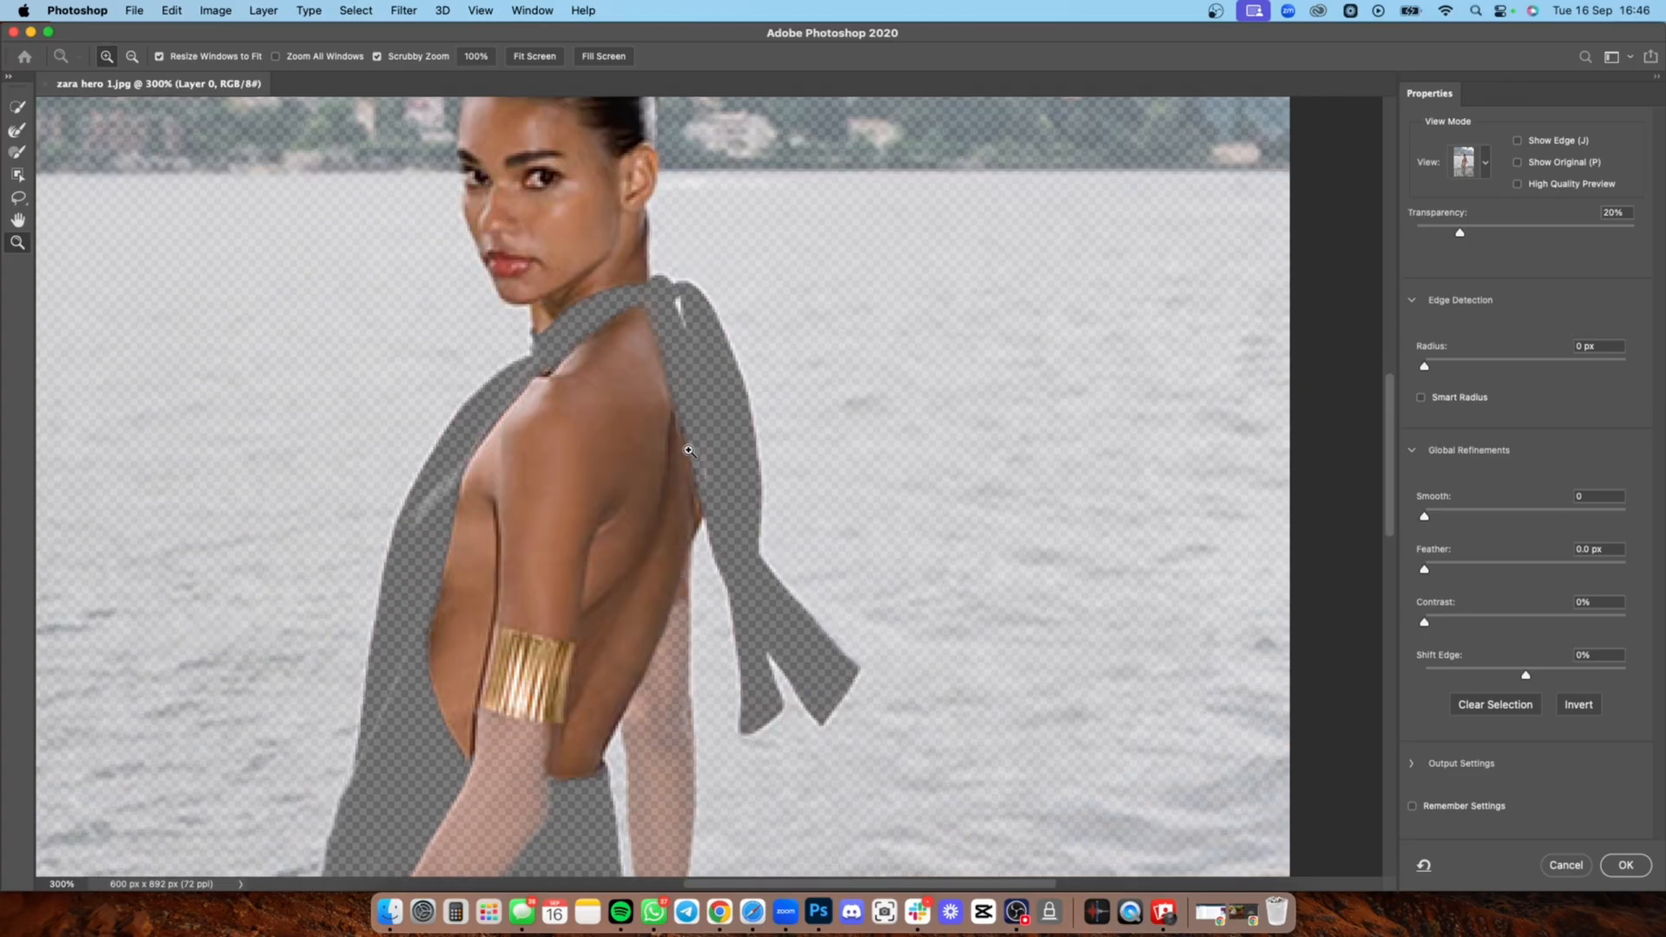
pyautogui.press('Escape')
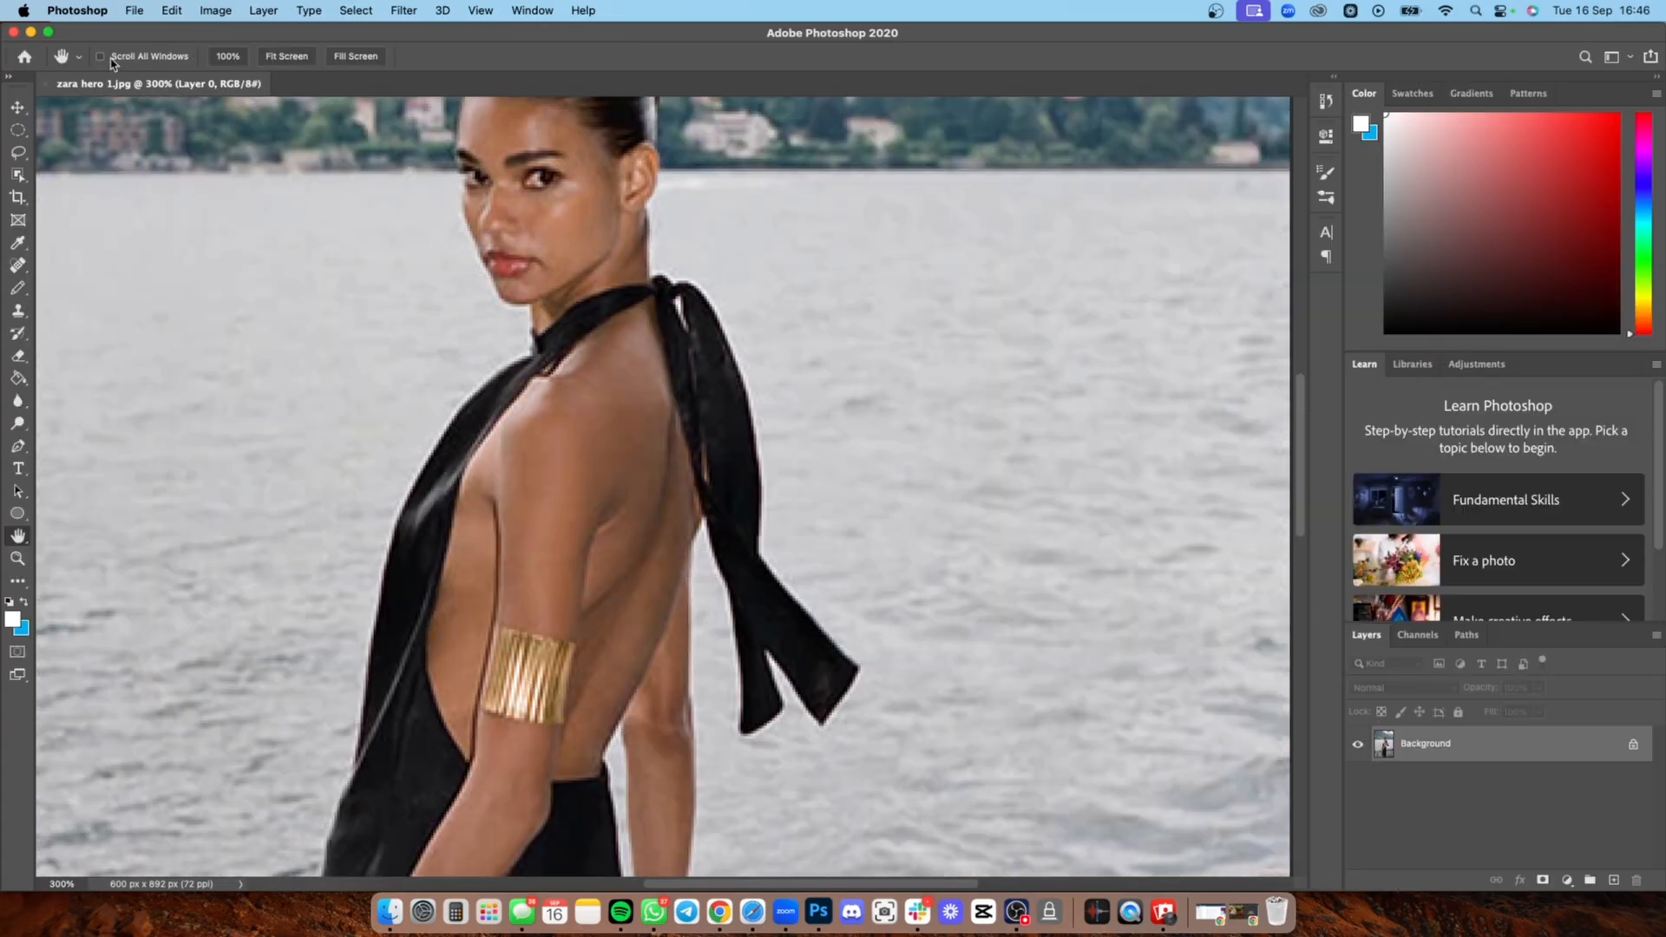
# Step: Open Select and Mask and quick-select the model's head, neck, bare back, scarf tails and the front of her dress
pyautogui.press('alt+super+r')
pyautogui.click(16, 112)
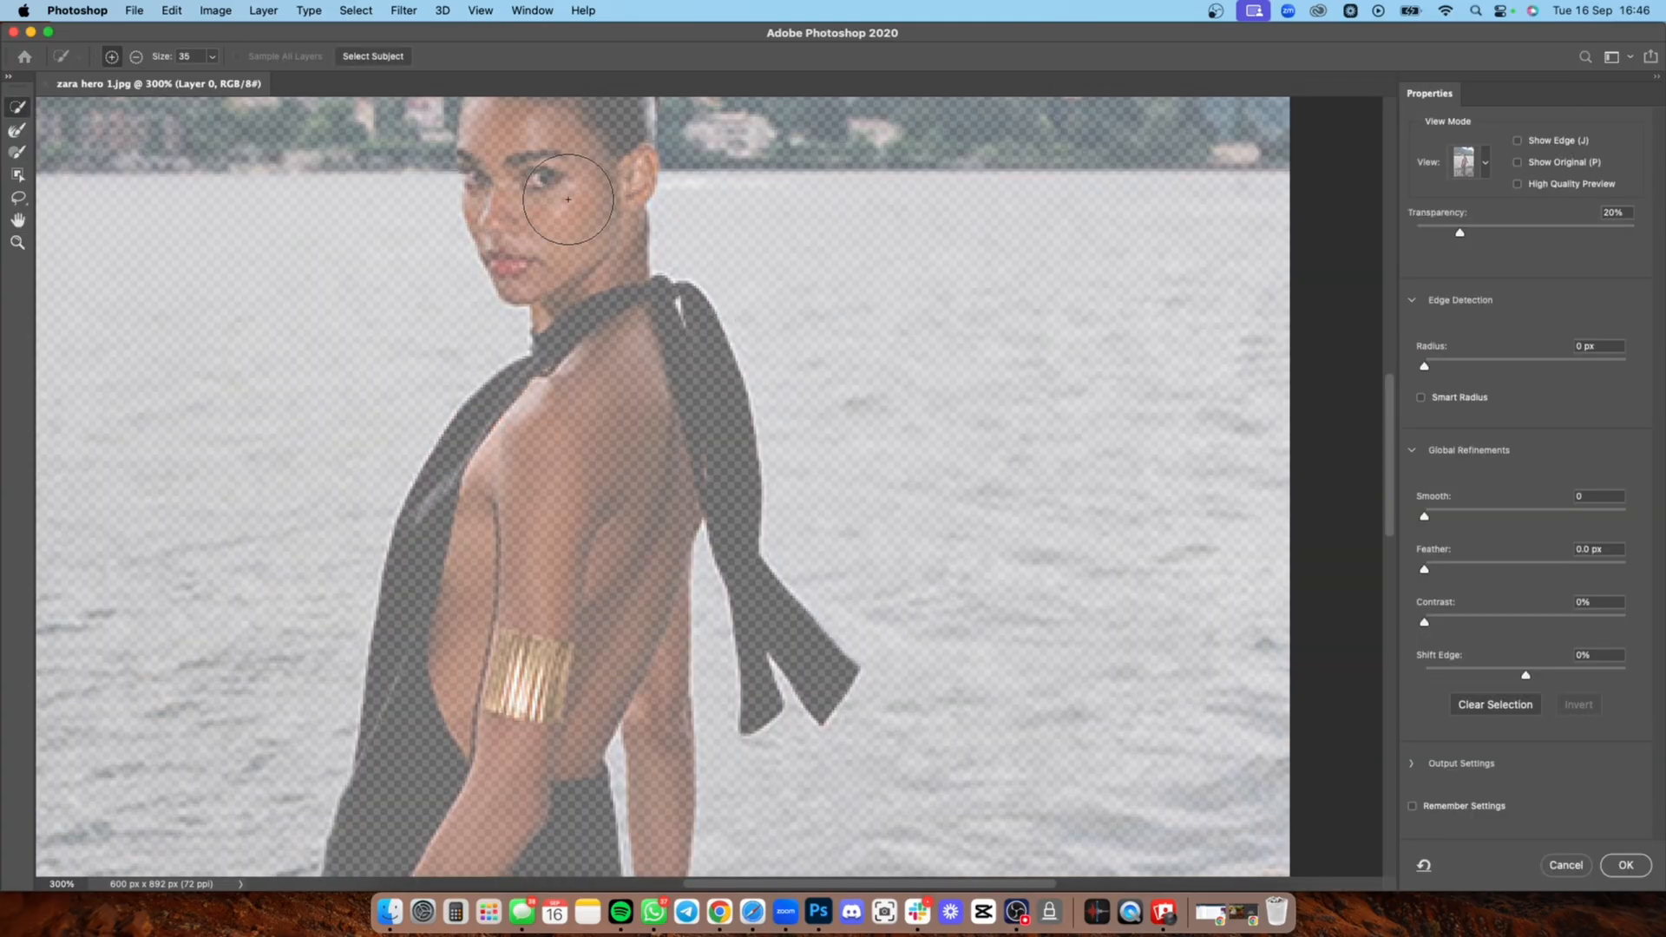
pyautogui.click(599, 208)
pyautogui.click(630, 448)
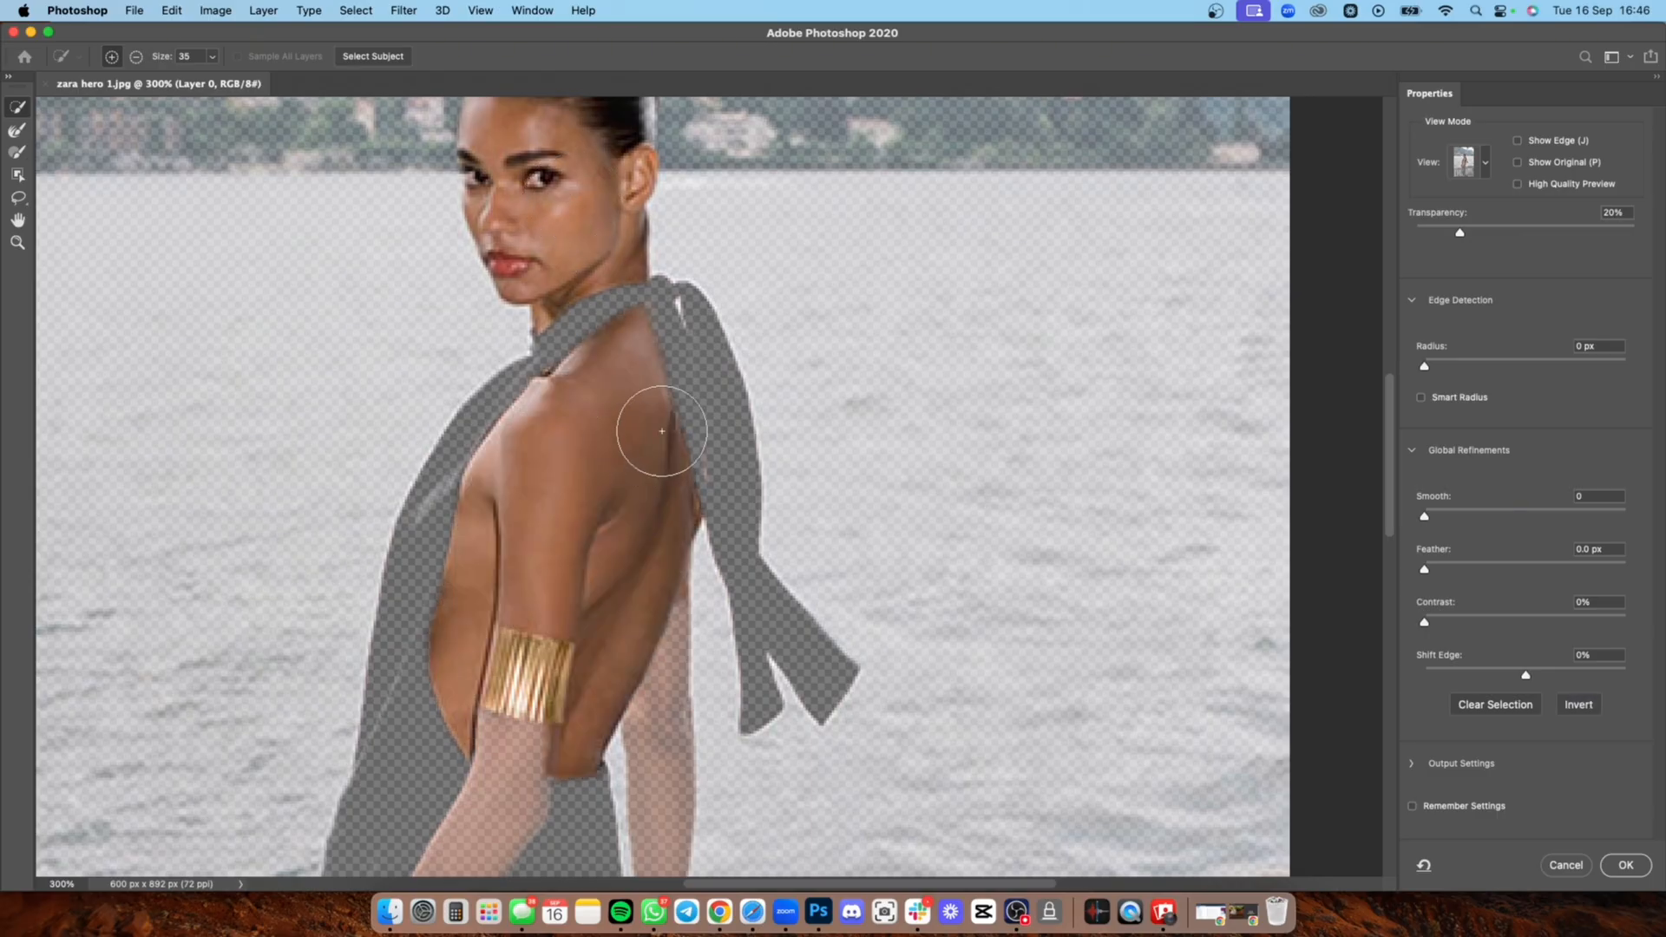
pyautogui.click(703, 422)
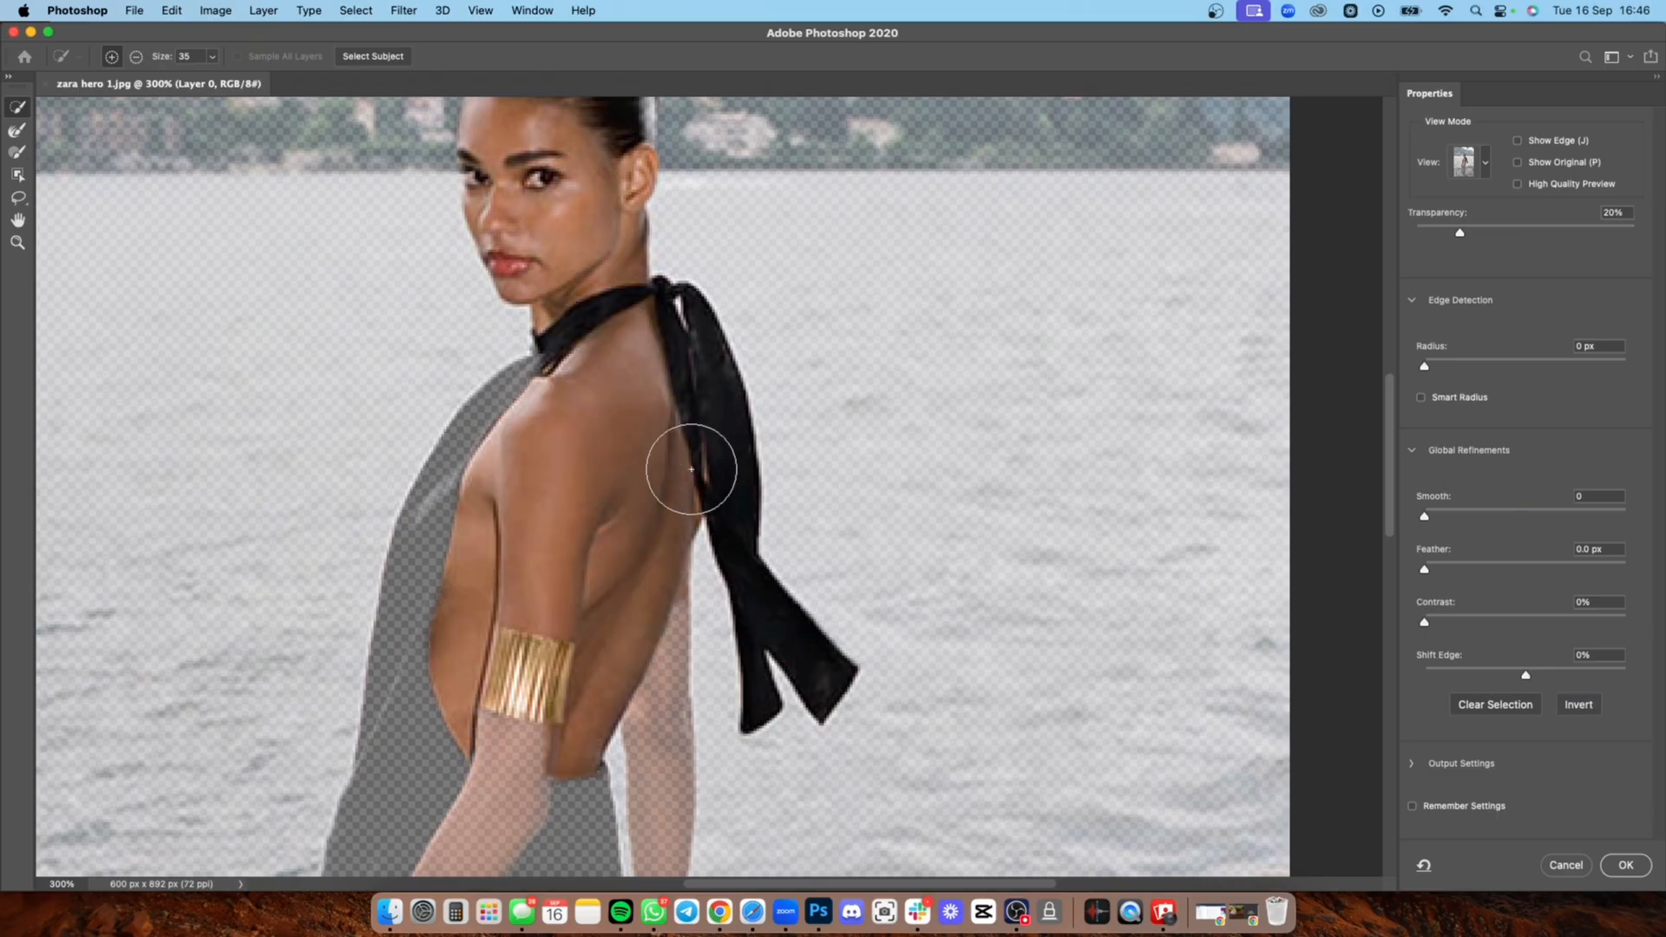
pyautogui.click(441, 570)
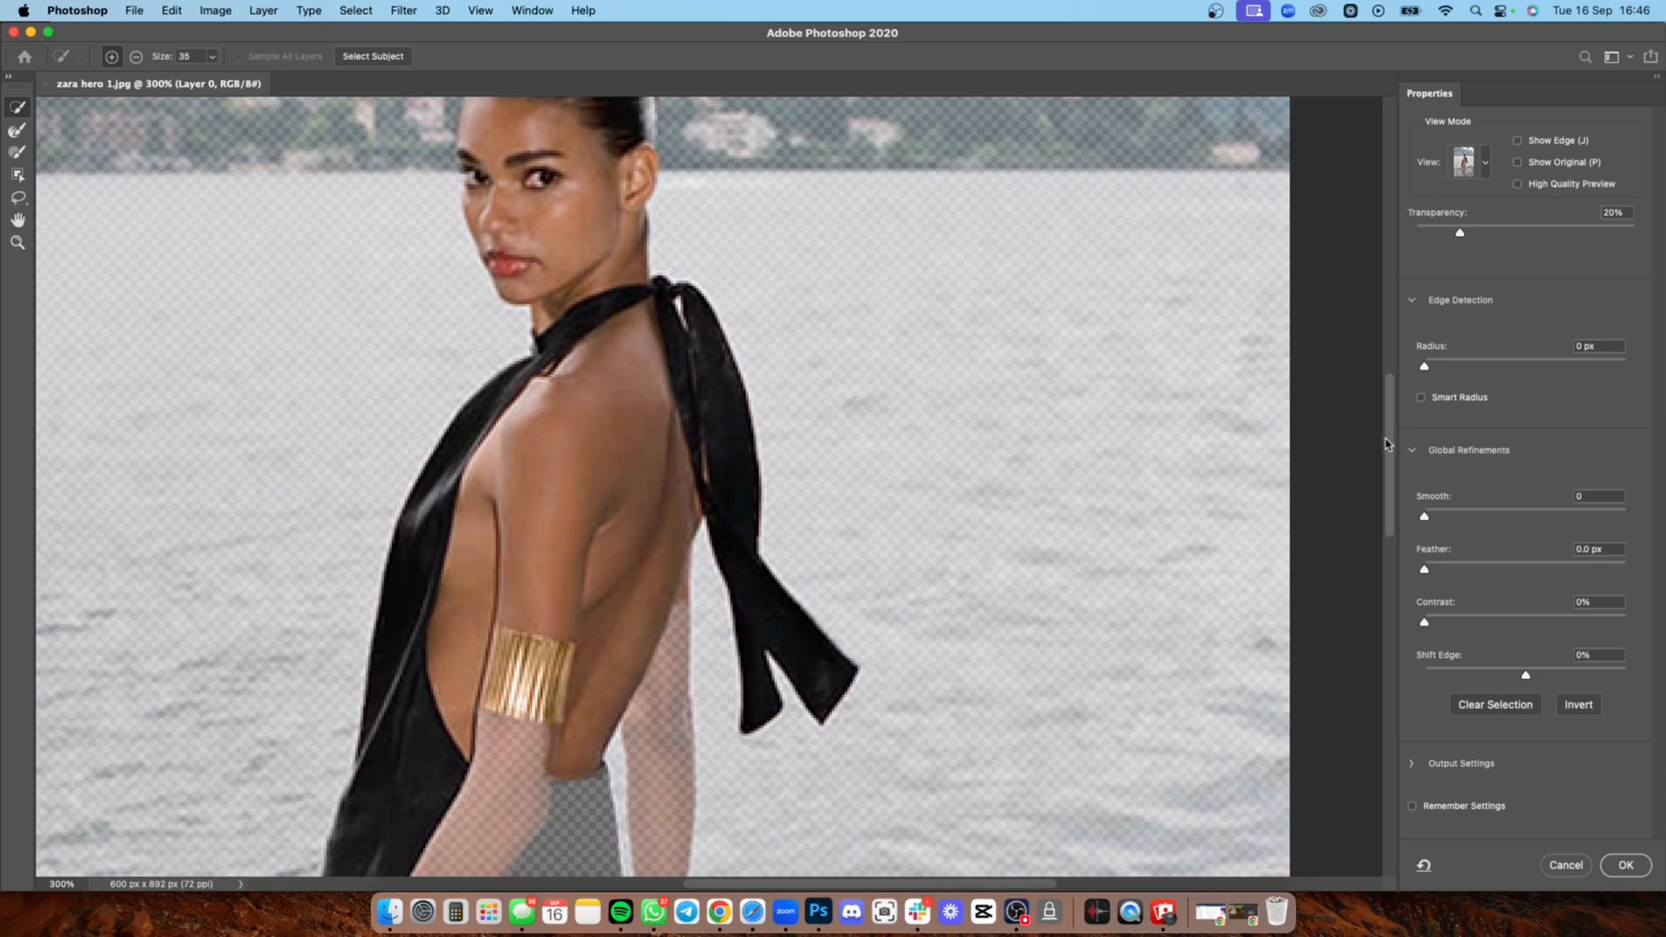
# Step: Add the model's front arm, hand and long black skirt to the selection, and apply it as a layer mask
pyautogui.moveTo(1388, 443); pyautogui.dragTo(1388, 548)
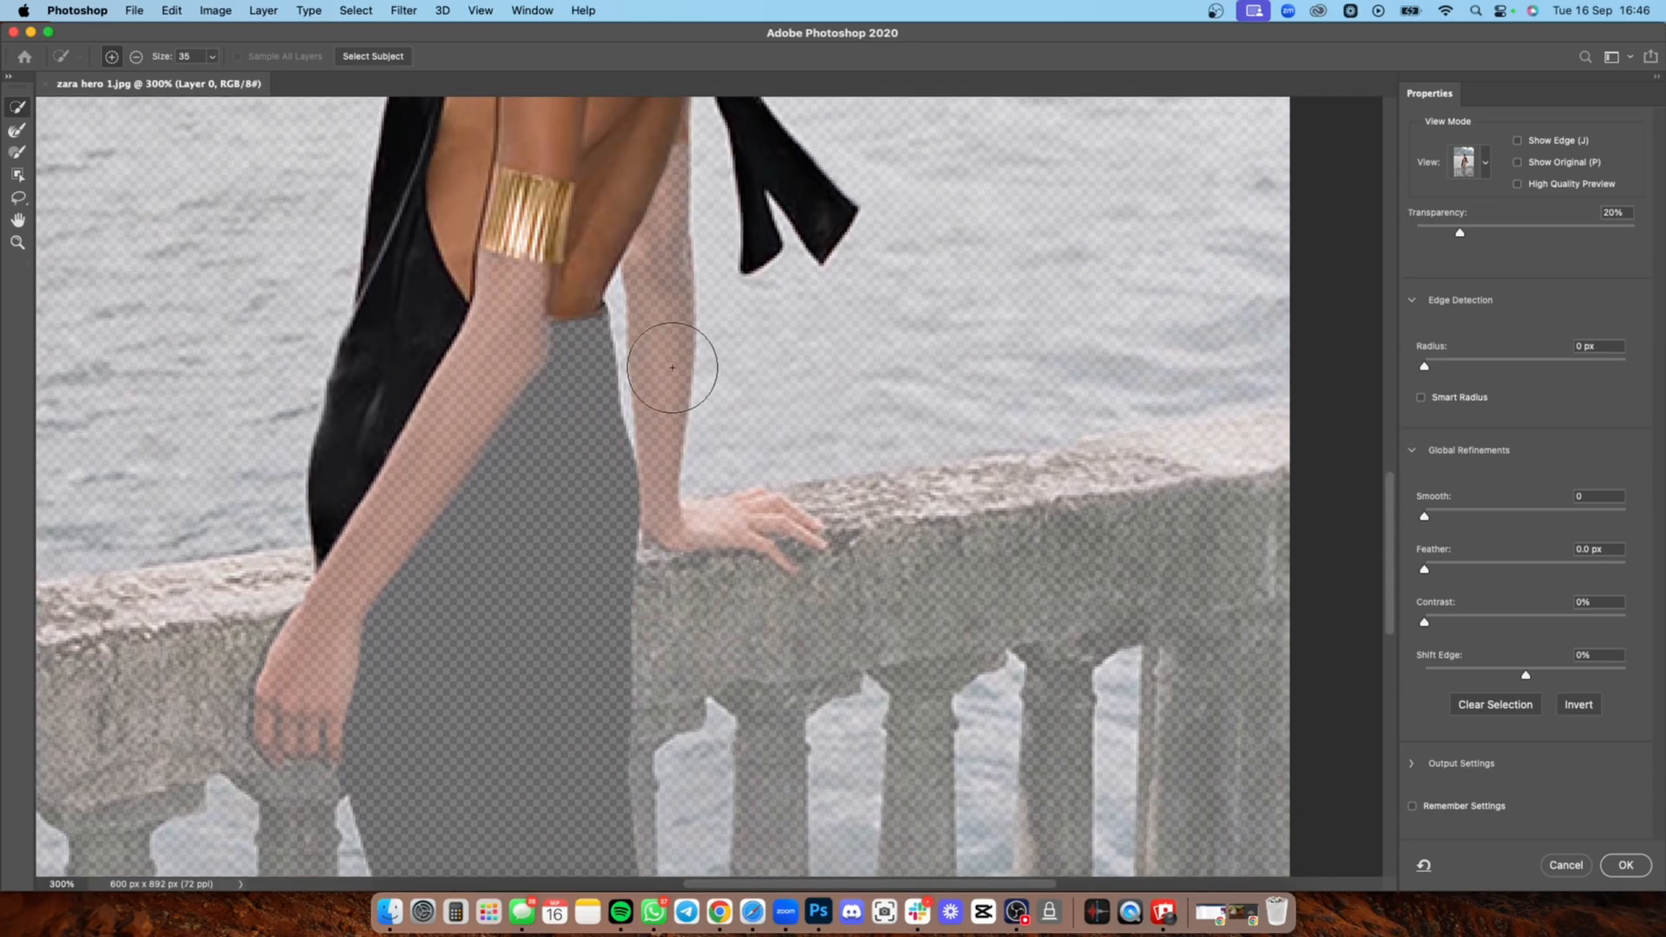
pyautogui.click(520, 501)
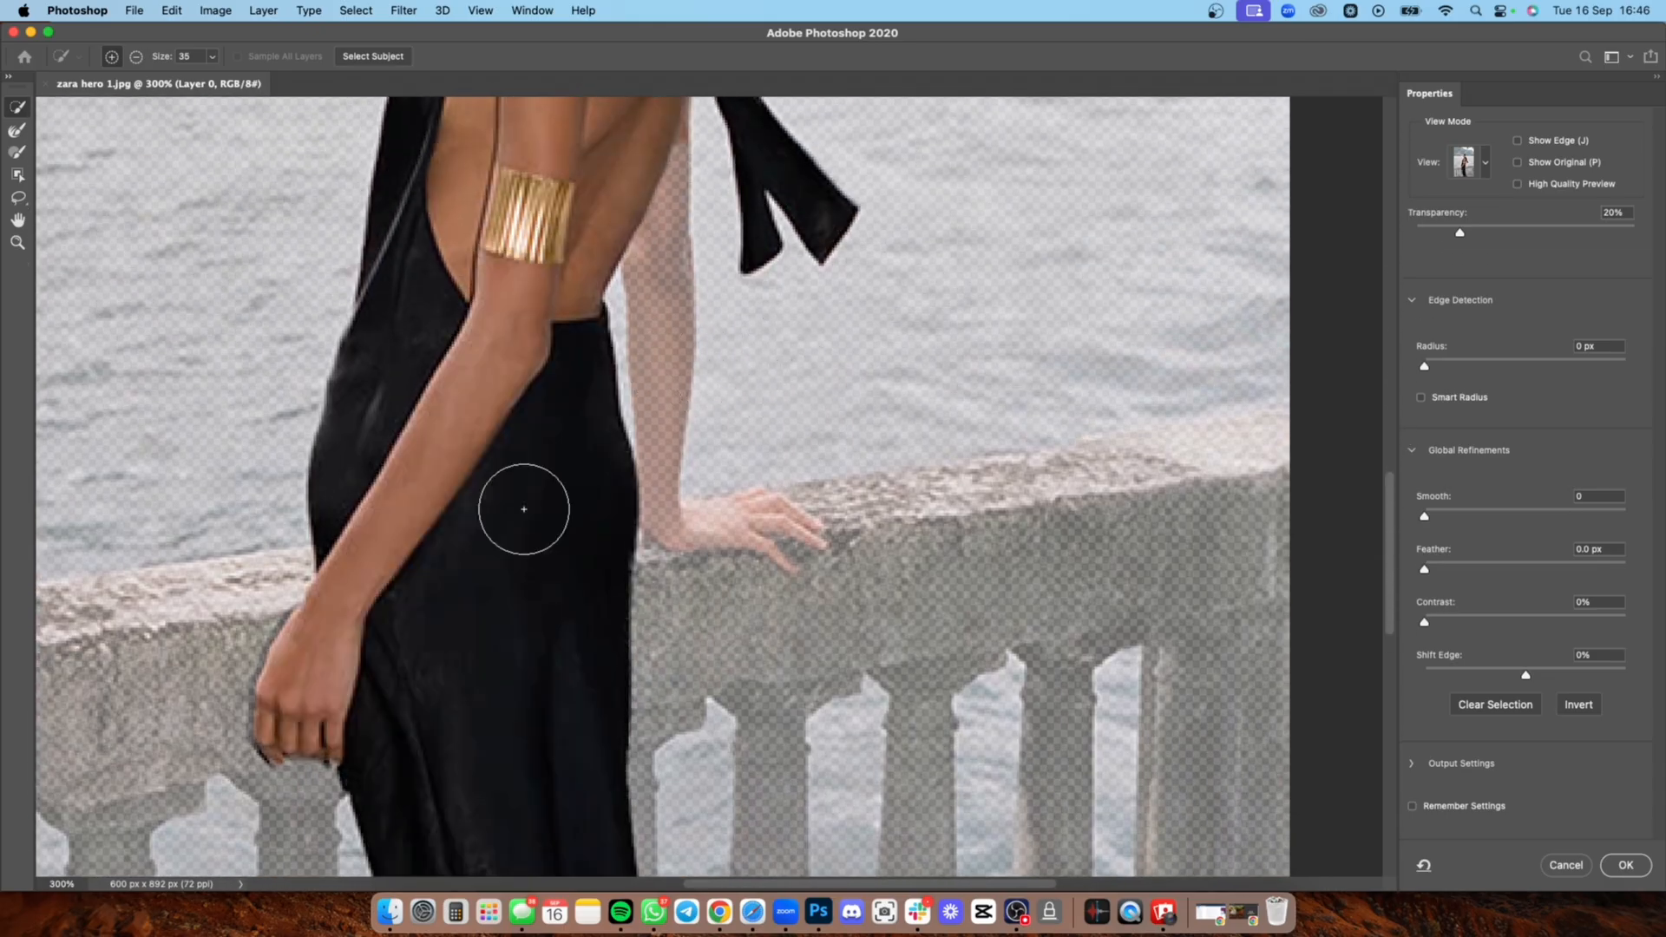
pyautogui.scroll(-2, 524, 538)
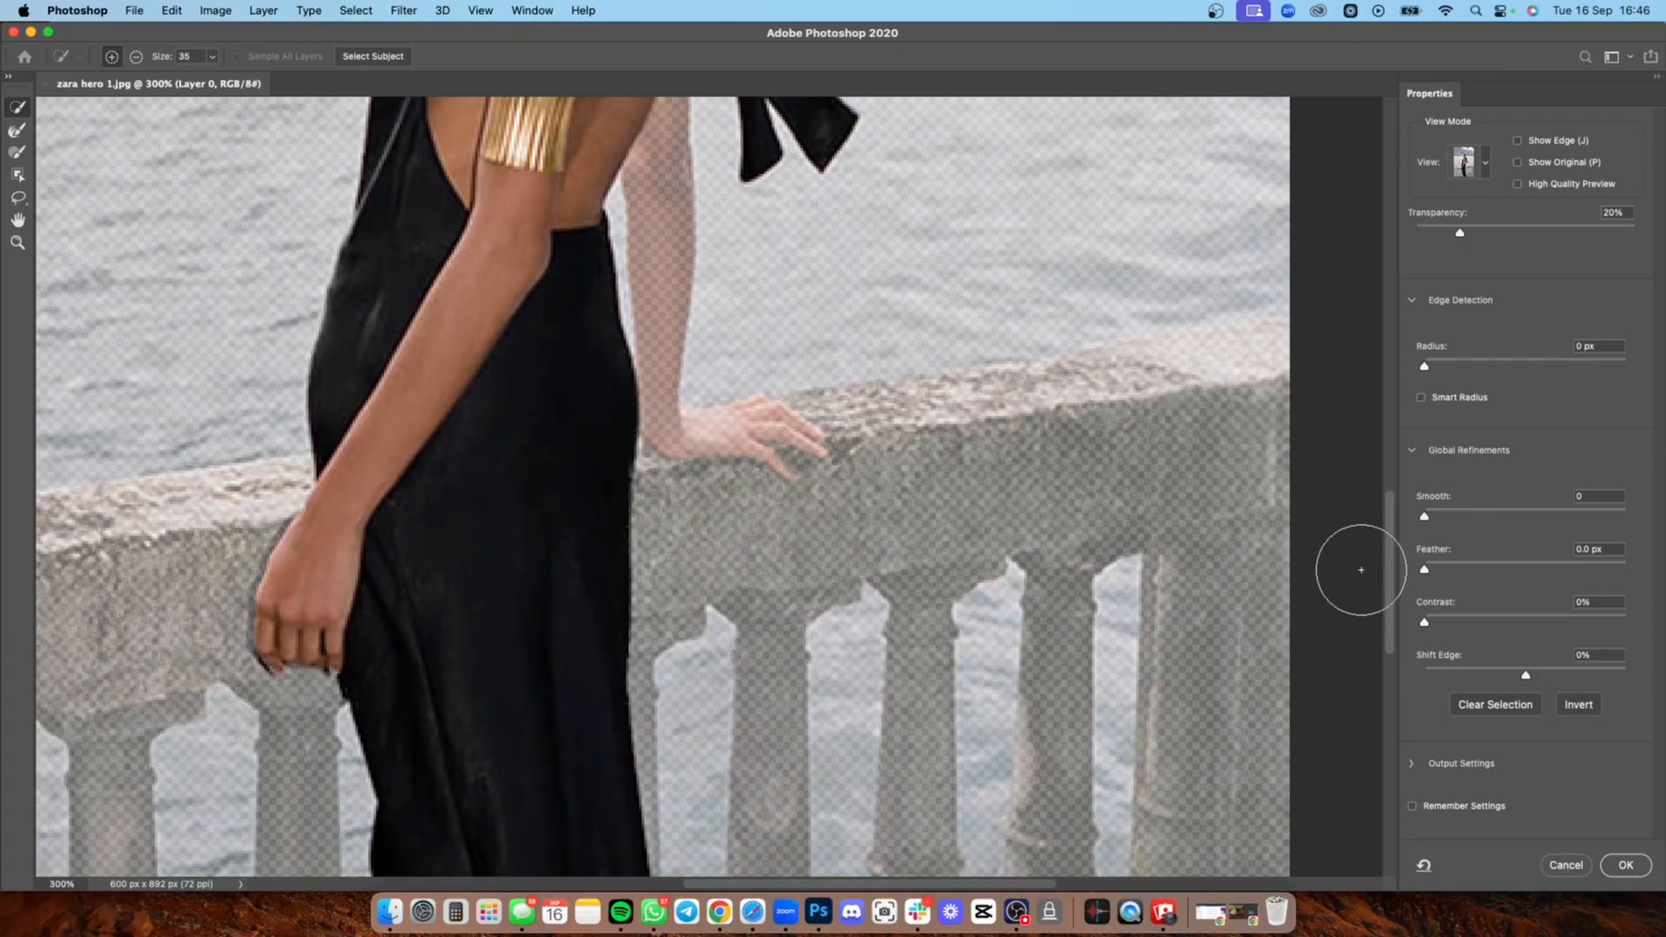
pyautogui.scroll(-5, 1365, 558)
pyautogui.scroll(9, 1368, 499)
pyautogui.scroll(2, 1365, 499)
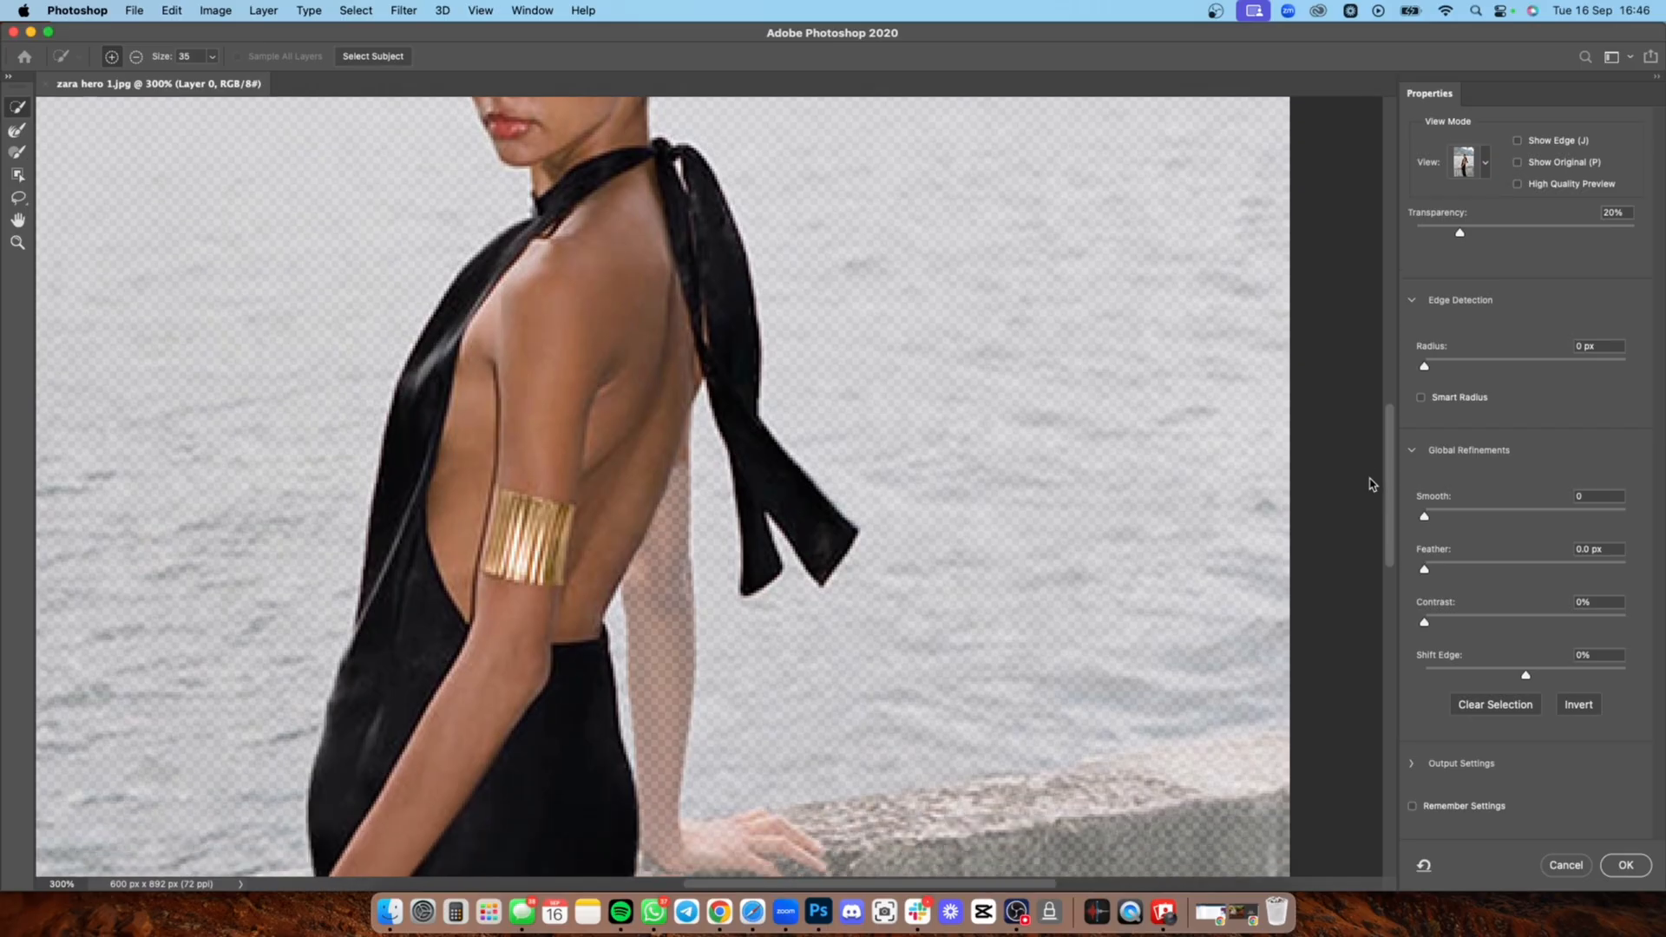
pyautogui.scroll(-3, 1345, 486)
pyautogui.scroll(6, 1377, 479)
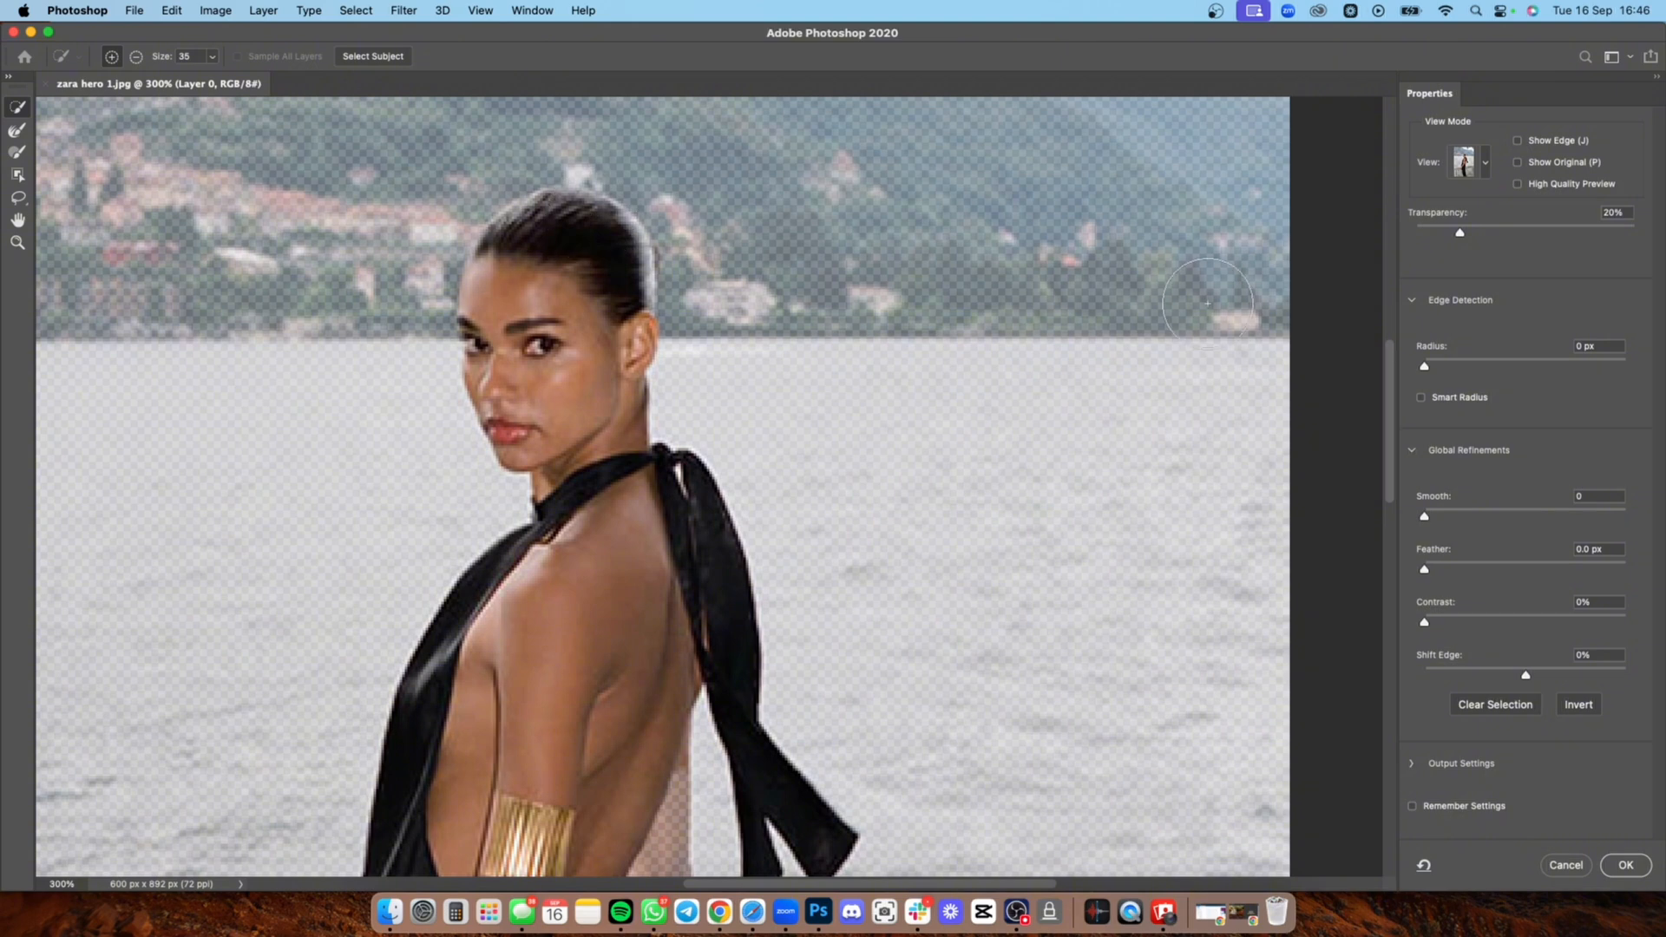
pyautogui.click(1638, 875)
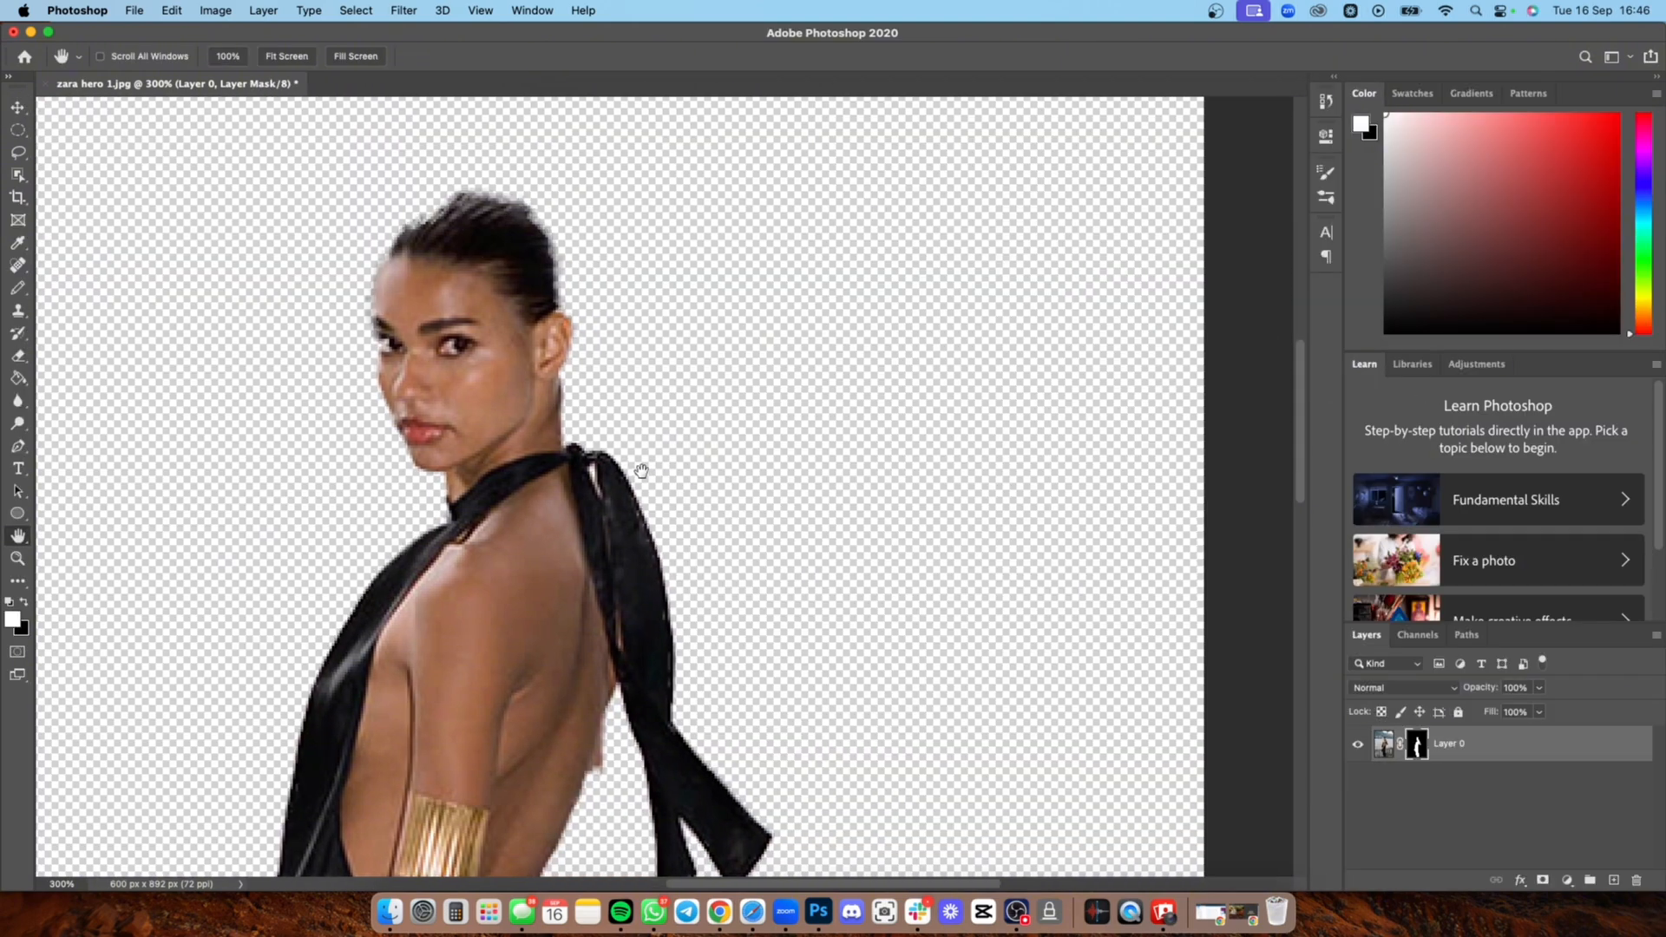
# Step: Reopen Select and Mask on the masked layer, brush along the hair around the model's head, and apply the result
pyautogui.click(349, 11)
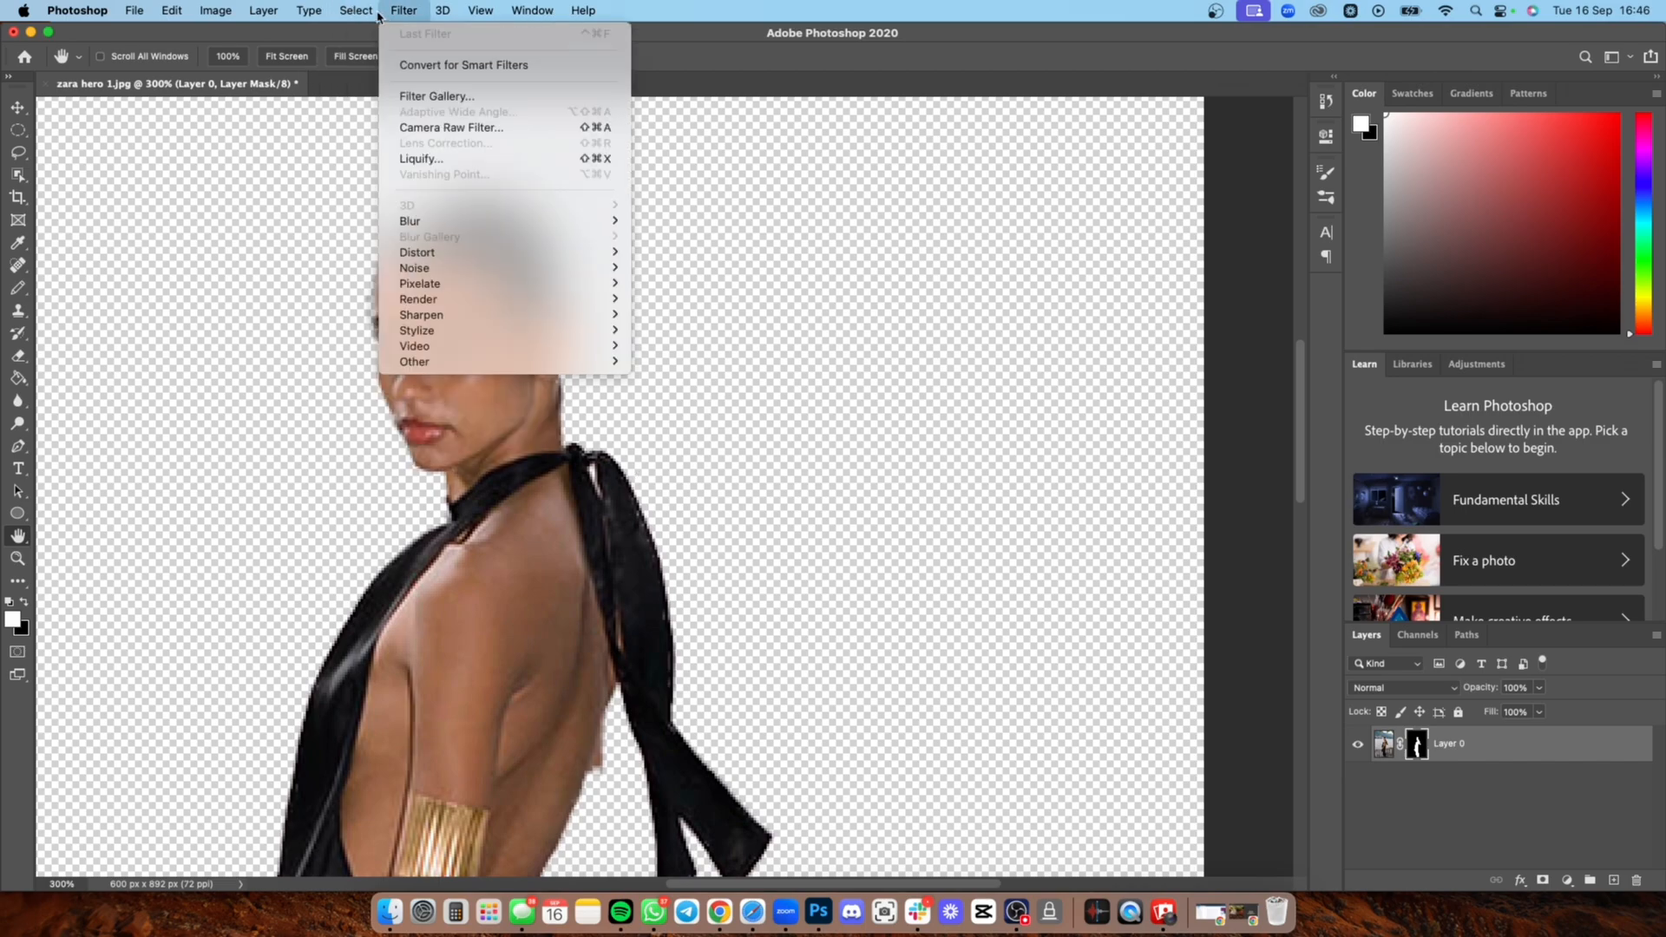
pyautogui.click(438, 250)
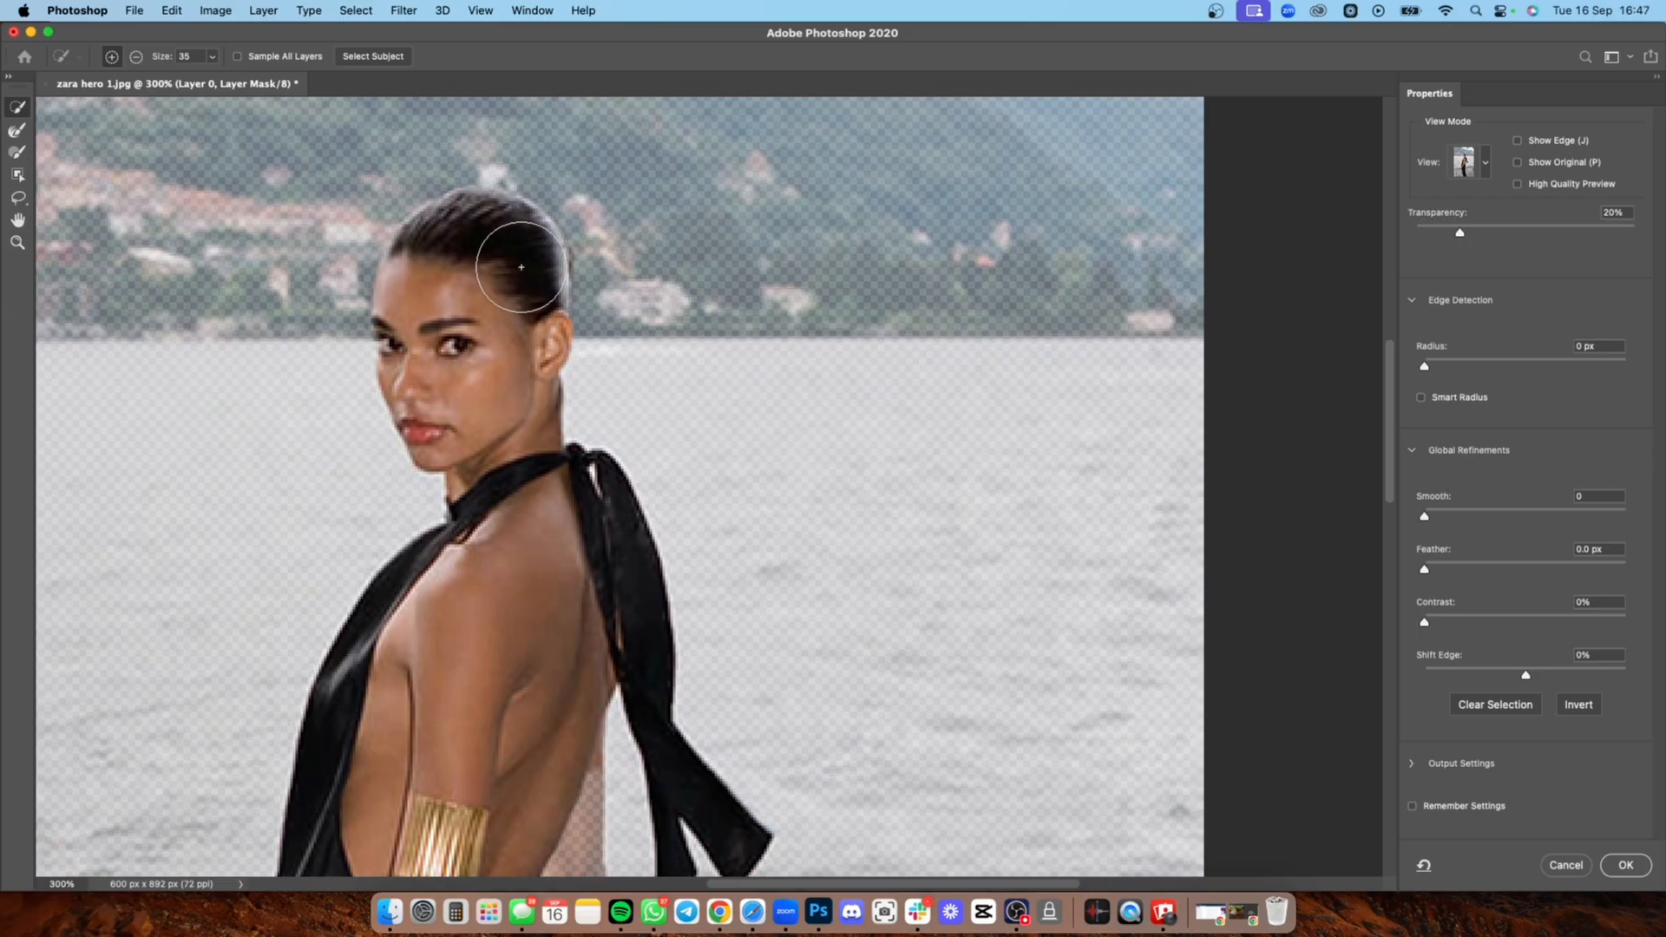
pyautogui.moveTo(520, 266); pyautogui.dragTo(516, 313)
pyautogui.press('Return')
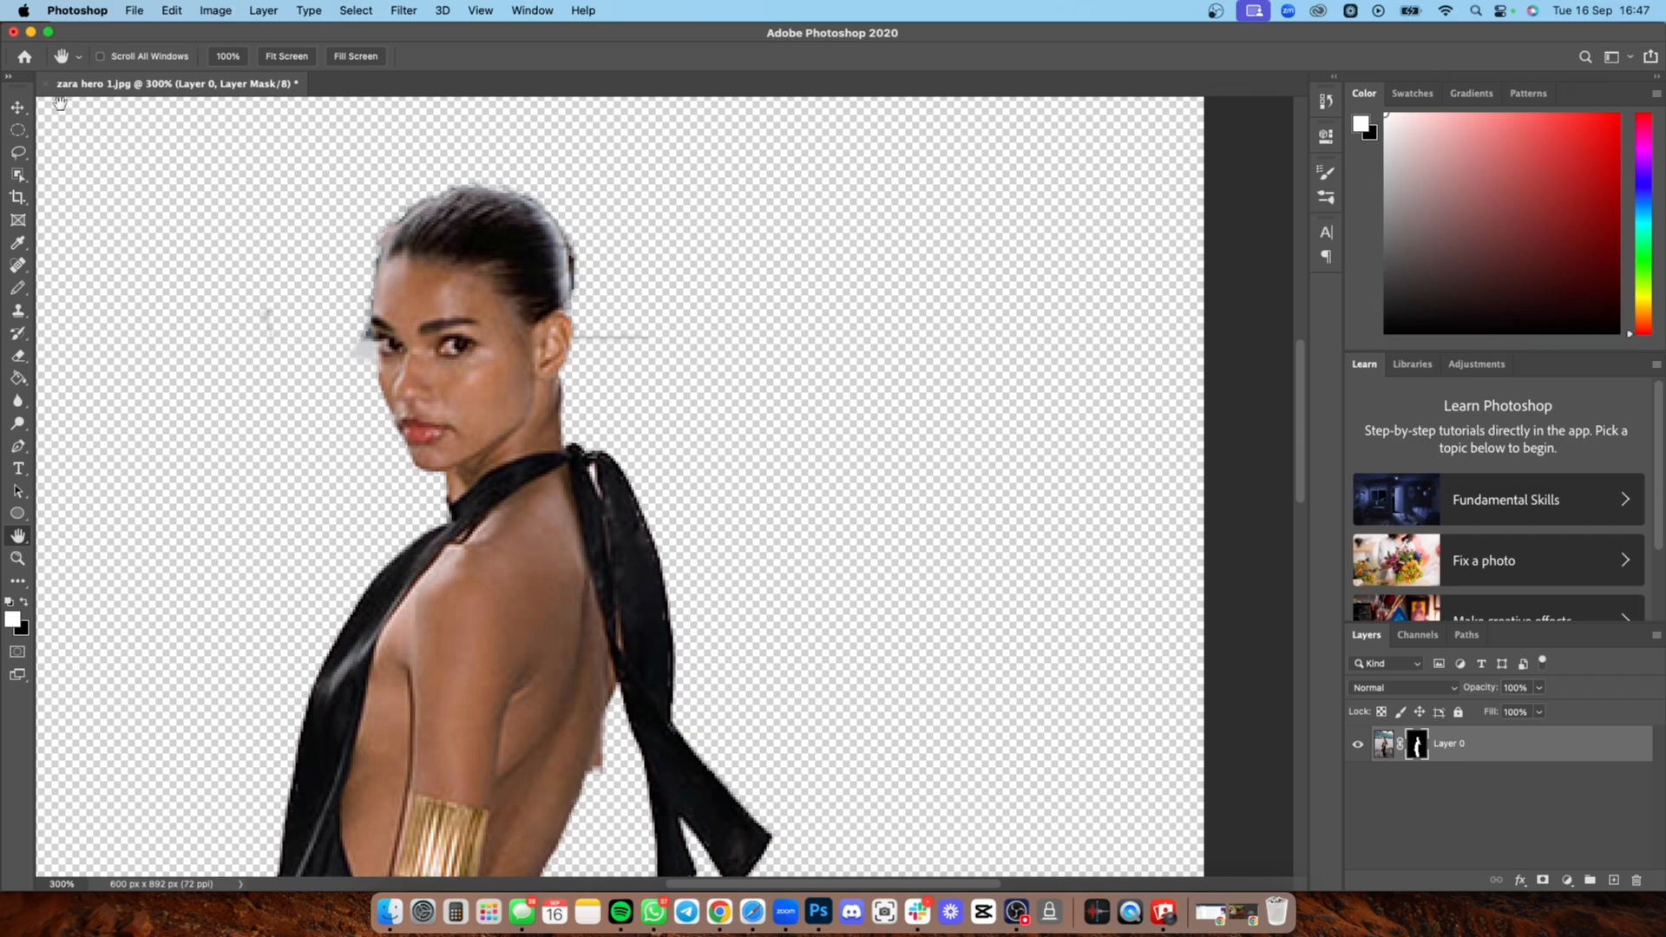
# Step: Examine the full-length model cut-out on the transparent canvas at 100% zoom
pyautogui.click(17, 558)
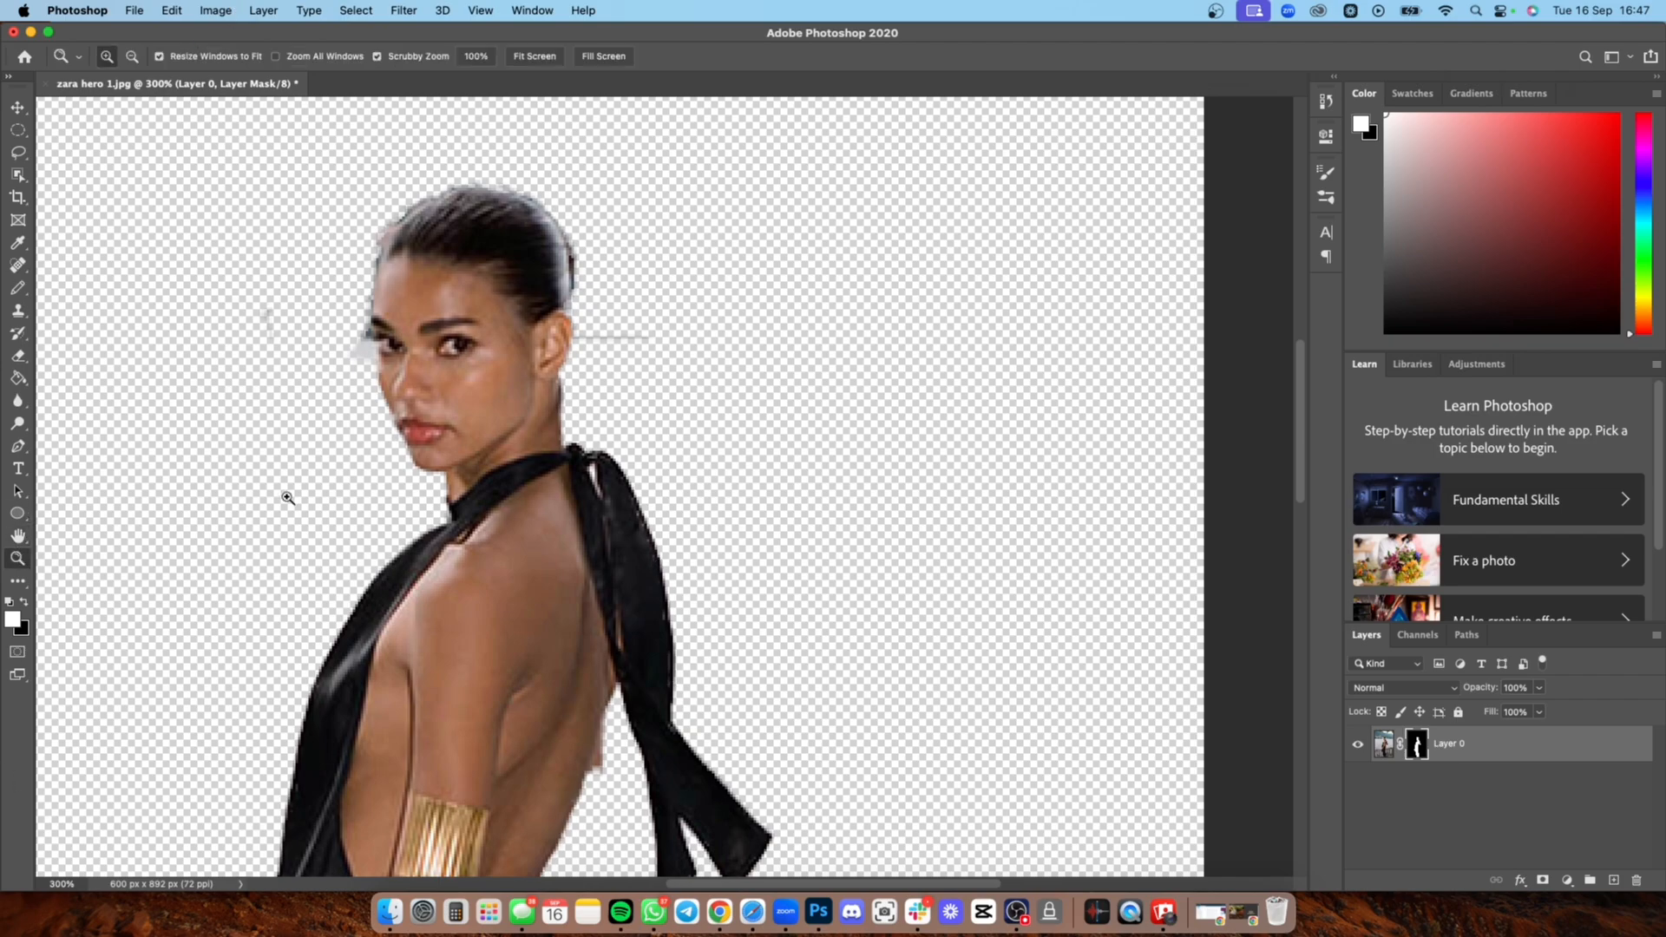
pyautogui.rightClick(288, 495)
pyautogui.click(132, 56)
pyautogui.click(133, 57)
pyautogui.click(227, 217)
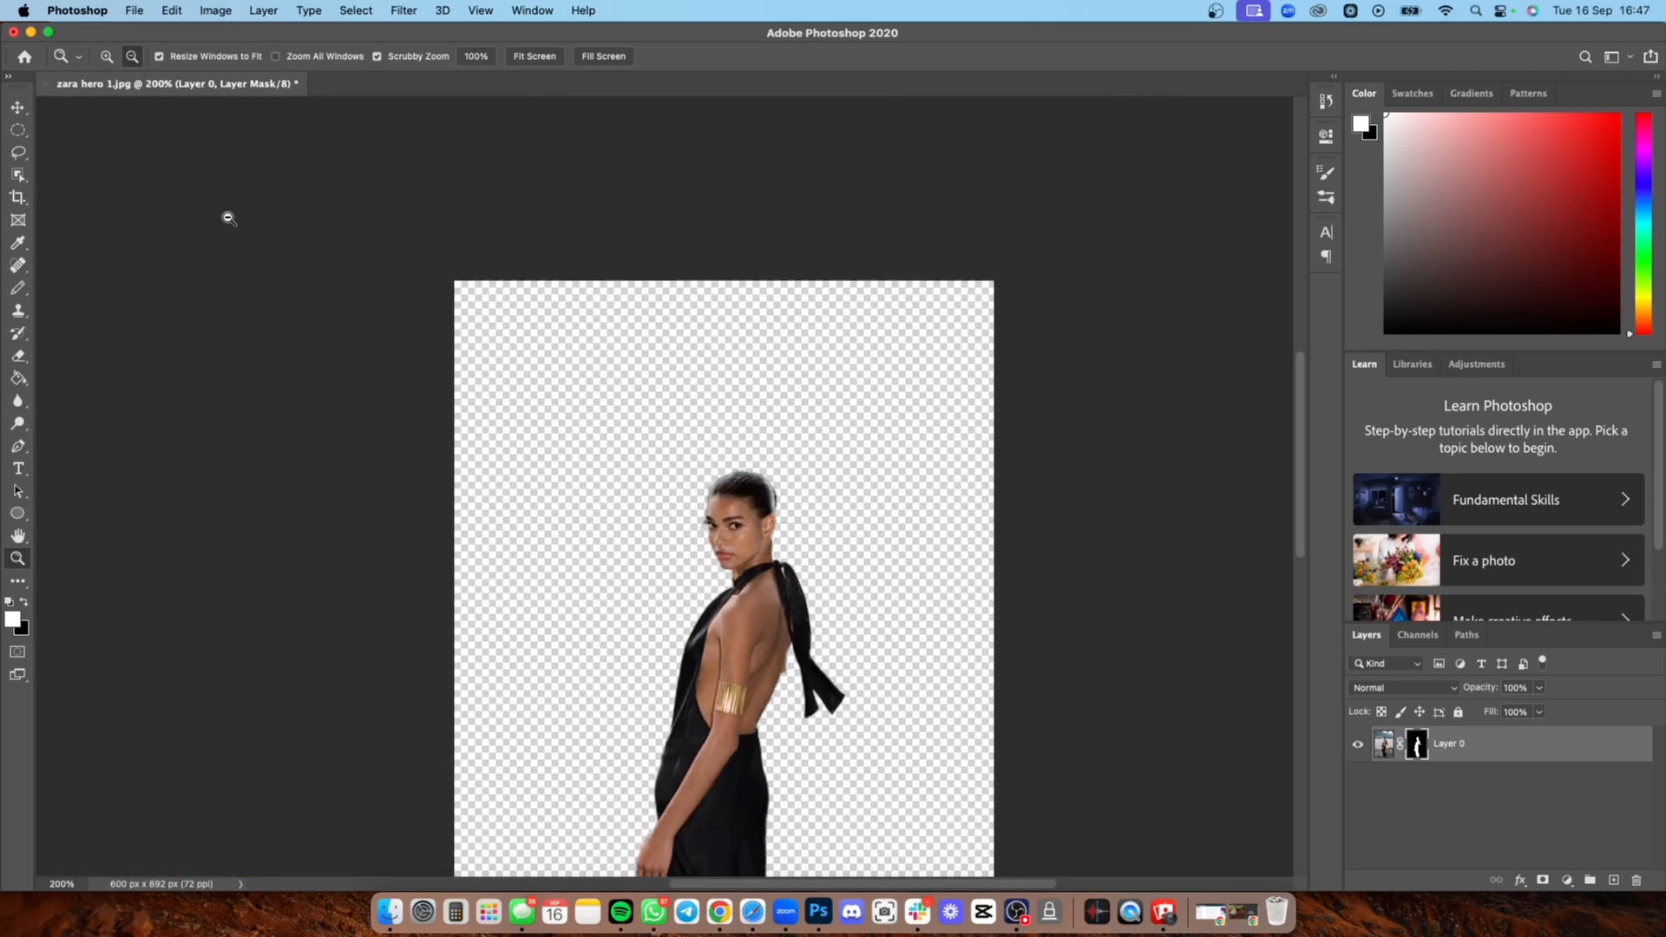
pyautogui.click(230, 219)
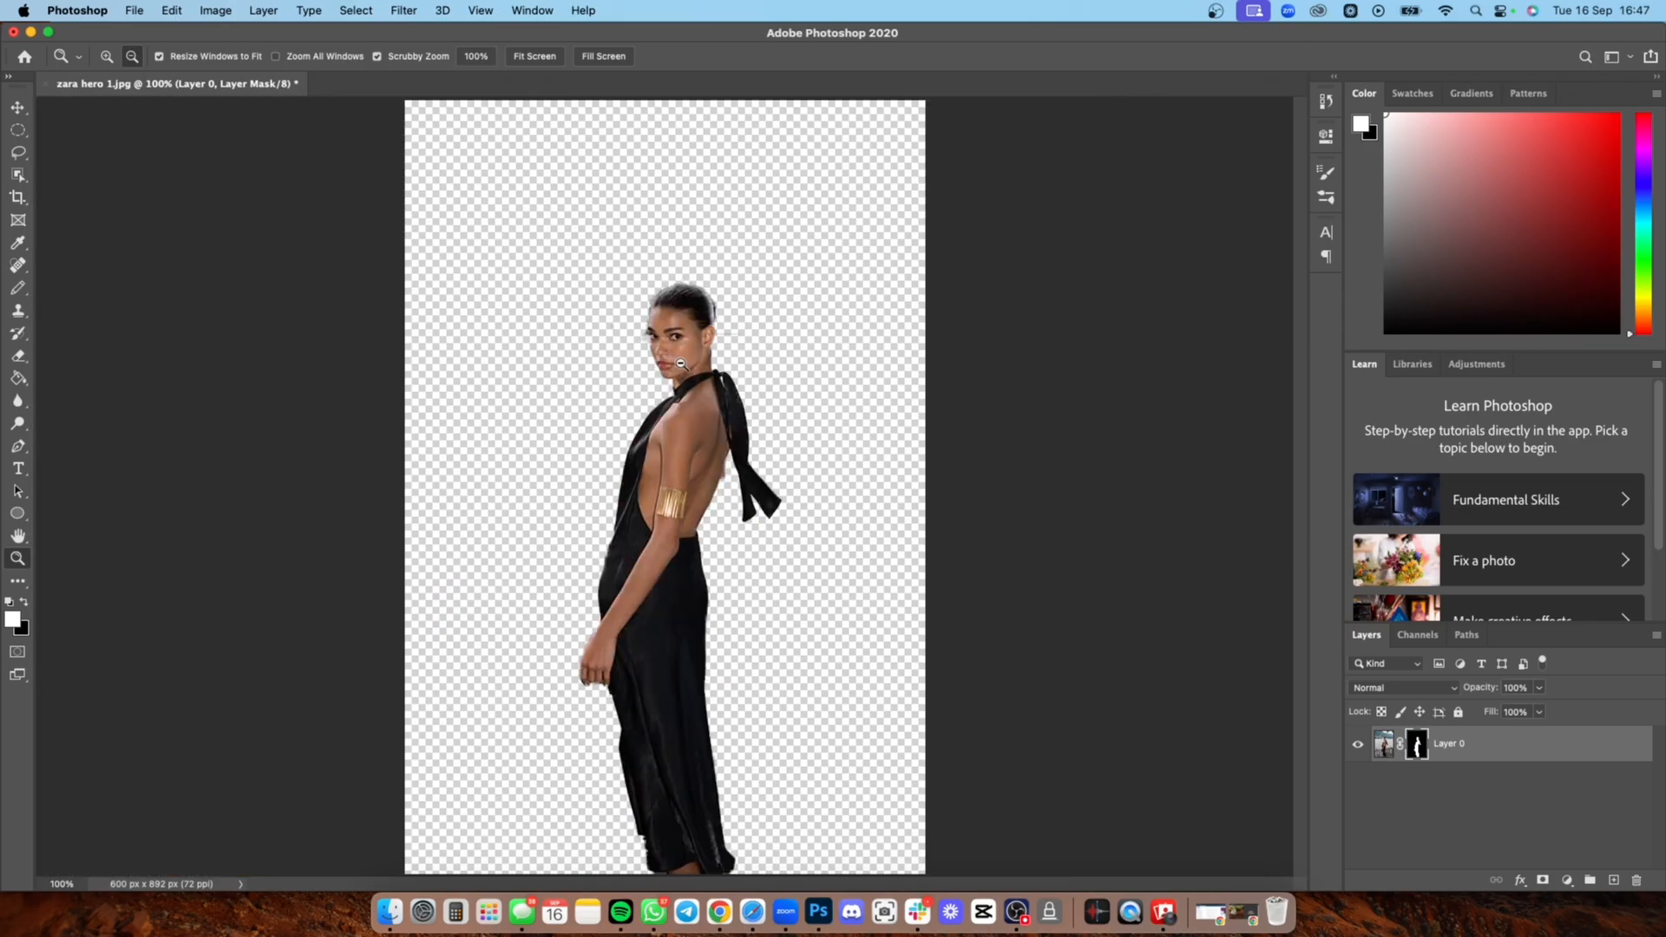
# Step: Switch to Figma and copy the model-only cut-out from Frame 1 onto the model in Frame 3's hero photo
pyautogui.click(719, 911)
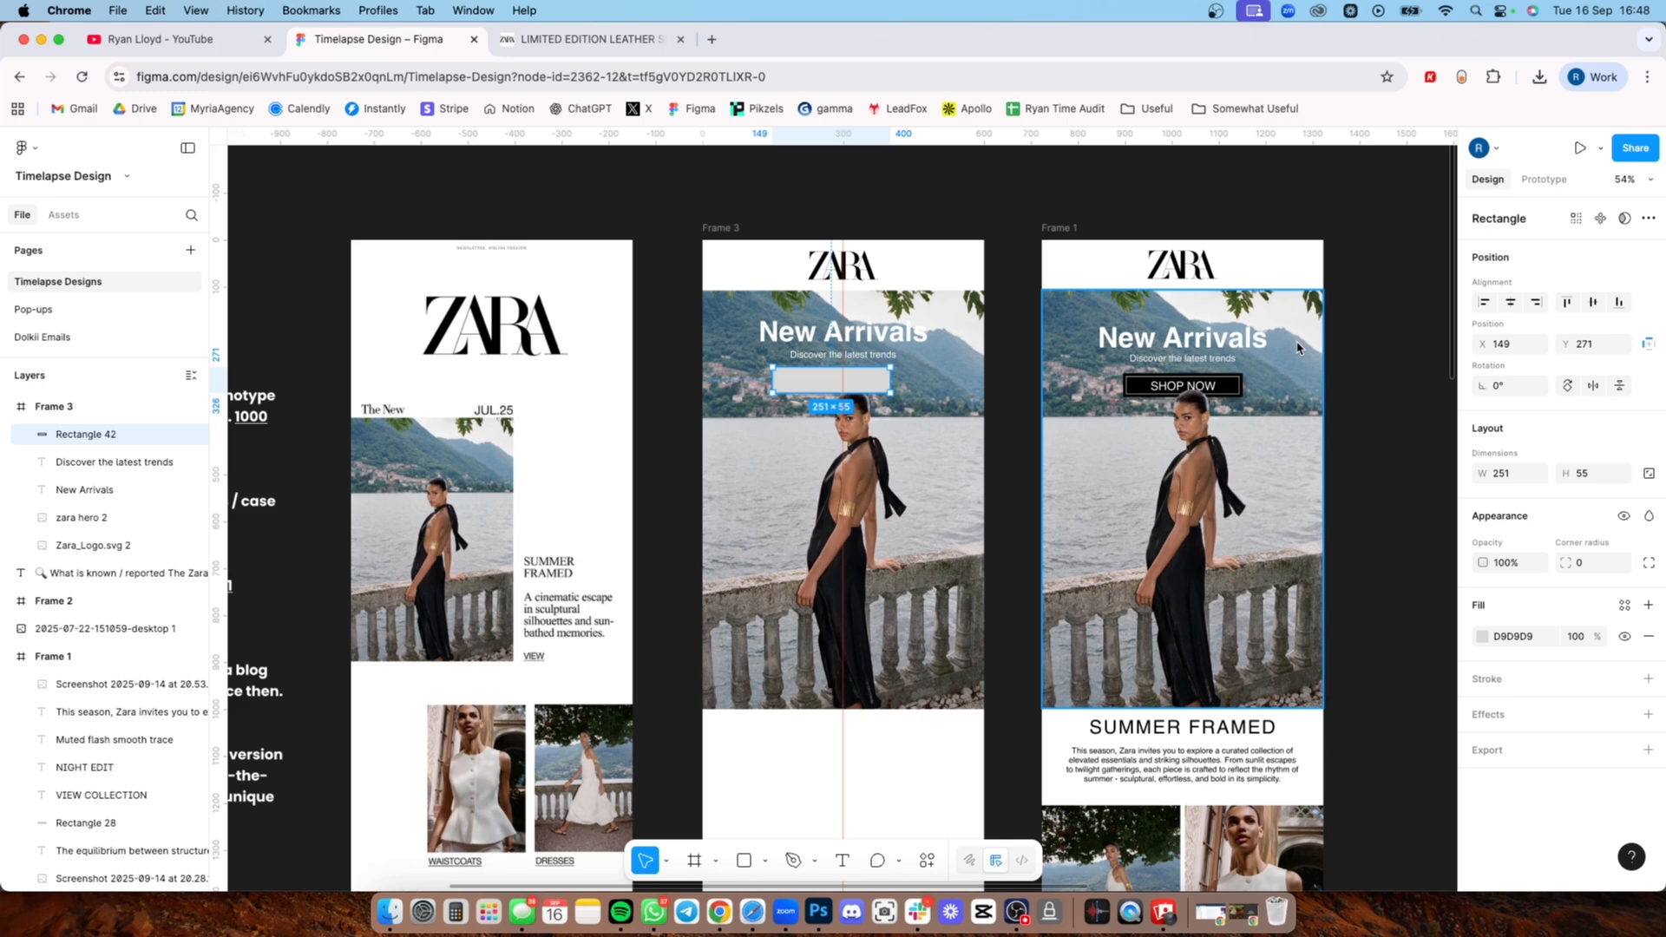
pyautogui.scroll(5, 1223, 446)
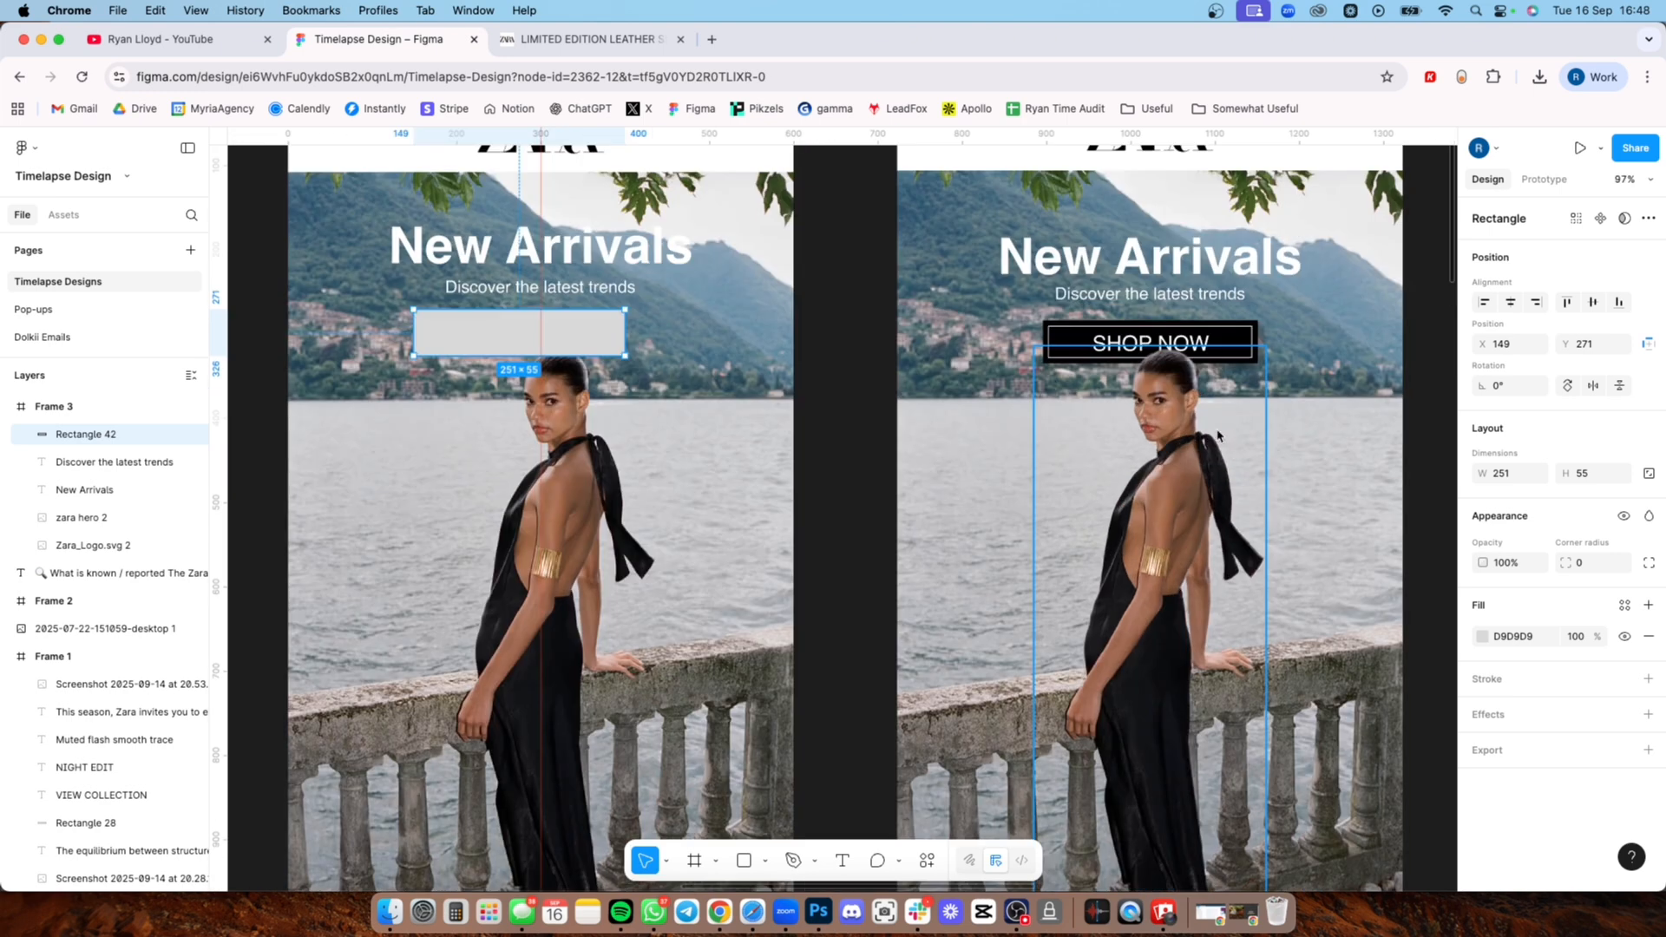
pyautogui.scroll(-4, 1190, 395)
pyautogui.click(1177, 480)
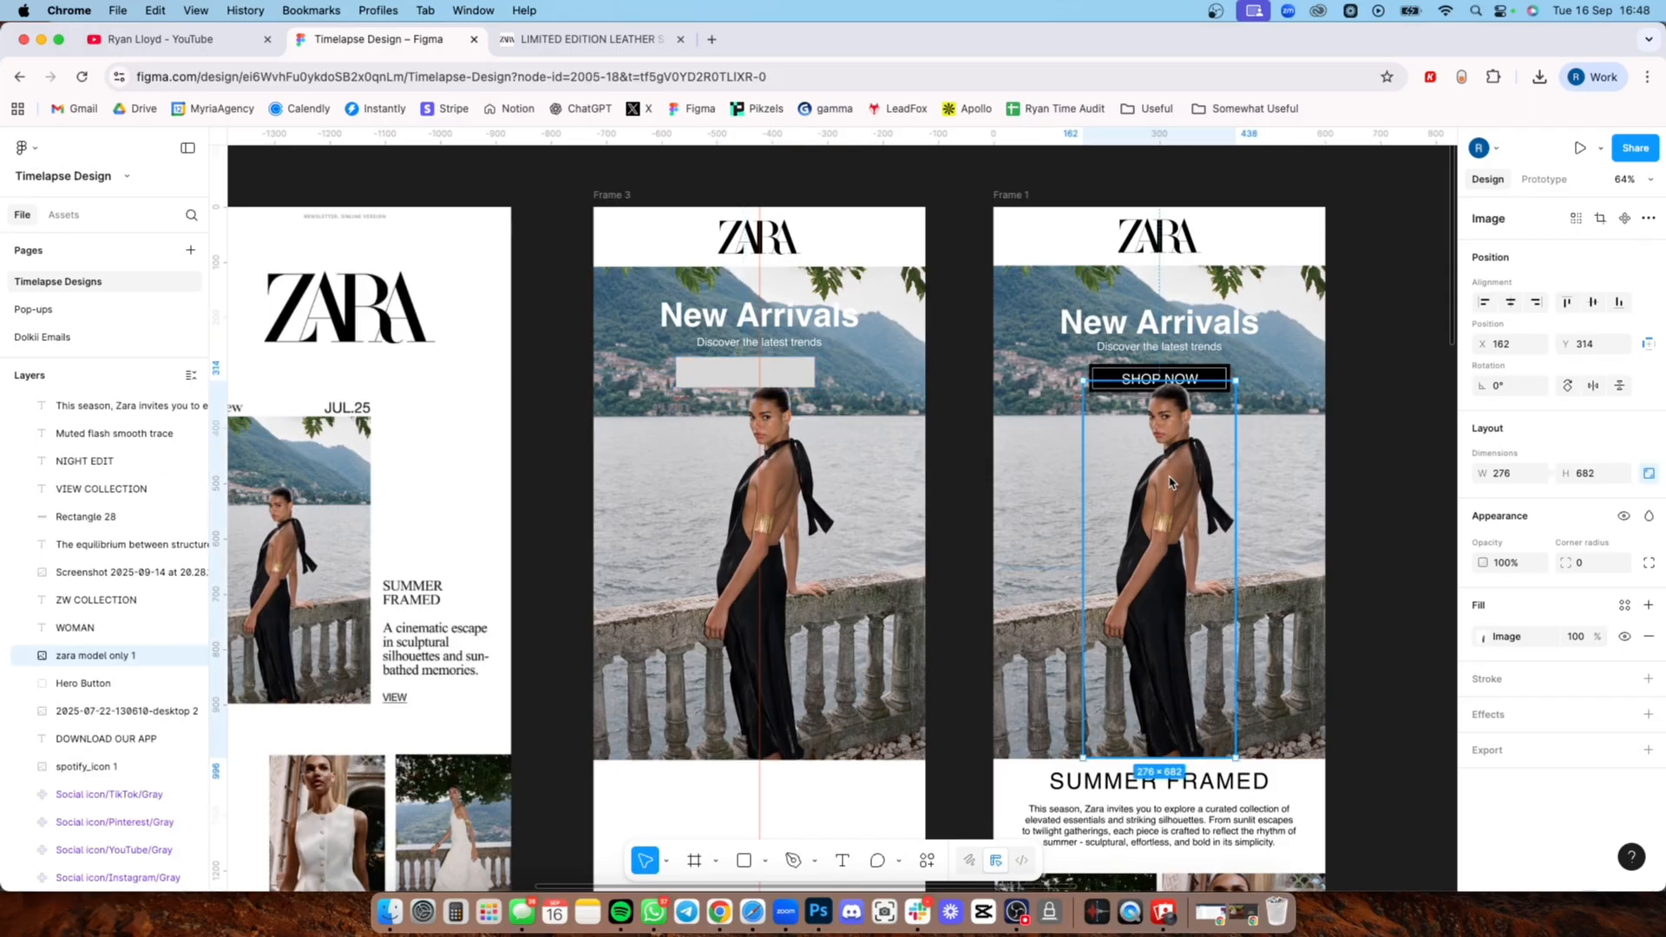
pyautogui.press('super+c')
pyautogui.press('super+v')
pyautogui.moveTo(1181, 512); pyautogui.dragTo(780, 518)
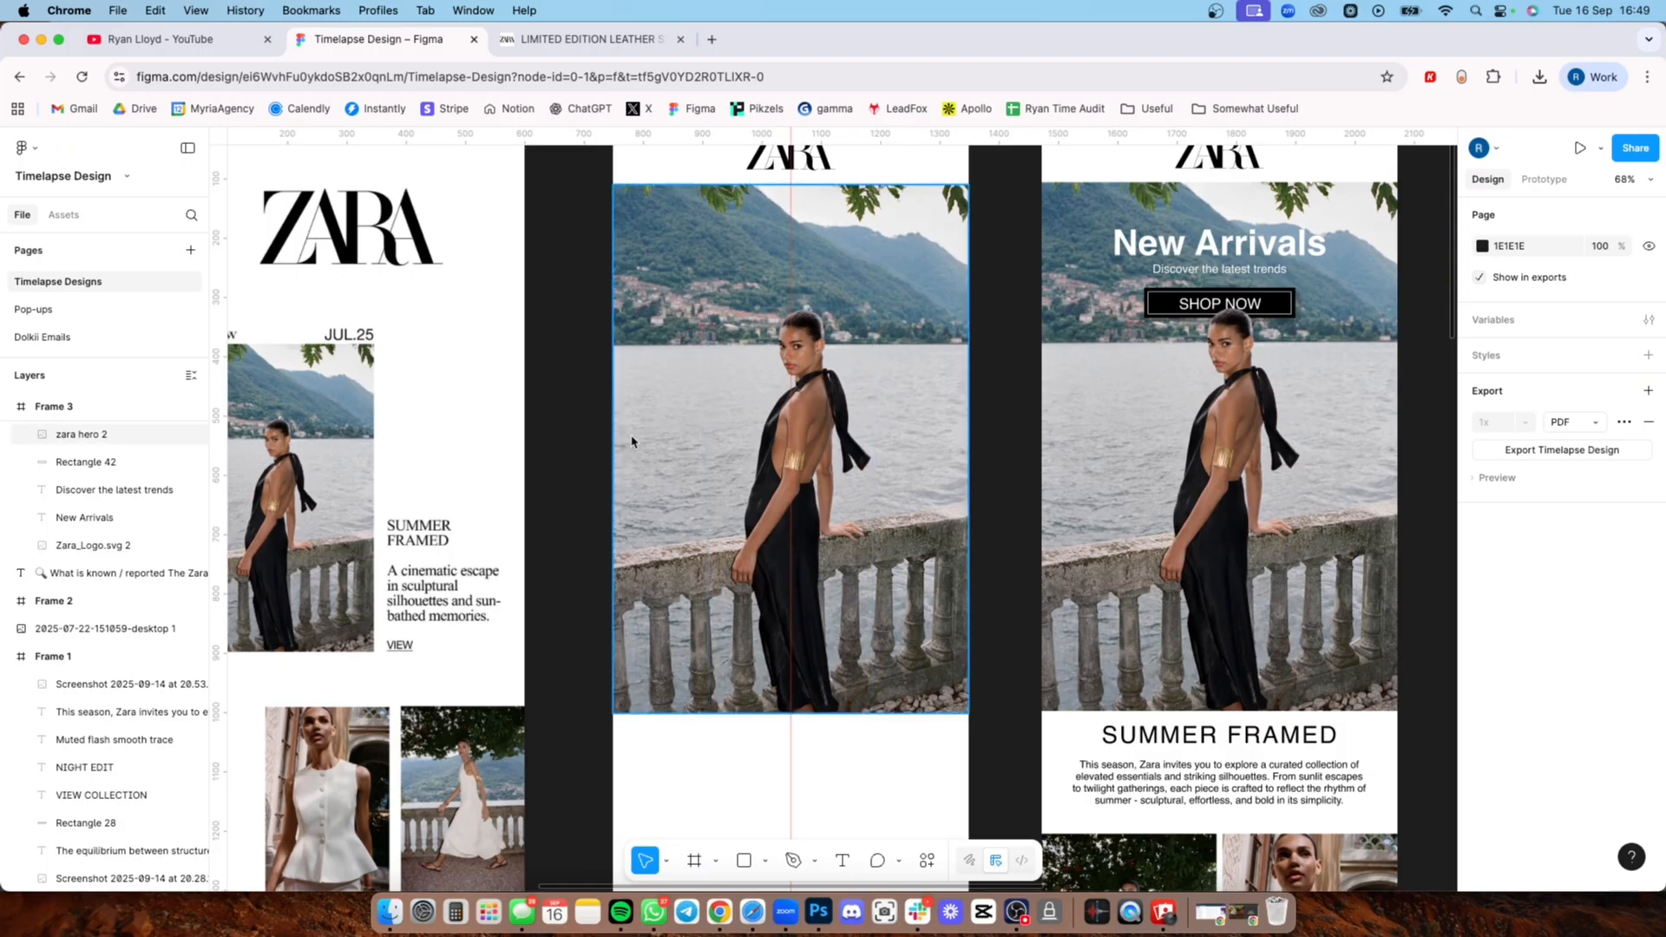
pyautogui.scroll(1, 173, 488)
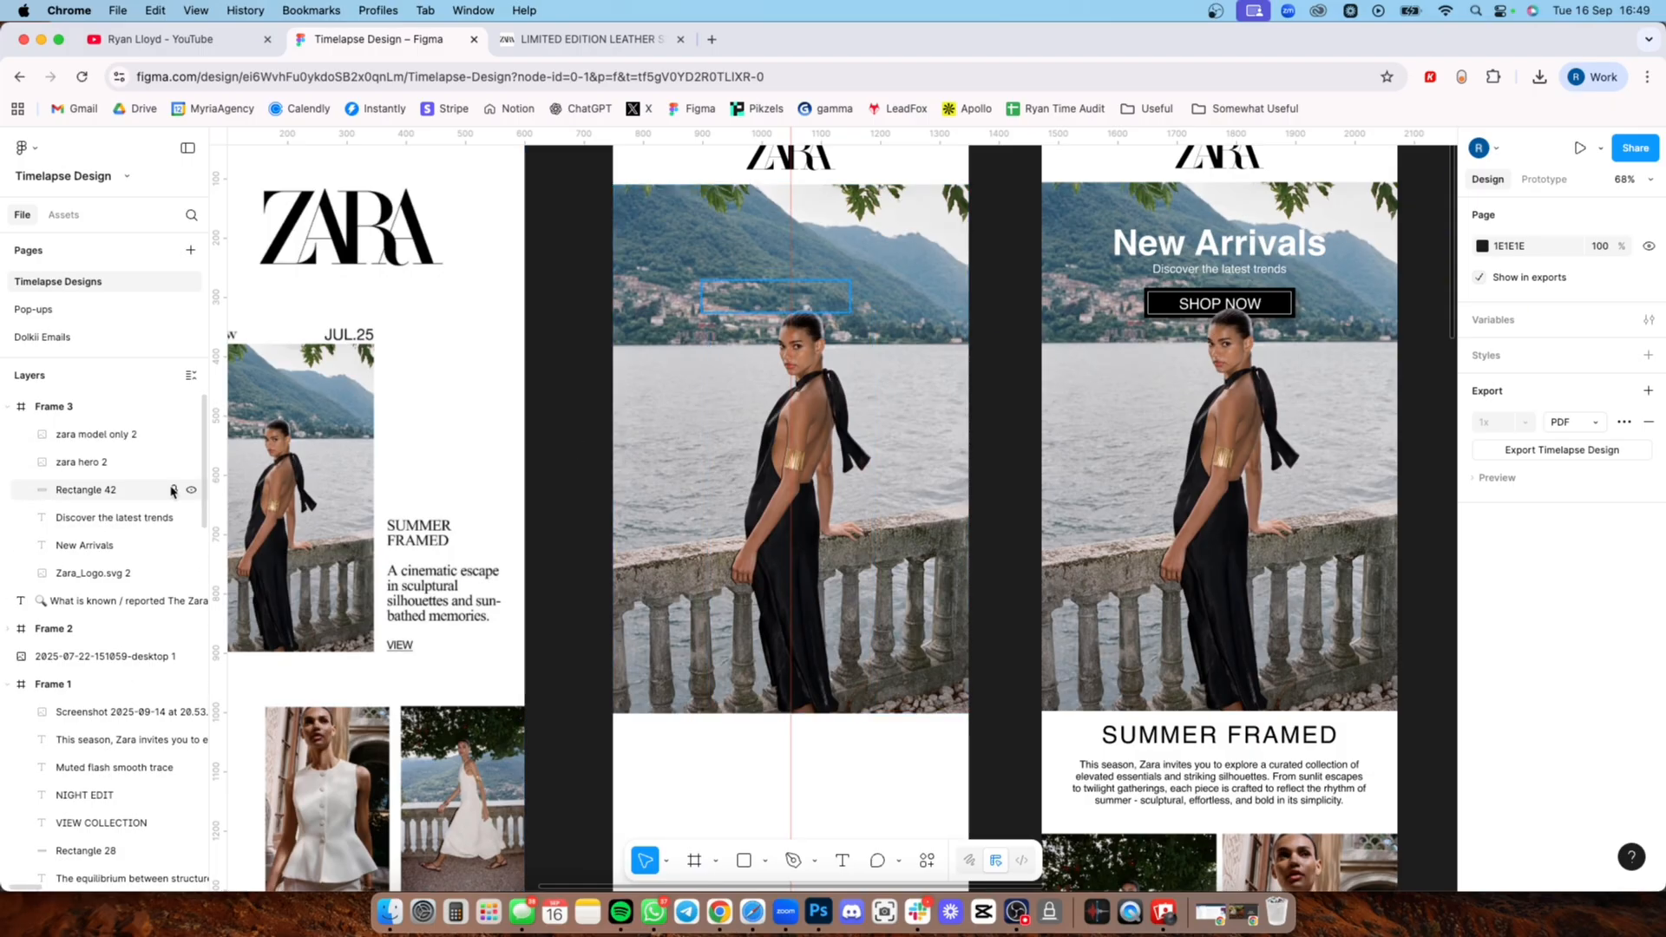
# Step: Group the zara hero 2 photo with the zara model only 2 cut-out in Frame 3
pyautogui.click(684, 459)
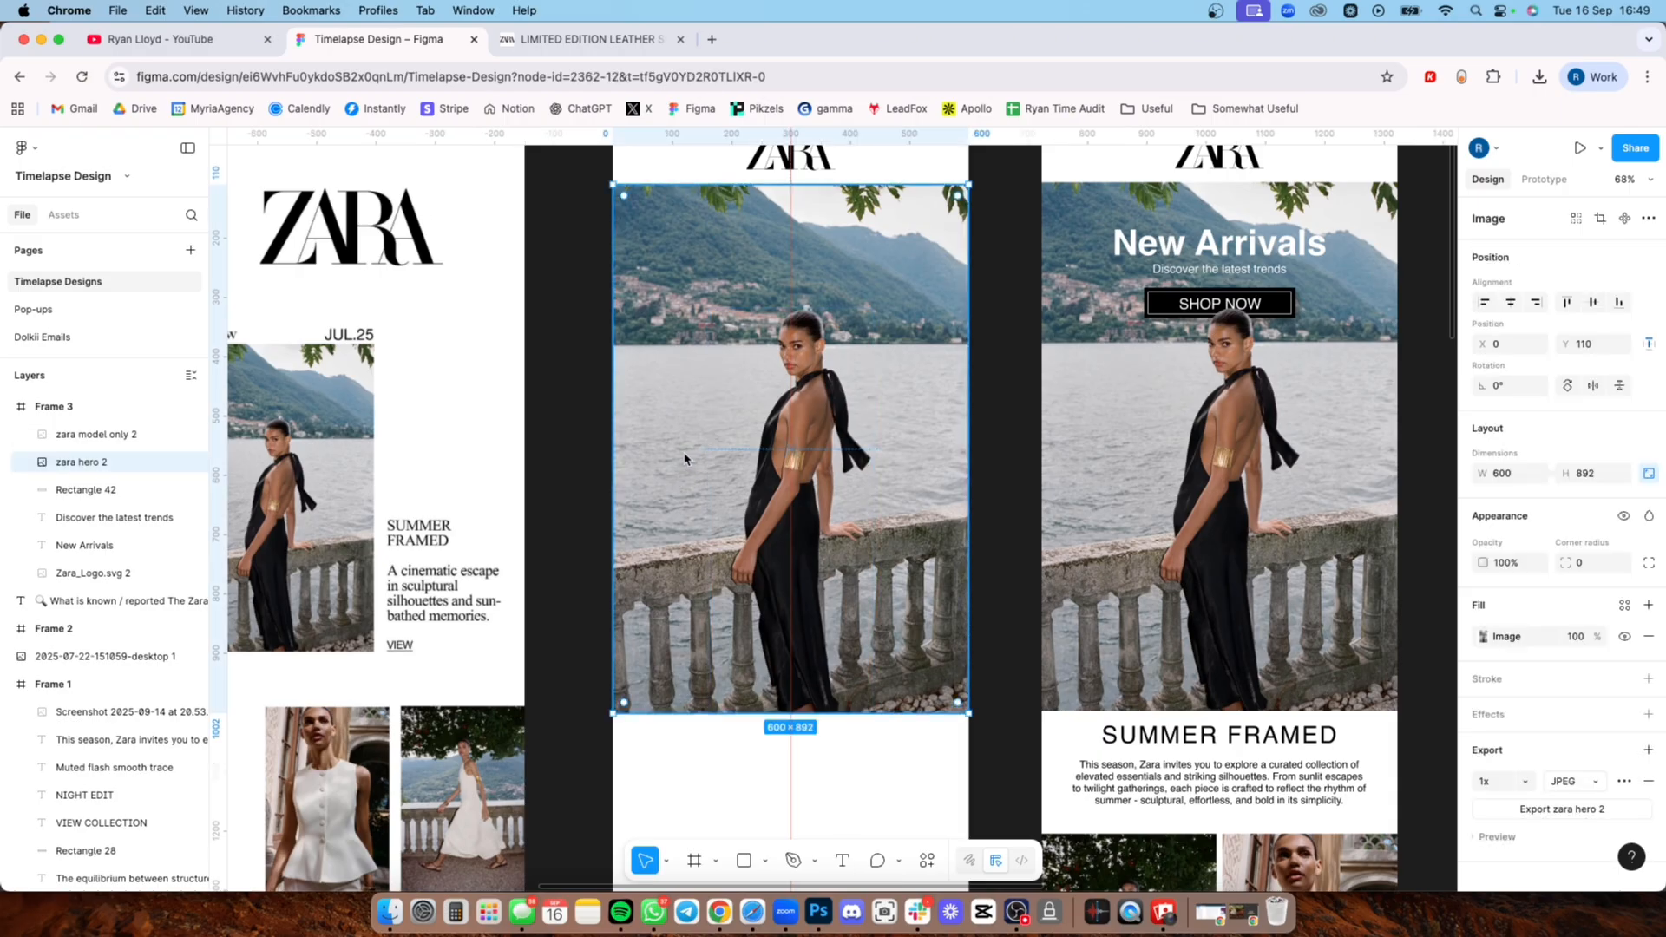
pyautogui.keyDown('shift'); pyautogui.click(825, 425); pyautogui.keyUp('shift')
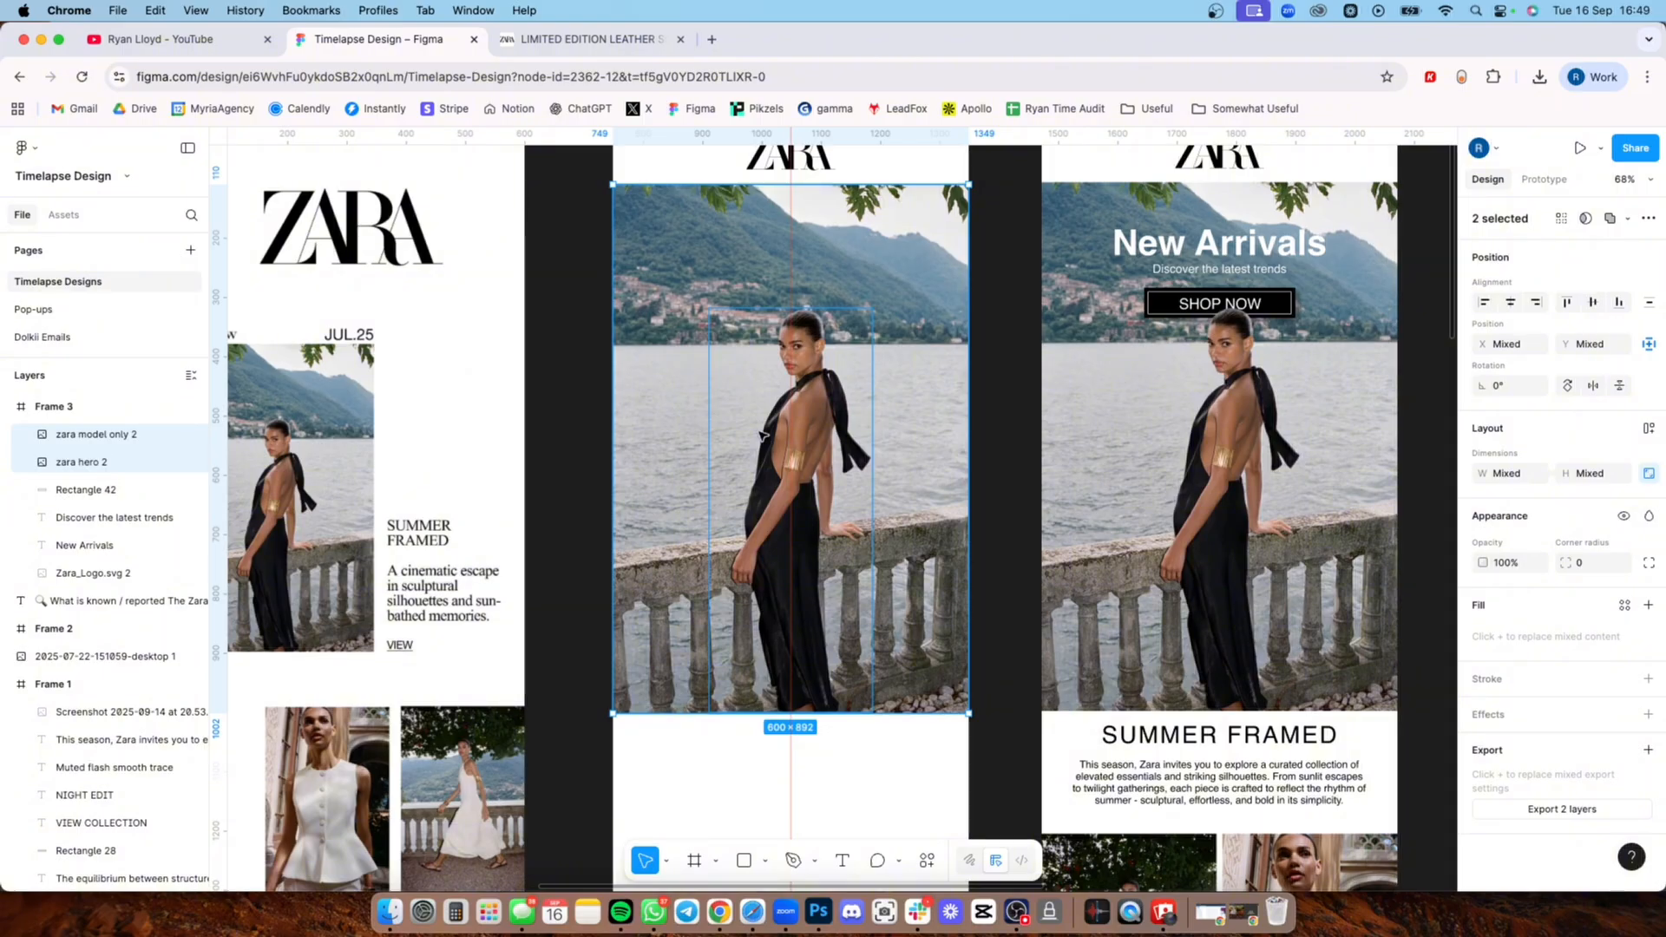
pyautogui.press('super+g')
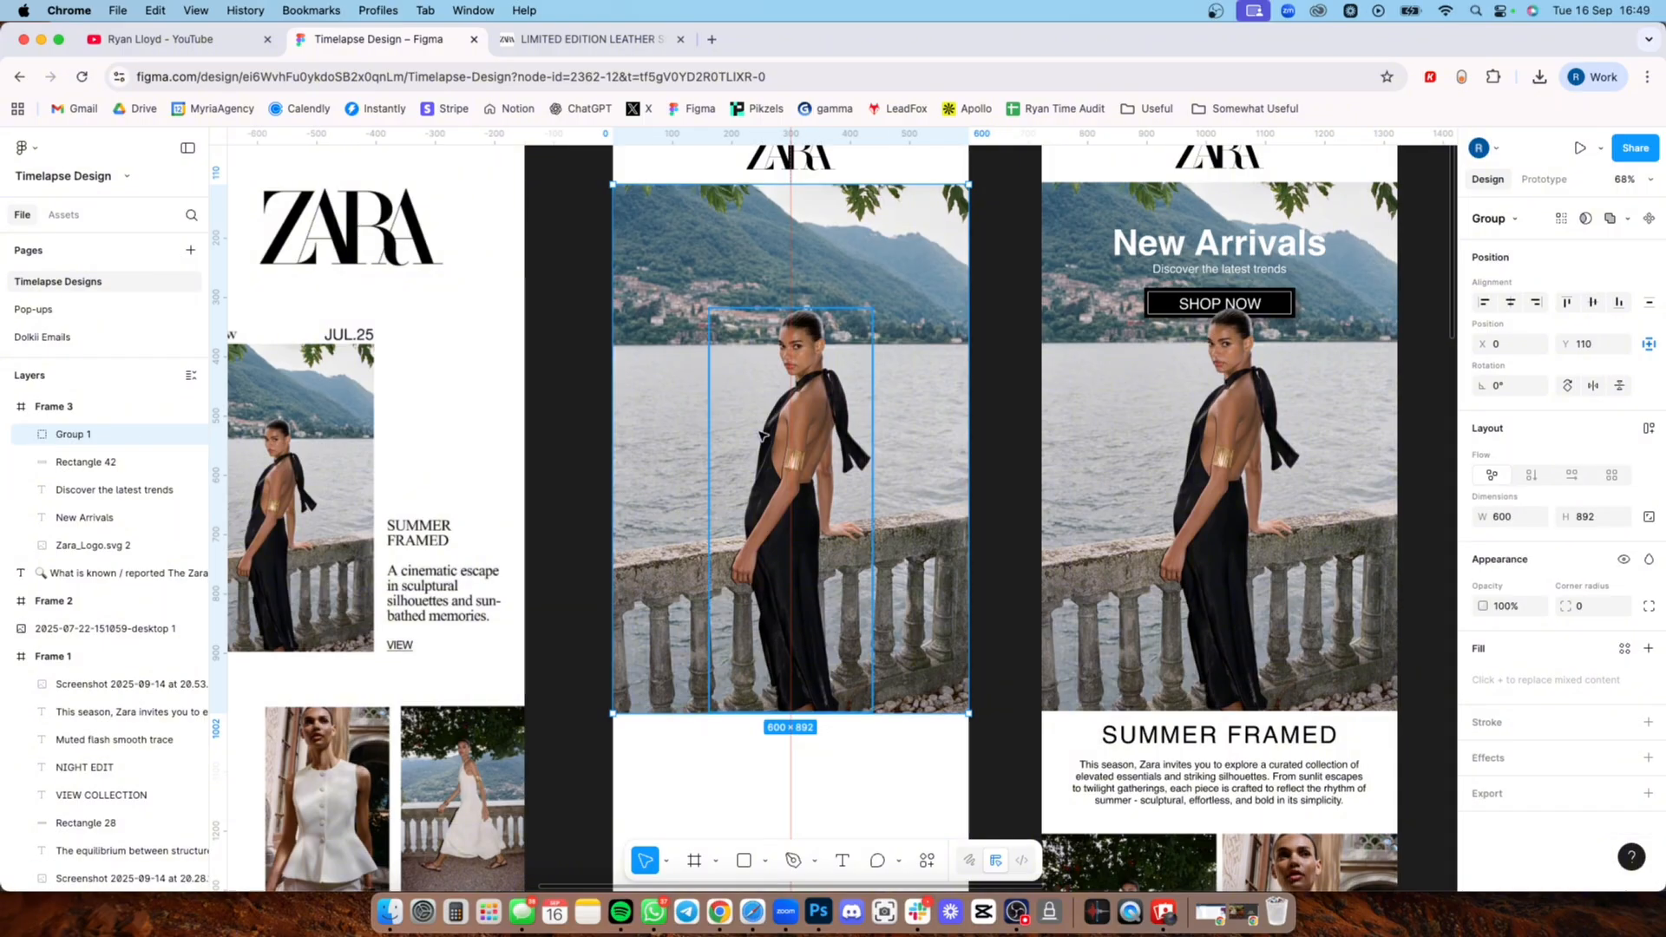
# Step: Try moving the hero group around Frame 3 and scaling it down to 551.57 × 820, and undo the scaling
pyautogui.moveTo(765, 400); pyautogui.dragTo(555, 401)
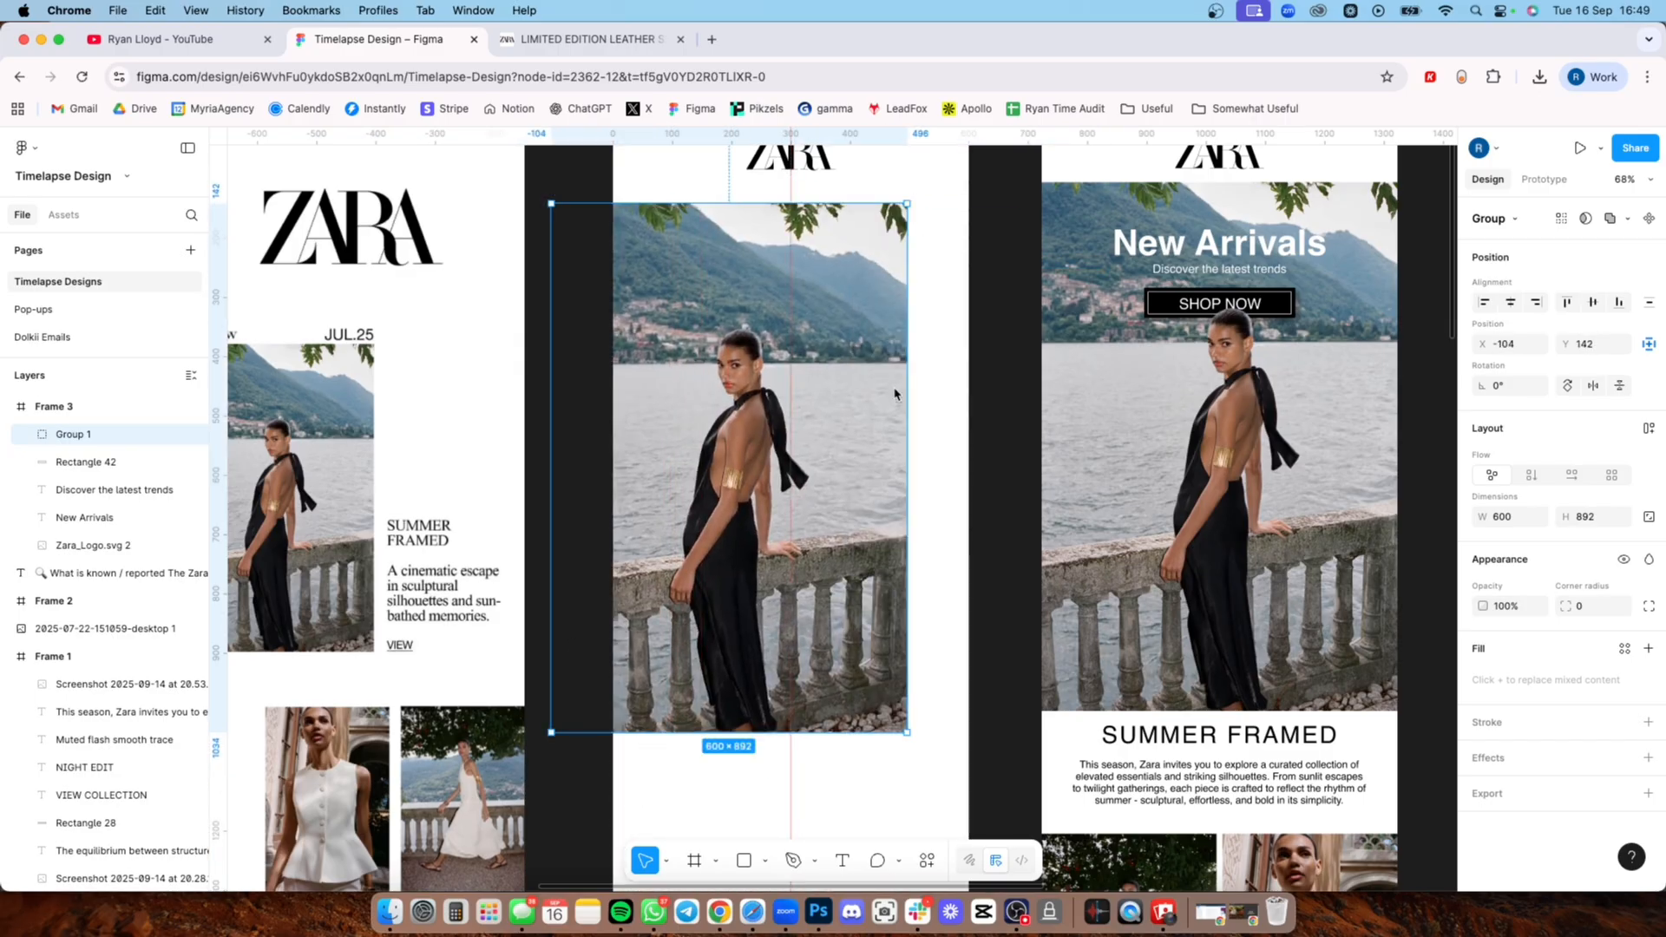
pyautogui.moveTo(869, 292); pyautogui.dragTo(892, 296)
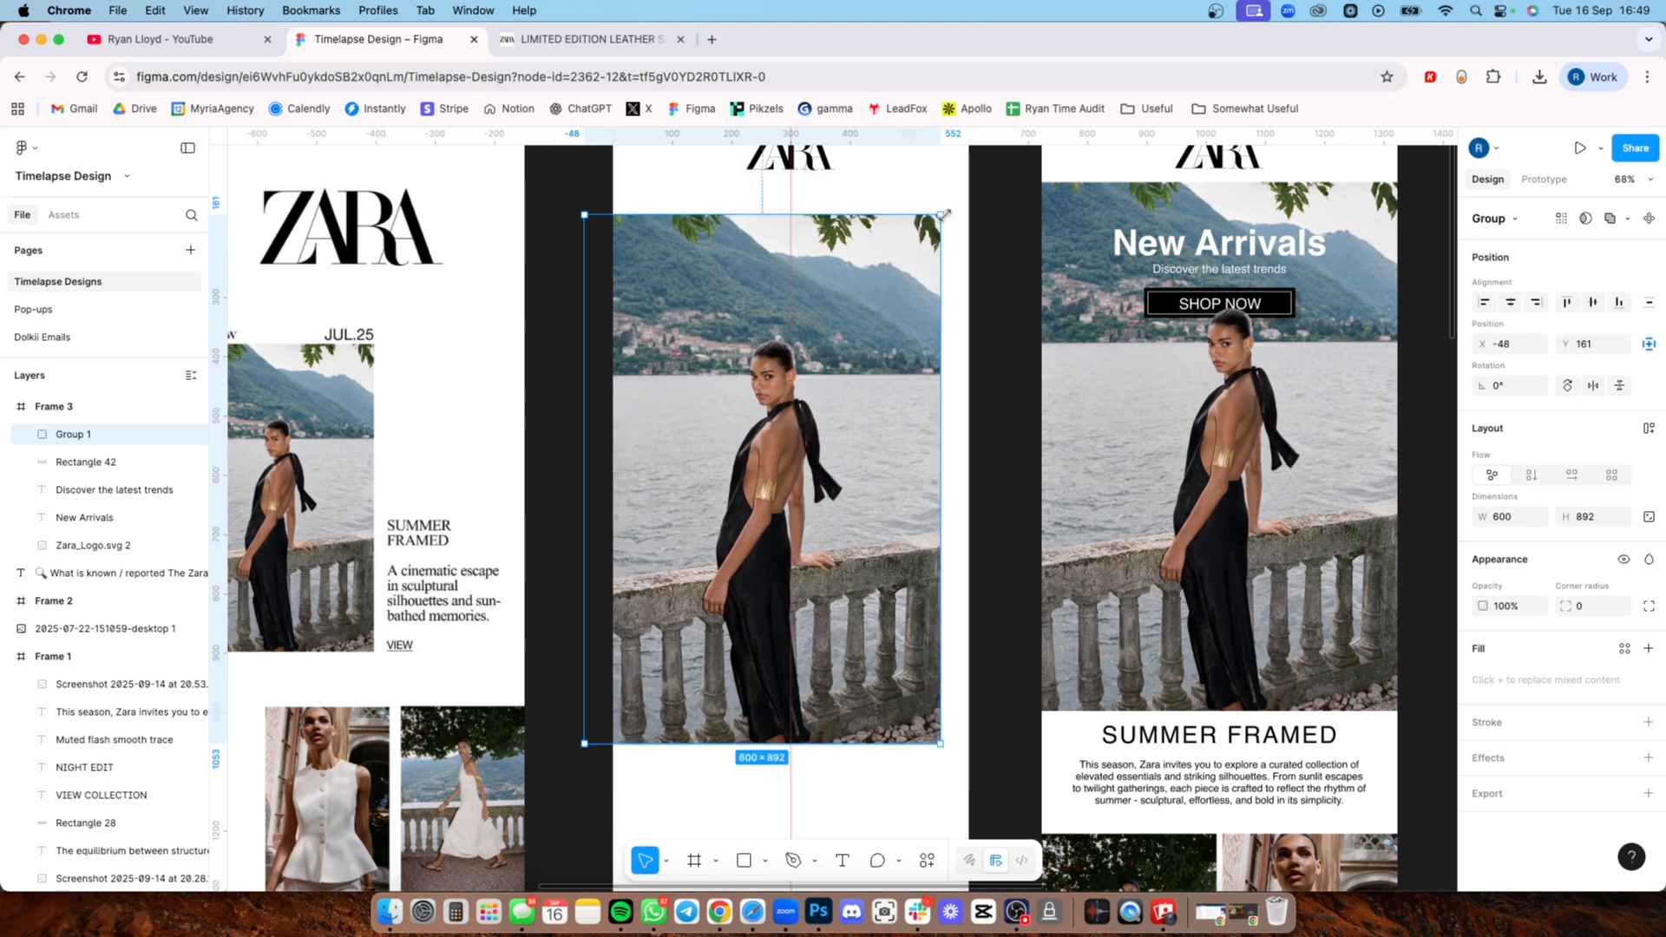
pyautogui.moveTo(941, 217); pyautogui.dragTo(910, 260)
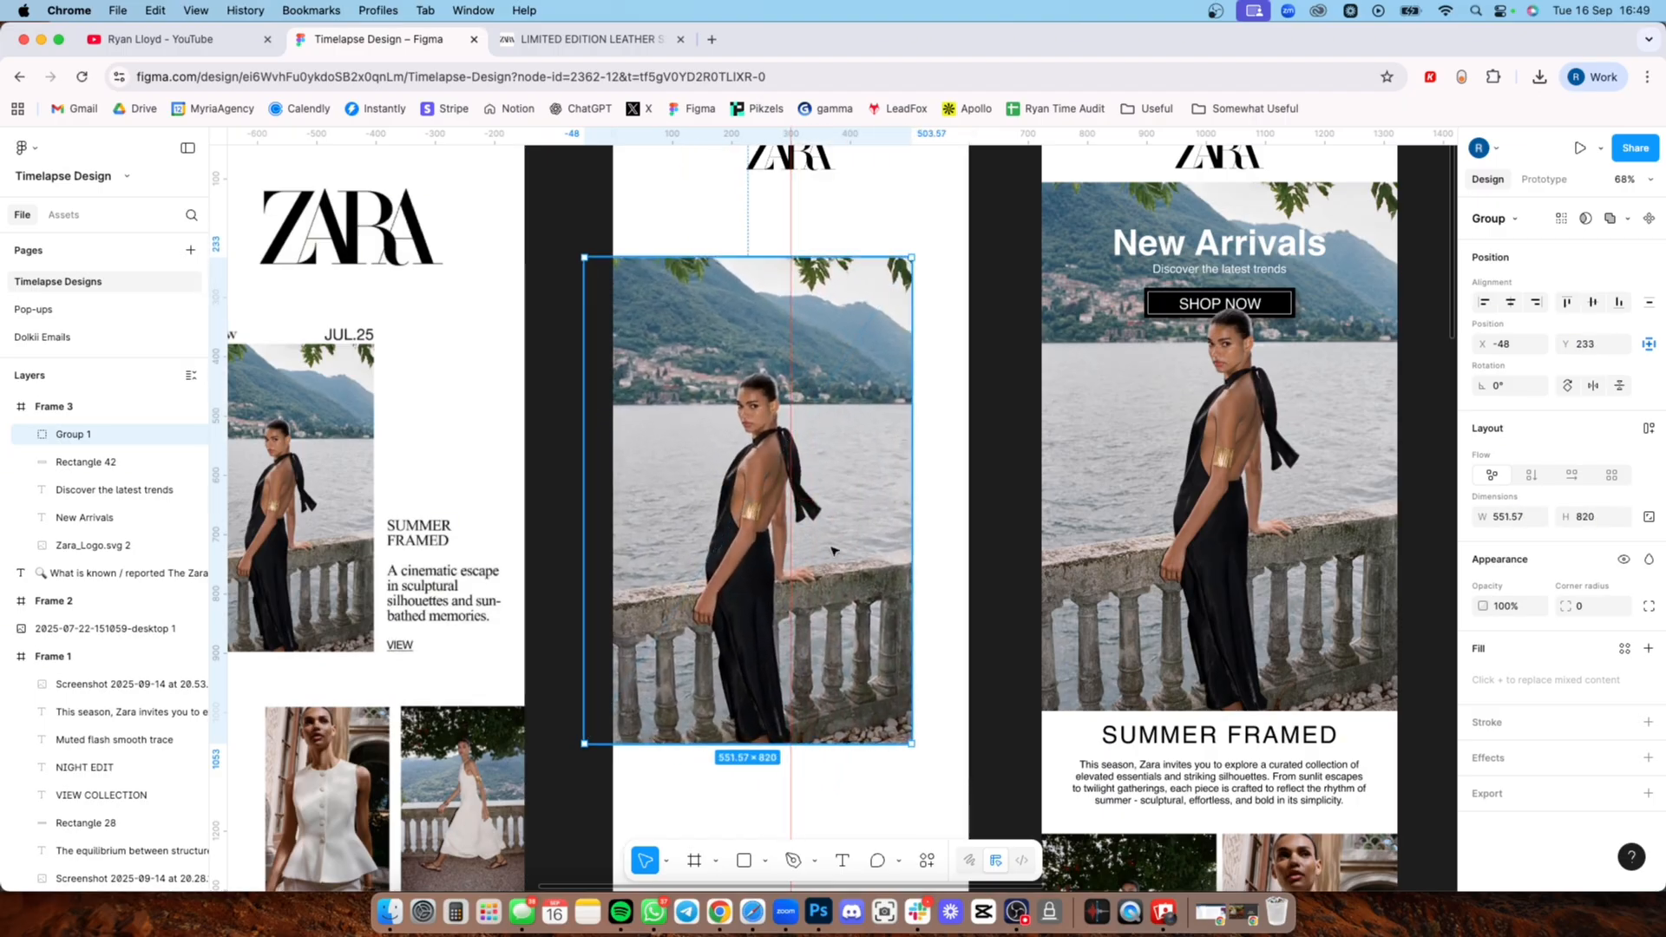
pyautogui.moveTo(813, 434); pyautogui.dragTo(841, 373)
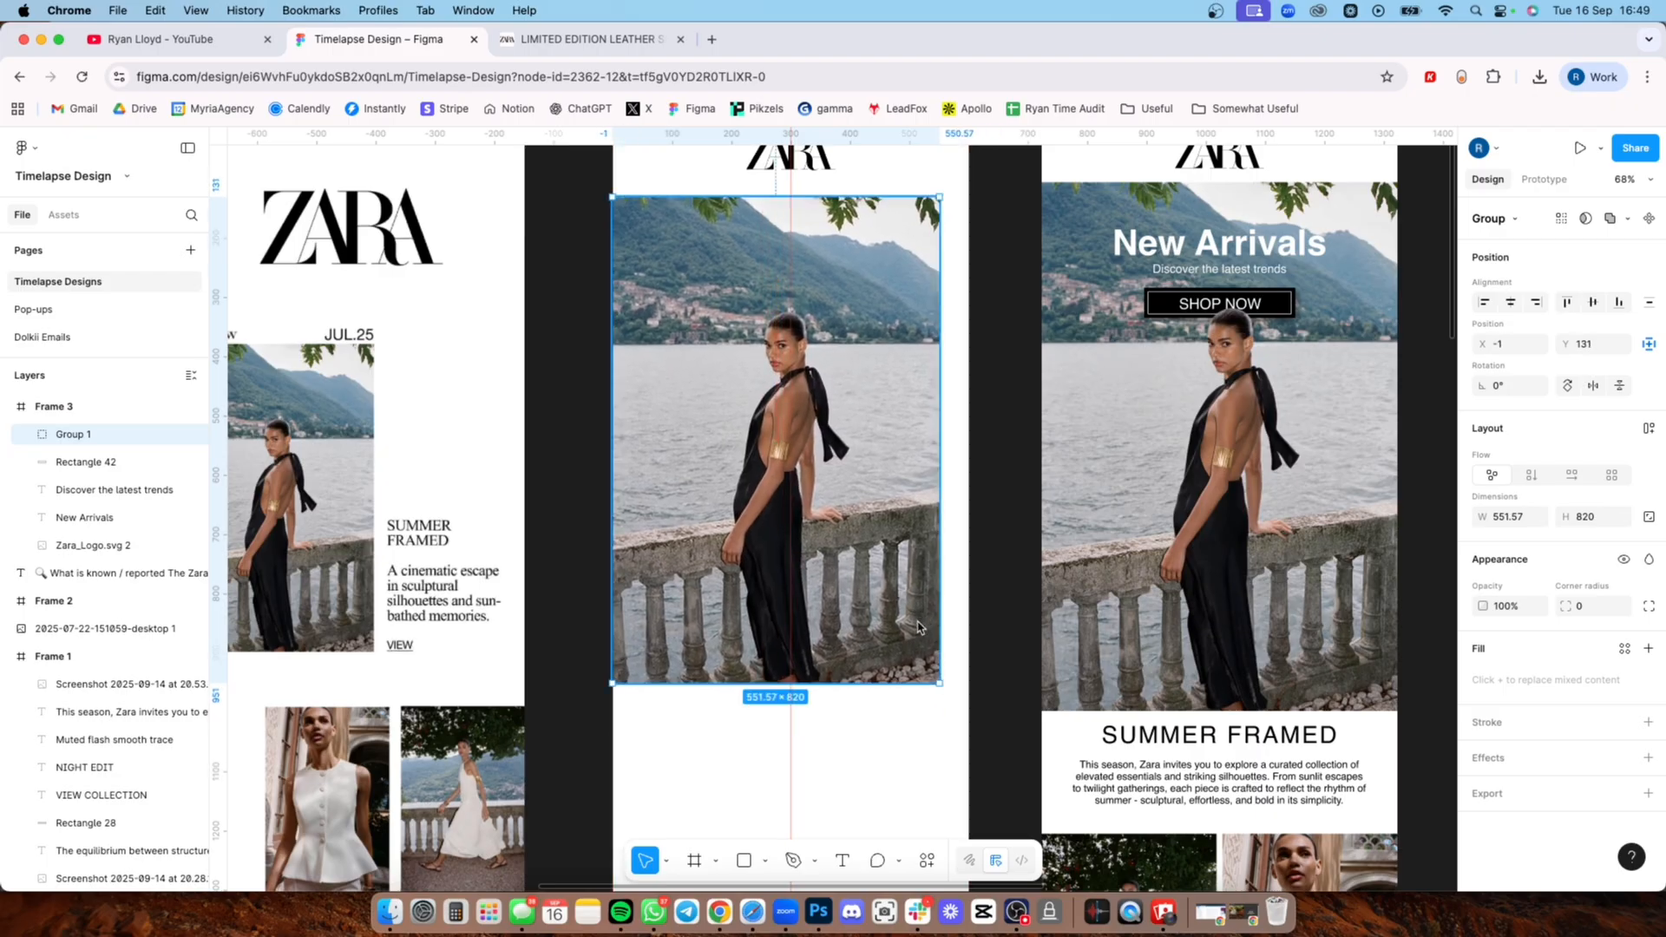
pyautogui.press('super+z')
pyautogui.press('super+z')
# Step: Move the hero group to X 0, Y 108, directly below the logo header in Frame 3
pyautogui.moveTo(828, 572); pyautogui.dragTo(857, 548)
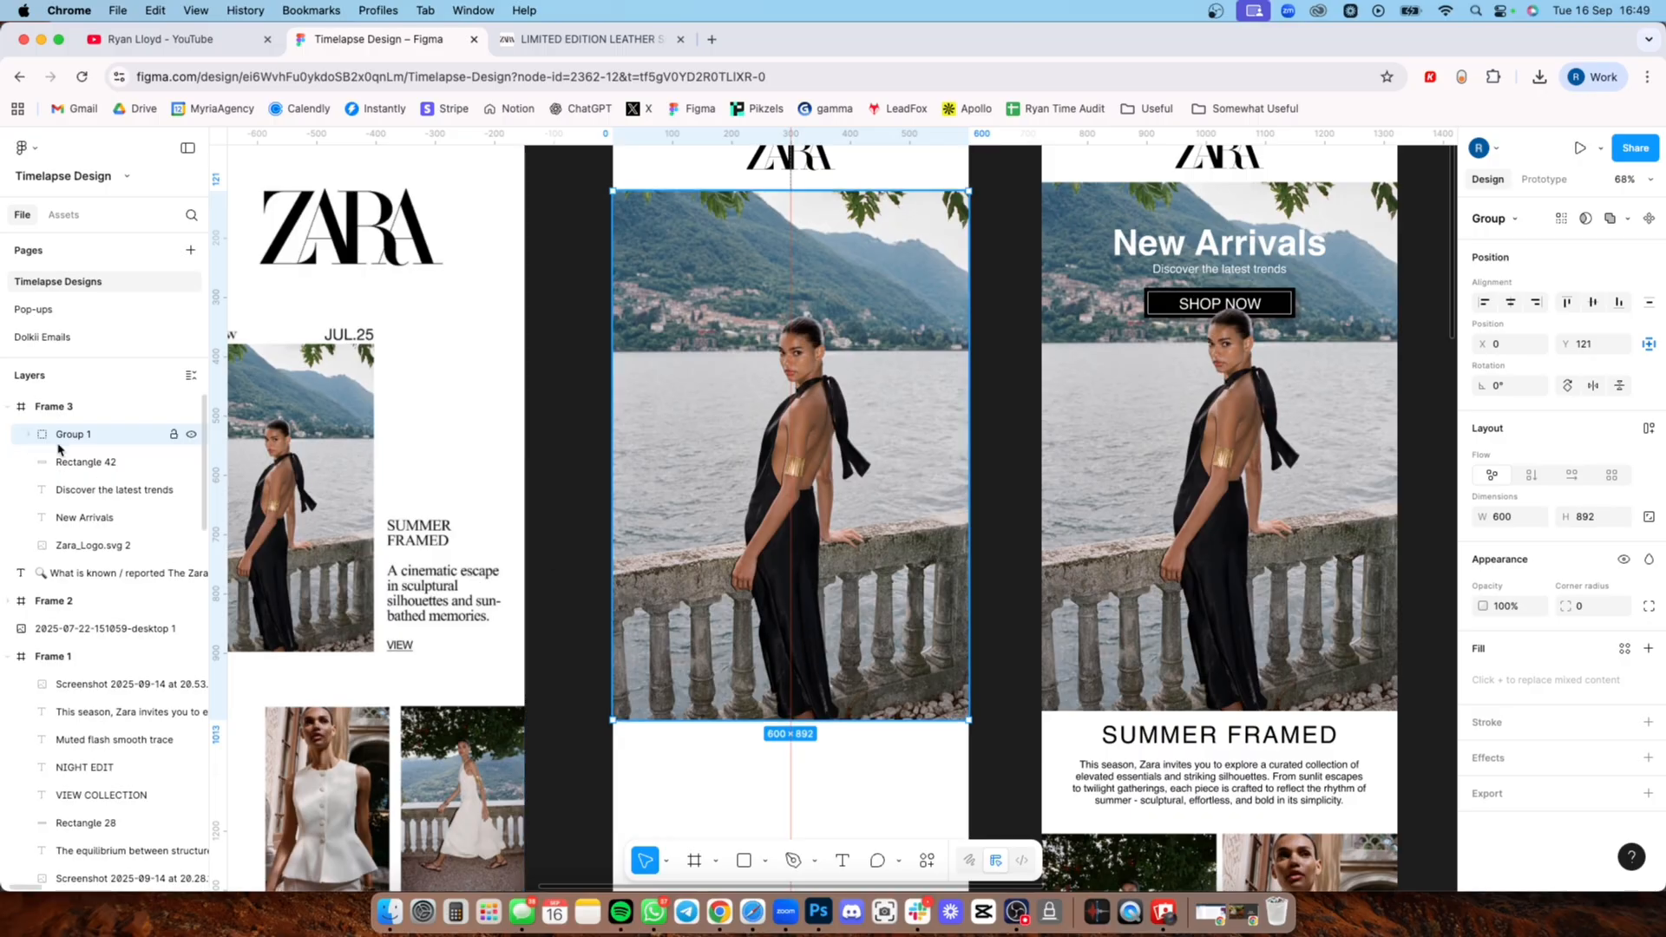
pyautogui.moveTo(673, 349); pyautogui.dragTo(673, 342)
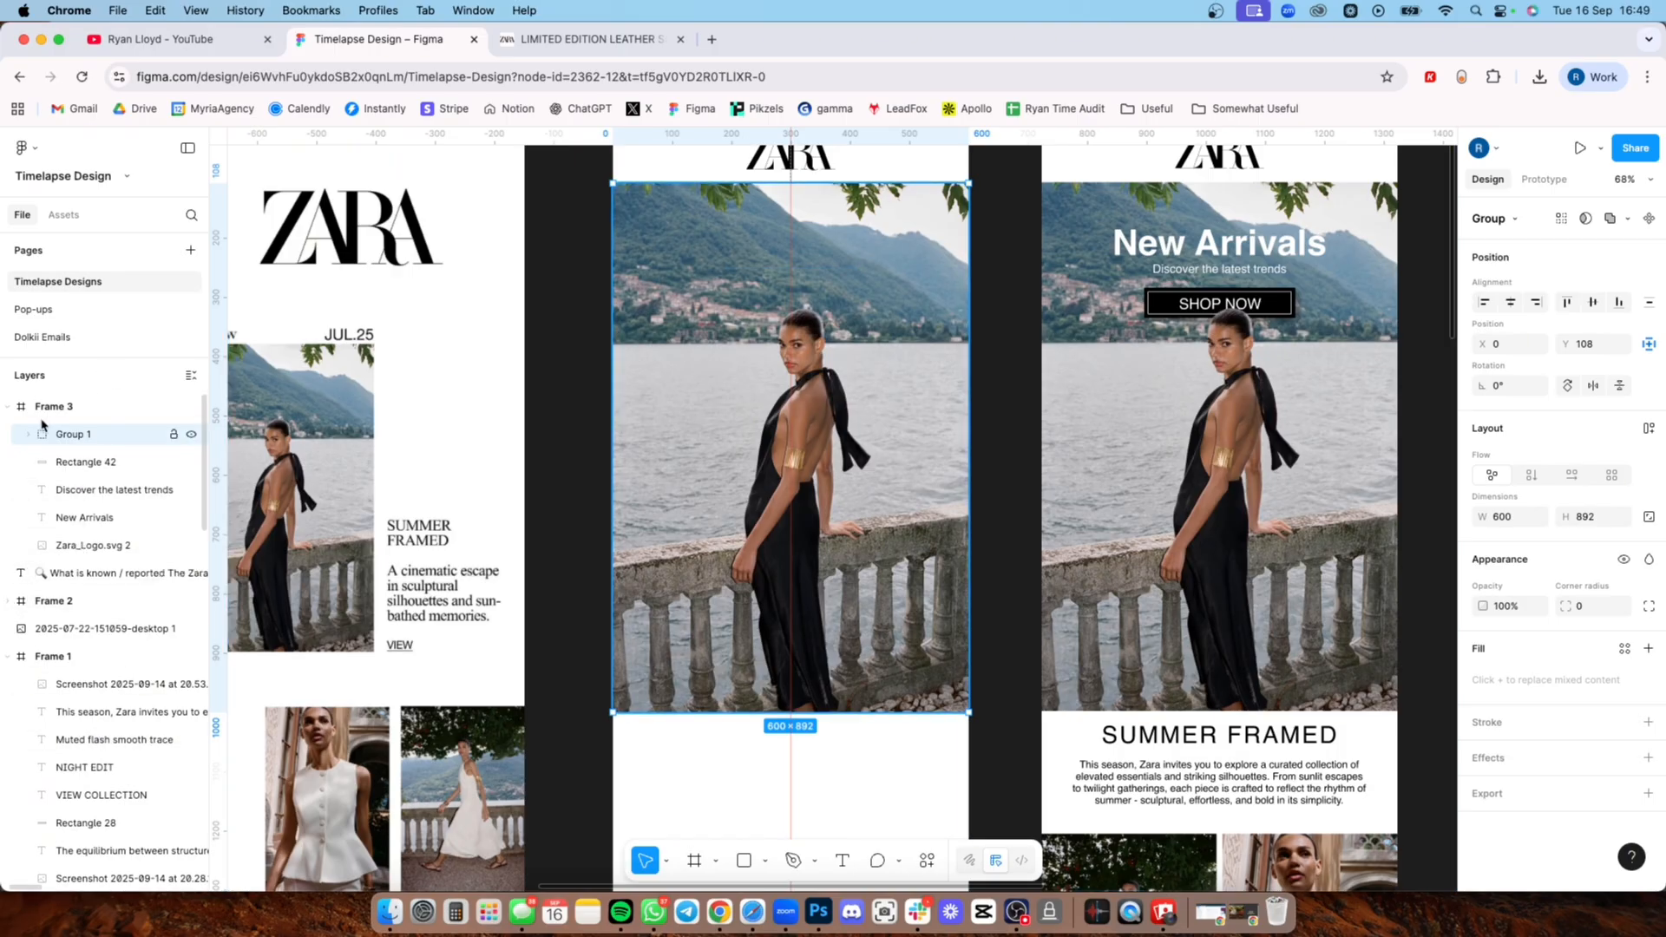
pyautogui.scroll(5, 590, 400)
pyautogui.click(631, 327)
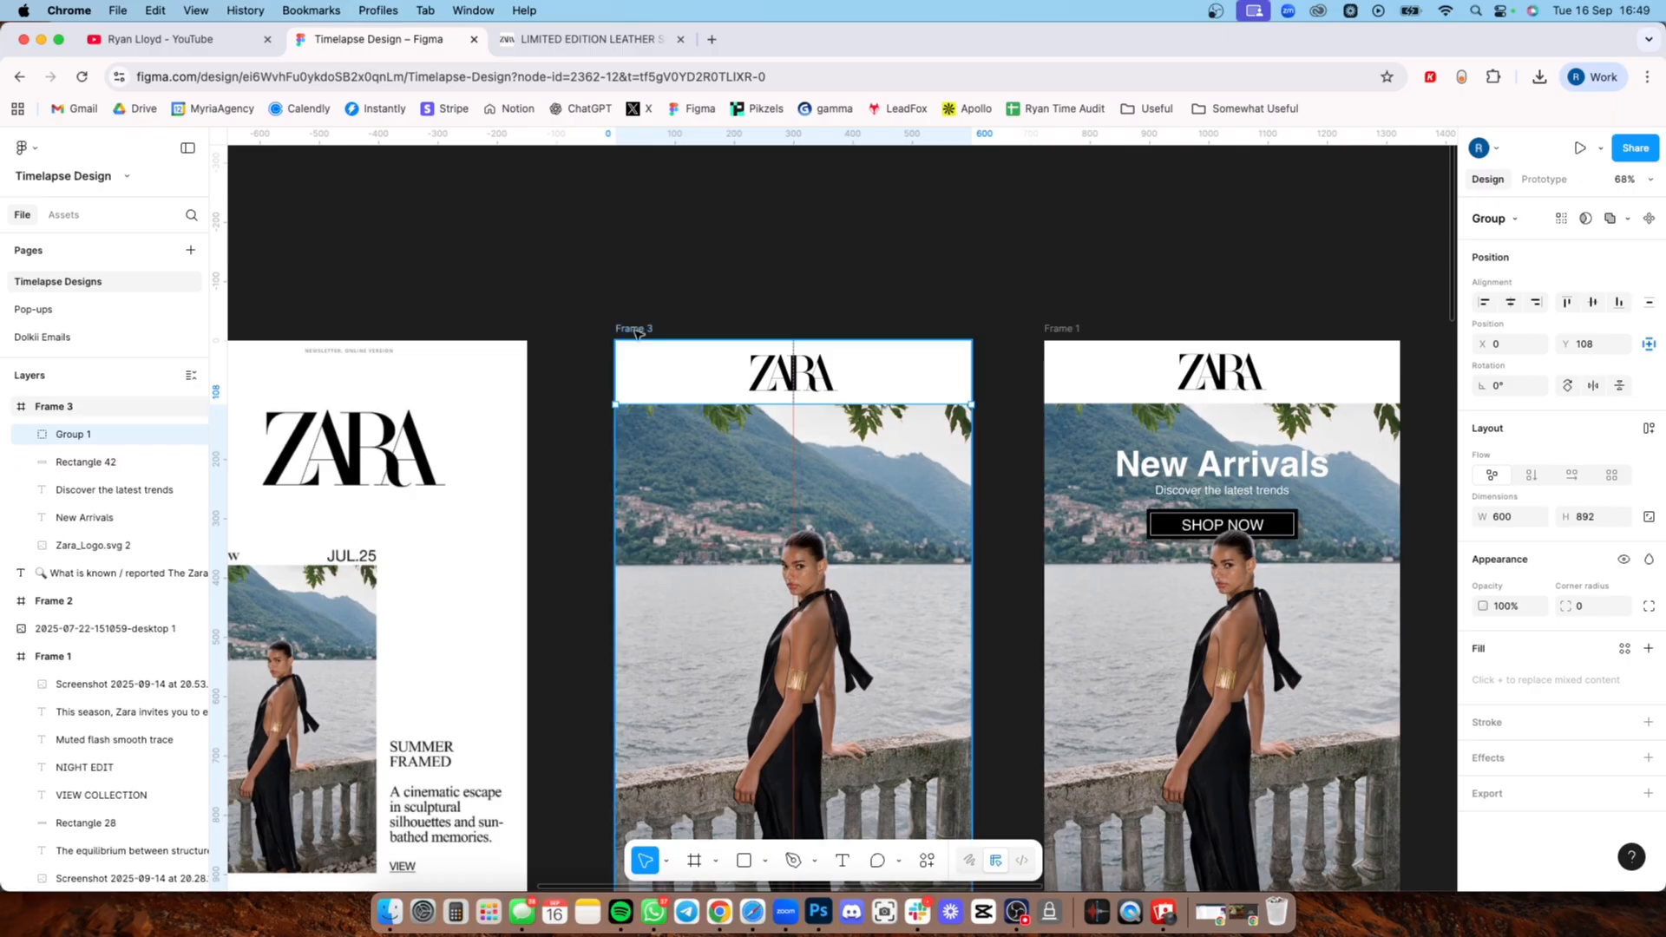
pyautogui.click(744, 313)
pyautogui.scroll(-7, 746, 434)
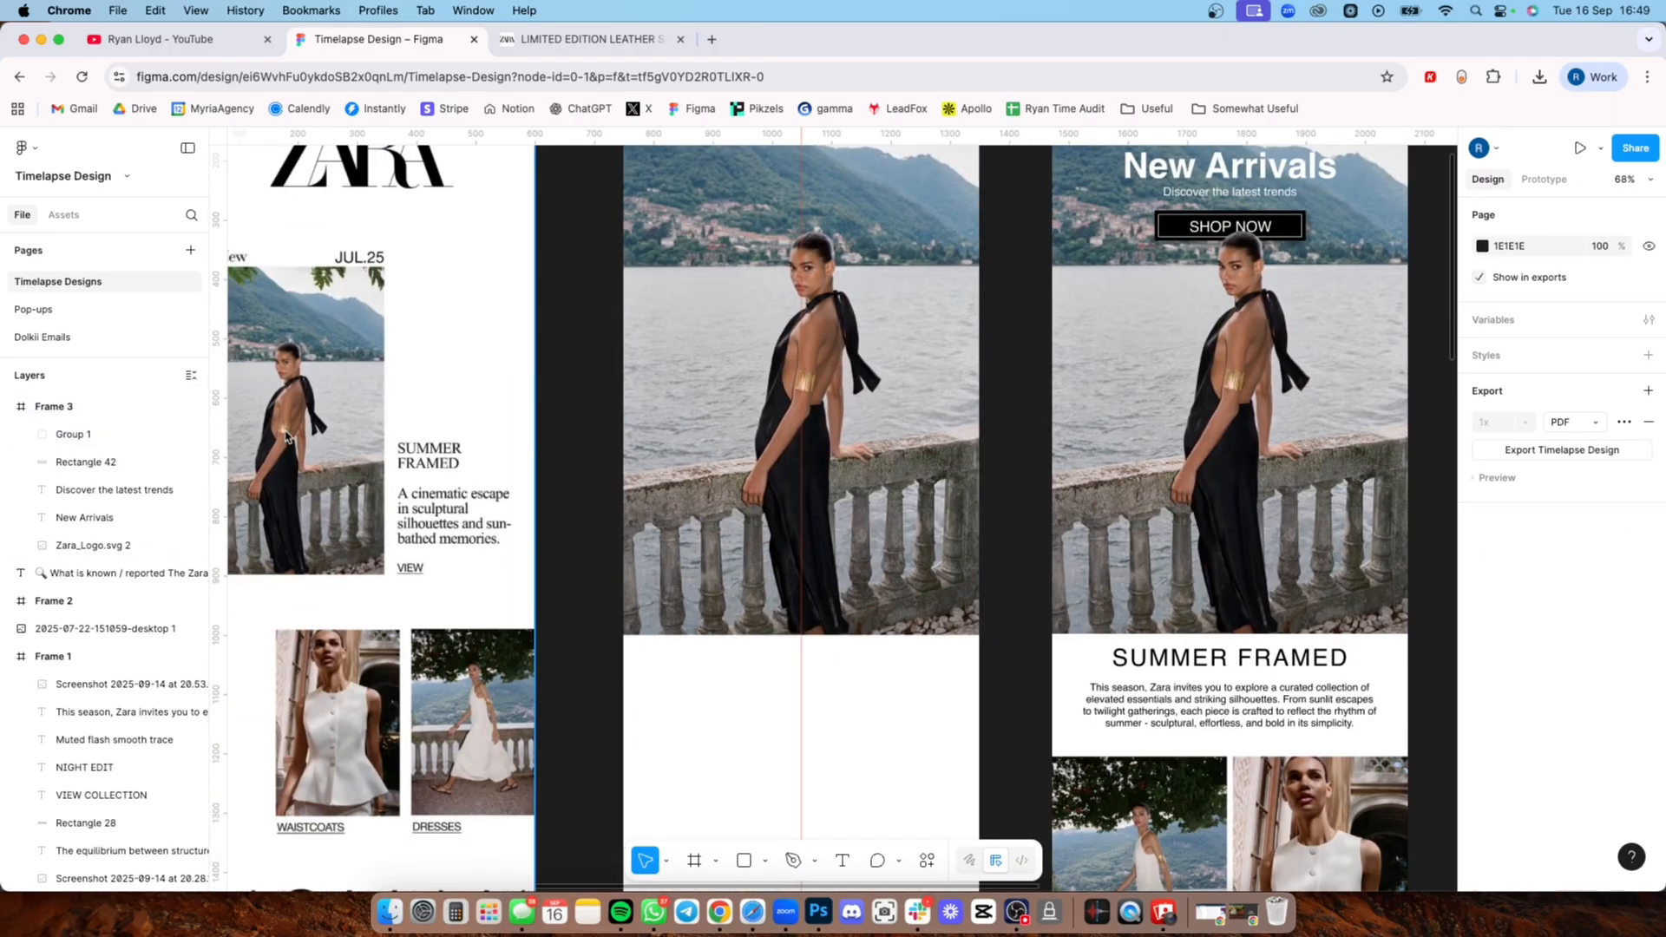
# Step: Reorder Frame 3's layers: hero group below the New Arrivals text, button rectangle inside the group between the model cut-out and hero photo
pyautogui.click(88, 437)
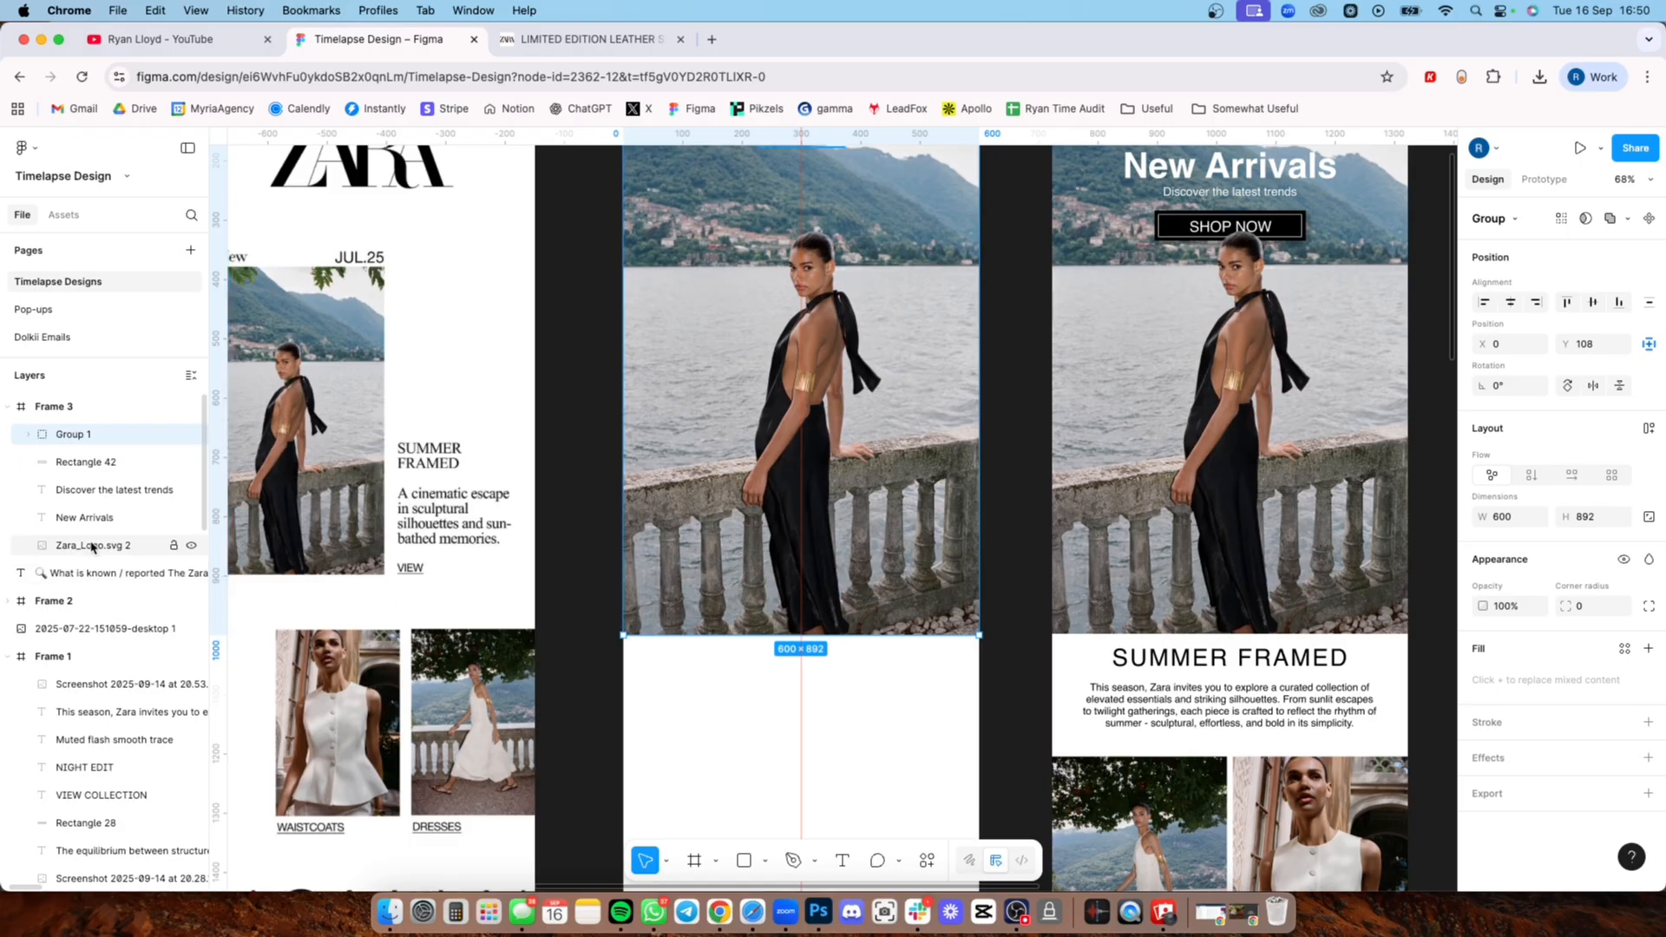
pyautogui.moveTo(86, 447); pyautogui.dragTo(83, 545)
pyautogui.scroll(3, 697, 516)
pyautogui.hscroll(1, 697, 515)
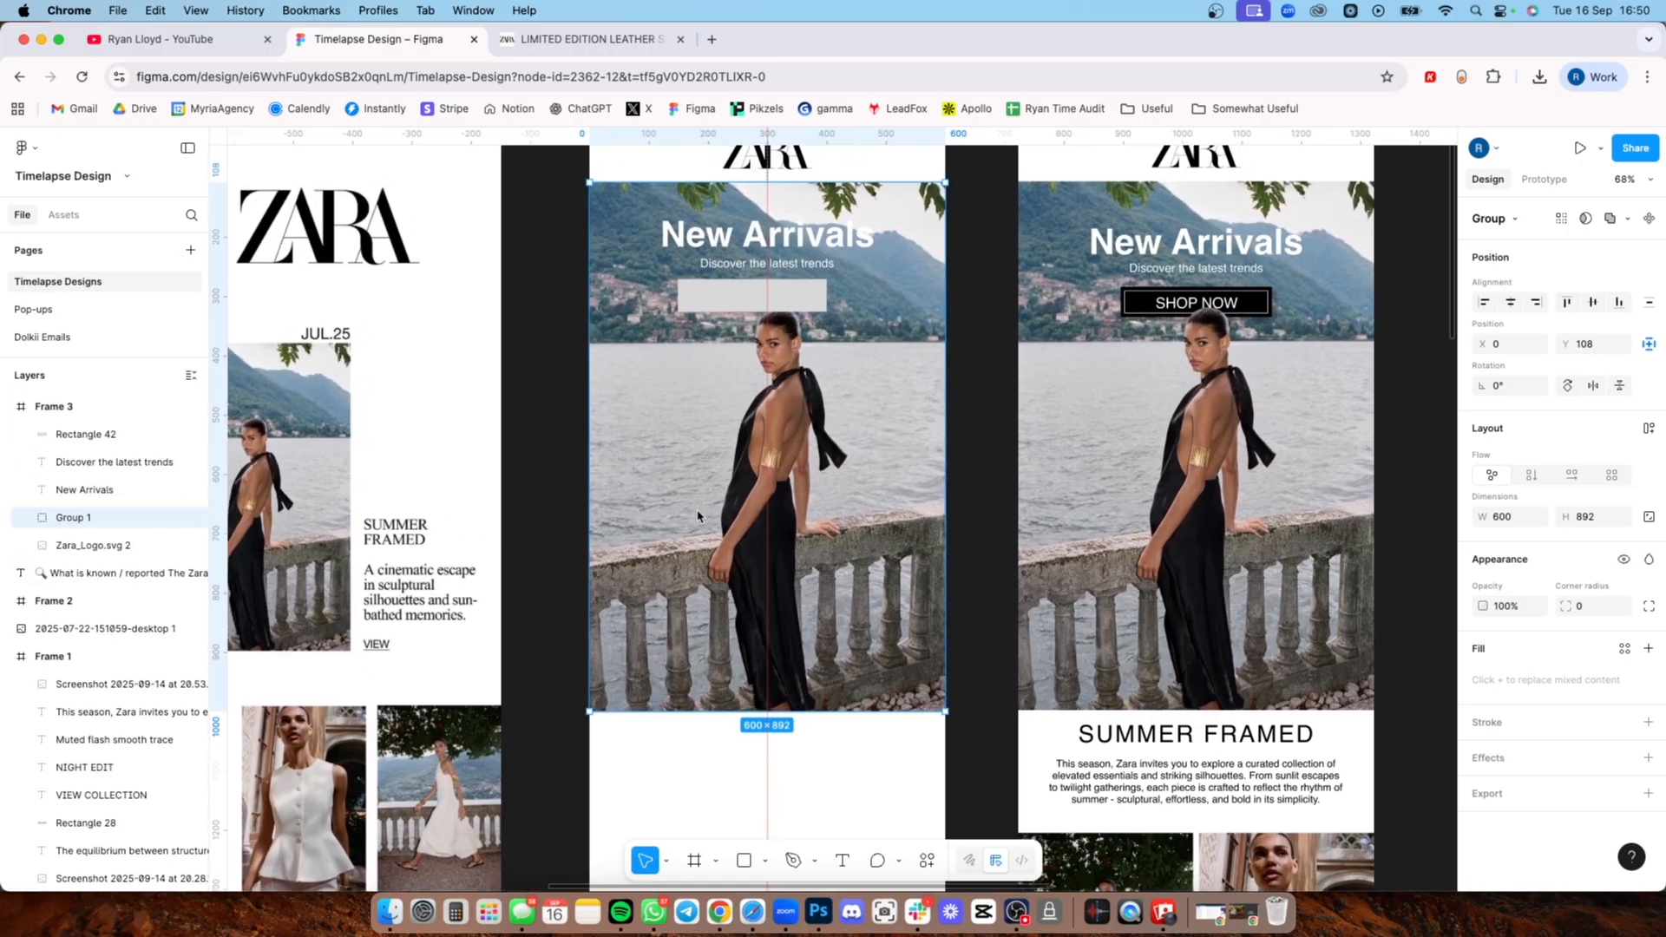
pyautogui.scroll(1, 697, 515)
pyautogui.click(792, 331)
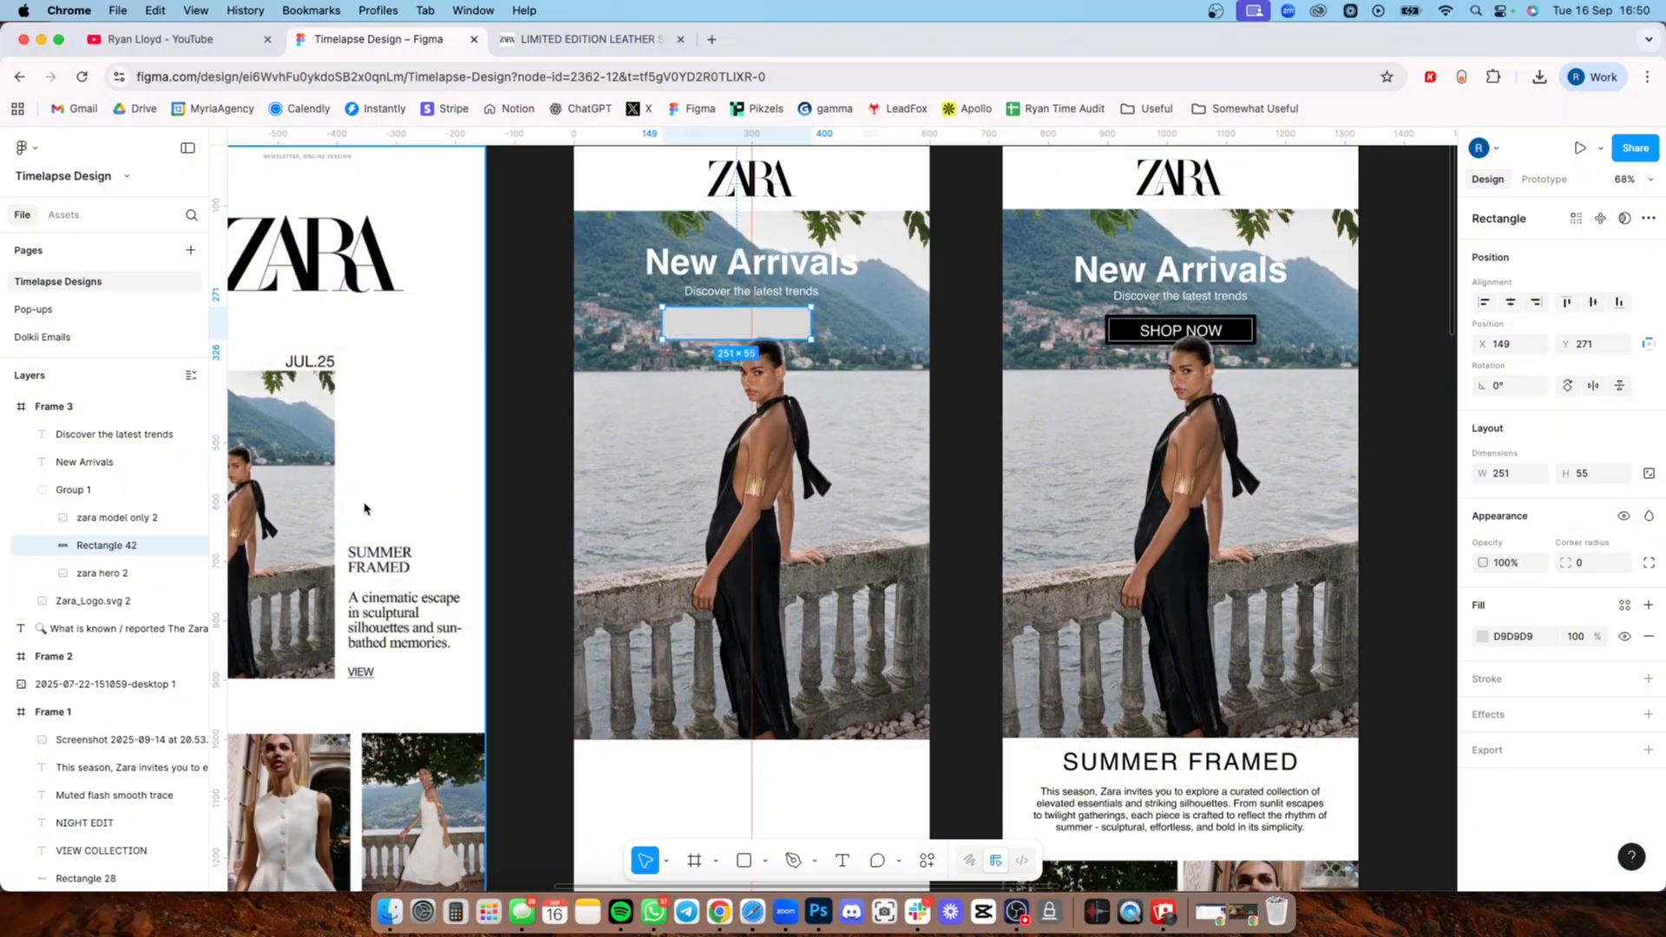
# Step: Center the grey button rectangle in Frame 3 at X 174, Y 277 and lower the New Arrivals heading slightly
pyautogui.click(634, 452)
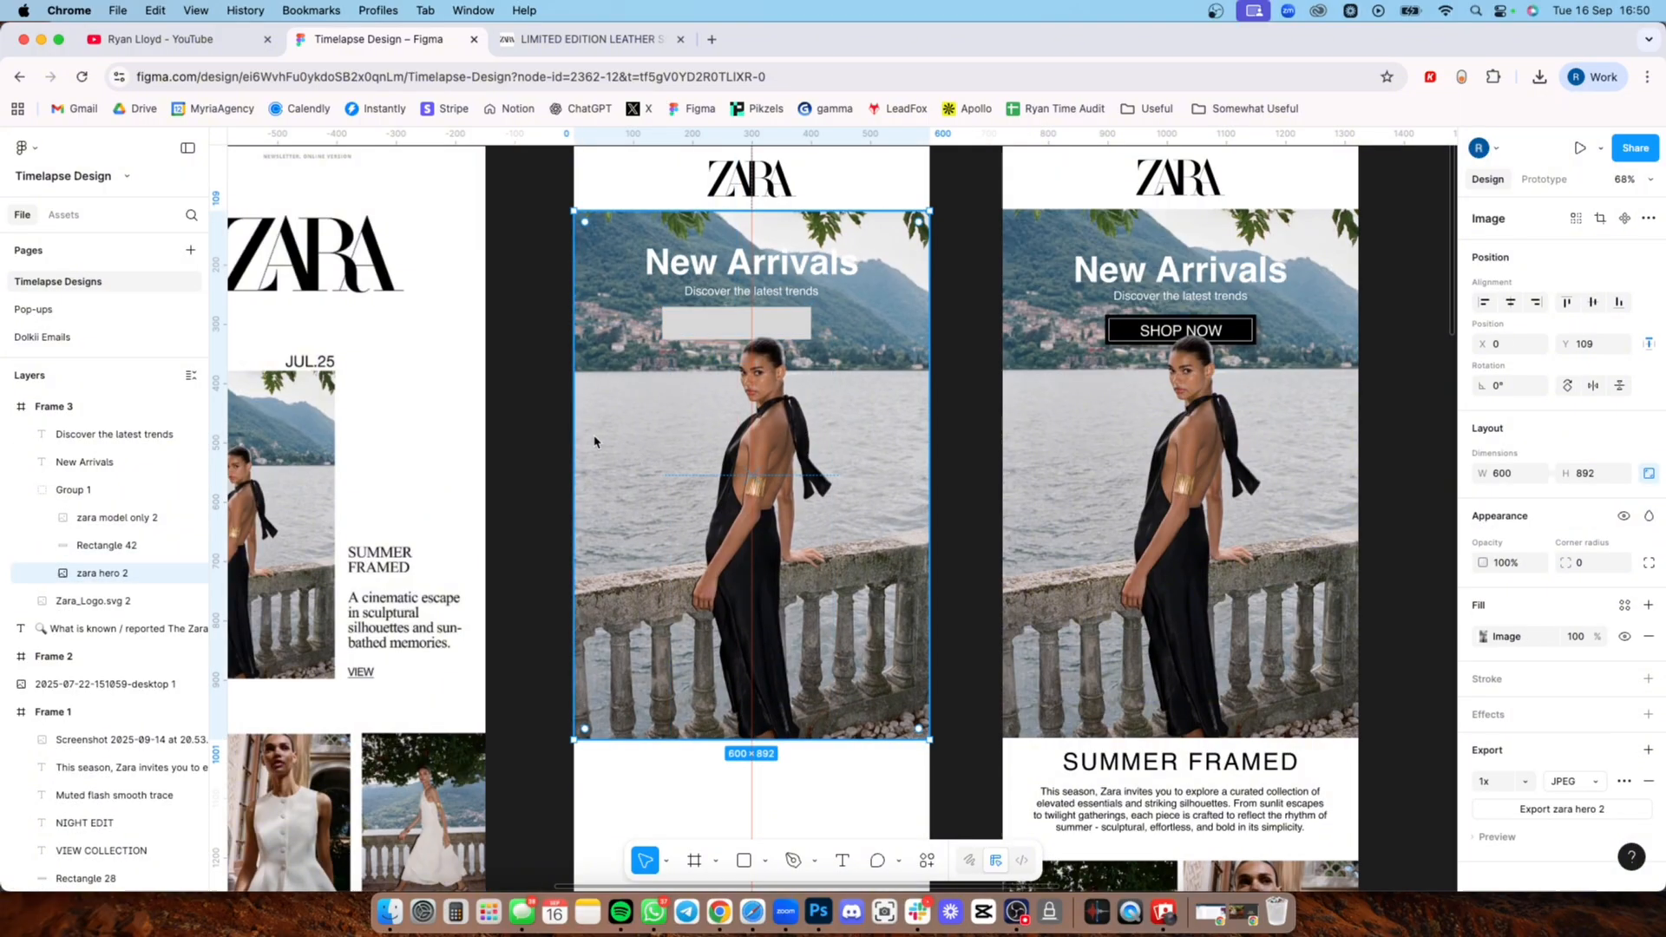
pyautogui.moveTo(706, 324); pyautogui.dragTo(714, 321)
pyautogui.press('super+z')
pyautogui.click(118, 547)
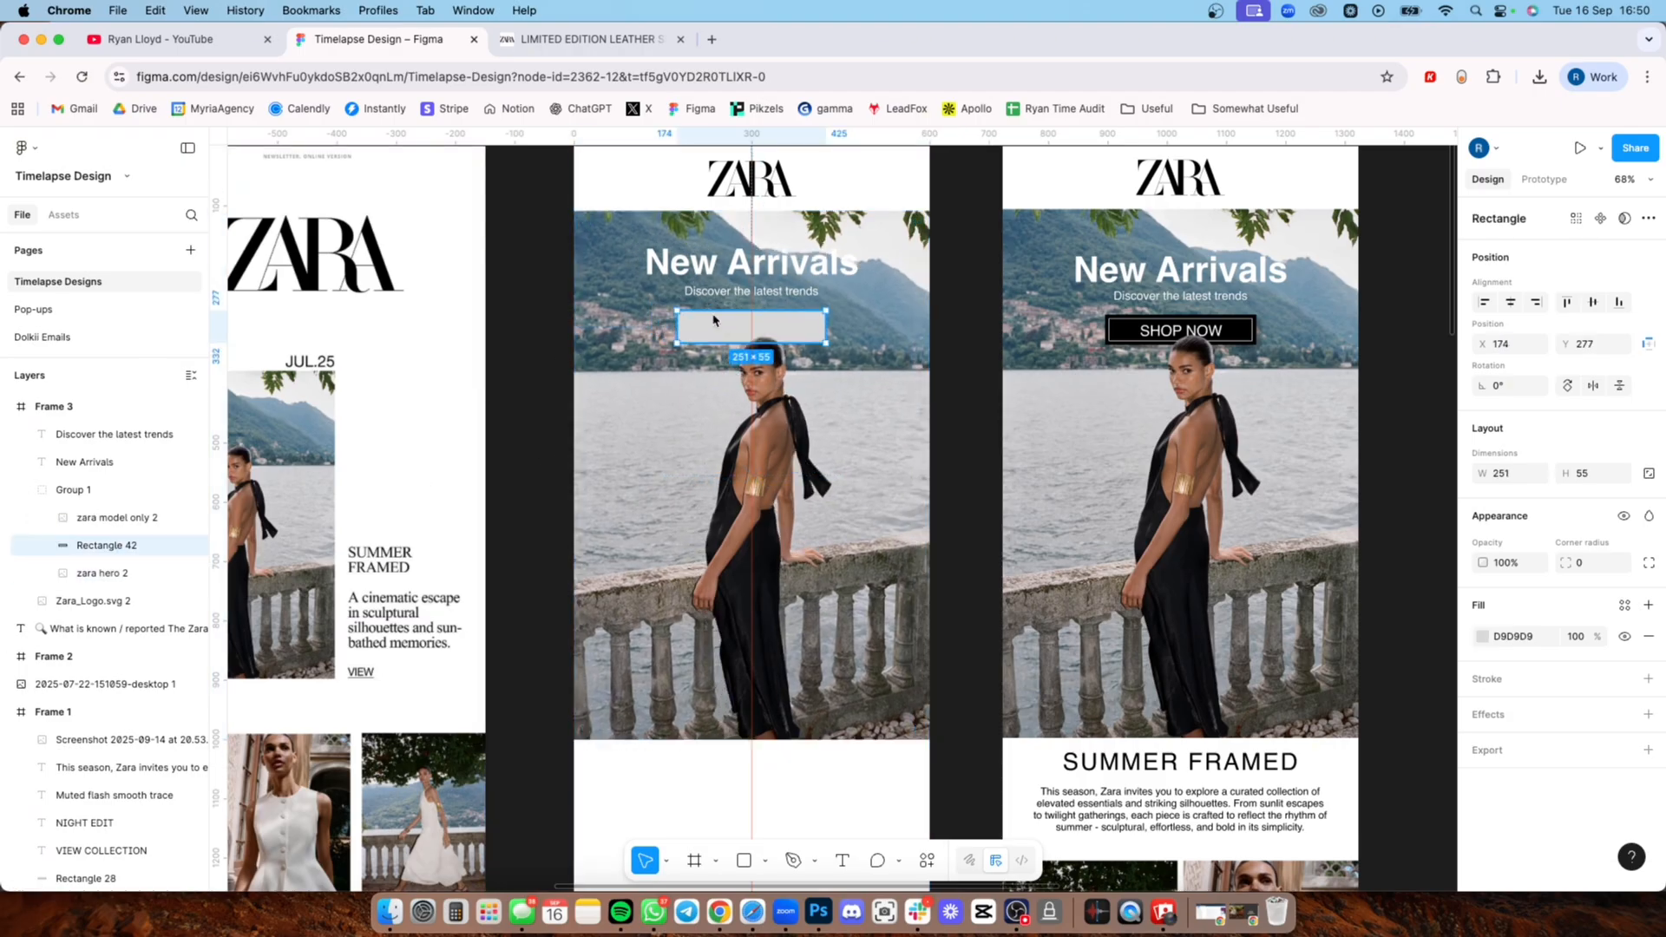
pyautogui.click(787, 273)
pyautogui.click(753, 292)
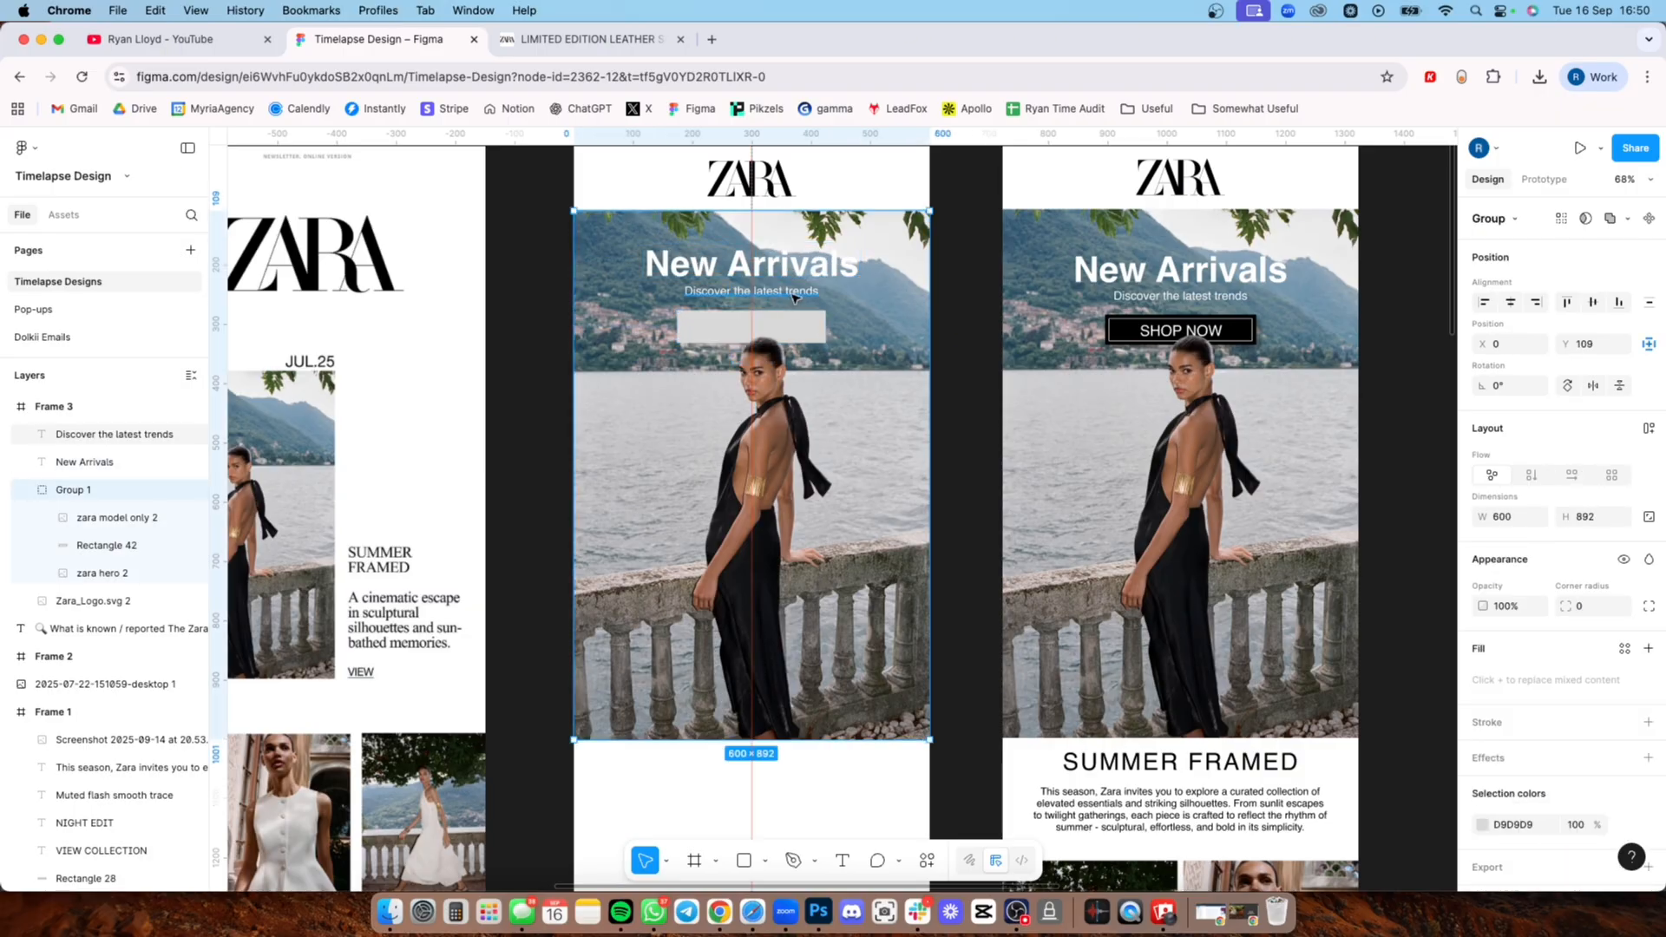
pyautogui.click(551, 312)
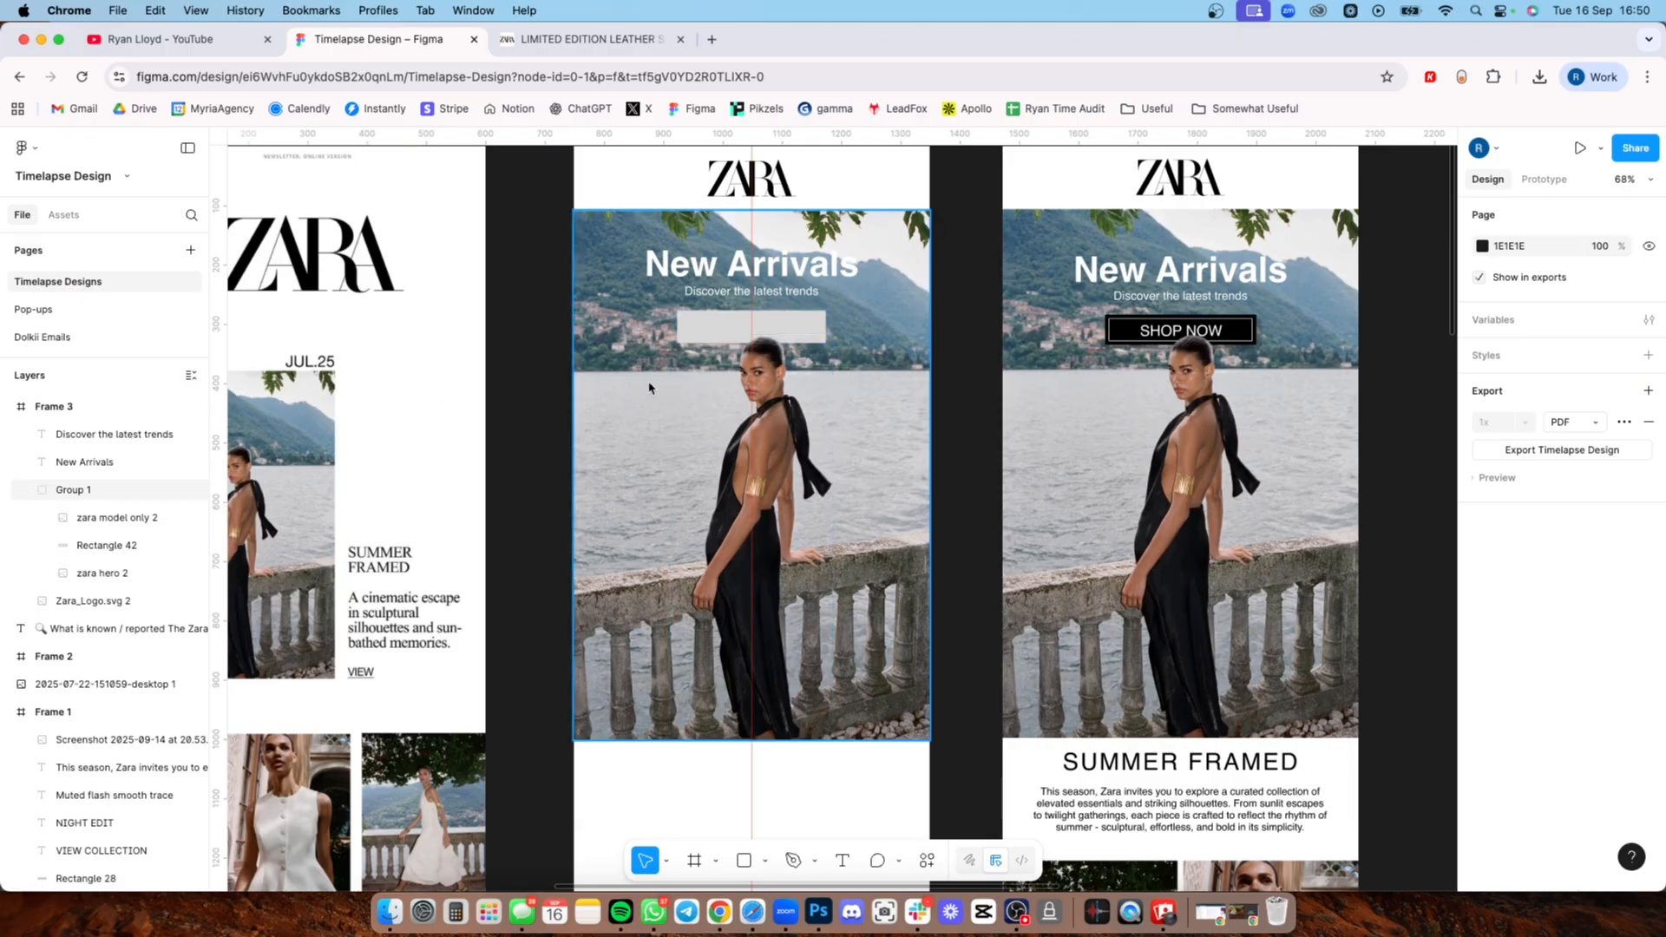
# Step: Fill the button rectangle between the hero photo and the model cut-out with black
pyautogui.click(807, 337)
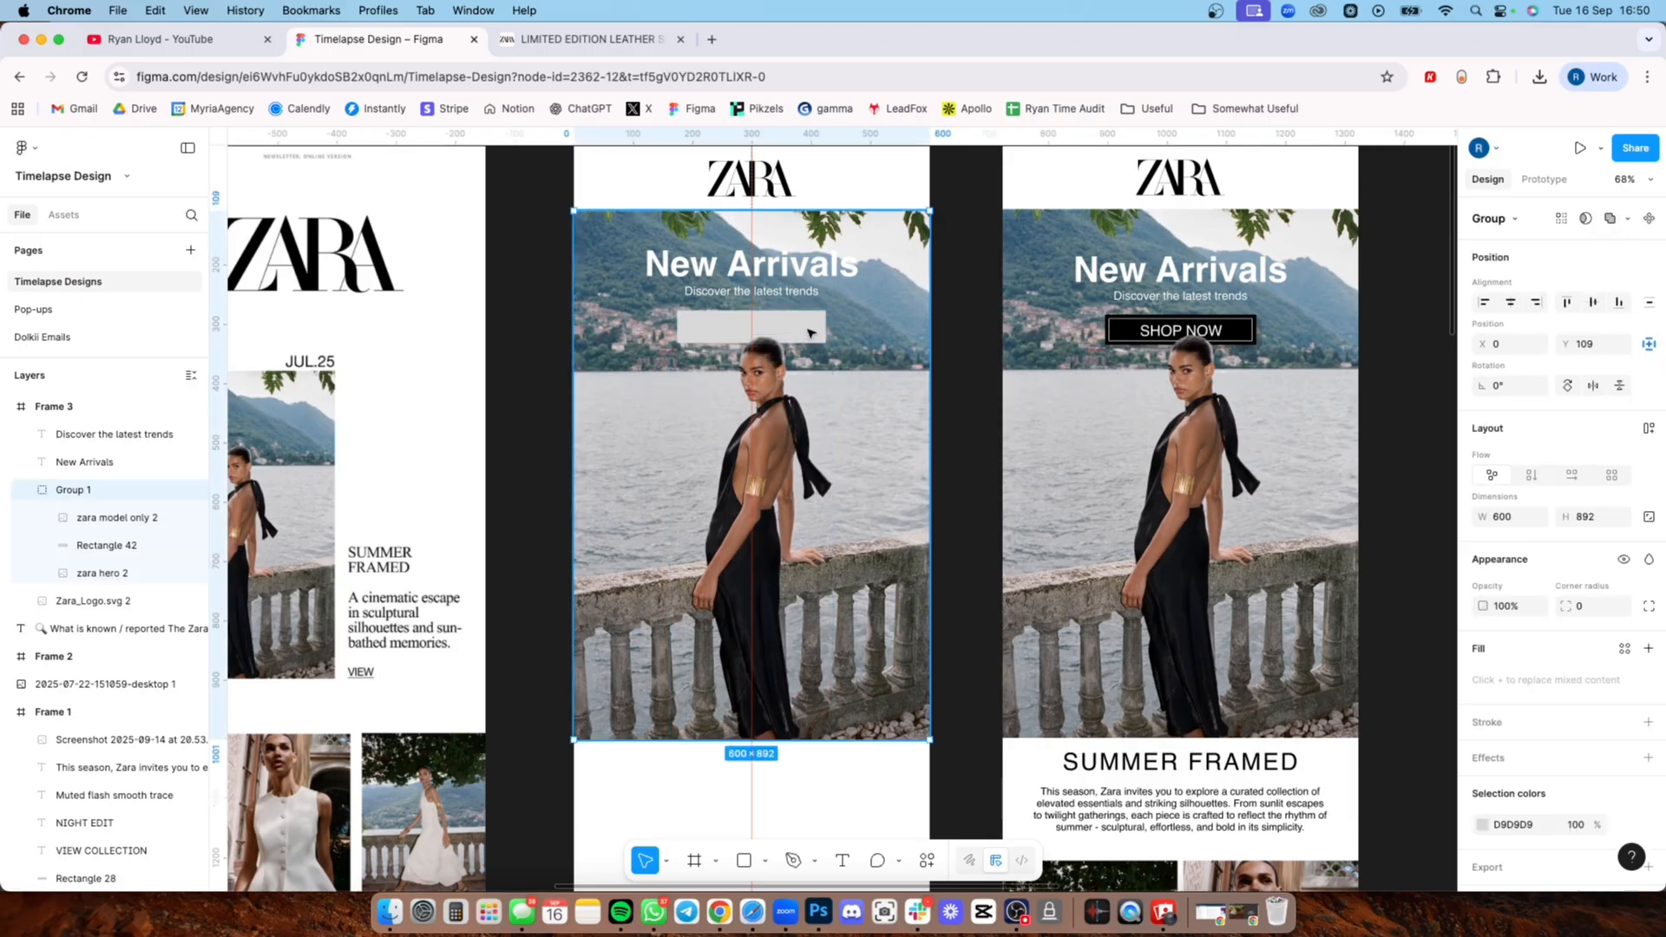
pyautogui.click(95, 545)
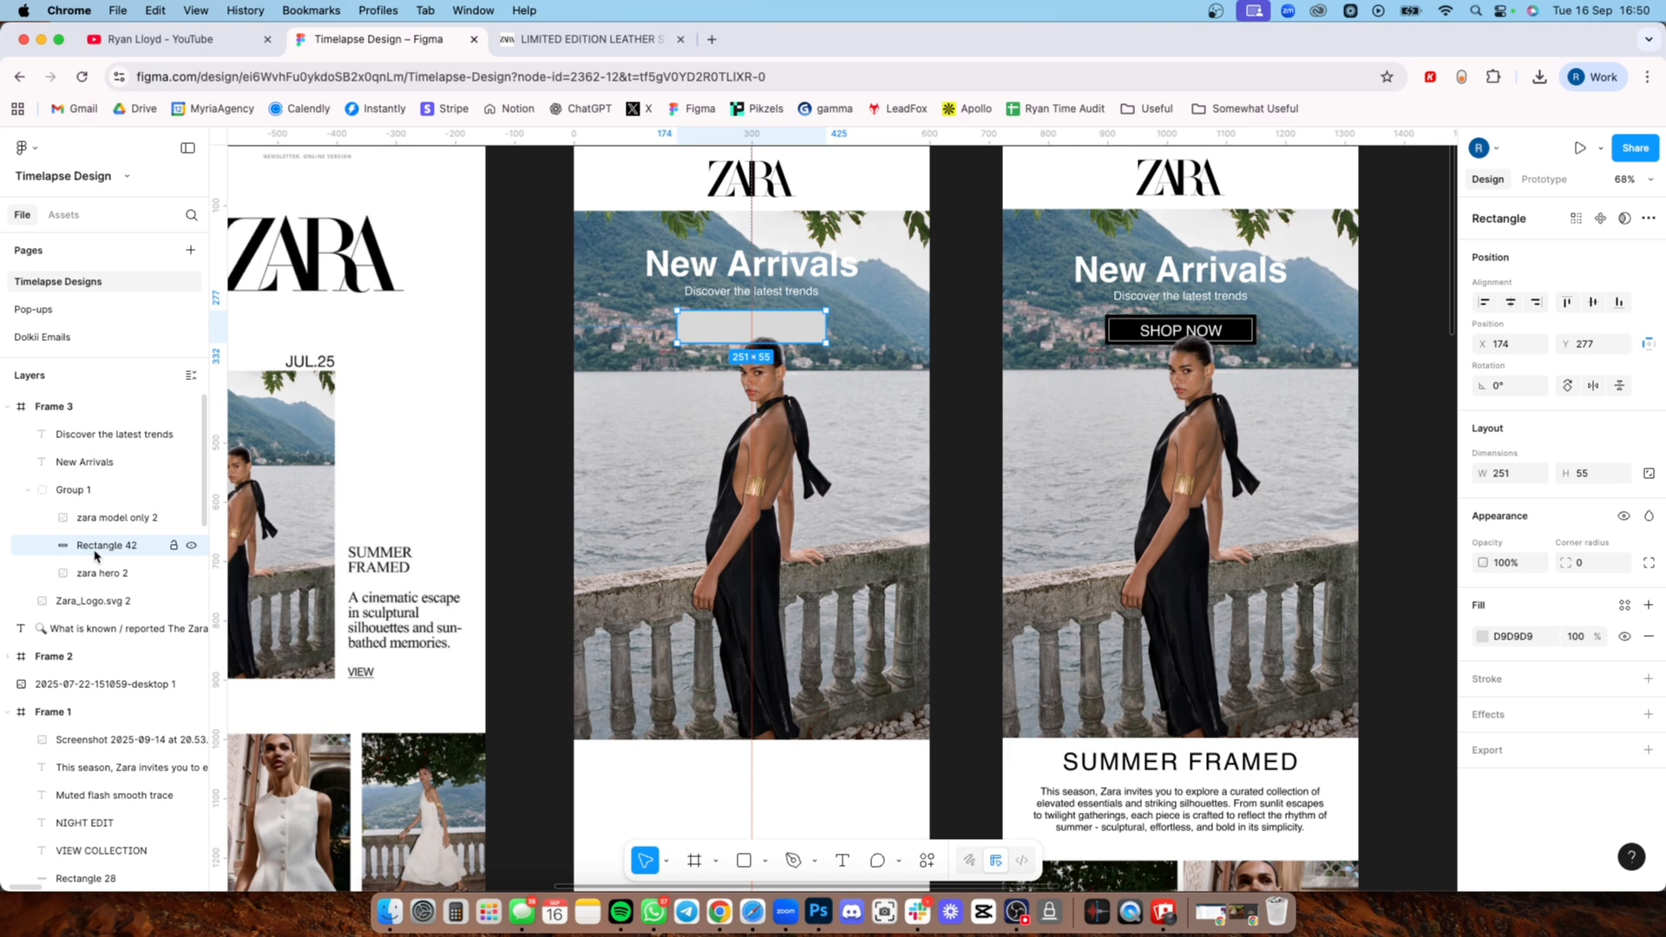
pyautogui.click(1487, 636)
pyautogui.moveTo(1393, 614); pyautogui.dragTo(1264, 717)
pyautogui.click(1416, 361)
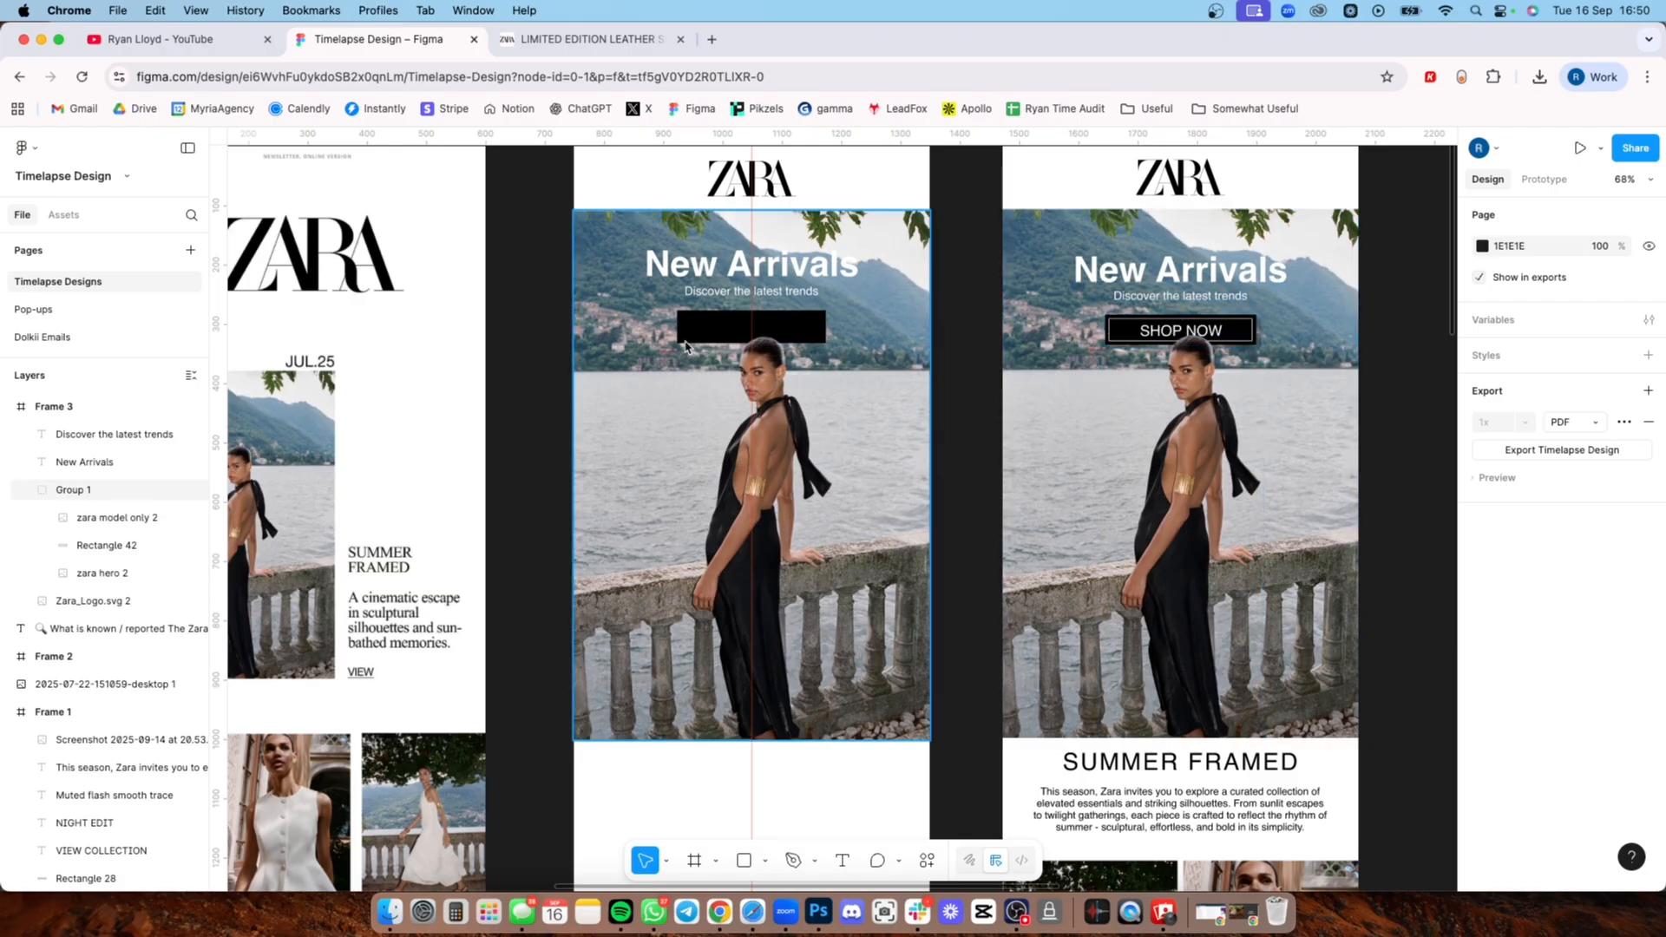
# Step: Draw a 160 × 36 rectangle above Frame 3 with no fill and a white FFFFFF inside stroke of weight 1
pyautogui.scroll(5, 596, 388)
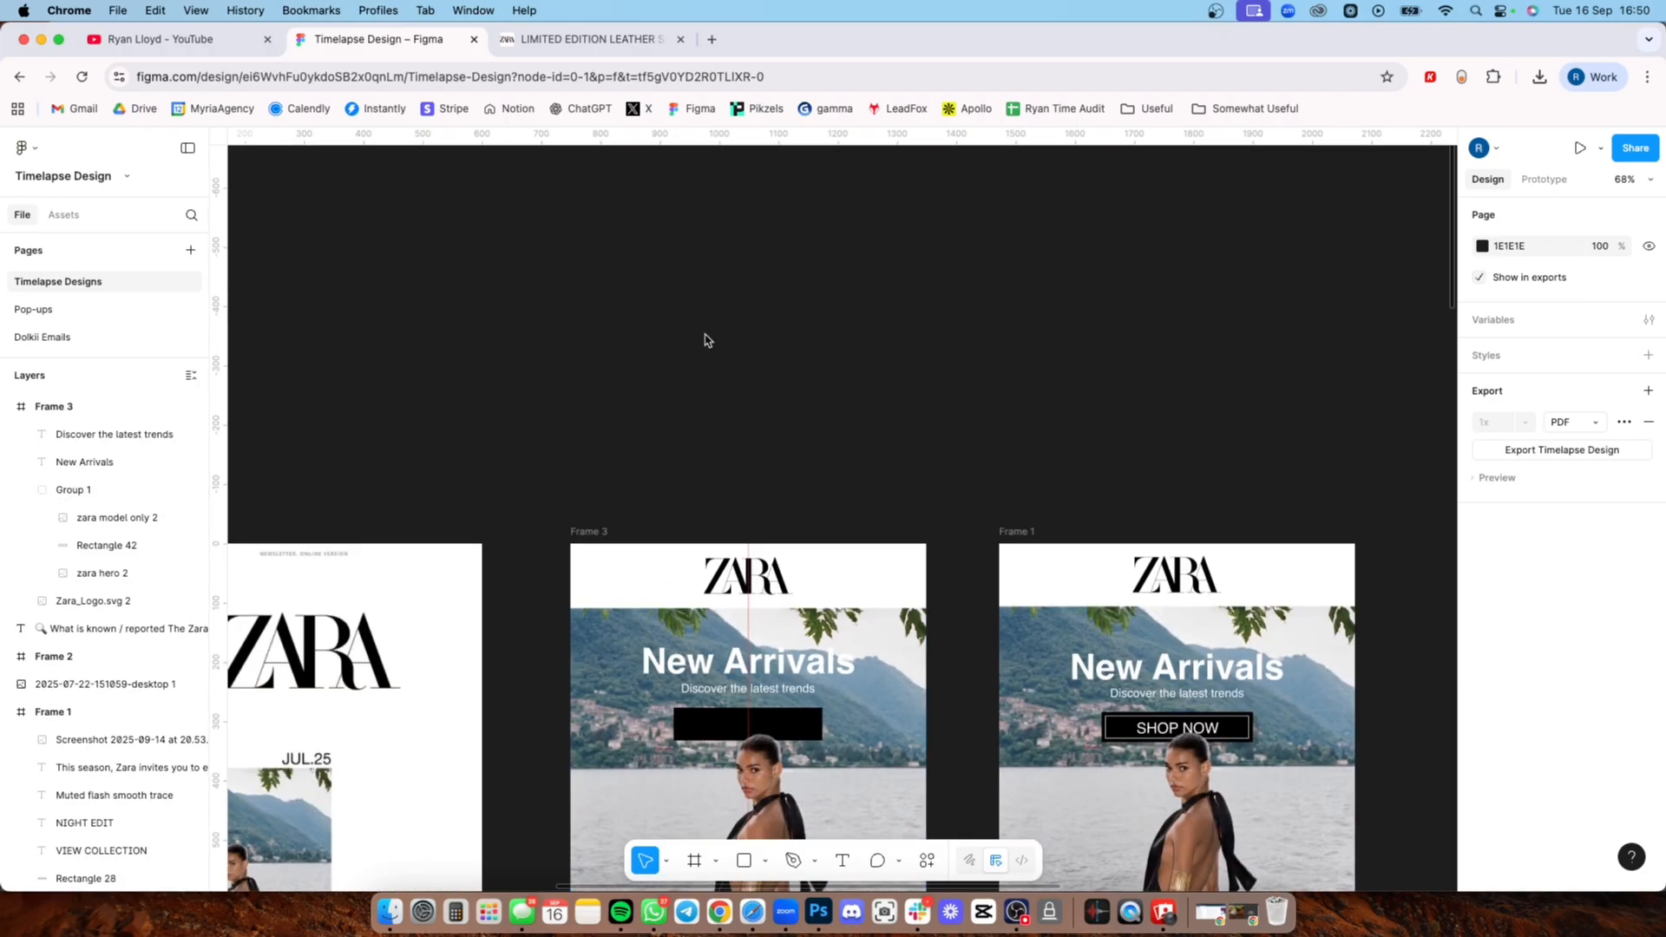
pyautogui.press('r')
pyautogui.moveTo(569, 310); pyautogui.dragTo(771, 400)
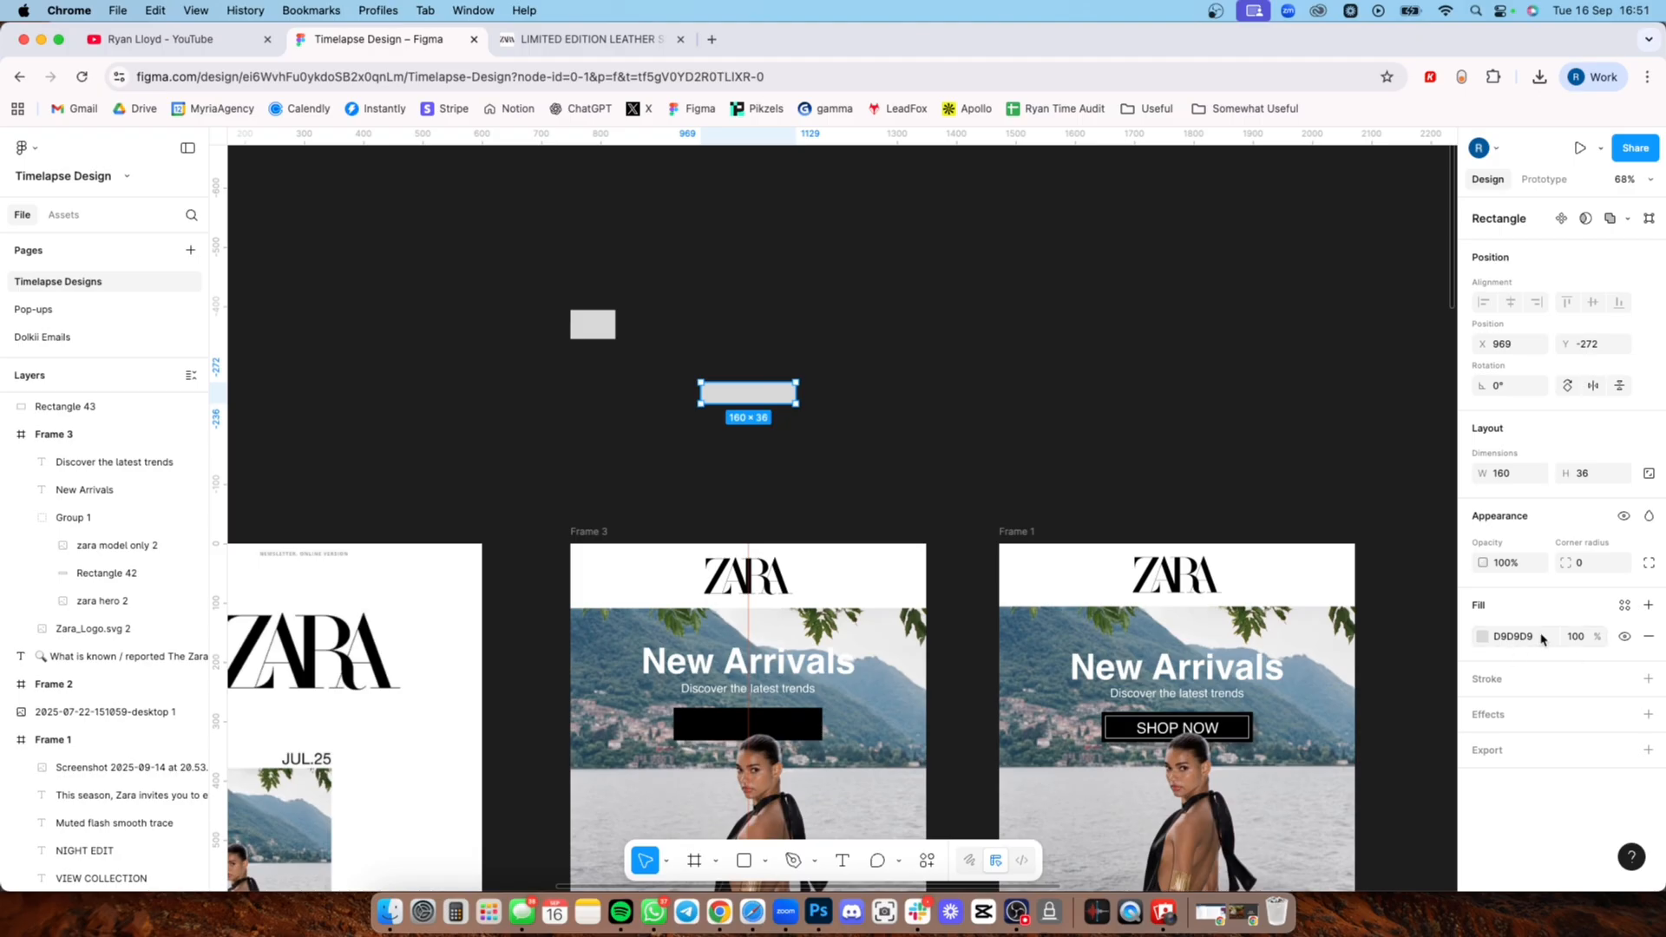
pyautogui.click(1649, 637)
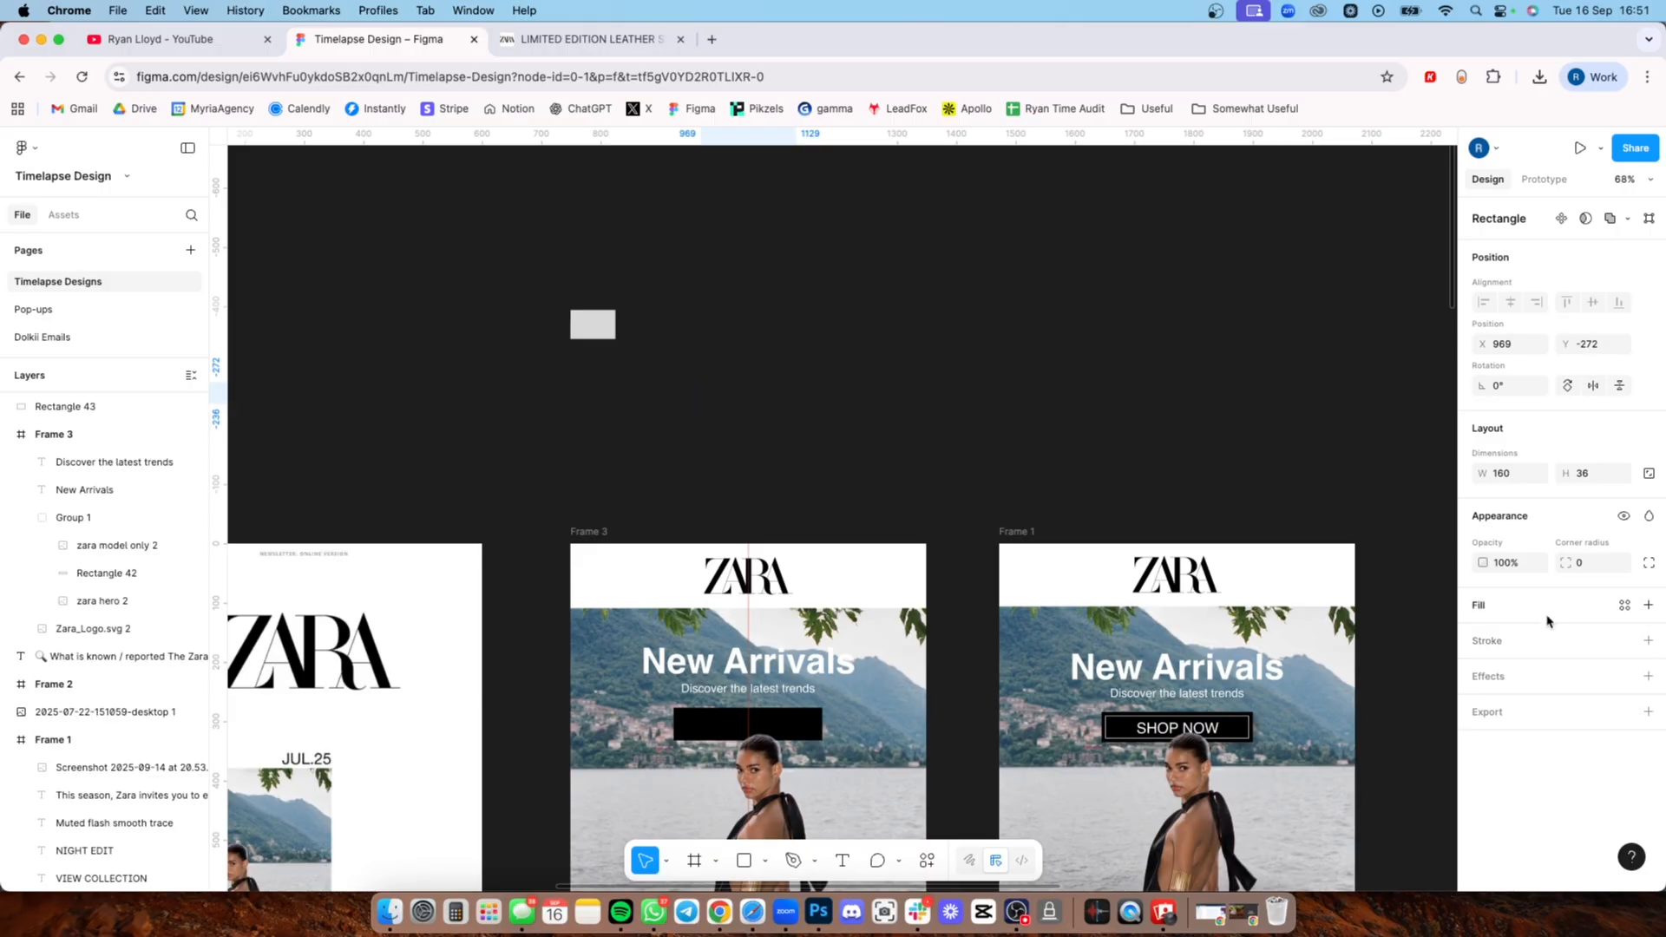
pyautogui.click(1648, 642)
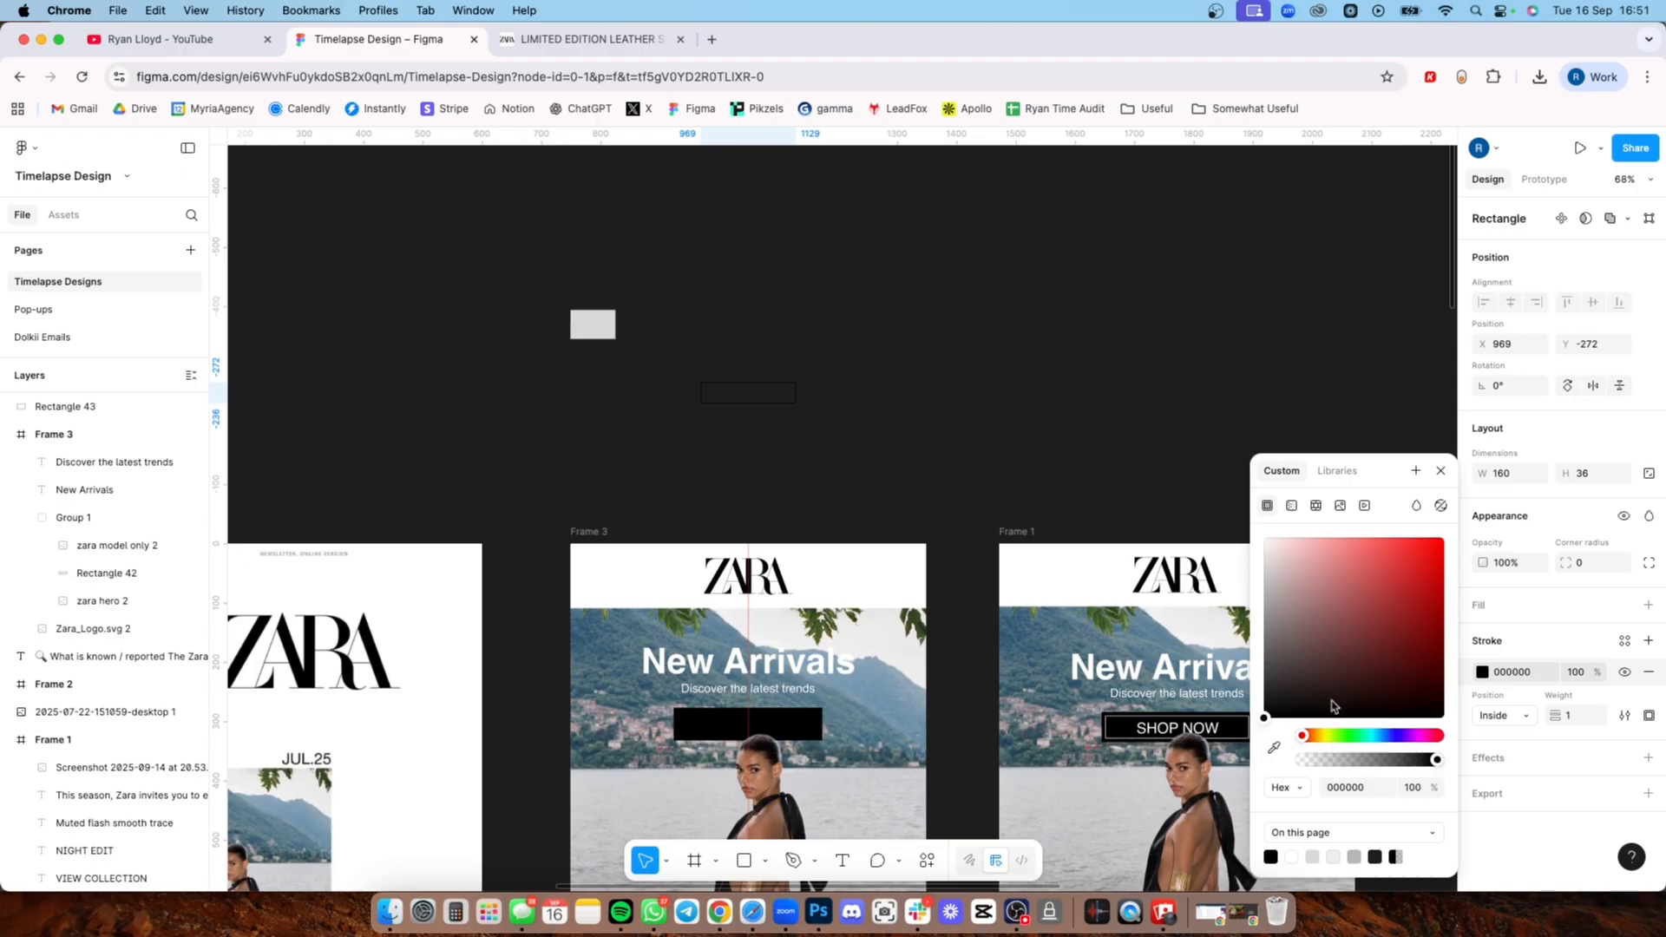
pyautogui.moveTo(1332, 704); pyautogui.dragTo(1254, 548)
pyautogui.click(965, 442)
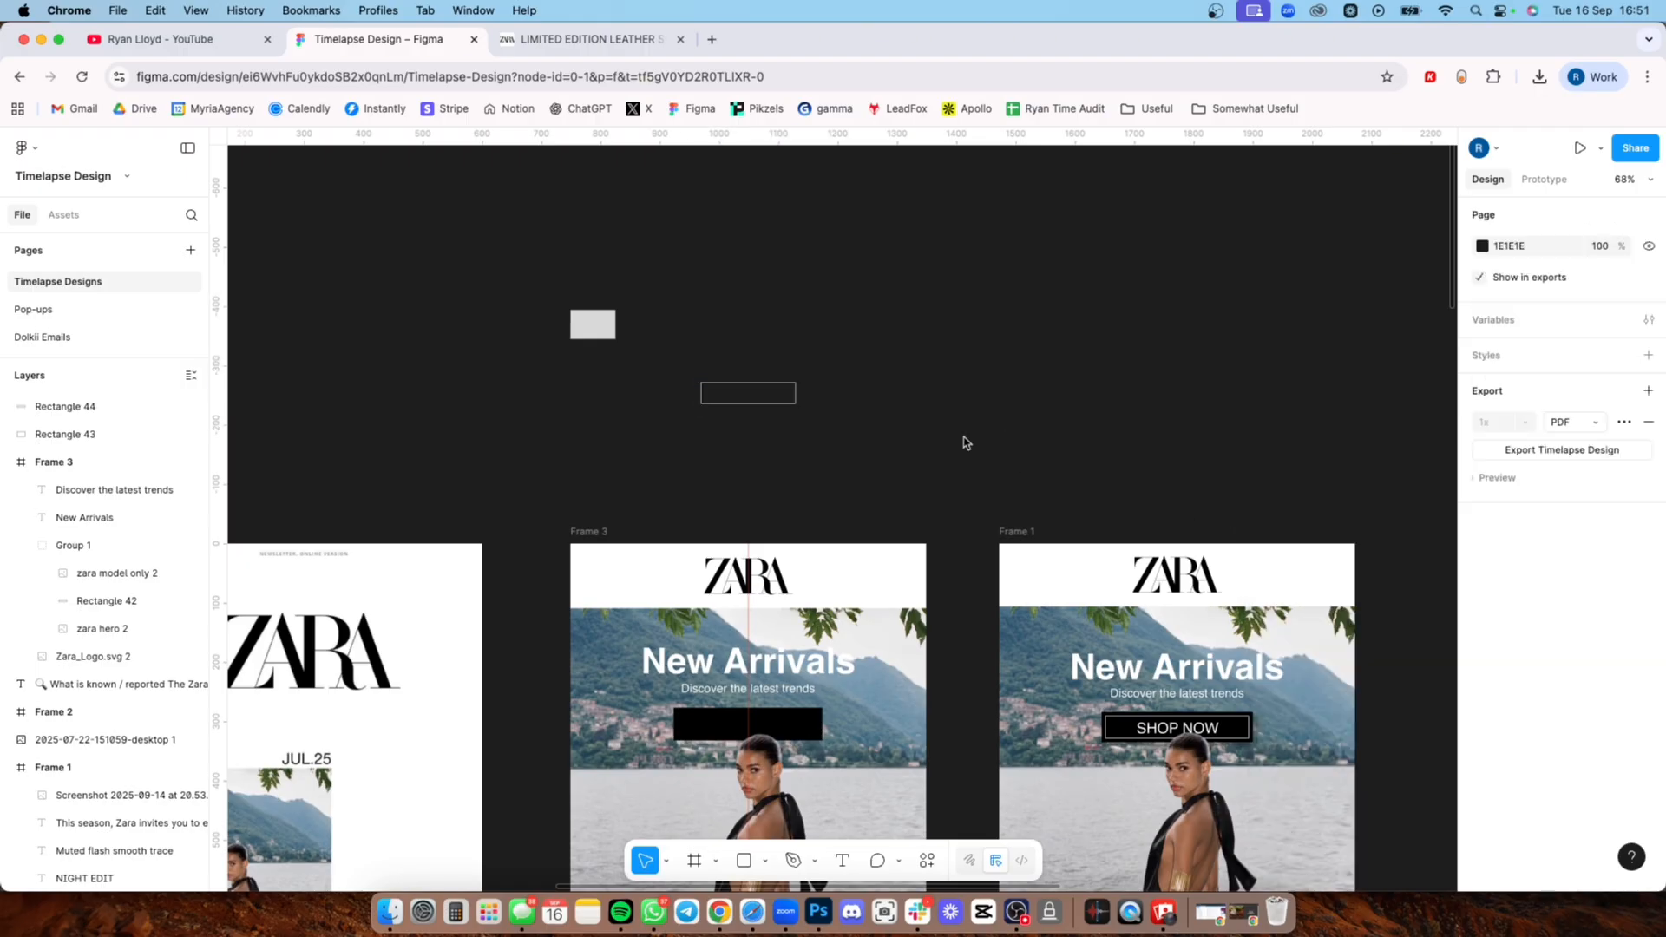
# Step: Move the white outline onto Frame 3's black button and widen it to 225 × 36 at X 187, Y 287
pyautogui.moveTo(770, 388); pyautogui.dragTo(751, 746)
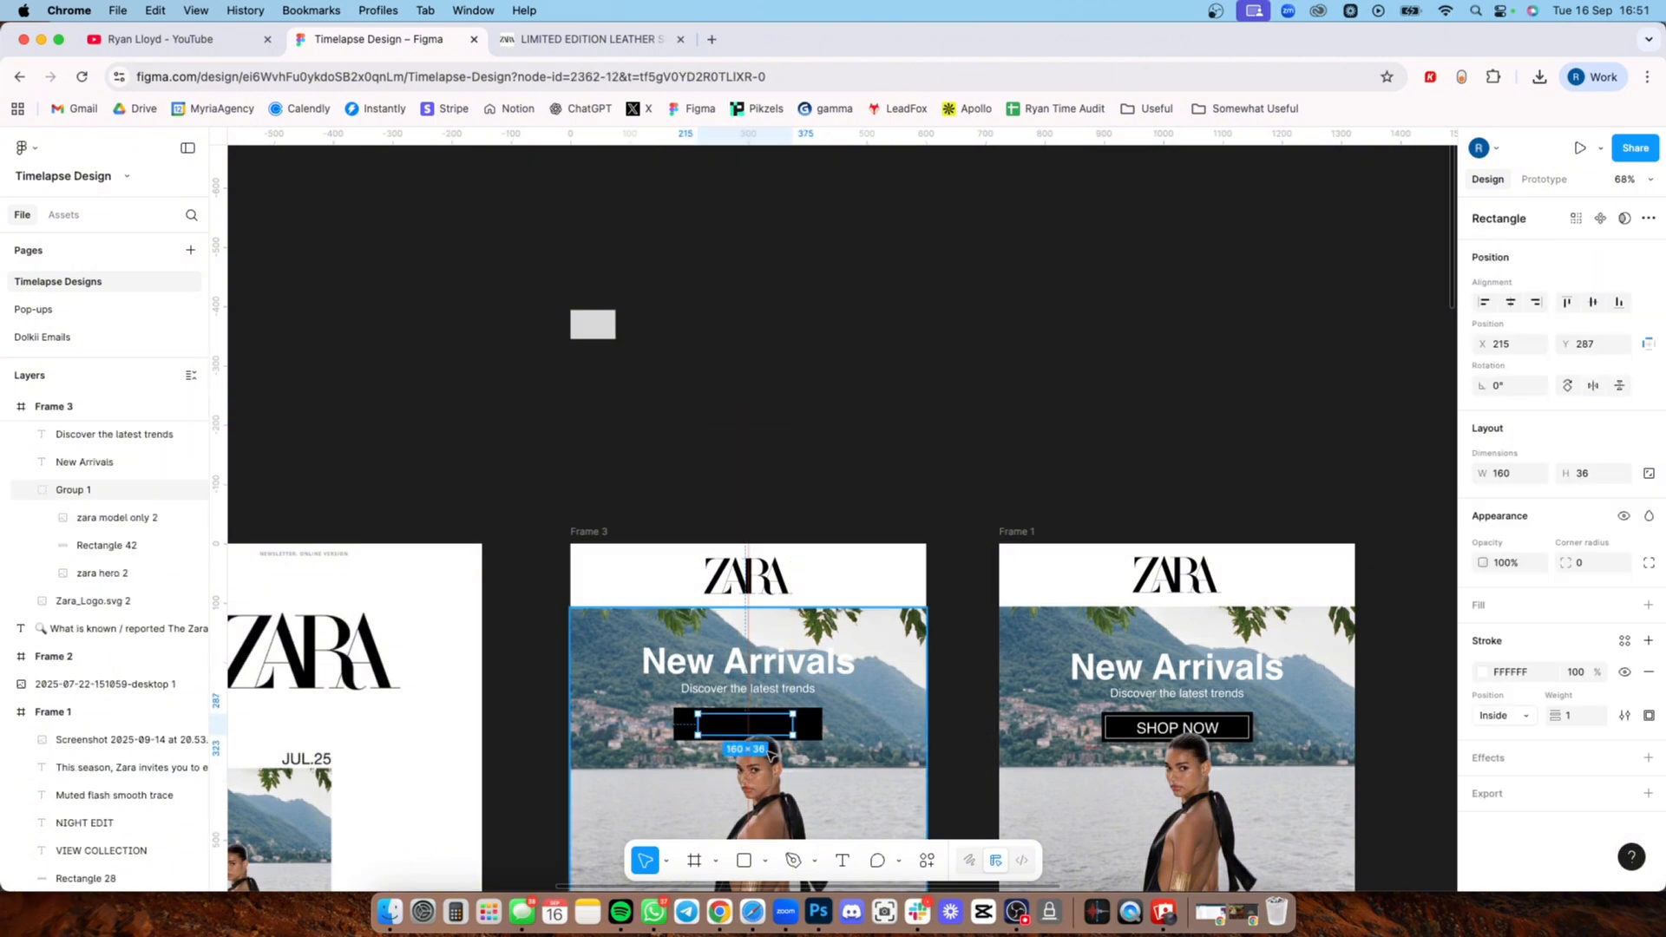
pyautogui.scroll(5, 751, 746)
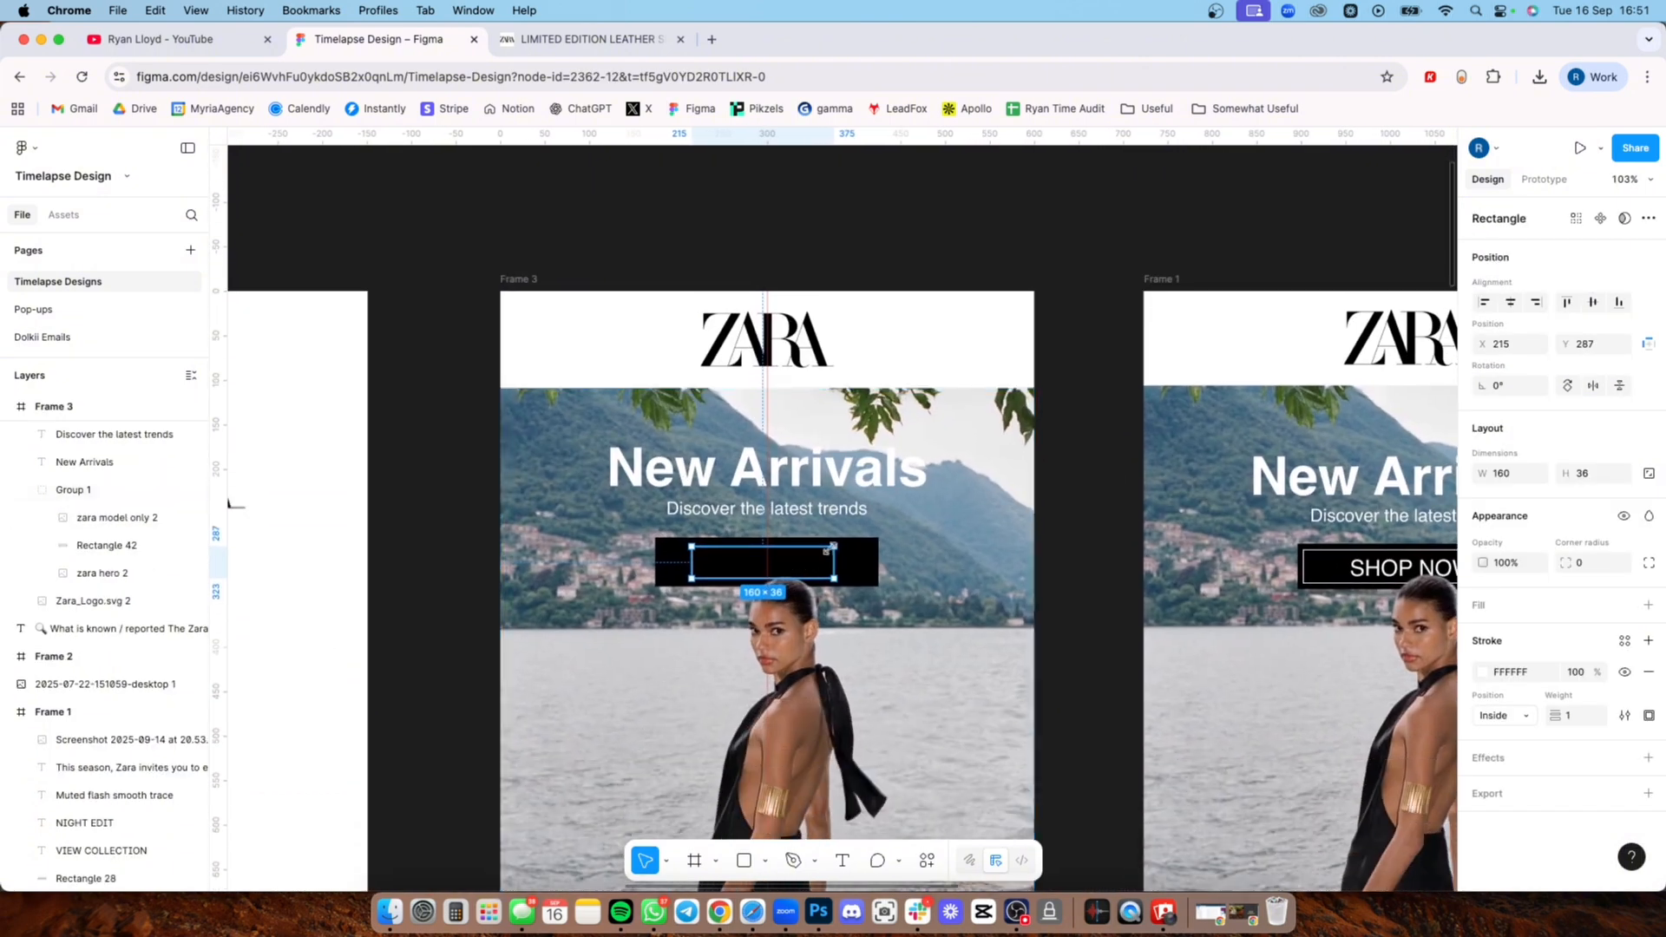
pyautogui.moveTo(838, 553); pyautogui.dragTo(868, 555)
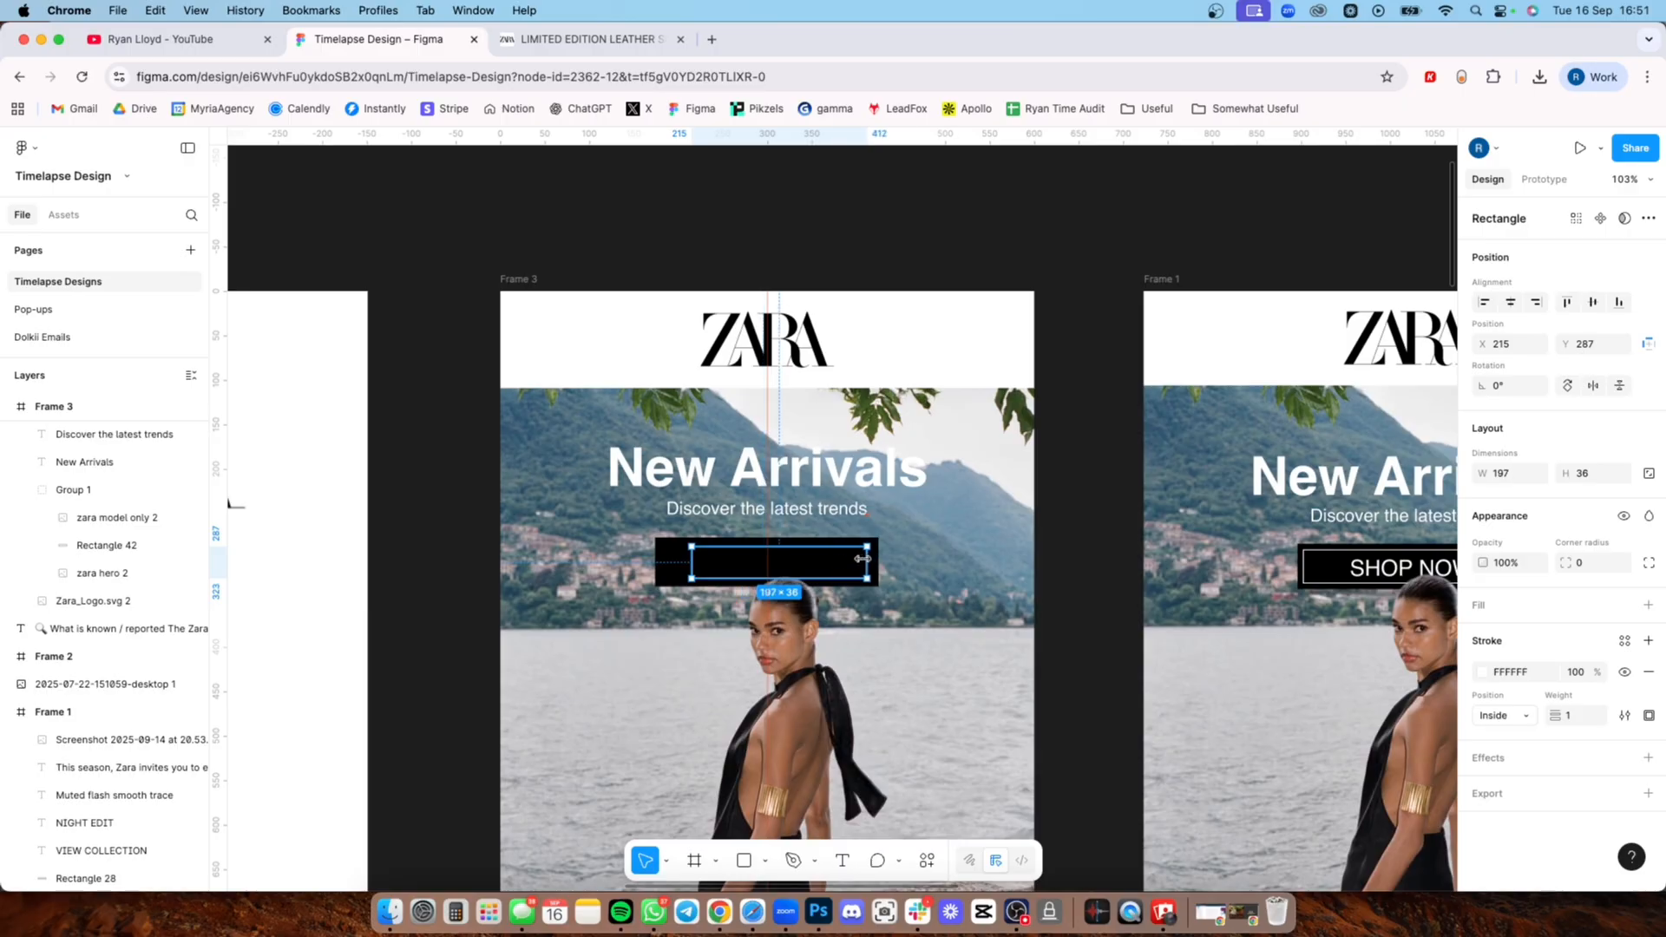
pyautogui.click(678, 560)
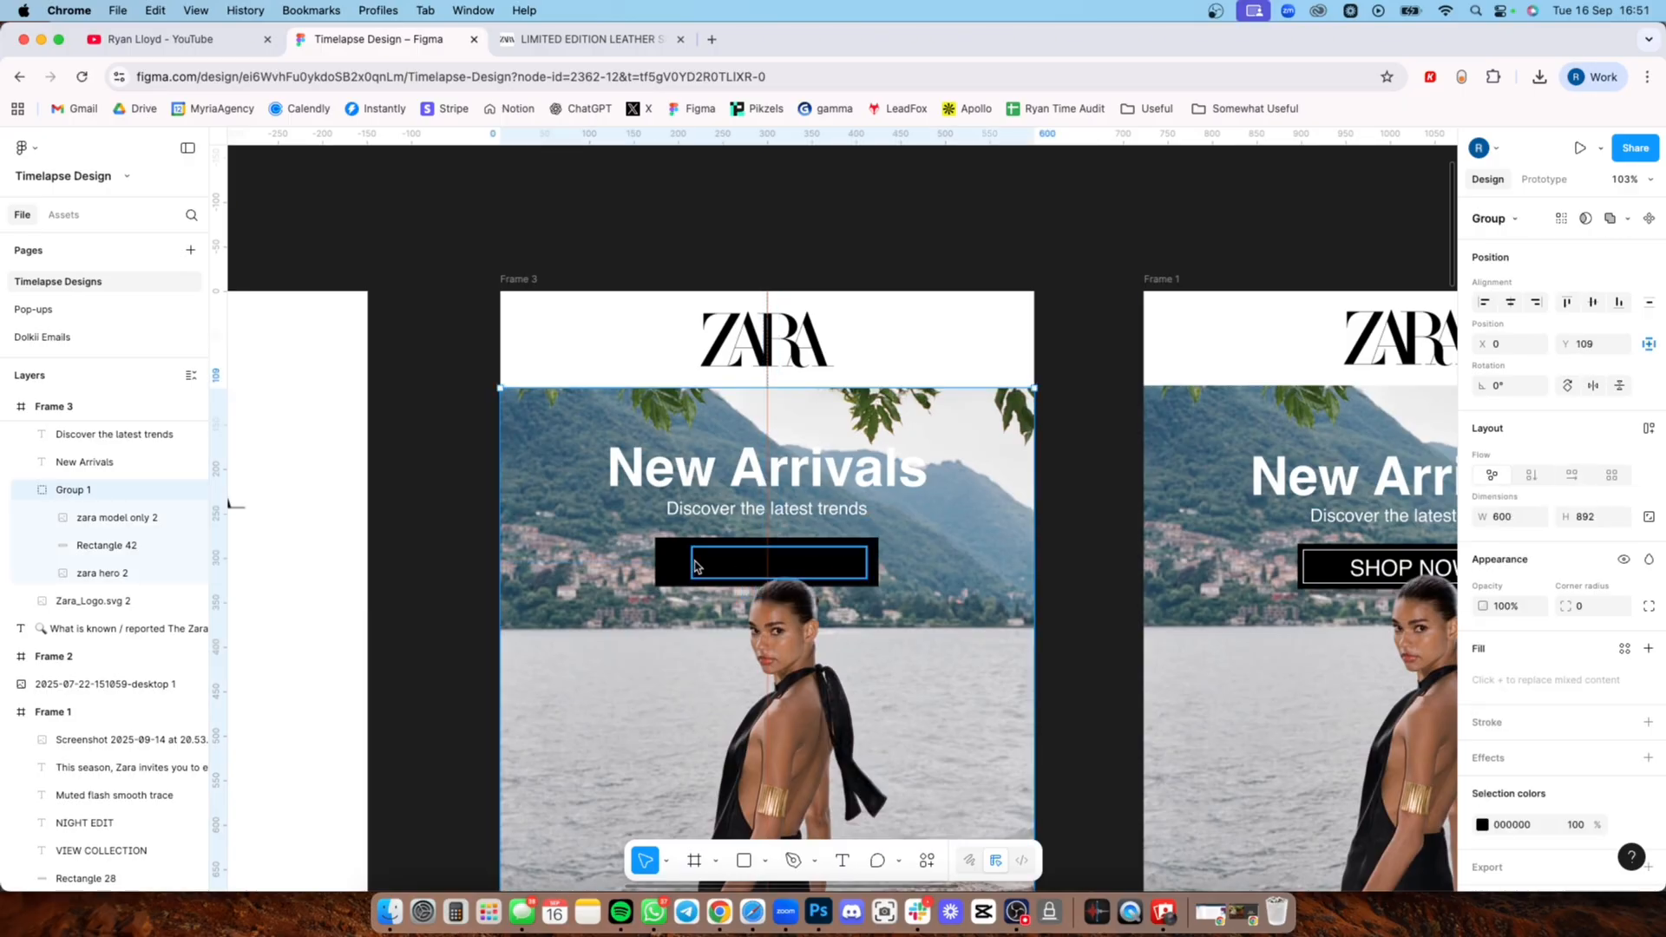
pyautogui.click(691, 563)
pyautogui.moveTo(685, 564); pyautogui.dragTo(664, 564)
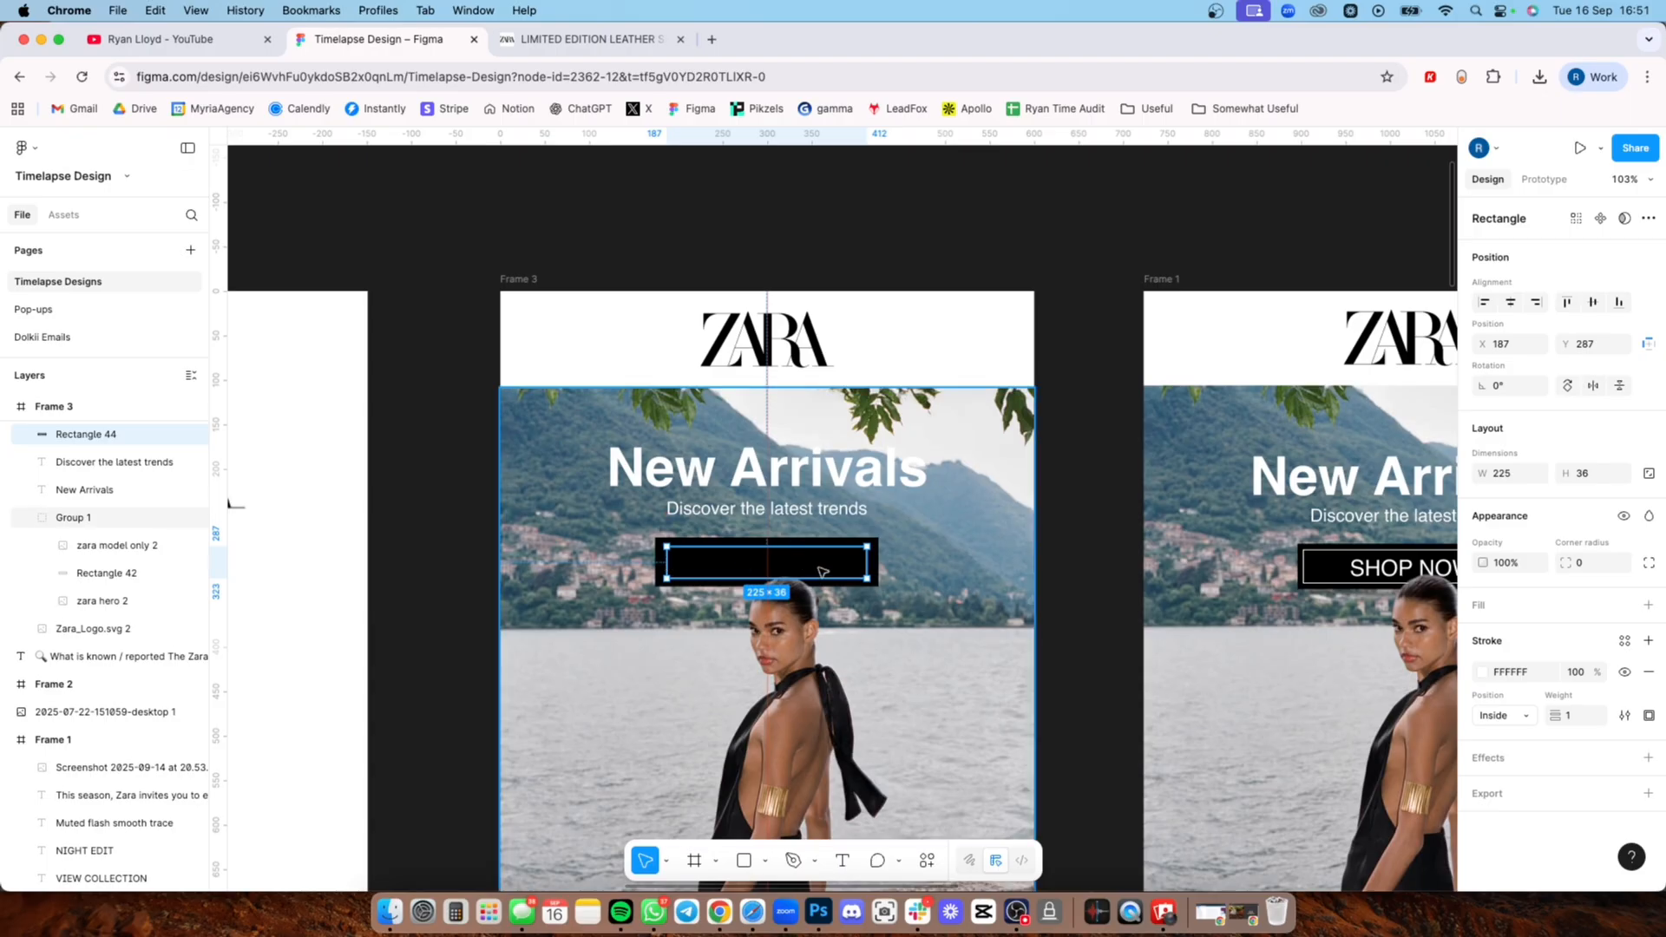
pyautogui.moveTo(819, 571); pyautogui.dragTo(822, 569)
pyautogui.click(440, 503)
# Step: Add the SHOP NOW label to the hero button in Frame 3
pyautogui.moveTo(922, 672); pyautogui.dragTo(838, 557)
pyautogui.scroll(-5, 838, 557)
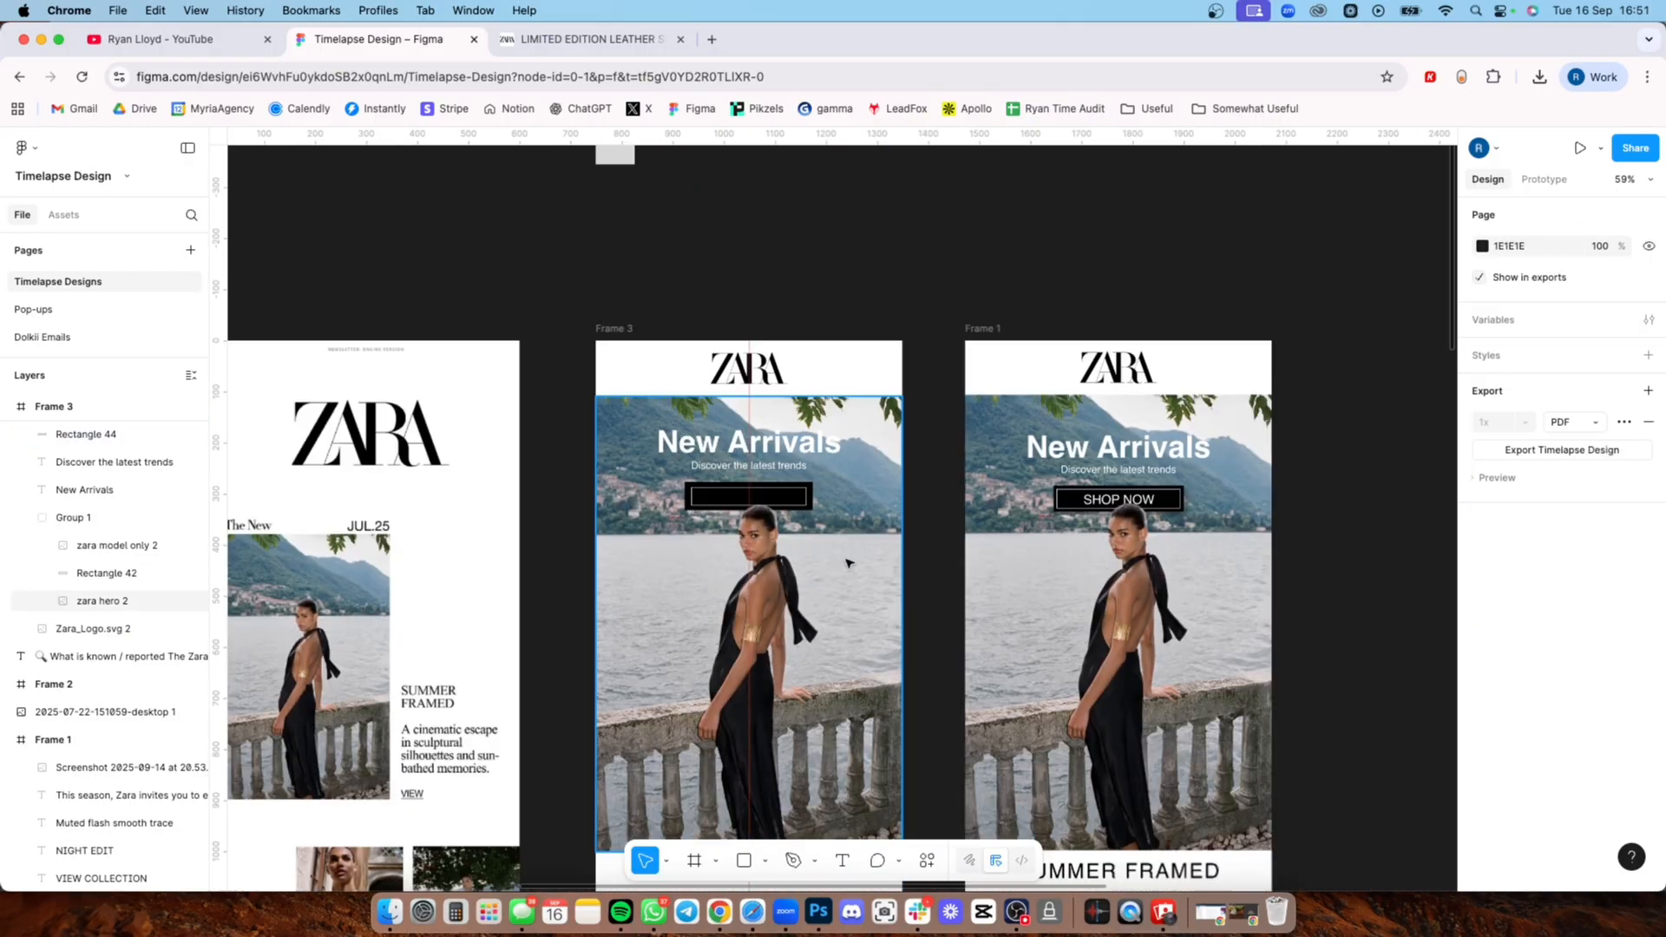
pyautogui.scroll(3, 1120, 589)
pyautogui.scroll(6, 1120, 589)
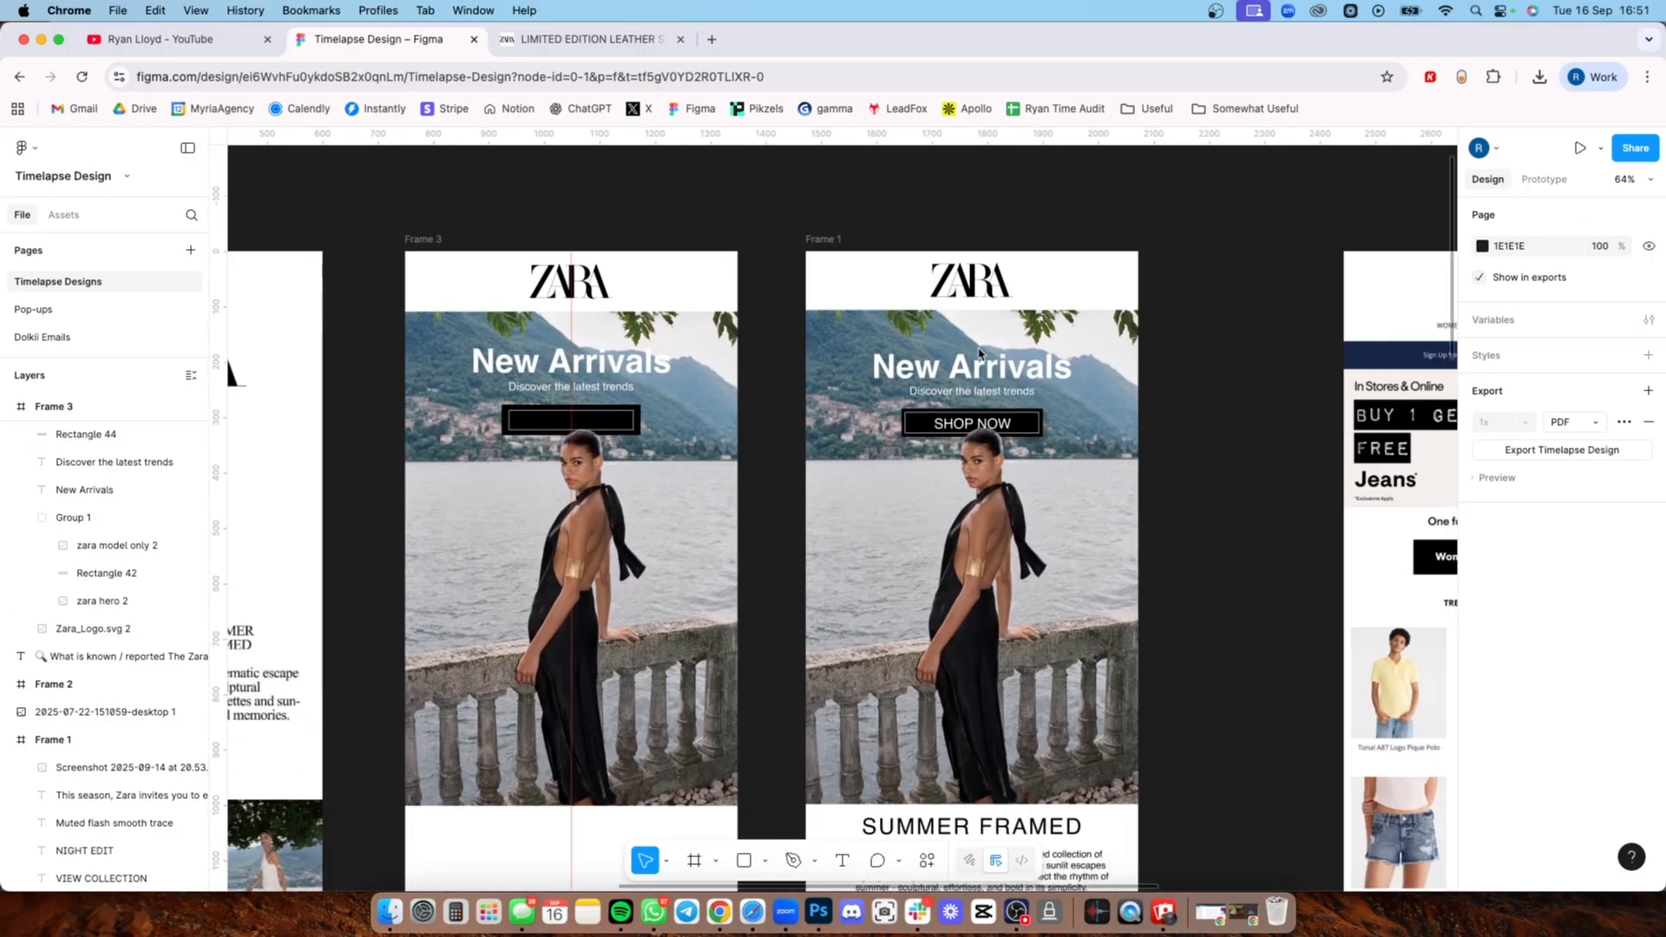
pyautogui.click(926, 524)
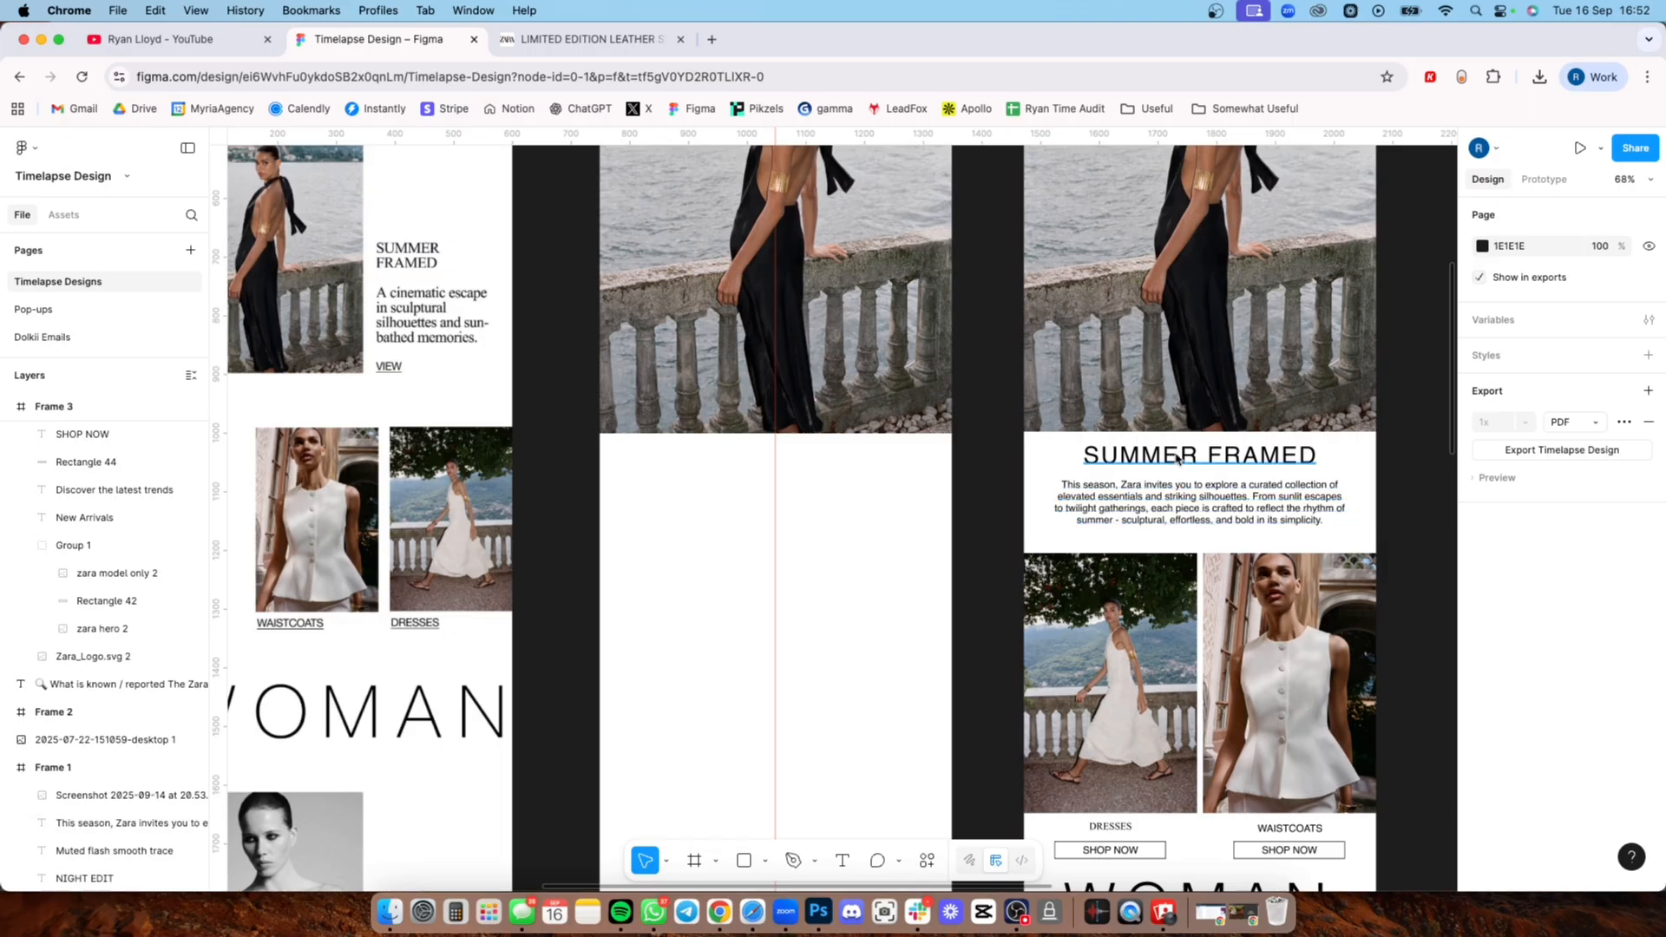
# Step: Copy the SUMMER FRAMED heading, its paragraph and the zara1 and zara2 photos from Frame 1 into Frame 3 below the hero
pyautogui.click(1176, 459)
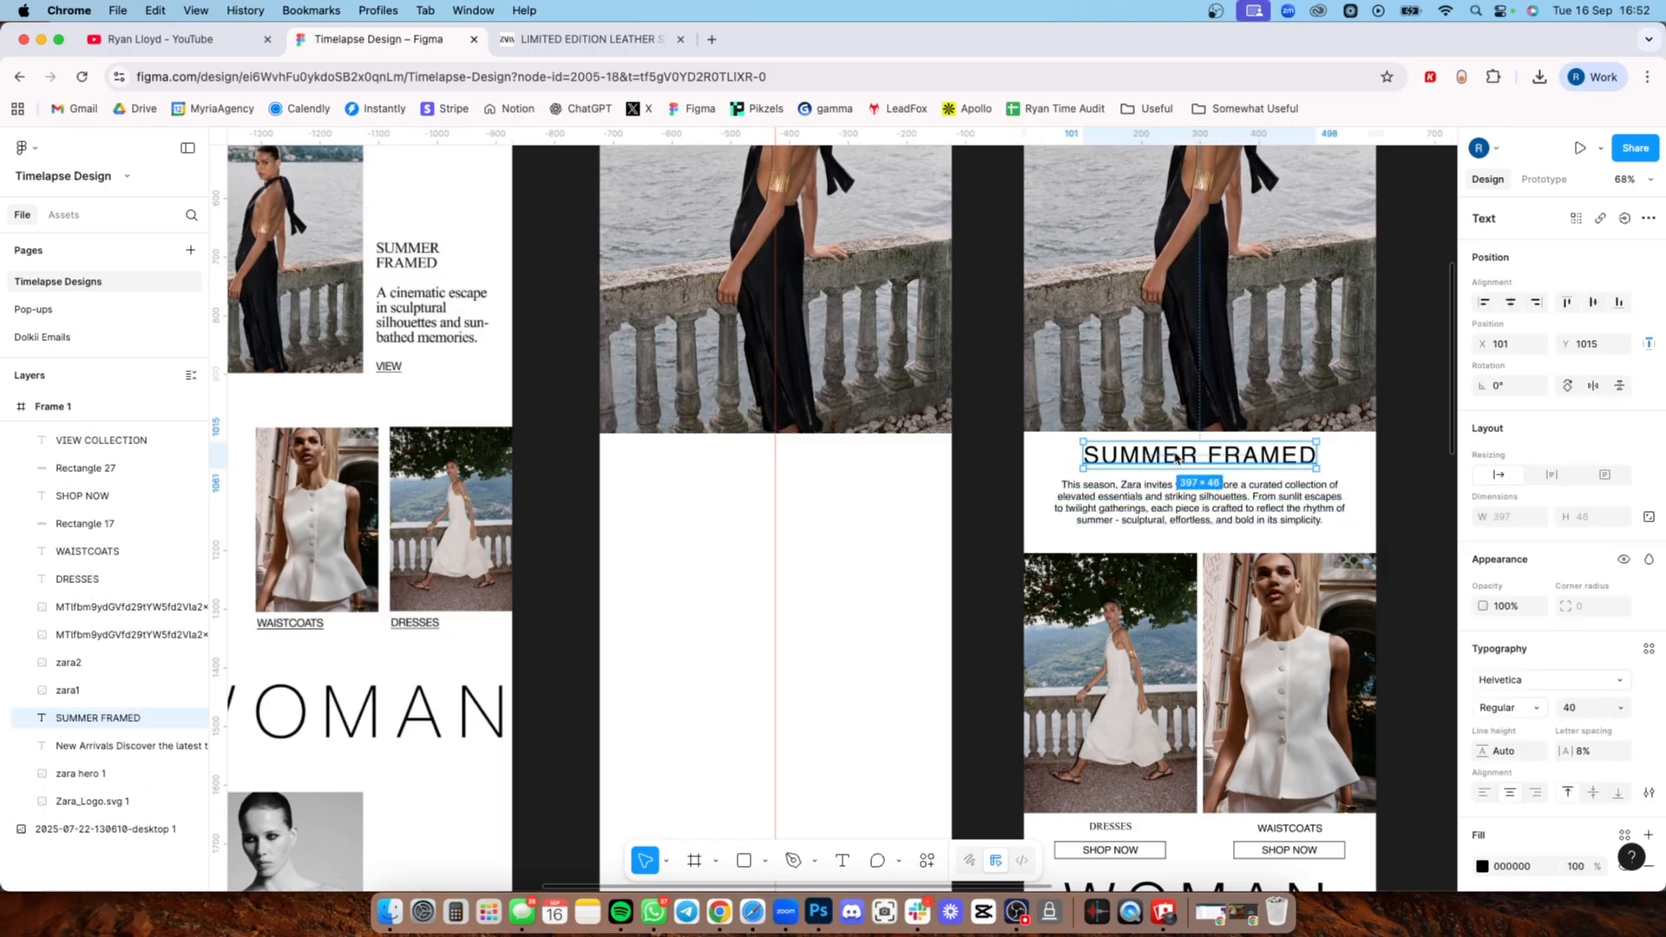
pyautogui.moveTo(1176, 459); pyautogui.dragTo(747, 462)
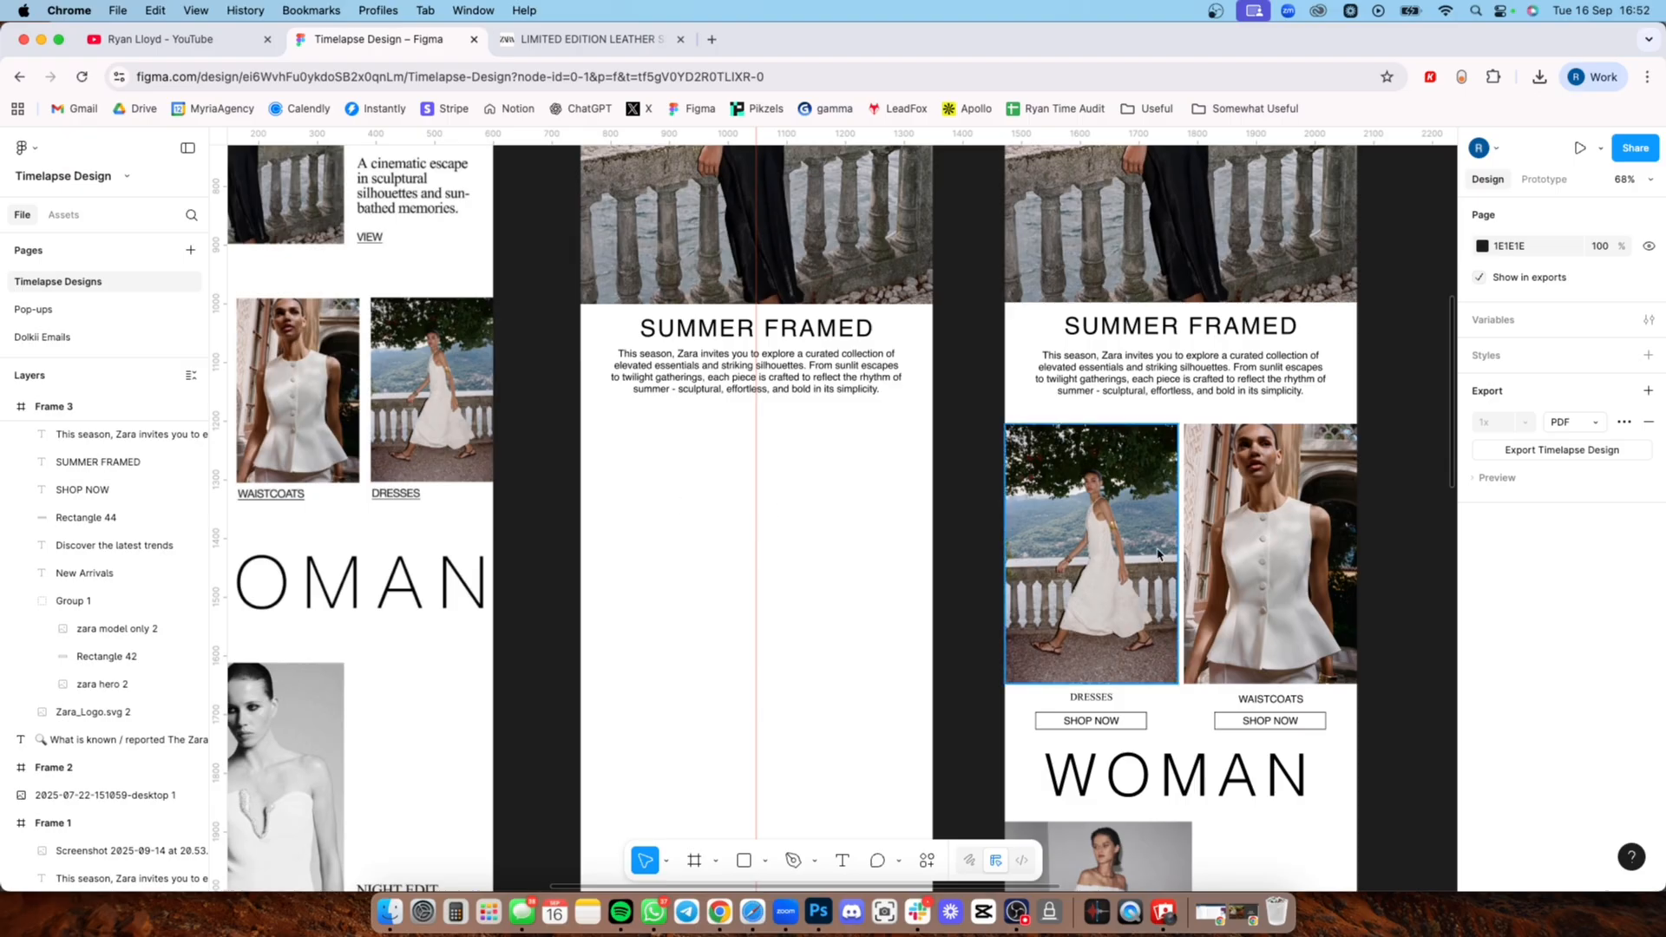
pyautogui.click(1150, 541)
pyautogui.keyDown('shift'); pyautogui.click(1280, 533); pyautogui.keyUp('shift')
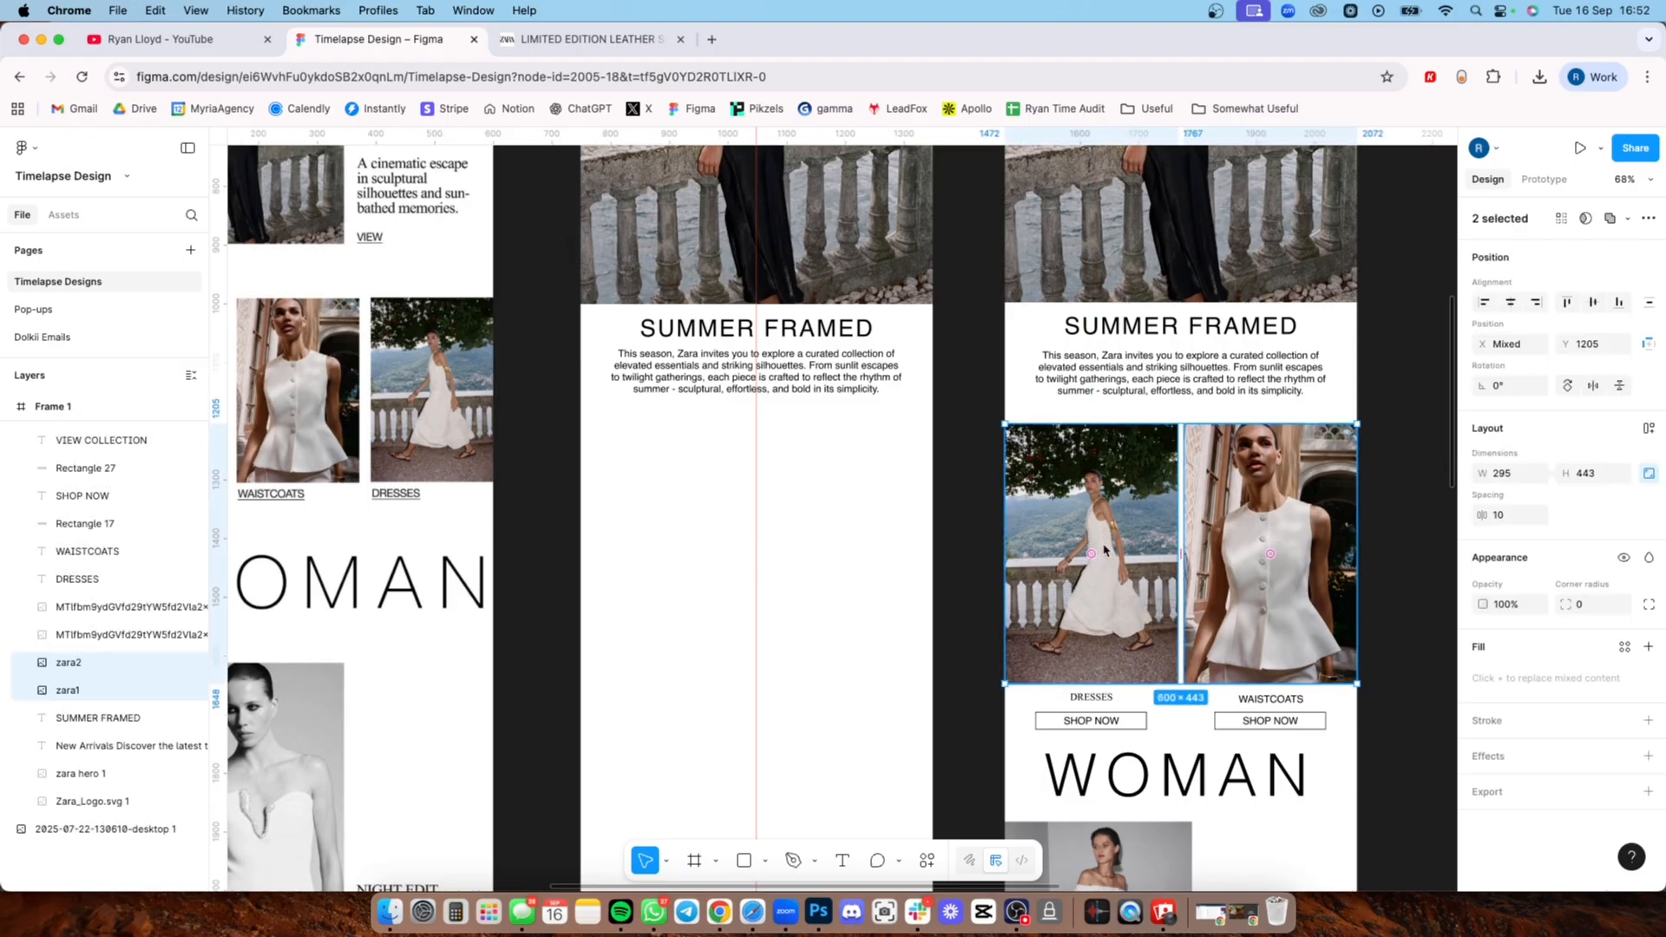
pyautogui.click(699, 543)
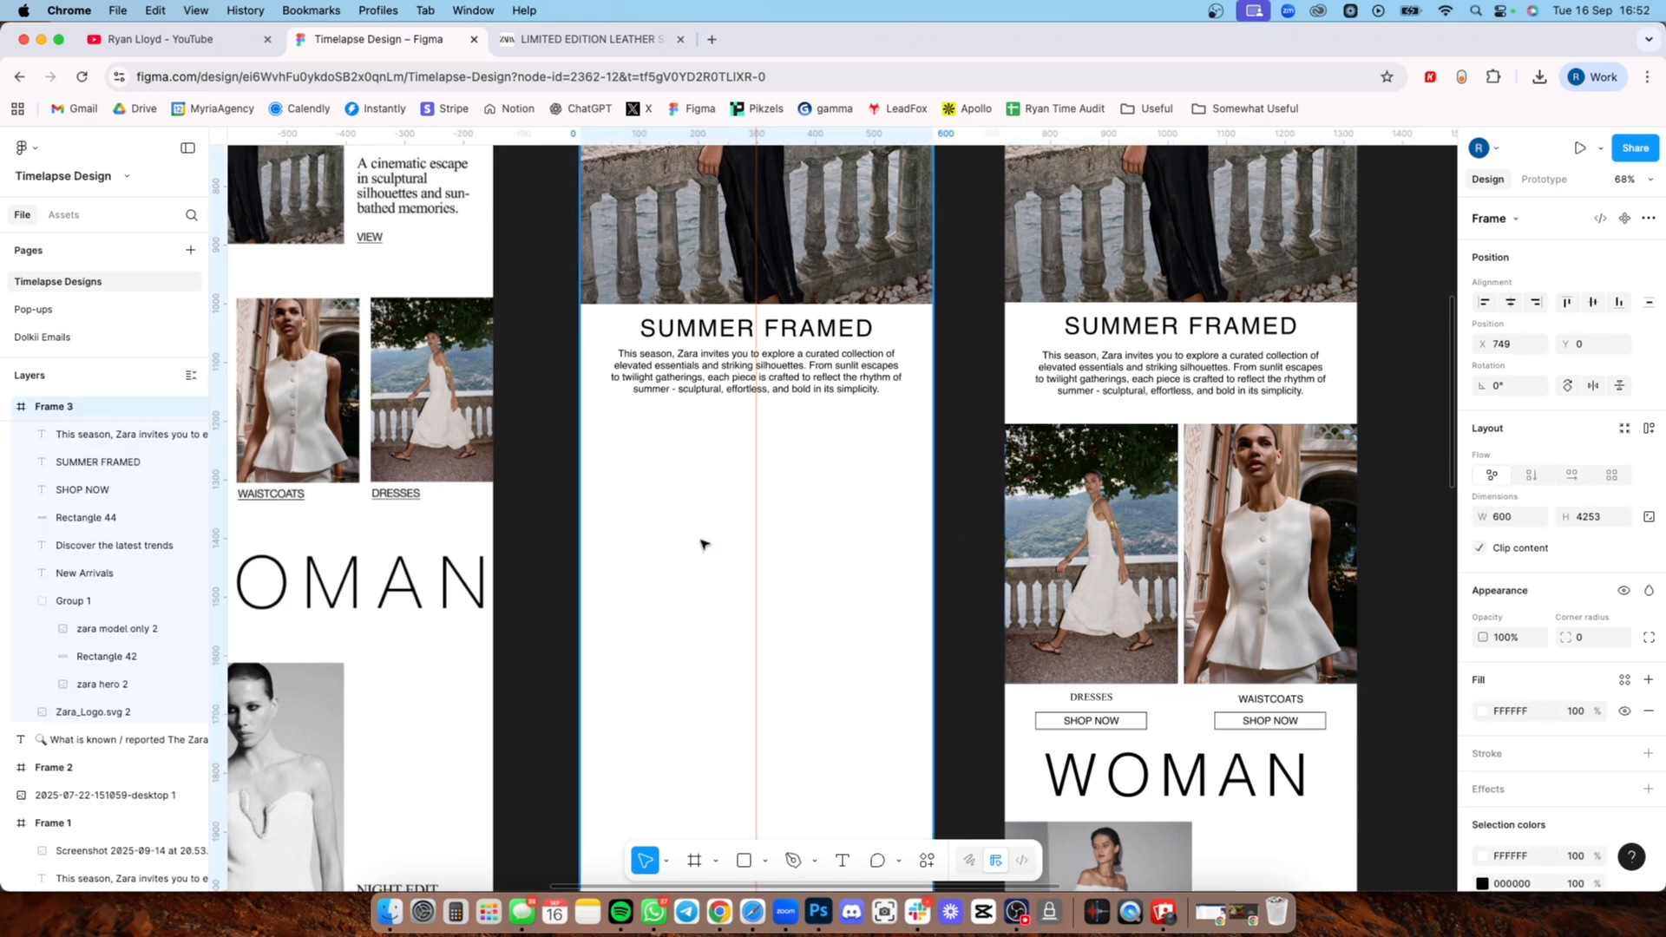
pyautogui.press('cmd+v')
pyautogui.click(542, 482)
# Step: Copy the DRESSES and WAISTCOATS labels with their SHOP NOW buttons from Frame 1 to beneath the two photos in Frame 3
pyautogui.scroll(-5, 542, 482)
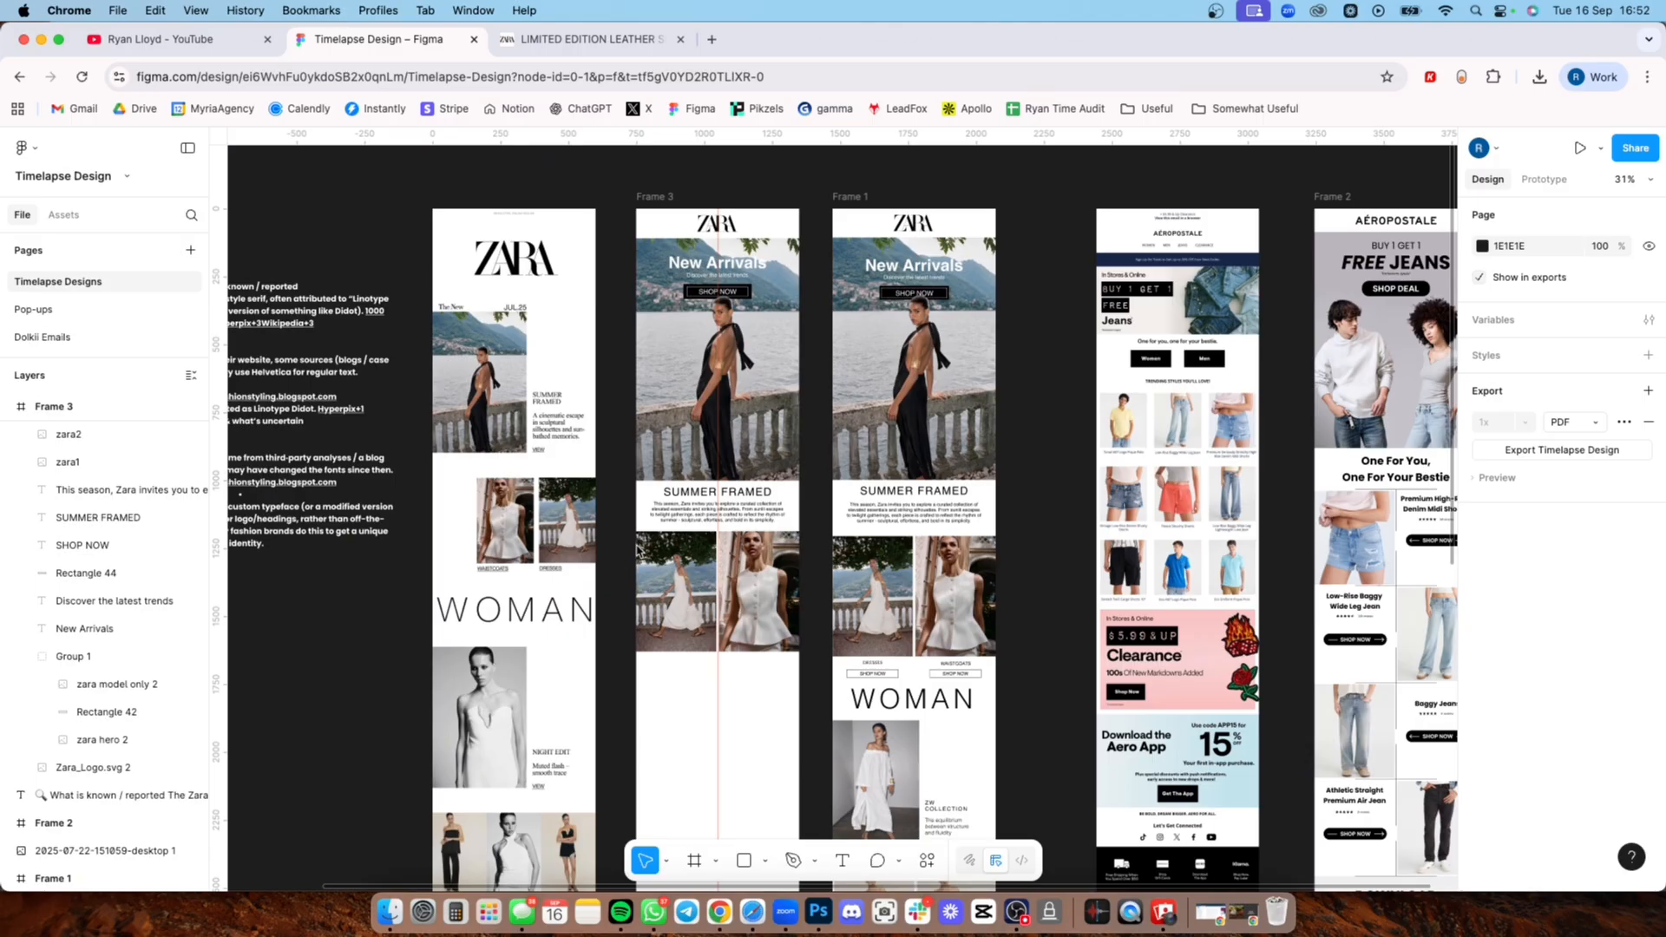
pyautogui.scroll(-2, 784, 534)
pyautogui.scroll(-2, 784, 534)
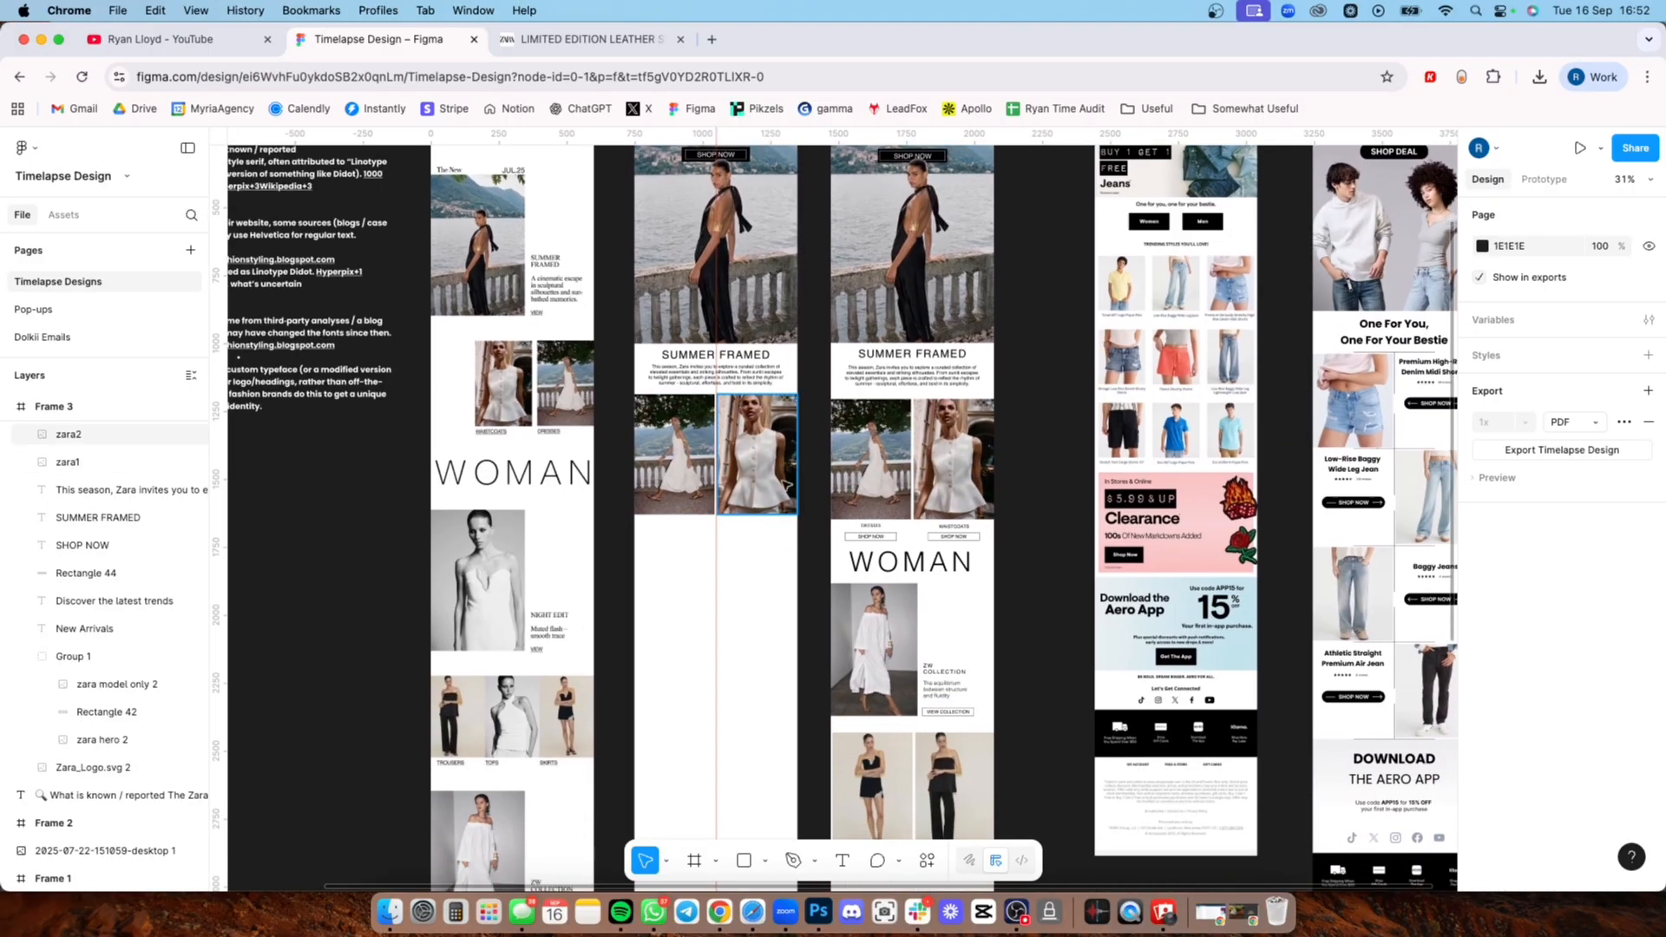
pyautogui.scroll(5, 833, 537)
pyautogui.moveTo(1140, 573); pyautogui.dragTo(846, 515)
pyautogui.press('super+c')
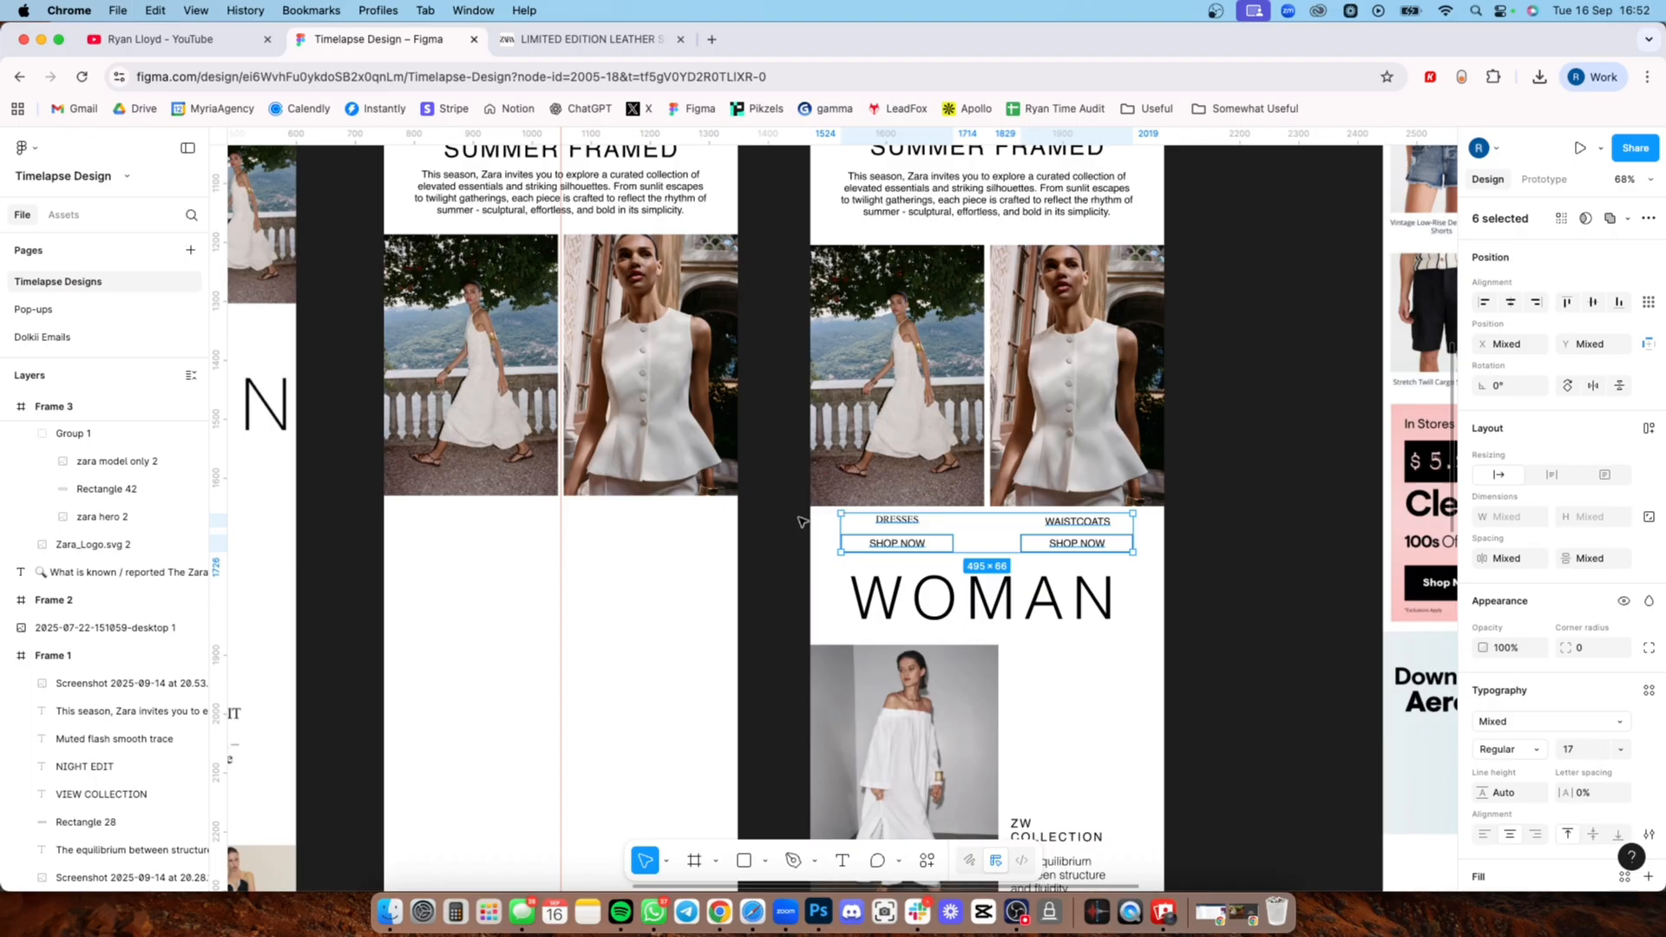
pyautogui.click(454, 549)
pyautogui.press('super+v')
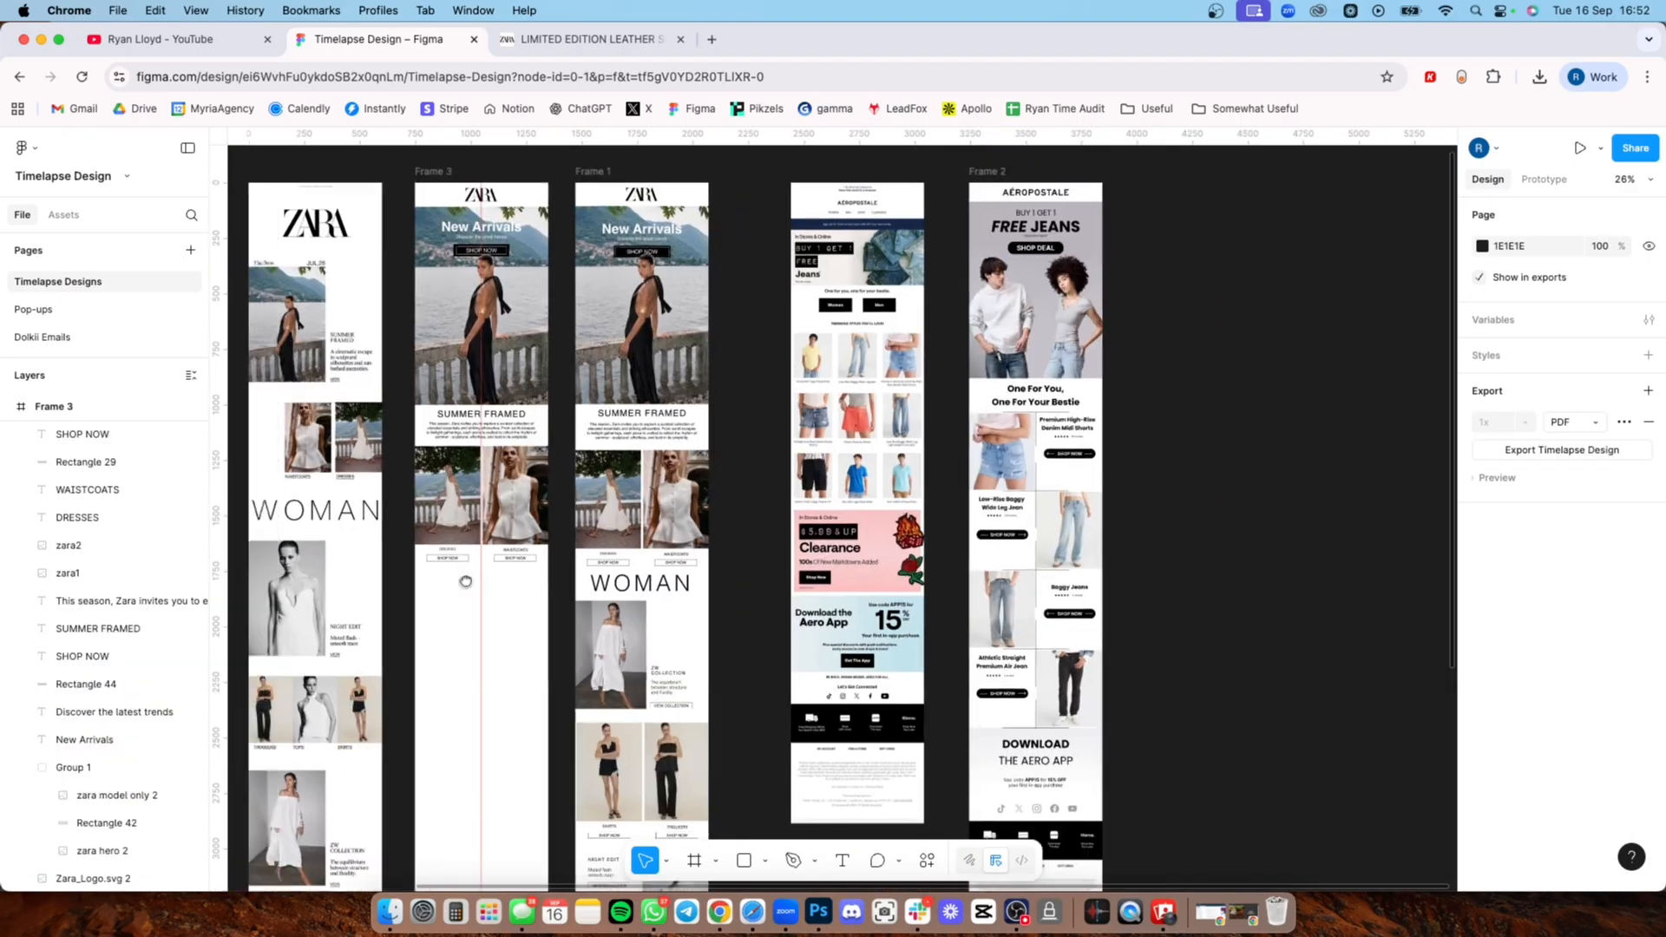
pyautogui.moveTo(465, 577); pyautogui.dragTo(674, 607)
pyautogui.scroll(4, 831, 608)
# Step: Copy the WOMAN heading from Frame 1 into Frame 3, below the SHOP NOW buttons
pyautogui.scroll(-3, 852, 629)
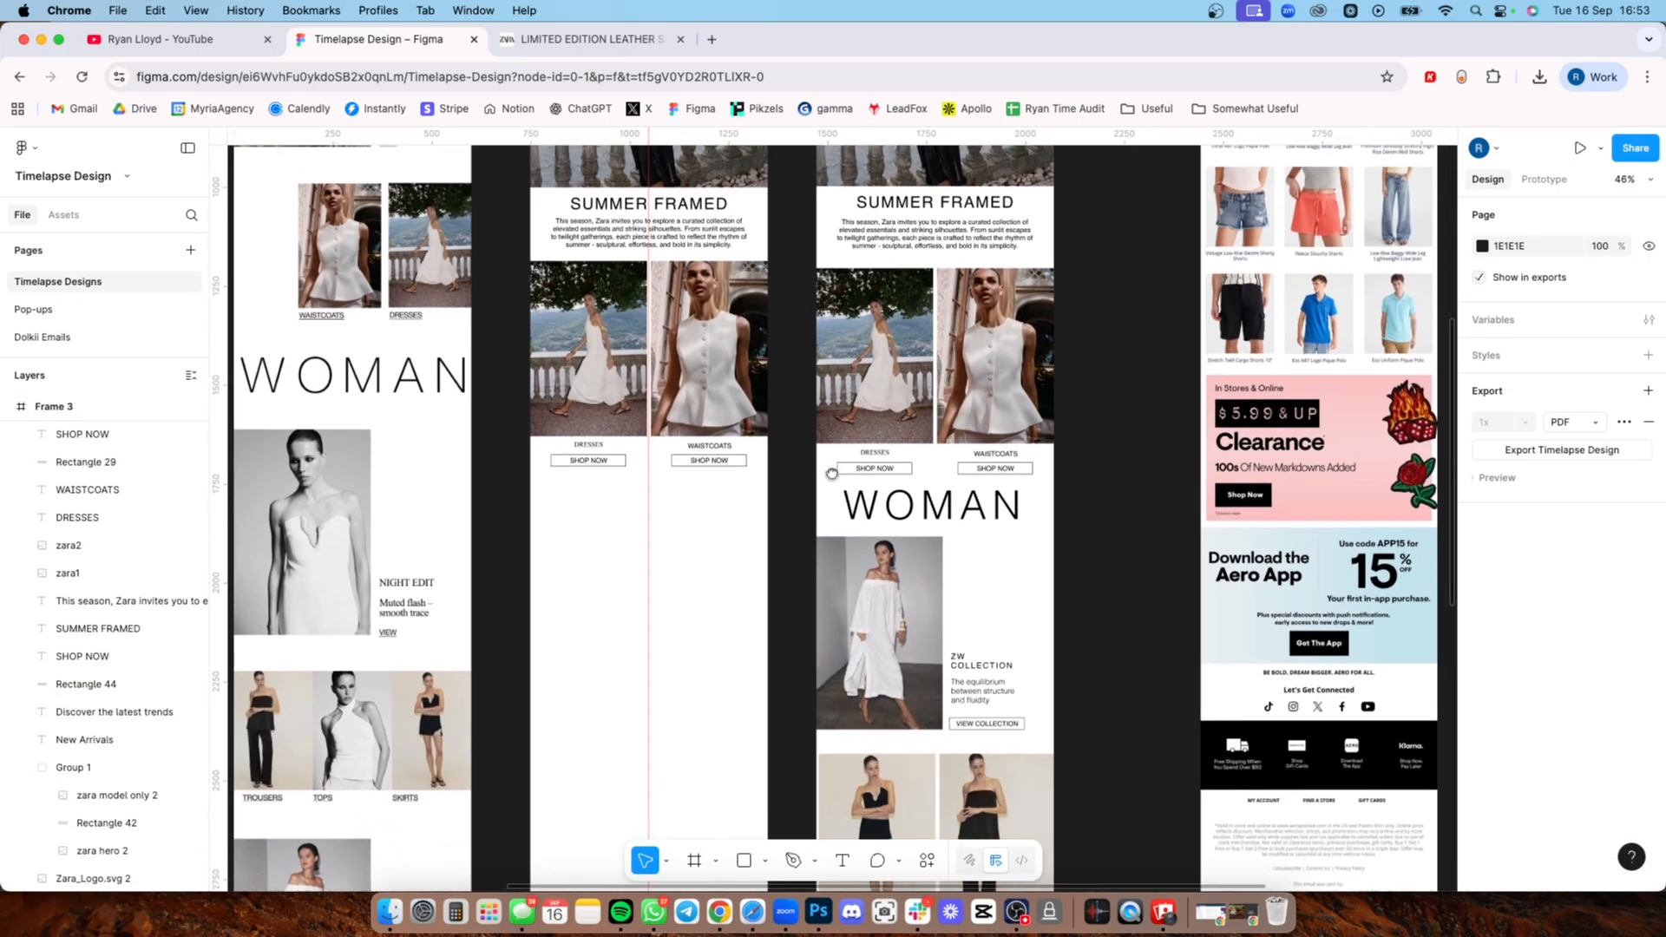
pyautogui.click(963, 512)
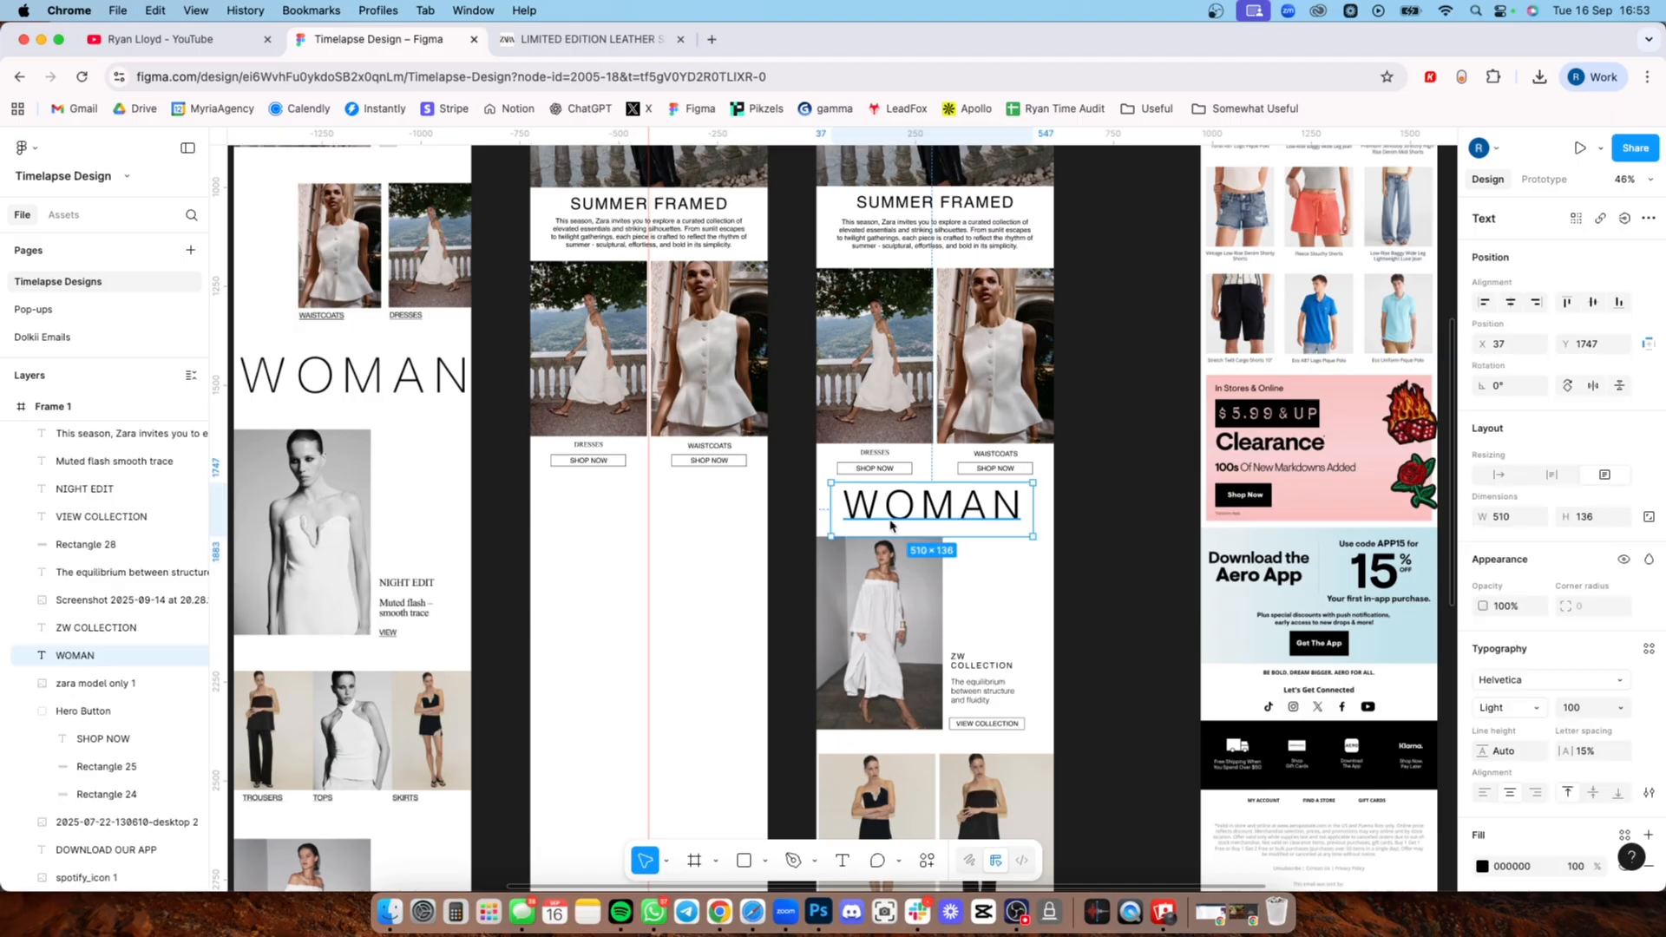
pyautogui.moveTo(963, 512); pyautogui.dragTo(612, 503)
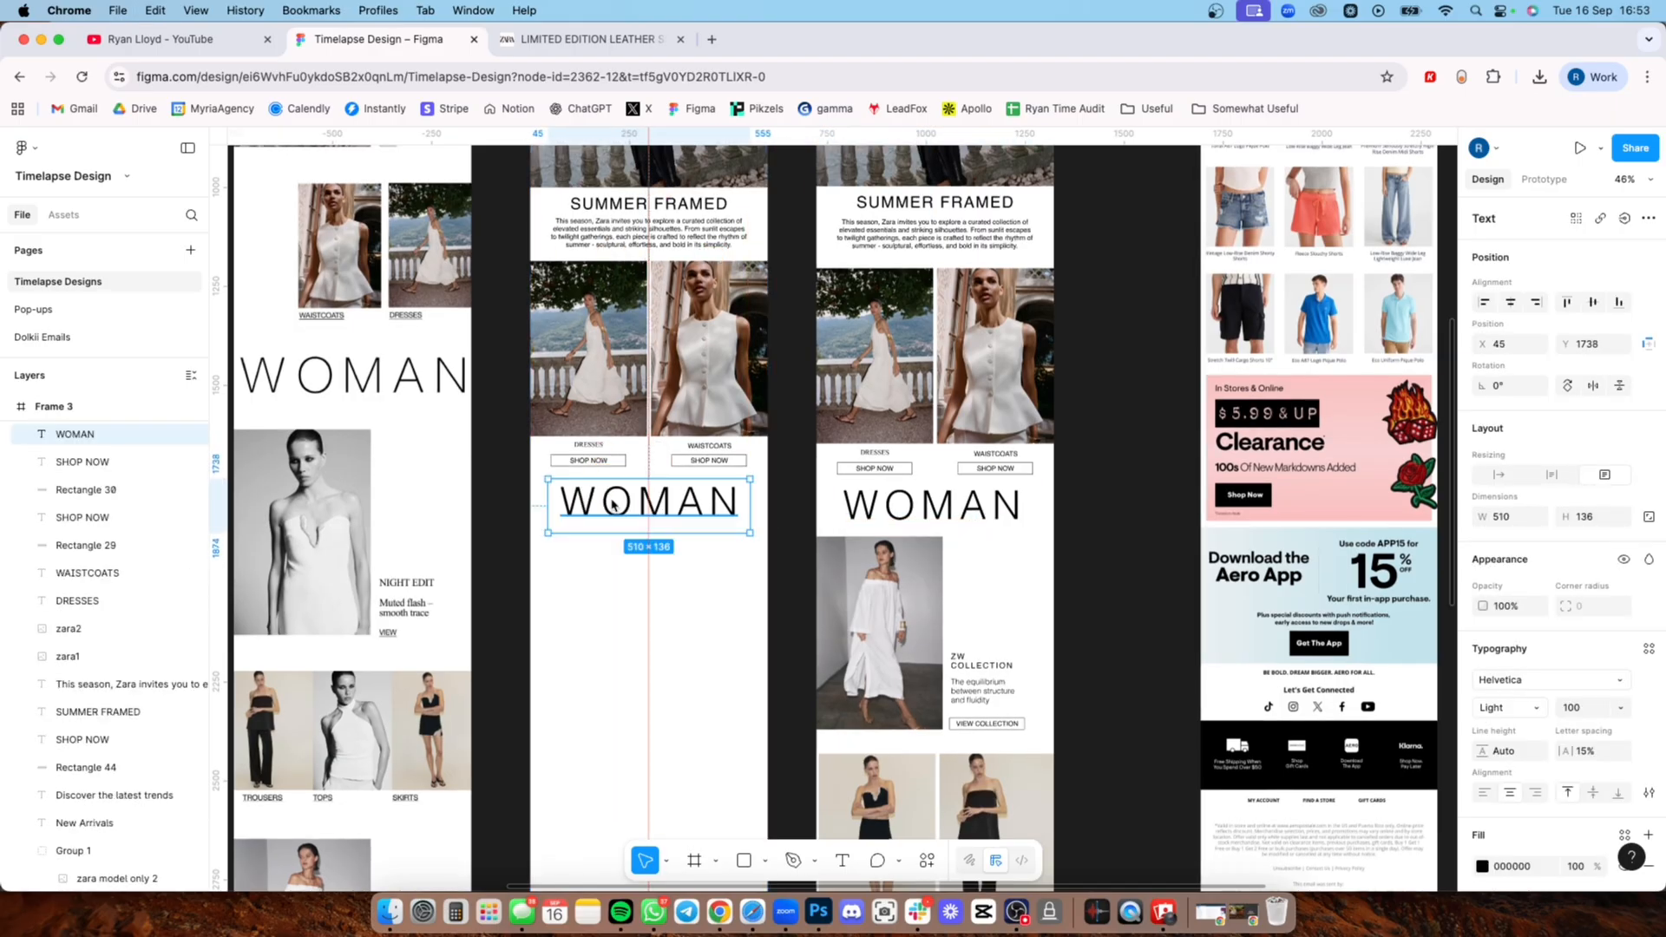
# Step: Try a letter spacing of 19% on the WOMAN heading in Frame 3, returning it to 15%
pyautogui.doubleClick(706, 502)
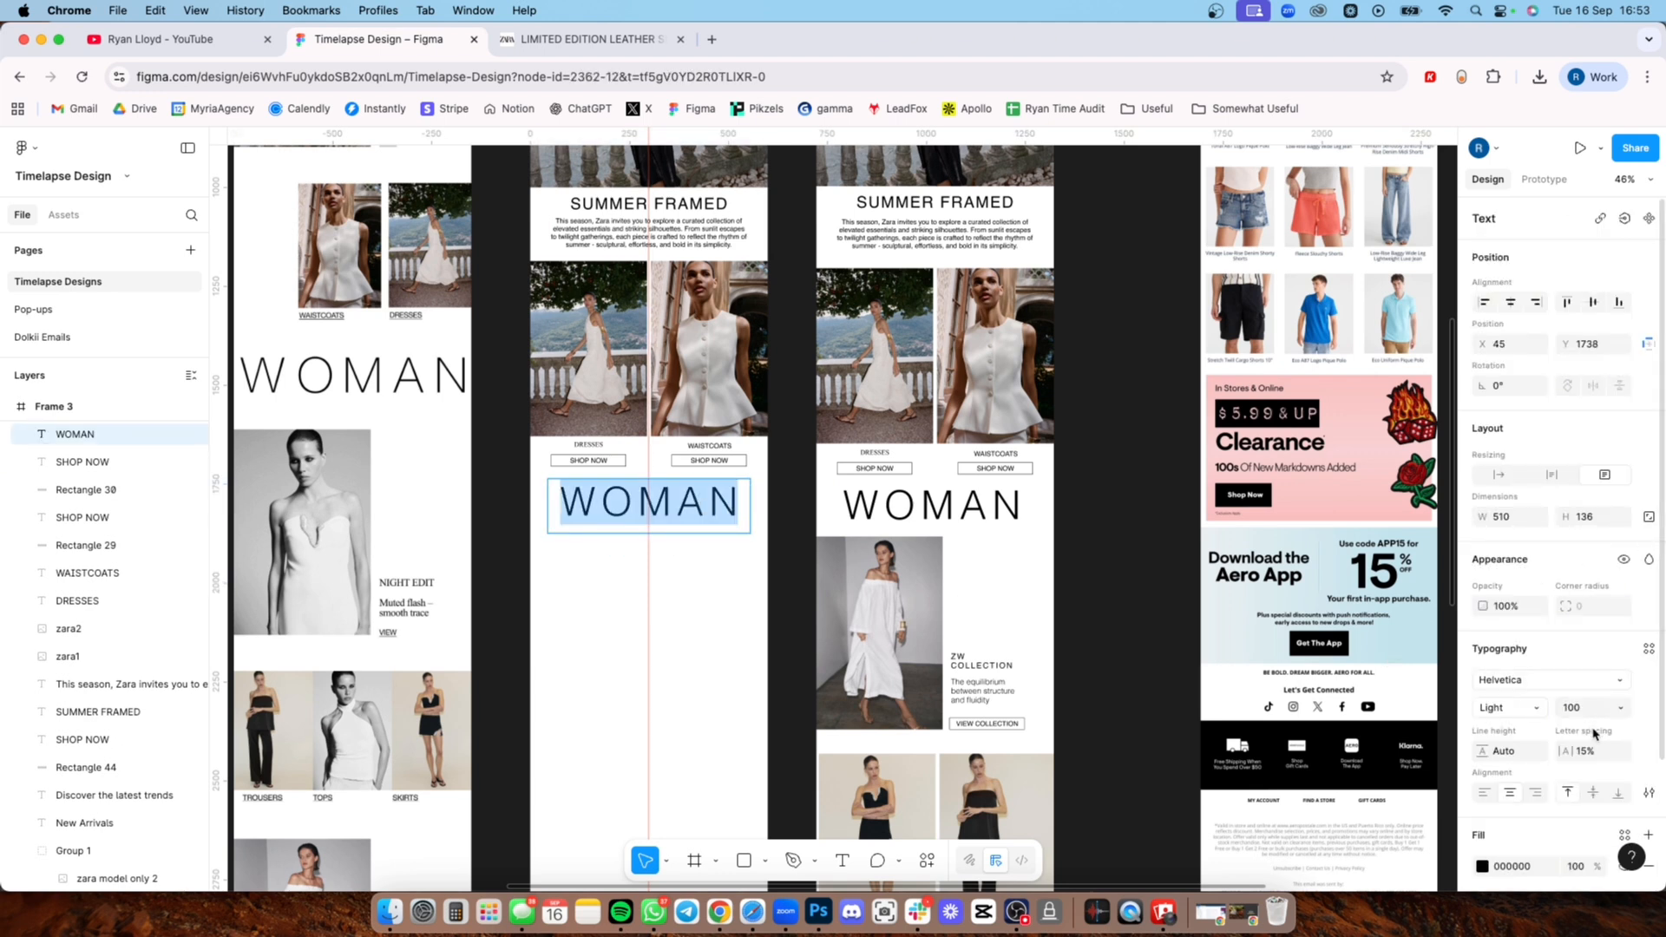
pyautogui.scroll(-2, 1592, 733)
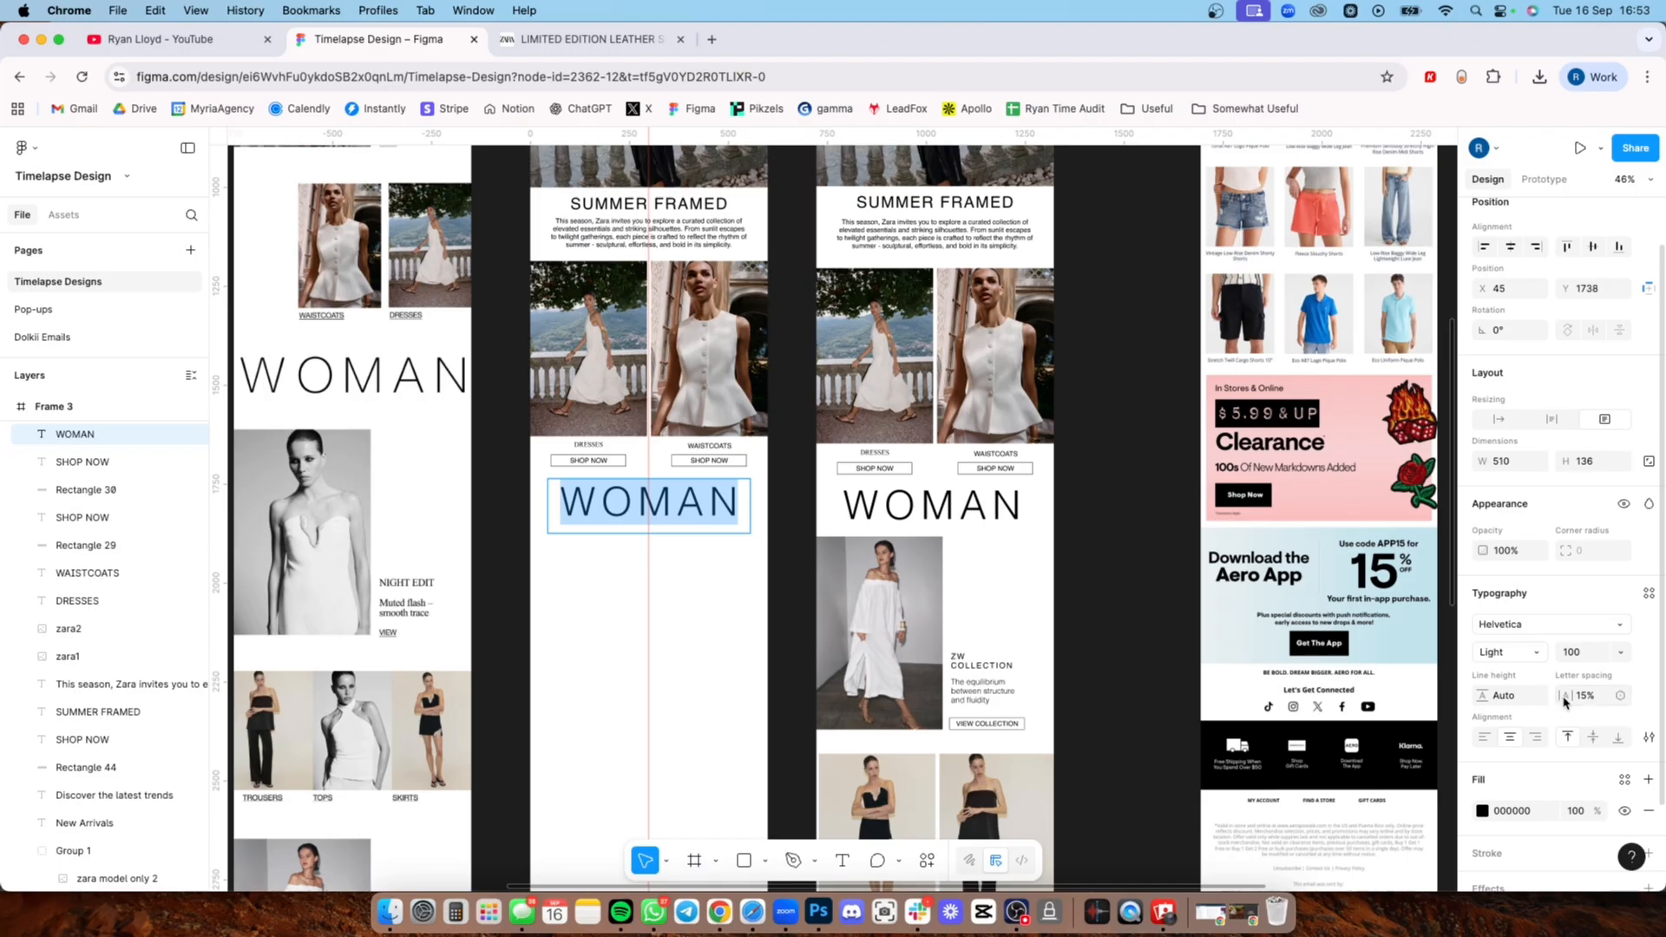
pyautogui.moveTo(1564, 701)
pyautogui.mouseDown()
pyautogui.moveTo(1483, 715)
pyautogui.moveTo(1570, 712)
pyautogui.mouseUp()
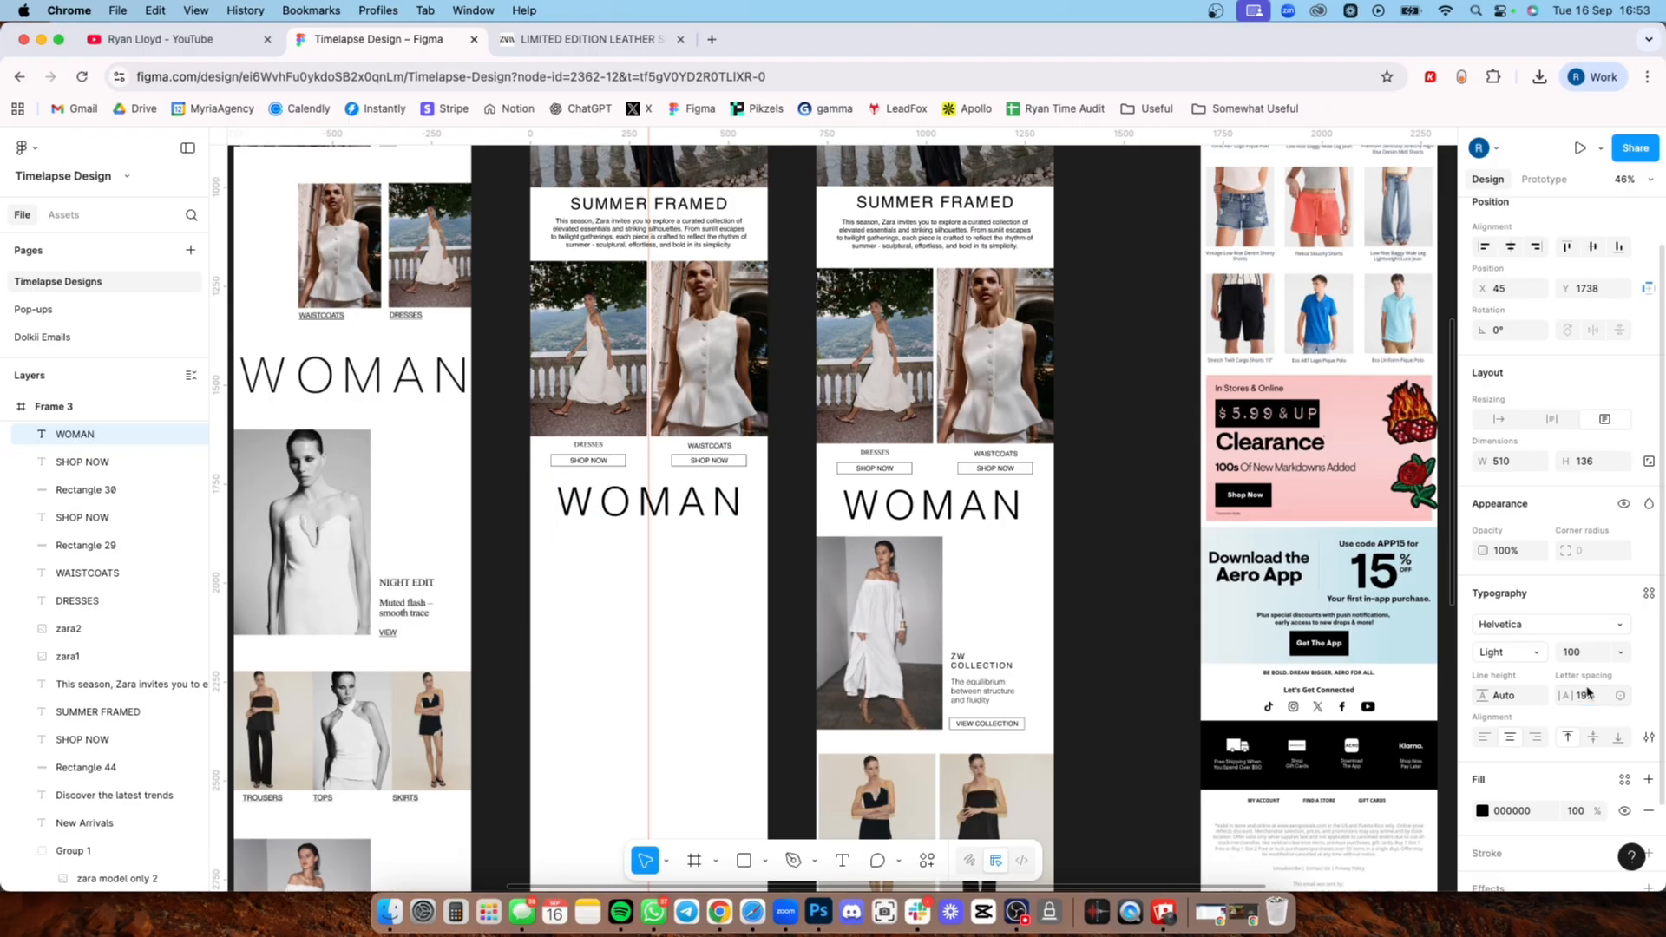
pyautogui.click(1571, 694)
pyautogui.write('1')
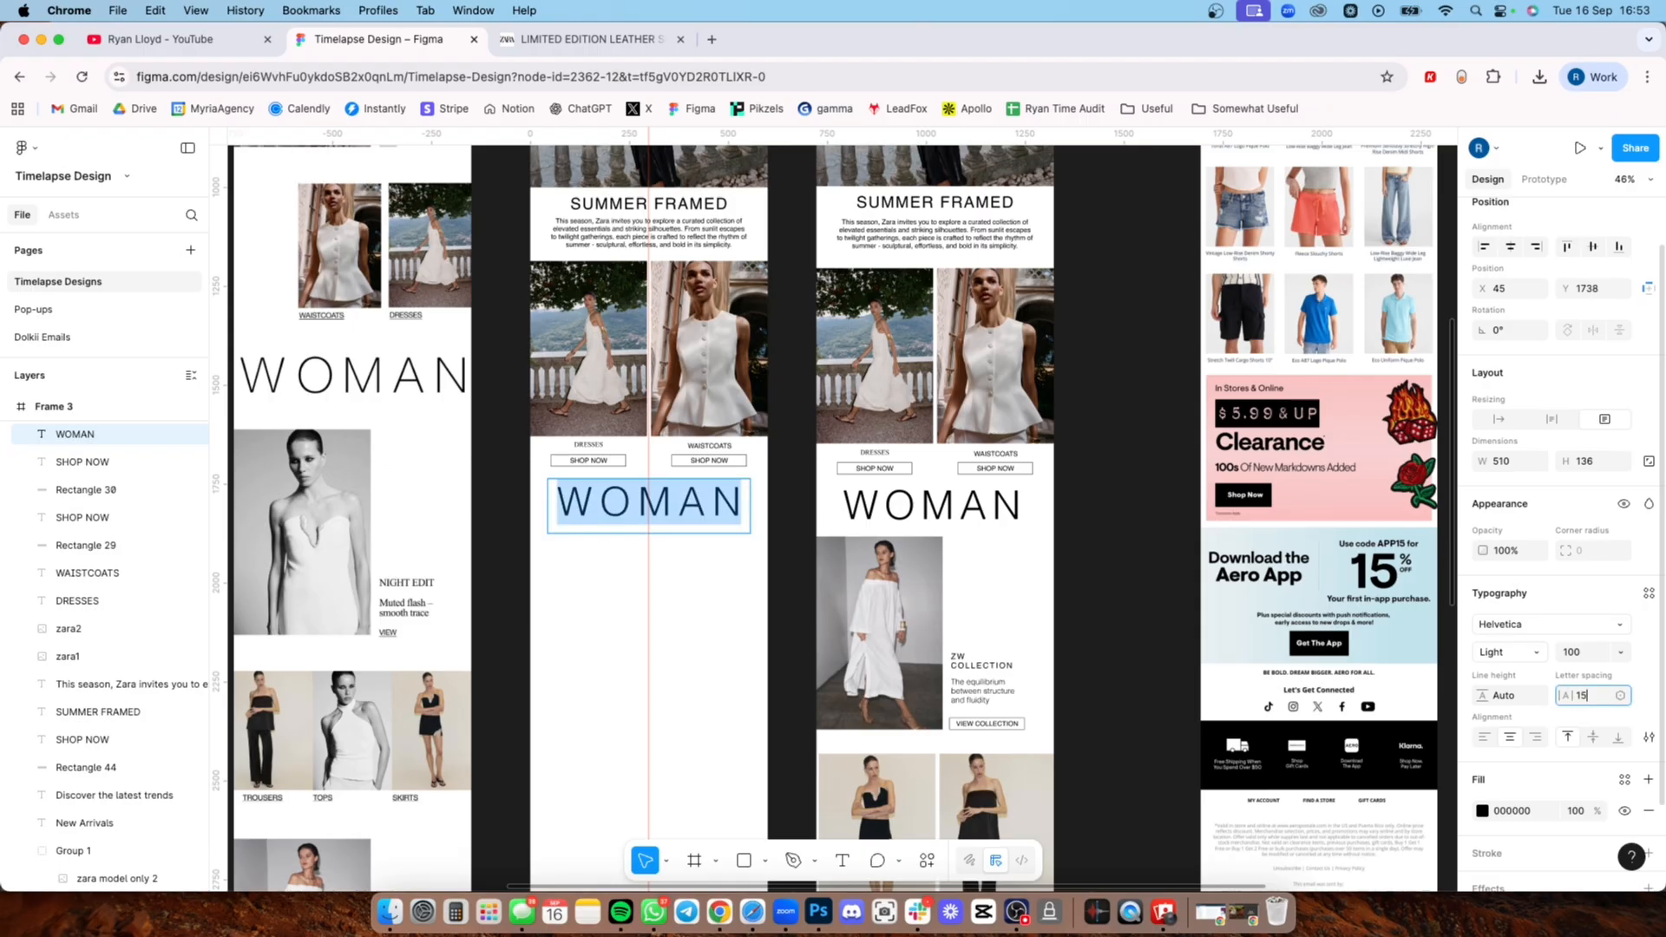
pyautogui.write('5')
pyautogui.press('Return')
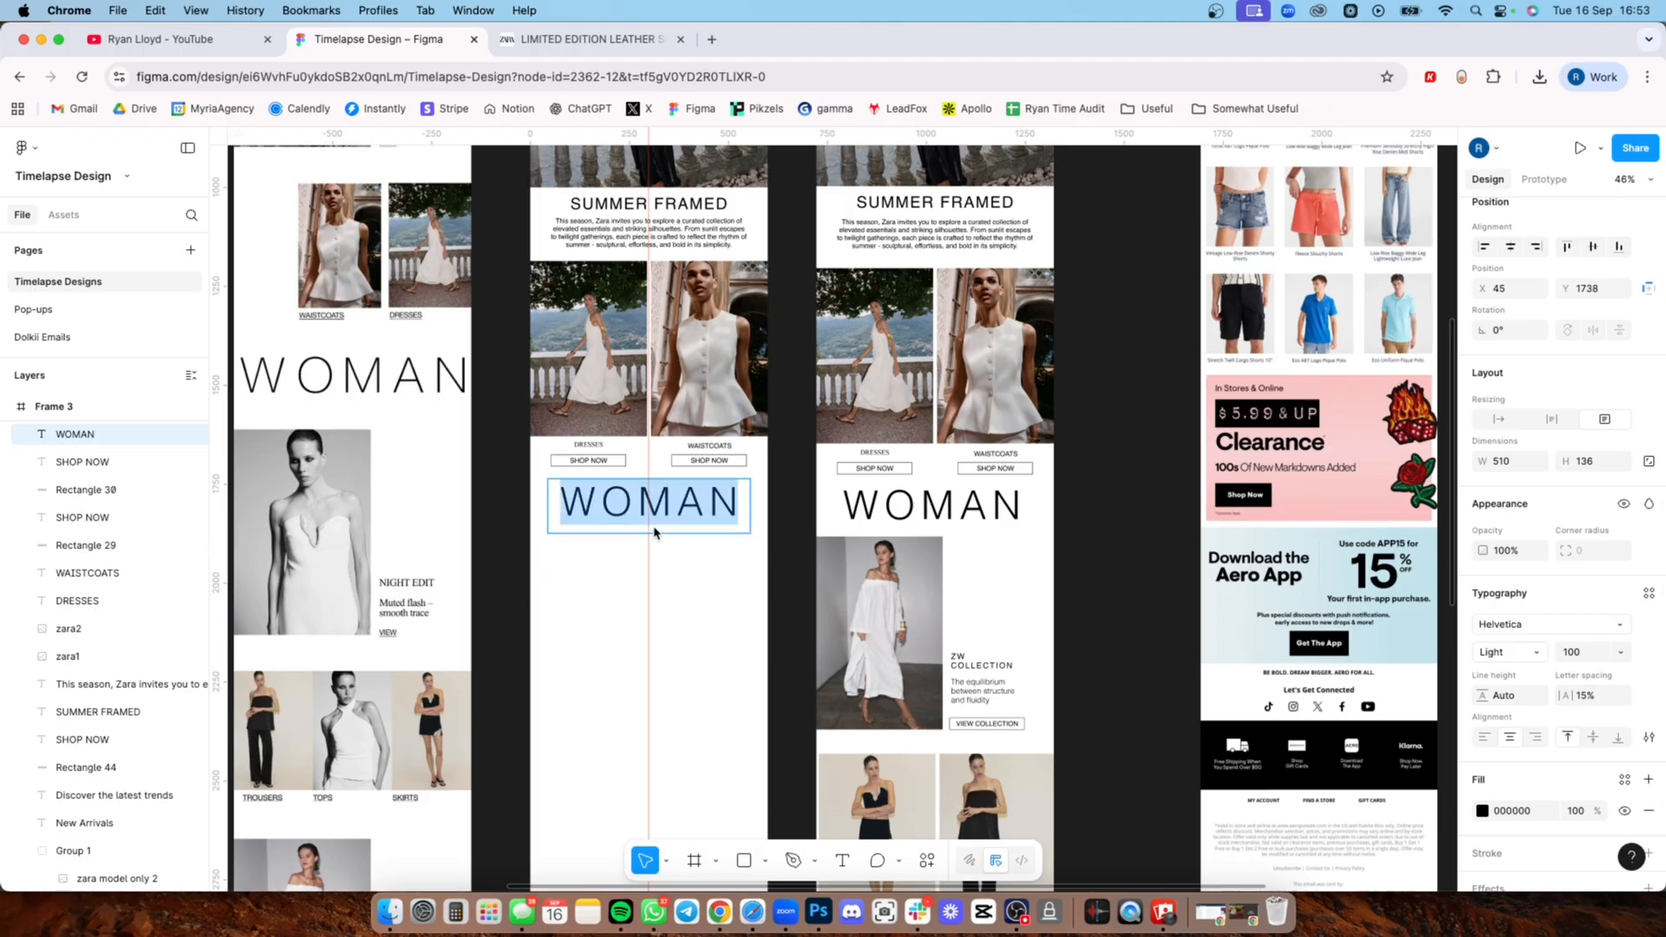
pyautogui.press('Escape')
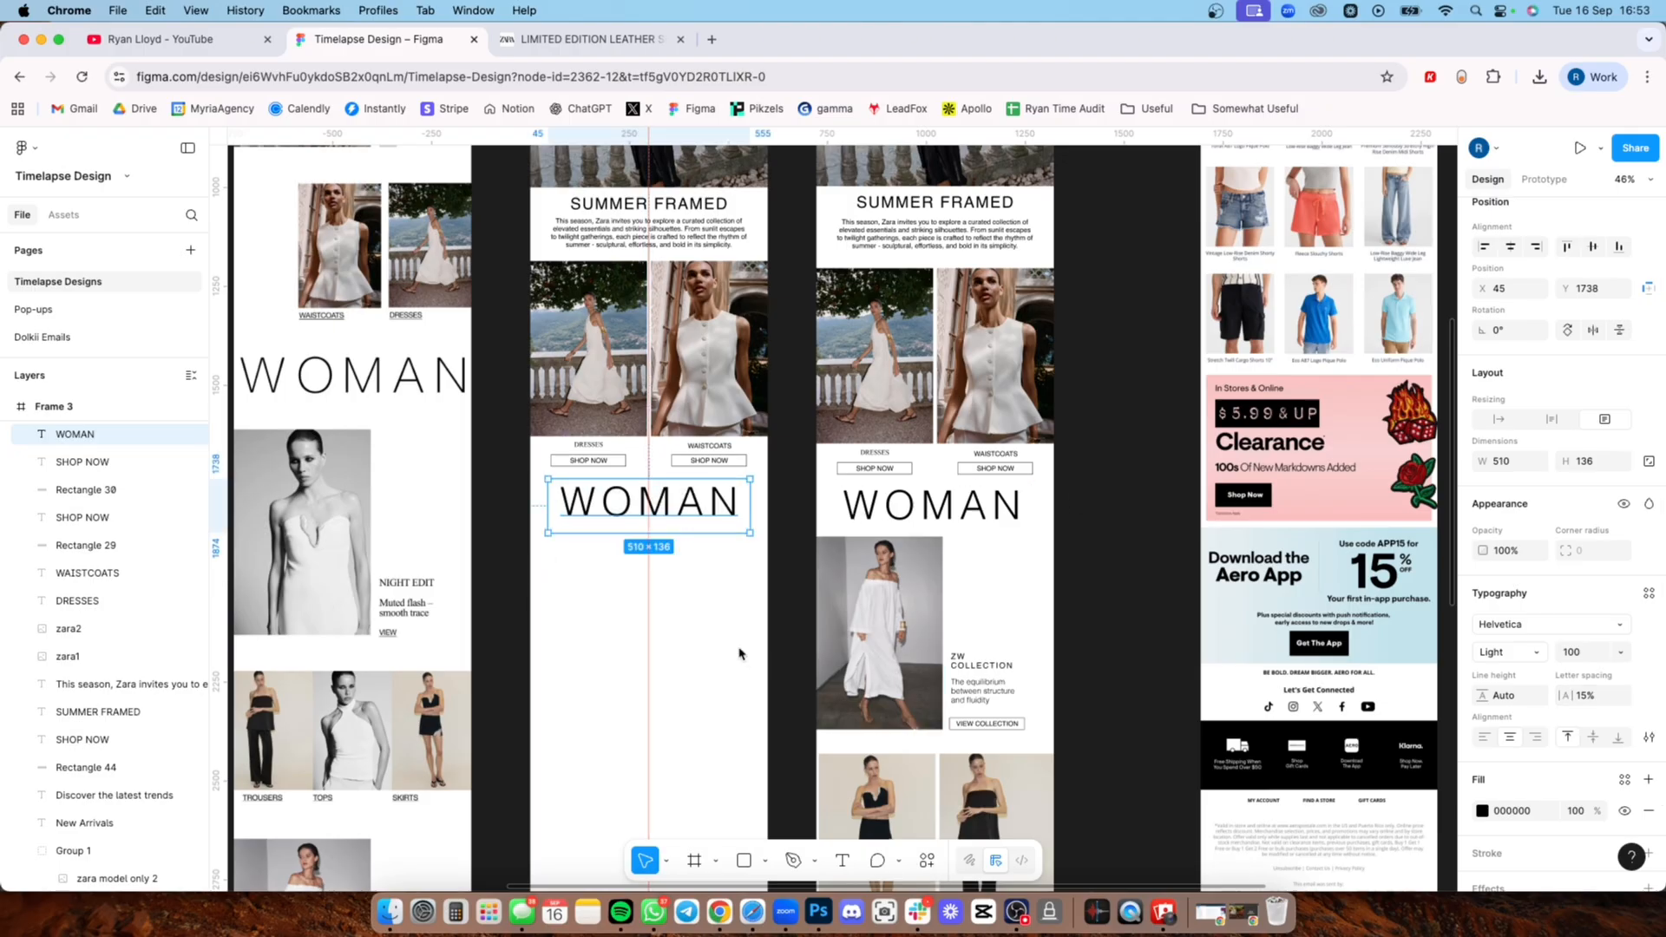
# Step: Copy the ZW COLLECTION photo with its heading, description and VIEW COLLECTION button from Frame 1 to beneath the WOMAN heading in Frame 3
pyautogui.scroll(-5, 1076, 498)
pyautogui.moveTo(1047, 523); pyautogui.dragTo(846, 371)
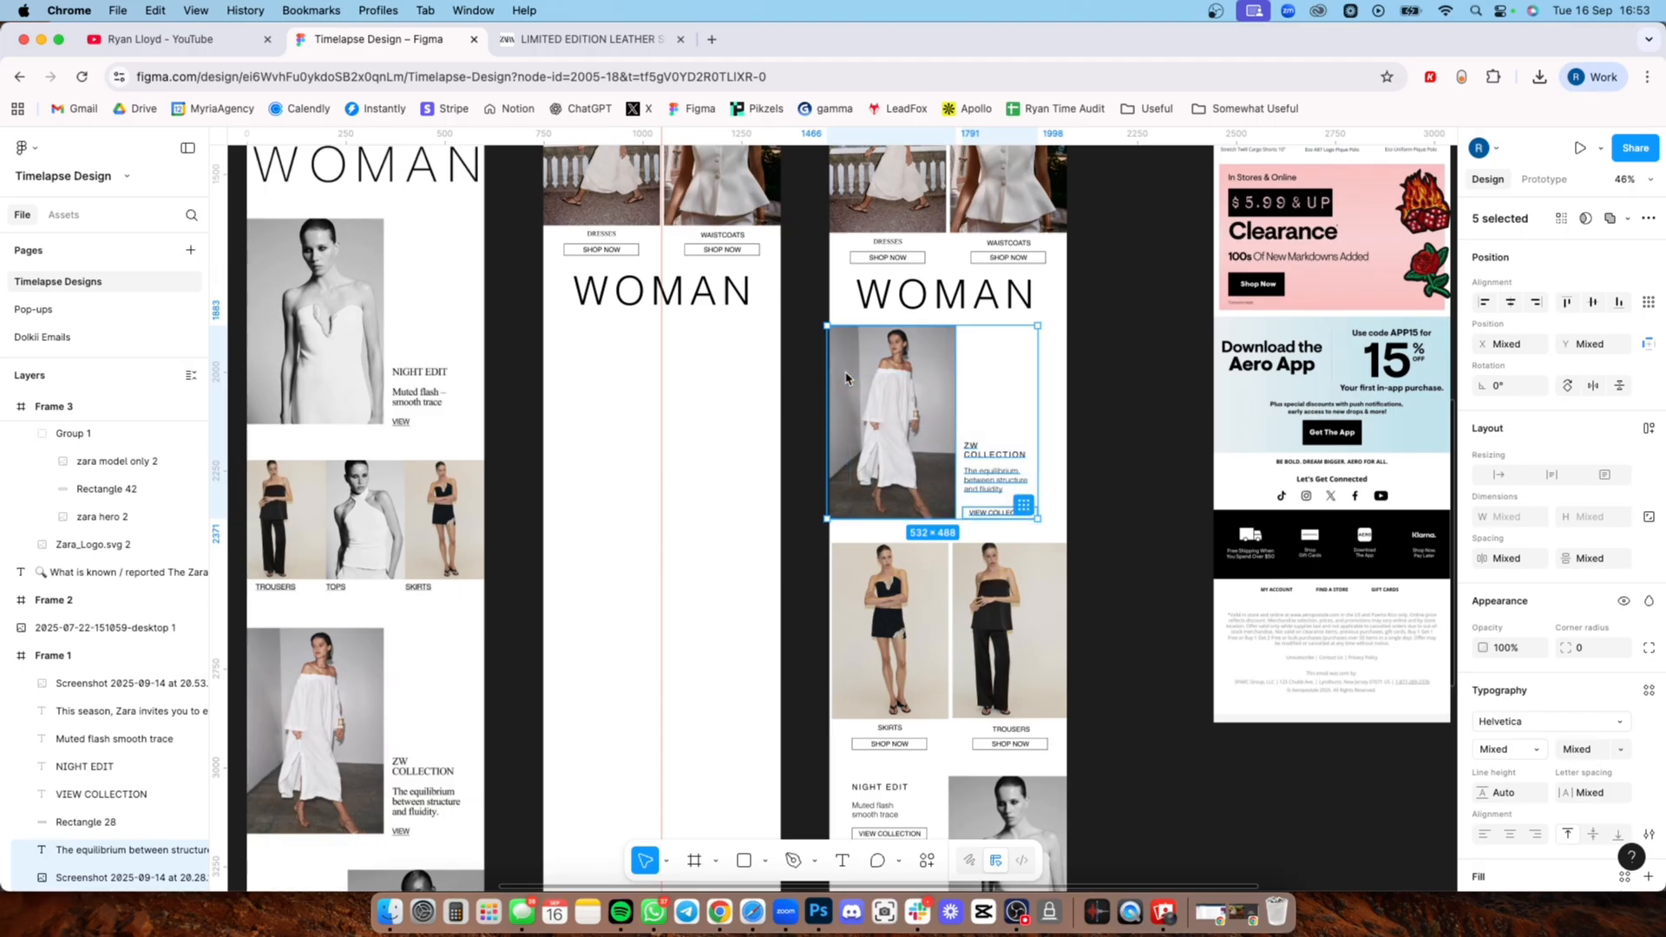
pyautogui.moveTo(620, 379); pyautogui.dragTo(614, 385)
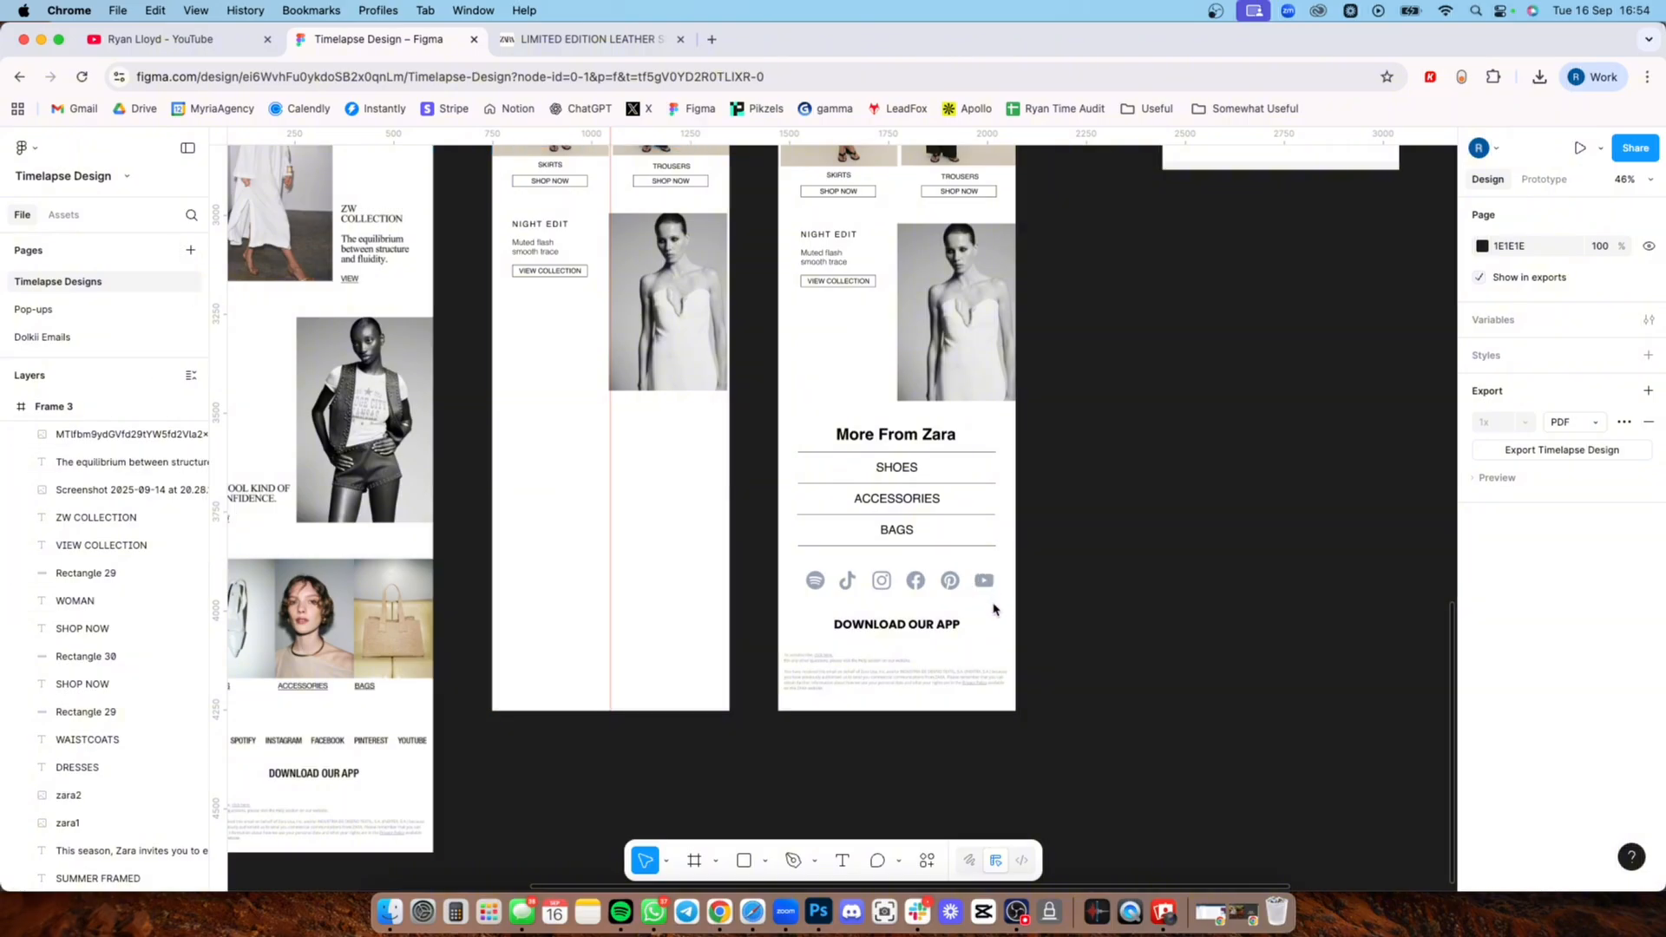
# Step: Duplicate the More From Zara heading from Frame 1 into Frame 3, centred below the NIGHT EDIT section
pyautogui.press('l')
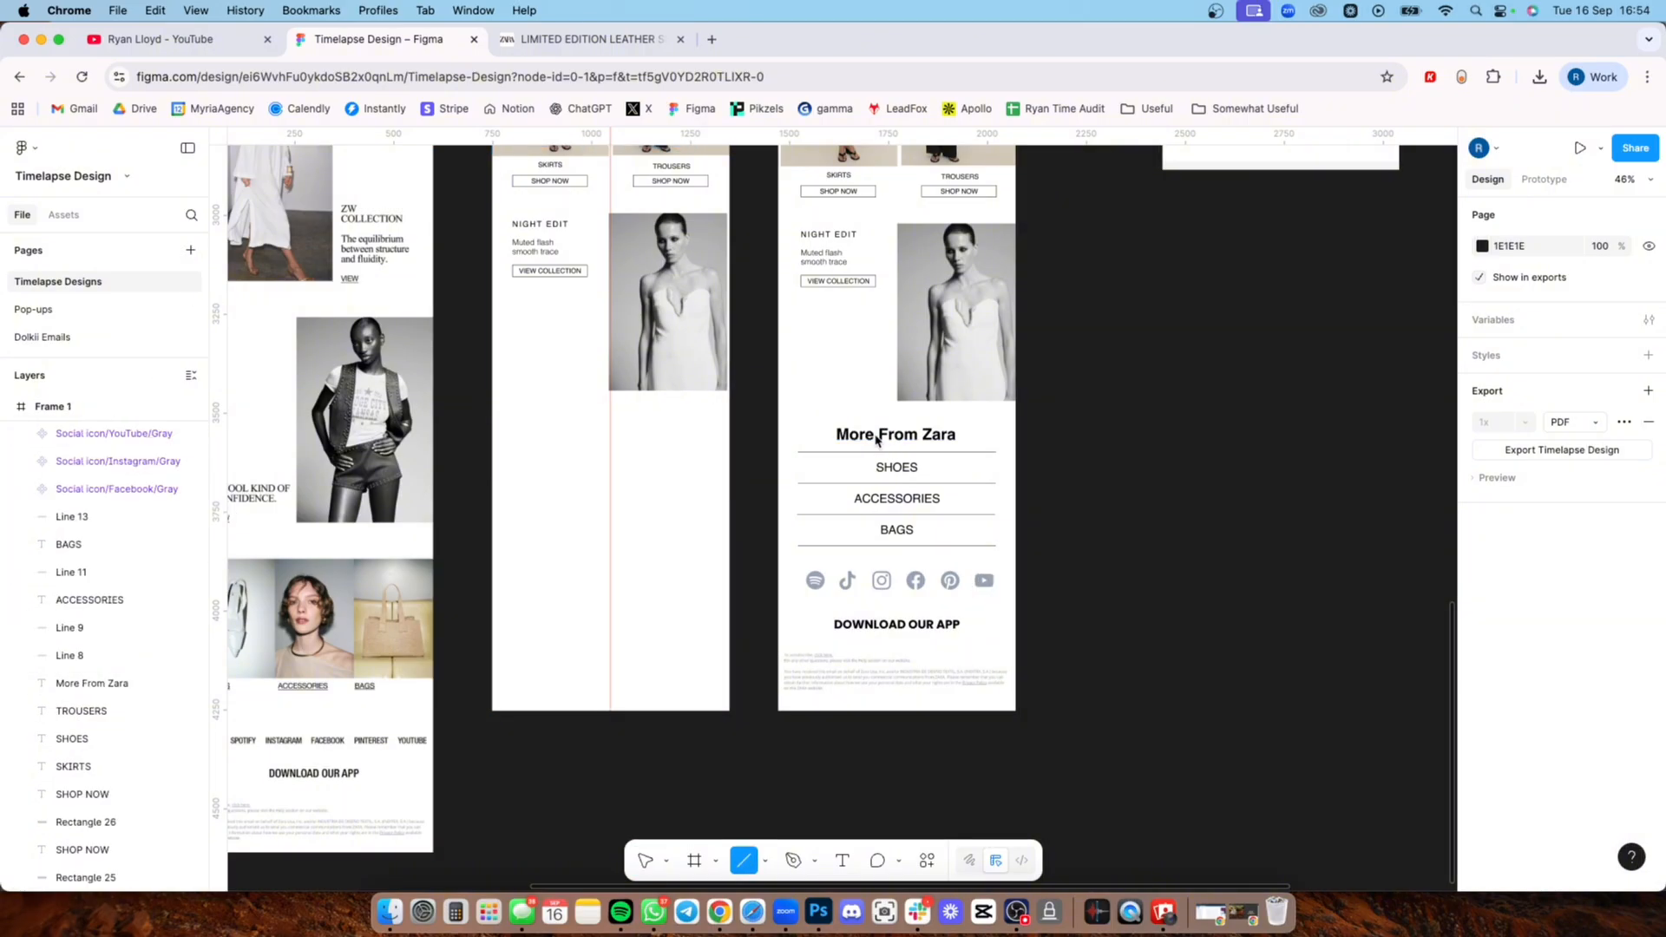
pyautogui.press('v')
pyautogui.click(855, 435)
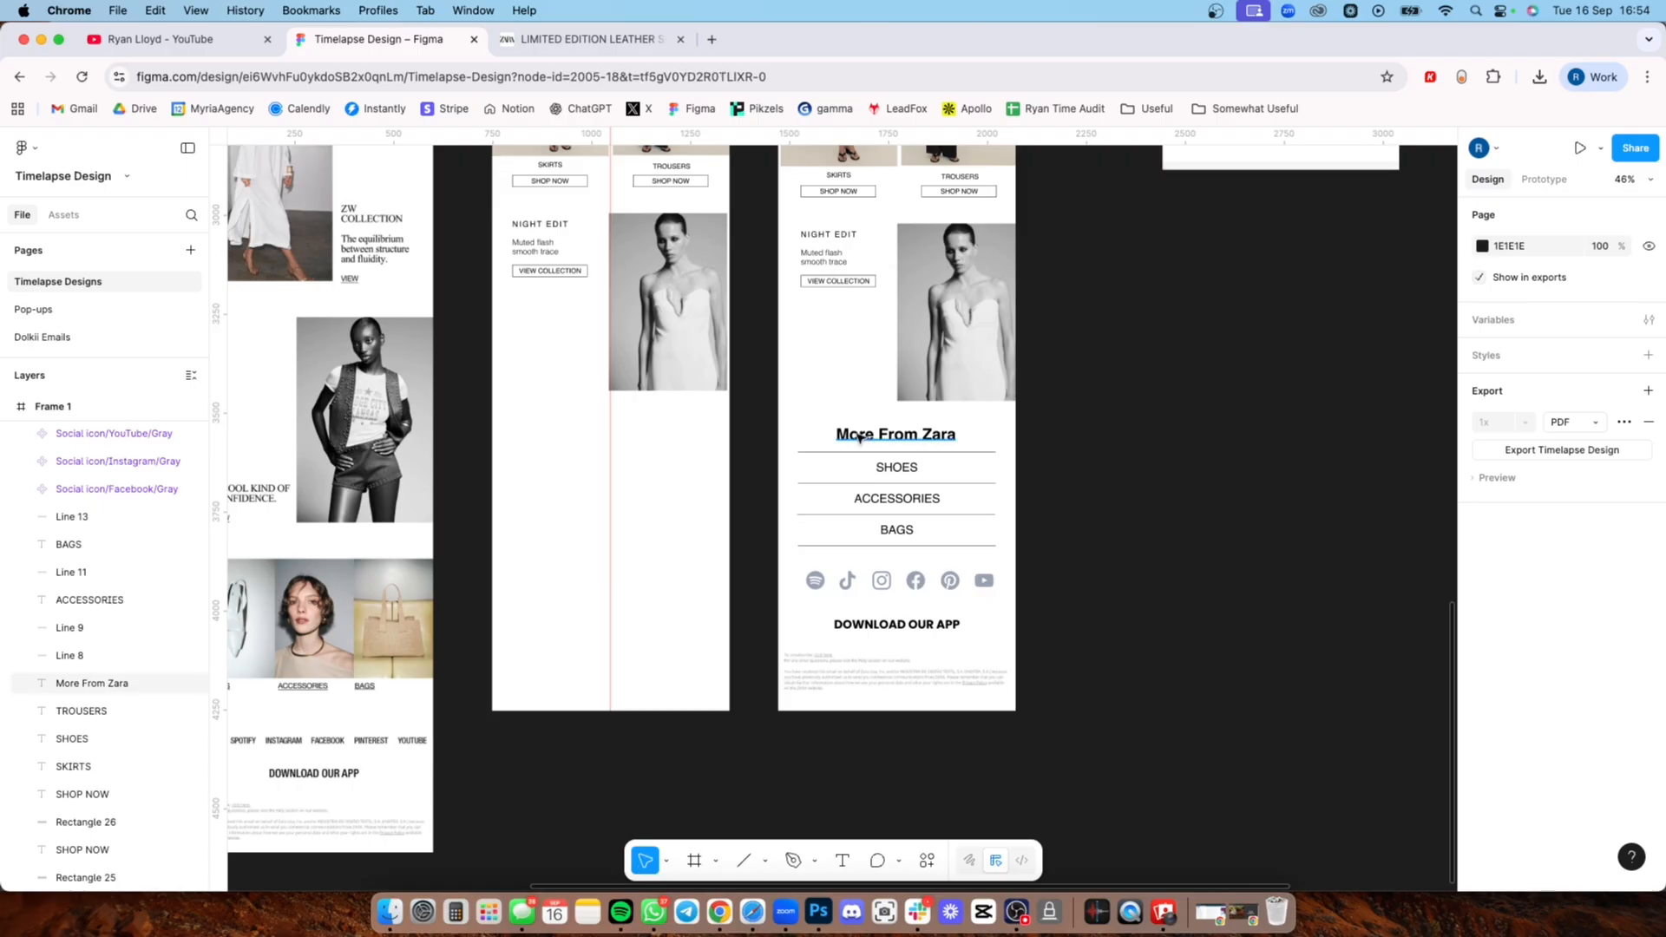
pyautogui.press('super+d')
pyautogui.moveTo(853, 434); pyautogui.dragTo(583, 427)
pyautogui.click(1301, 484)
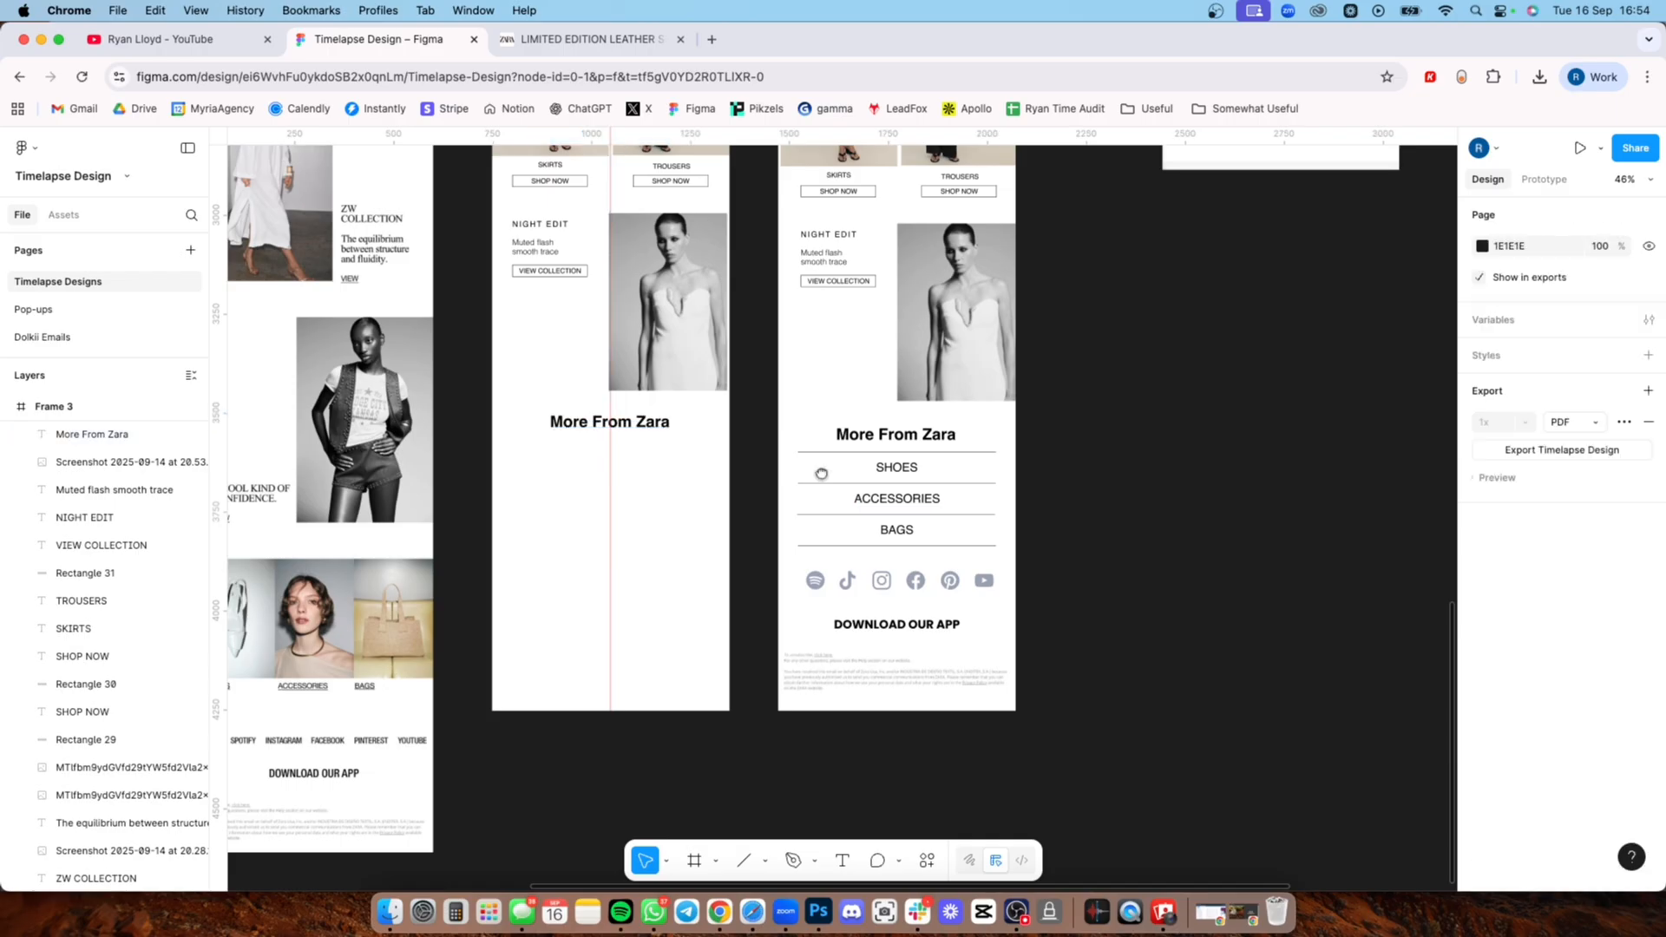
# Step: Draw a horizontal divider line beneath the More From Zara heading in Frame 3
pyautogui.scroll(3, 862, 526)
pyautogui.moveTo(862, 527); pyautogui.dragTo(837, 466)
pyautogui.press('l')
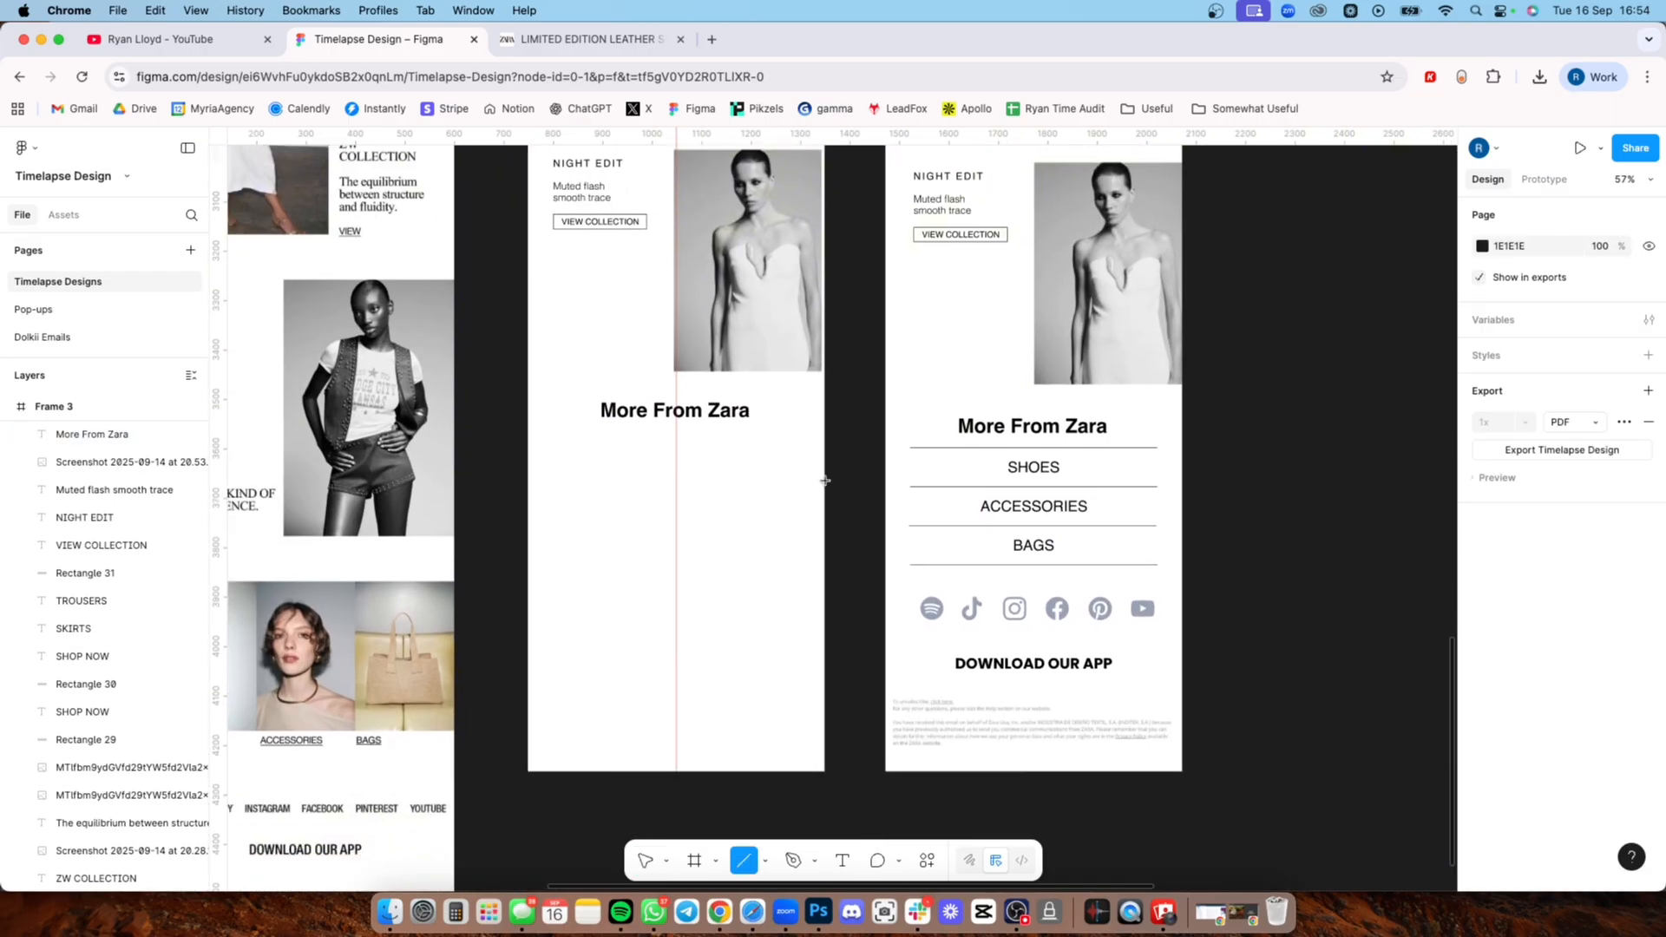
pyautogui.moveTo(565, 451); pyautogui.dragTo(781, 464)
pyautogui.press('Escape')
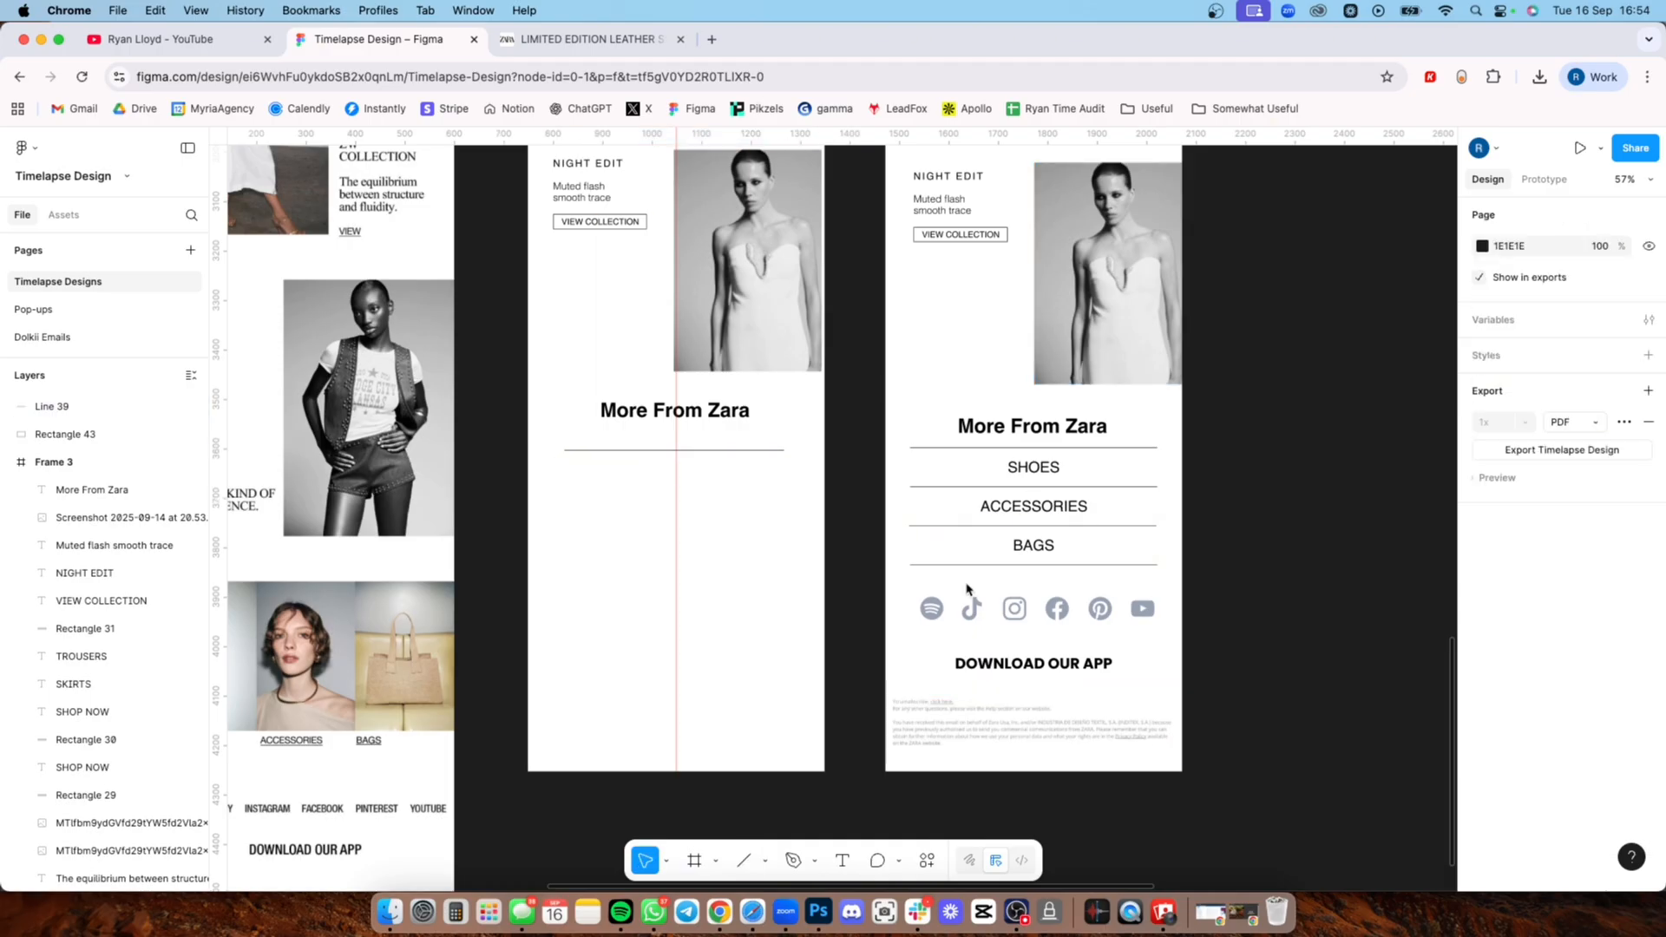
# Step: Copy the SHOES, ACCESSORIES and BAGS rows with their divider lines from Frame 1 to beneath the More From Zara heading in Frame 3
pyautogui.moveTo(1120, 583); pyautogui.dragTo(967, 410)
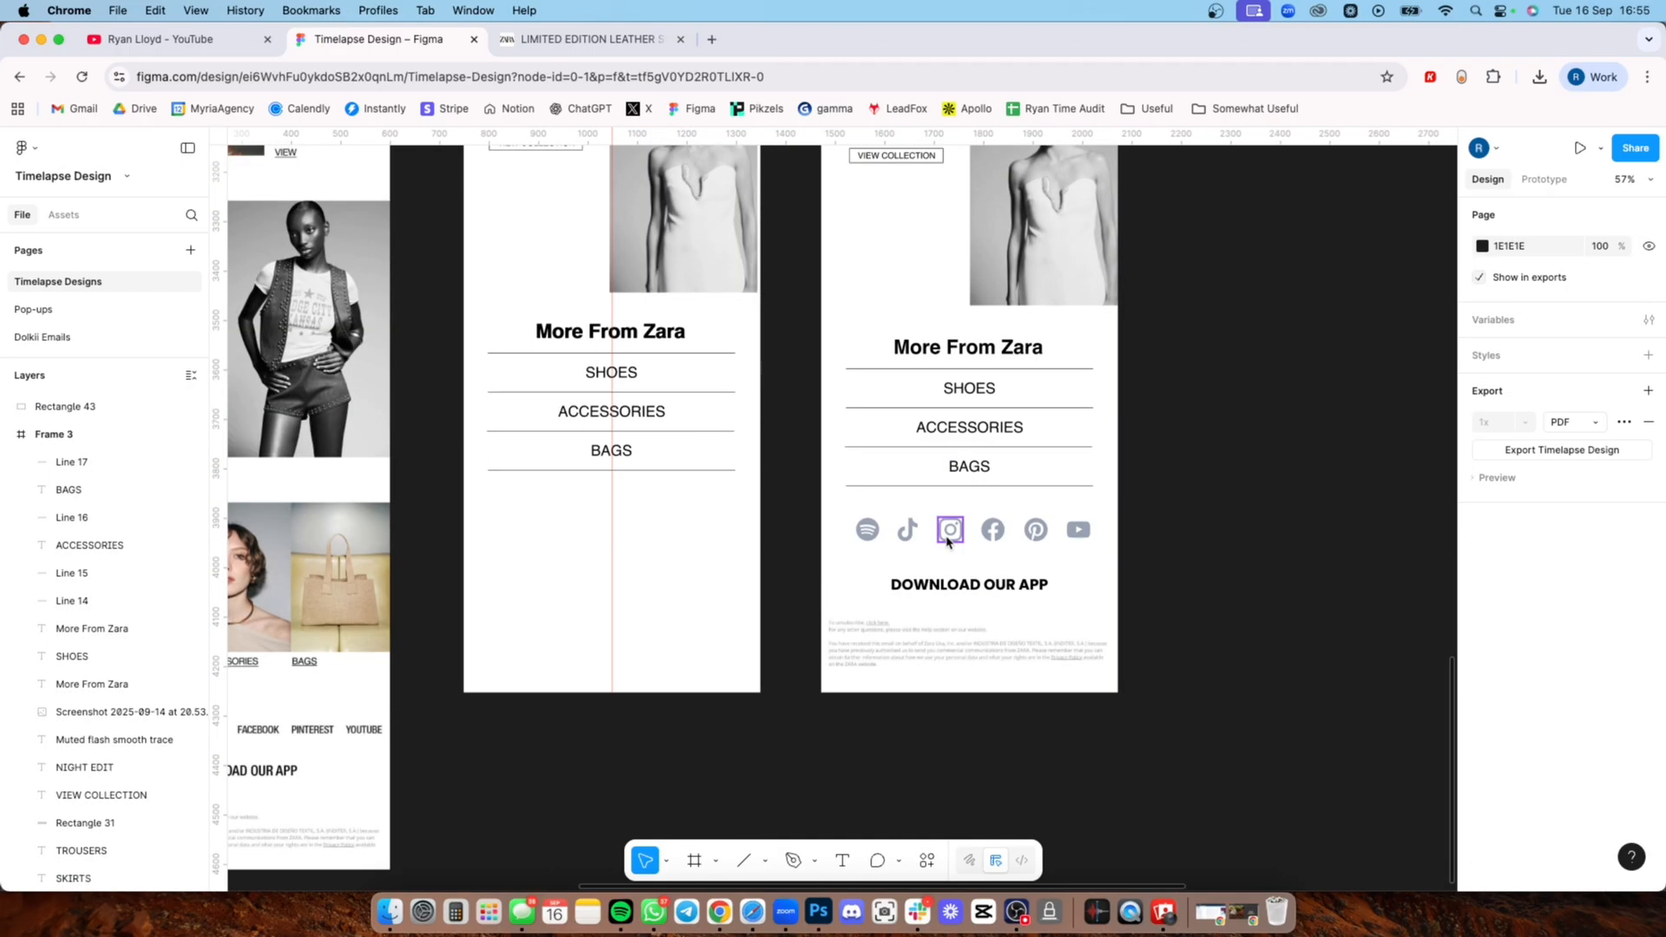
# Step: Inspect the Spotify, TikTok, Instagram, Facebook, Pinterest and YouTube icons below the link list in Frame 1
pyautogui.click(870, 531)
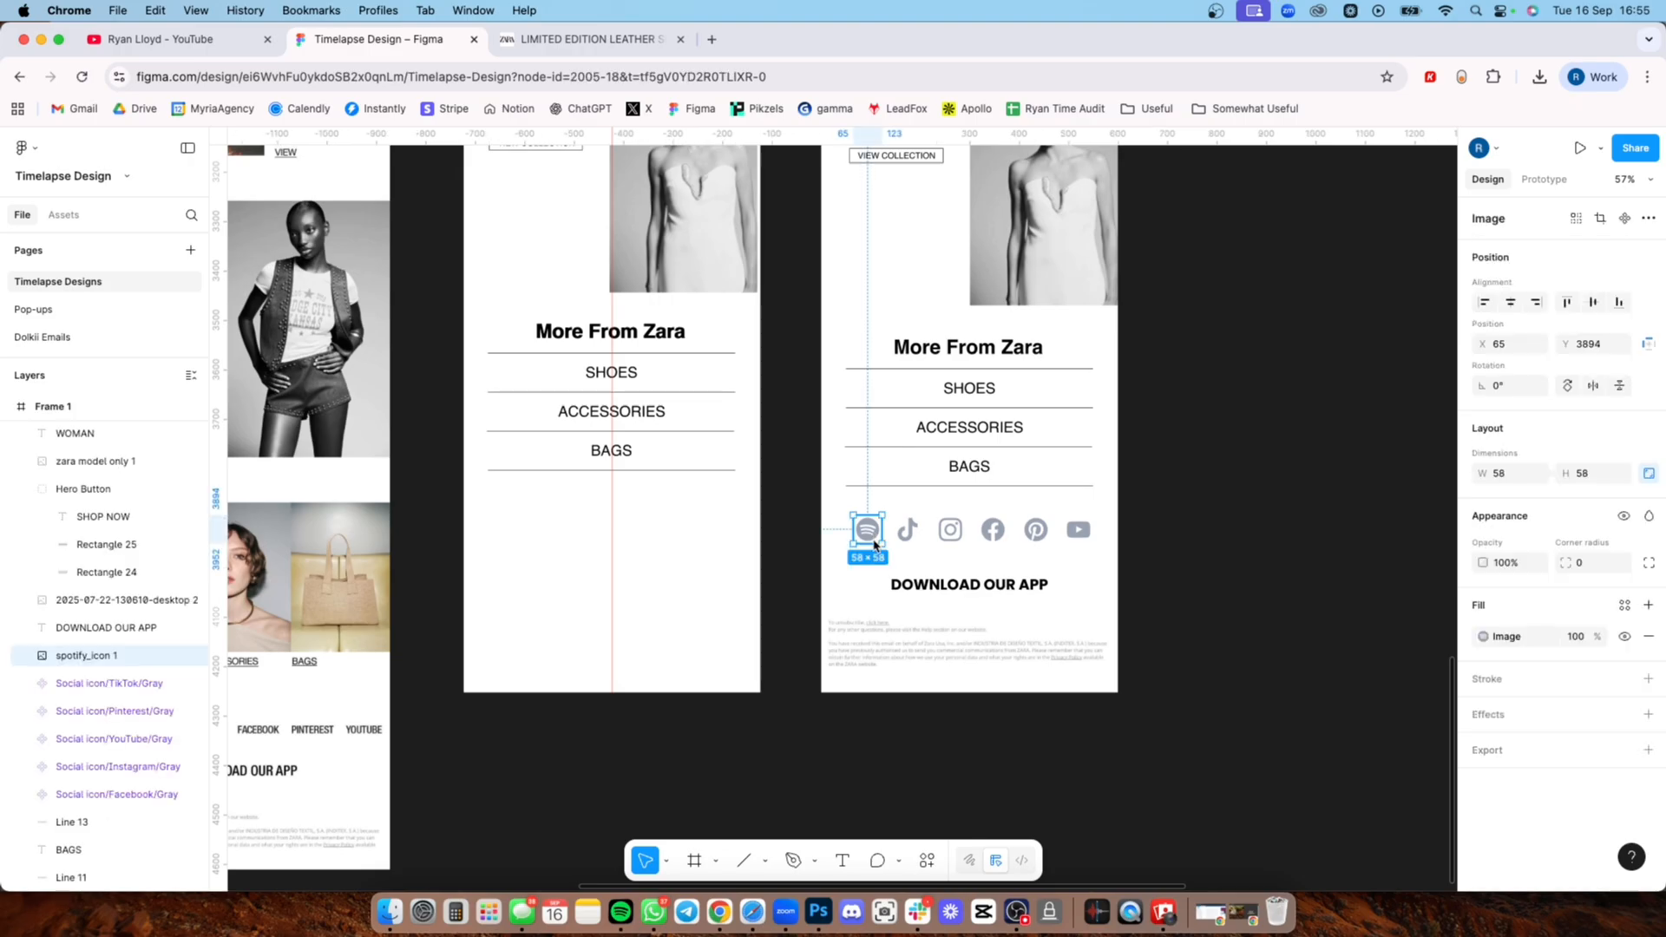
pyautogui.click(902, 531)
pyautogui.click(949, 532)
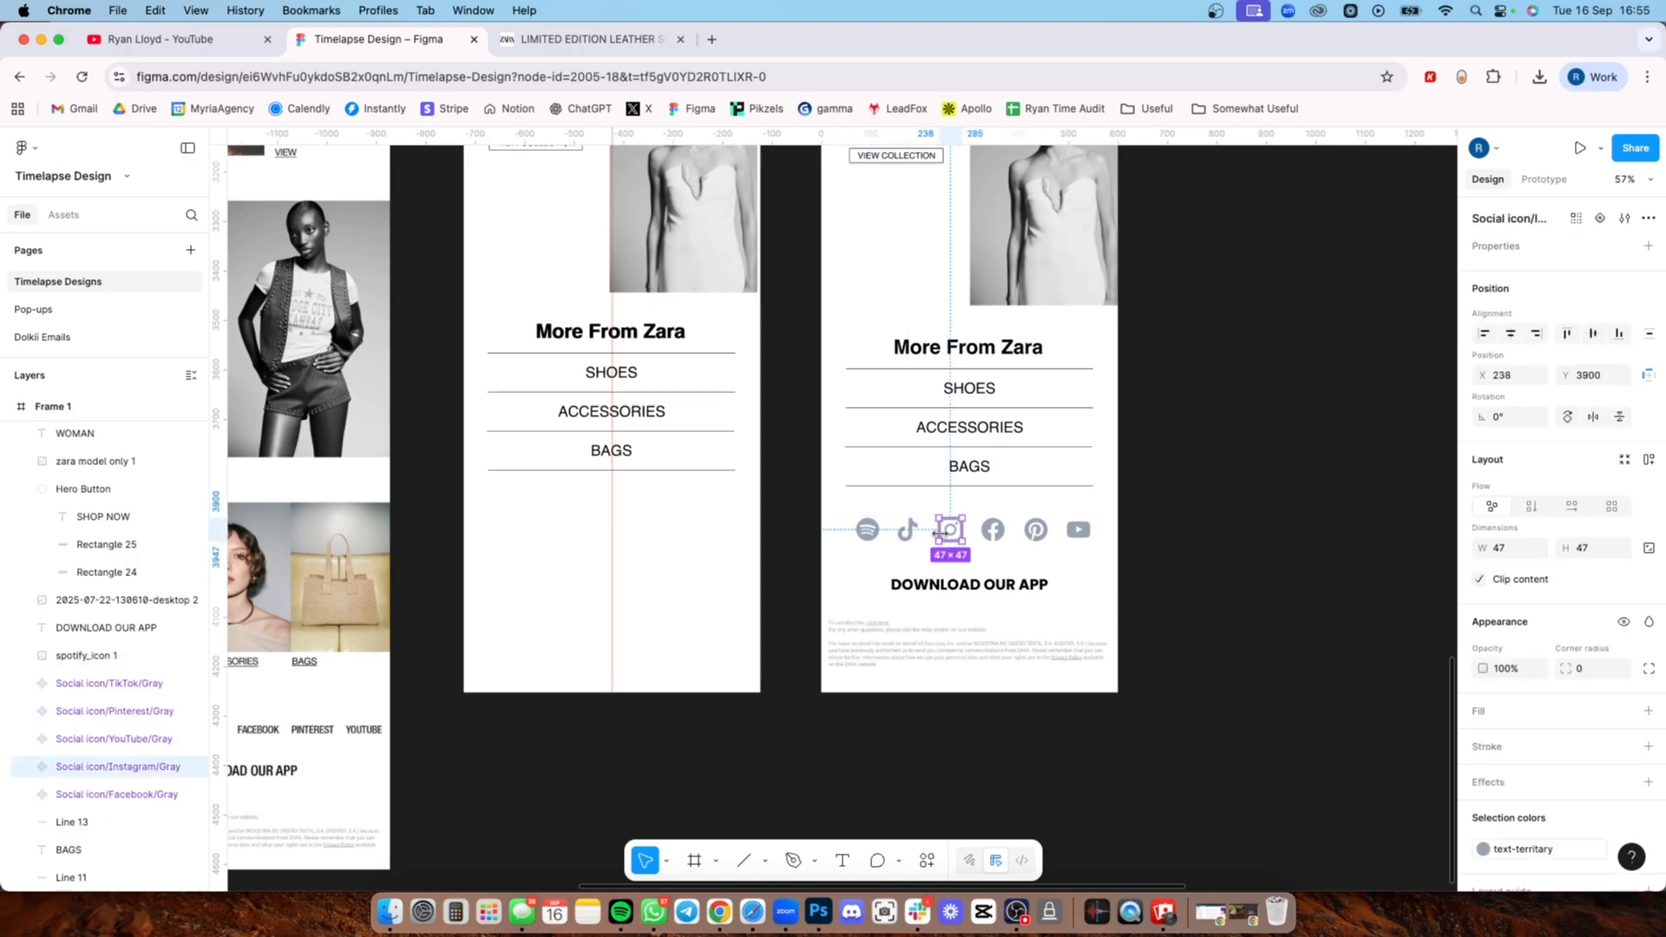
pyautogui.click(991, 530)
pyautogui.click(1034, 530)
pyautogui.click(1077, 530)
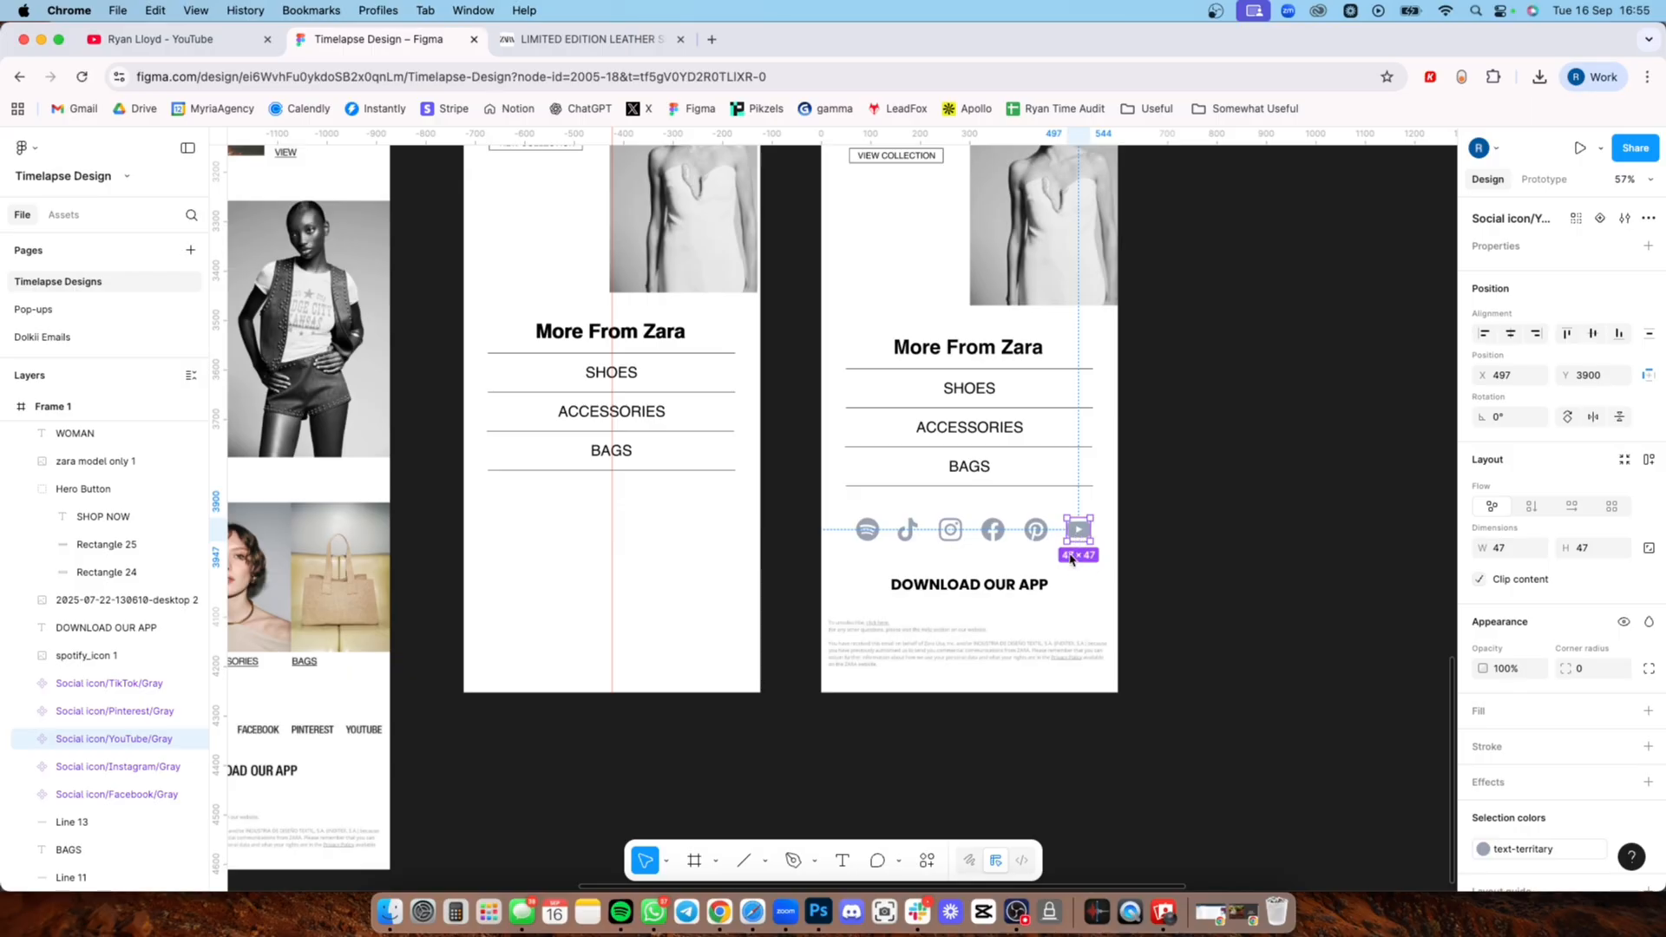
pyautogui.click(1165, 551)
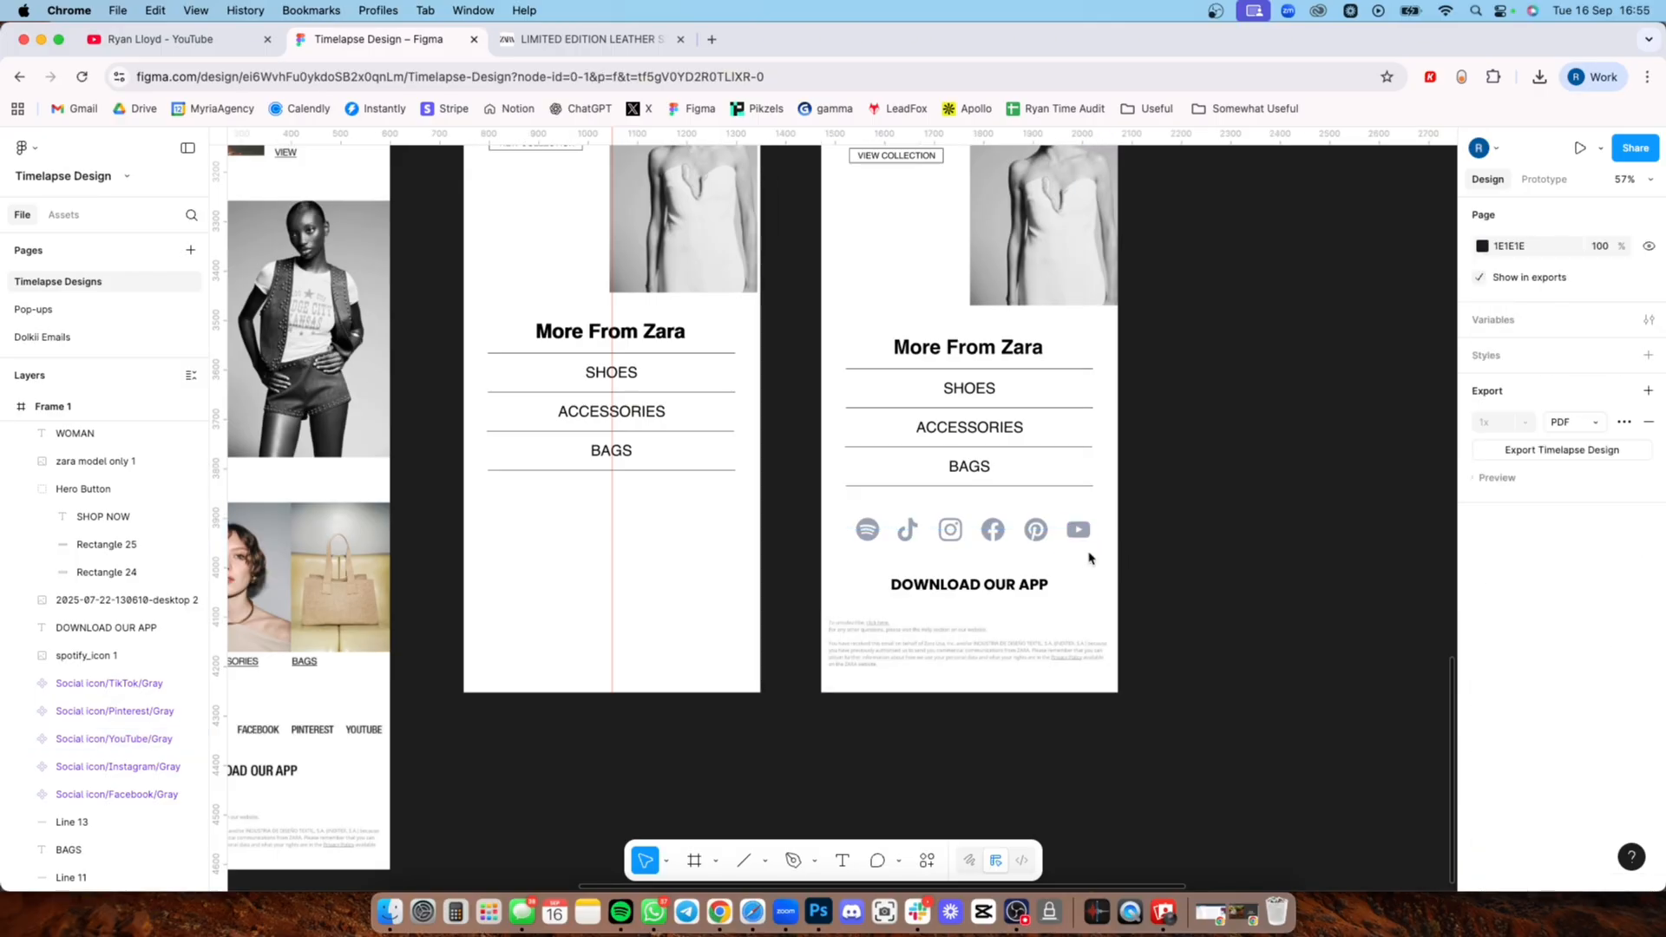
# Step: Compare the rebuilt Frame 3 with the original Zara email and the Frame 1 redesign
pyautogui.scroll(-5, 955, 597)
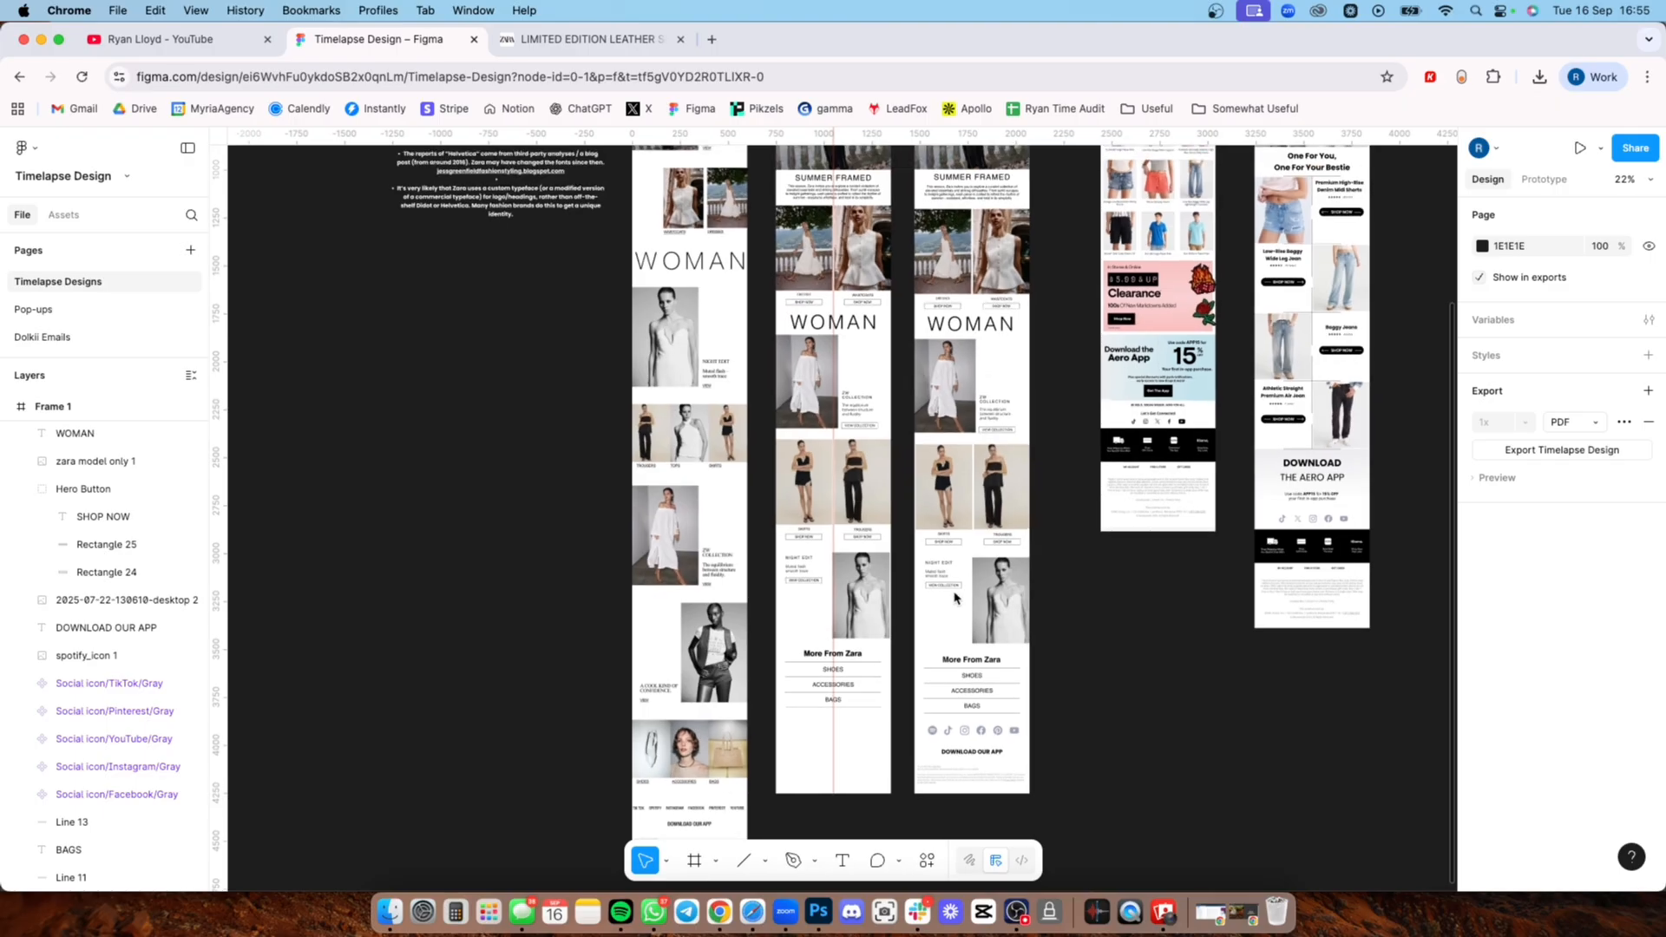
pyautogui.scroll(5, 955, 597)
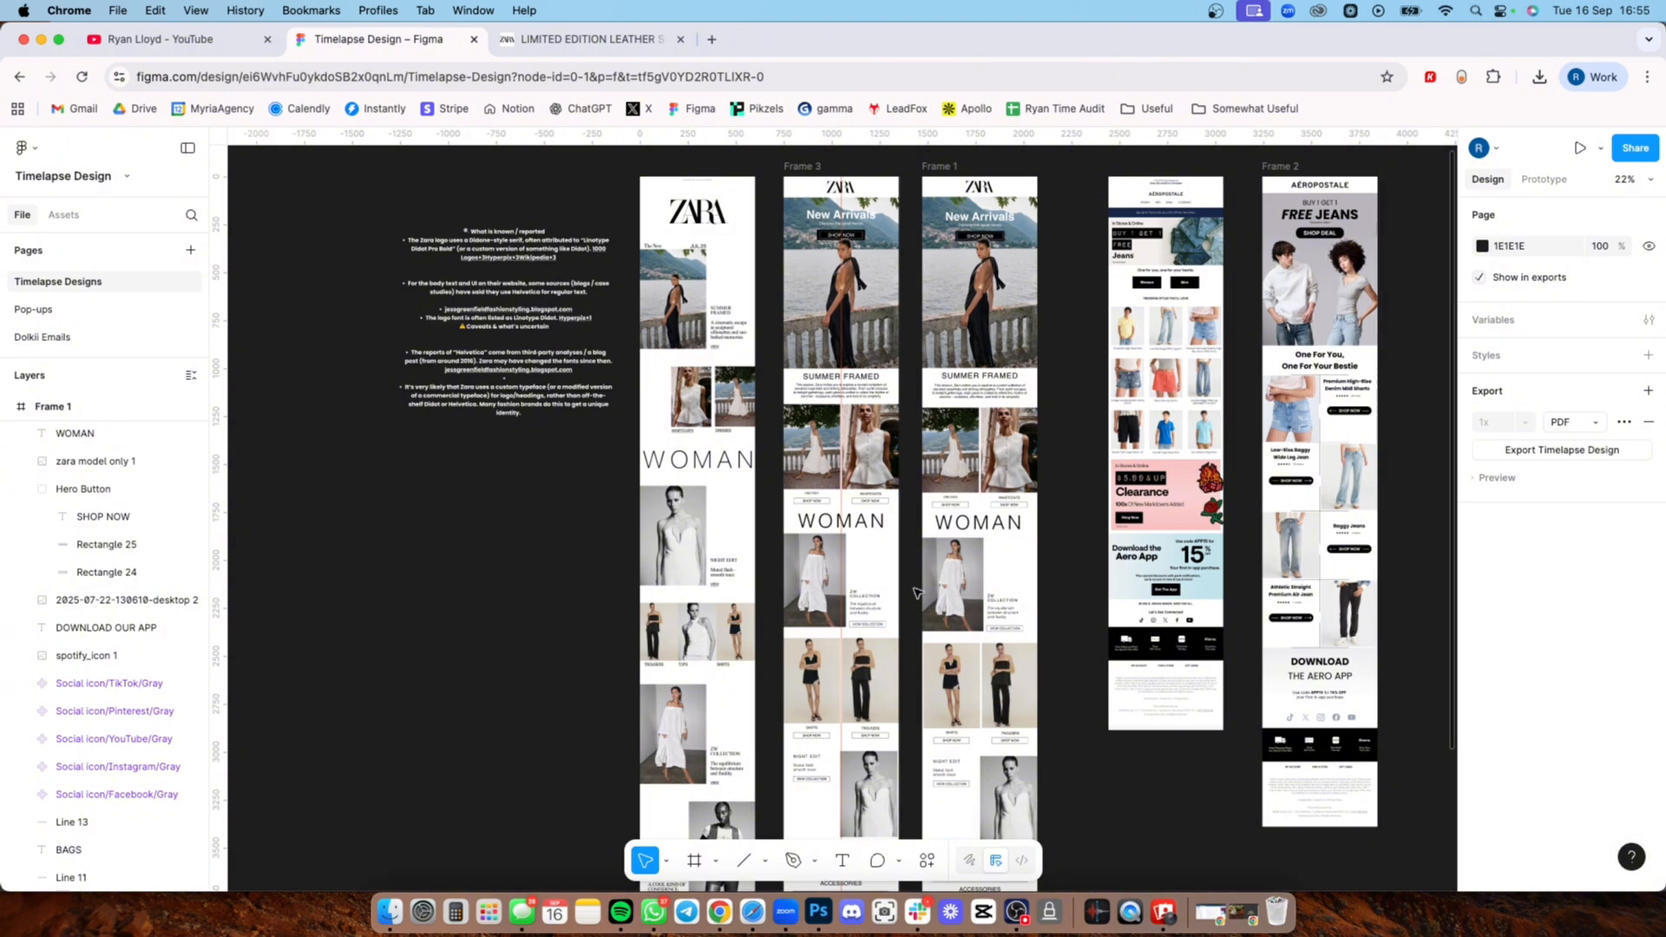
pyautogui.scroll(5, 915, 593)
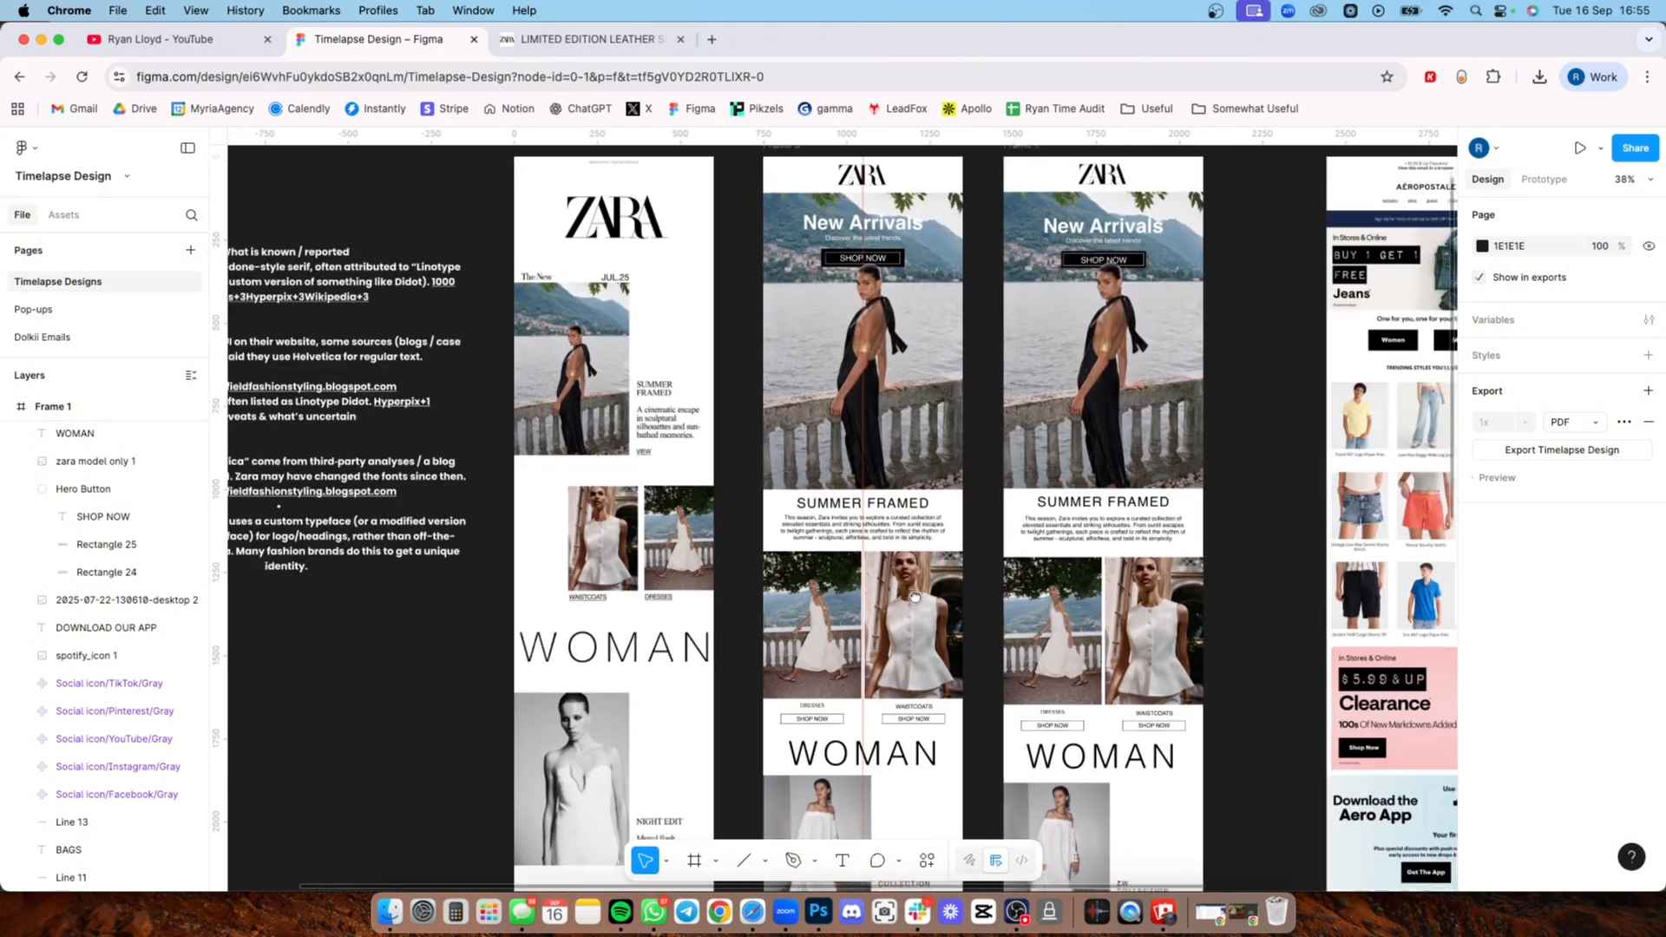
pyautogui.scroll(2, 915, 595)
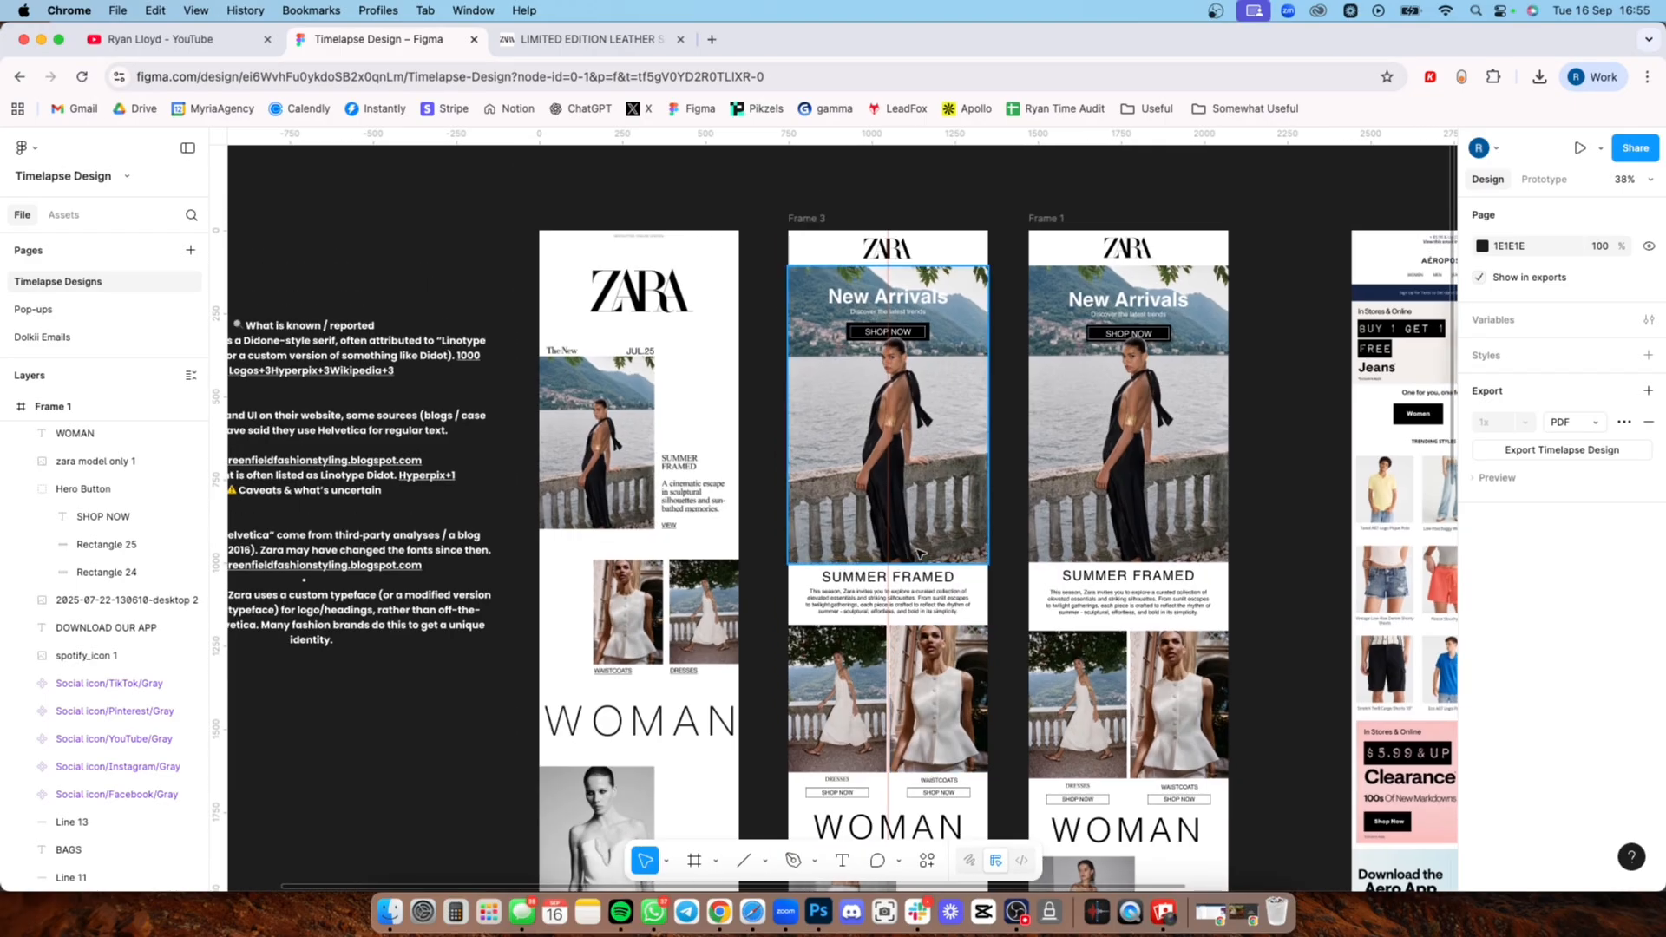
# Step: Examine the header and jeans hero of the original Aéropostale email against the redesigned ones in Frame 2
pyautogui.hscroll(5, 918, 550)
pyautogui.scroll(-5, 876, 521)
pyautogui.hscroll(5, 659, 434)
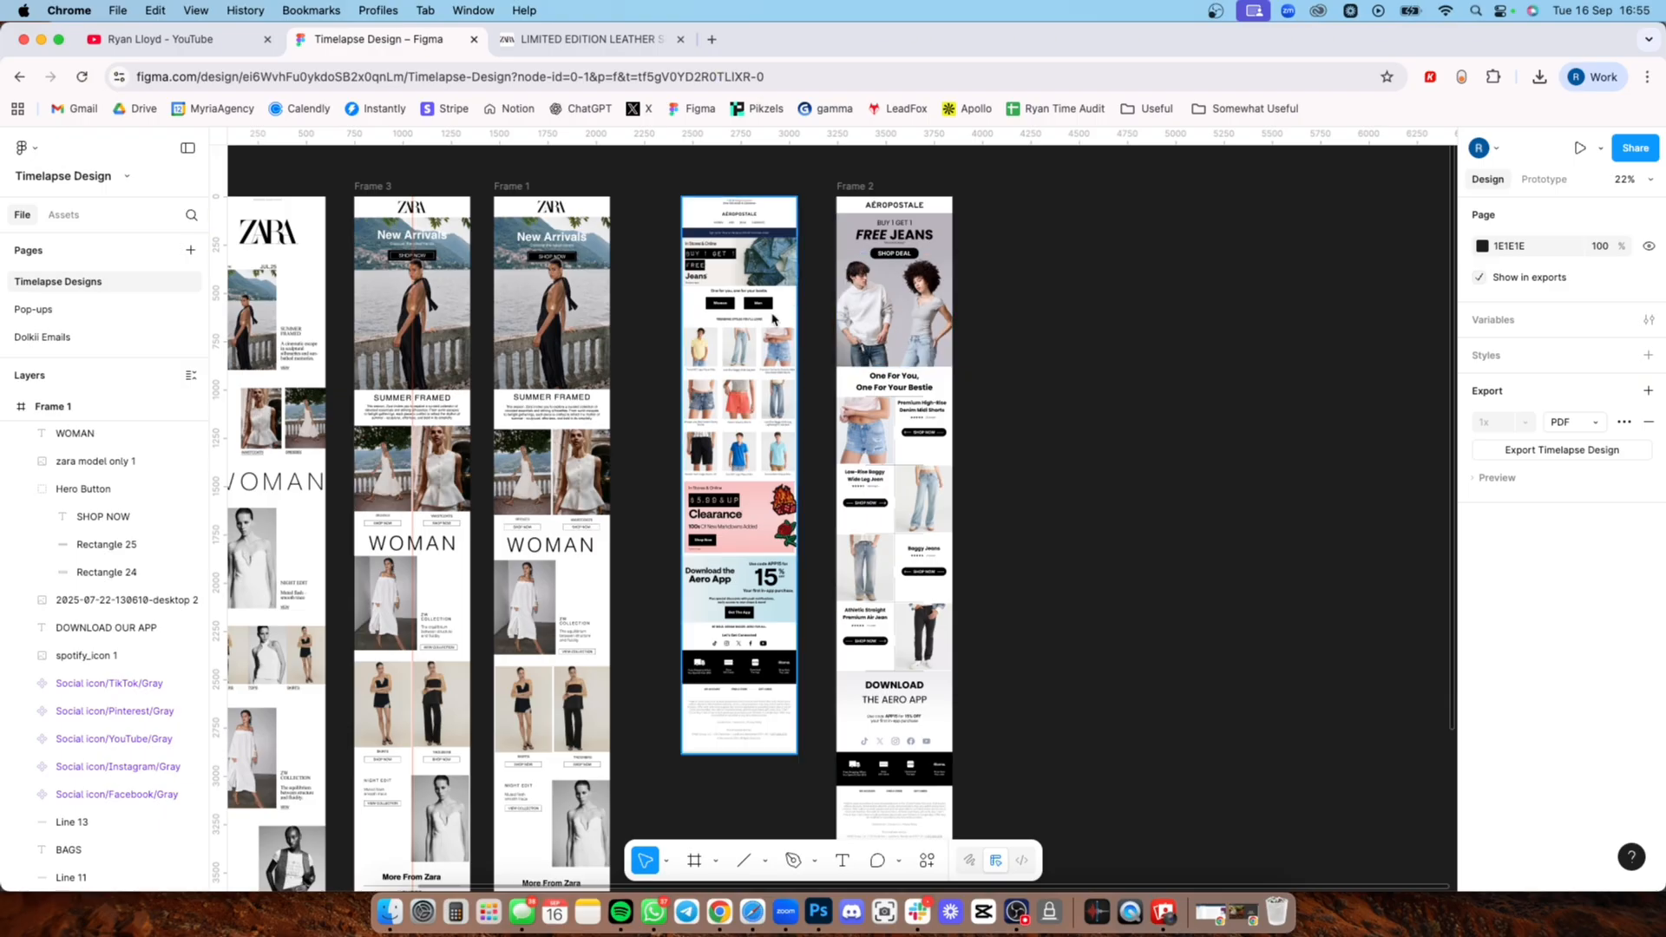
pyautogui.scroll(5, 743, 334)
pyautogui.scroll(2, 744, 333)
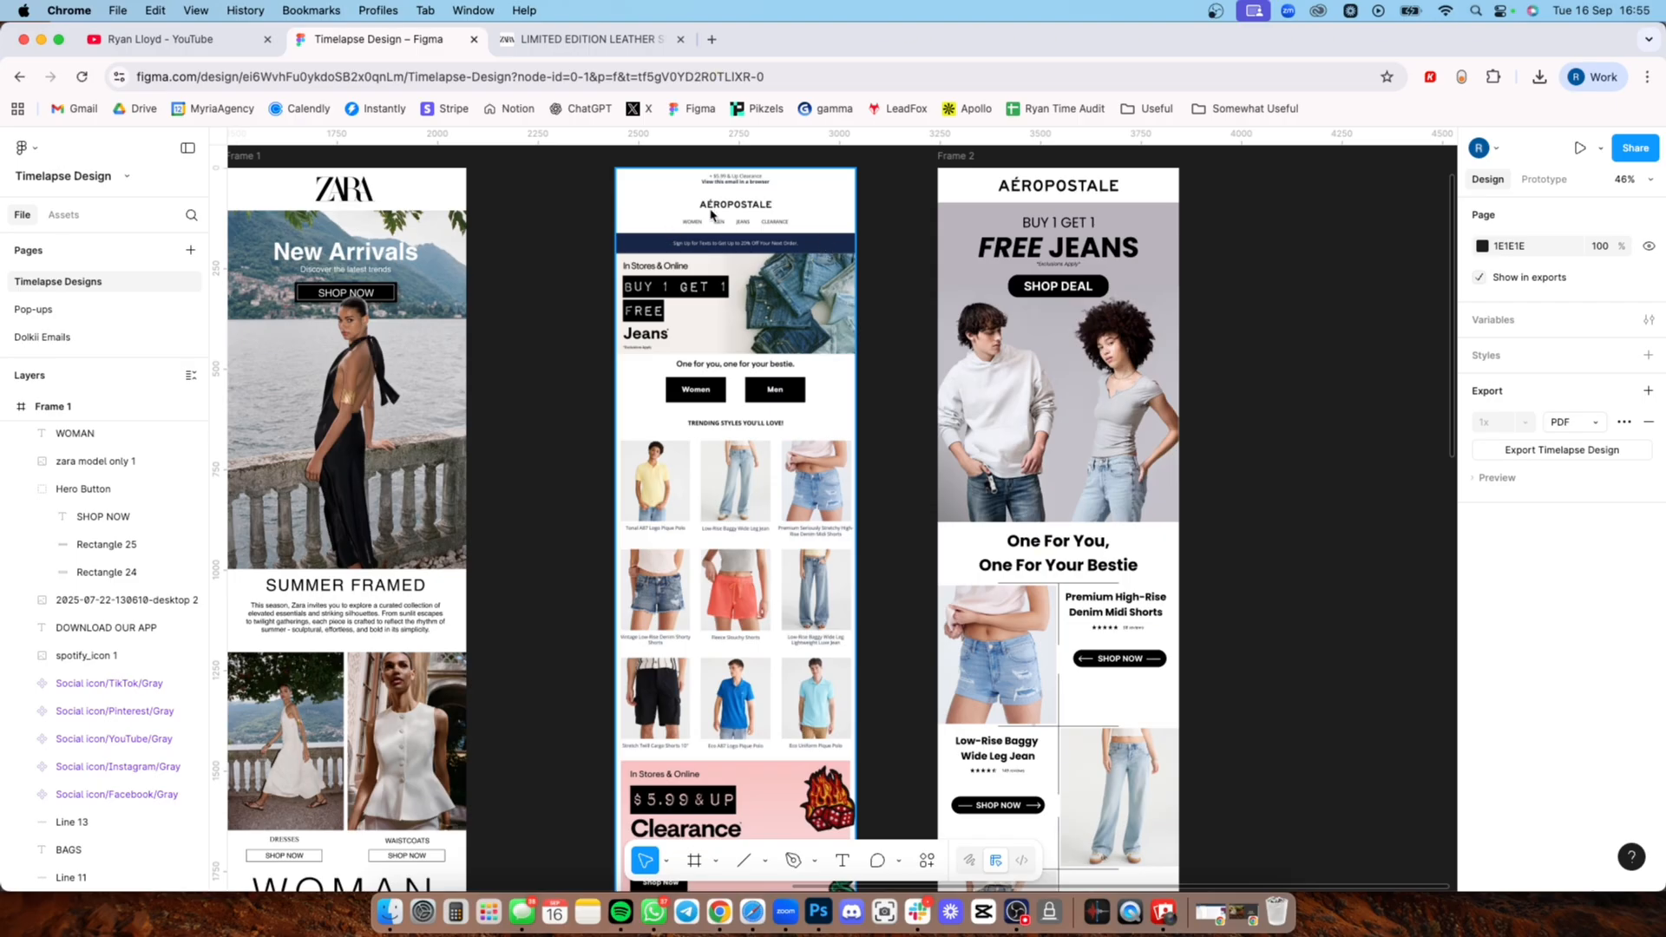
pyautogui.scroll(5, 727, 229)
pyautogui.scroll(2, 727, 229)
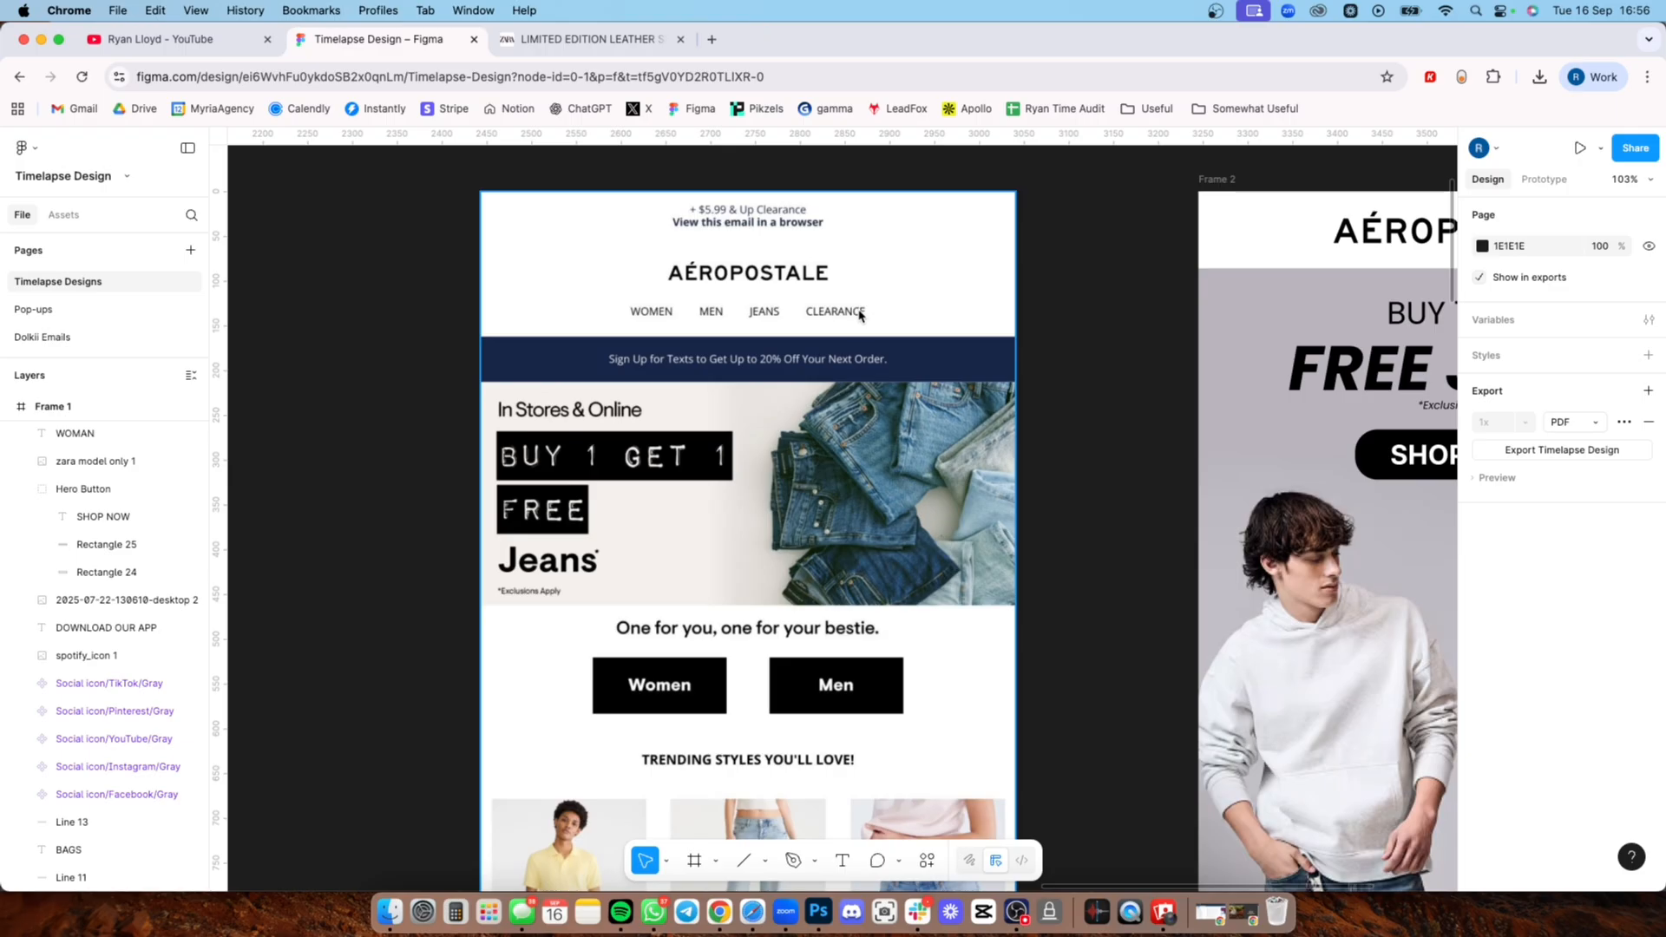
pyautogui.hscroll(6, 792, 295)
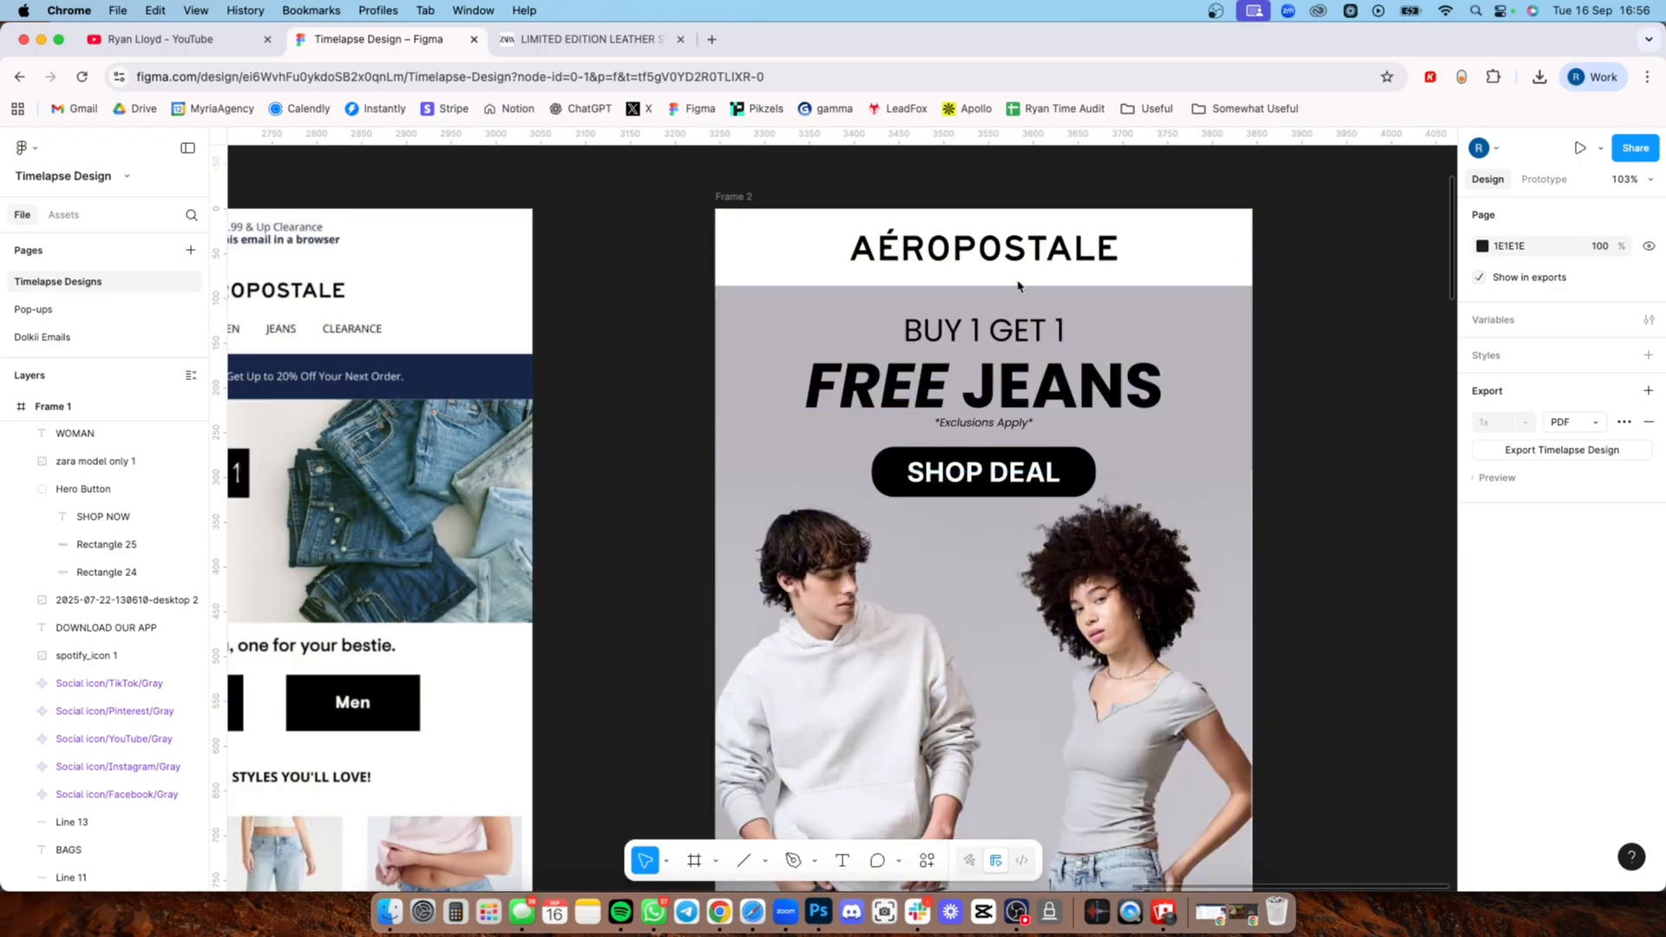
pyautogui.hscroll(-4, 1034, 256)
pyautogui.scroll(-2, 1034, 256)
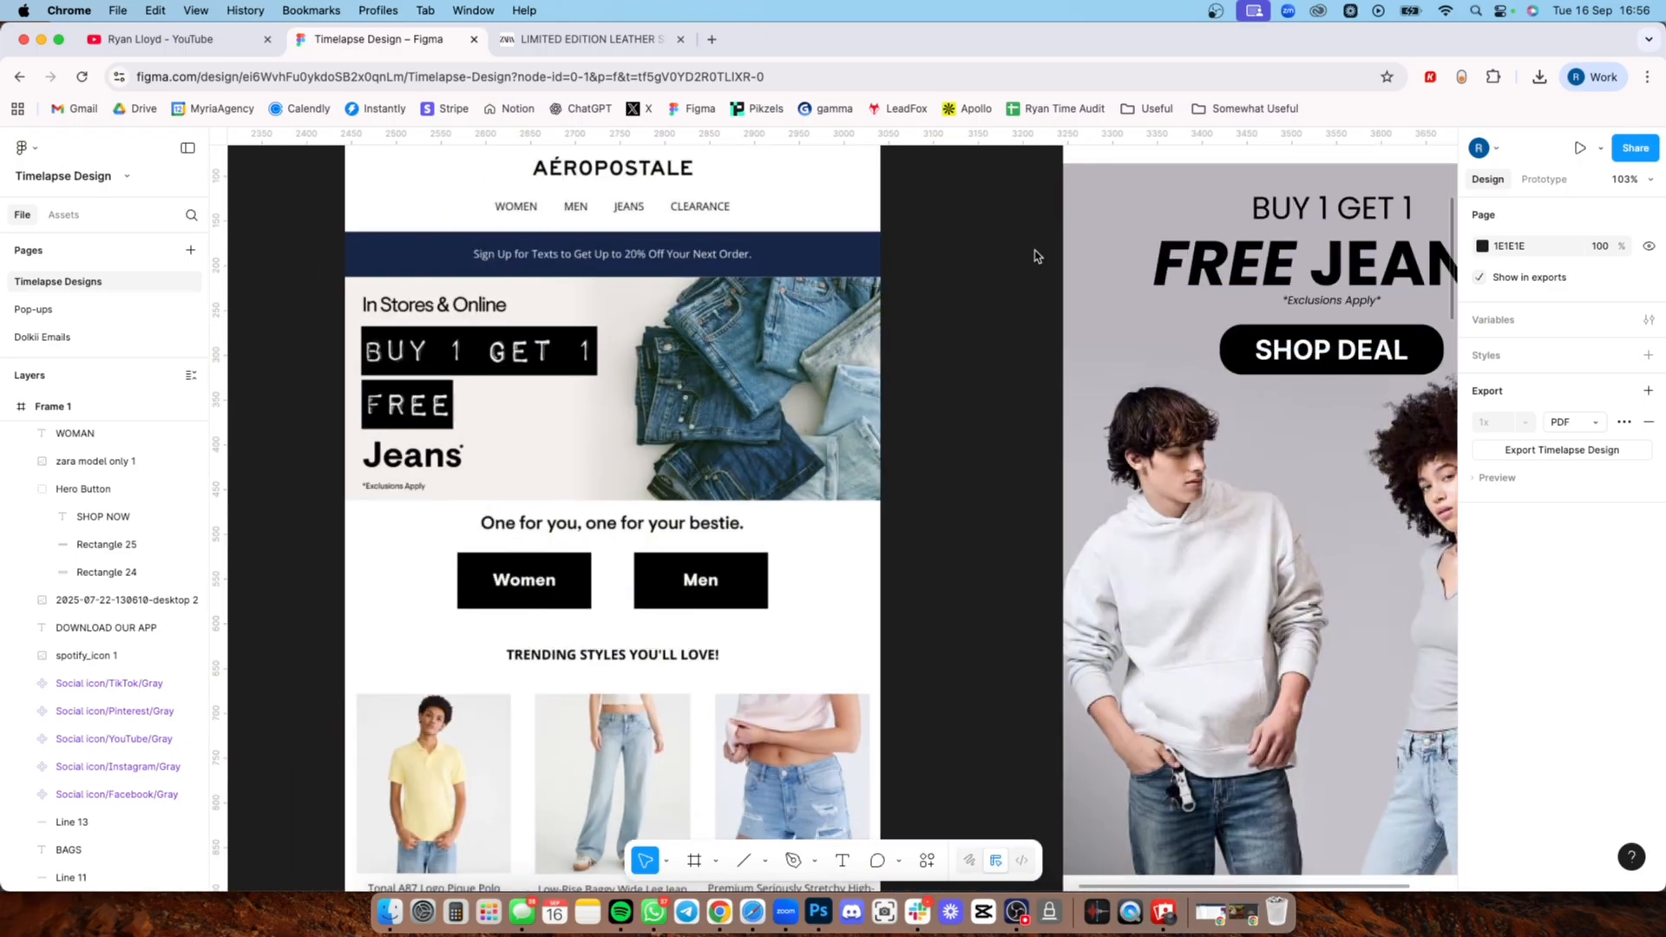
# Step: Examine the Aéropostale email's product grid, Clearance banner and app banner alongside the product sections in Frame 2
pyautogui.scroll(-5, 791, 299)
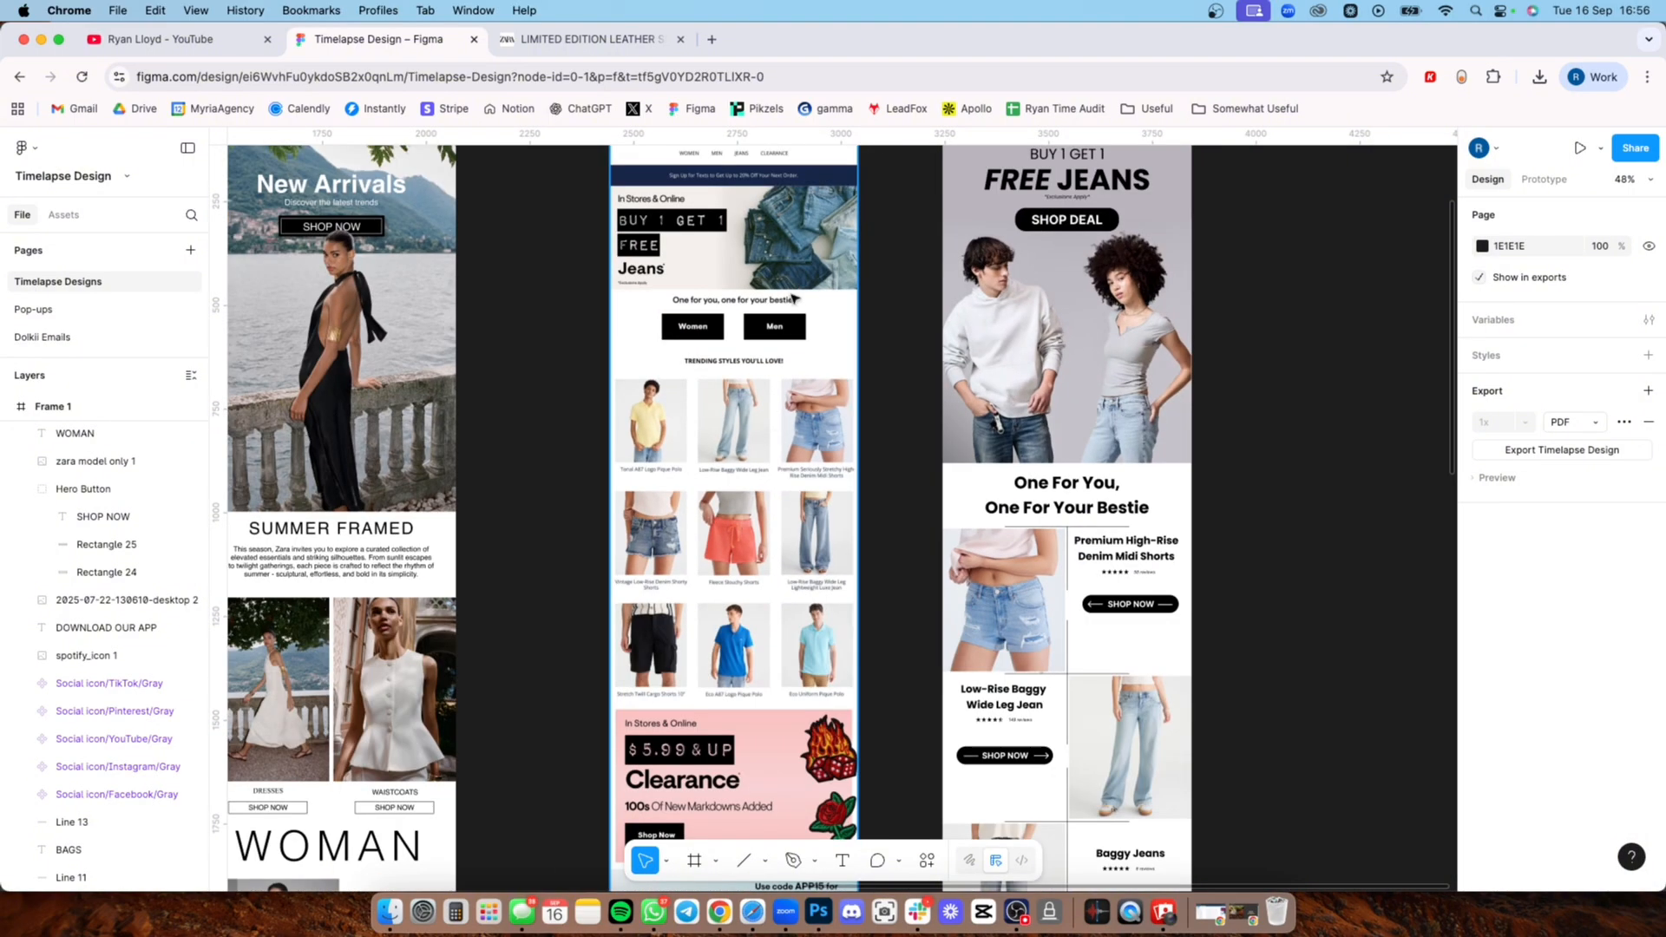
pyautogui.scroll(-2, 793, 298)
pyautogui.scroll(-4, 792, 298)
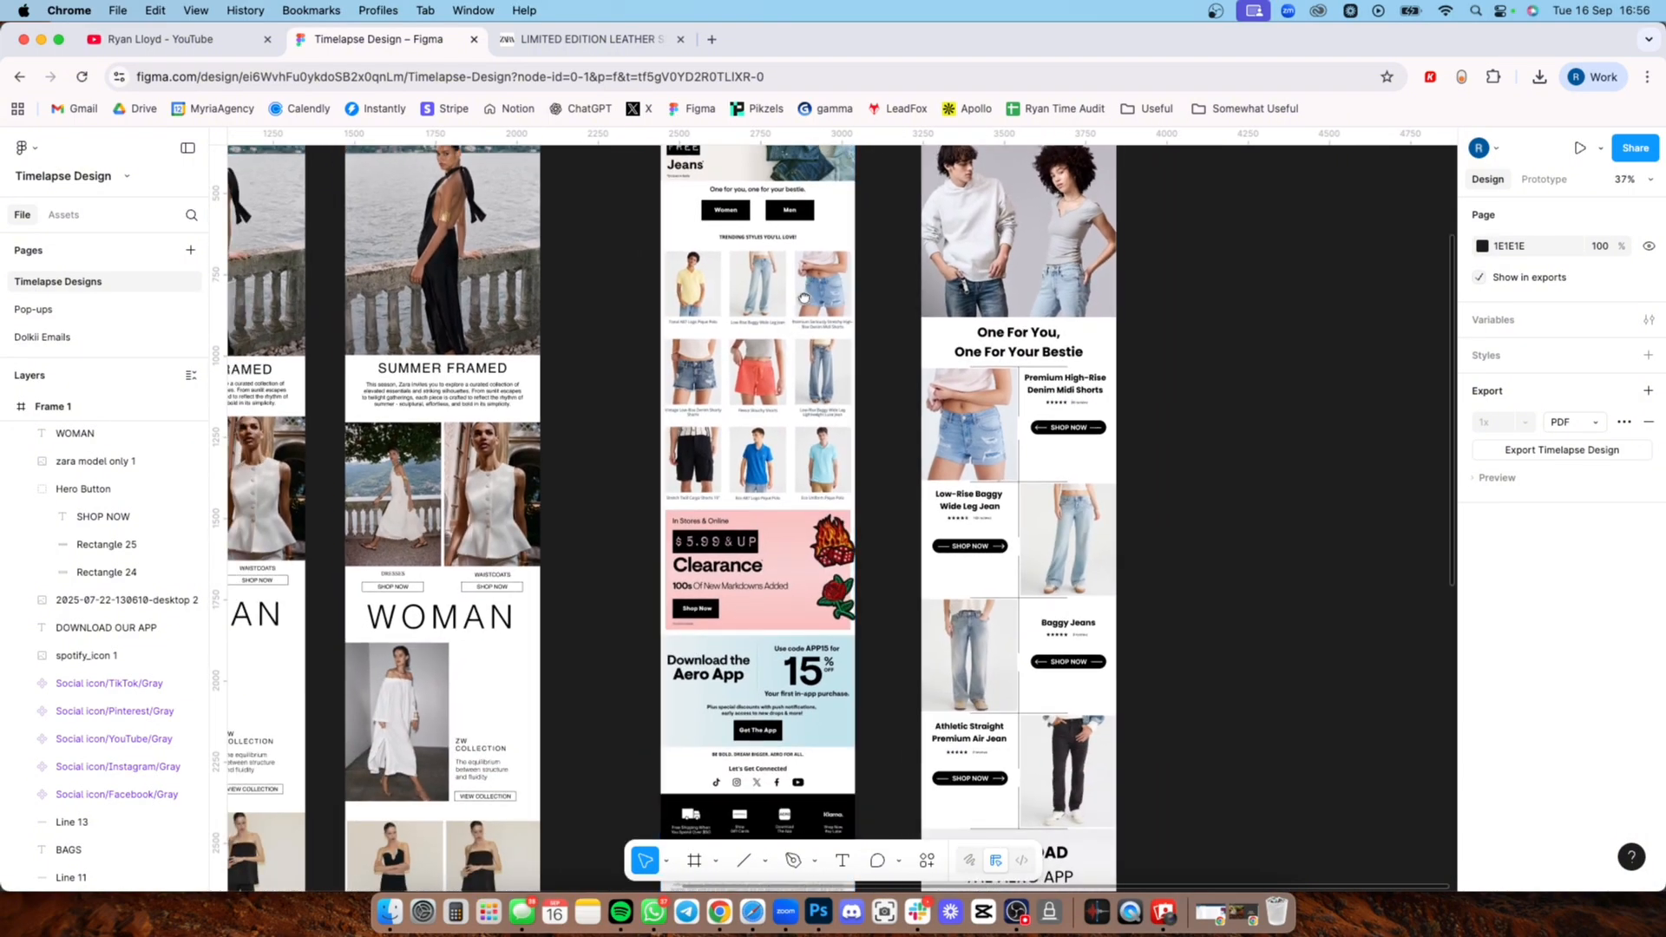
pyautogui.scroll(2, 803, 298)
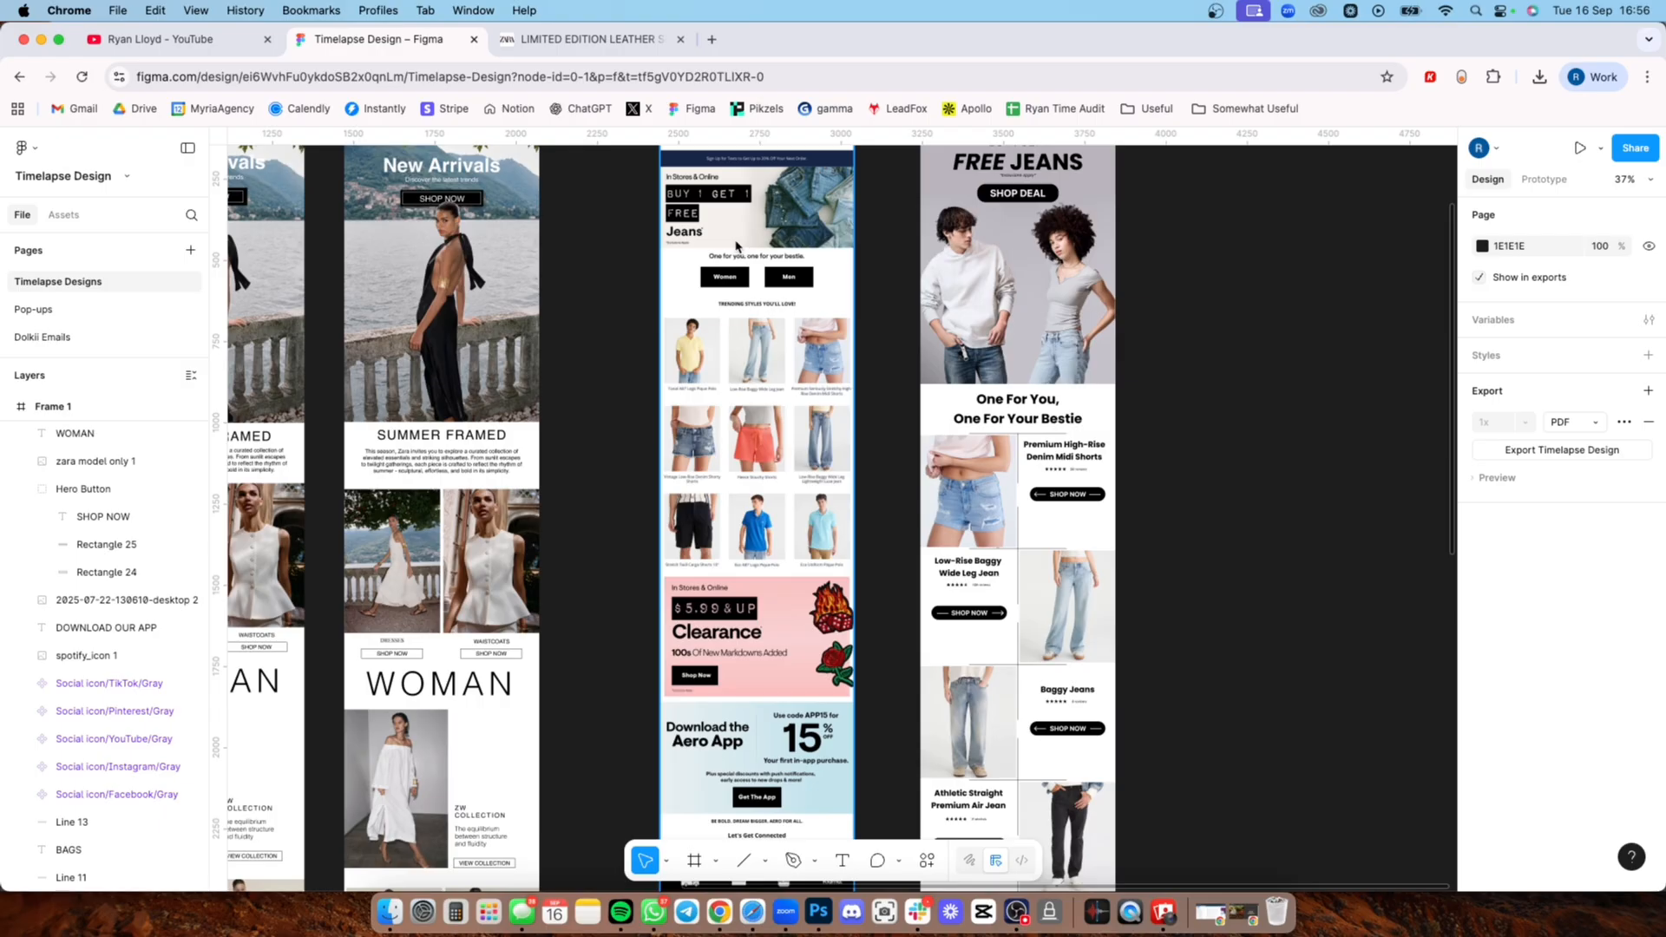
pyautogui.moveTo(733, 223); pyautogui.dragTo(731, 322)
pyautogui.moveTo(849, 347); pyautogui.dragTo(849, 254)
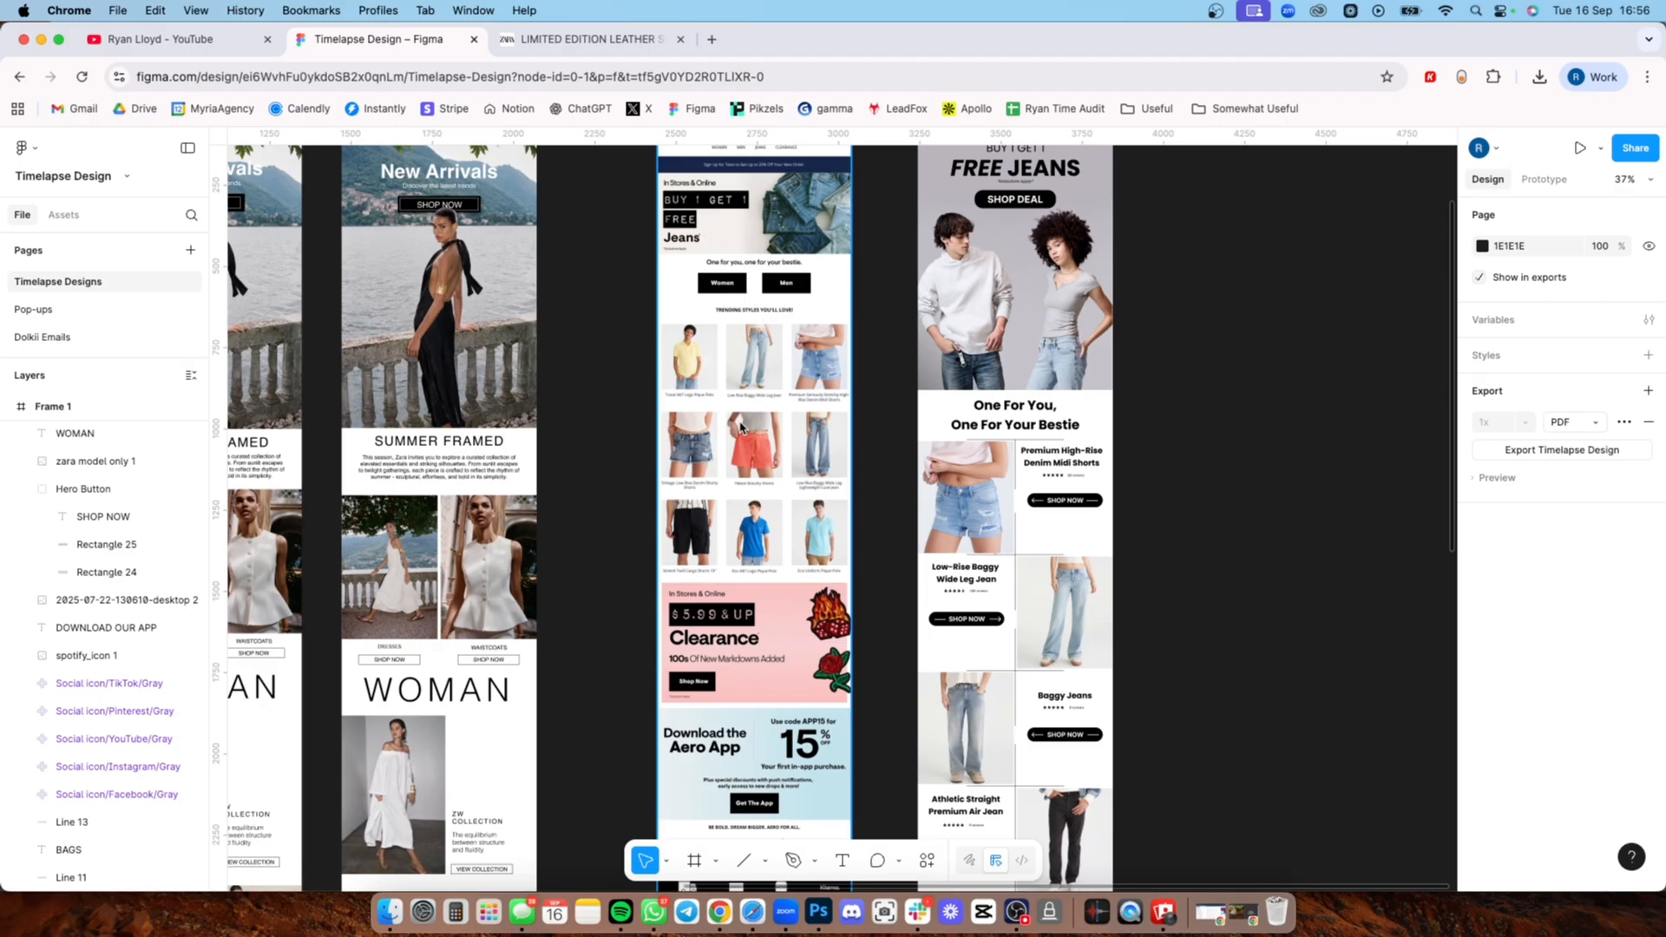
pyautogui.scroll(10, 742, 430)
pyautogui.scroll(-5, 658, 390)
pyautogui.hscroll(3, 659, 390)
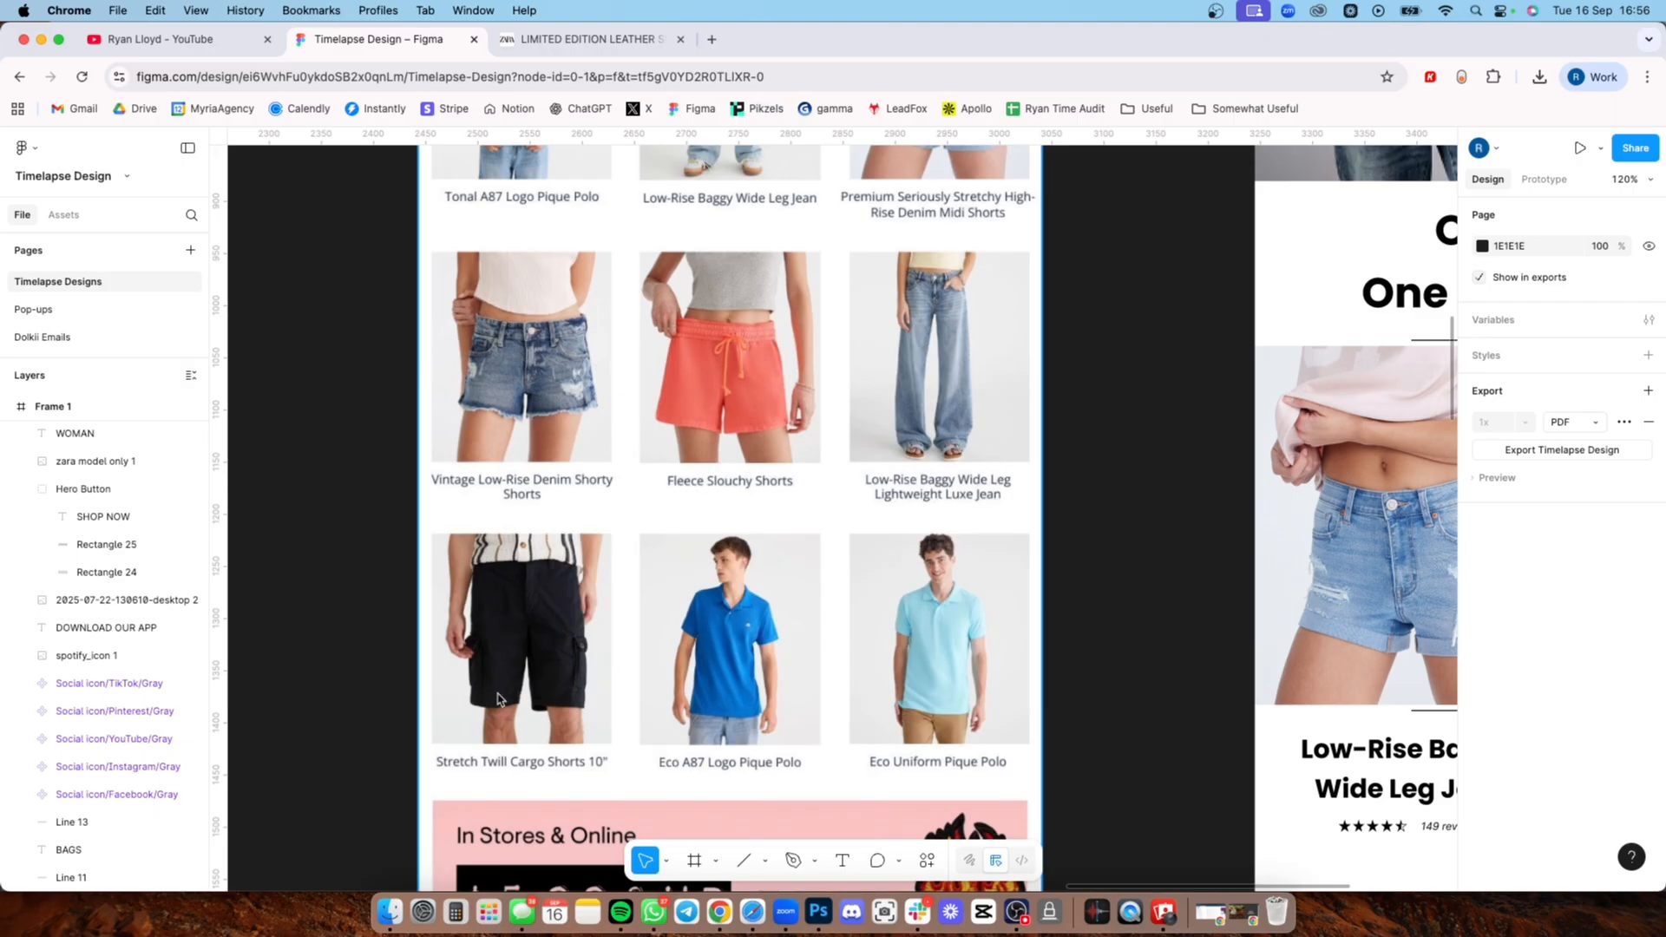
pyautogui.scroll(-5, 516, 672)
pyautogui.scroll(-5, 515, 668)
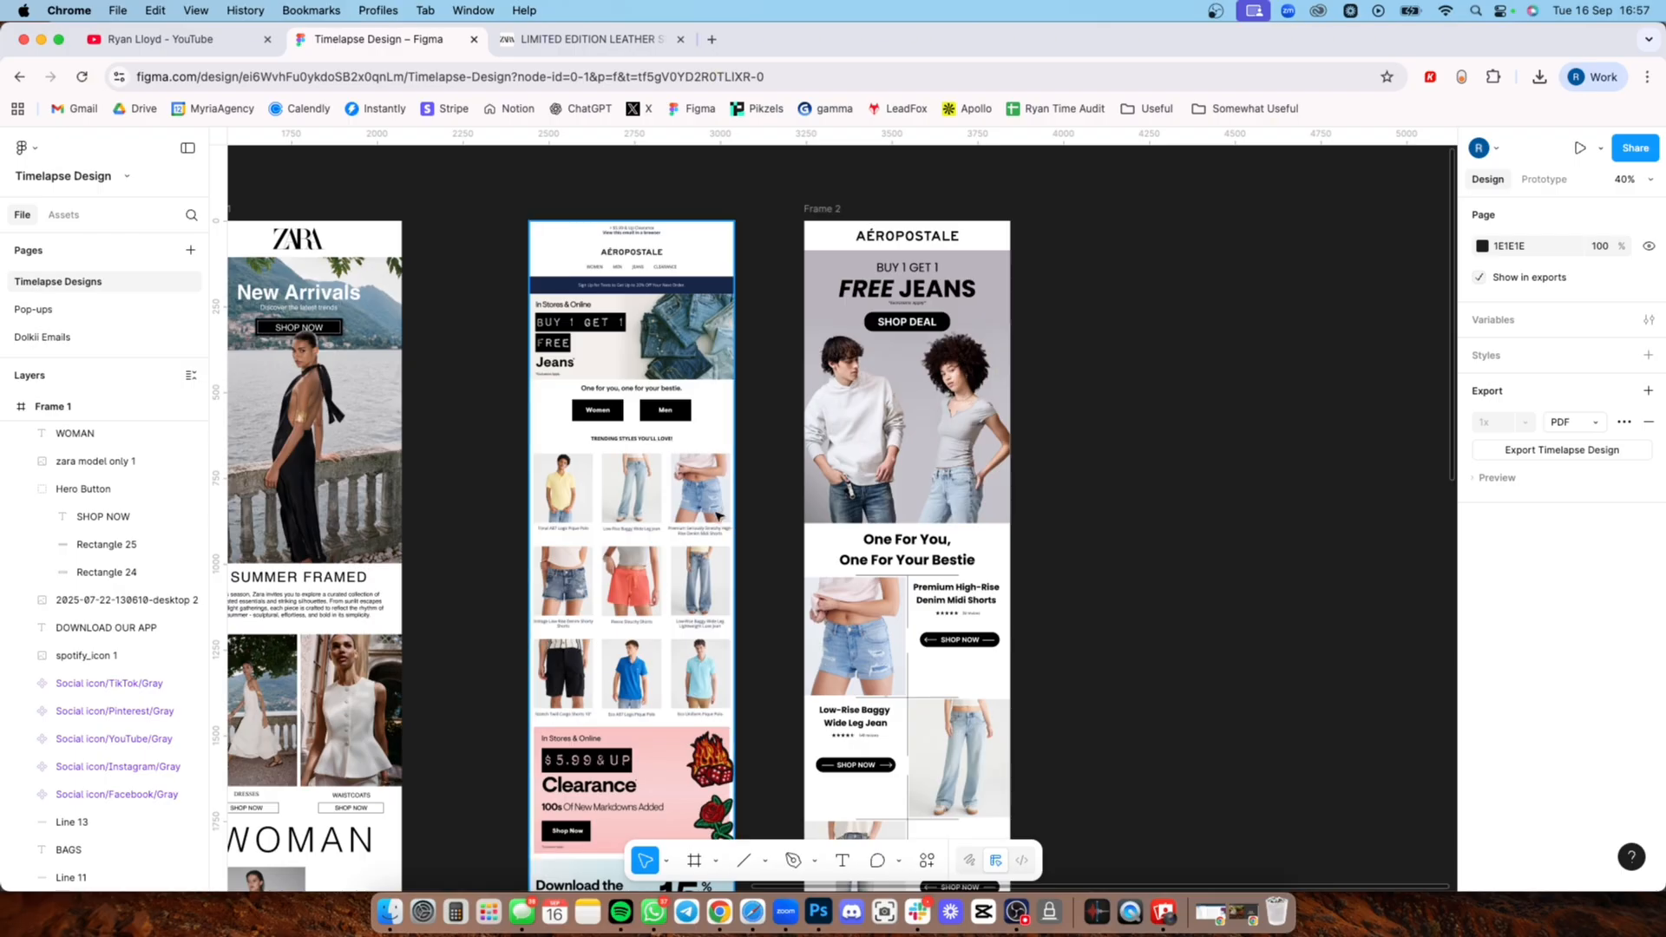
pyautogui.scroll(-2, 694, 490)
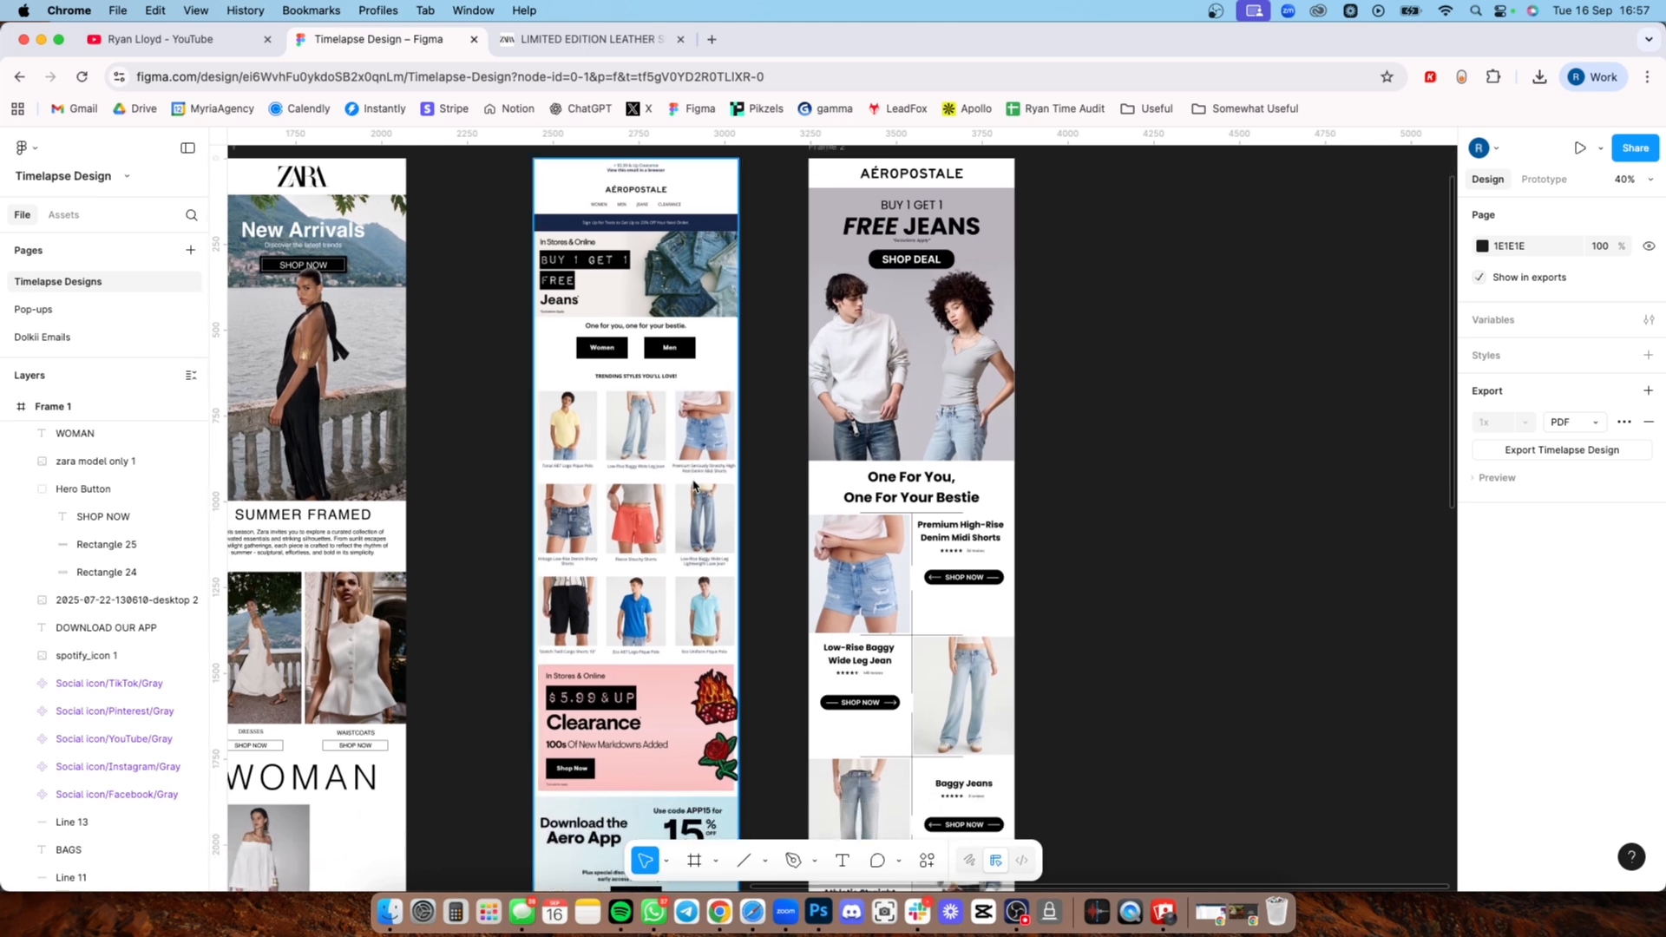
pyautogui.scroll(-5, 625, 525)
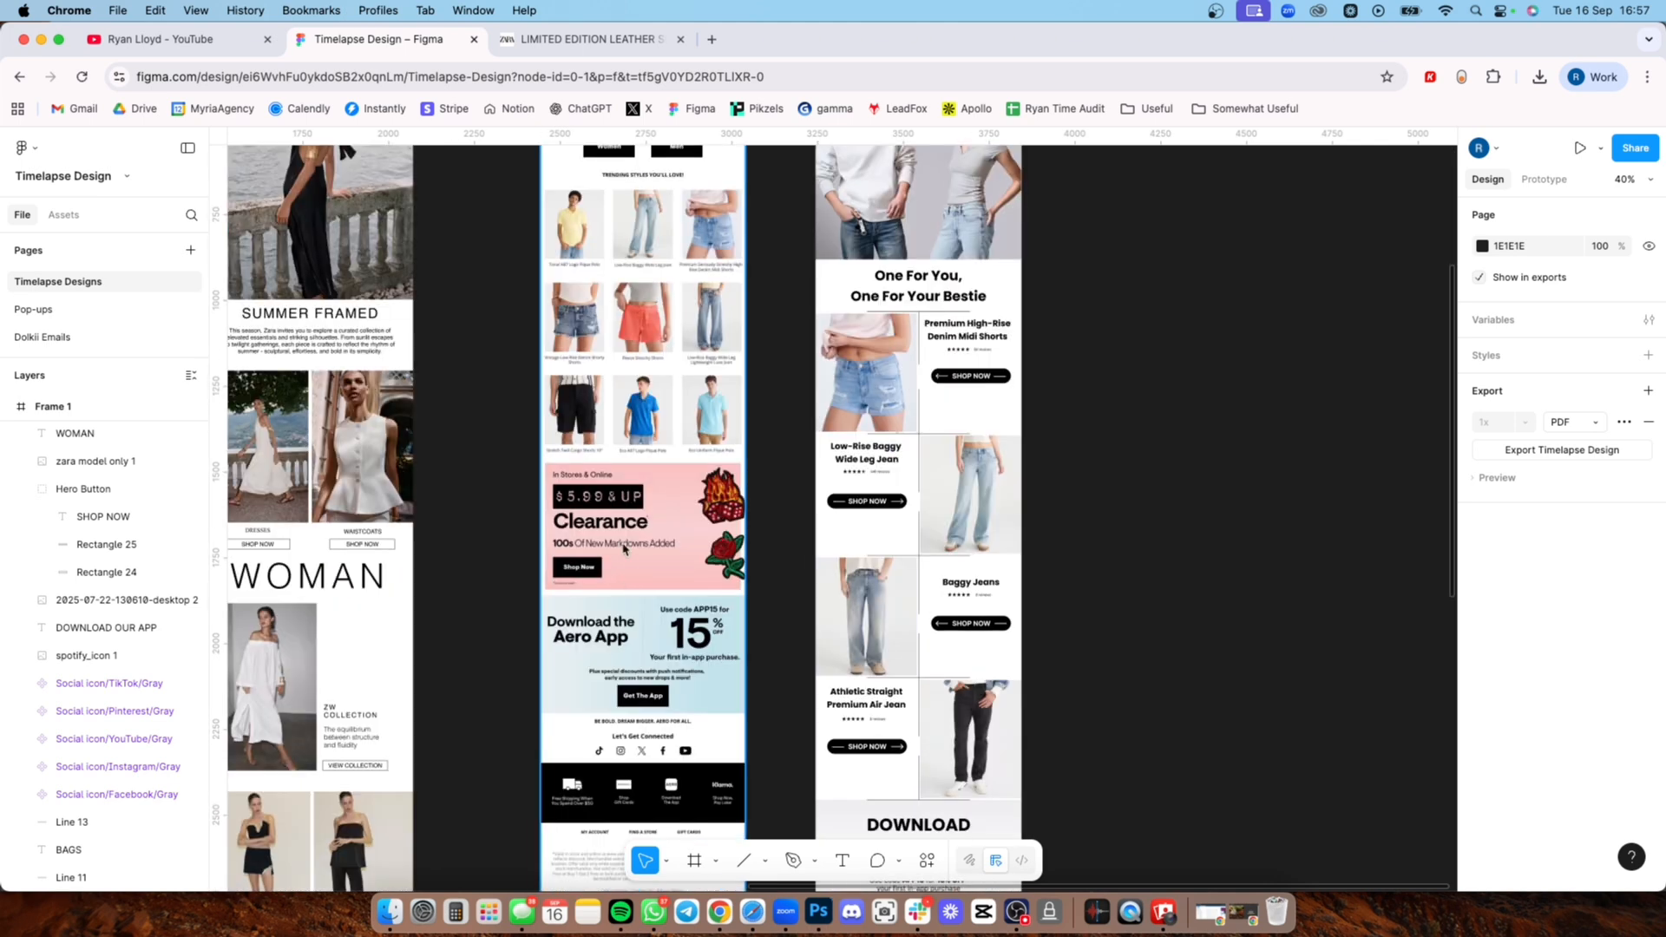
# Step: Compare the original Aéropostale email's Clearance banner, app banner and footer with the product rows and app download section in Frame 2
pyautogui.scroll(-4, 642, 533)
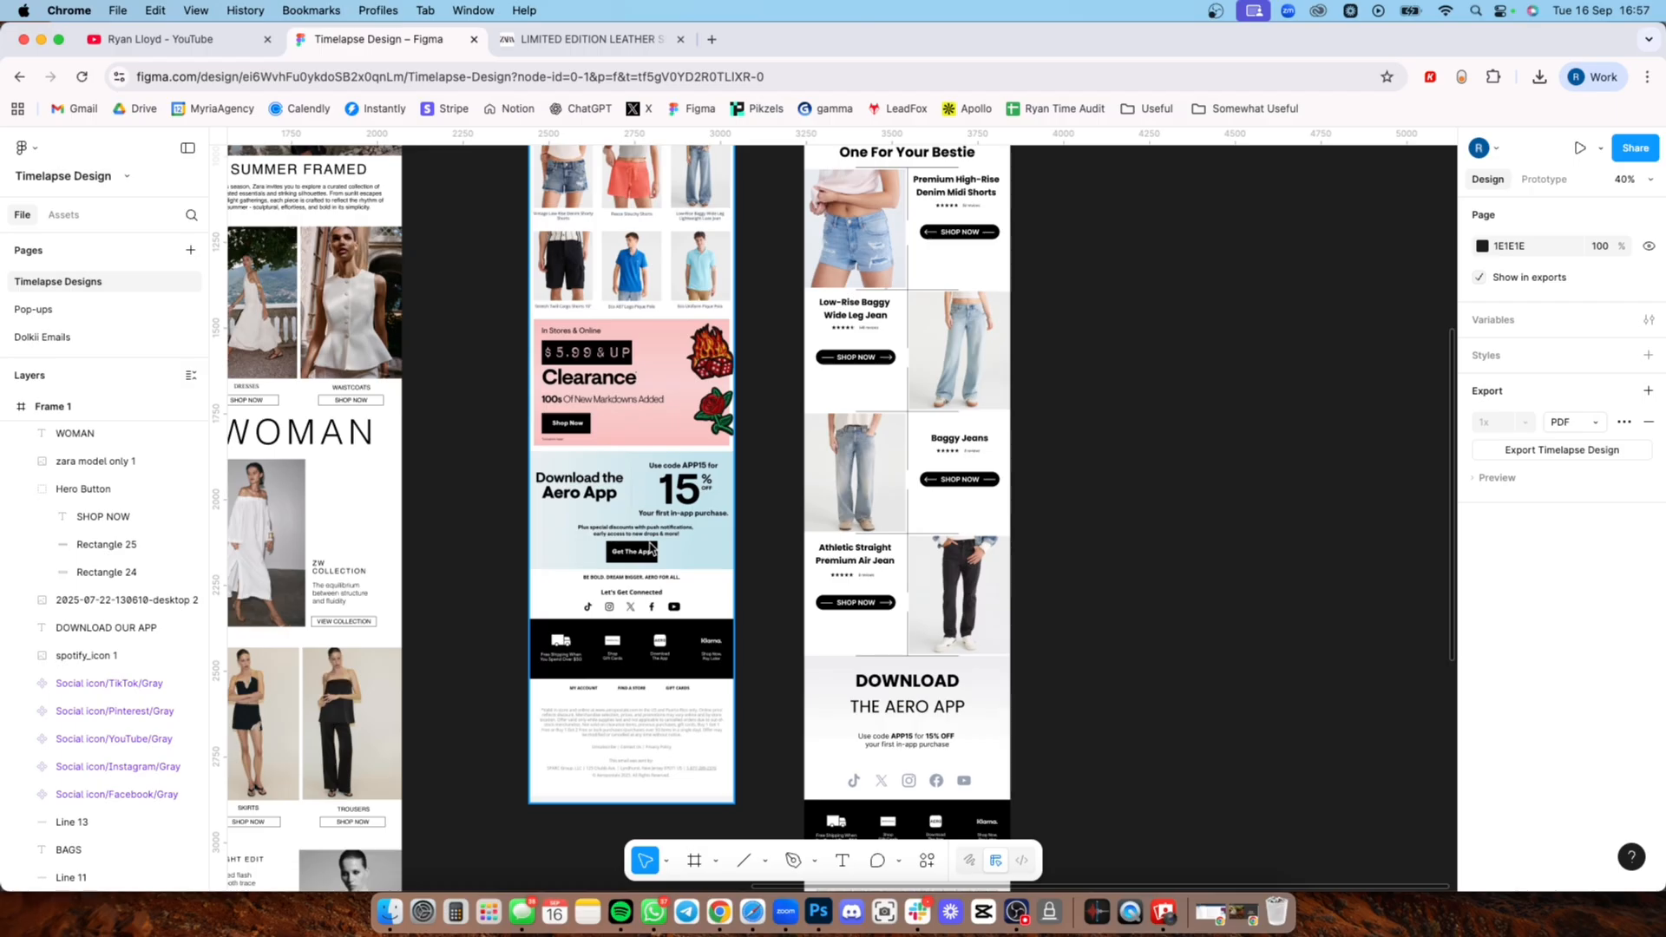
pyautogui.scroll(9, 799, 468)
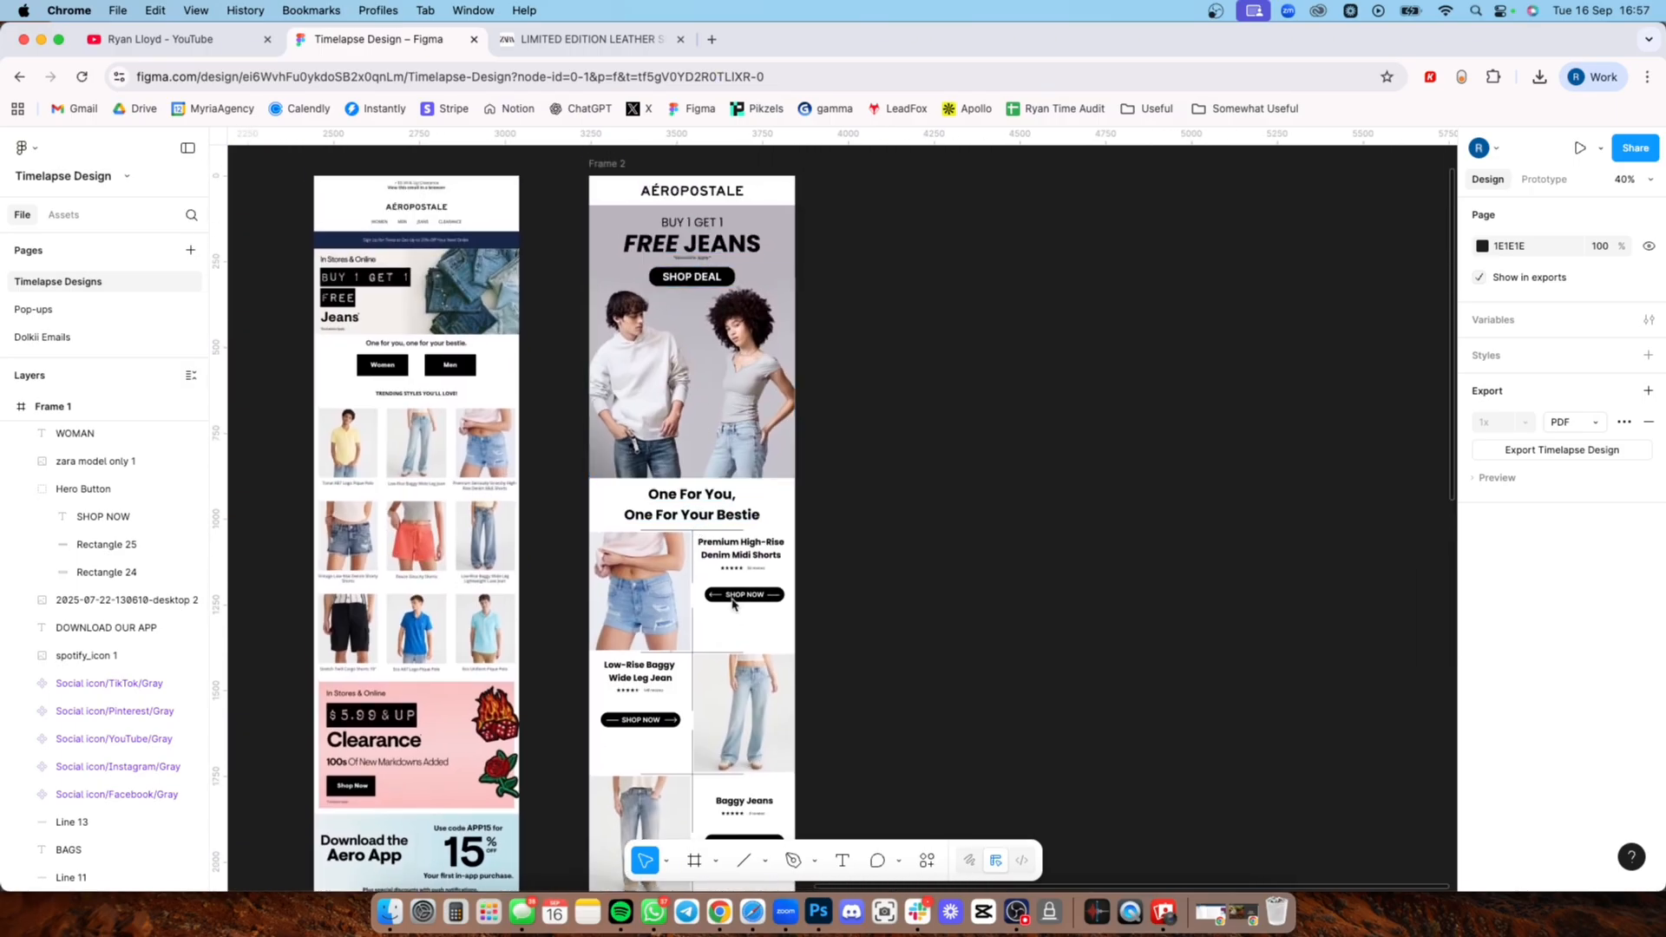
pyautogui.scroll(-2, 713, 564)
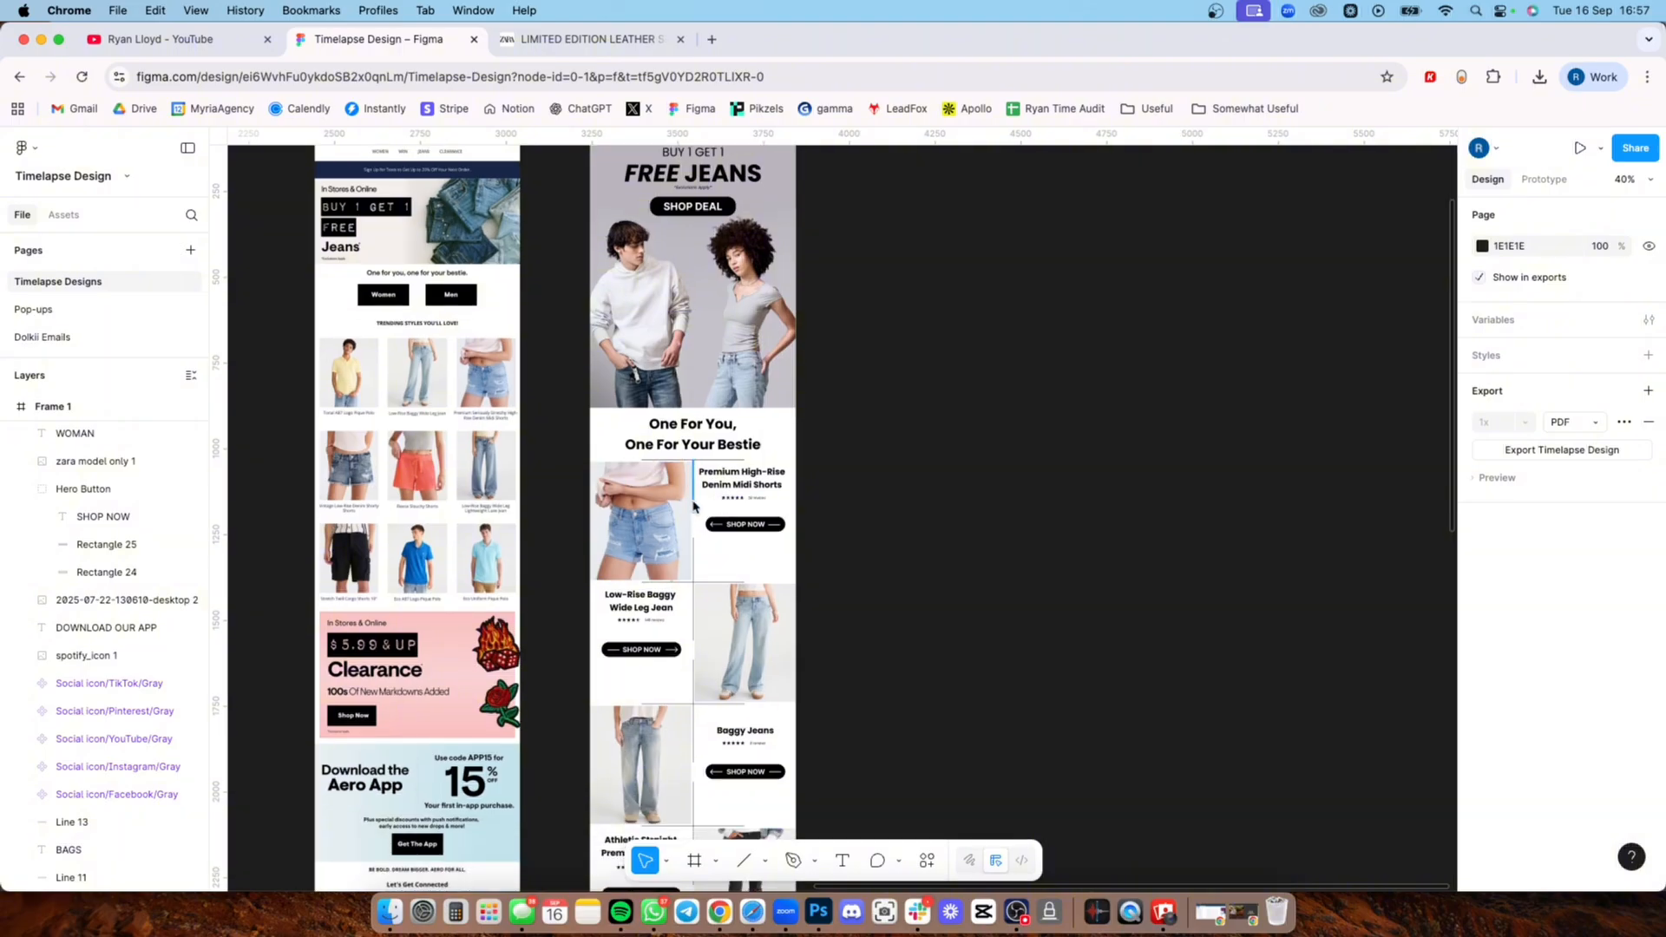
pyautogui.scroll(-5, 694, 521)
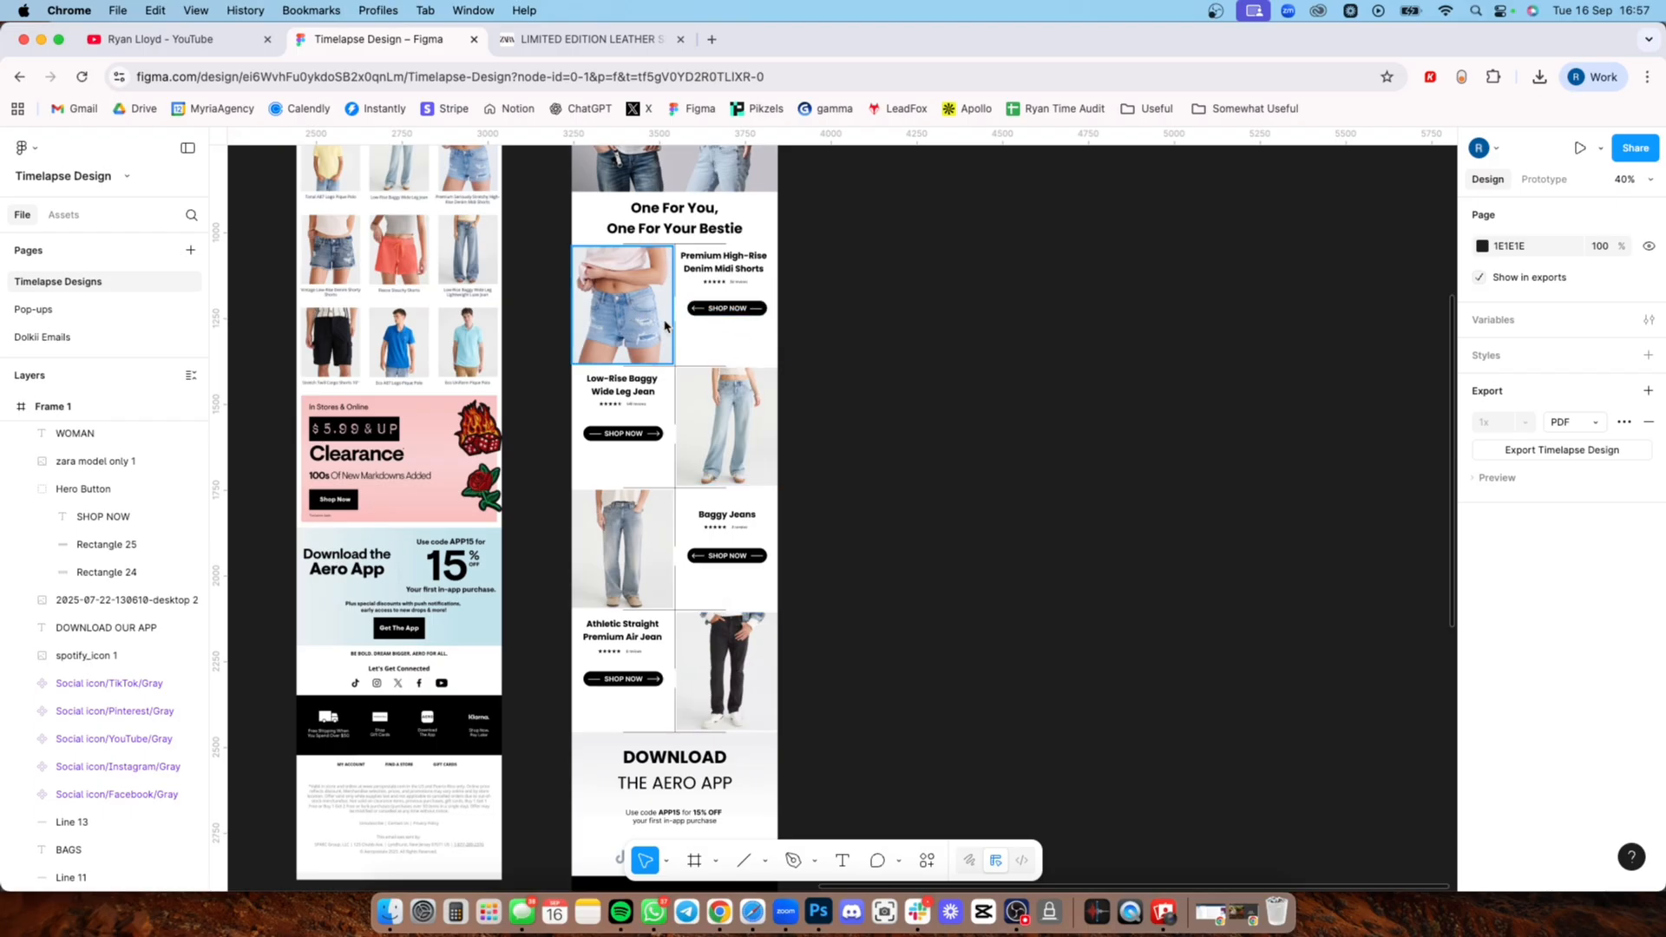
pyautogui.scroll(5, 685, 297)
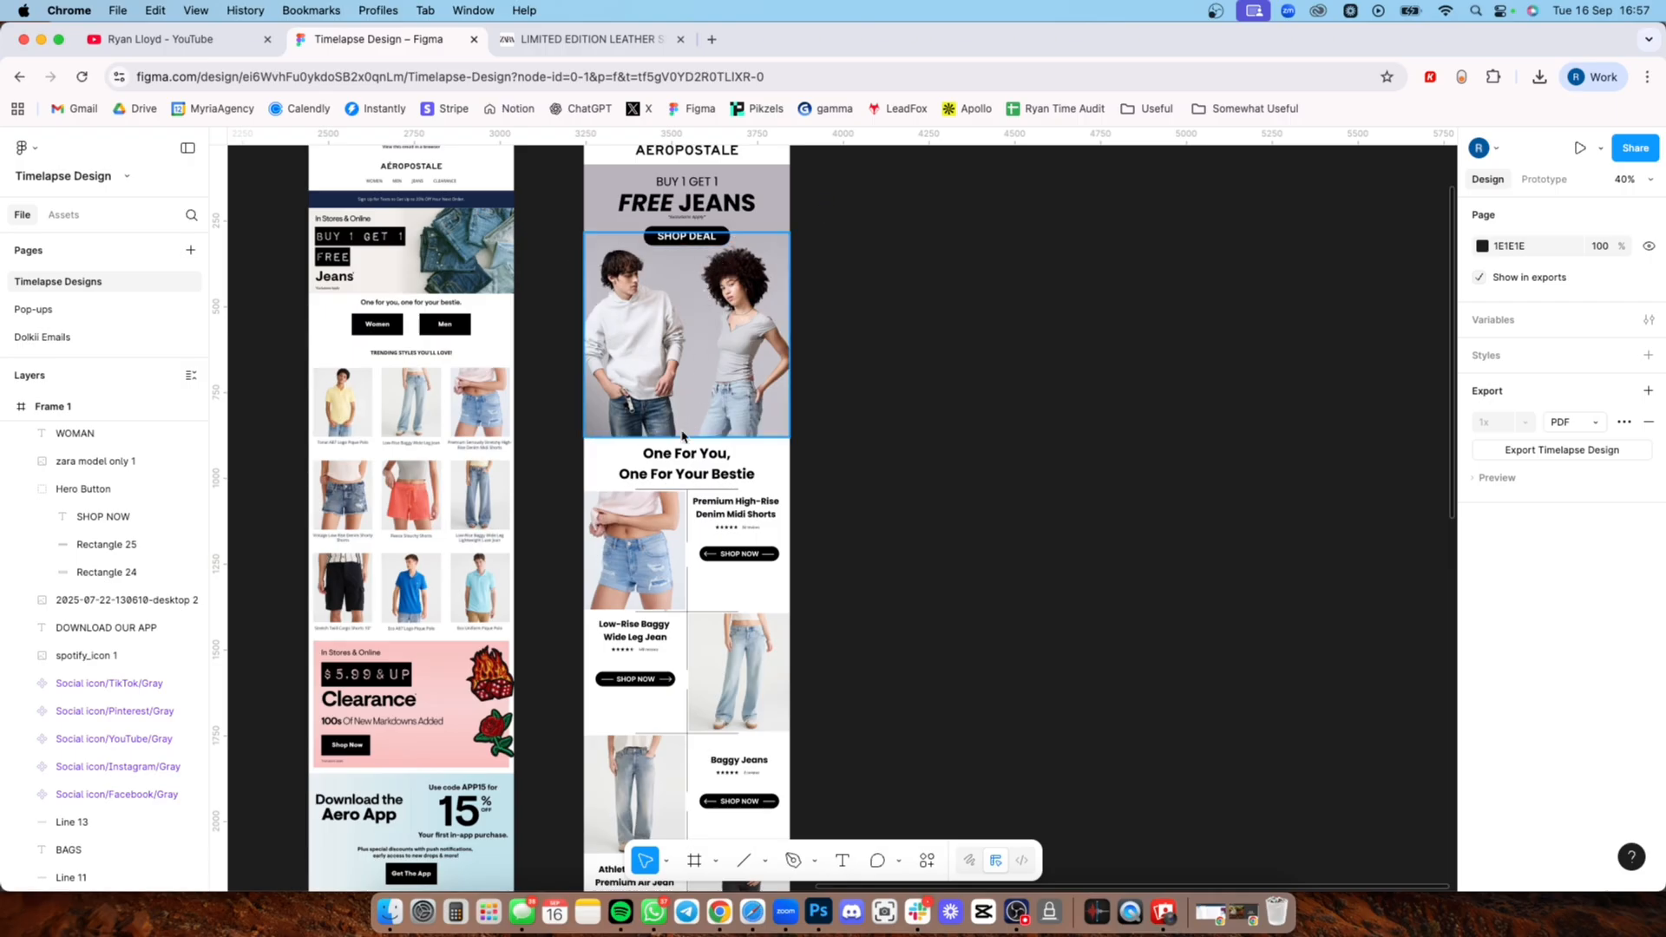
pyautogui.scroll(-6, 694, 364)
pyautogui.scroll(-5, 685, 399)
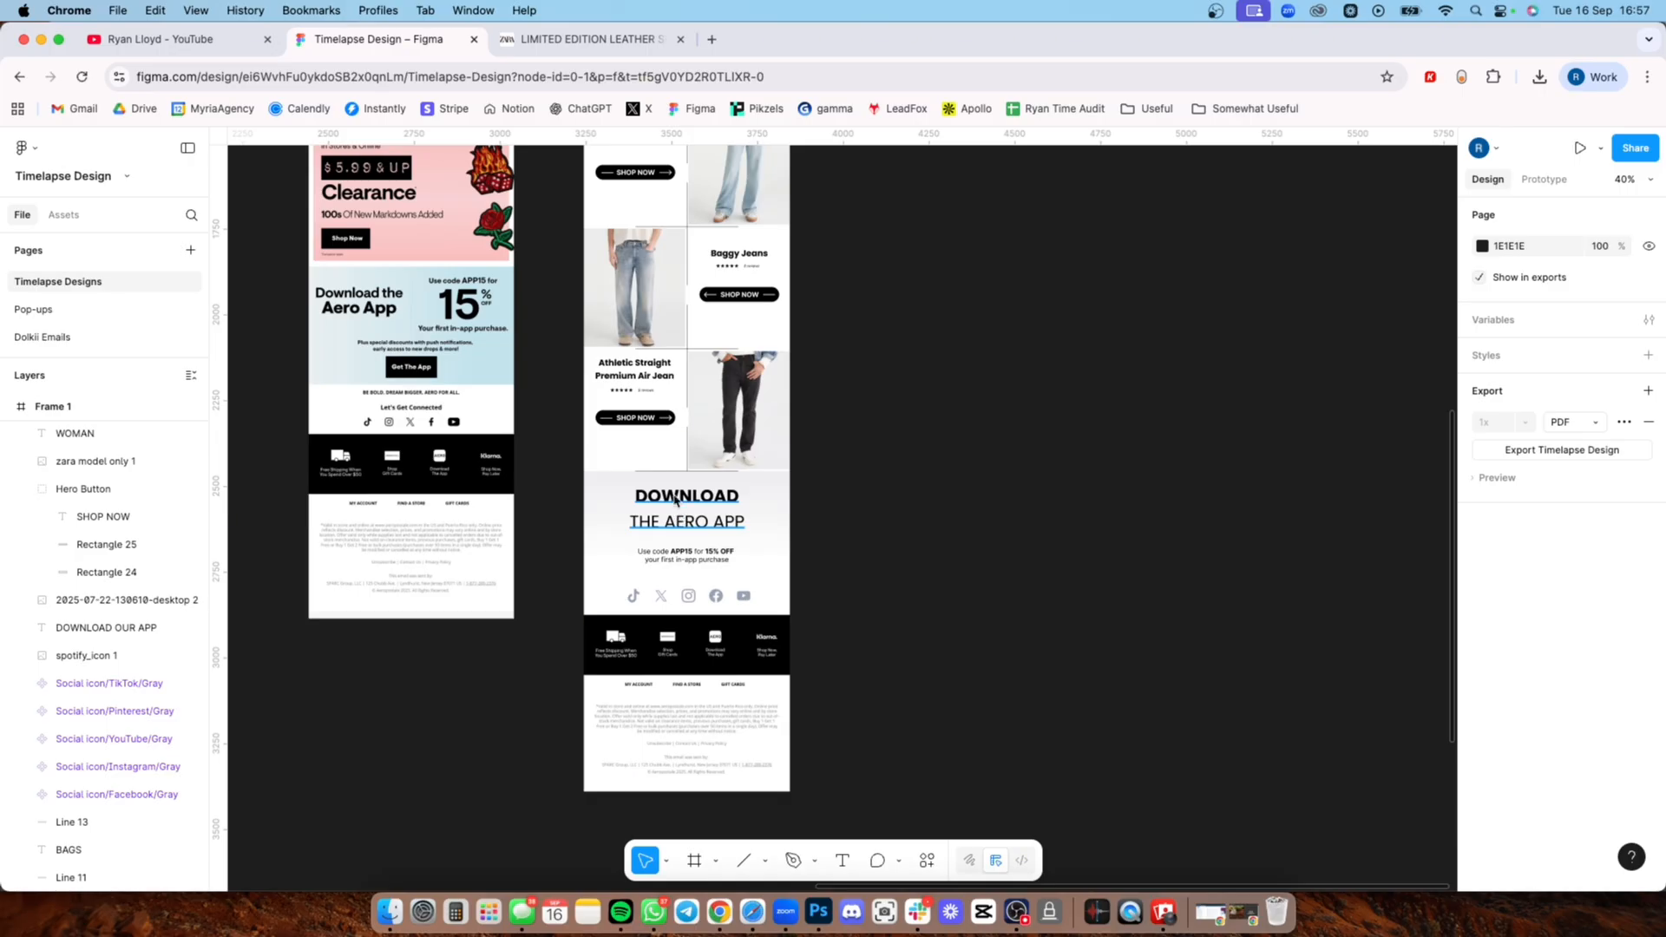
# Step: Examine the Frame 2 redesign from the Free Jeans hero through the product rows to the social icons and footer
pyautogui.scroll(5, 683, 520)
pyautogui.scroll(5, 693, 609)
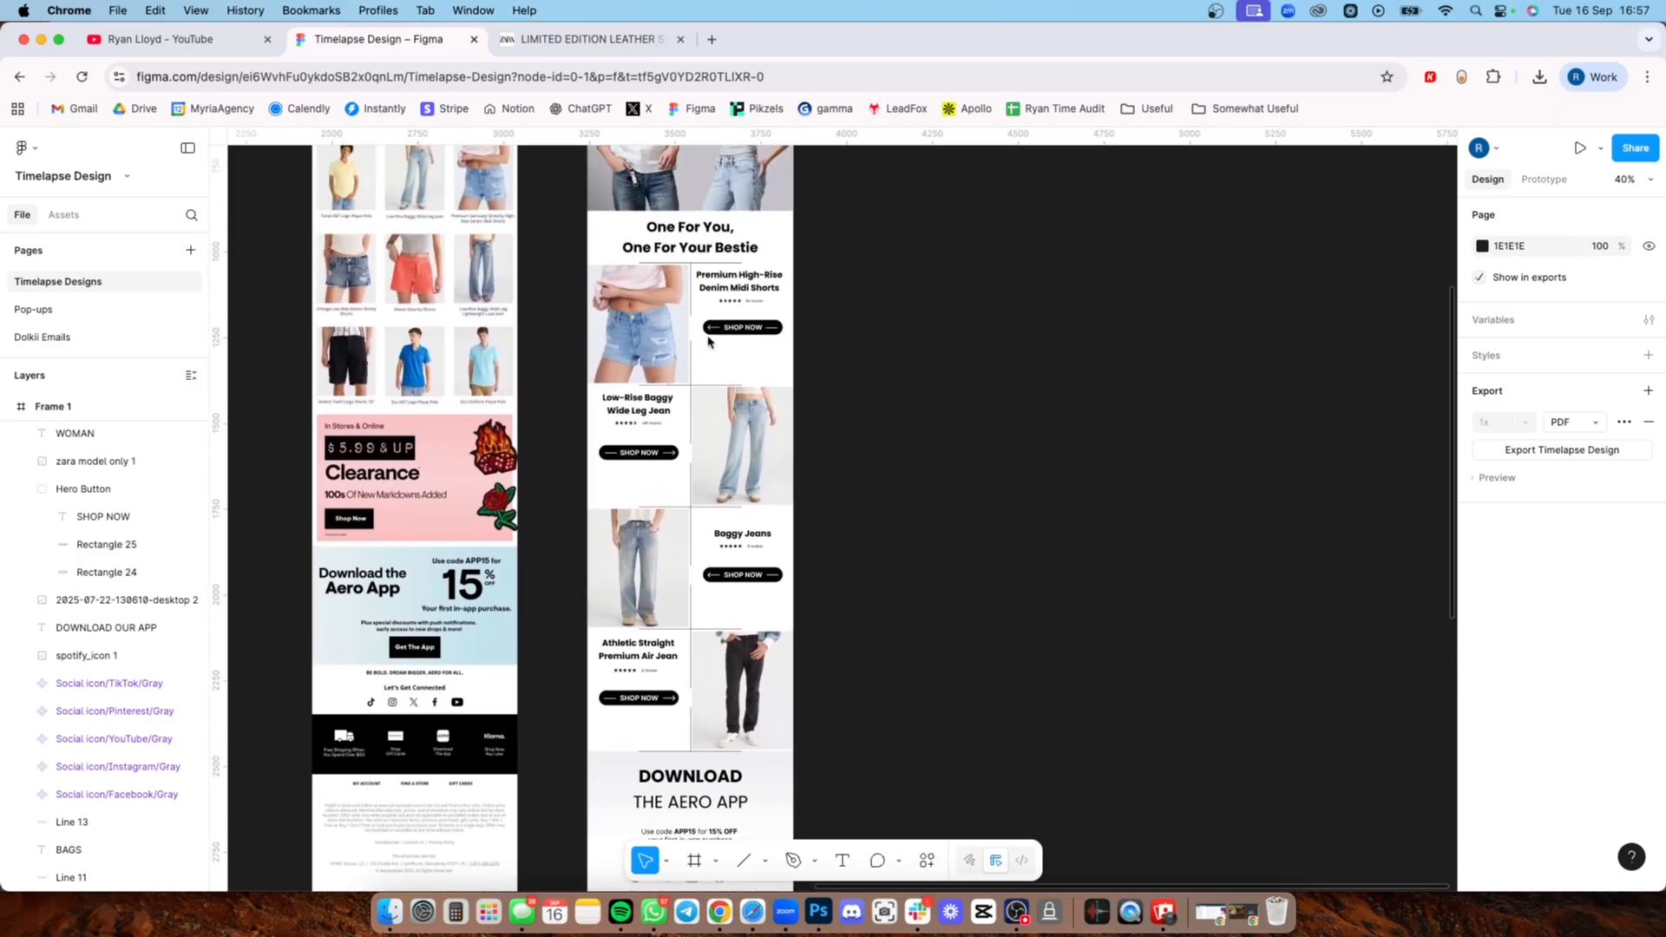
pyautogui.scroll(2, 776, 248)
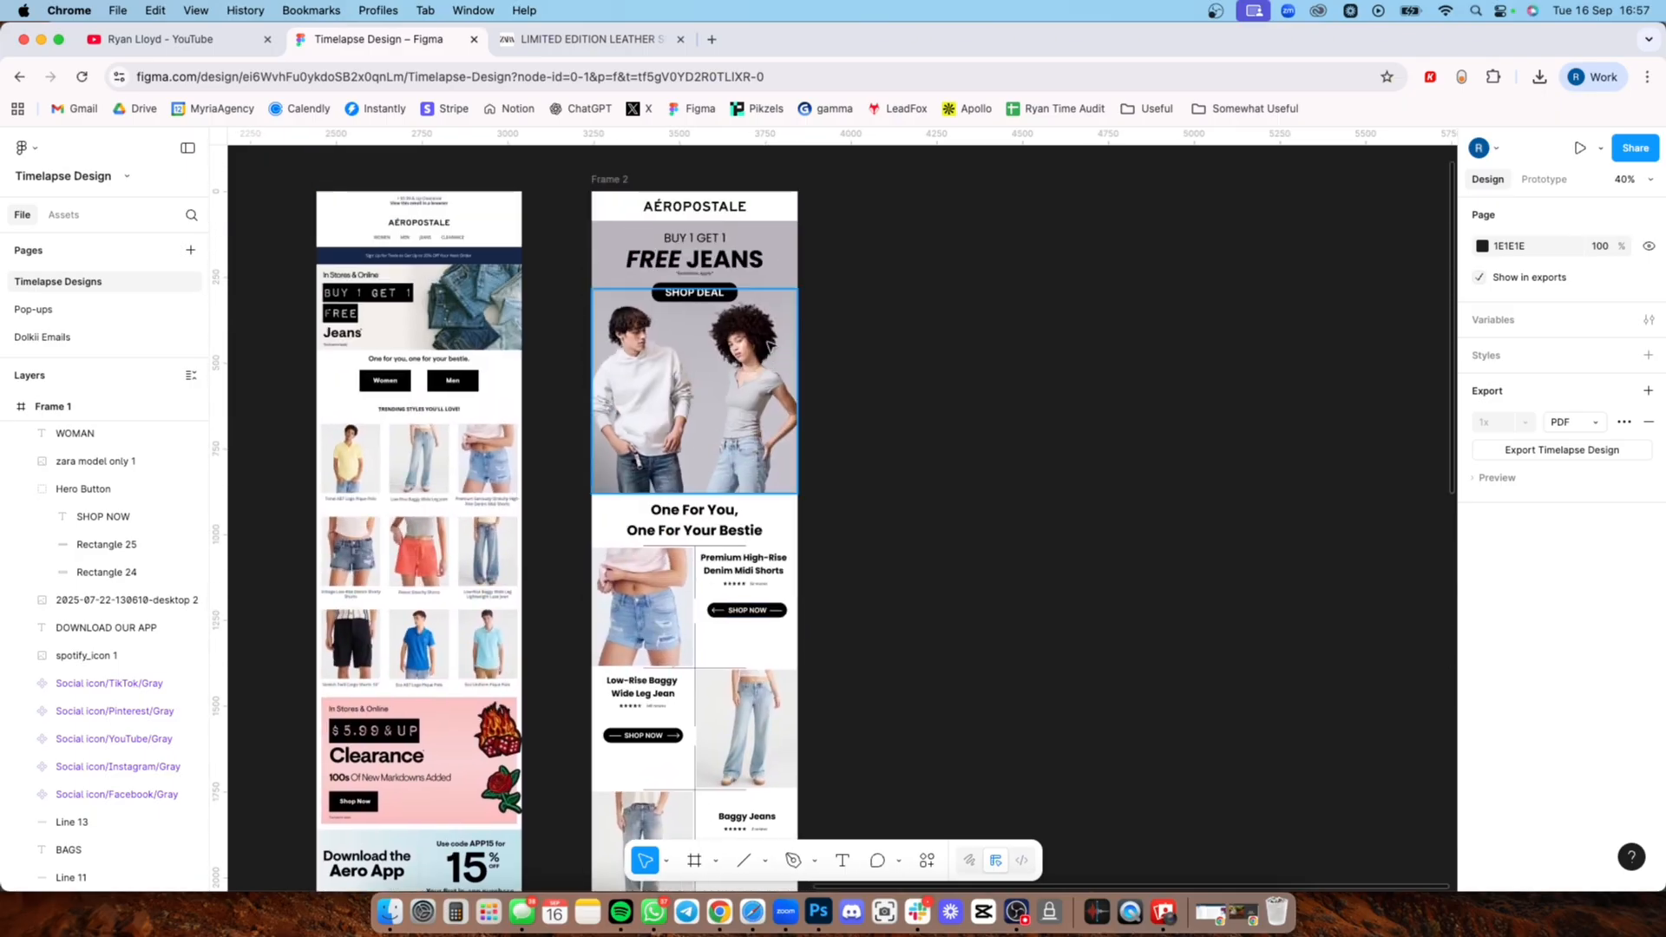
pyautogui.scroll(-8, 718, 134)
pyautogui.scroll(-4, 718, 135)
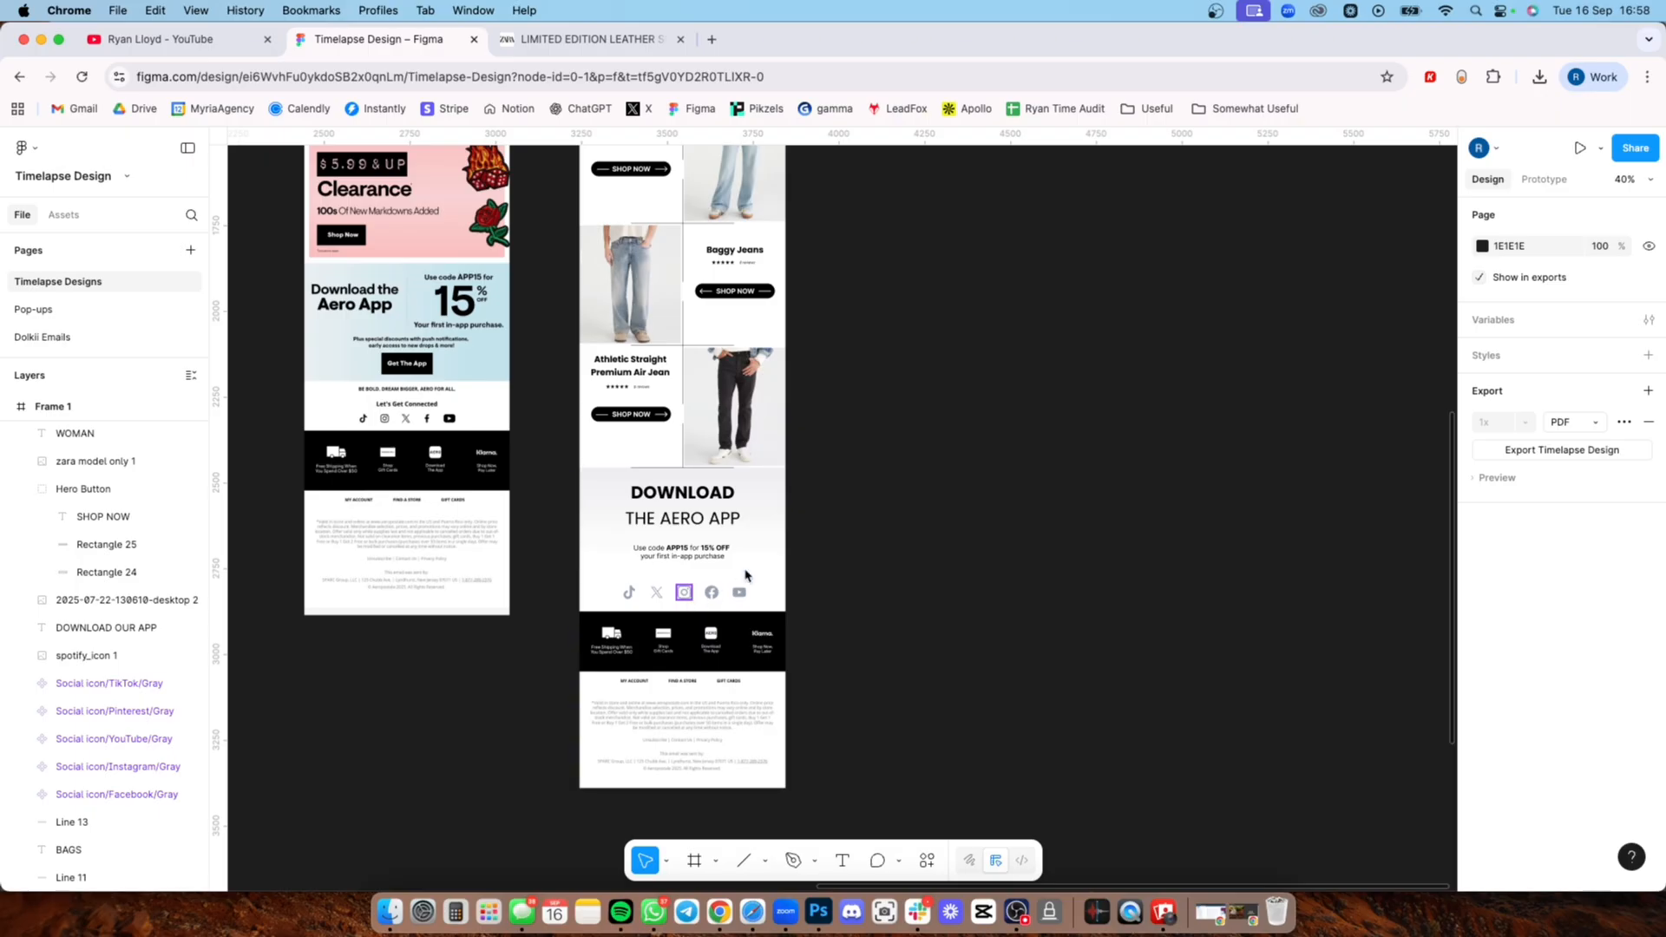
pyautogui.scroll(10, 748, 578)
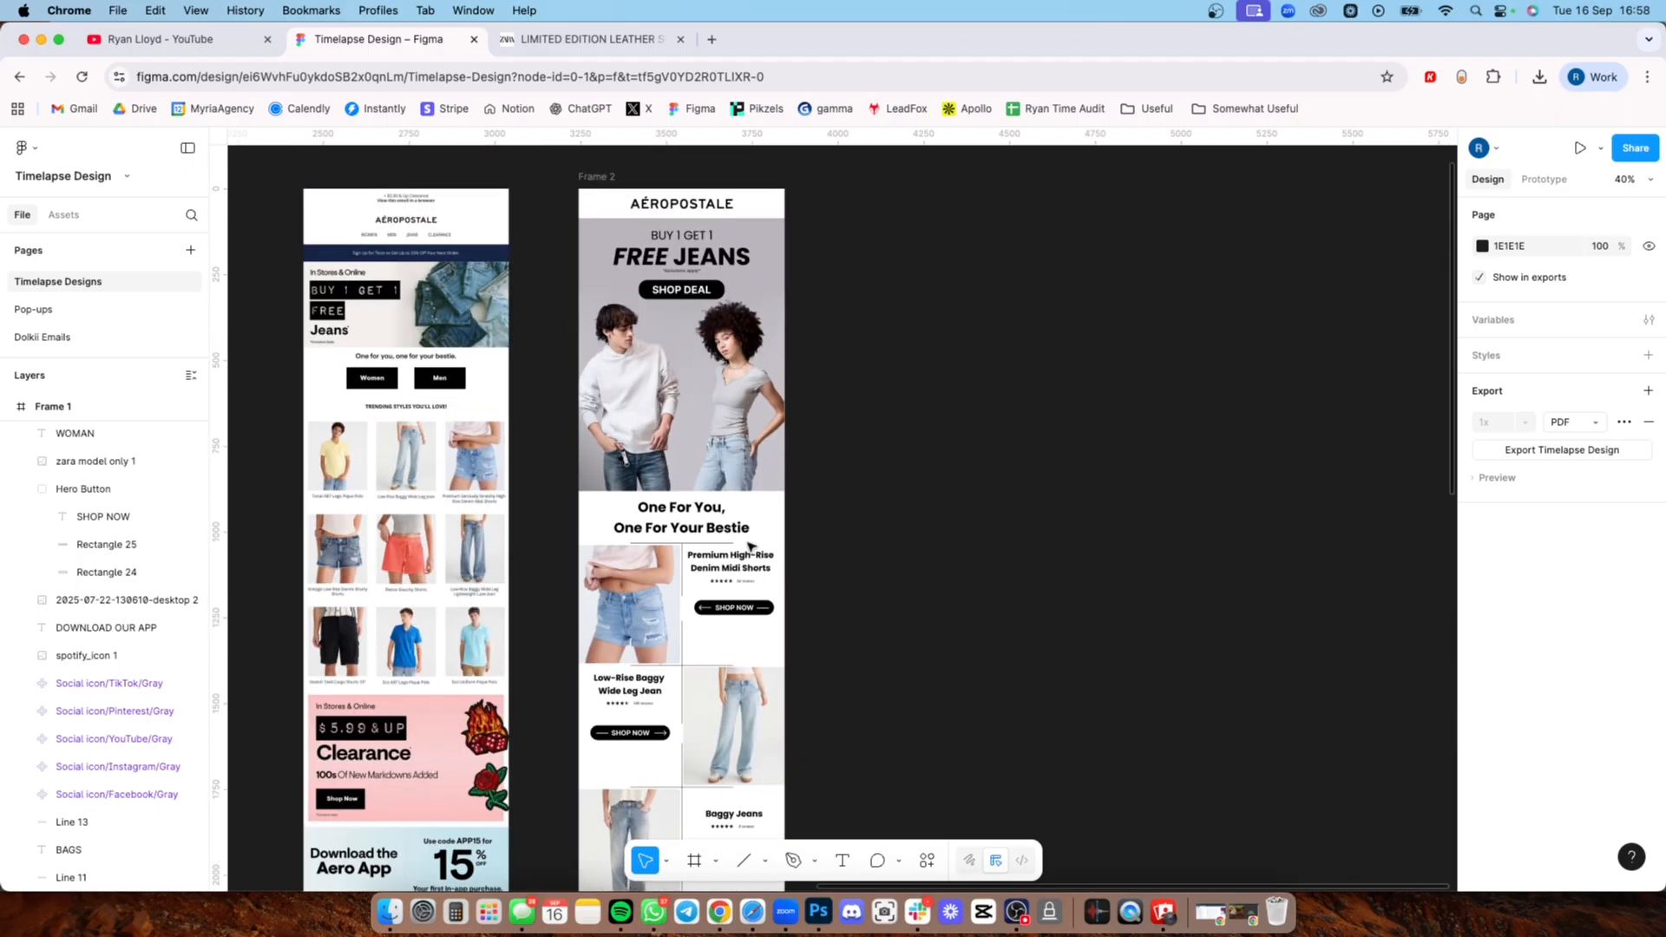
pyautogui.scroll(-7, 750, 545)
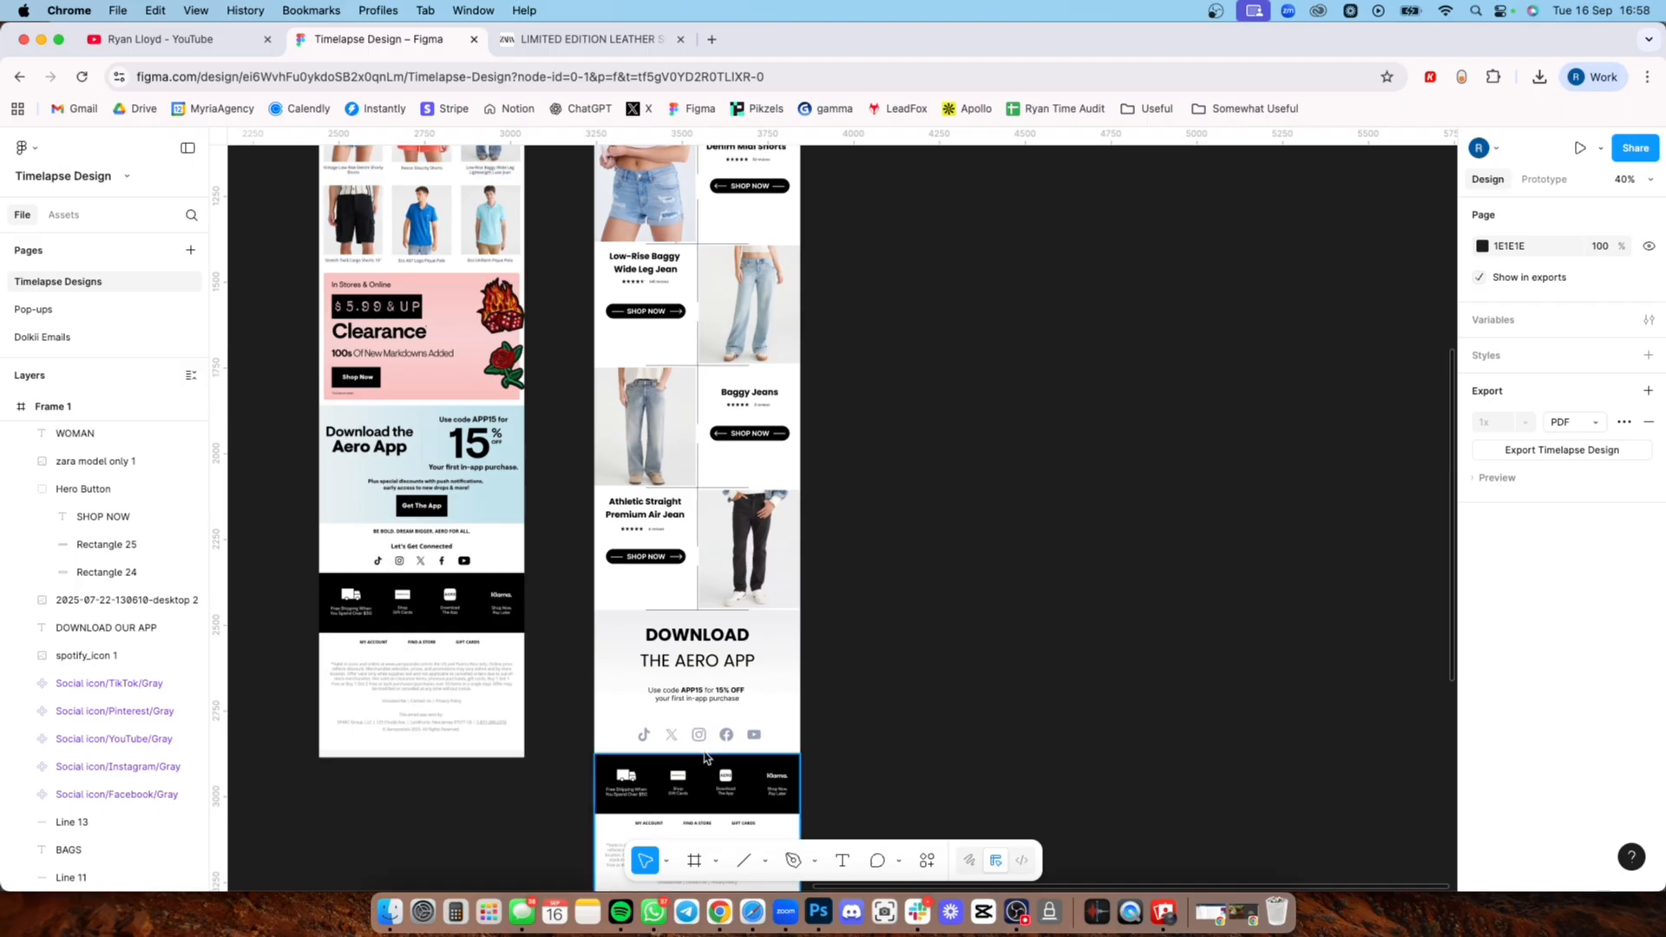
pyautogui.scroll(5, 1015, 595)
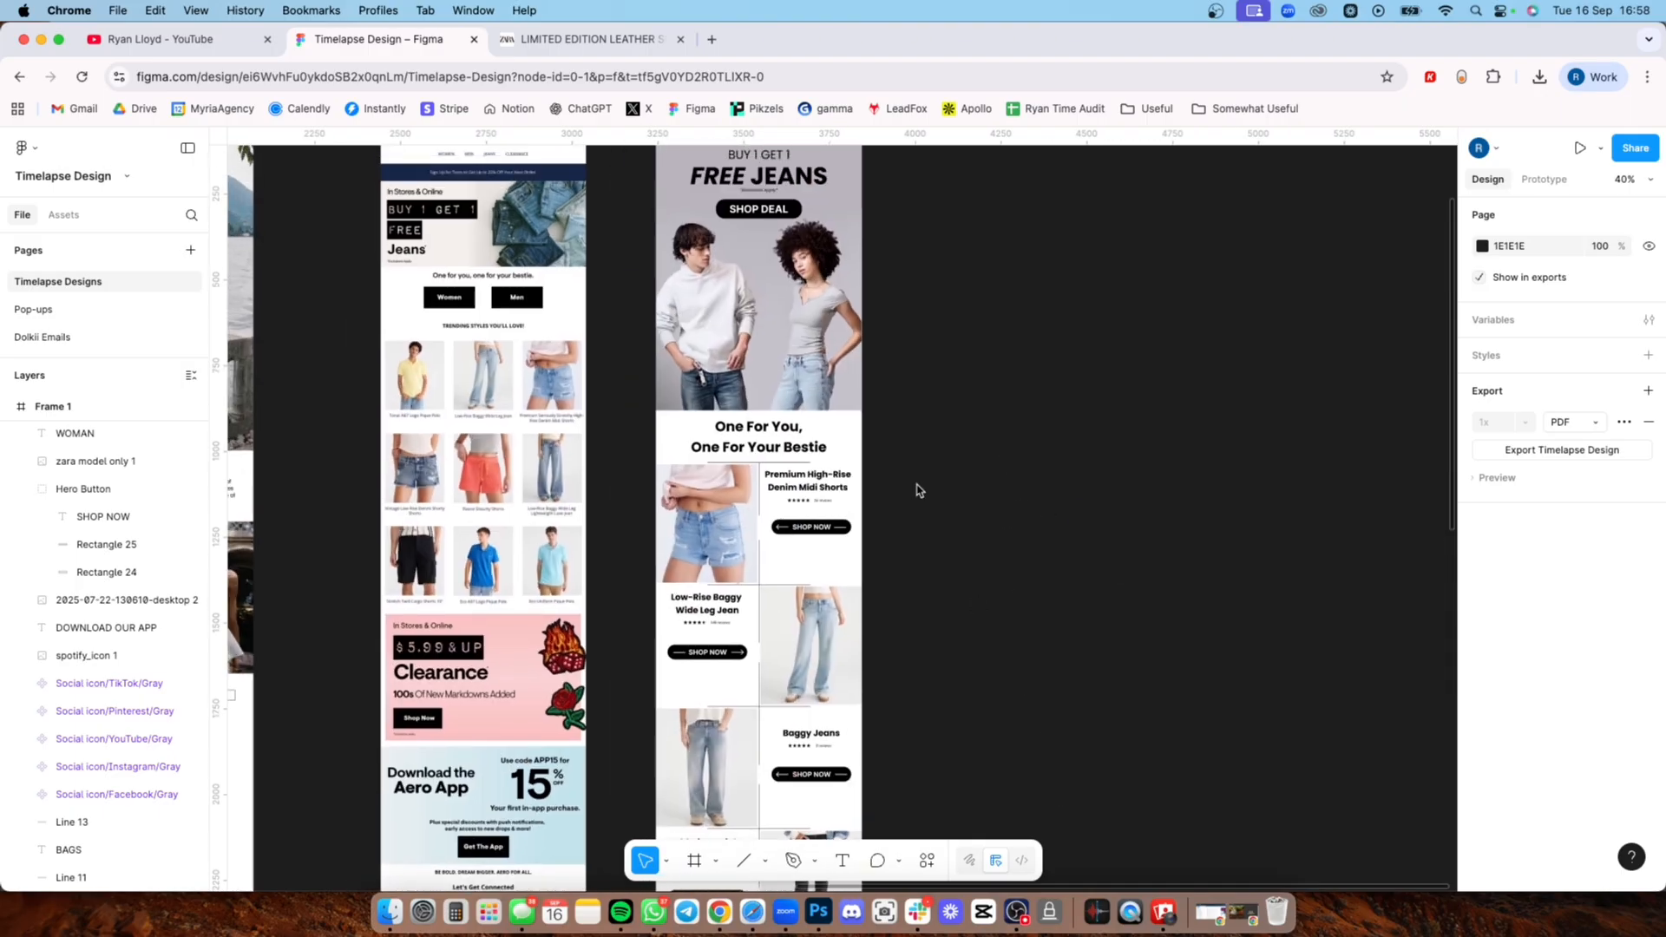
# Step: Select the small stray grey rectangle above Frame 3
pyautogui.scroll(-6, 917, 490)
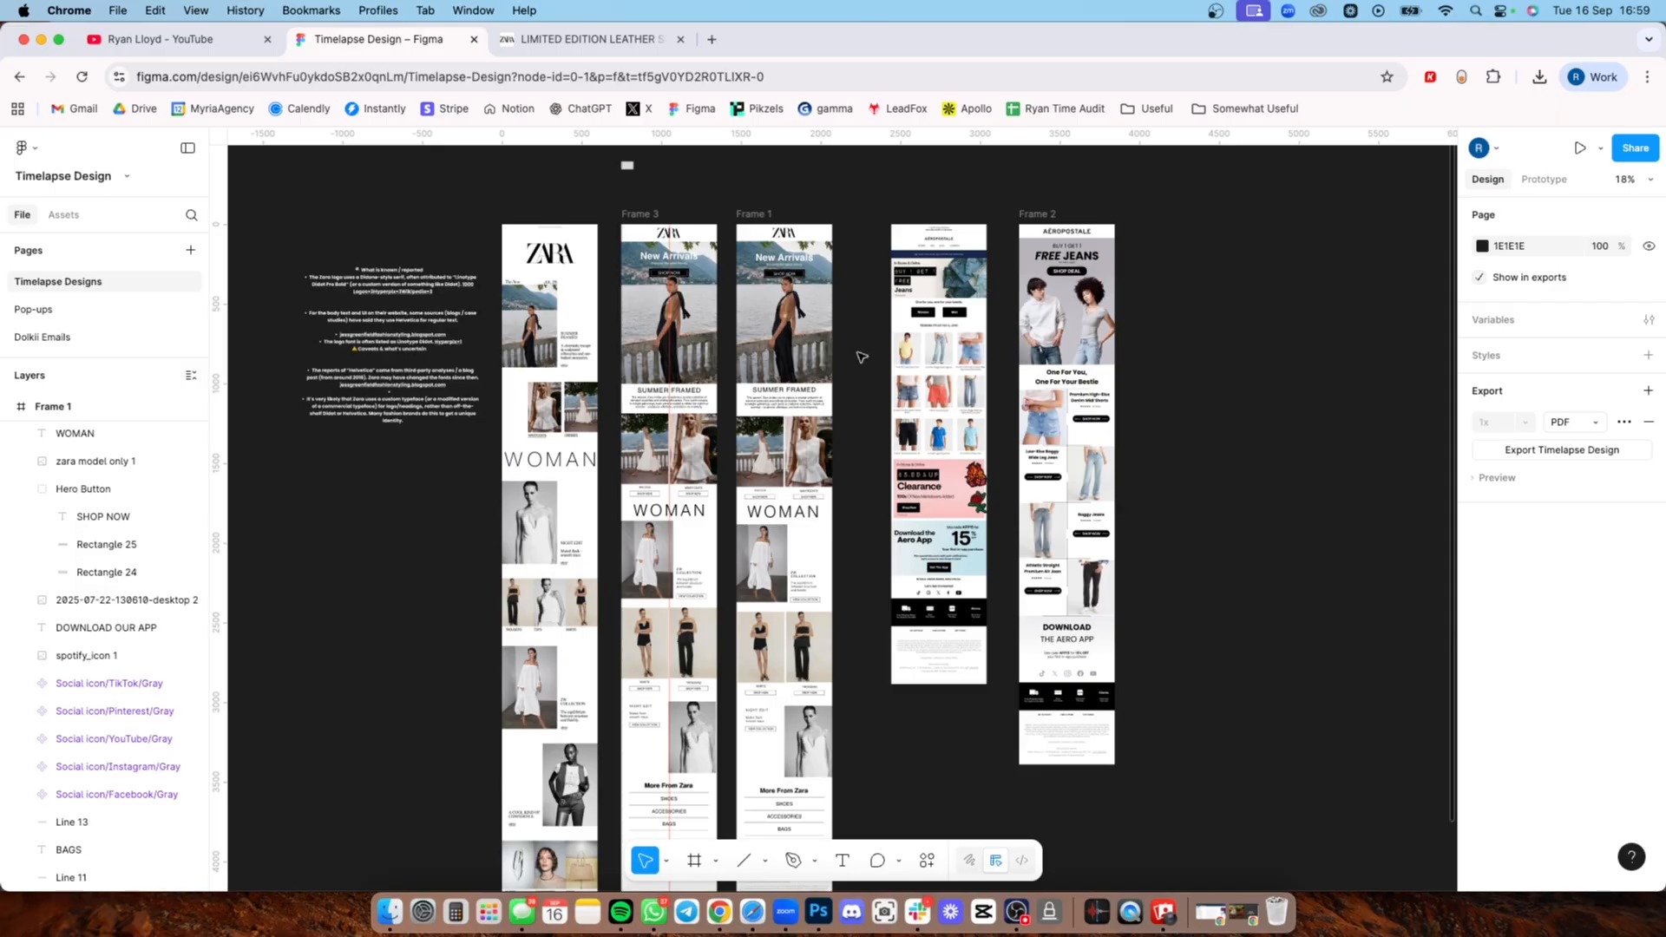
pyautogui.scroll(2, 856, 357)
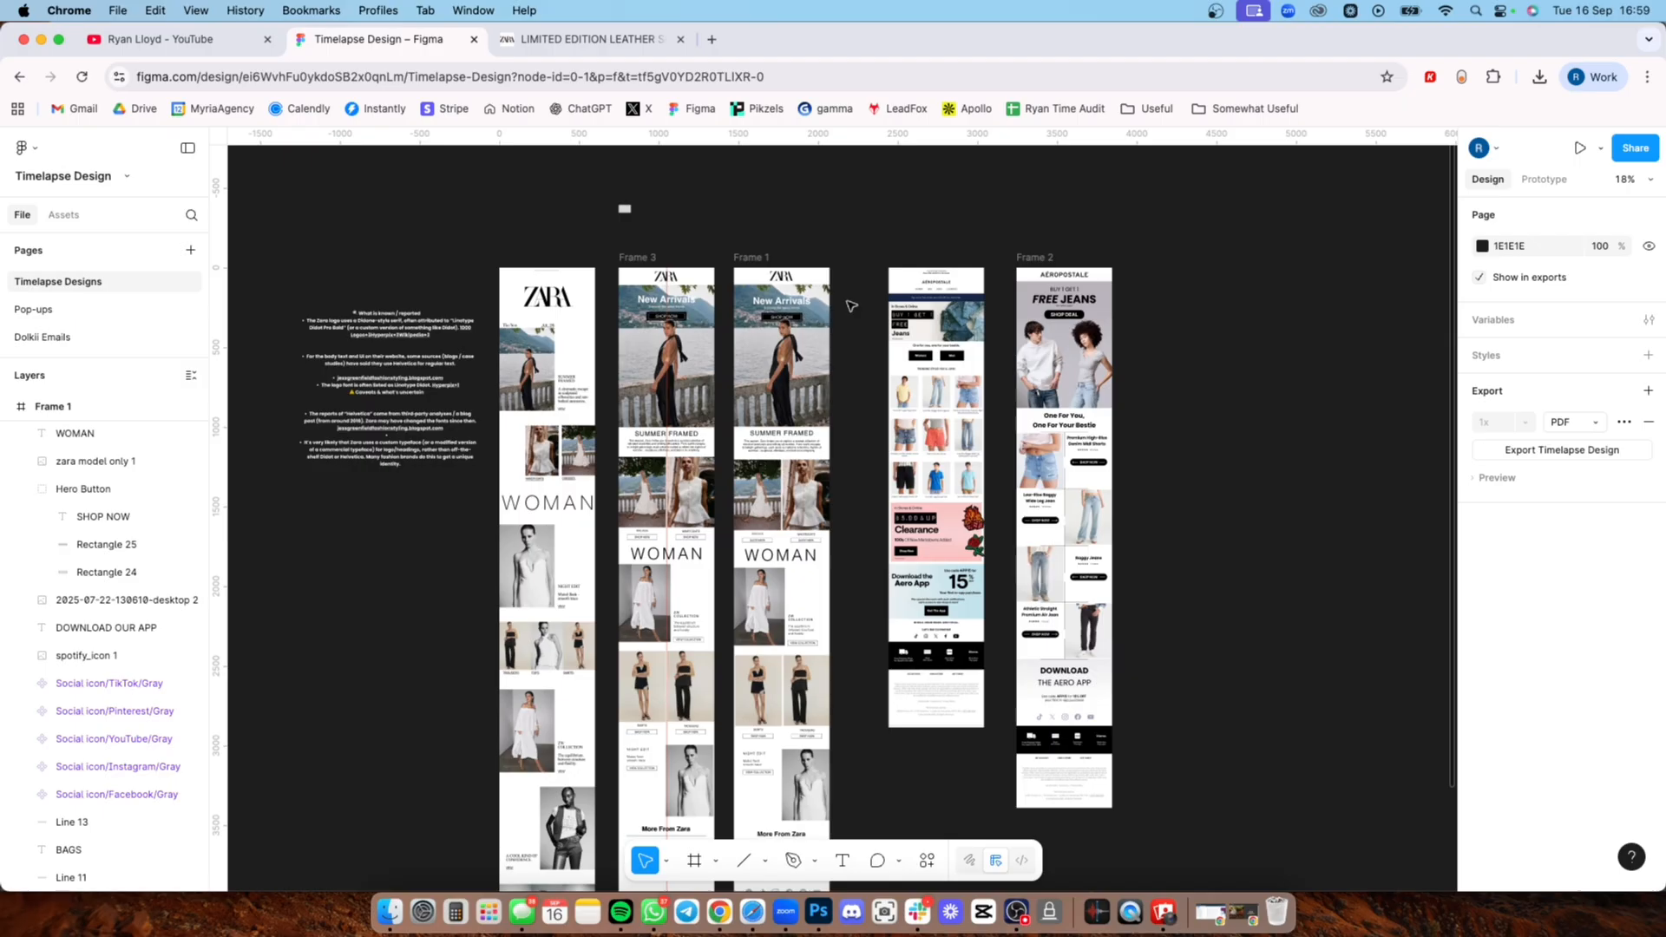
pyautogui.moveTo(863, 304); pyautogui.dragTo(904, 335)
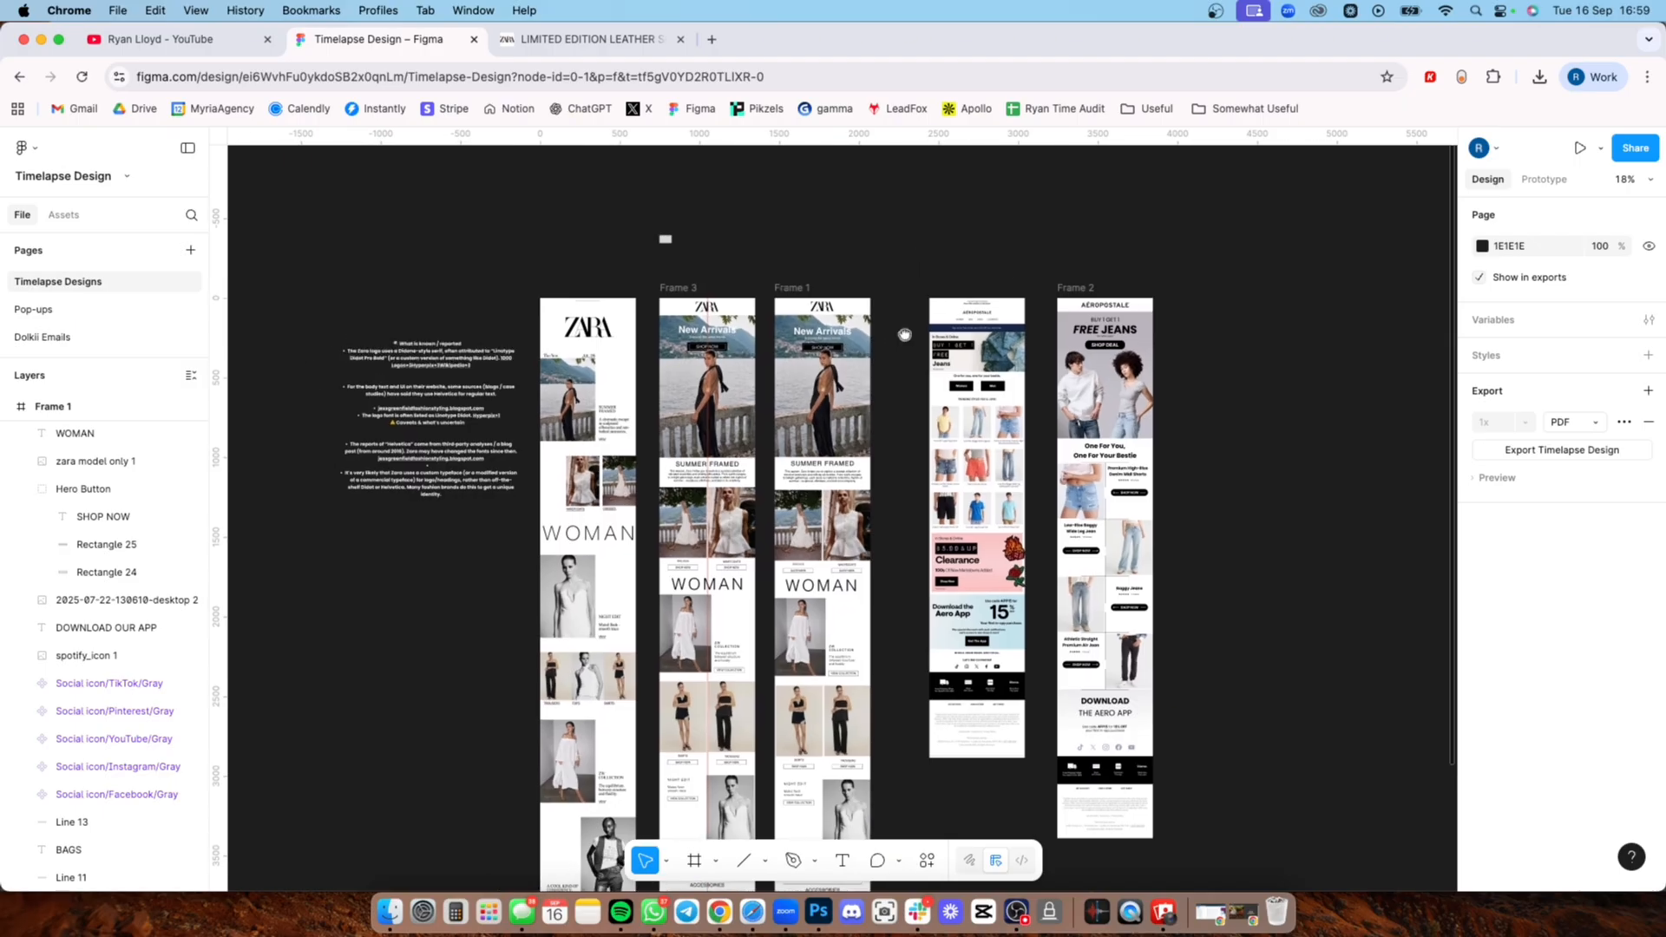
pyautogui.moveTo(694, 252); pyautogui.dragTo(614, 231)
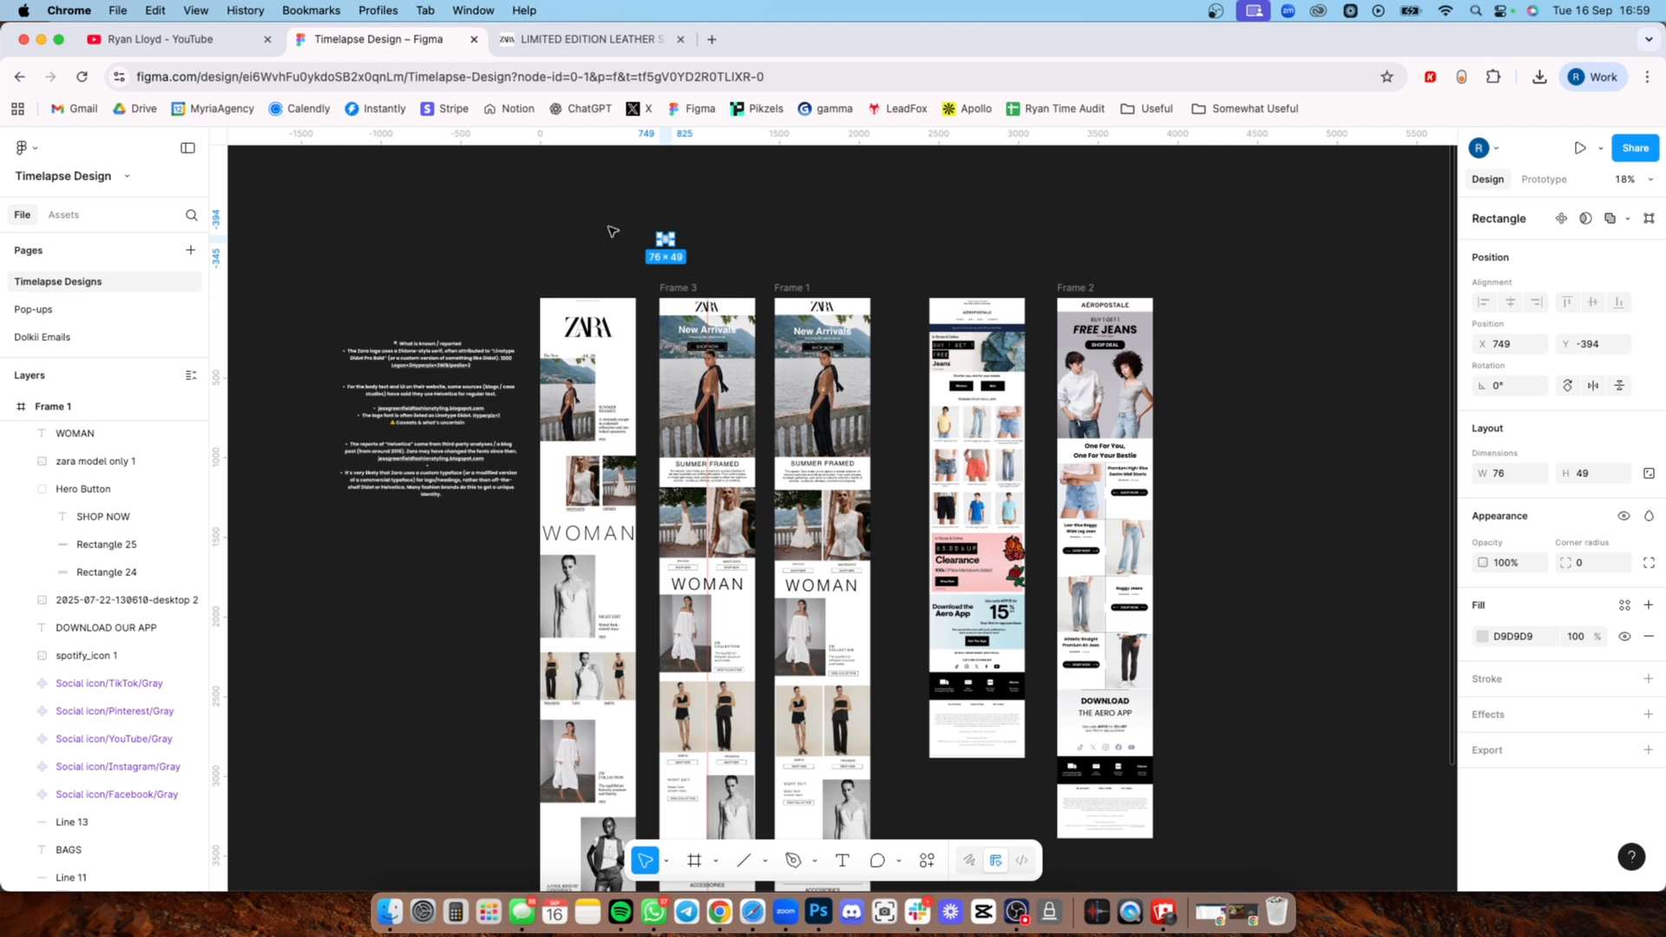